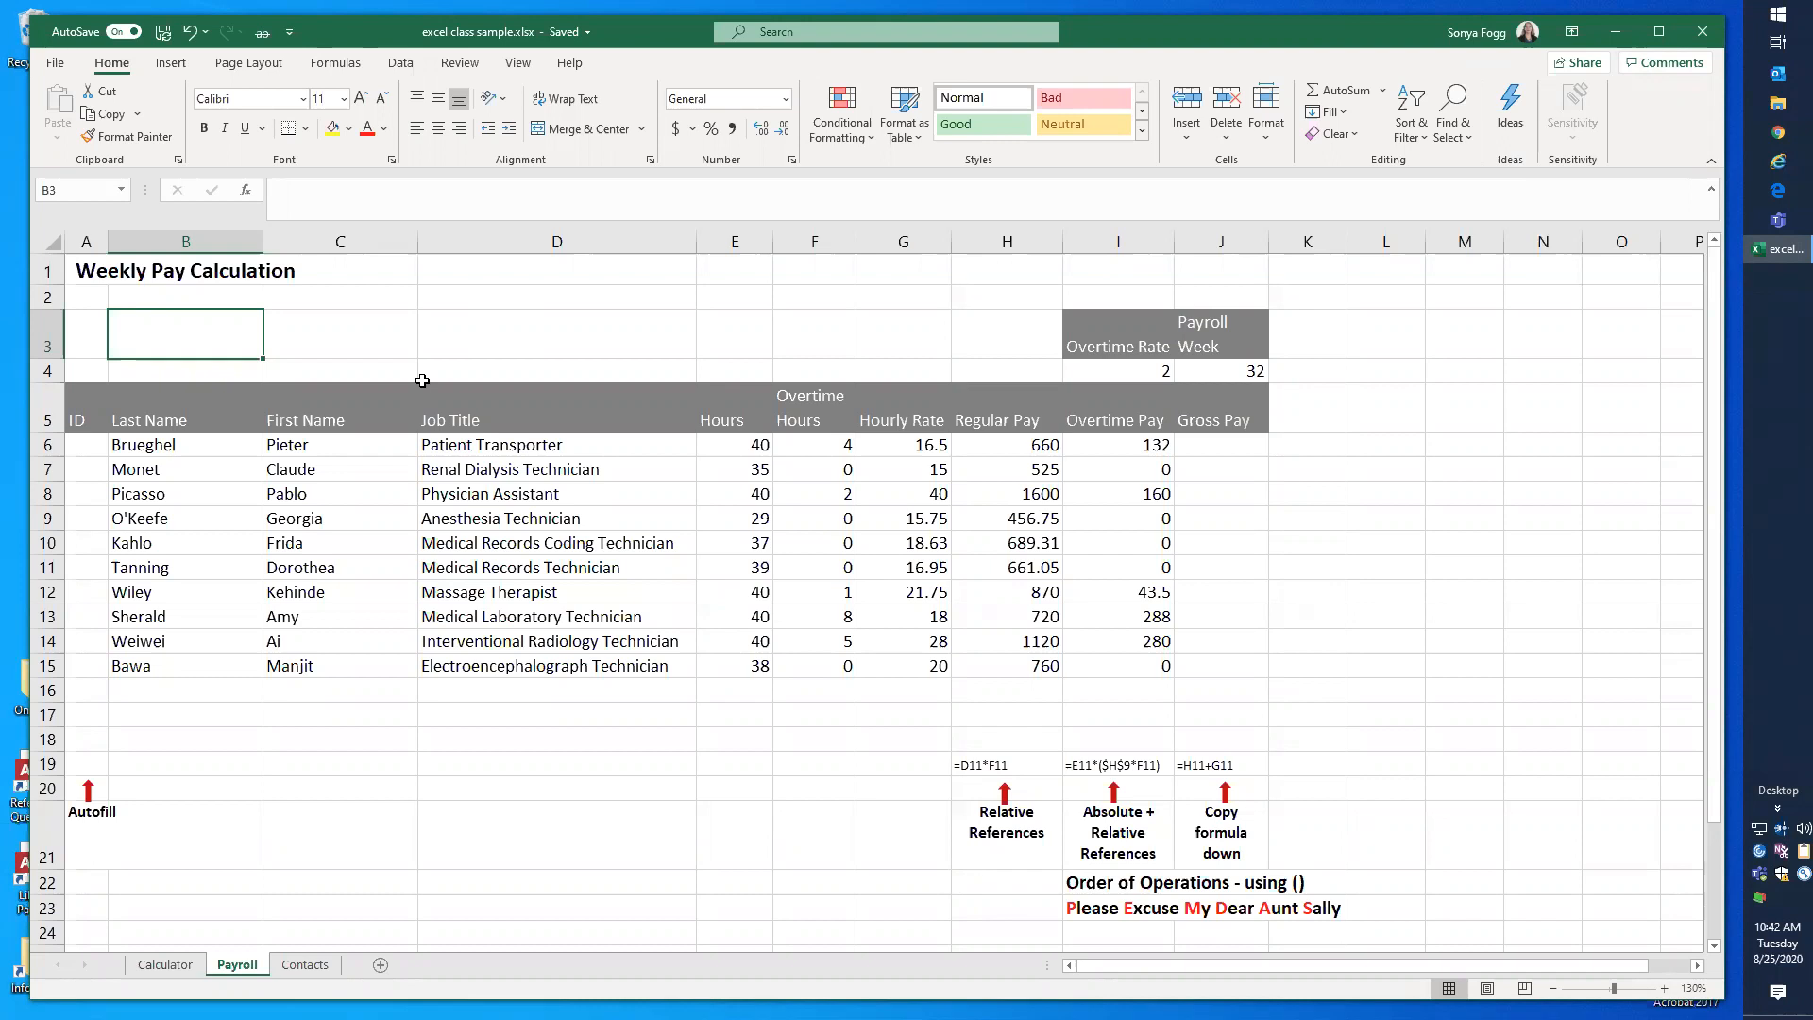
Step: Enter 1 in A6 and 2 in A7, and autofill the ID number series down to A15
left_click(95, 449)
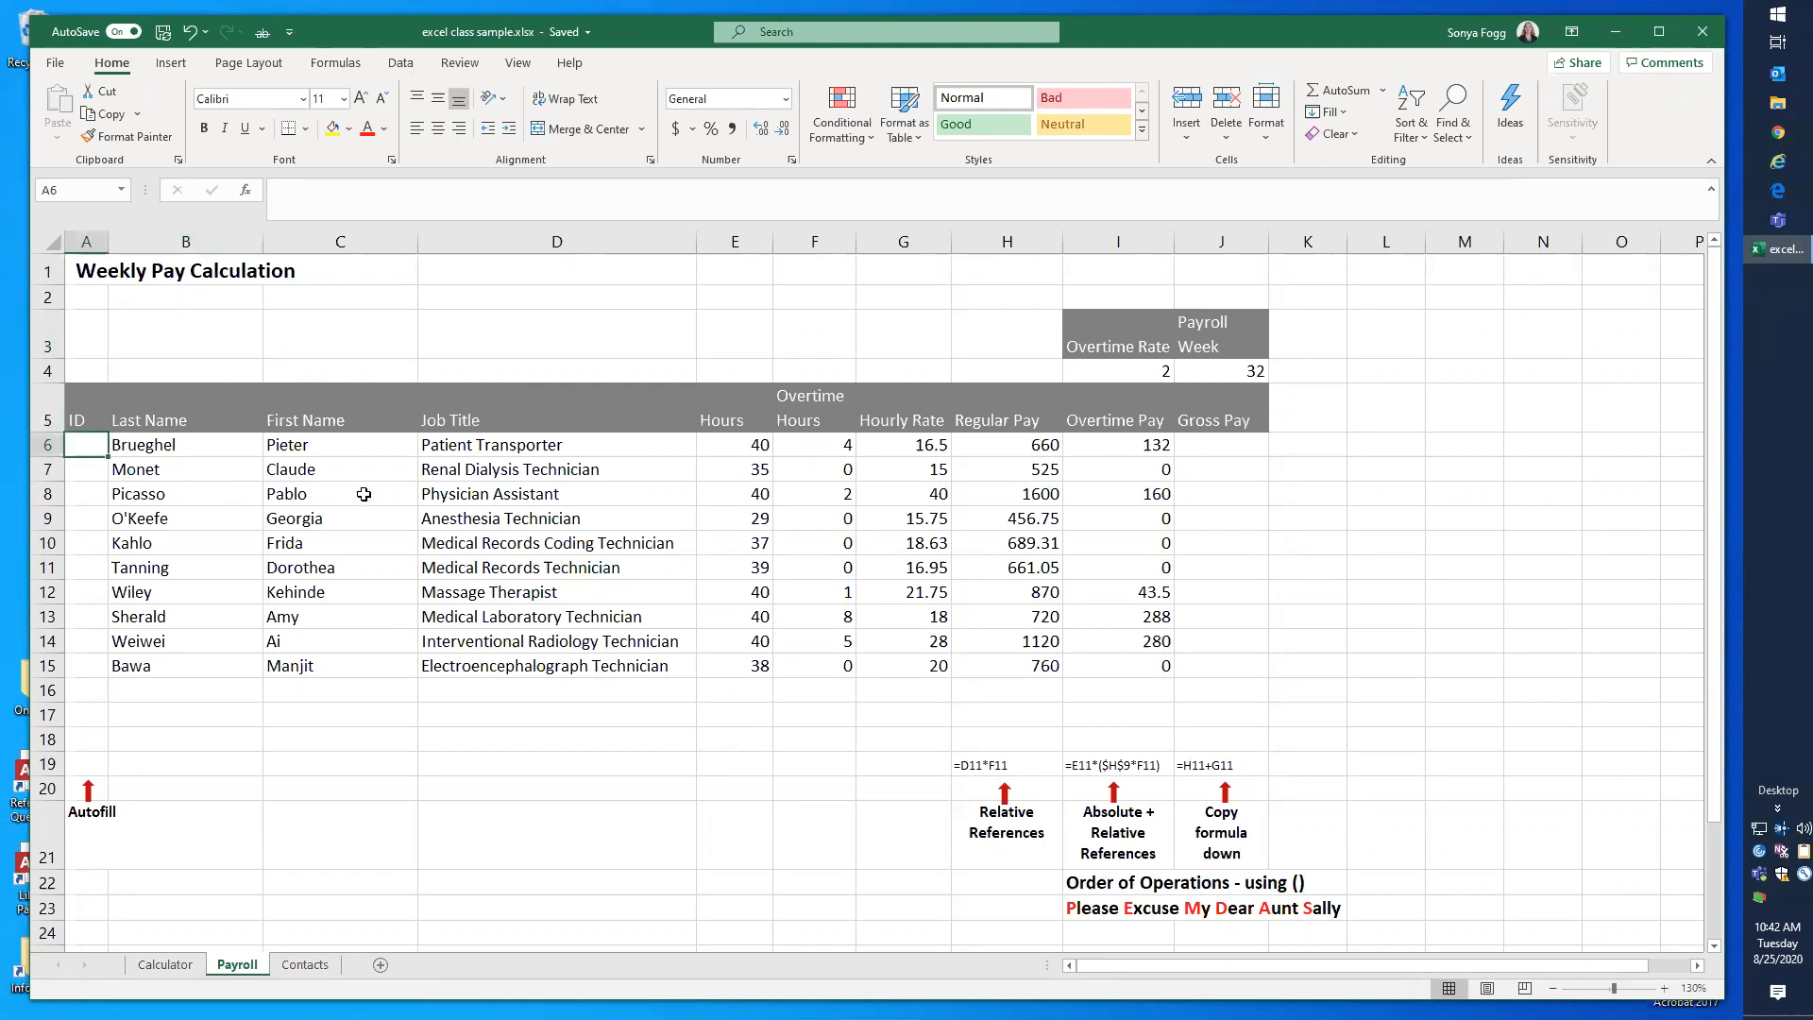
type("1")
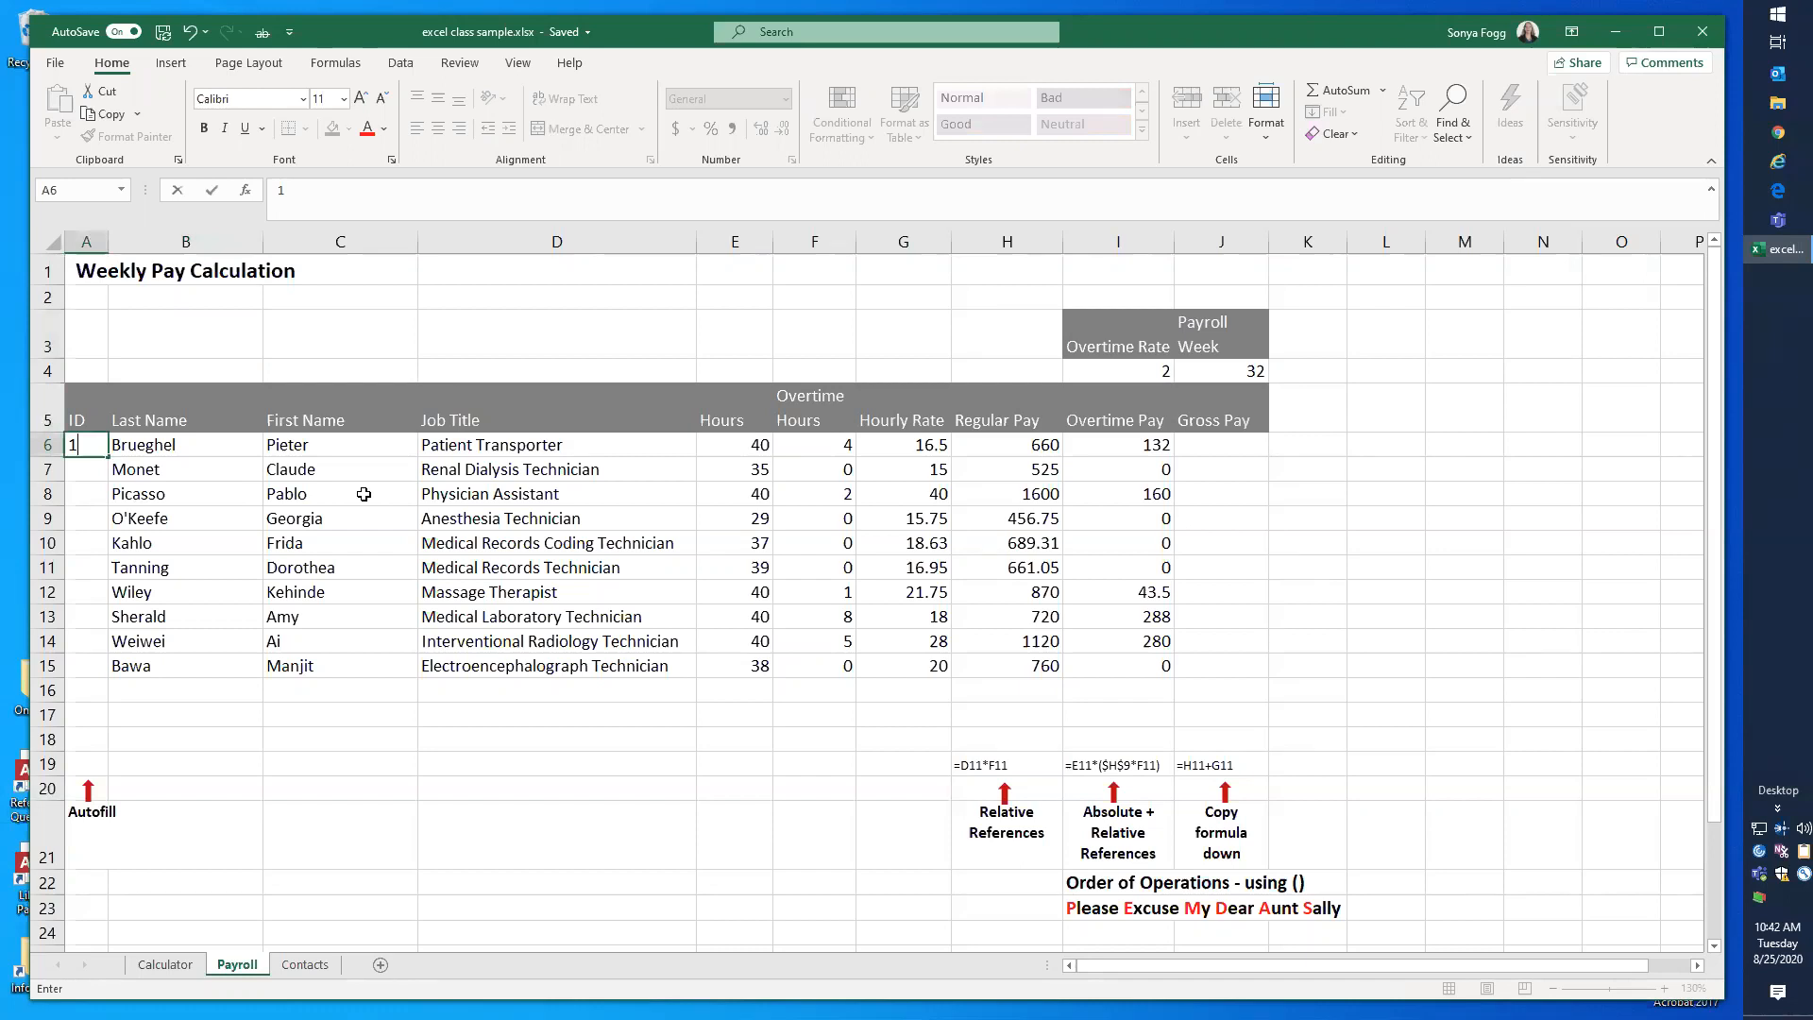
key("Return")
type("2")
key("Return")
left_click_drag(91, 440, 91, 468)
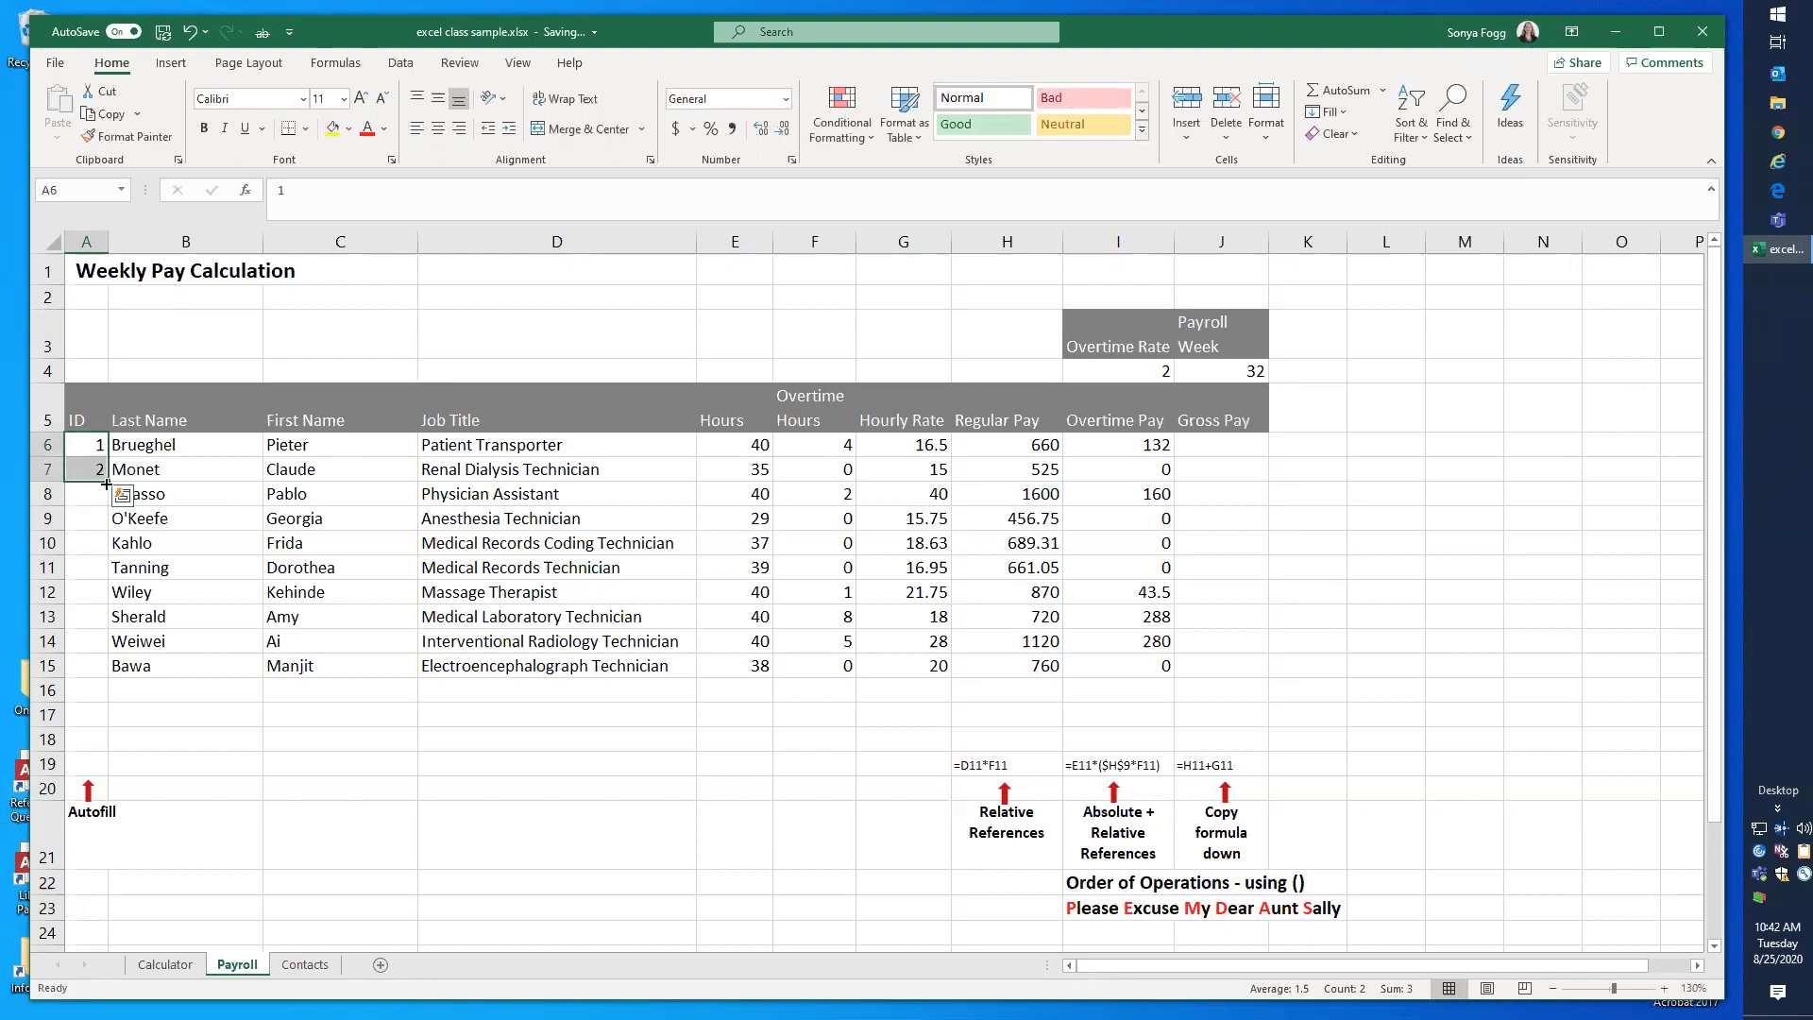
double_click(108, 483)
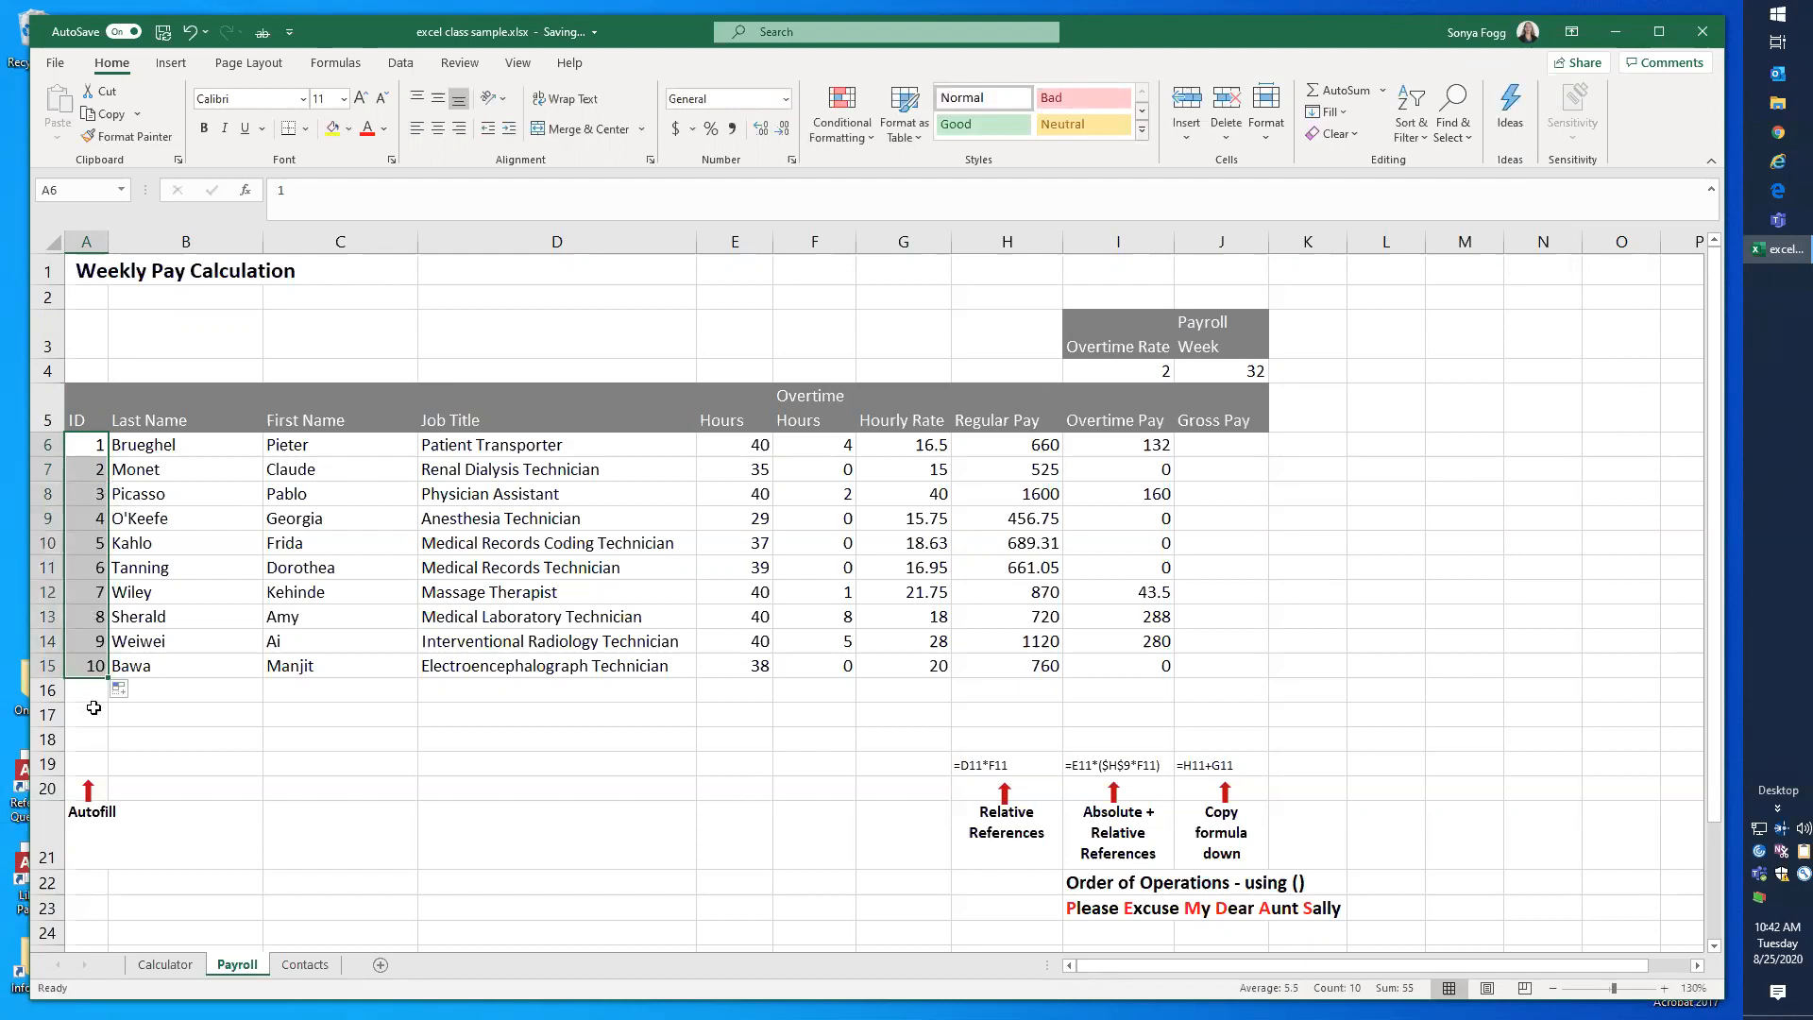
Step: Fill the ID series again from the starting pair A6:A7 down through row 15
left_click(92, 447)
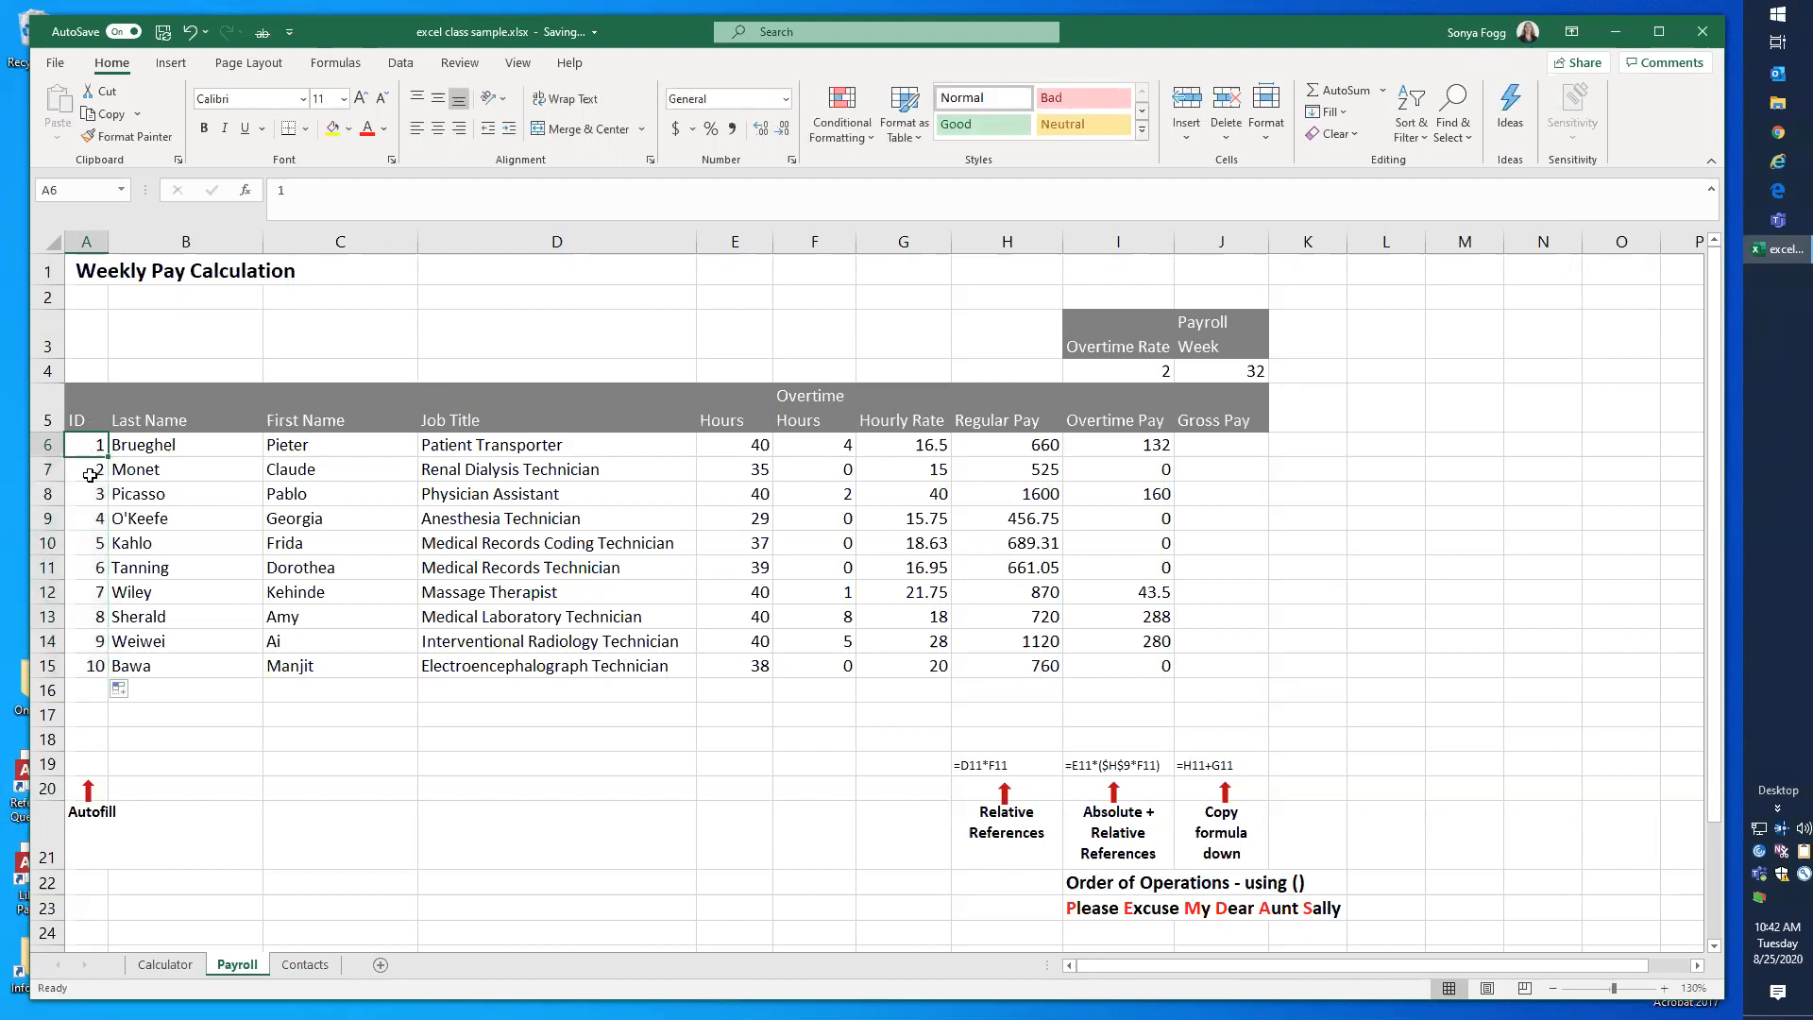
left_click_drag(88, 446, 90, 469)
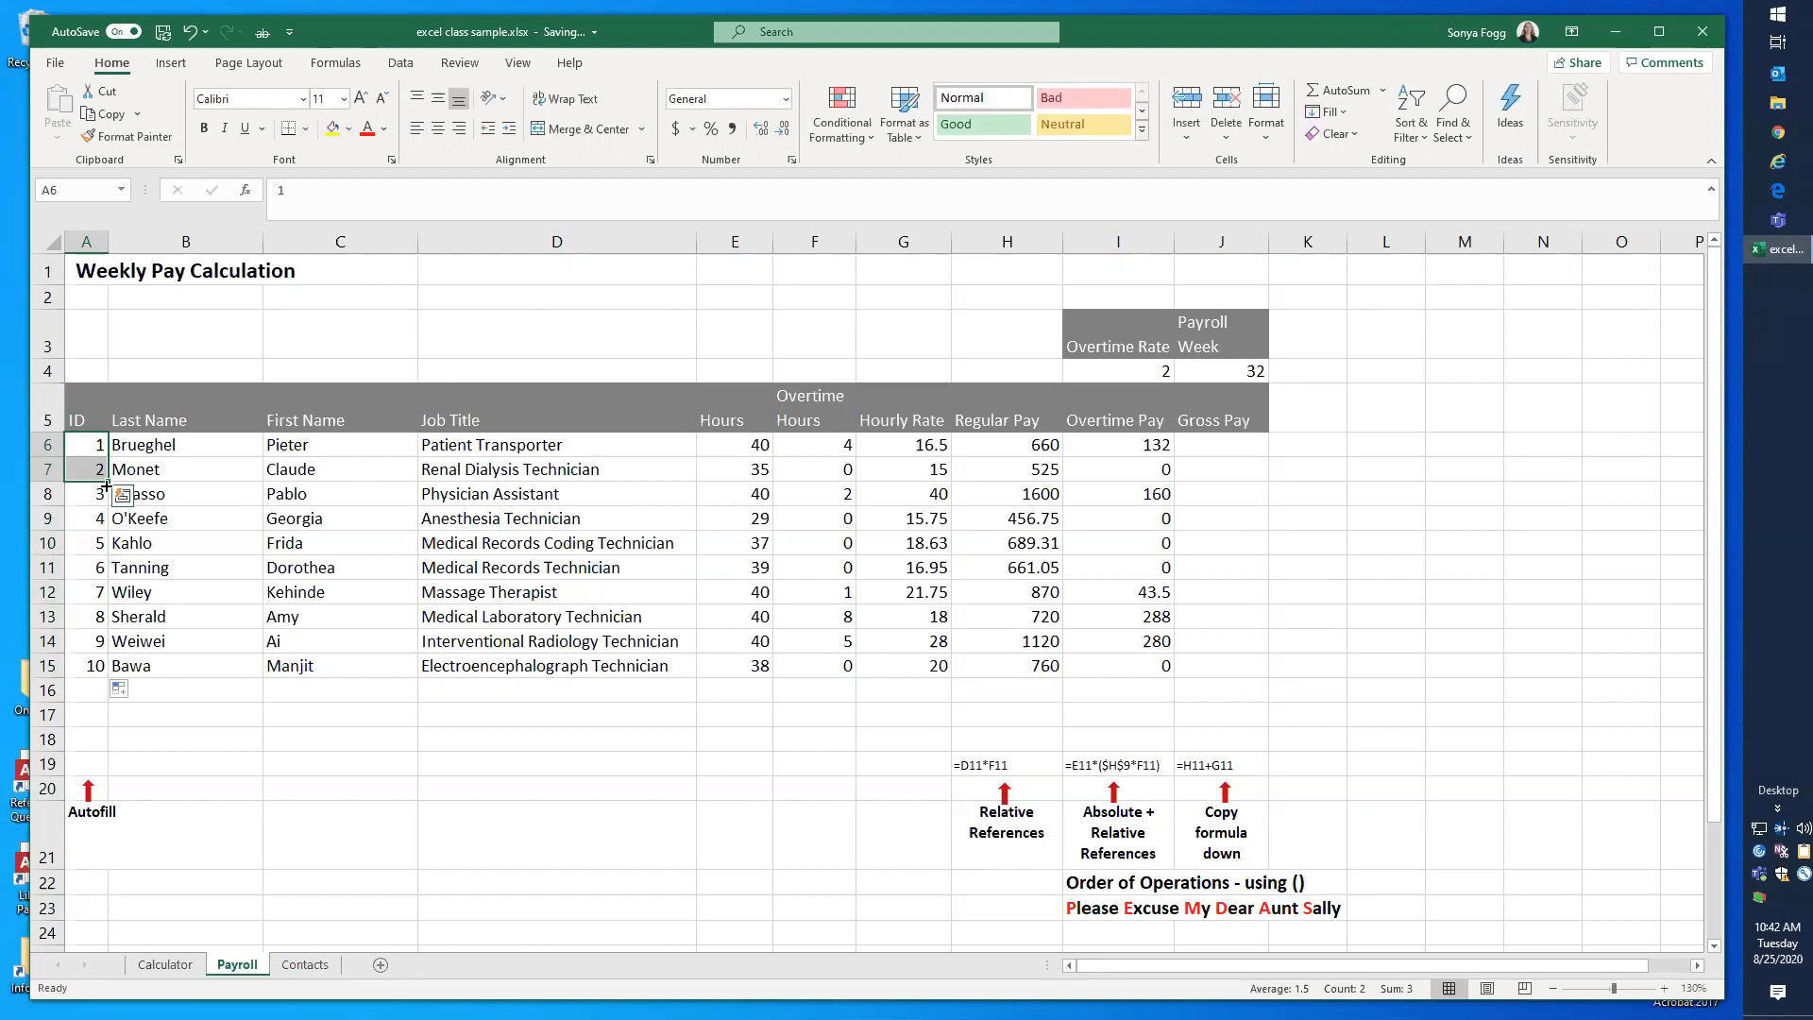
left_click_drag(107, 482, 91, 695)
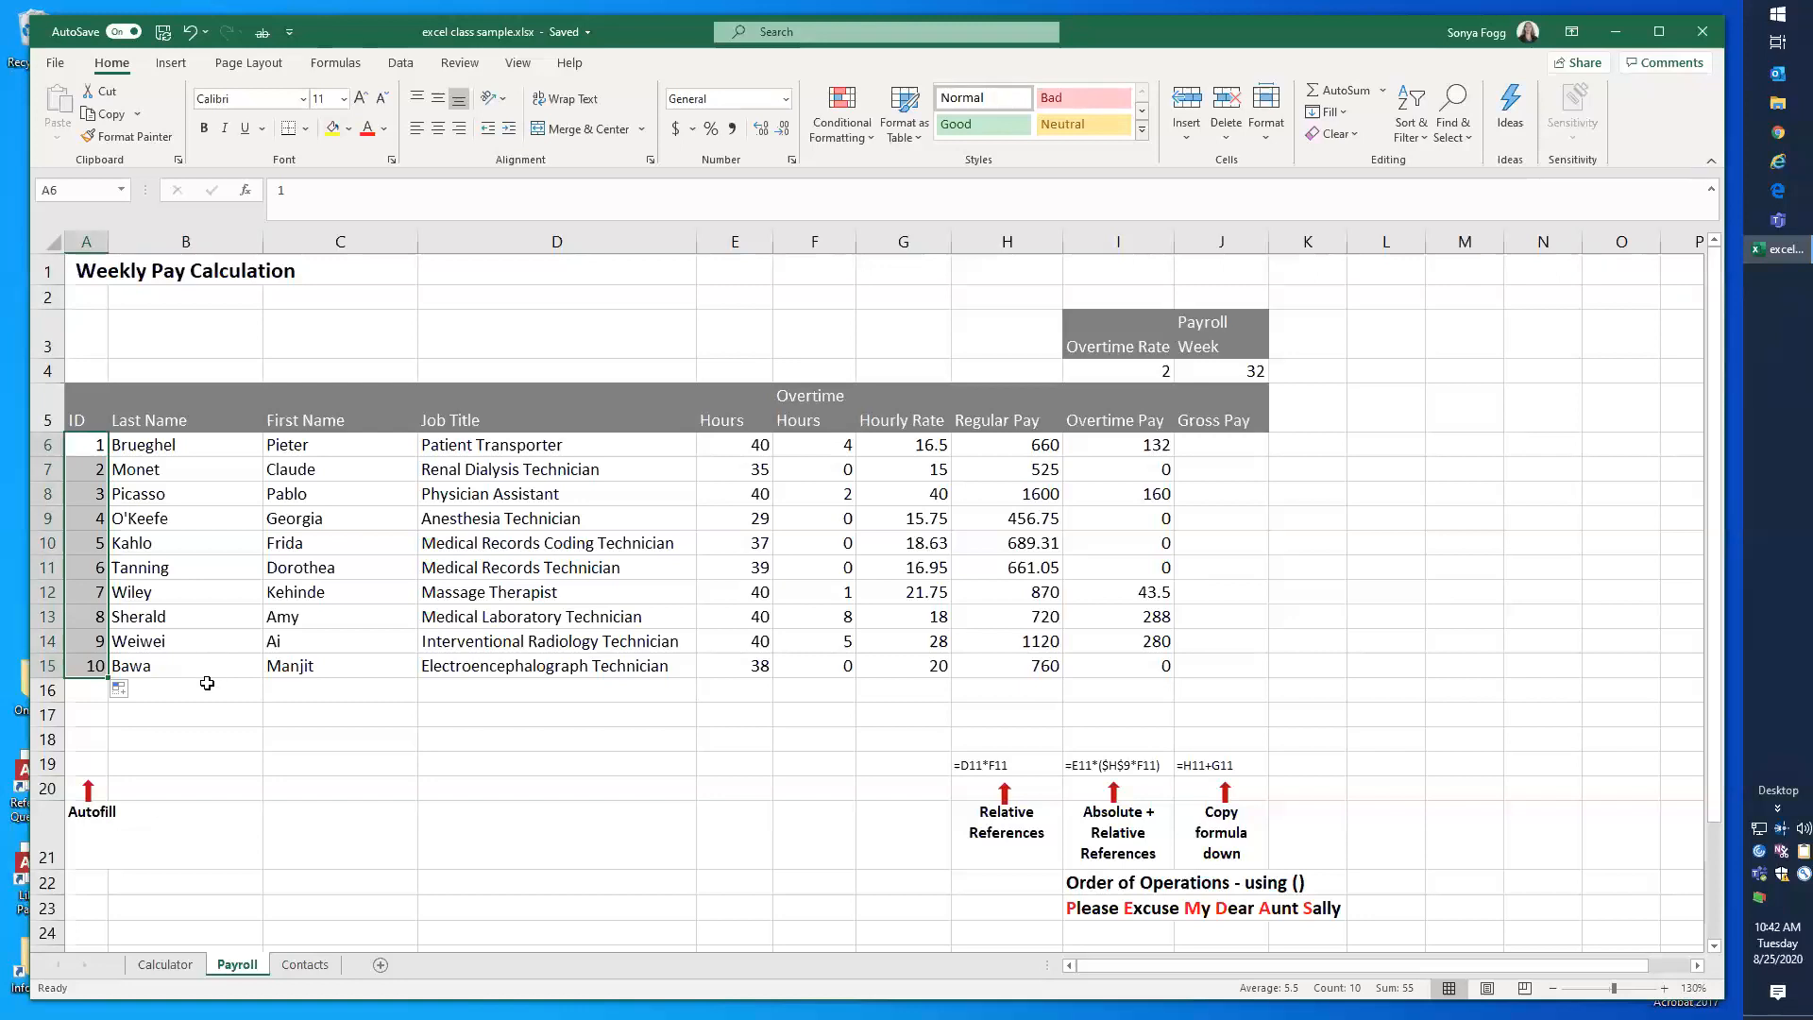
Step: Replace A6 with Jan and autofill the month names down the ID column to A15
left_click(95, 449)
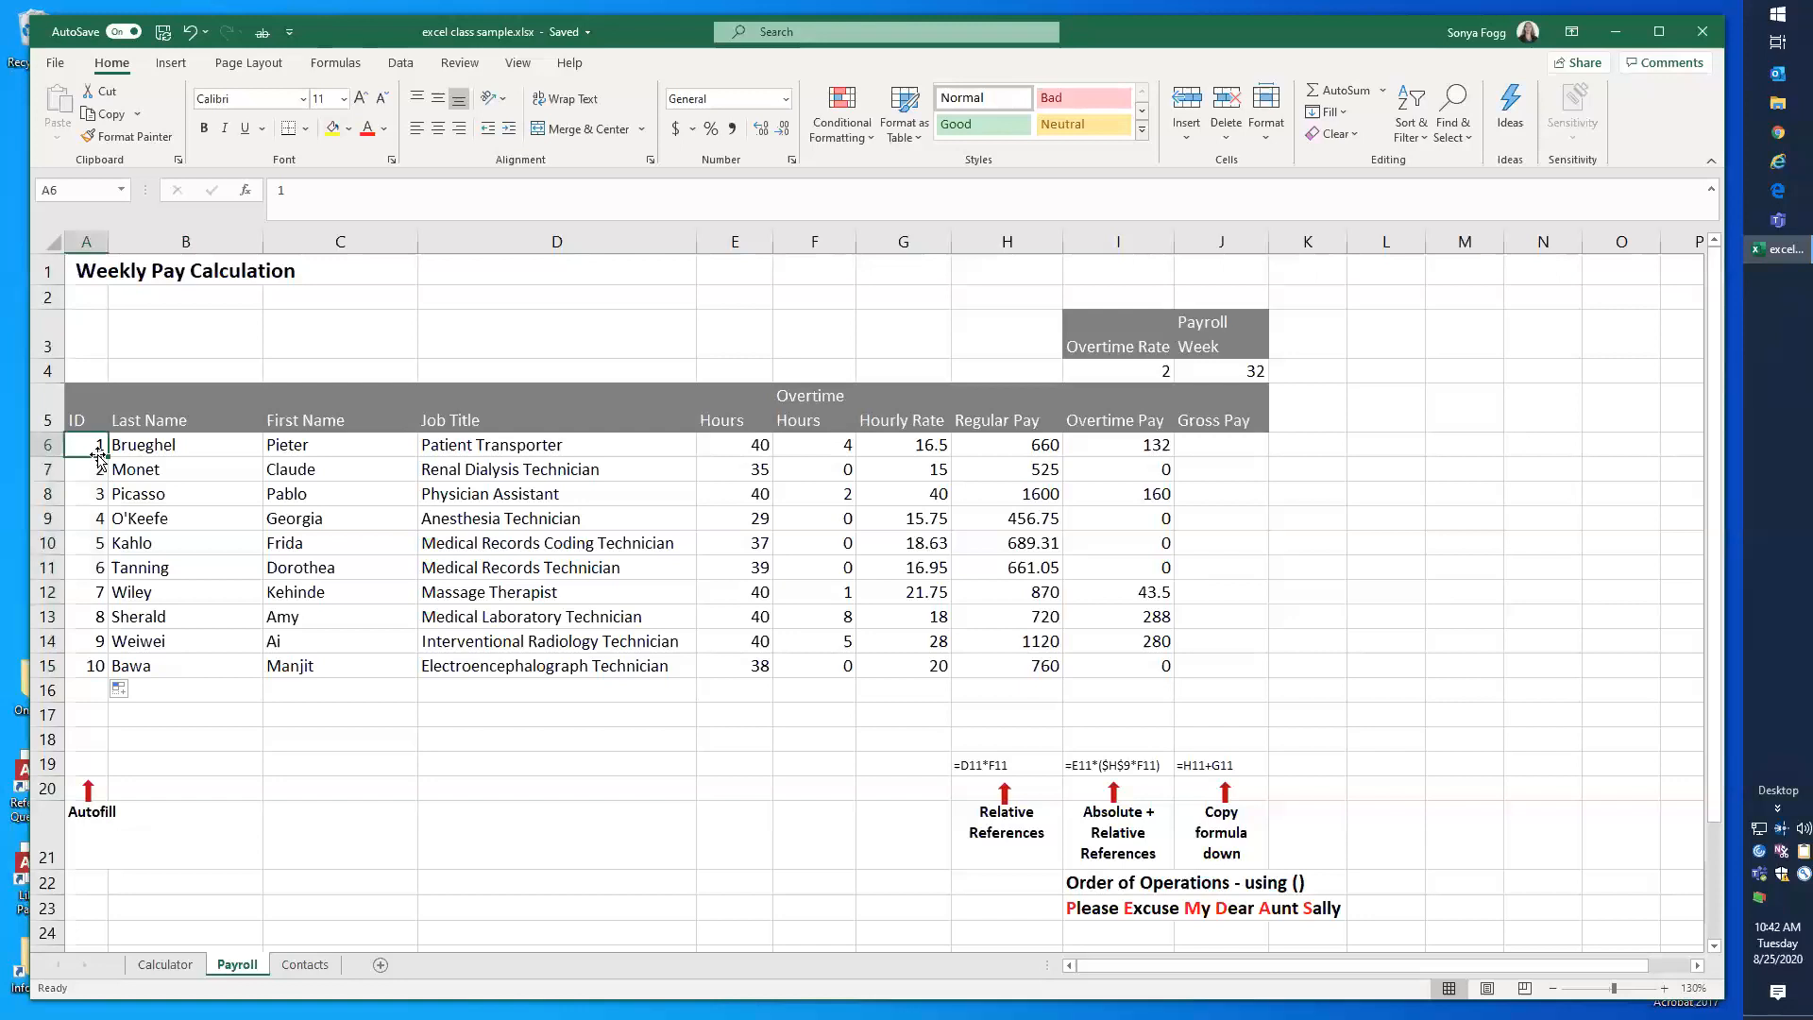
type("JAn")
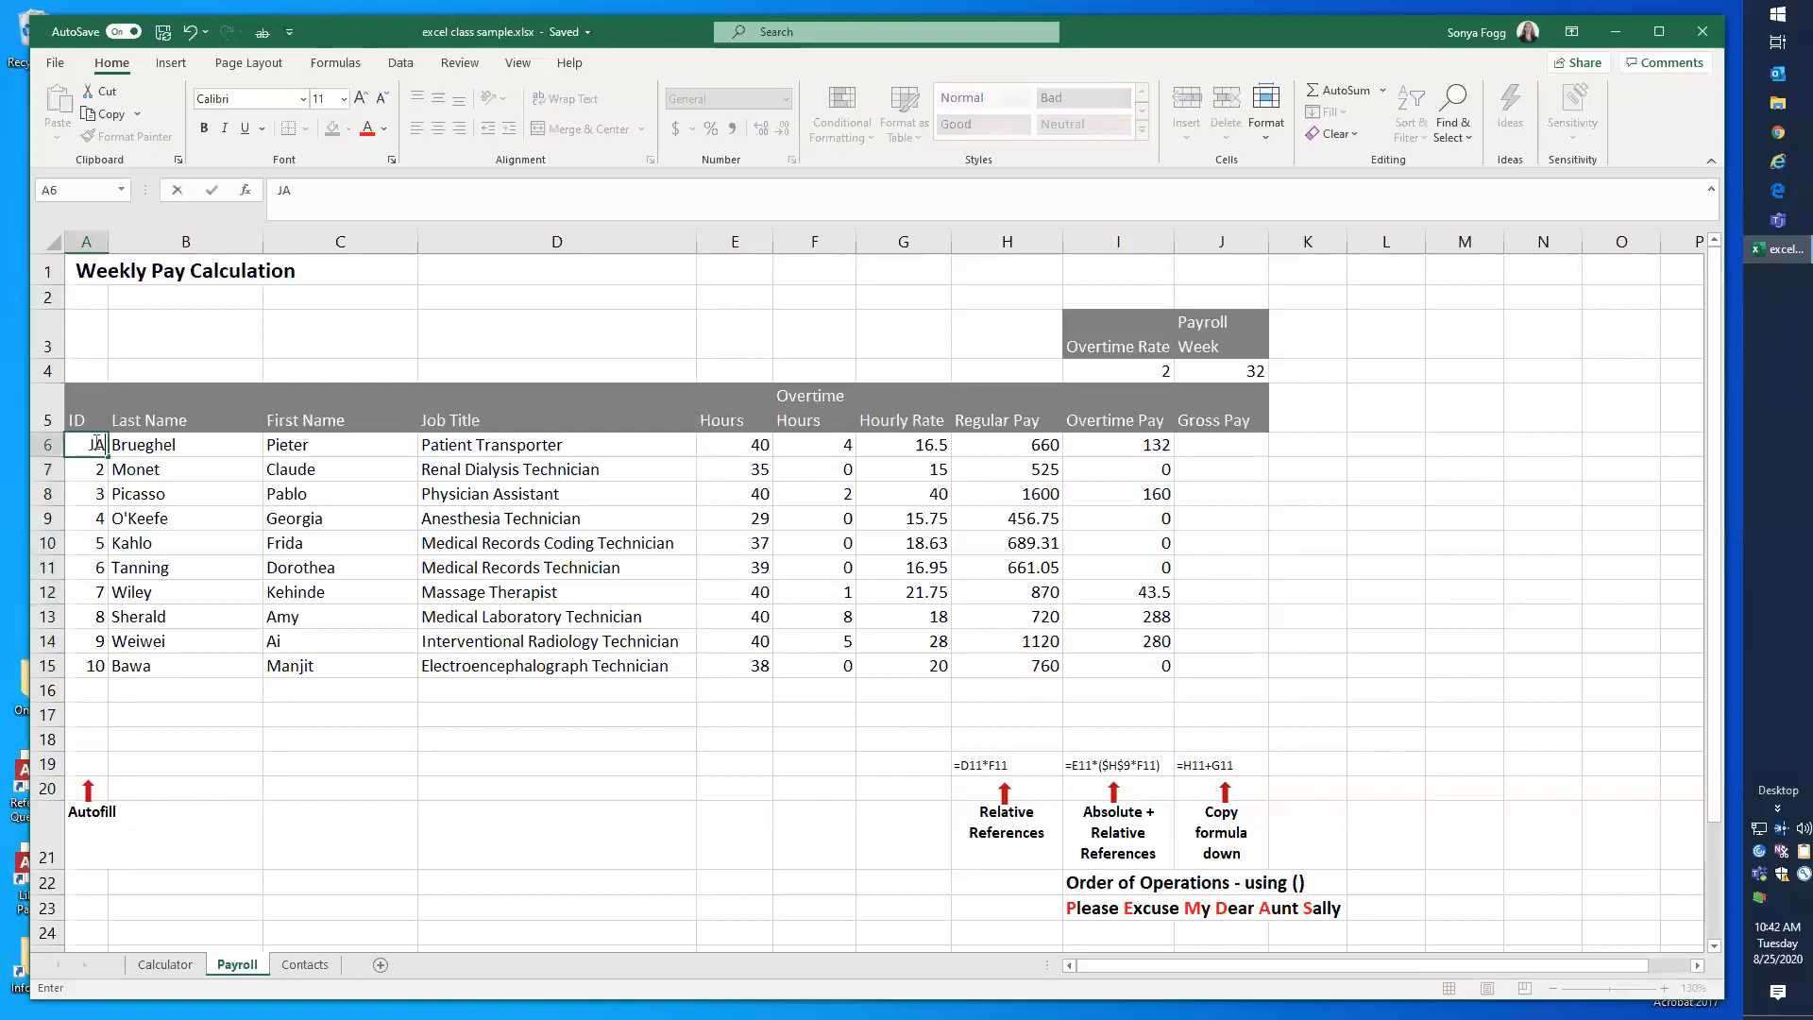
key("BackSpace")
key("BackSpace")
type("an")
double_click(108, 458)
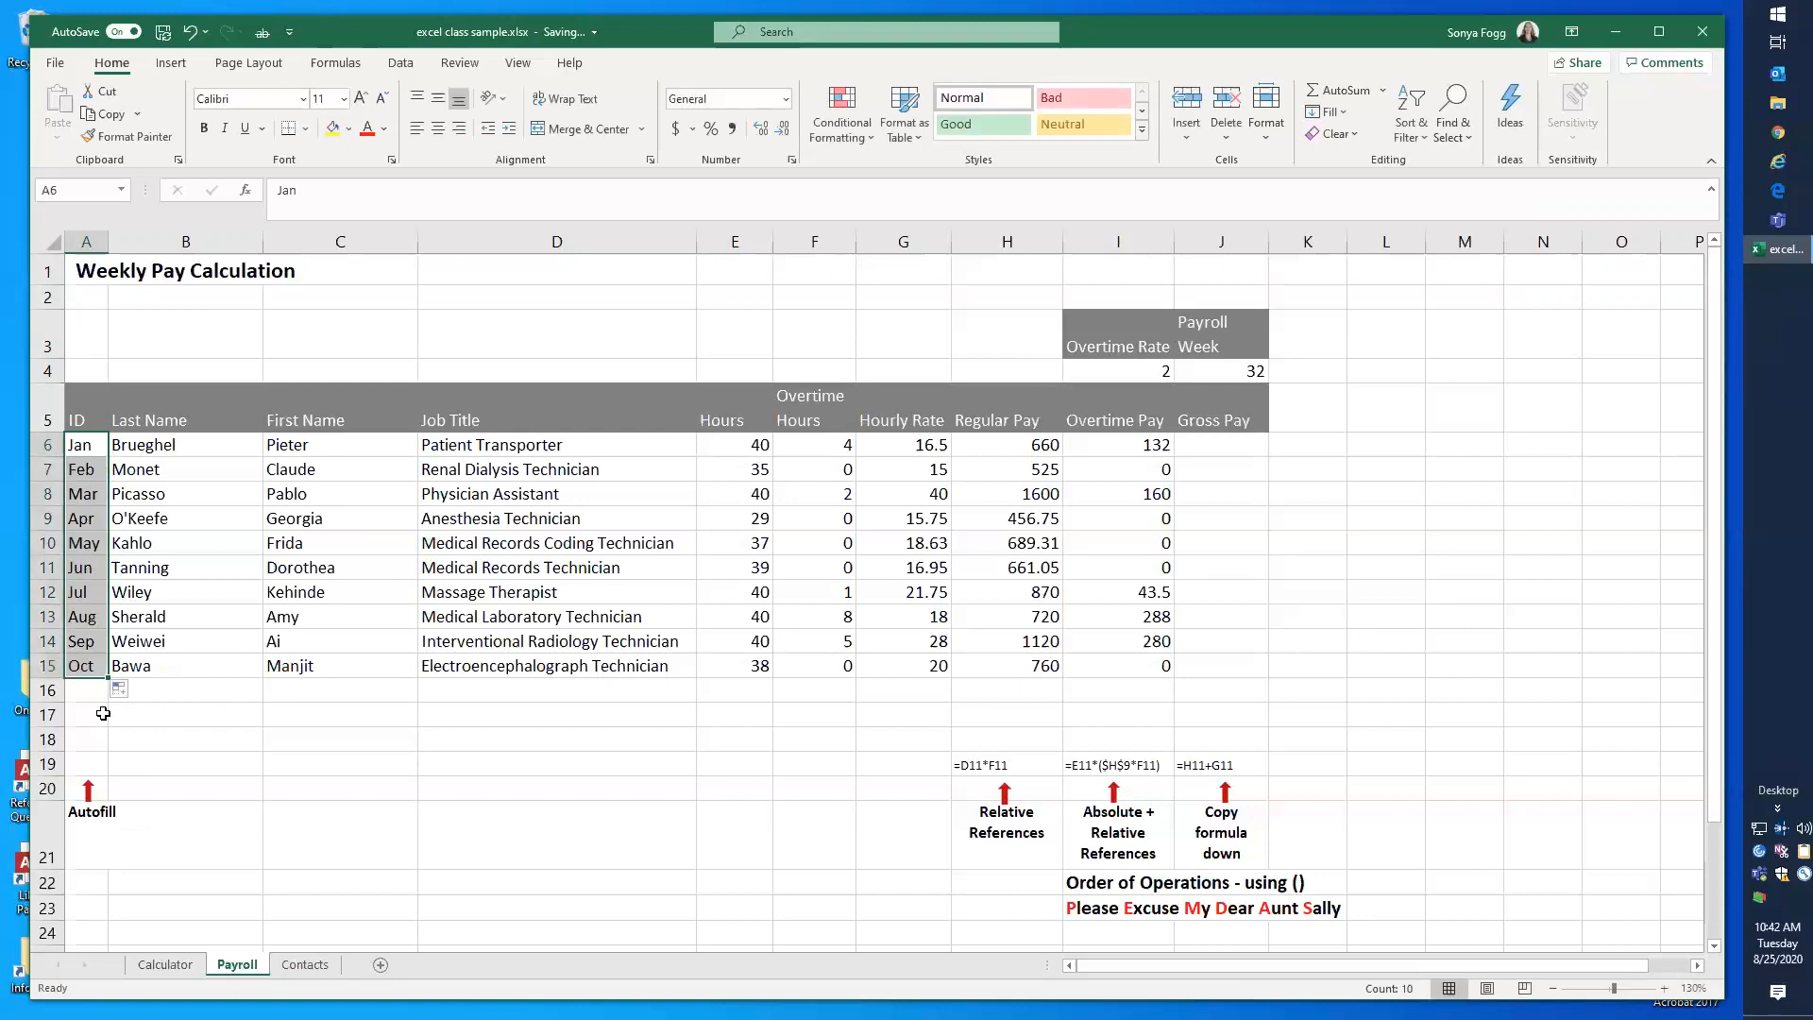
Step: Enter Mon in A6, autofill the day names down to A15, and restrict the fill to weekdays only
left_click(84, 447)
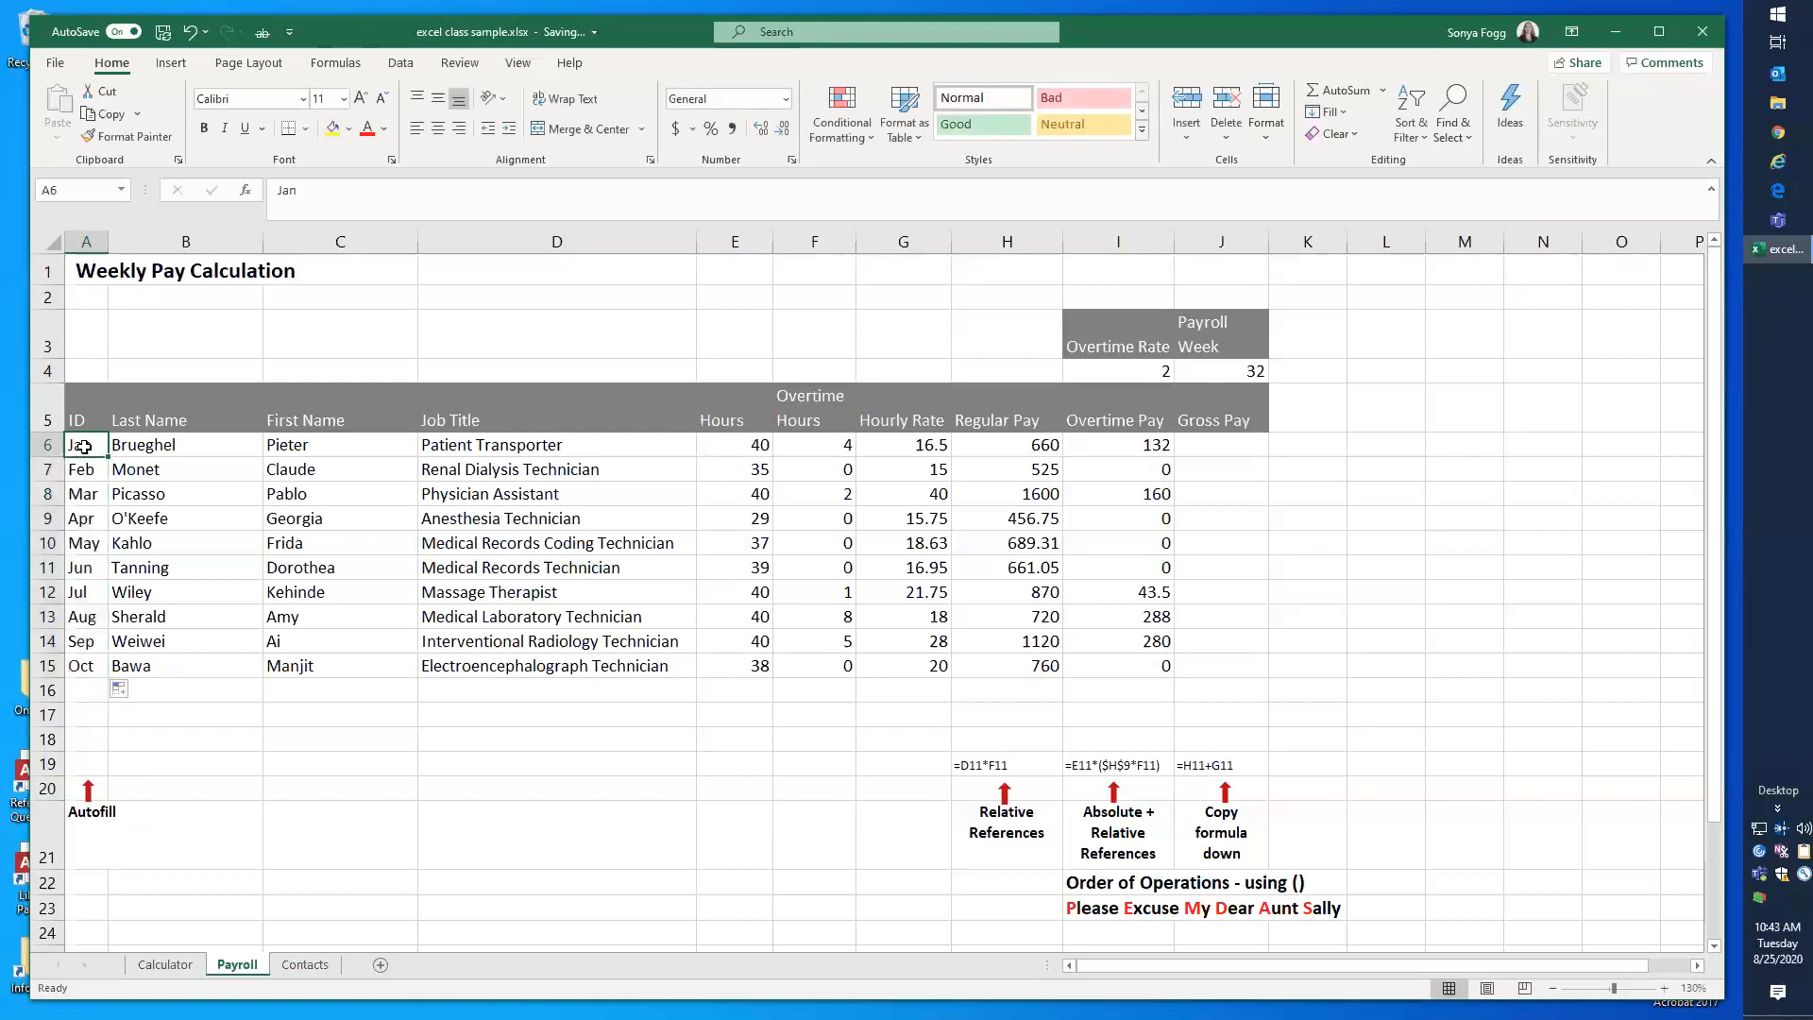
type("Mon")
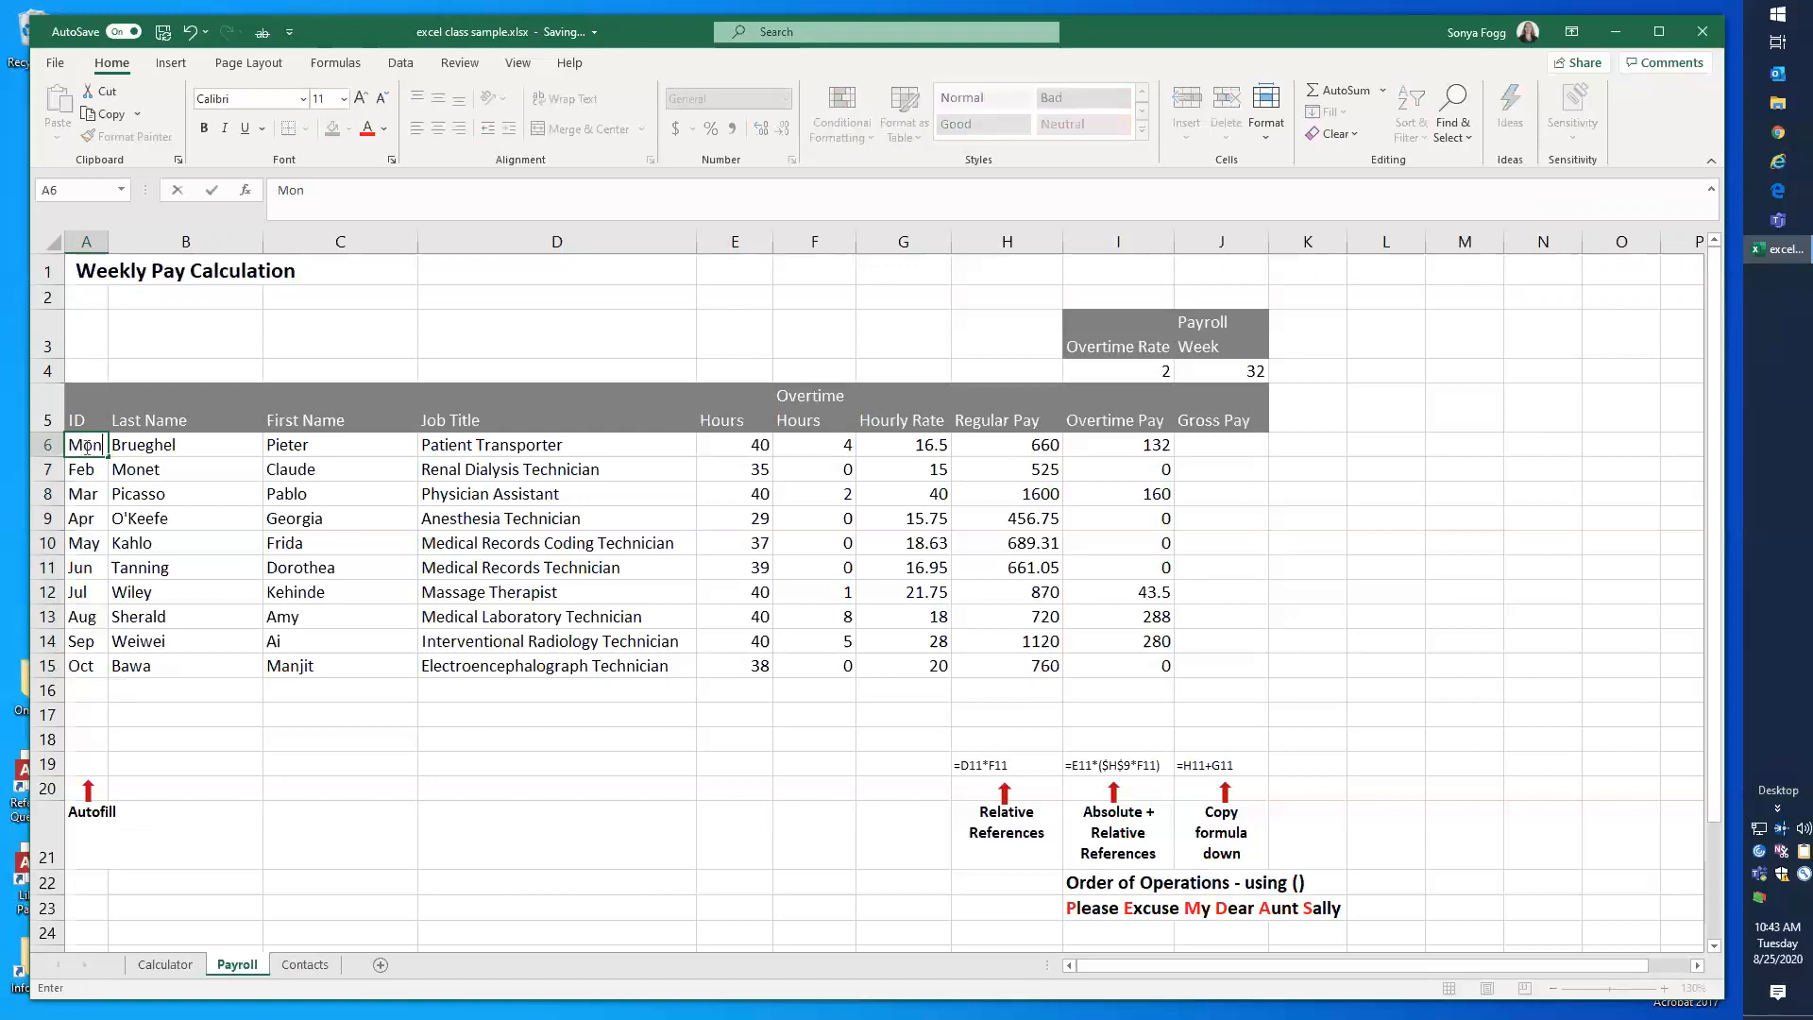
double_click(108, 456)
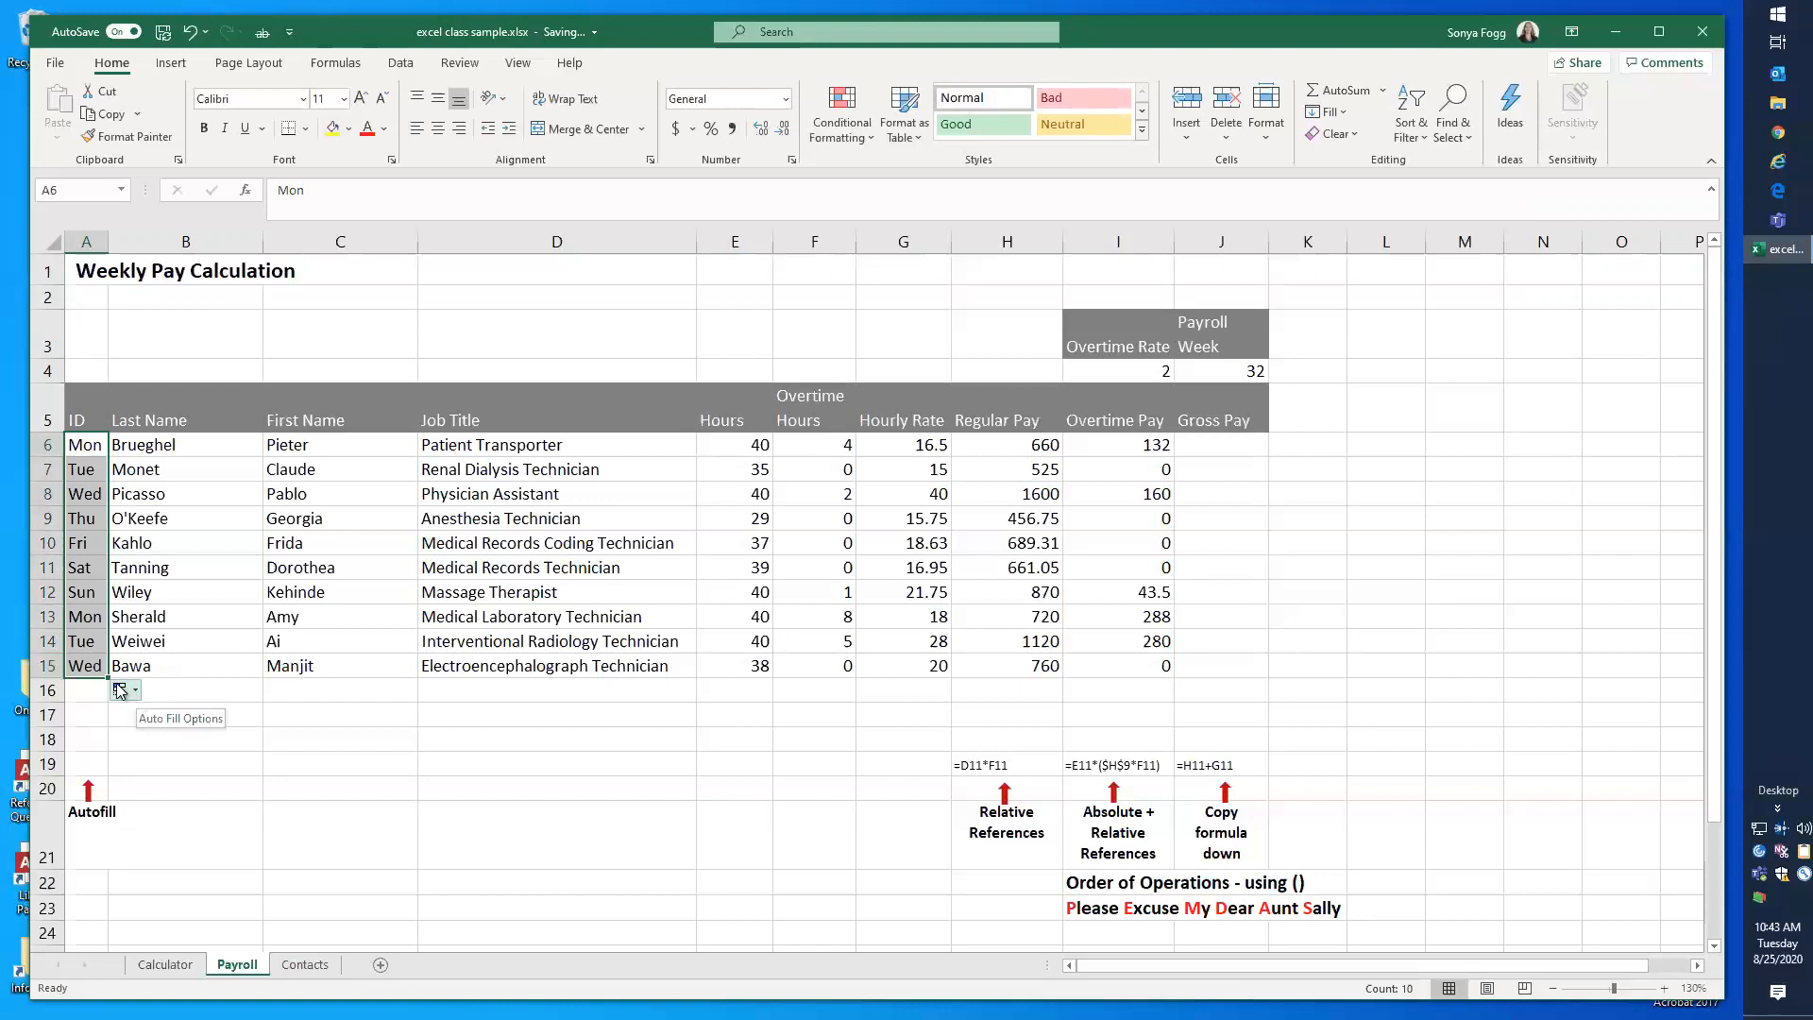
left_click(137, 694)
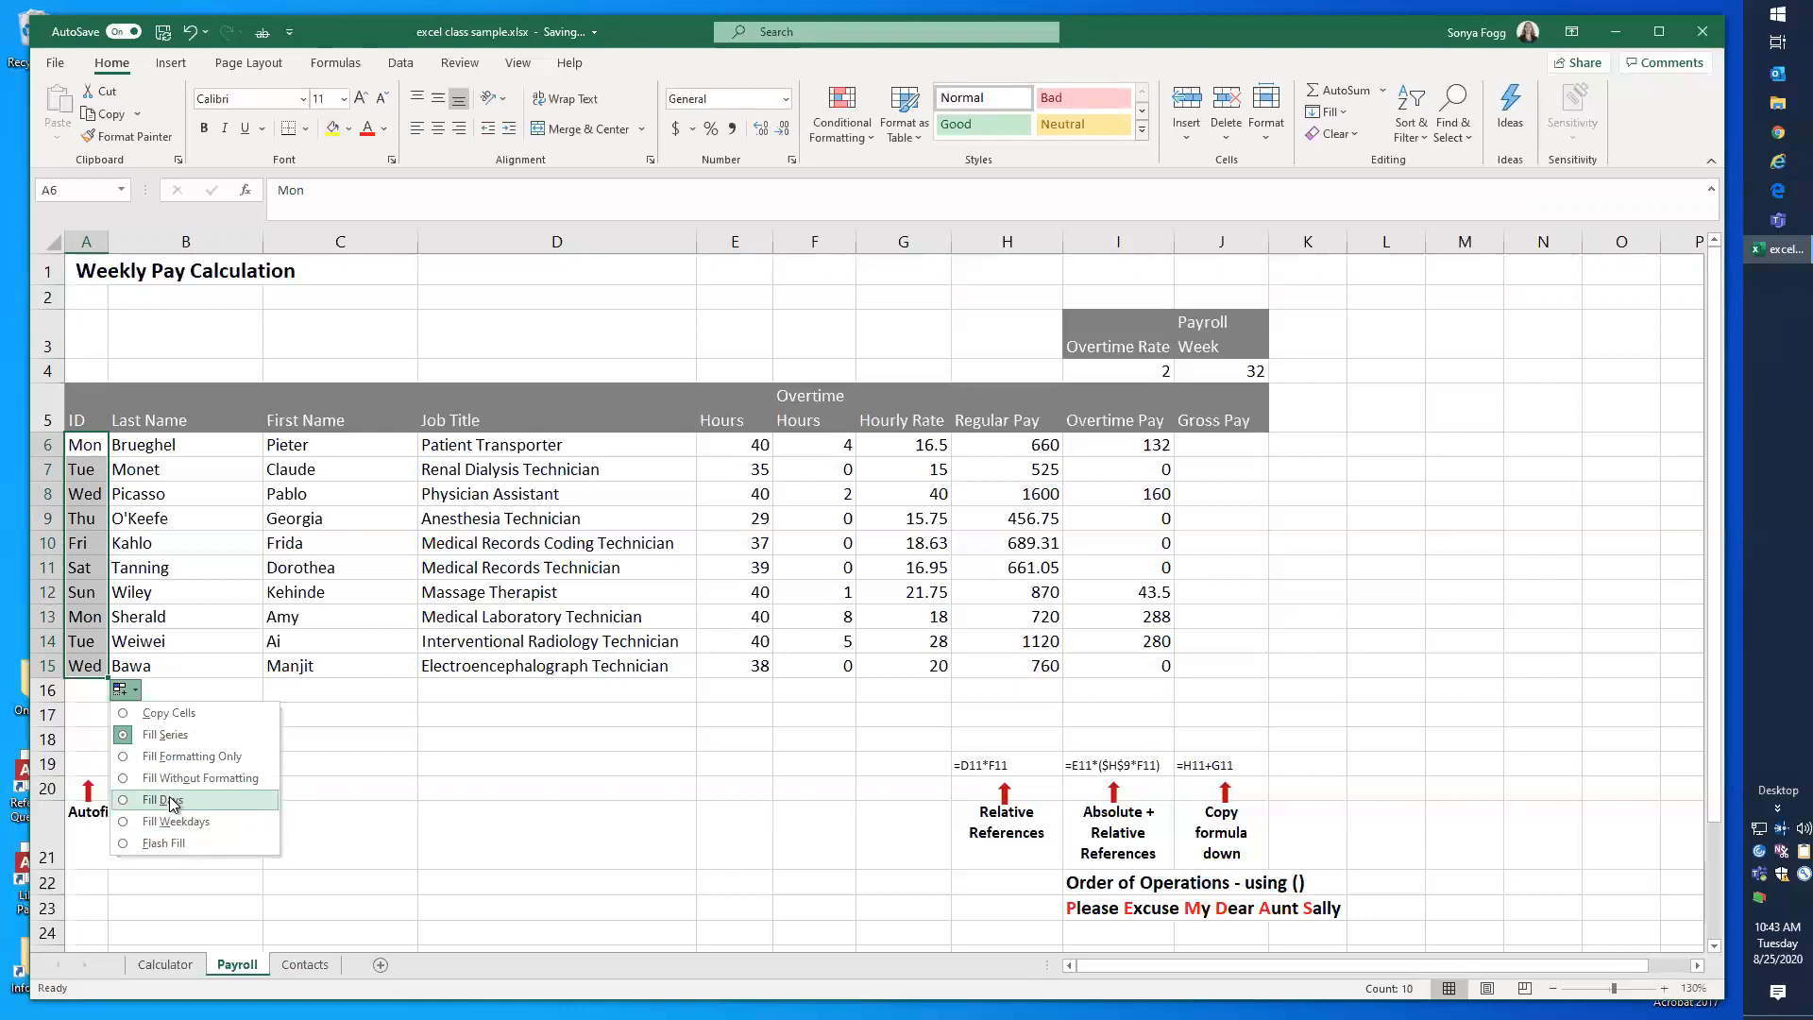
left_click(170, 821)
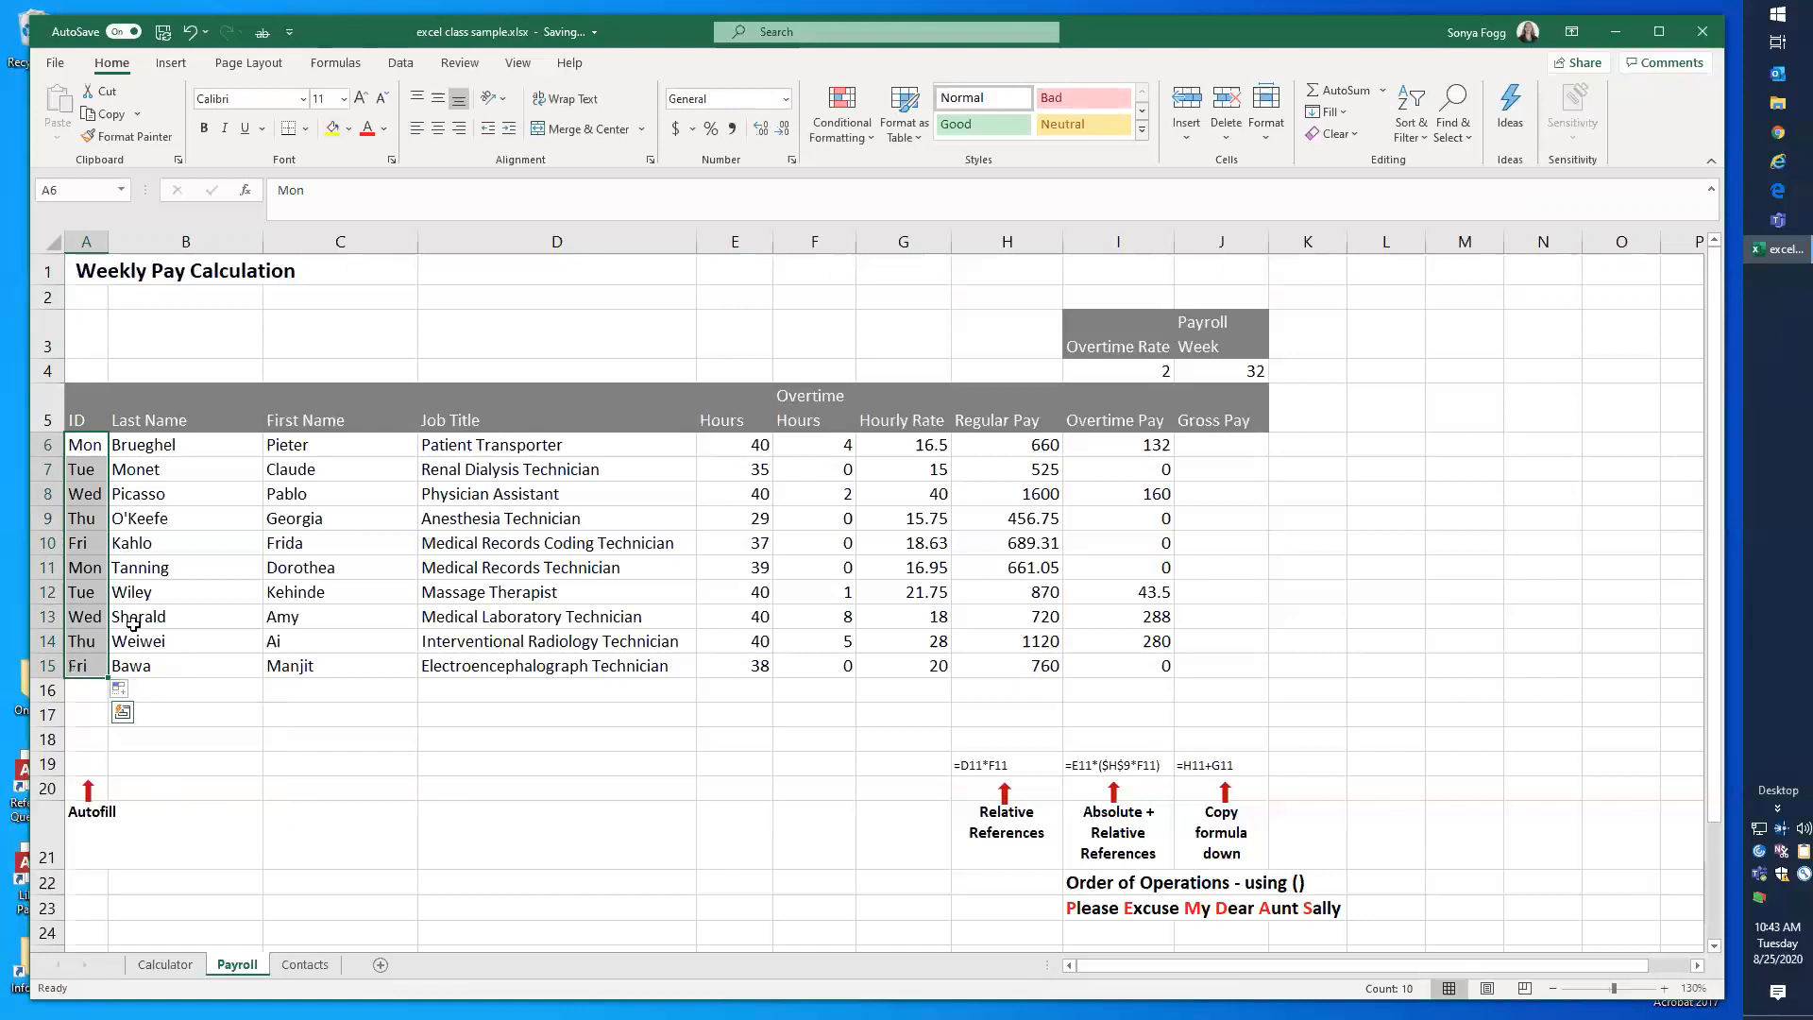
Step: Enter ID01 in A6 and autofill the text-and-number series down to A15
left_click(86, 446)
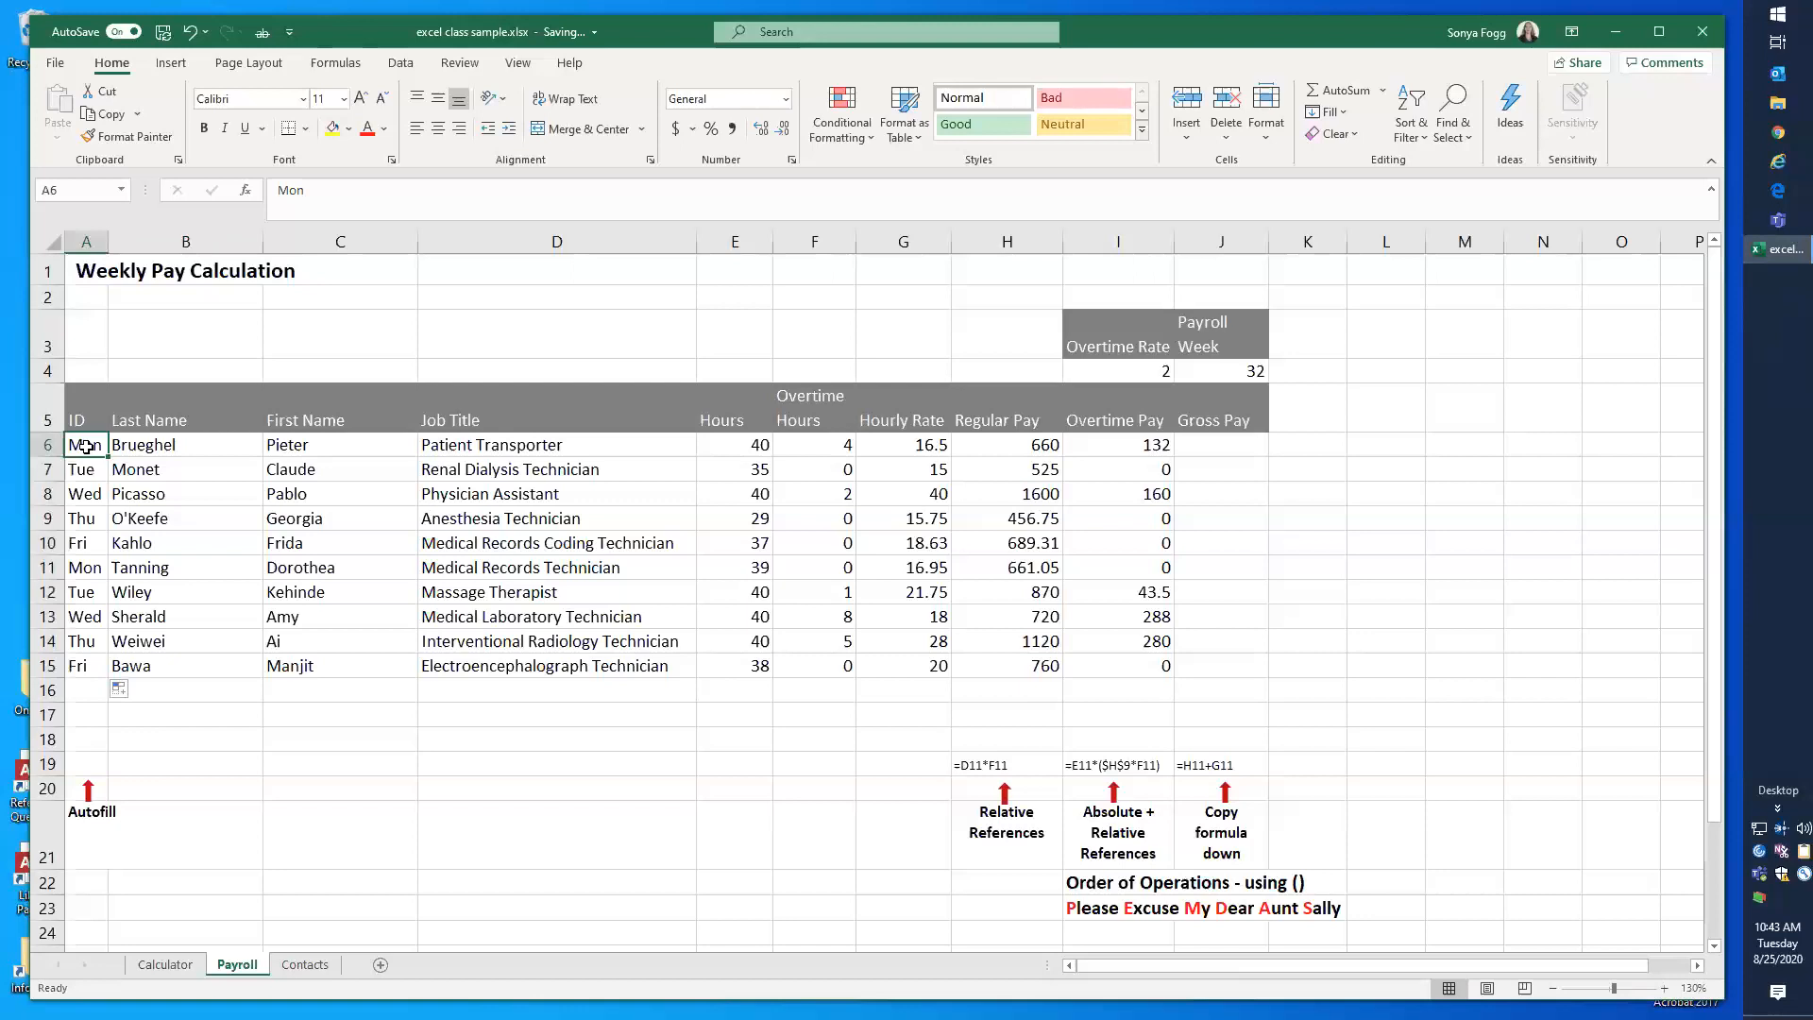
type("ID")
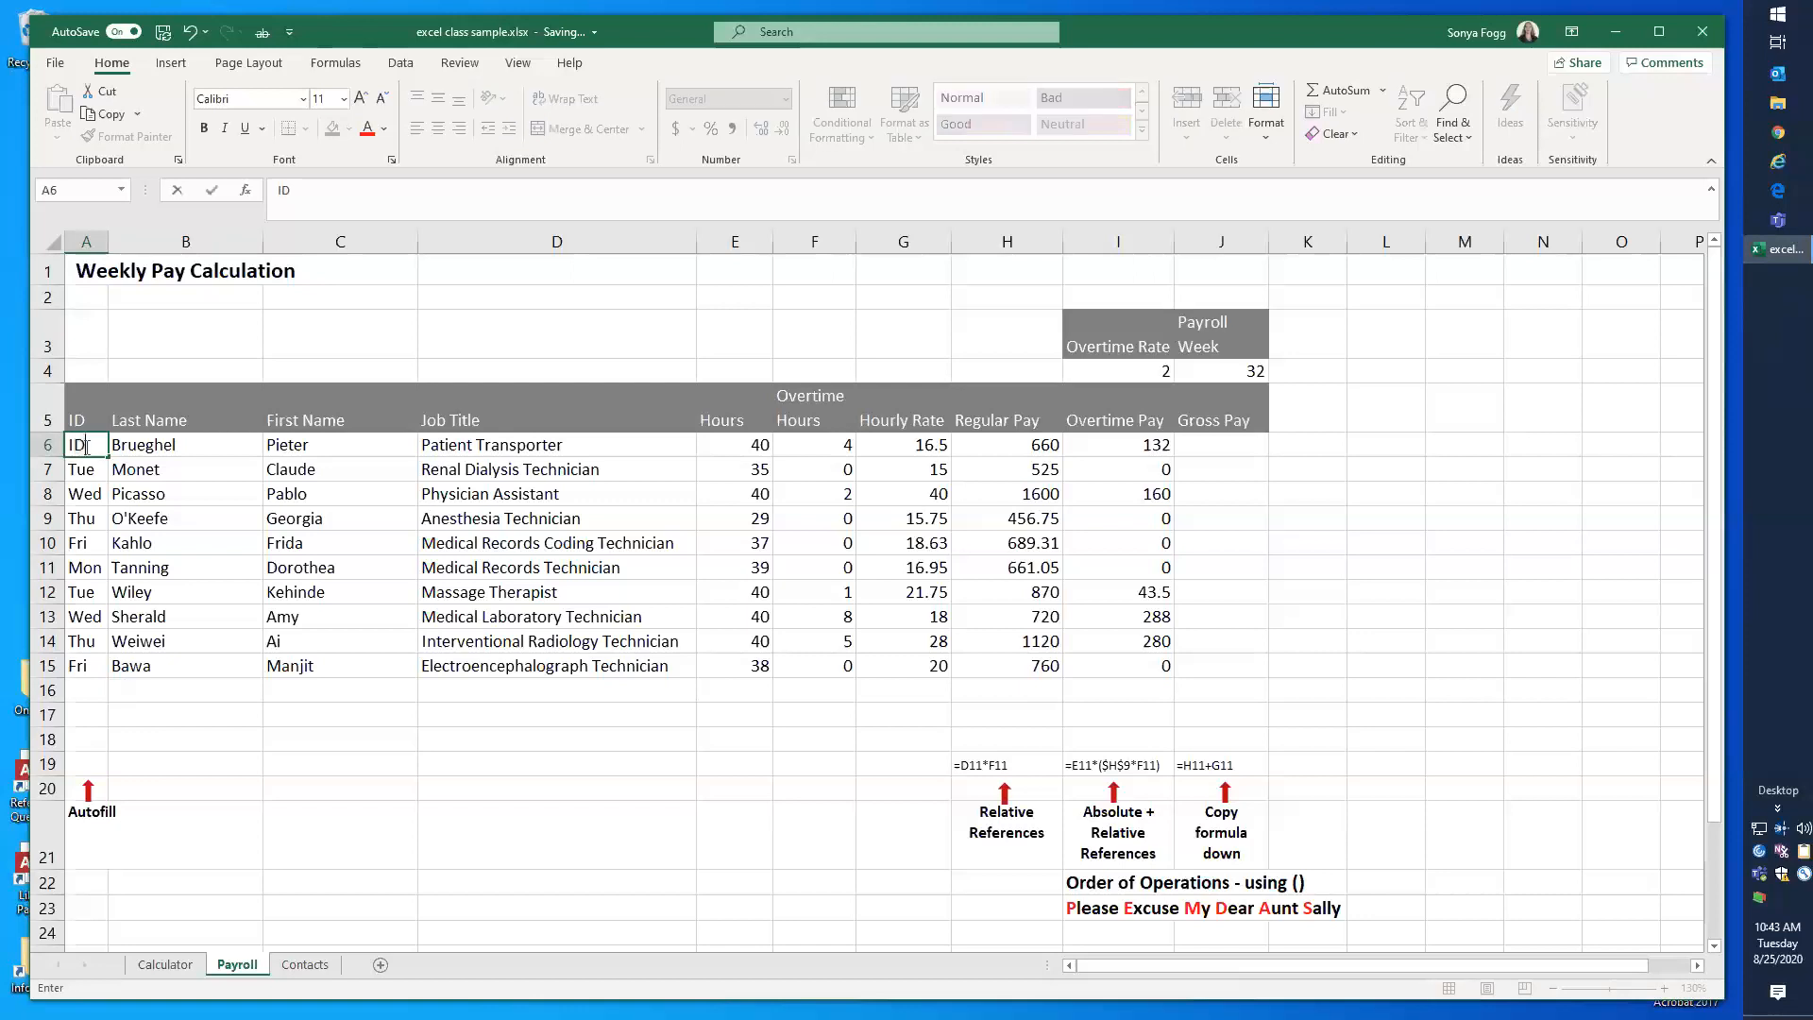
type("01")
double_click(109, 461)
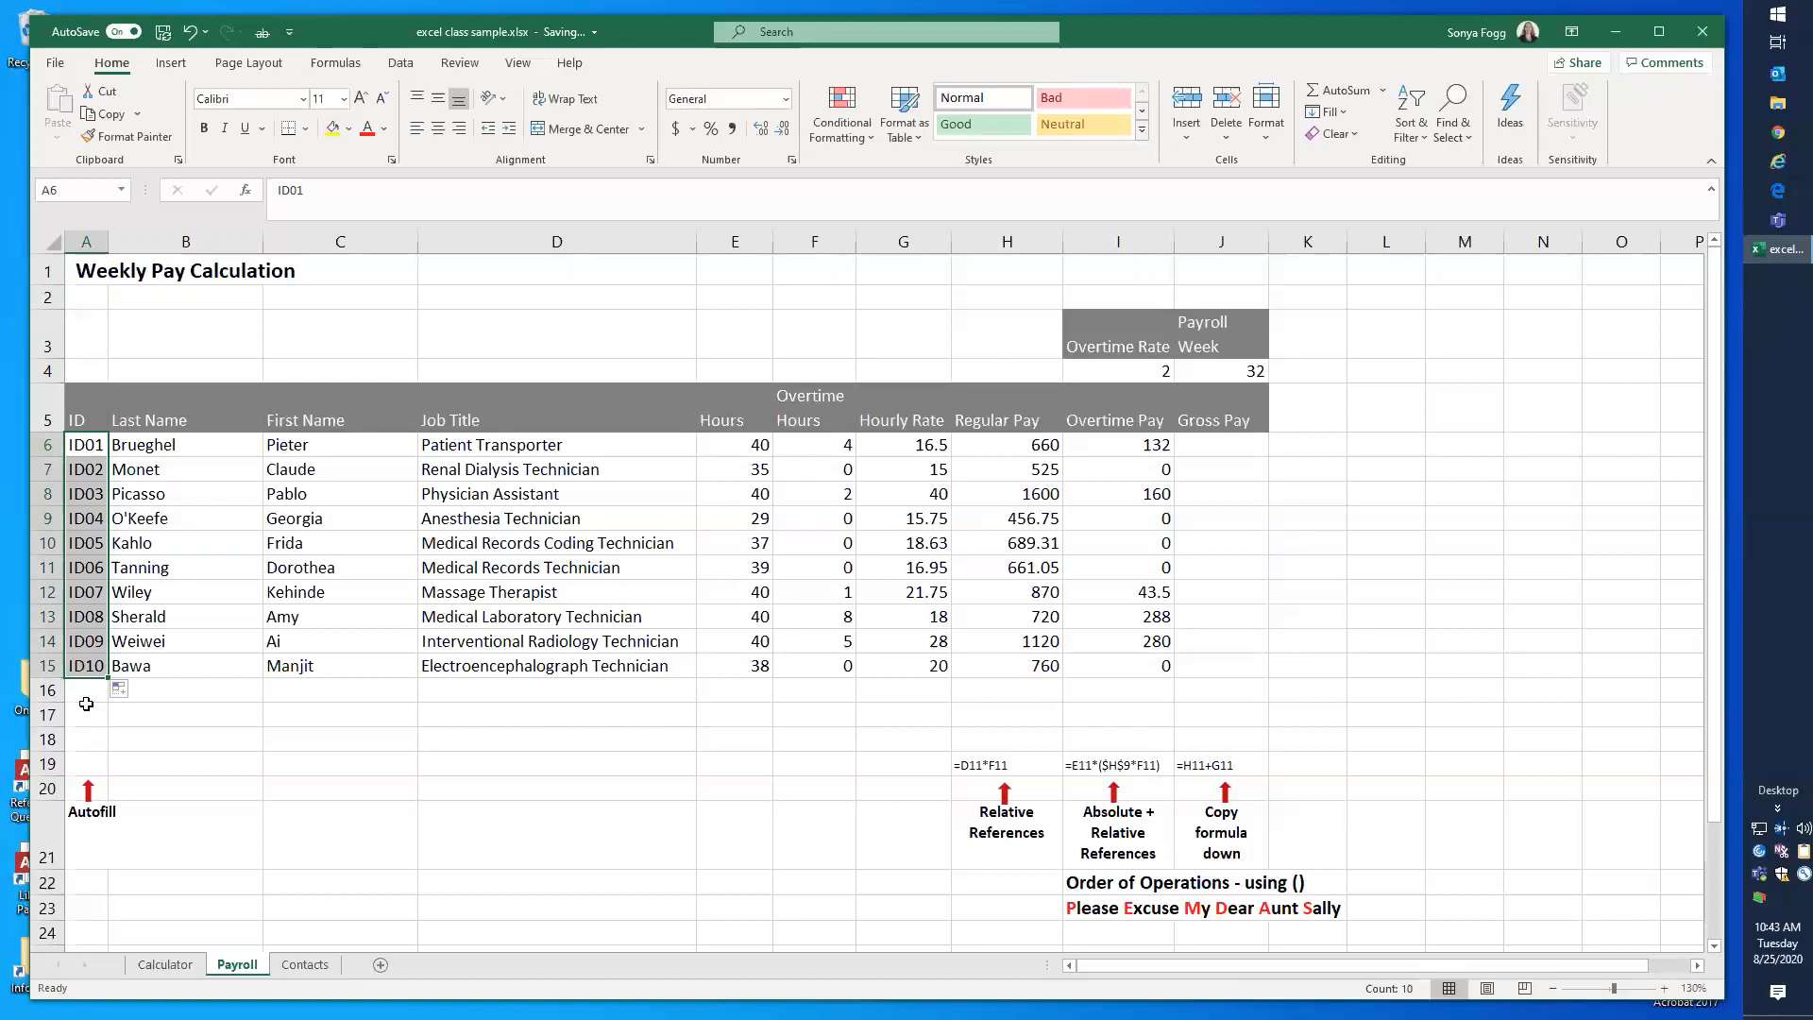
Step: Enter 4 in A6 and 8 in A7, and select both cells as the start of a series
left_click(97, 448)
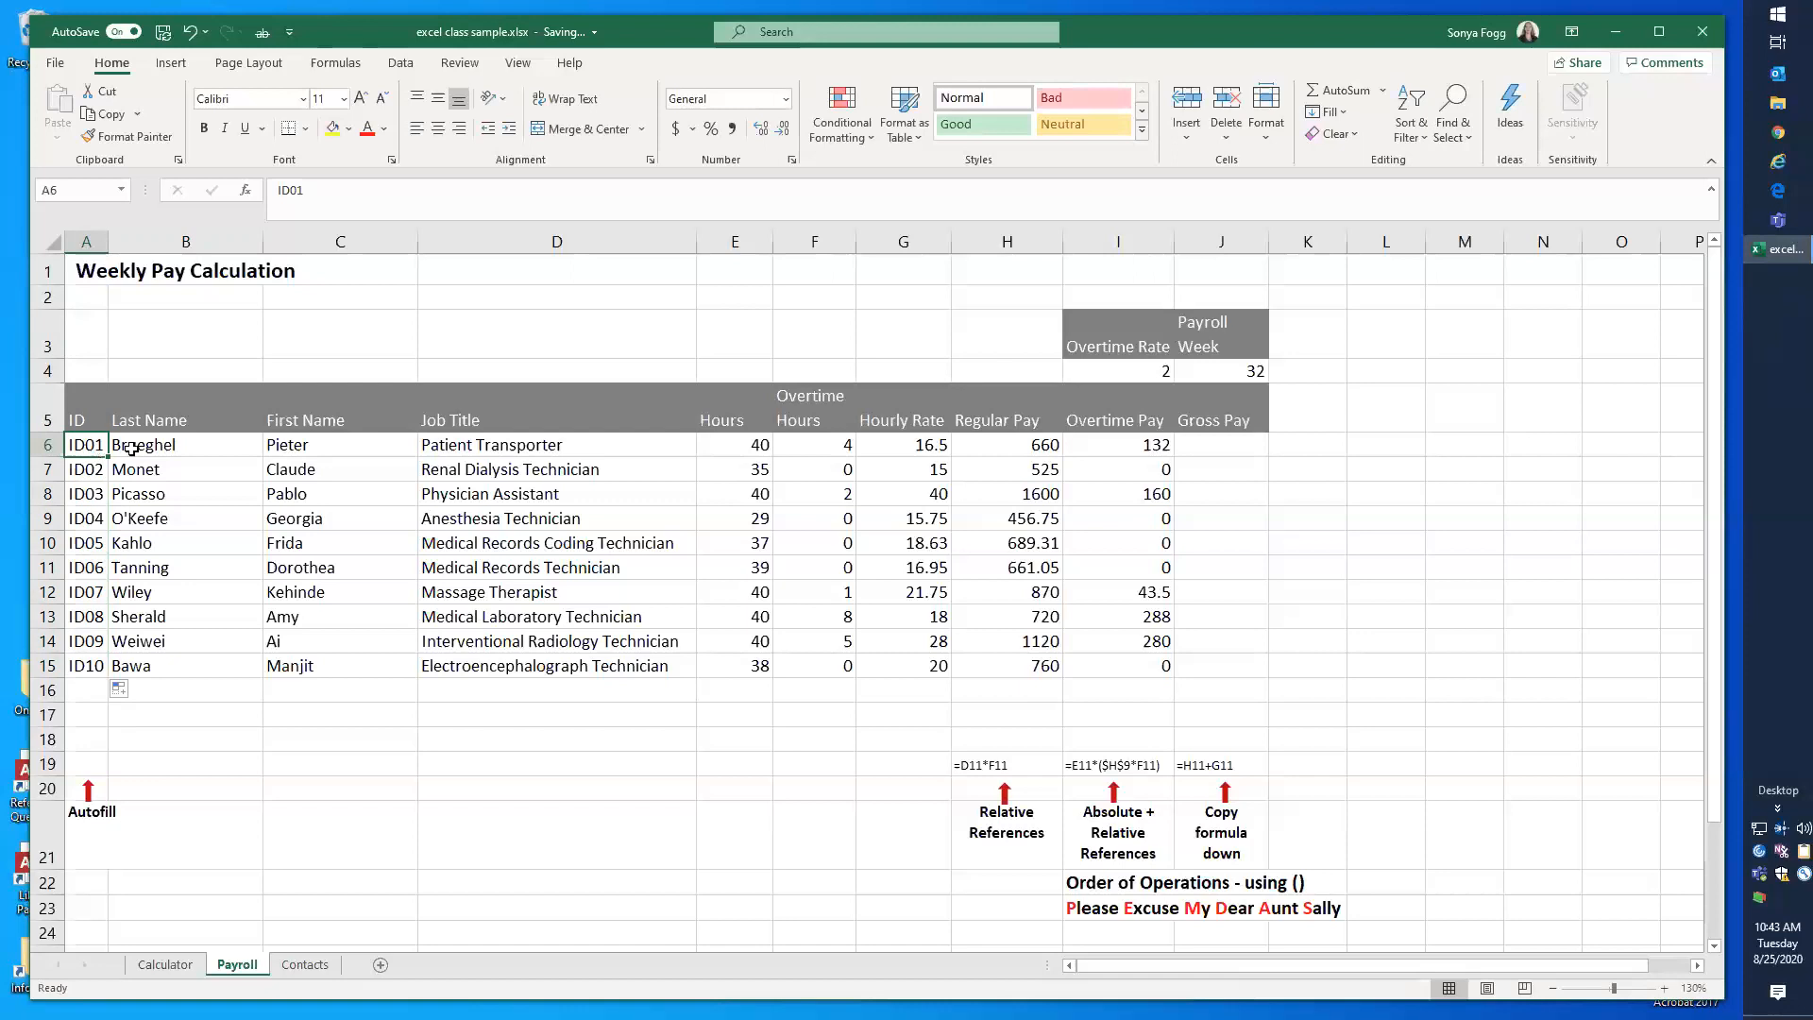
type("4")
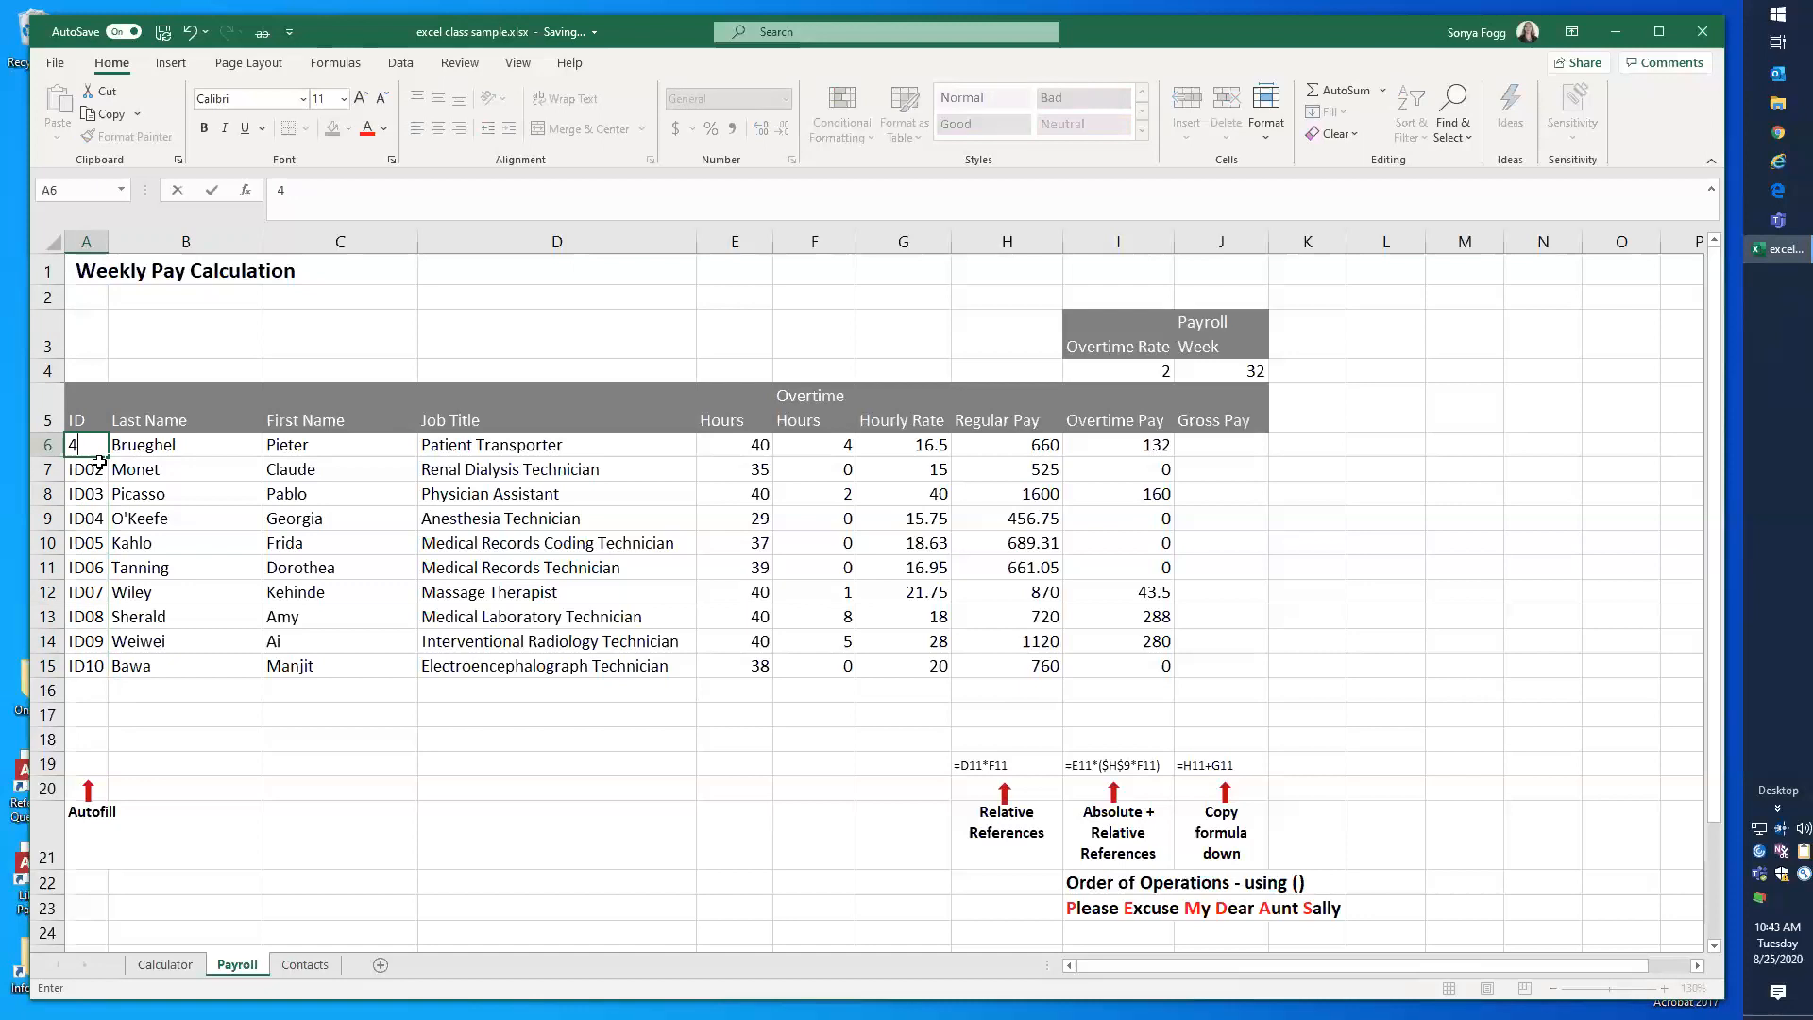
left_click(91, 469)
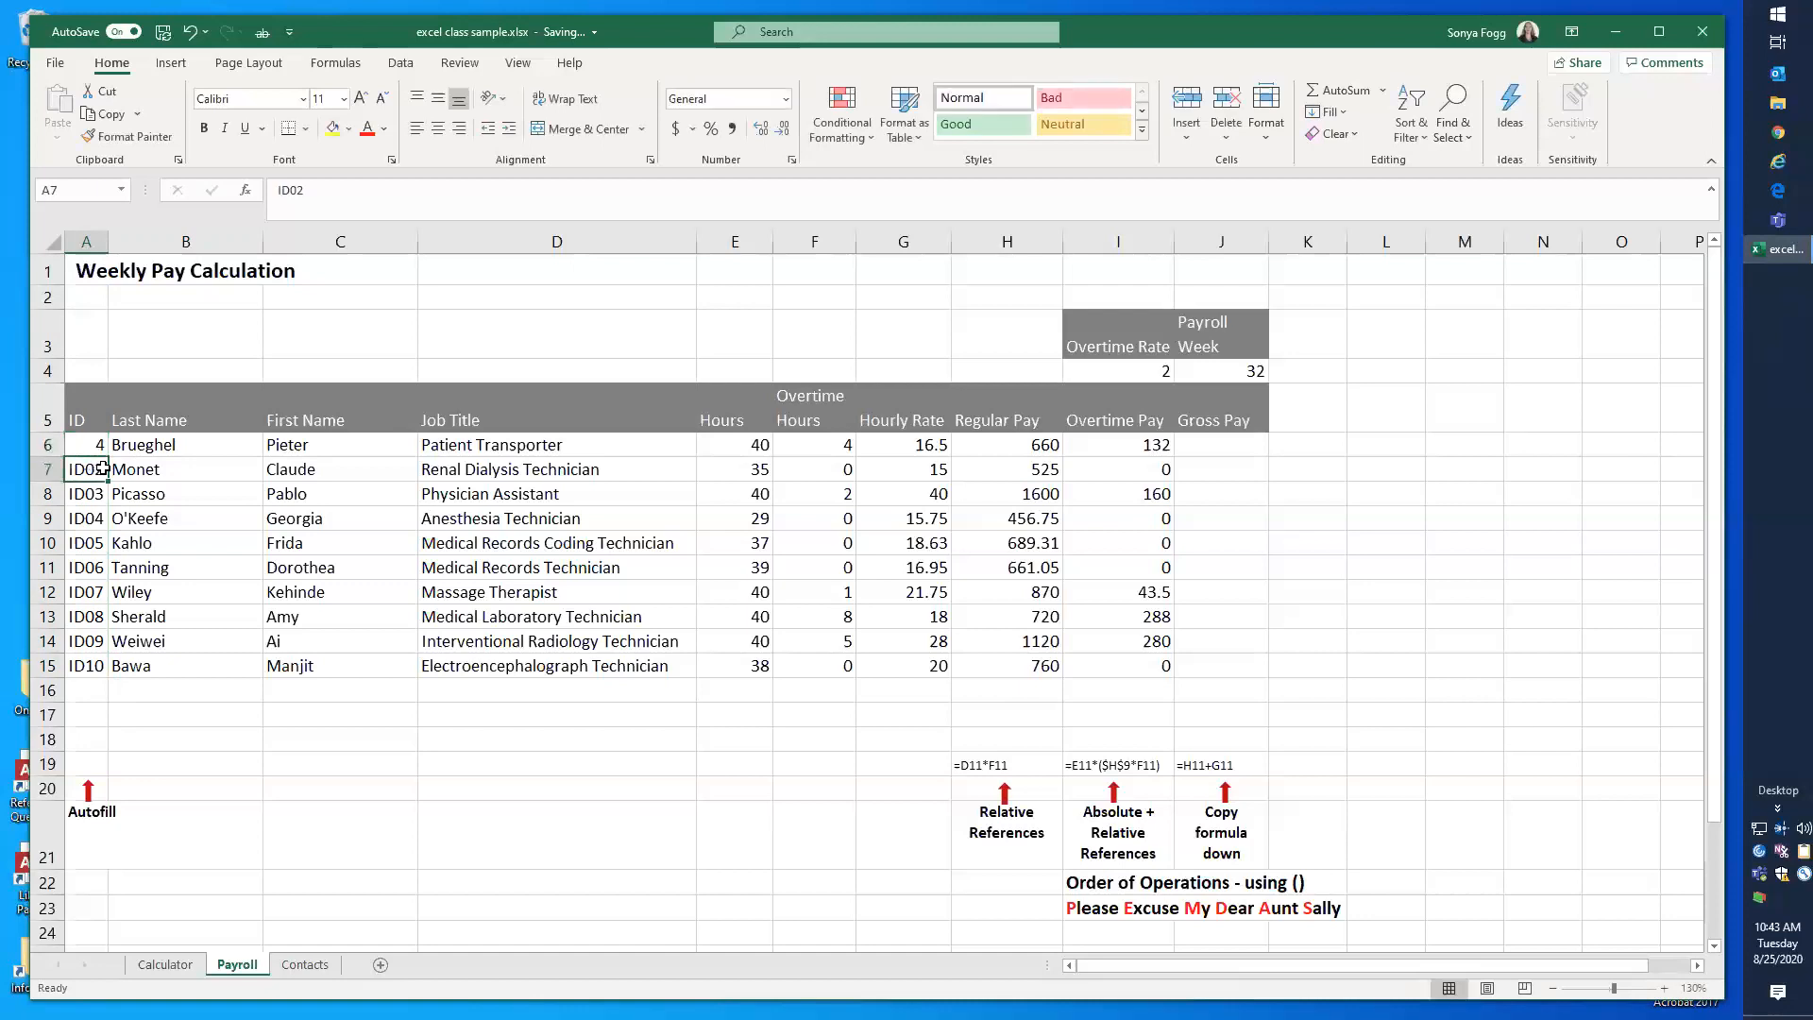
type("8")
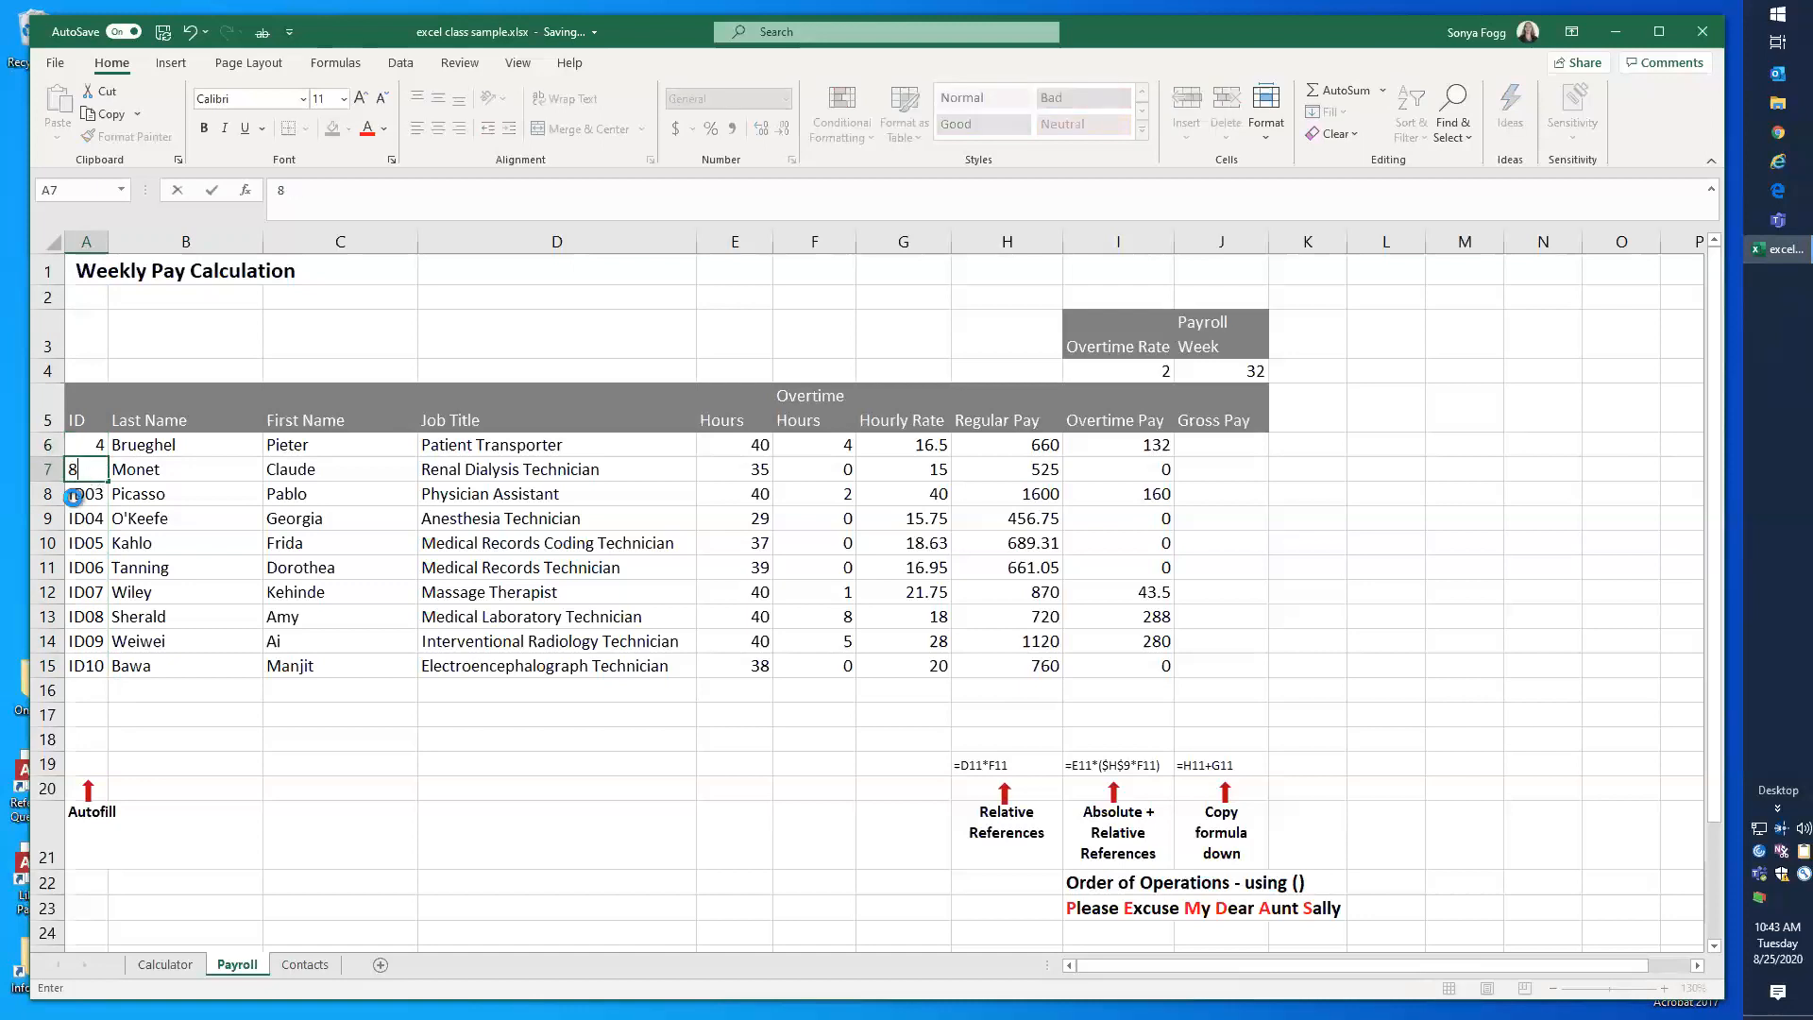
key("Return")
left_click_drag(85, 445, 87, 469)
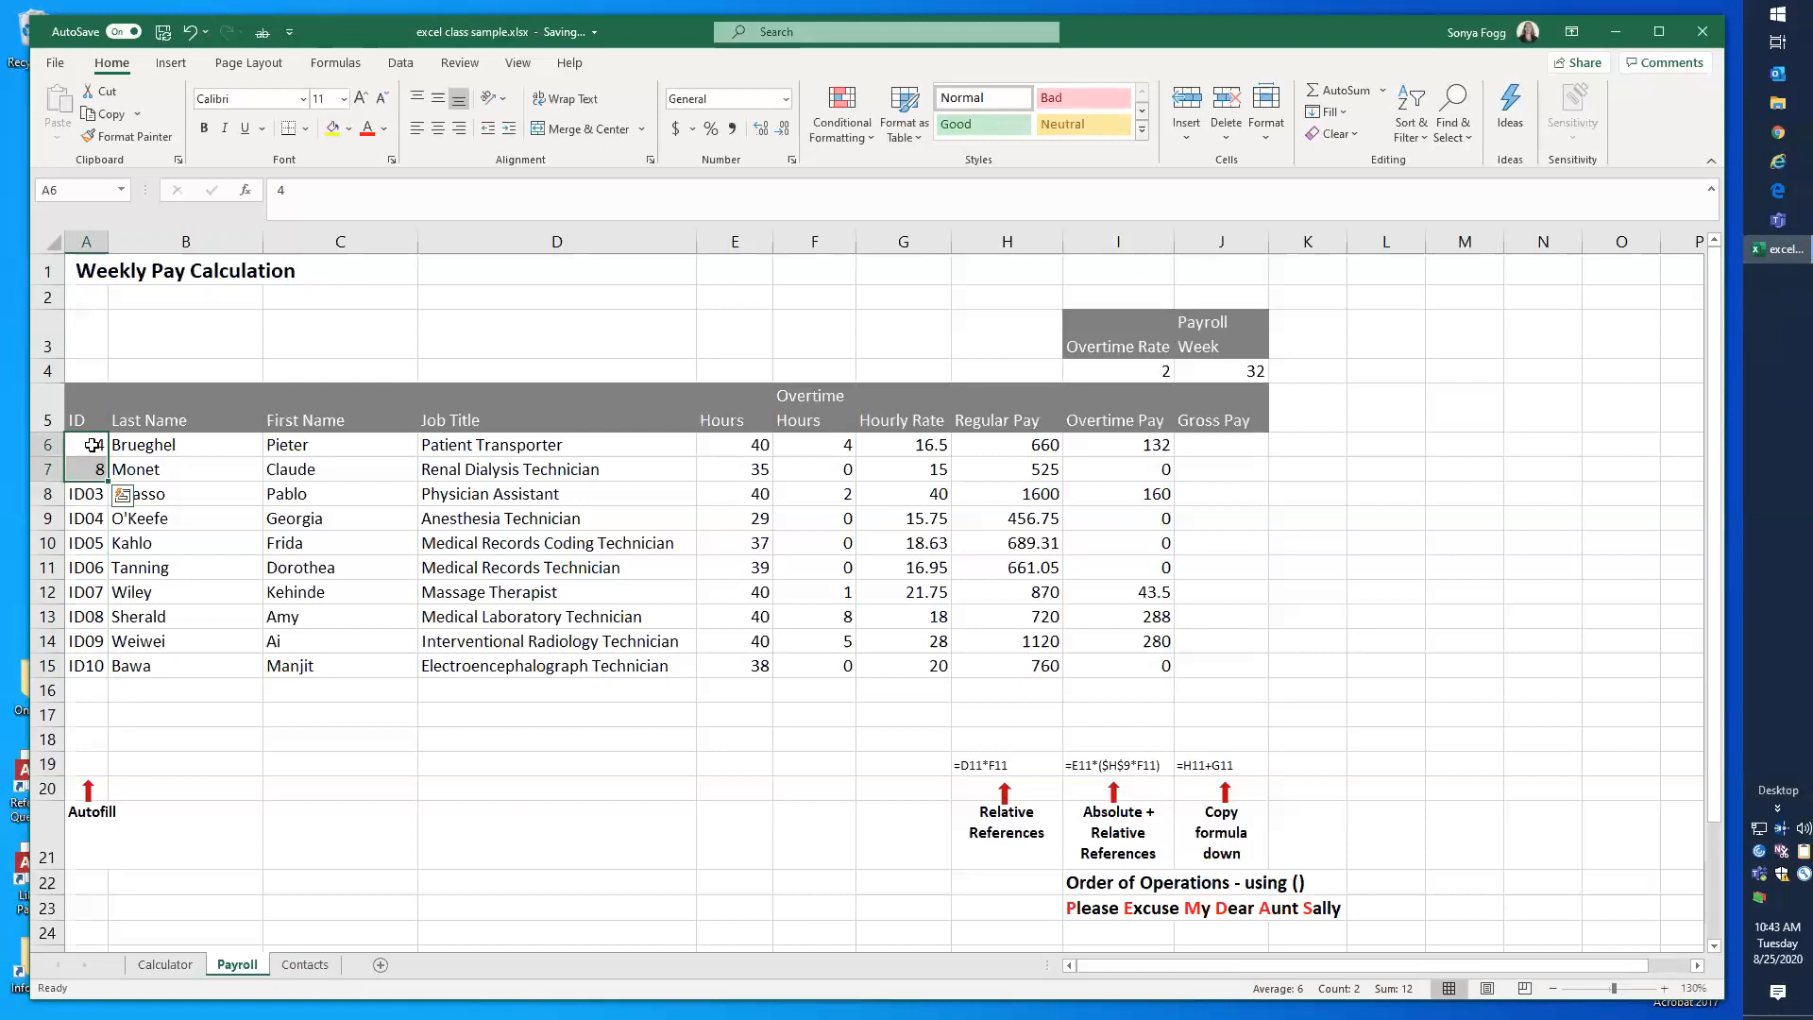
Step: Enter 5 in A6 and 10 in A7, and autofill the series in increments of five down to A15
left_click(92, 444)
type("5")
left_click(91, 470)
type("10")
left_click_drag(92, 445, 111, 688)
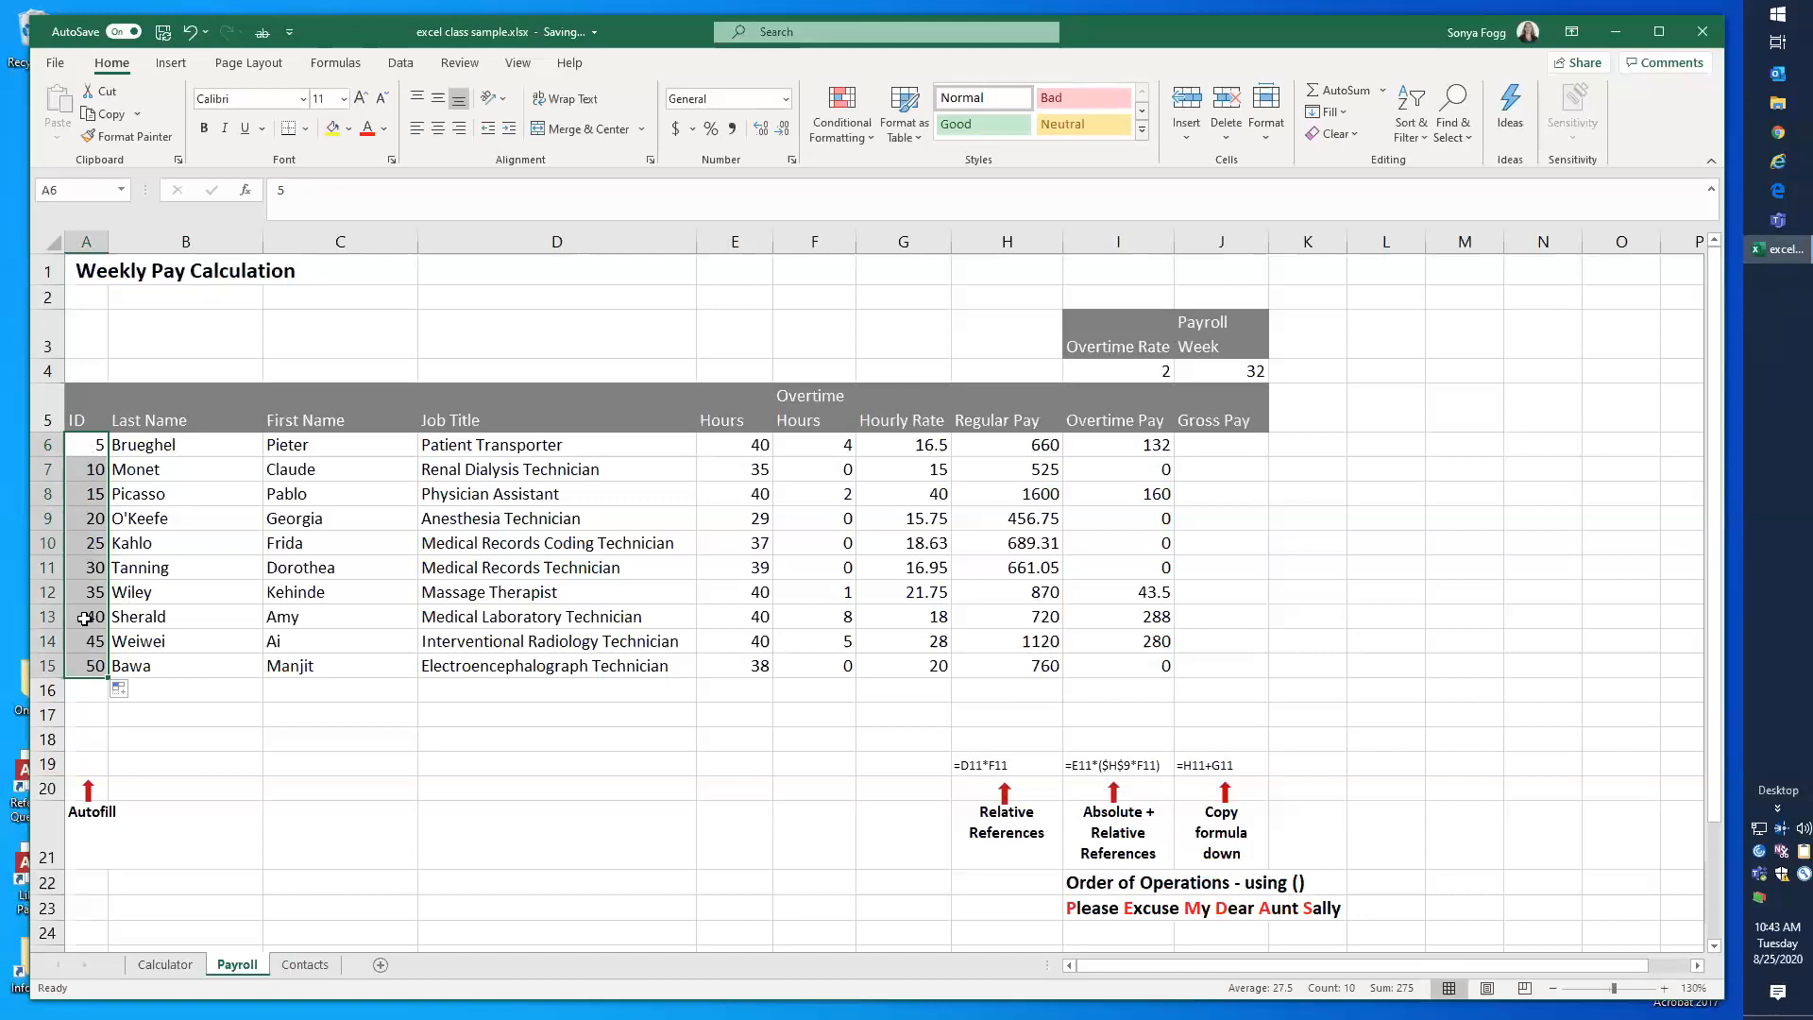
Step: Set A6 to ID01 and autofill the ID column through A15 so every employee has an ID code
left_click(87, 450)
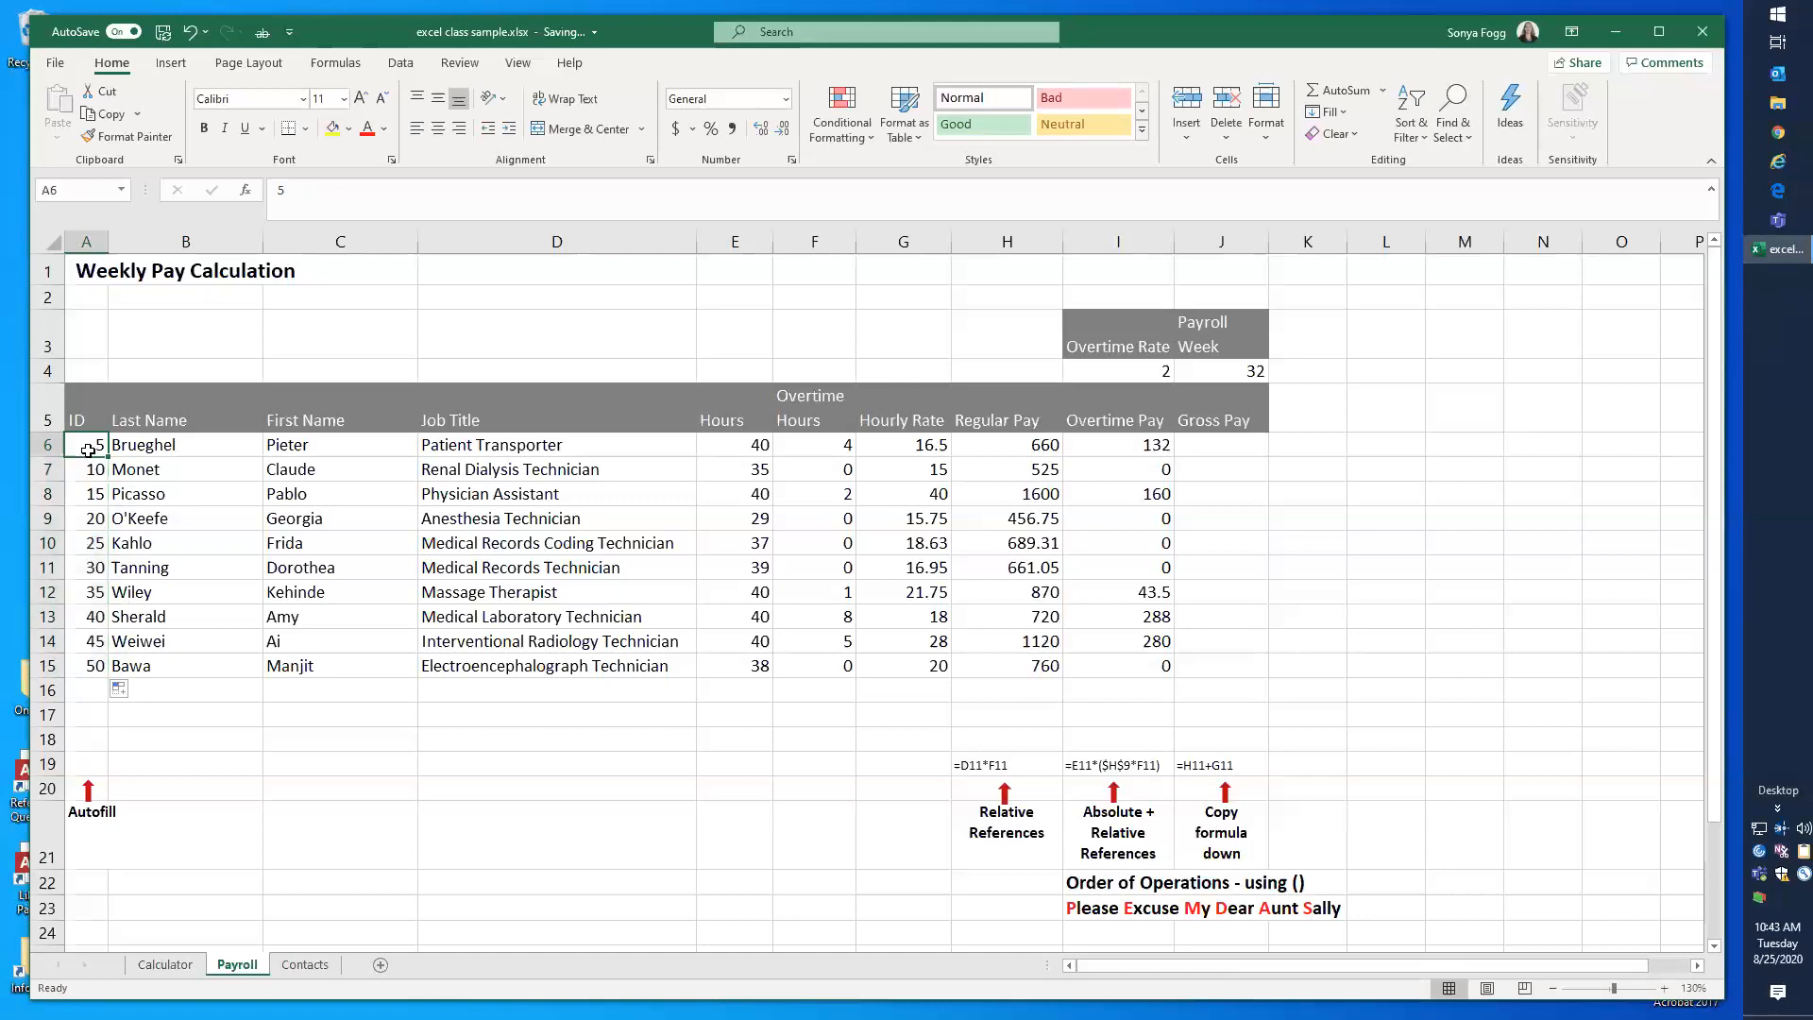
type("ID01")
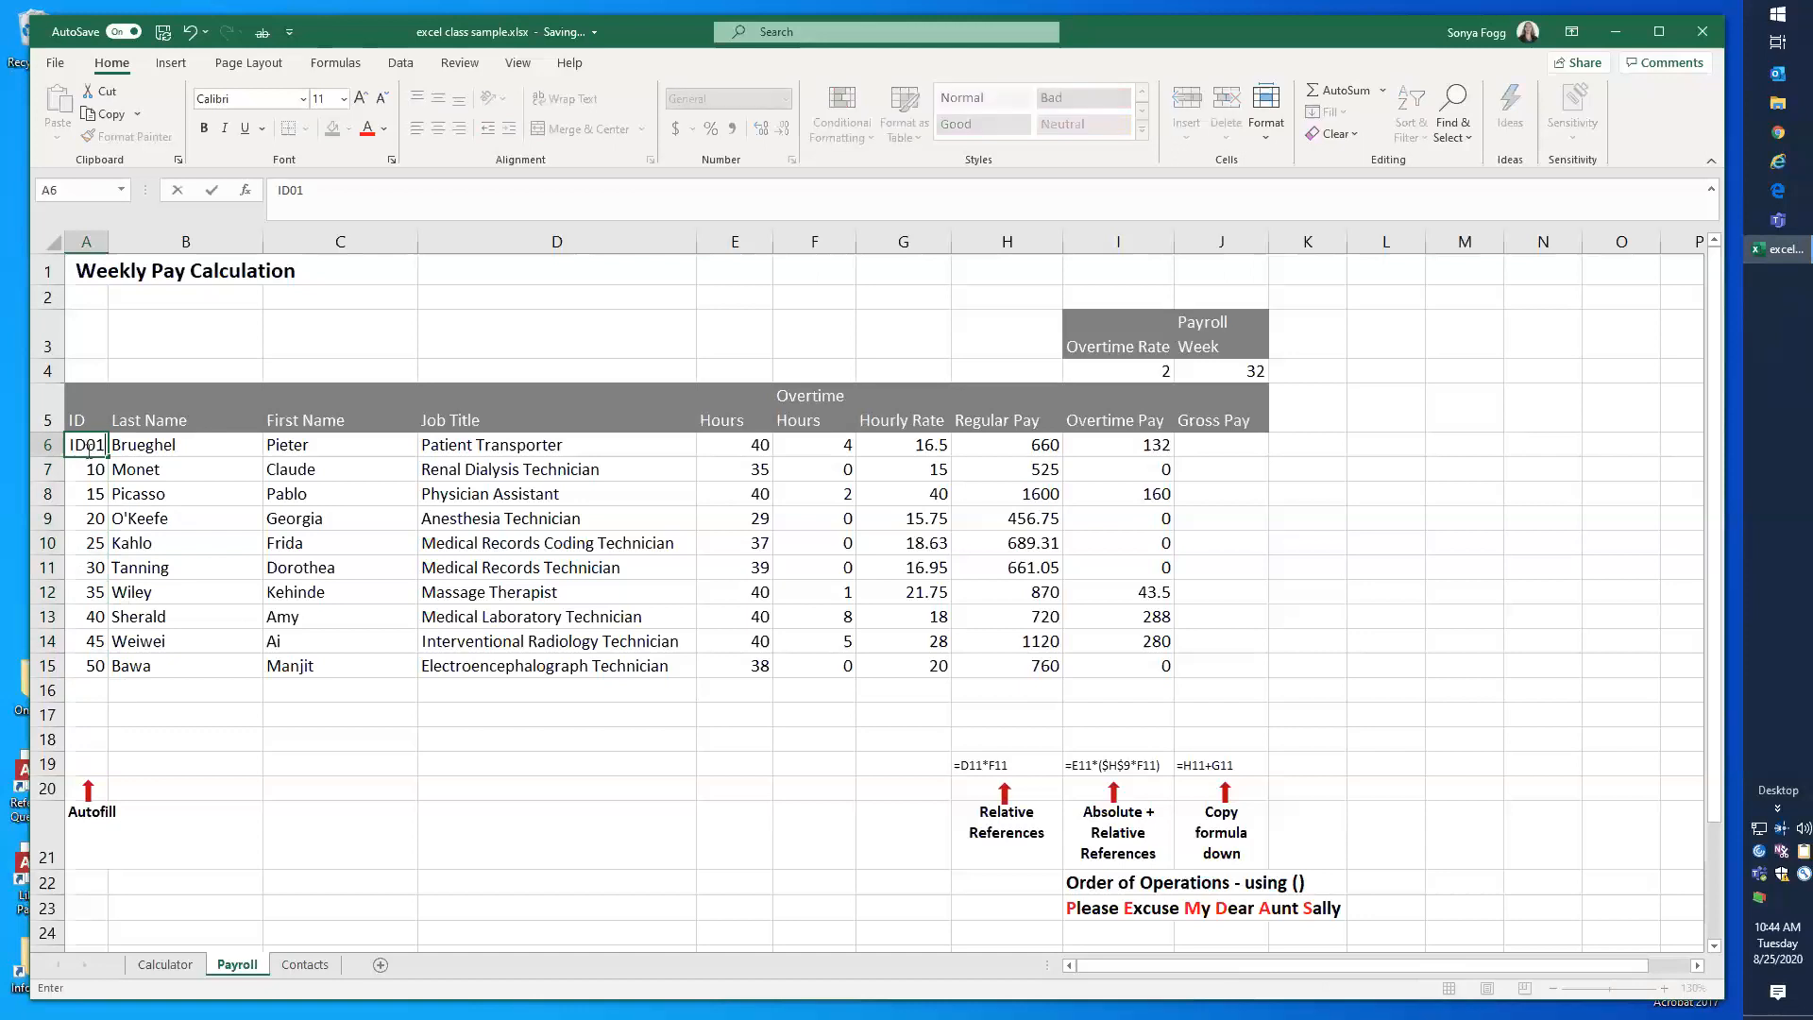
key("Return")
left_click(87, 450)
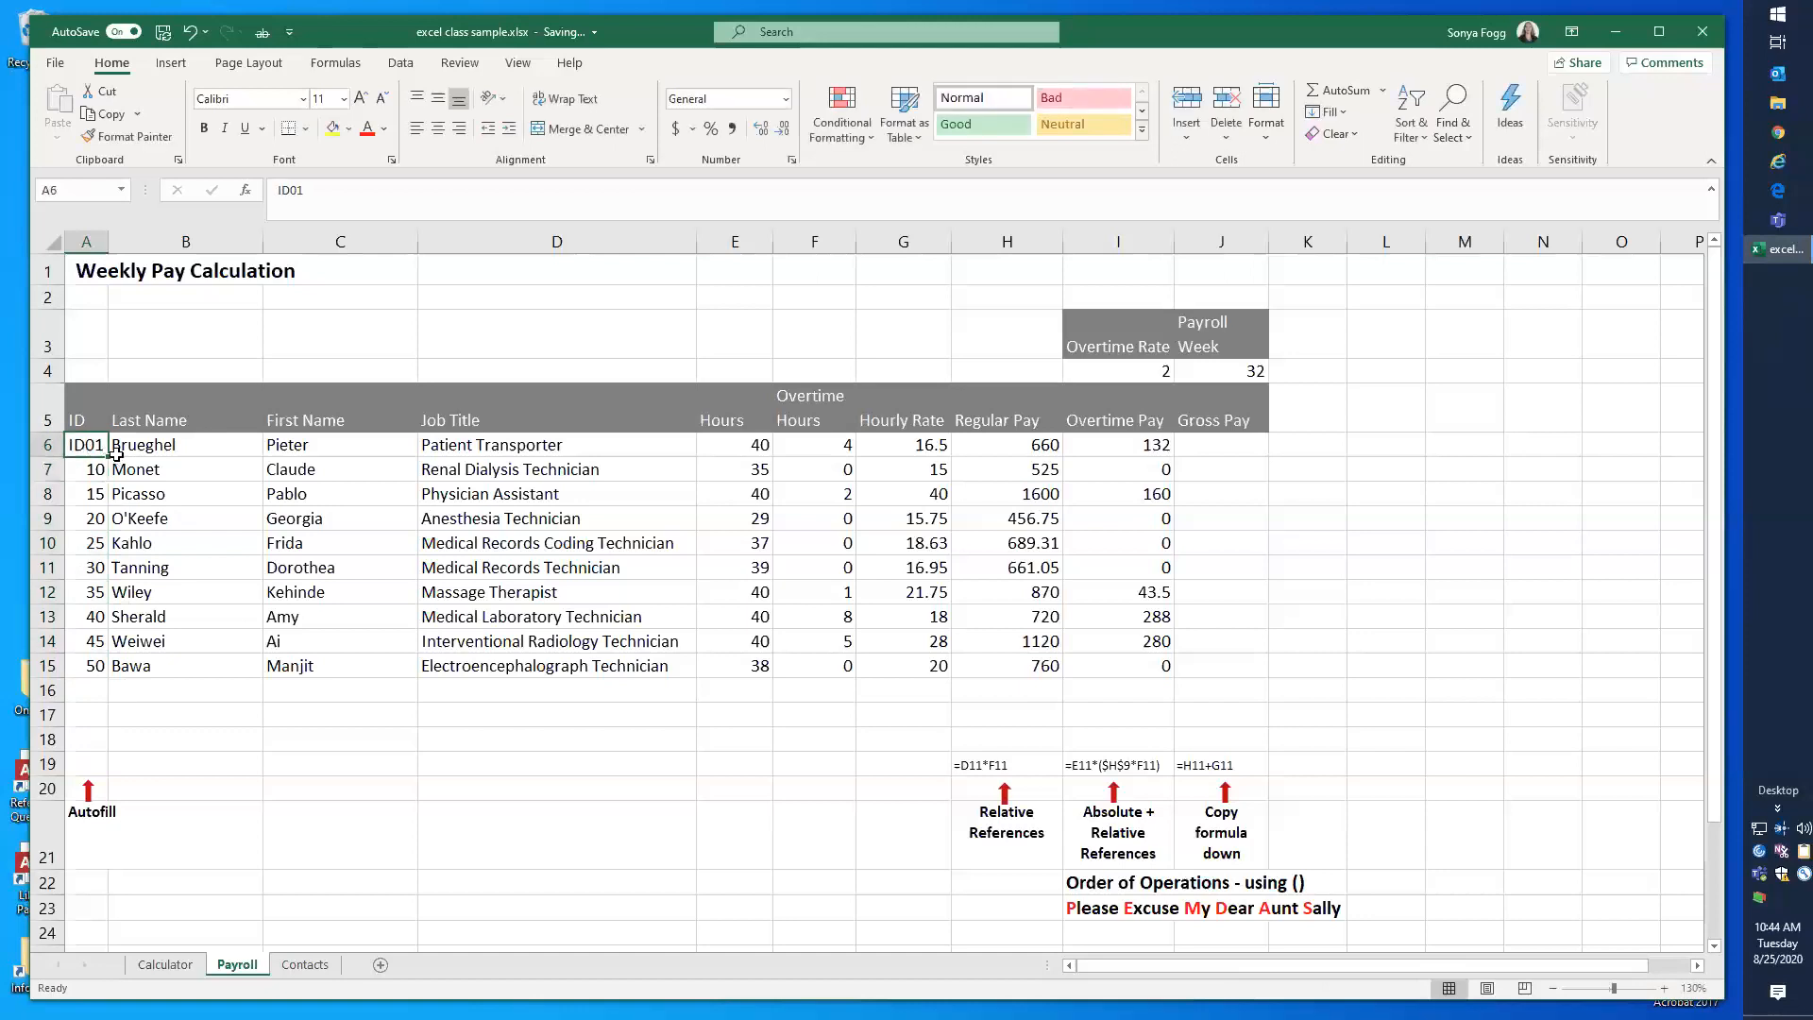
double_click(109, 457)
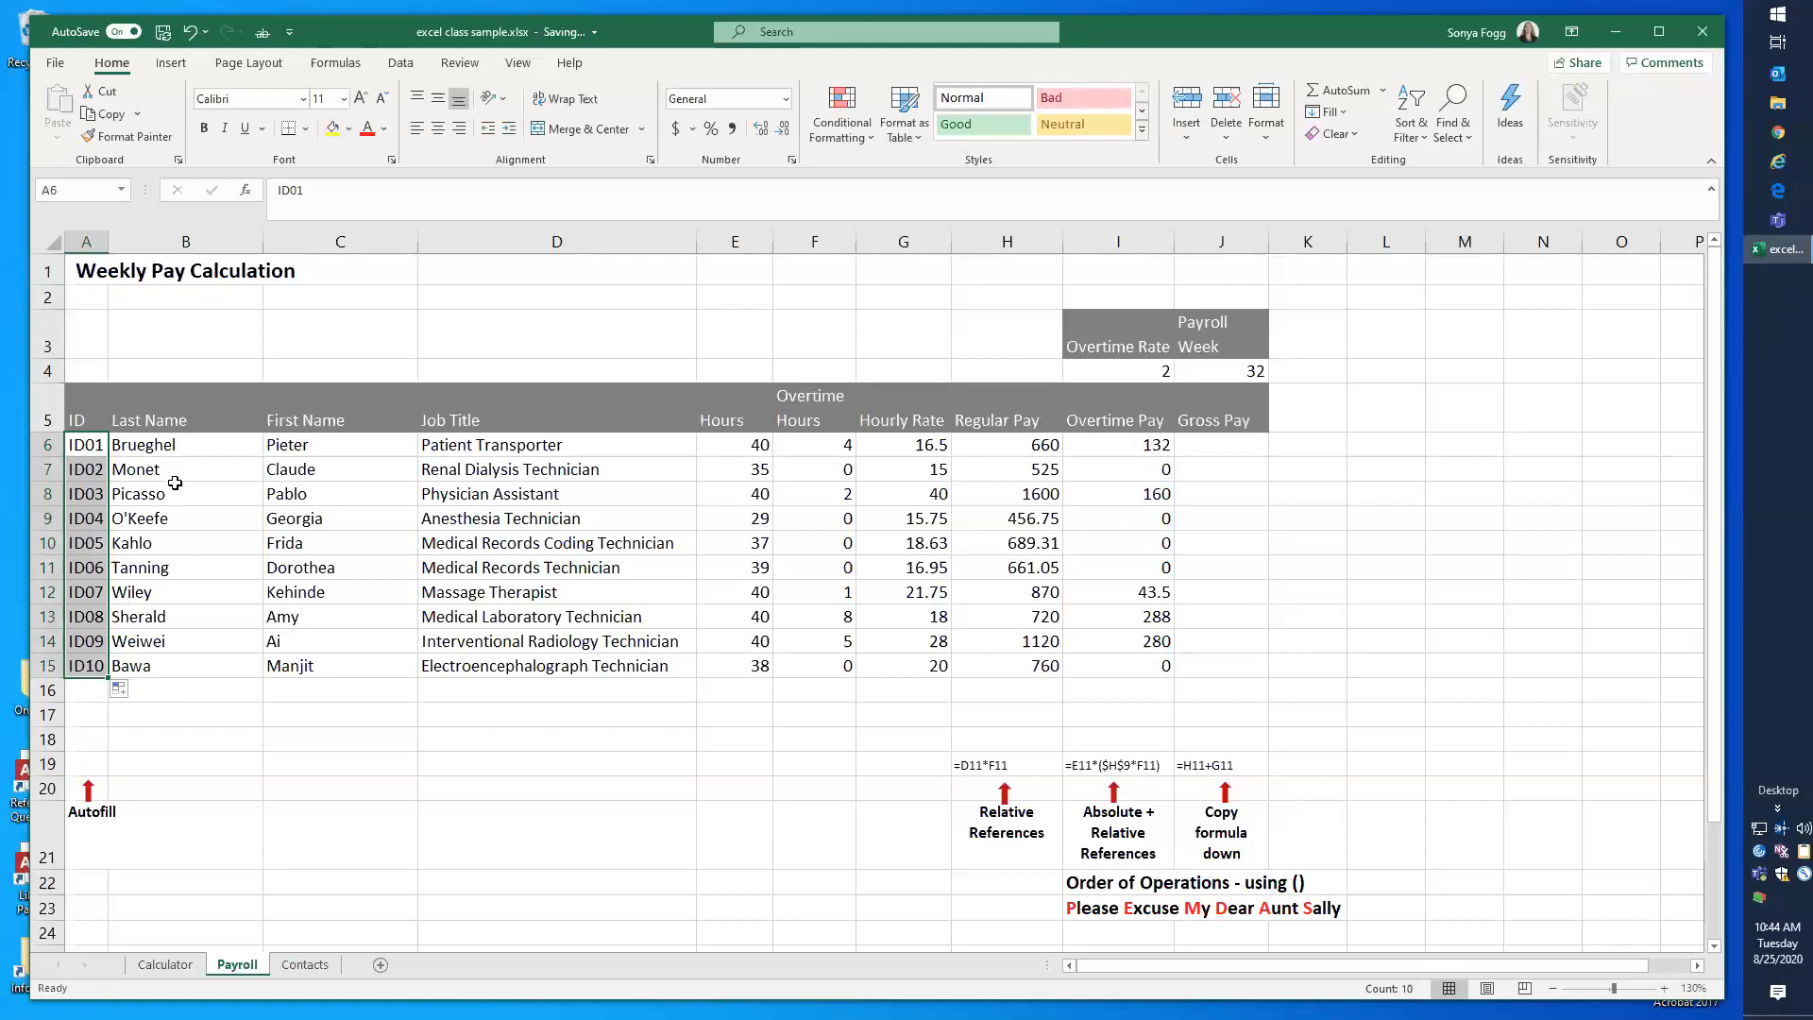
Step: Select all cells containing formulas on the Payroll sheet
left_click(165, 535)
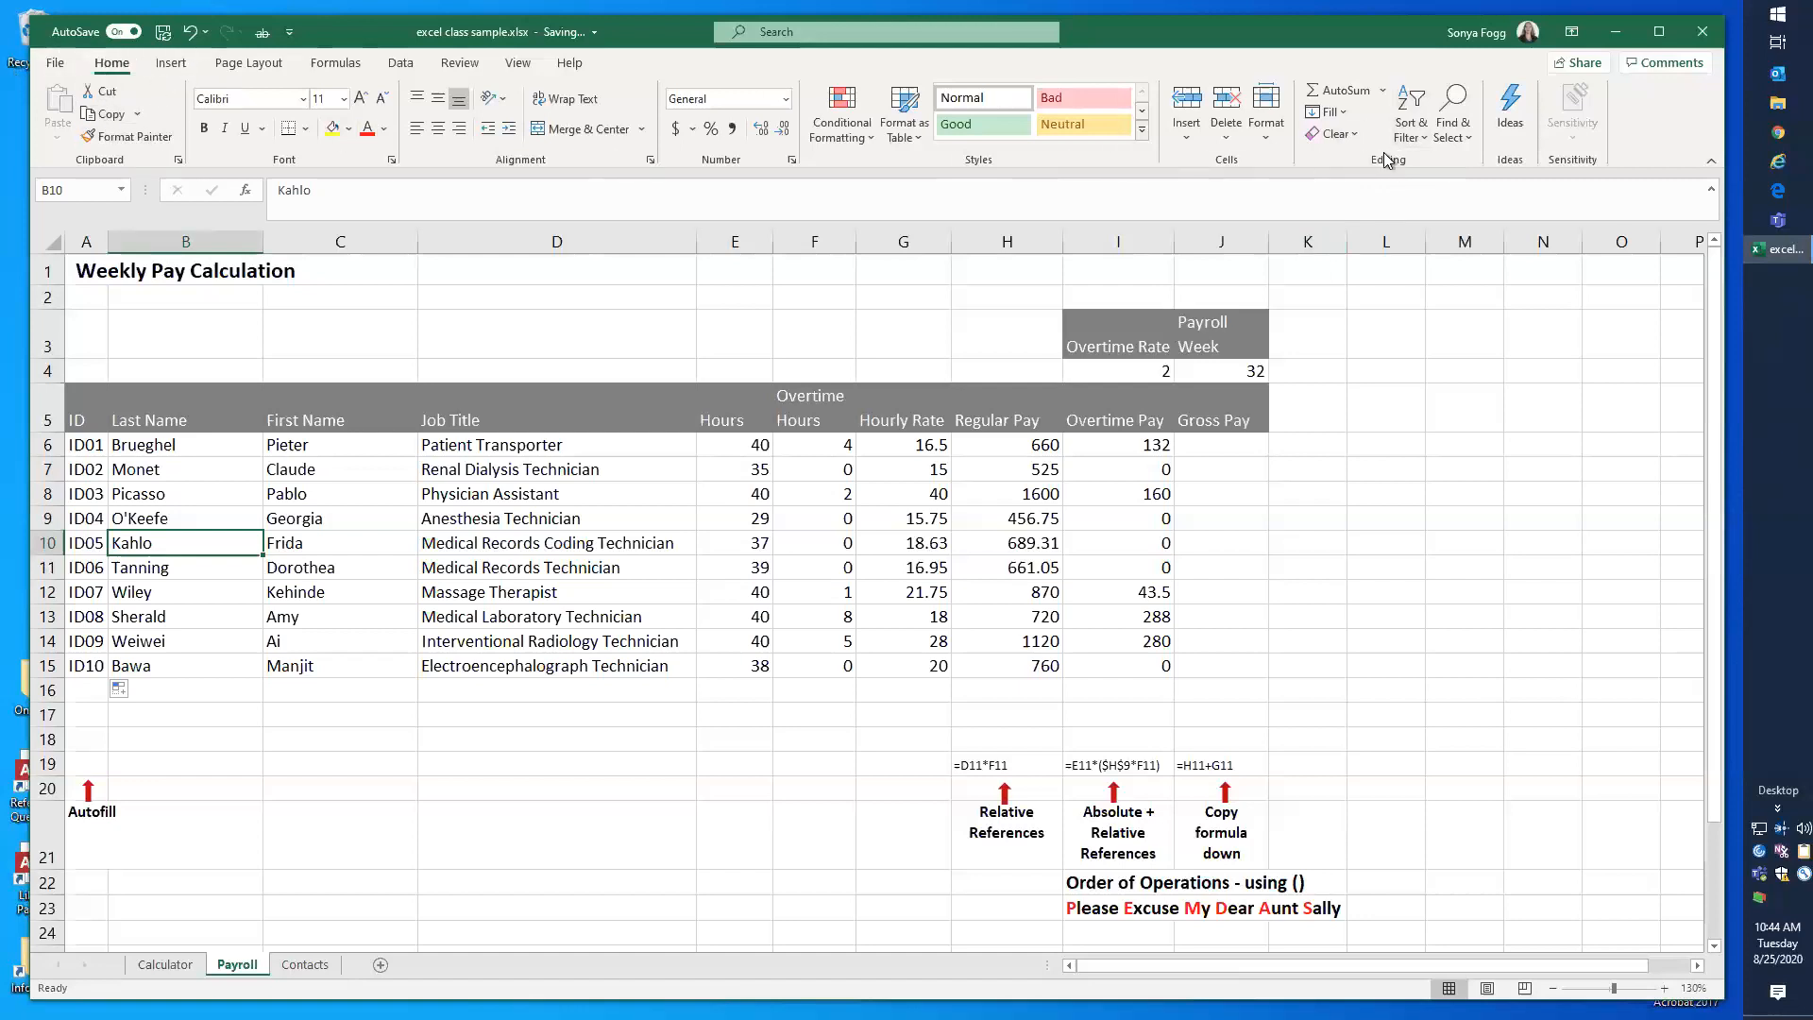
left_click(1462, 145)
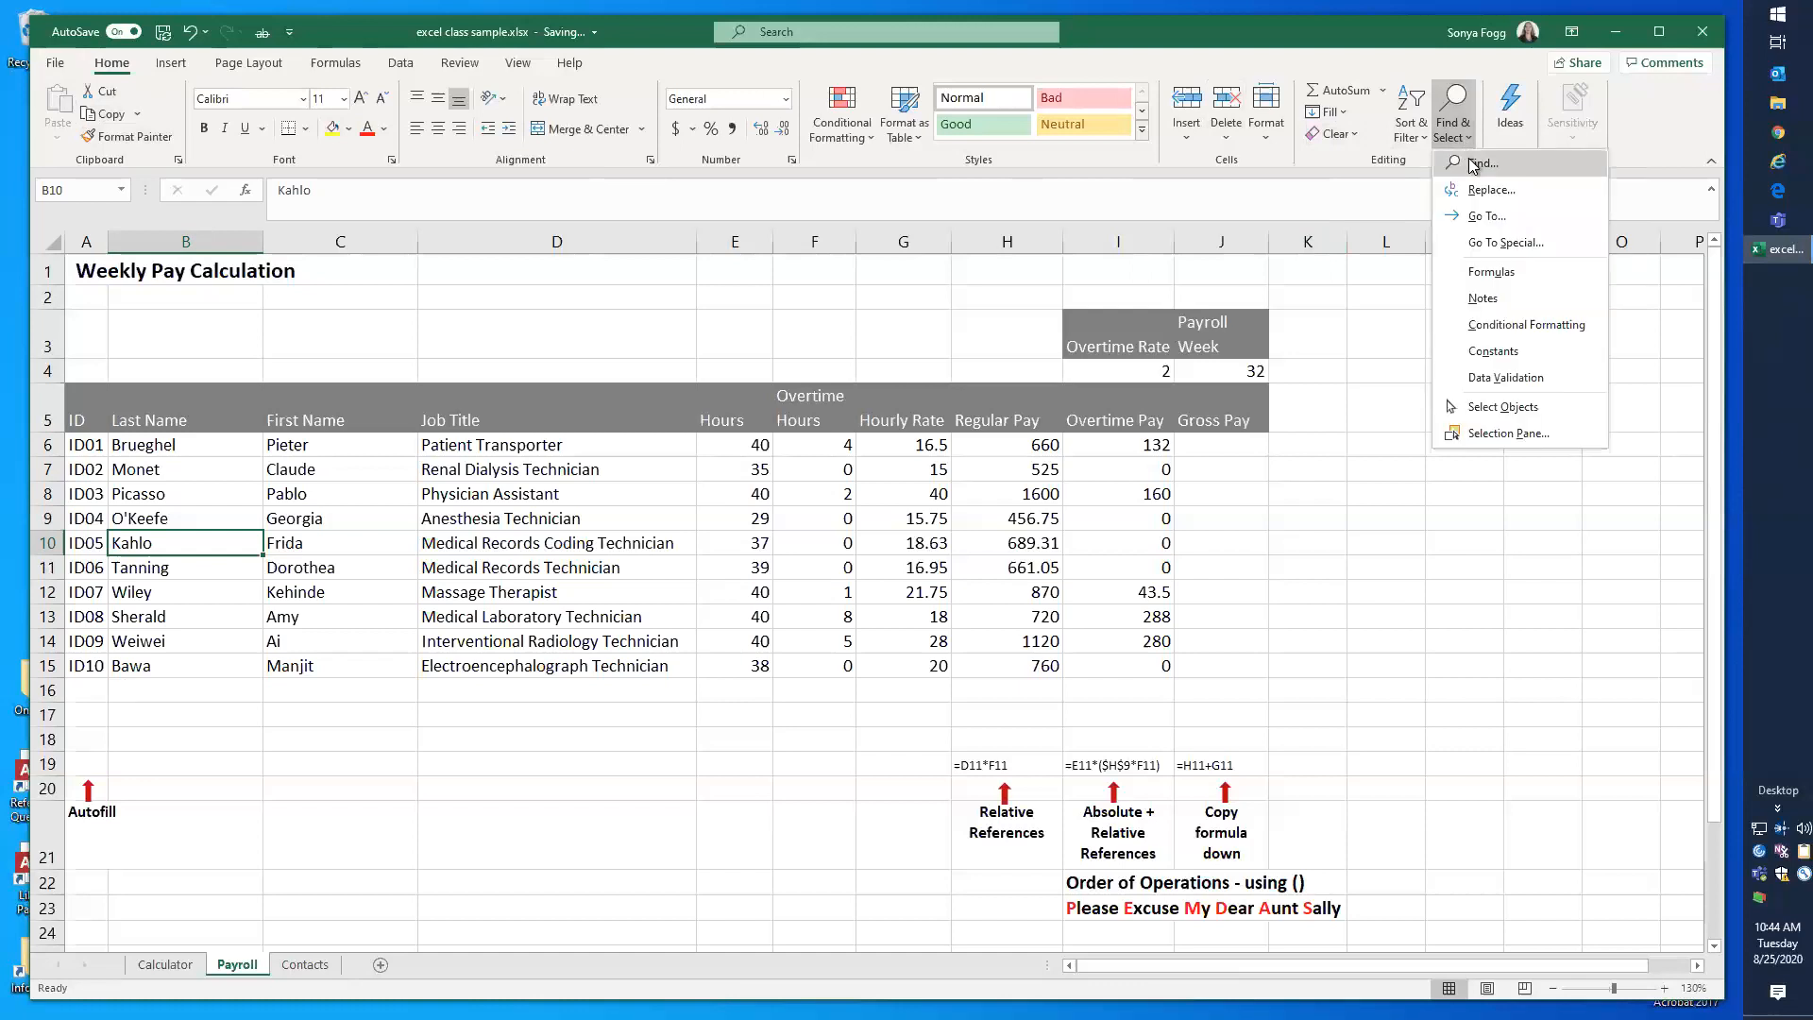
left_click(1513, 279)
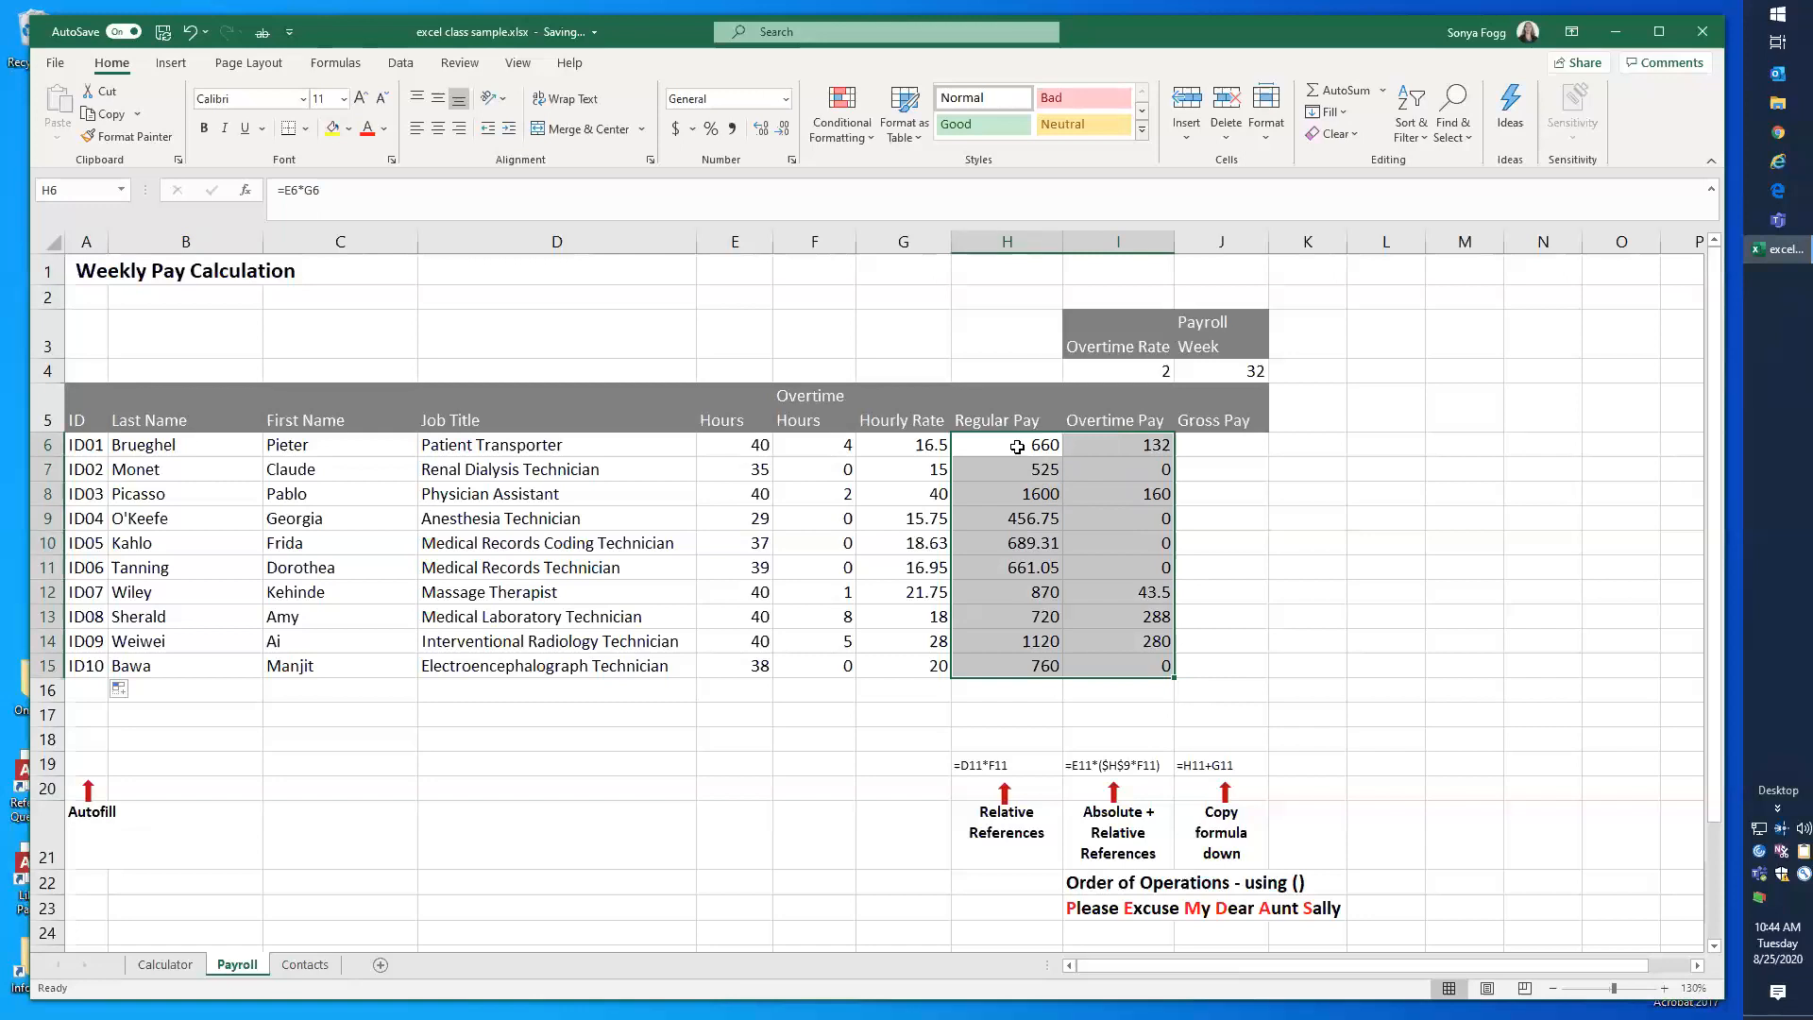
Step: Open the Regular Pay formula in H6 for editing and examine which cells it references
left_click(1017, 447)
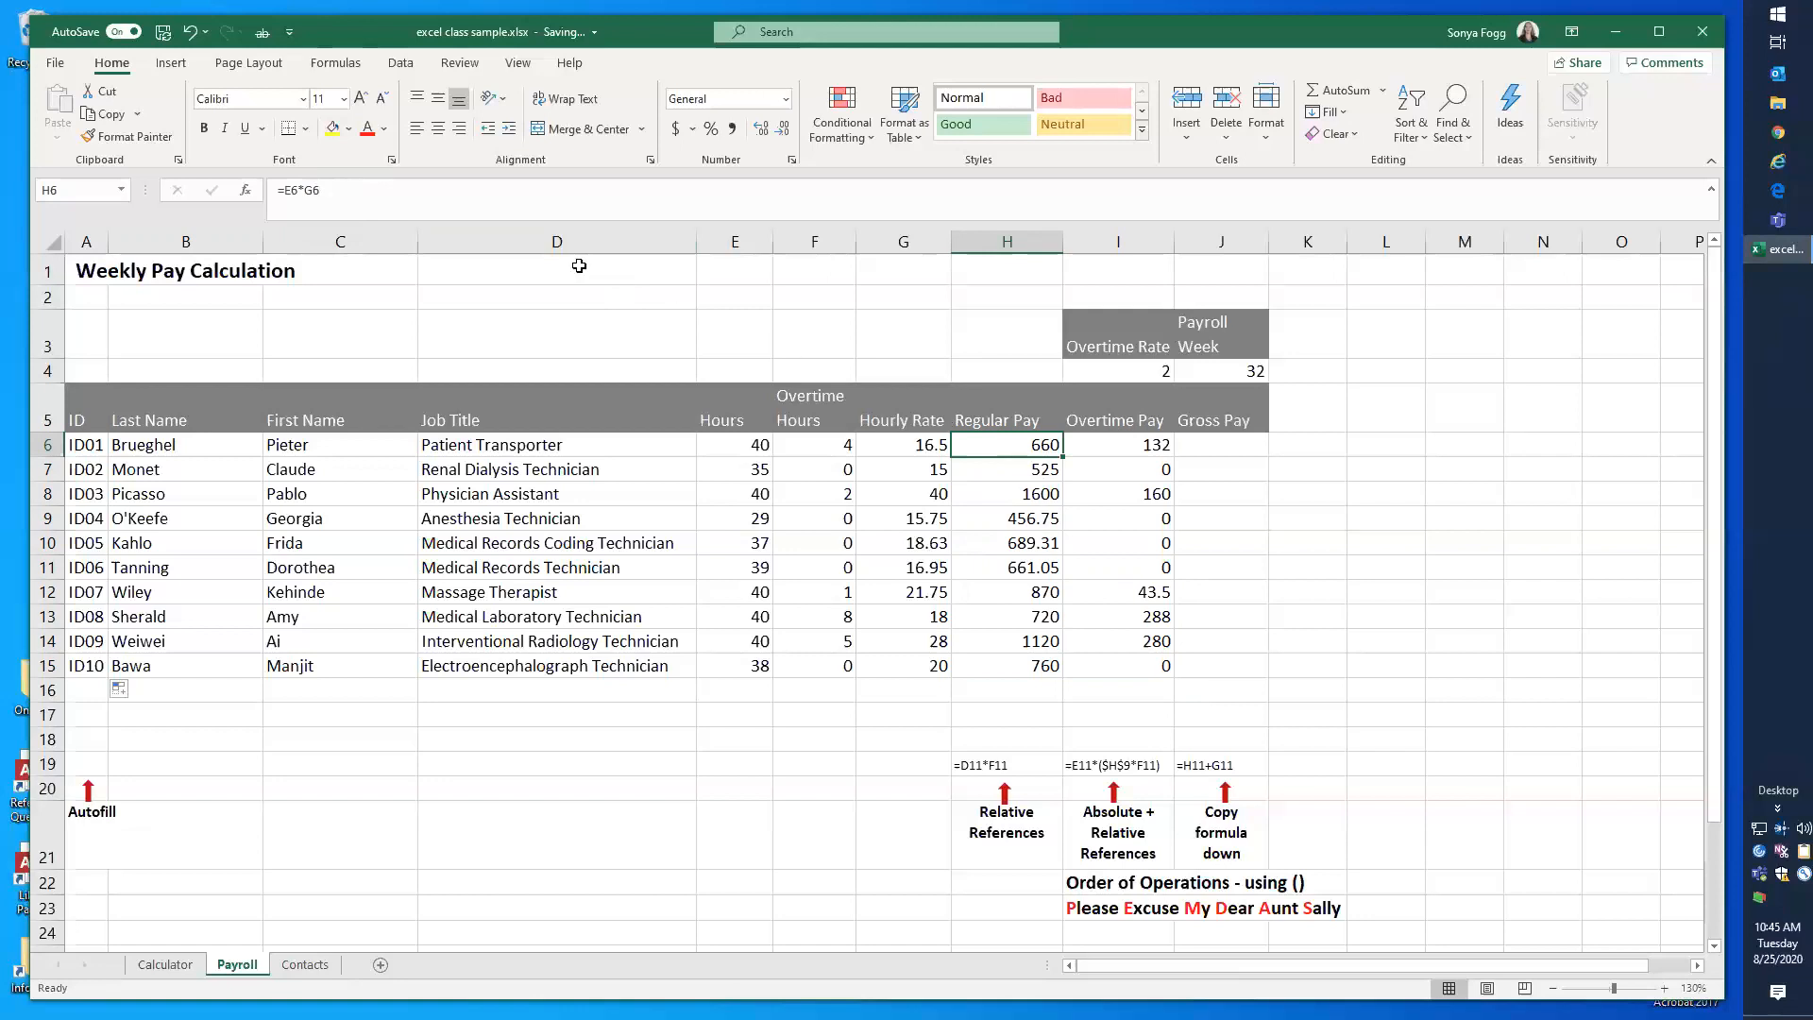
left_click(305, 189)
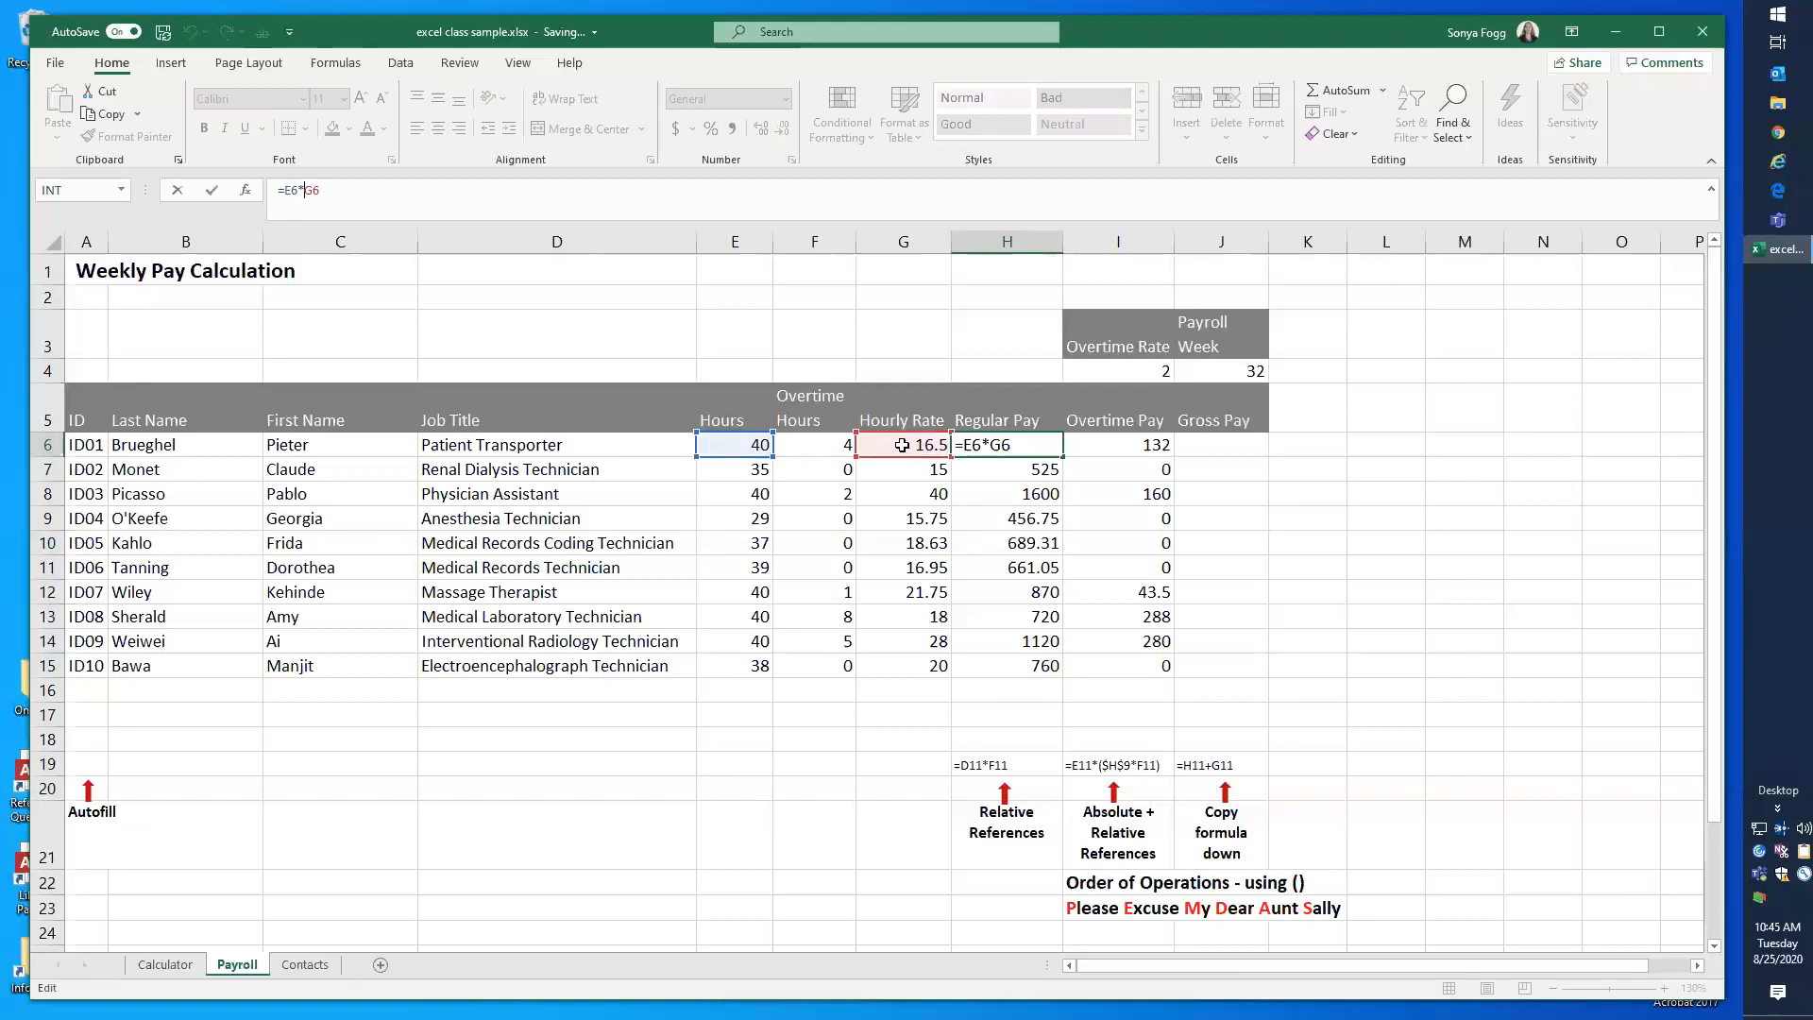
left_click(1029, 445)
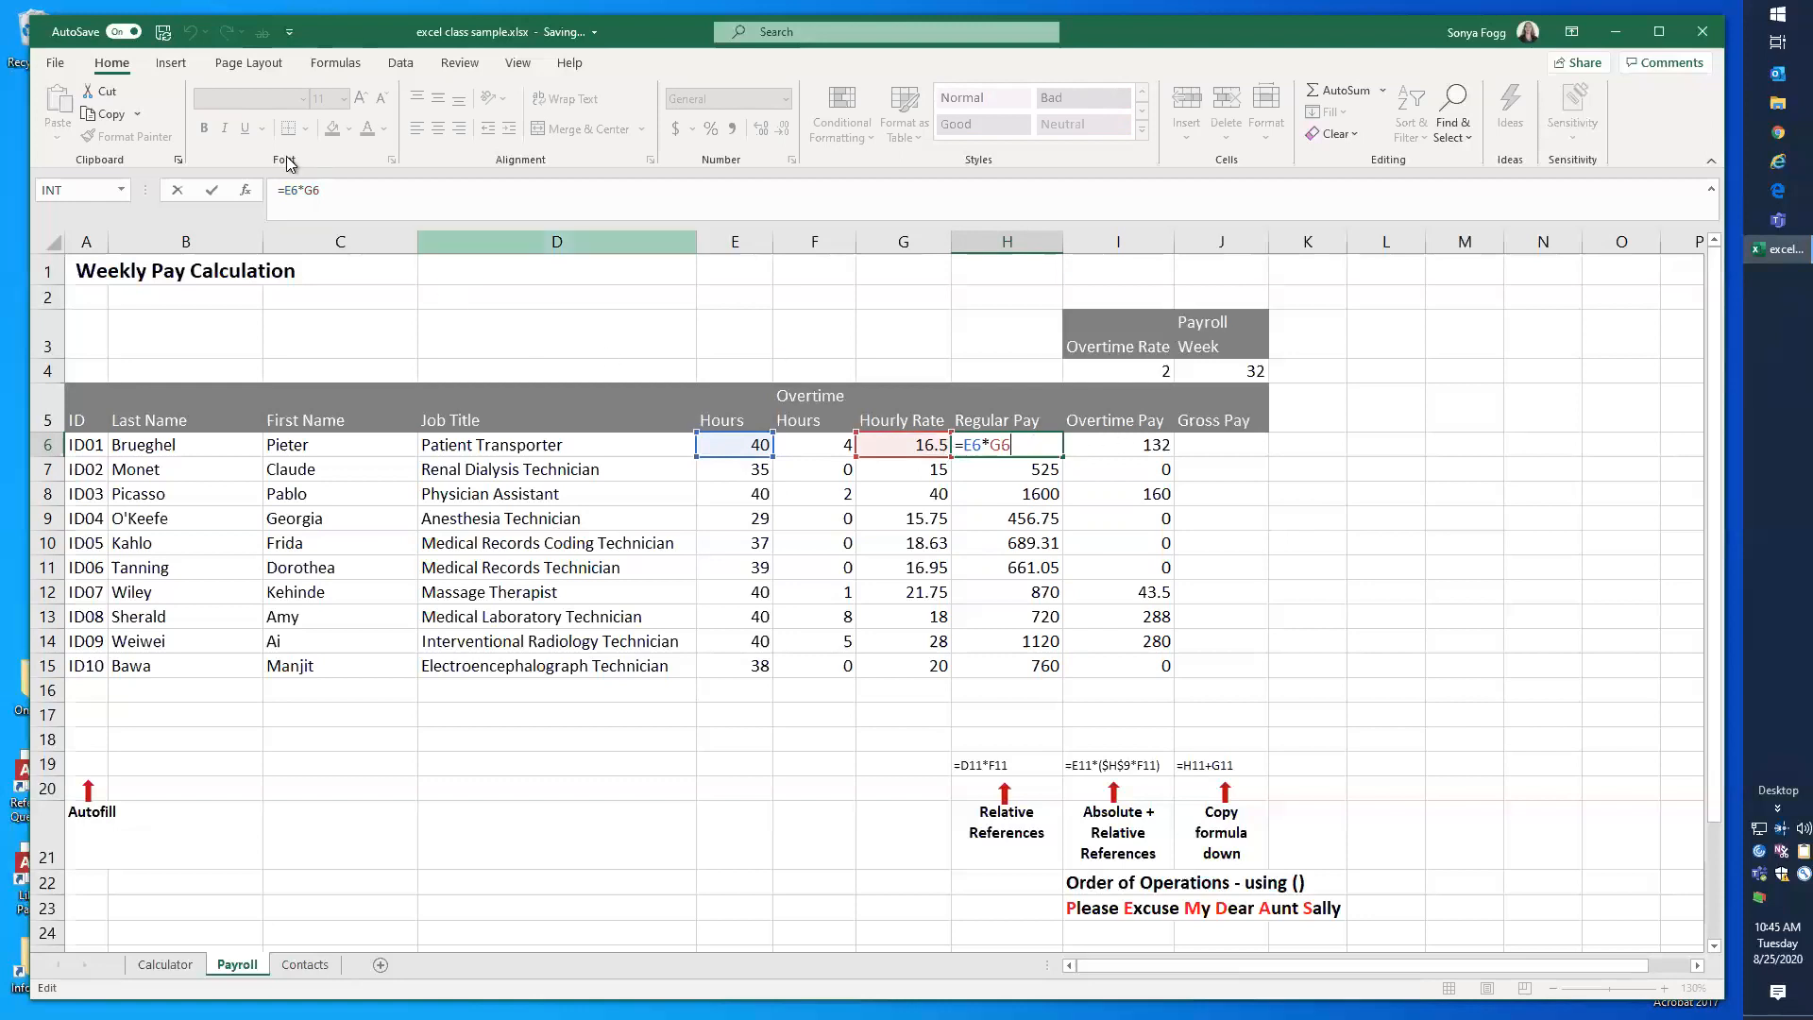
left_click(363, 200)
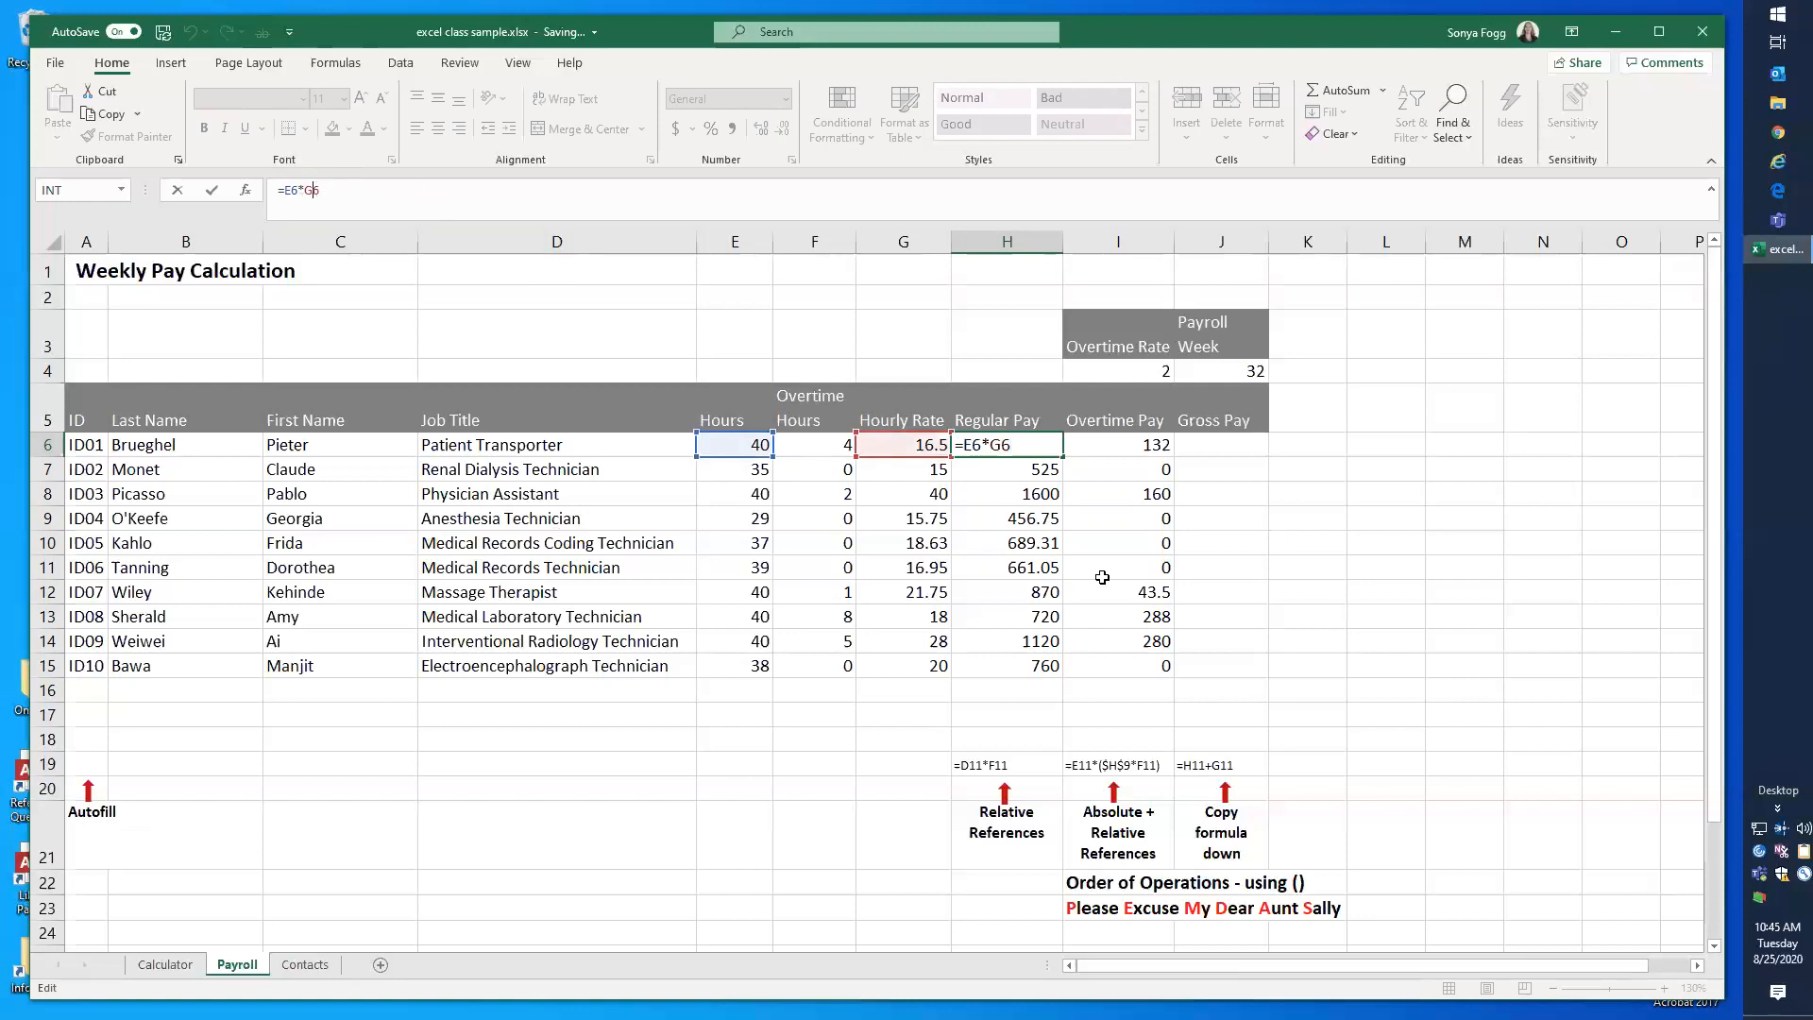
Step: Close the H6 formula and examine which cells the Regular Pay formula in H11 references
key("ctrl+Return")
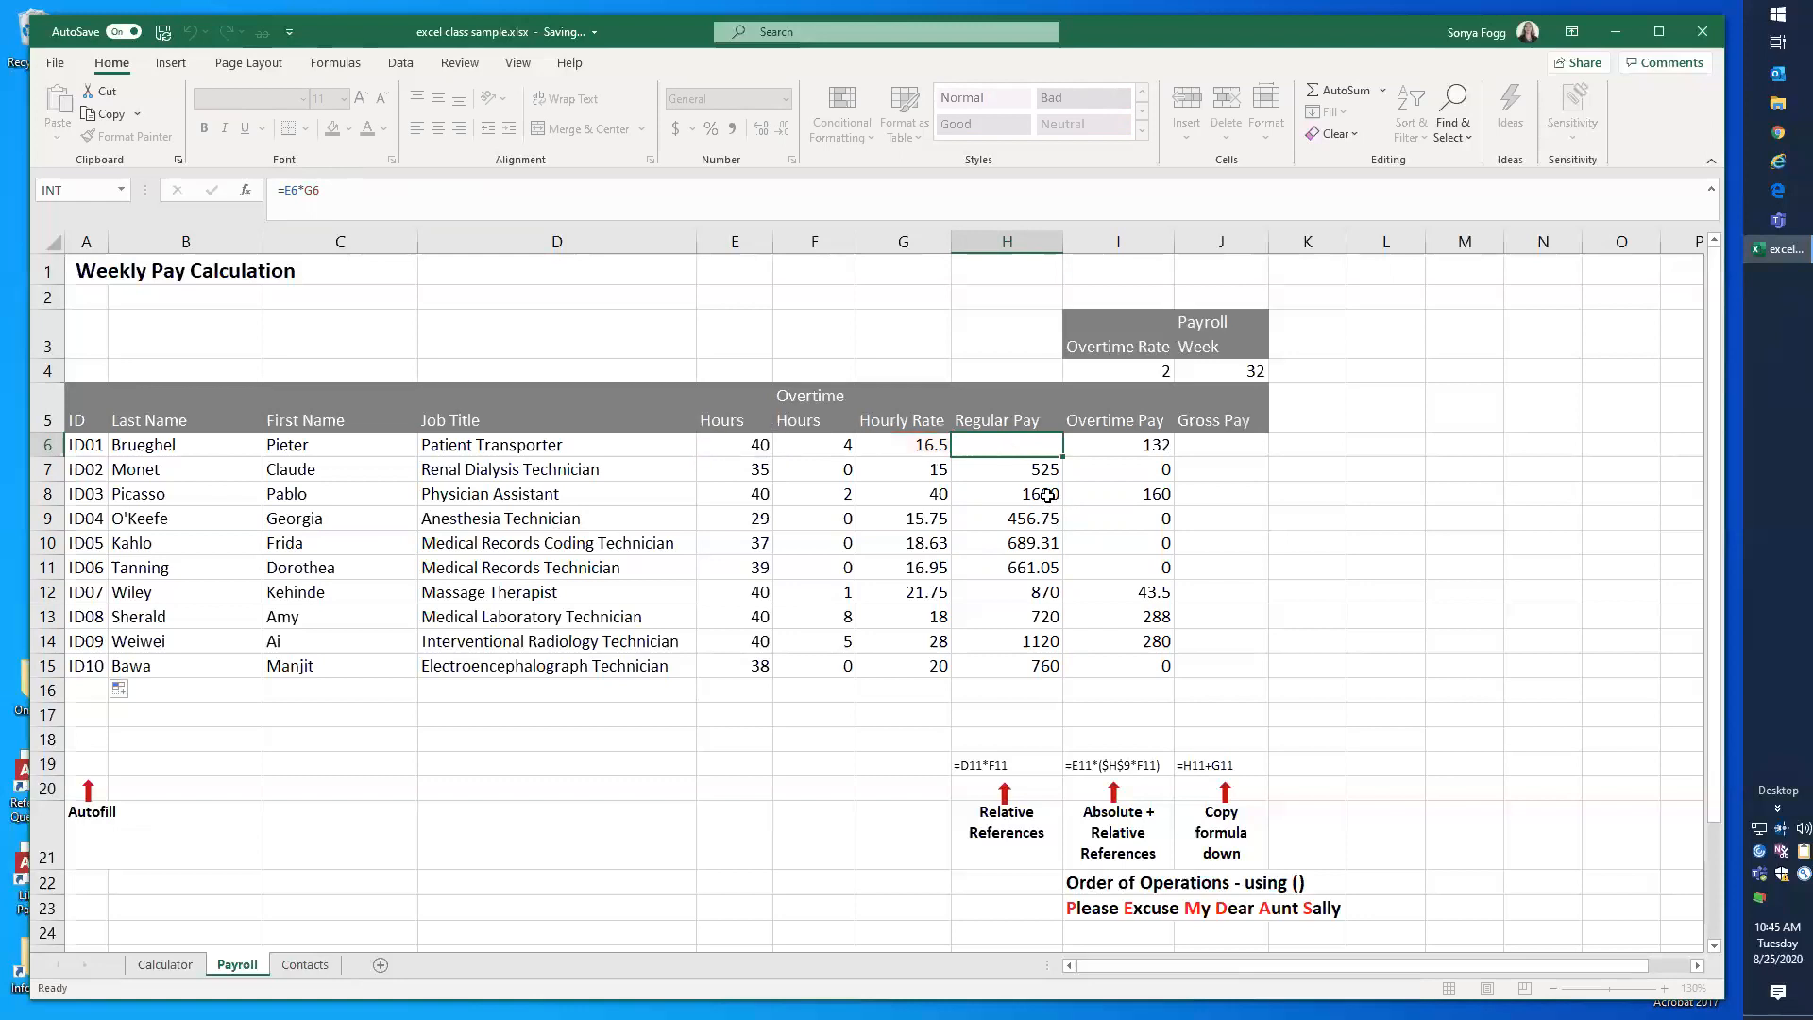
left_click(1020, 570)
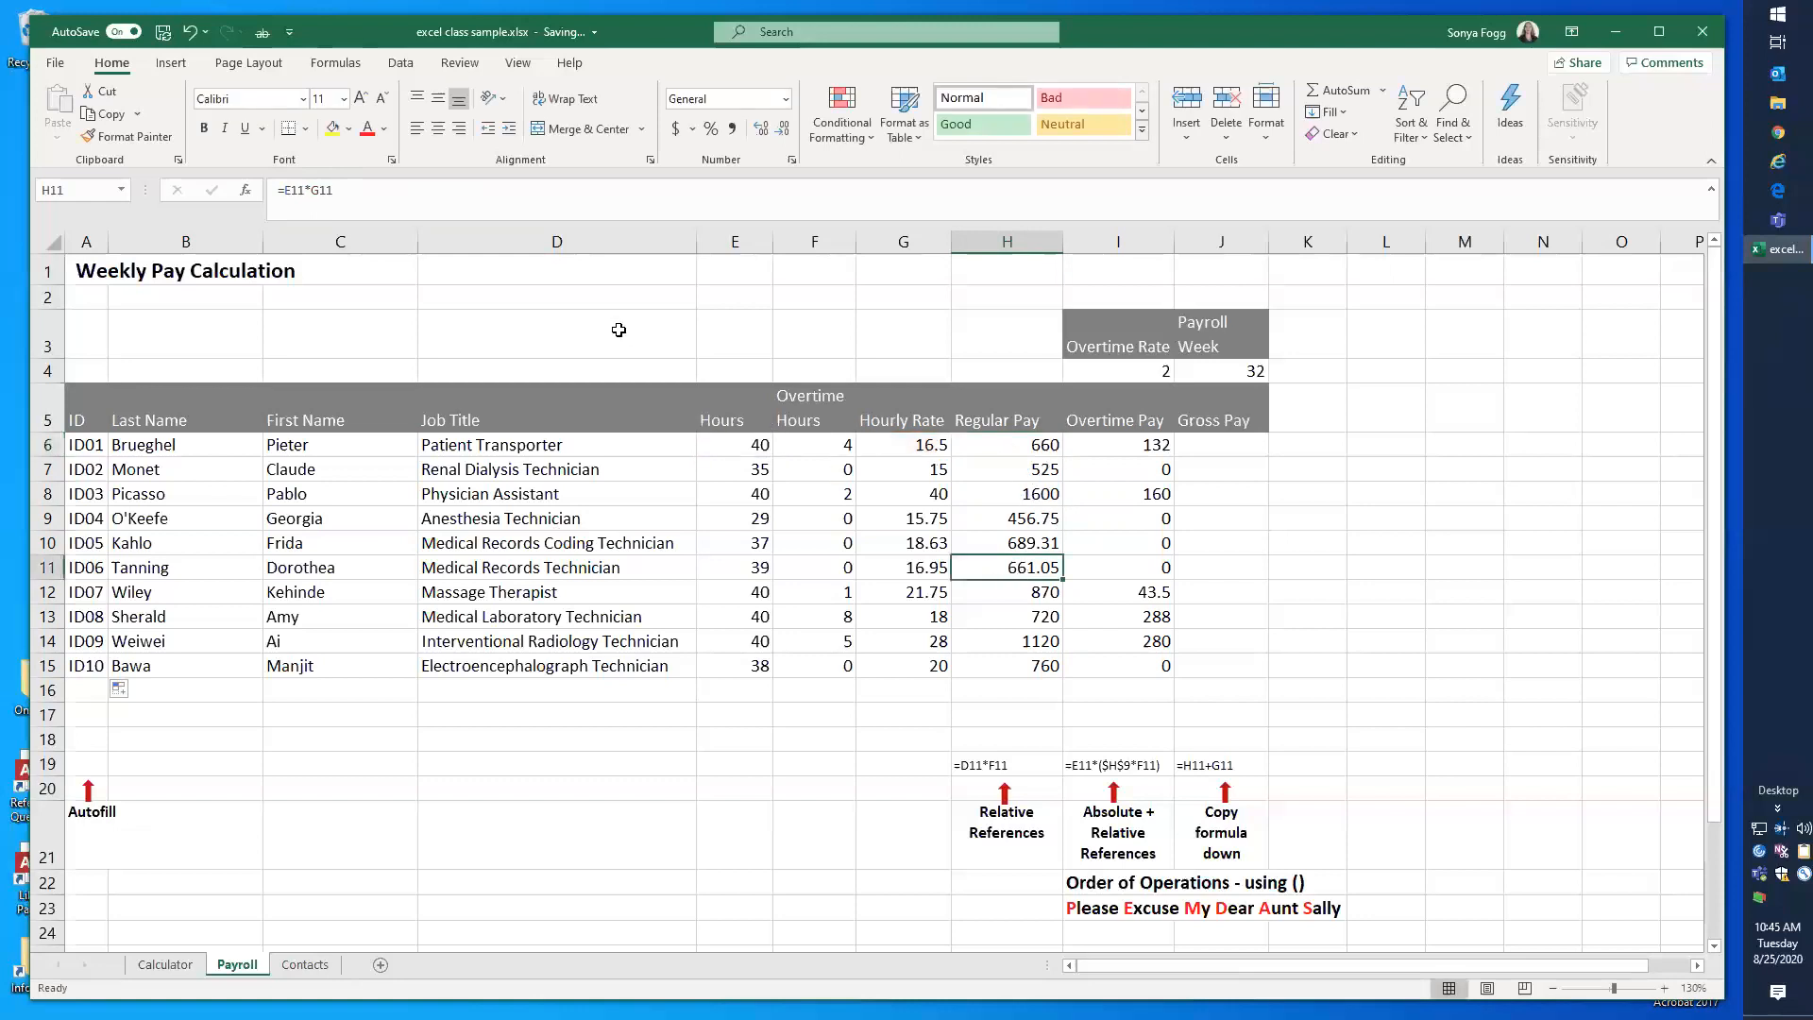
left_click(327, 189)
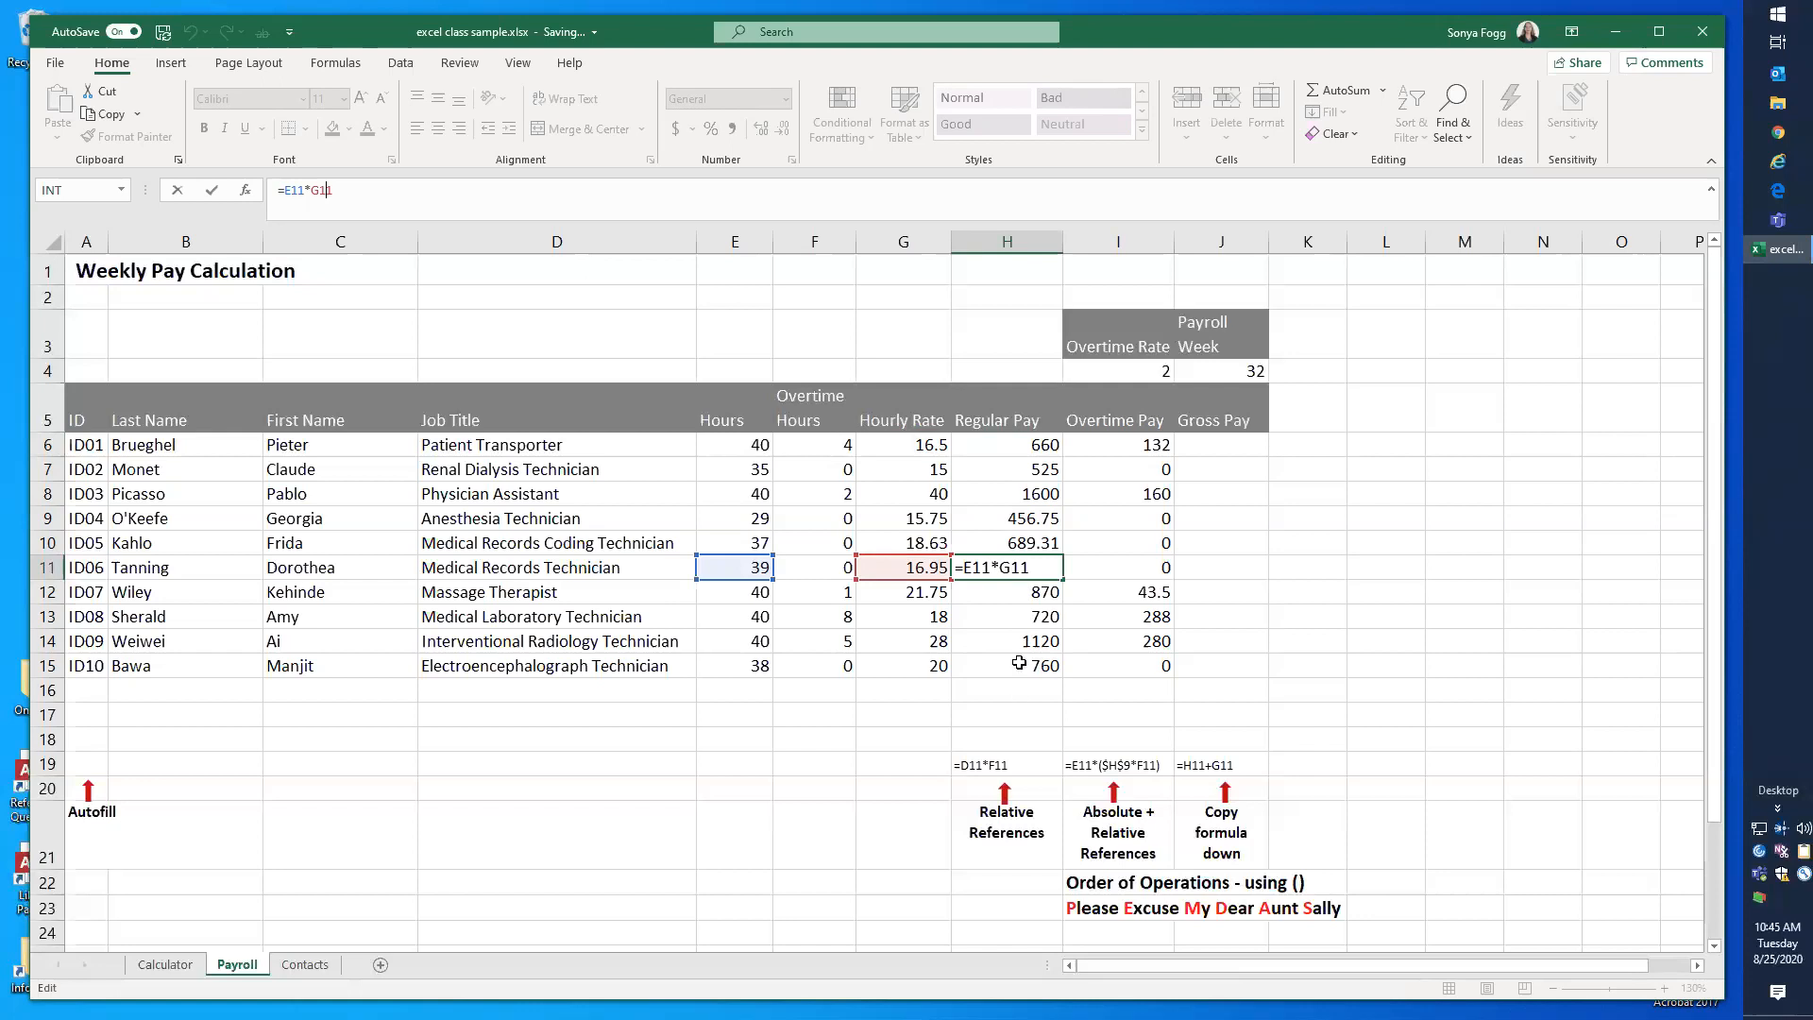
left_click(1016, 696)
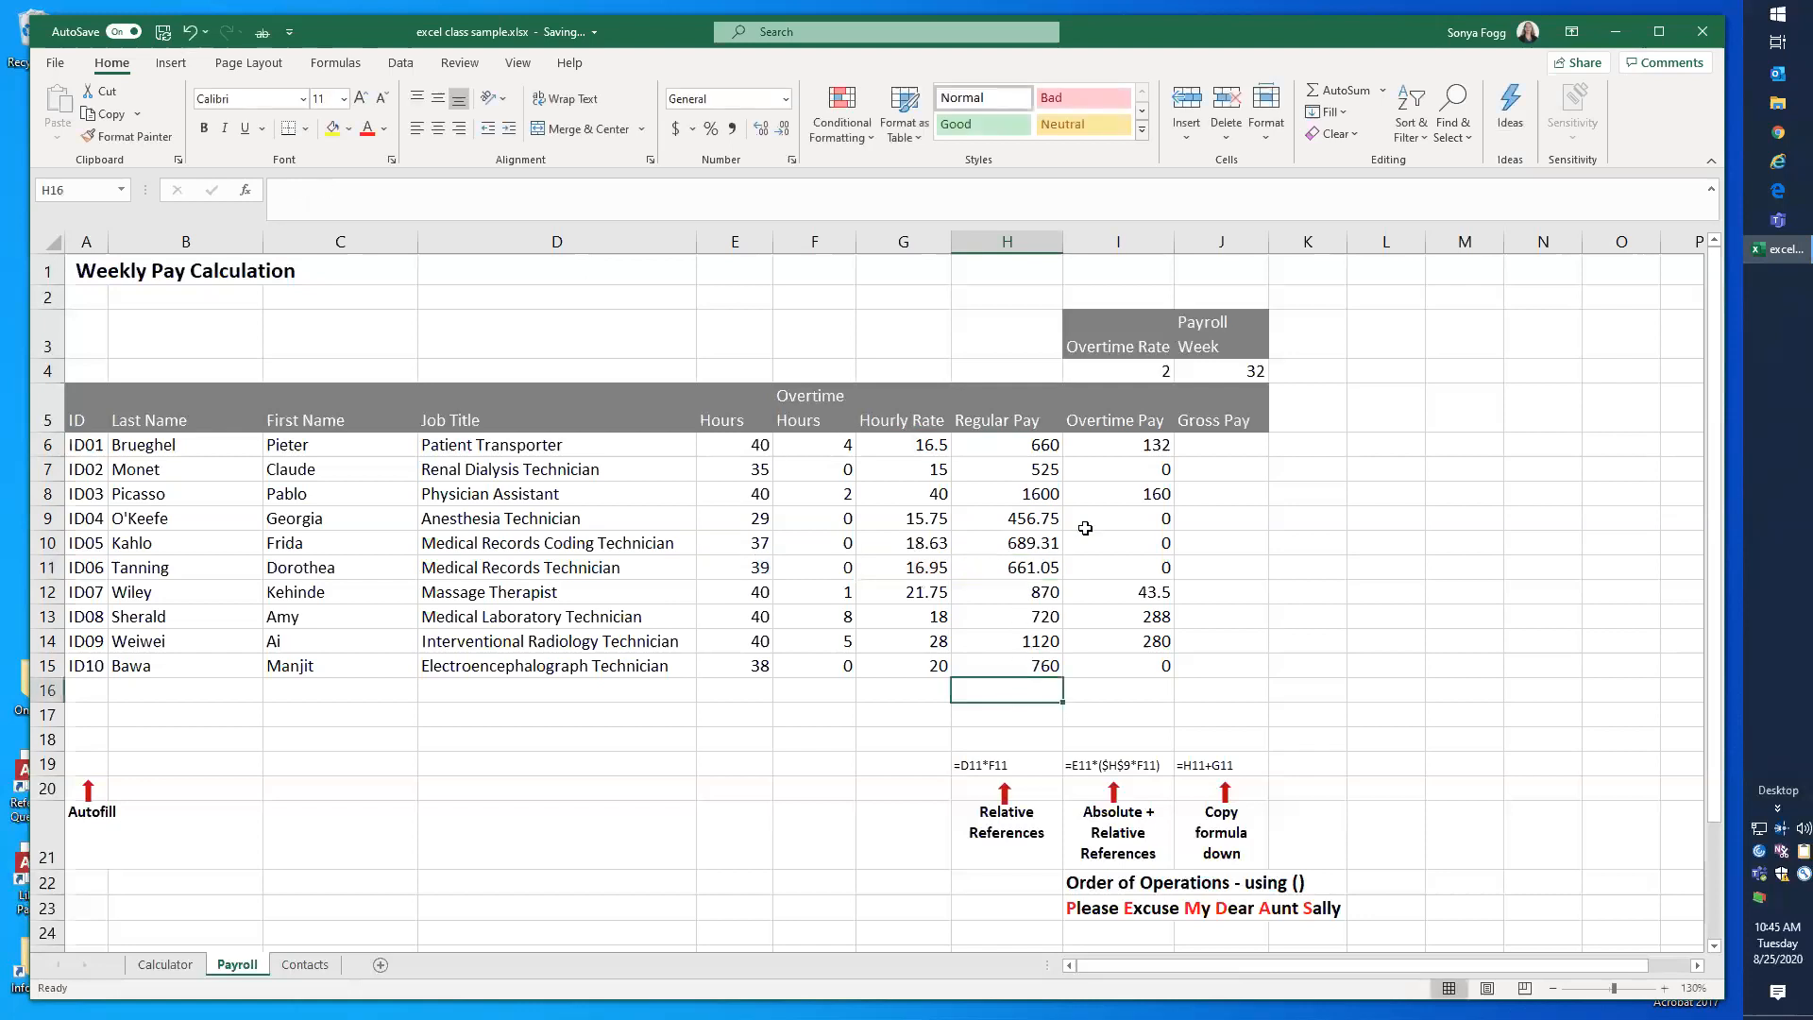
Step: Open the Overtime Pay formula in I6, examine its references and hard-coded rate, and leave it without editing
left_click(1120, 444)
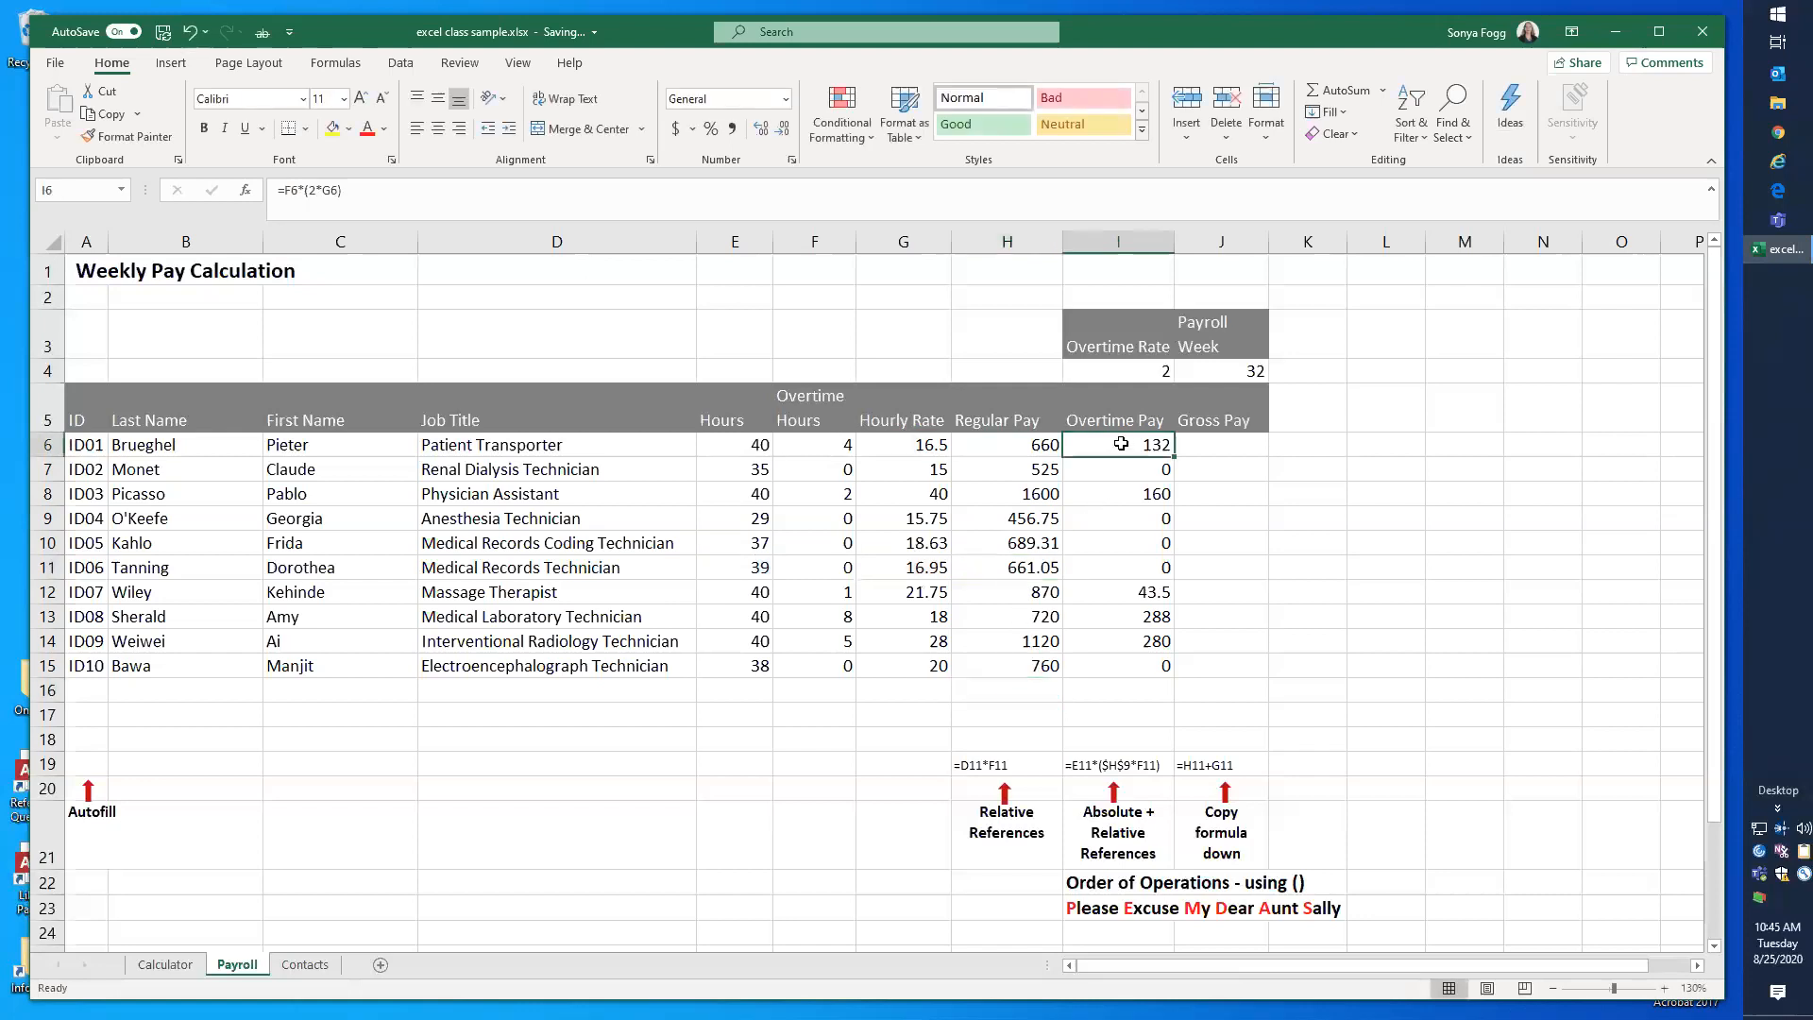
double_click(1121, 444)
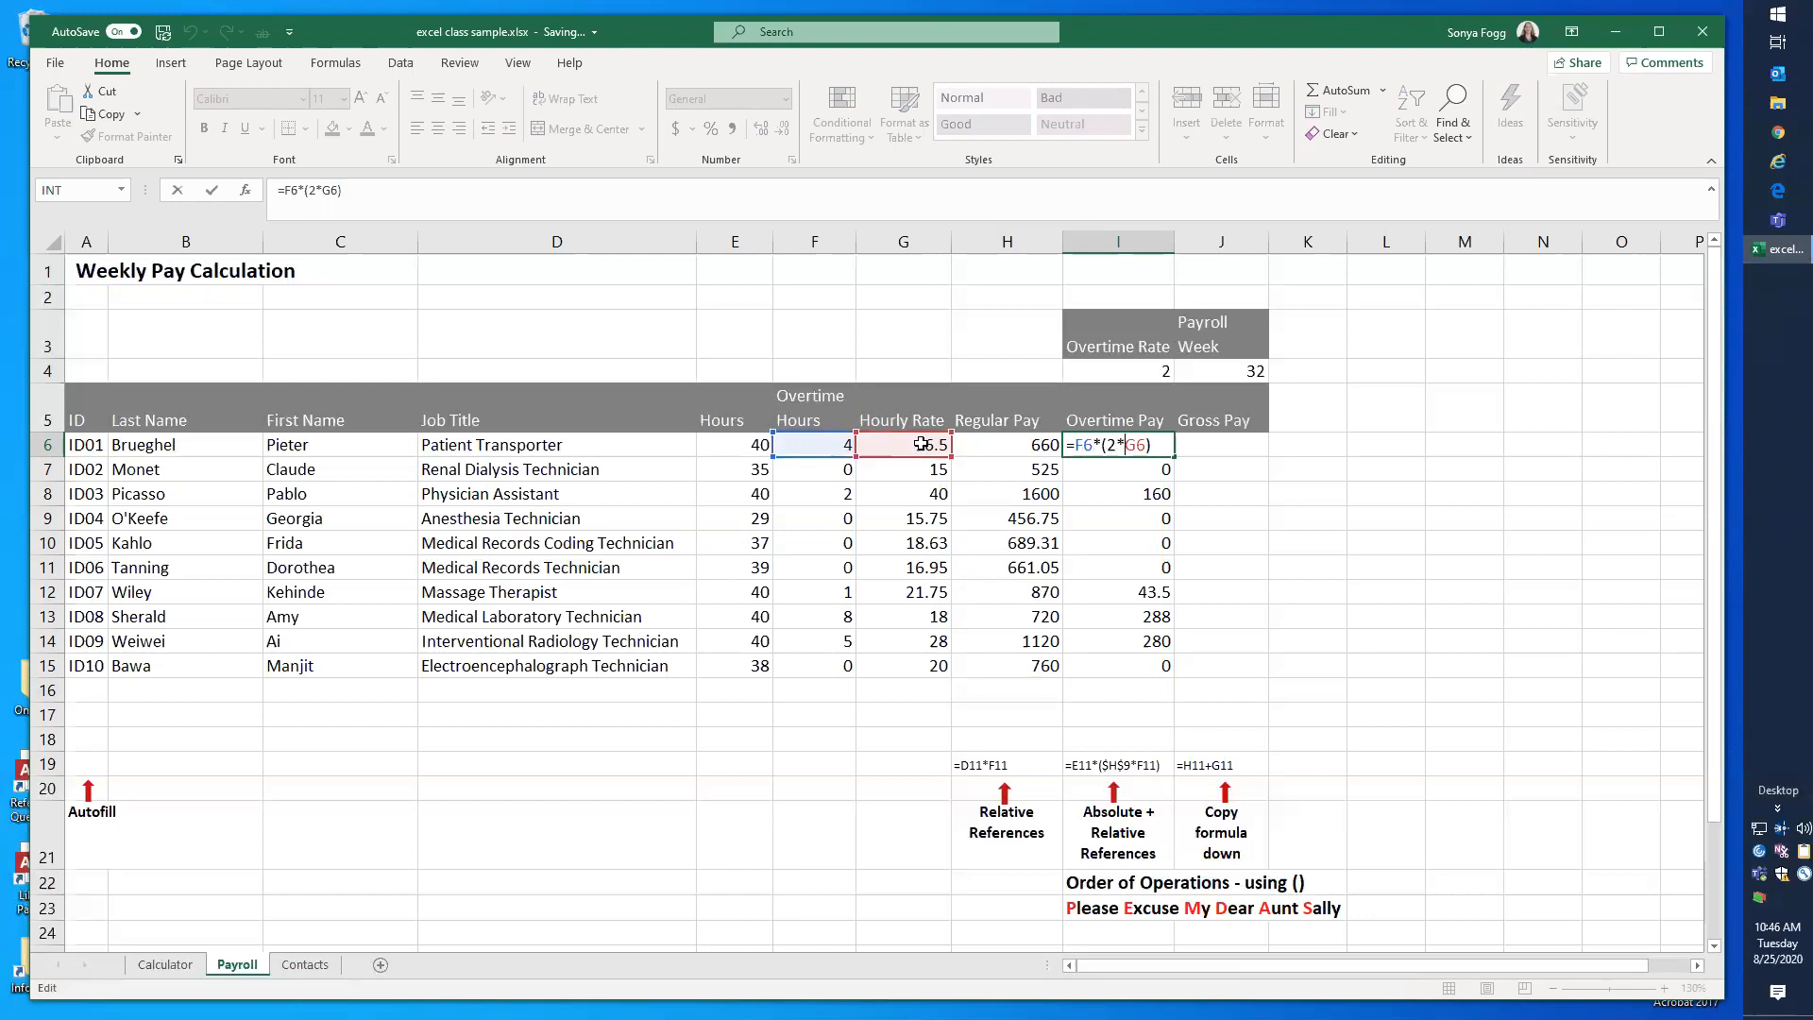
double_click(1111, 445)
key("Escape")
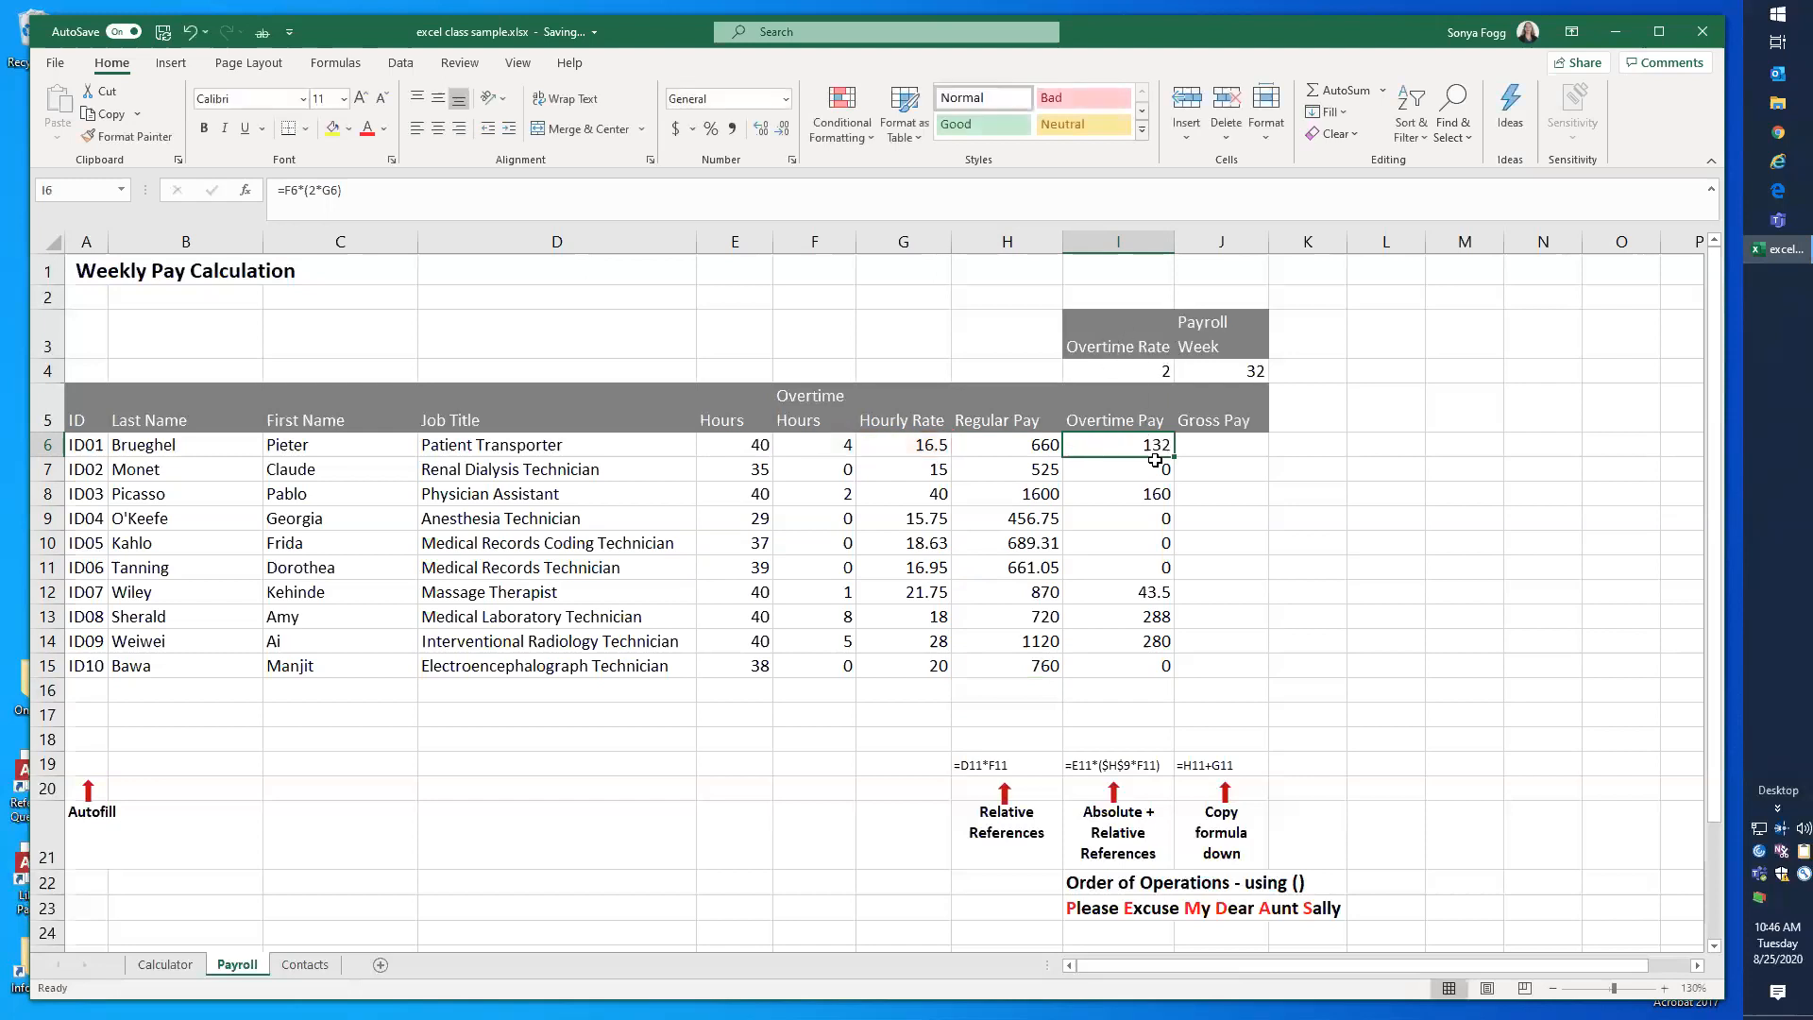
Step: Set the Overtime Rate in I4 to 1.5
left_click(1133, 371)
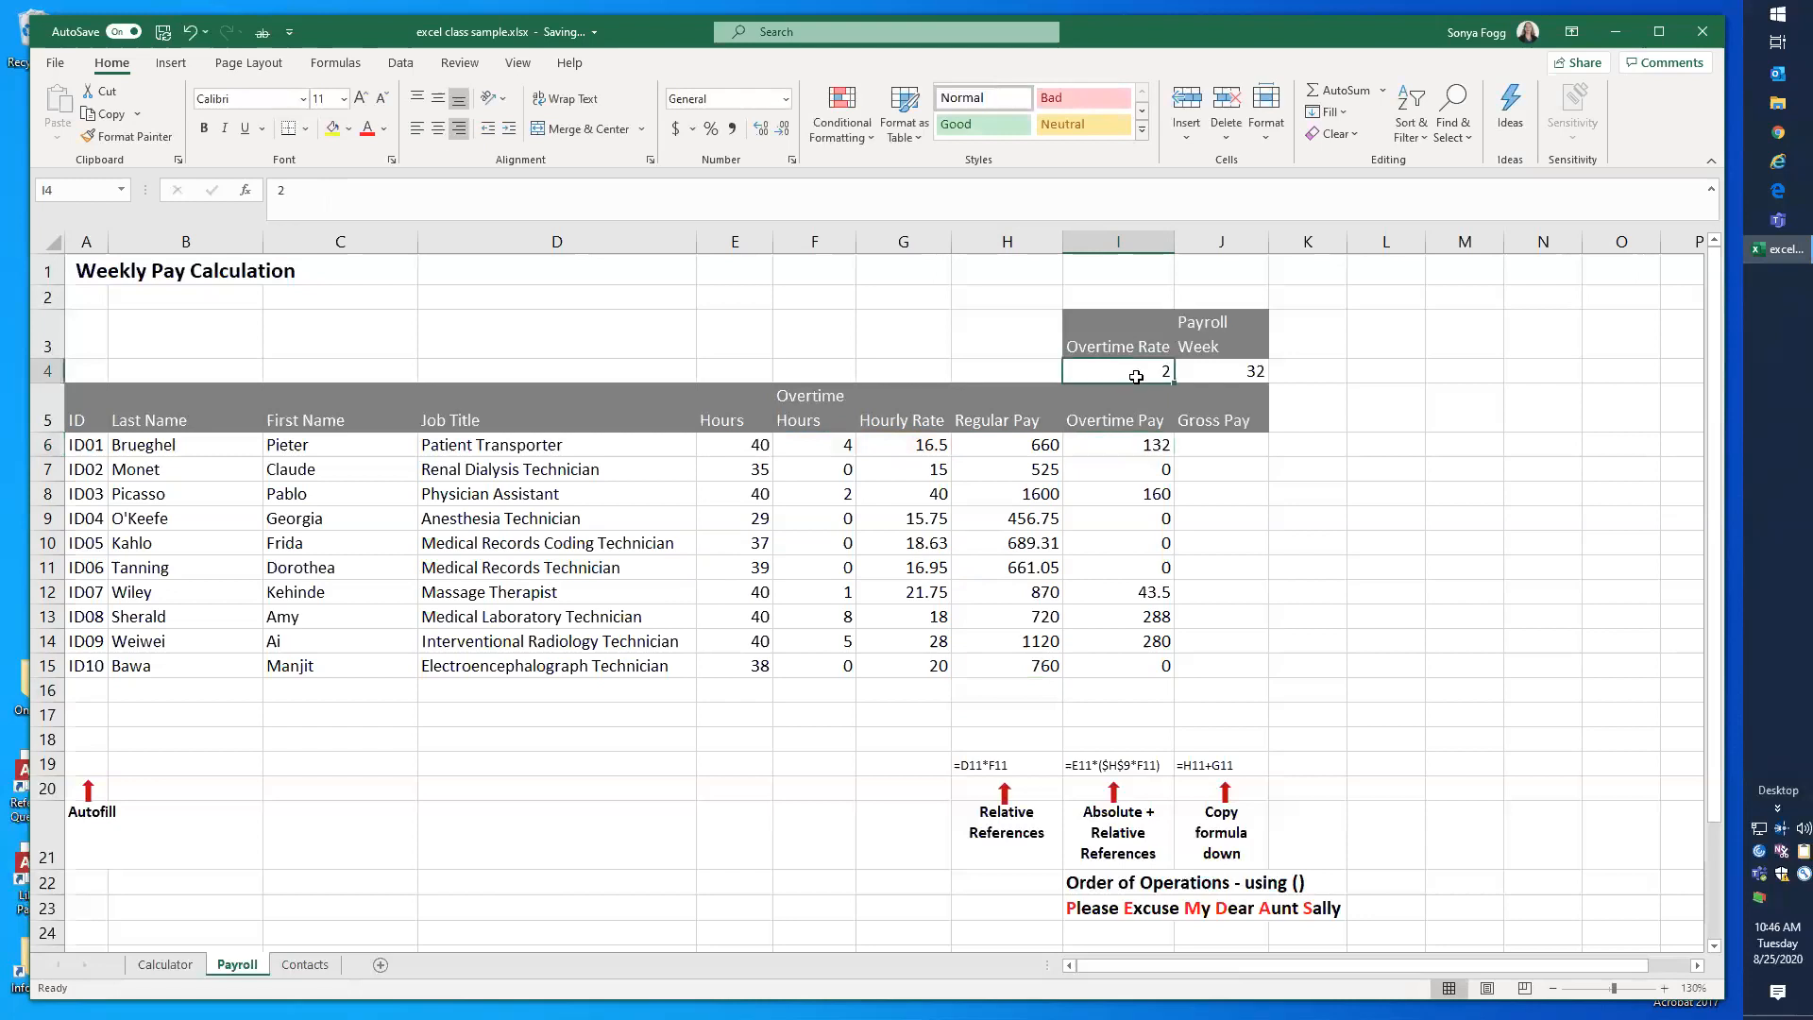
type("1.5")
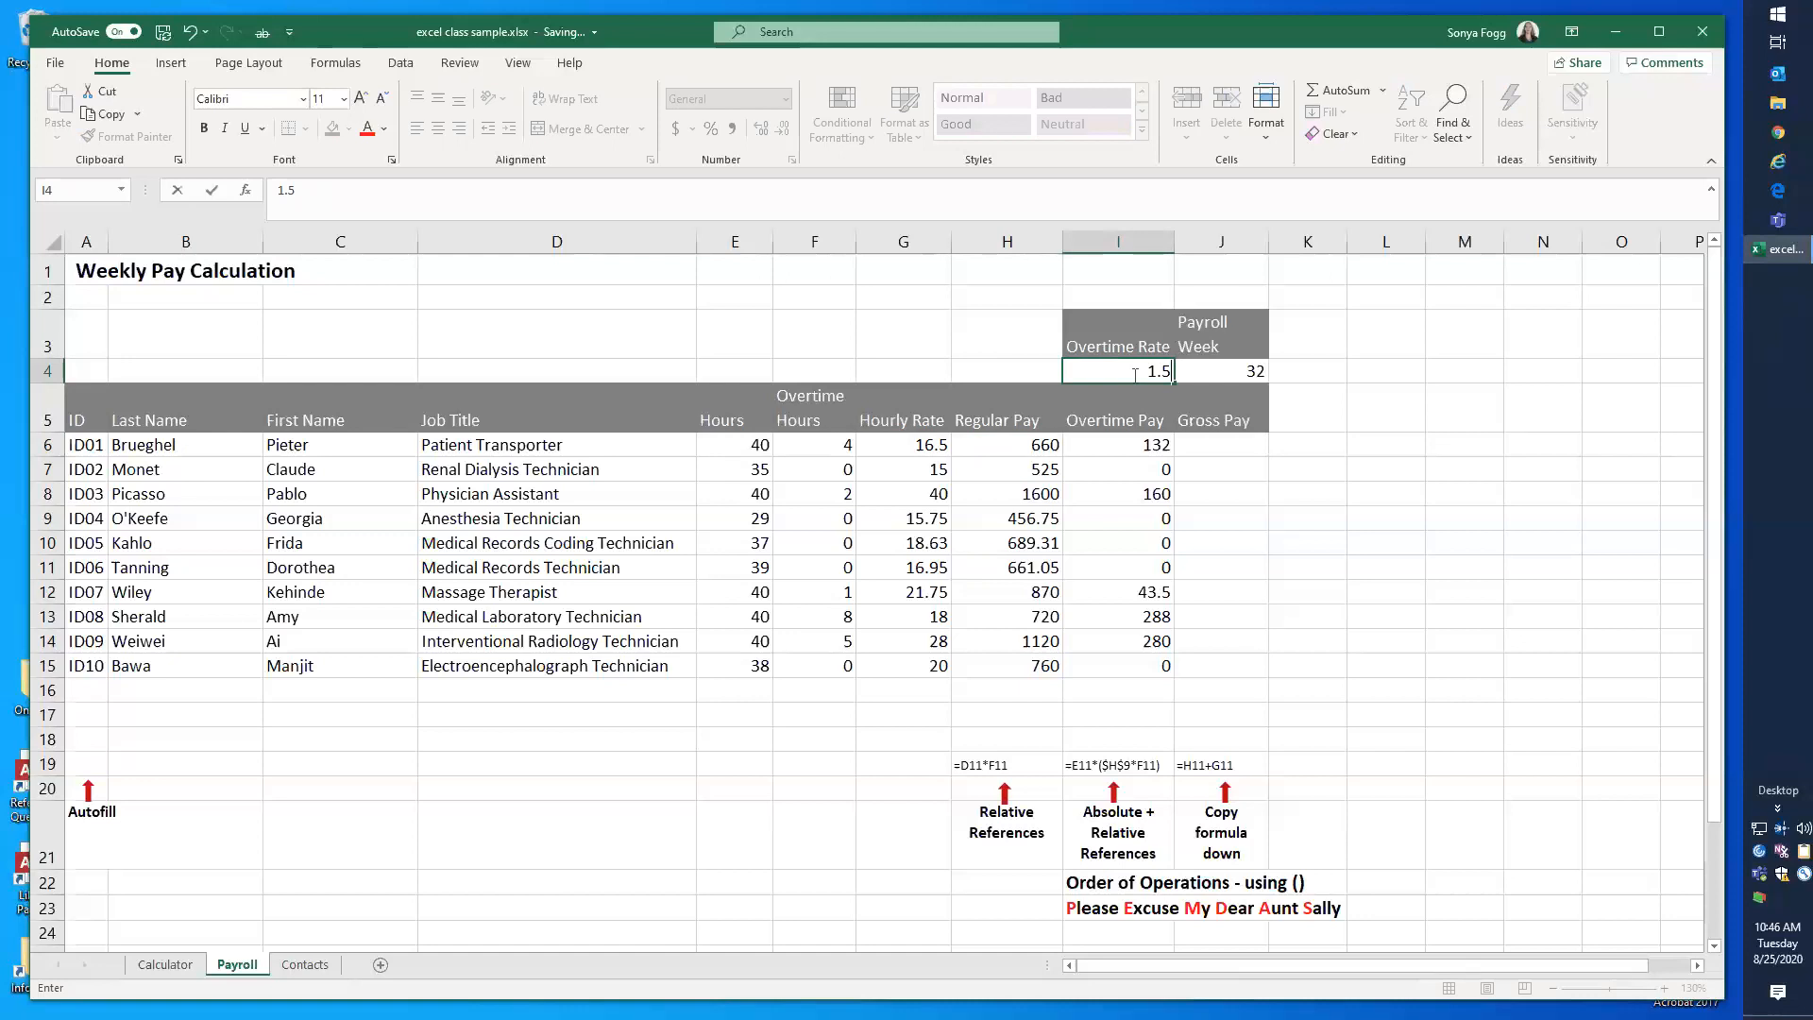
key("Return")
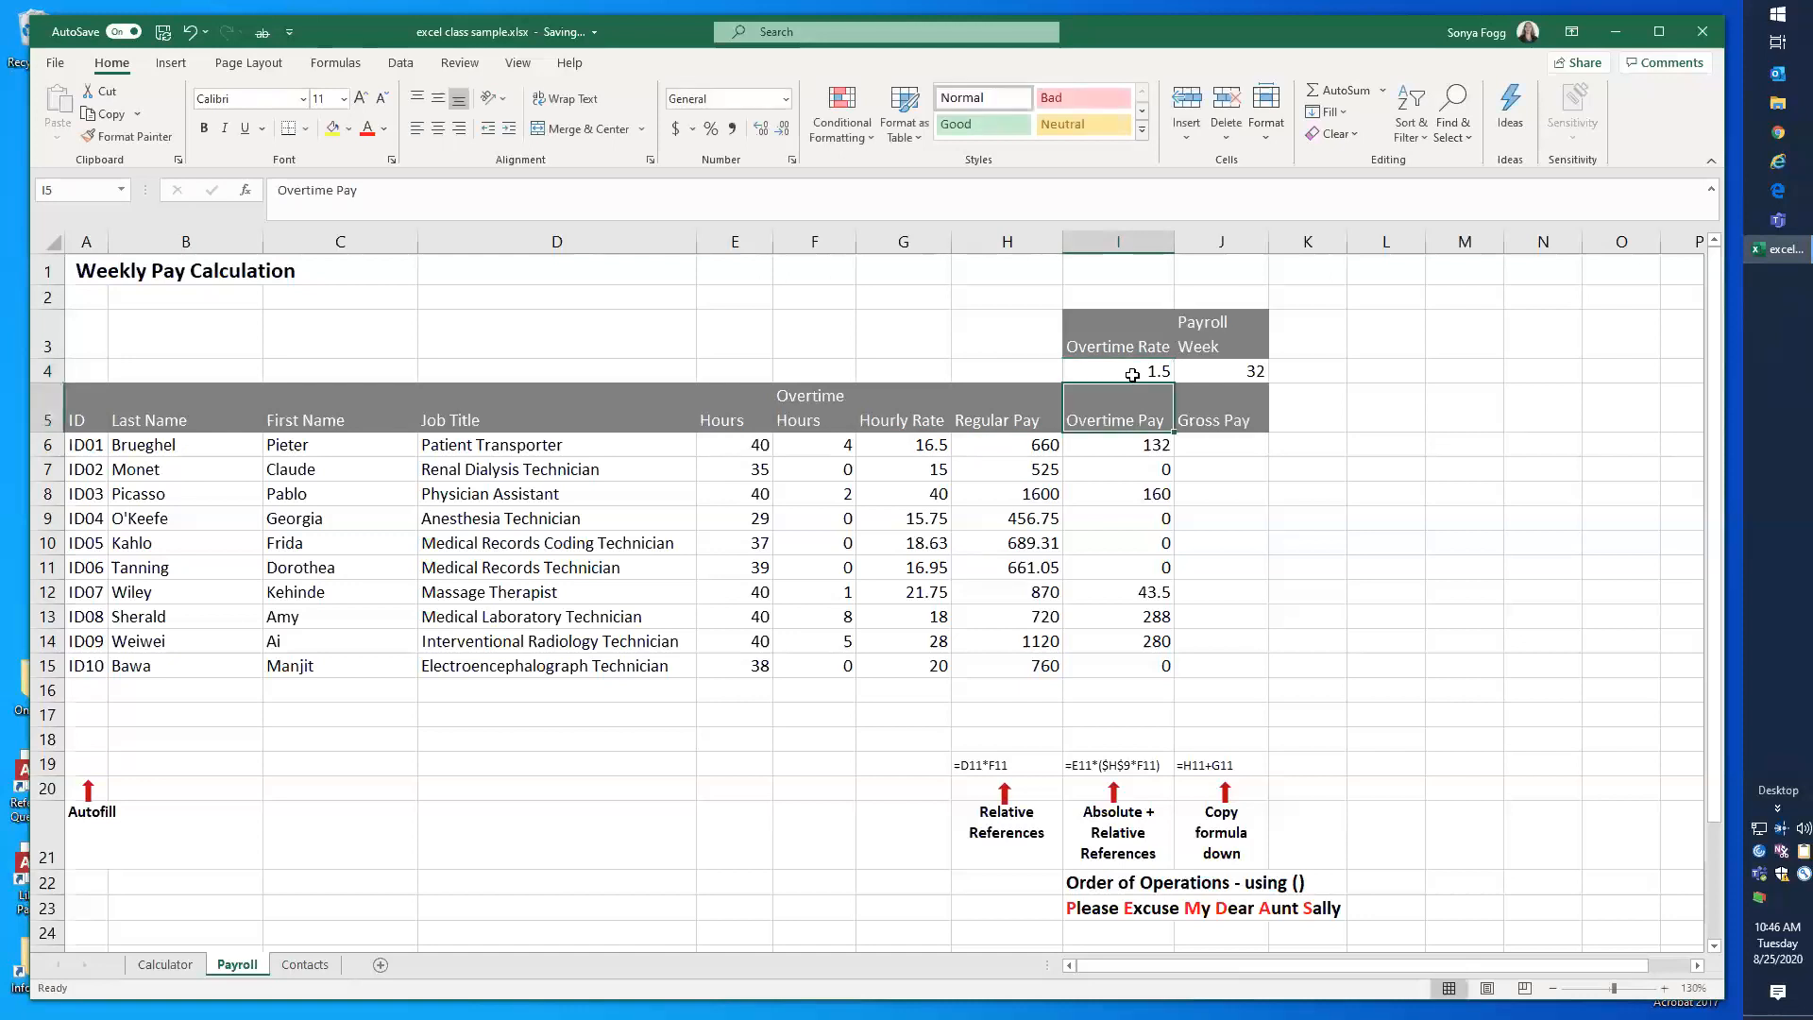
Step: Replace the hard-coded 2 in the I6 Overtime Pay formula with a reference to I4, making it =F6*(I4*G6)
left_click(1132, 371)
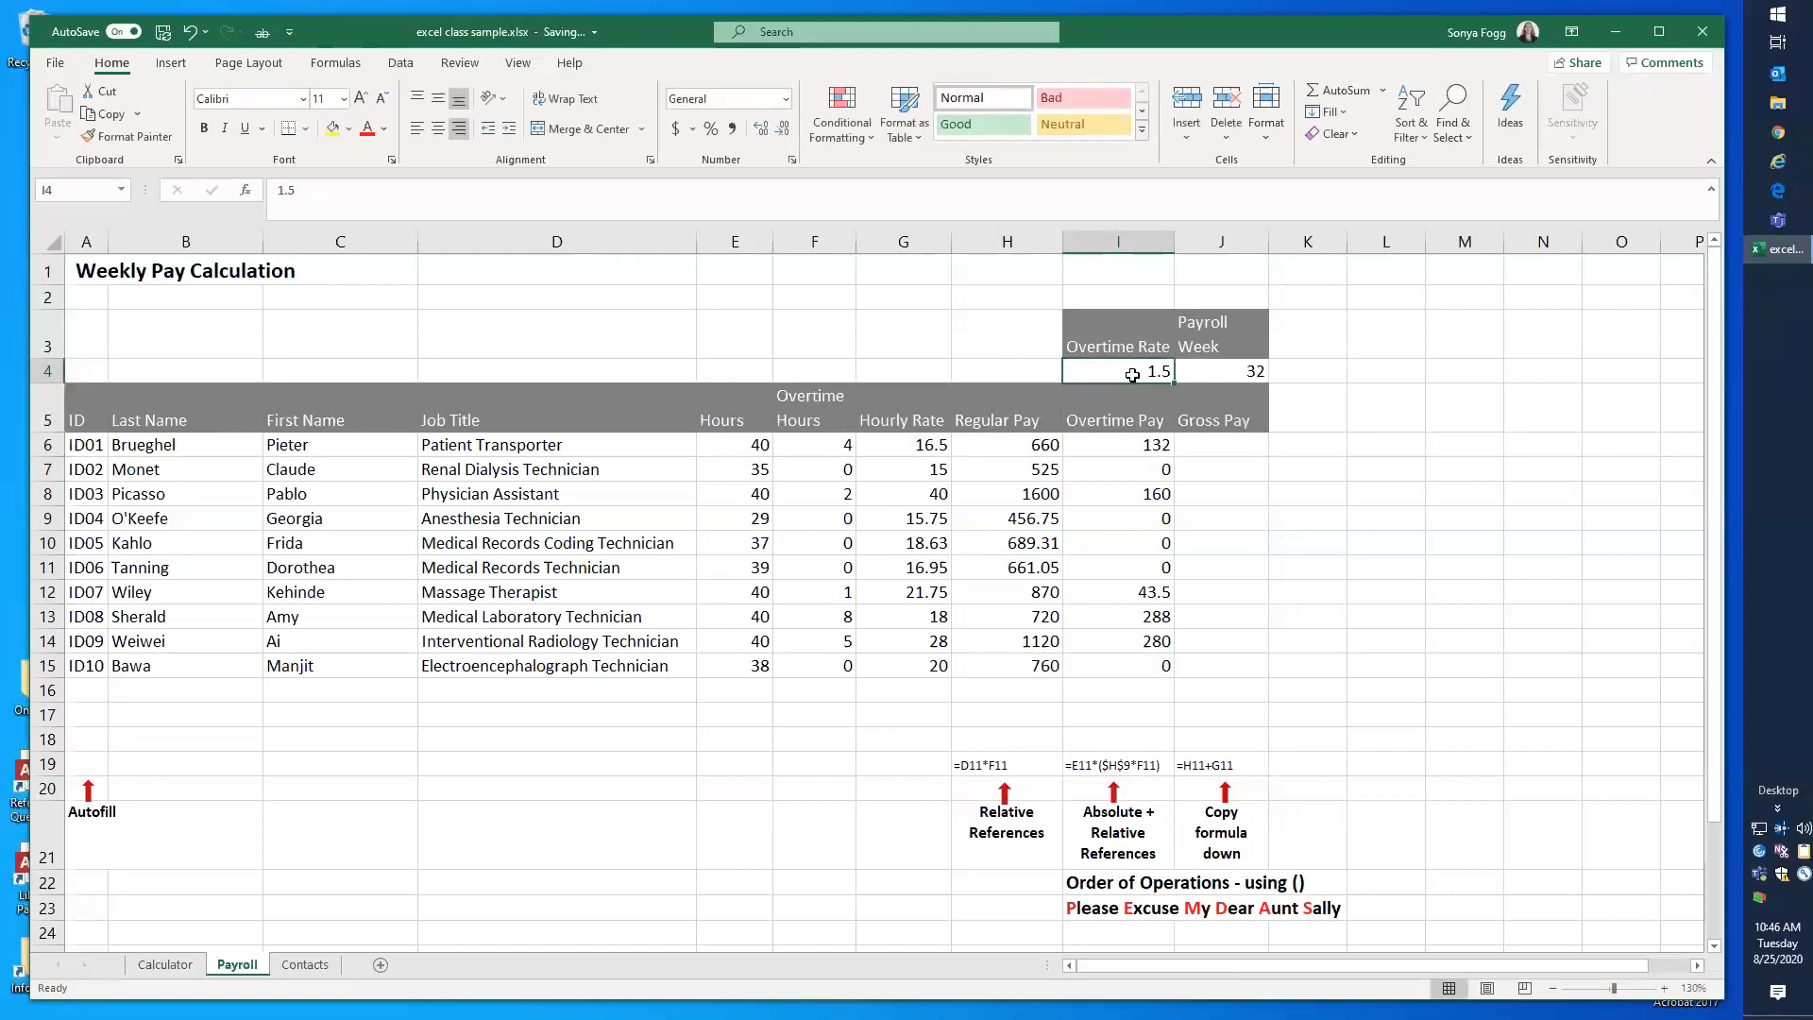
key("Down")
key("Down")
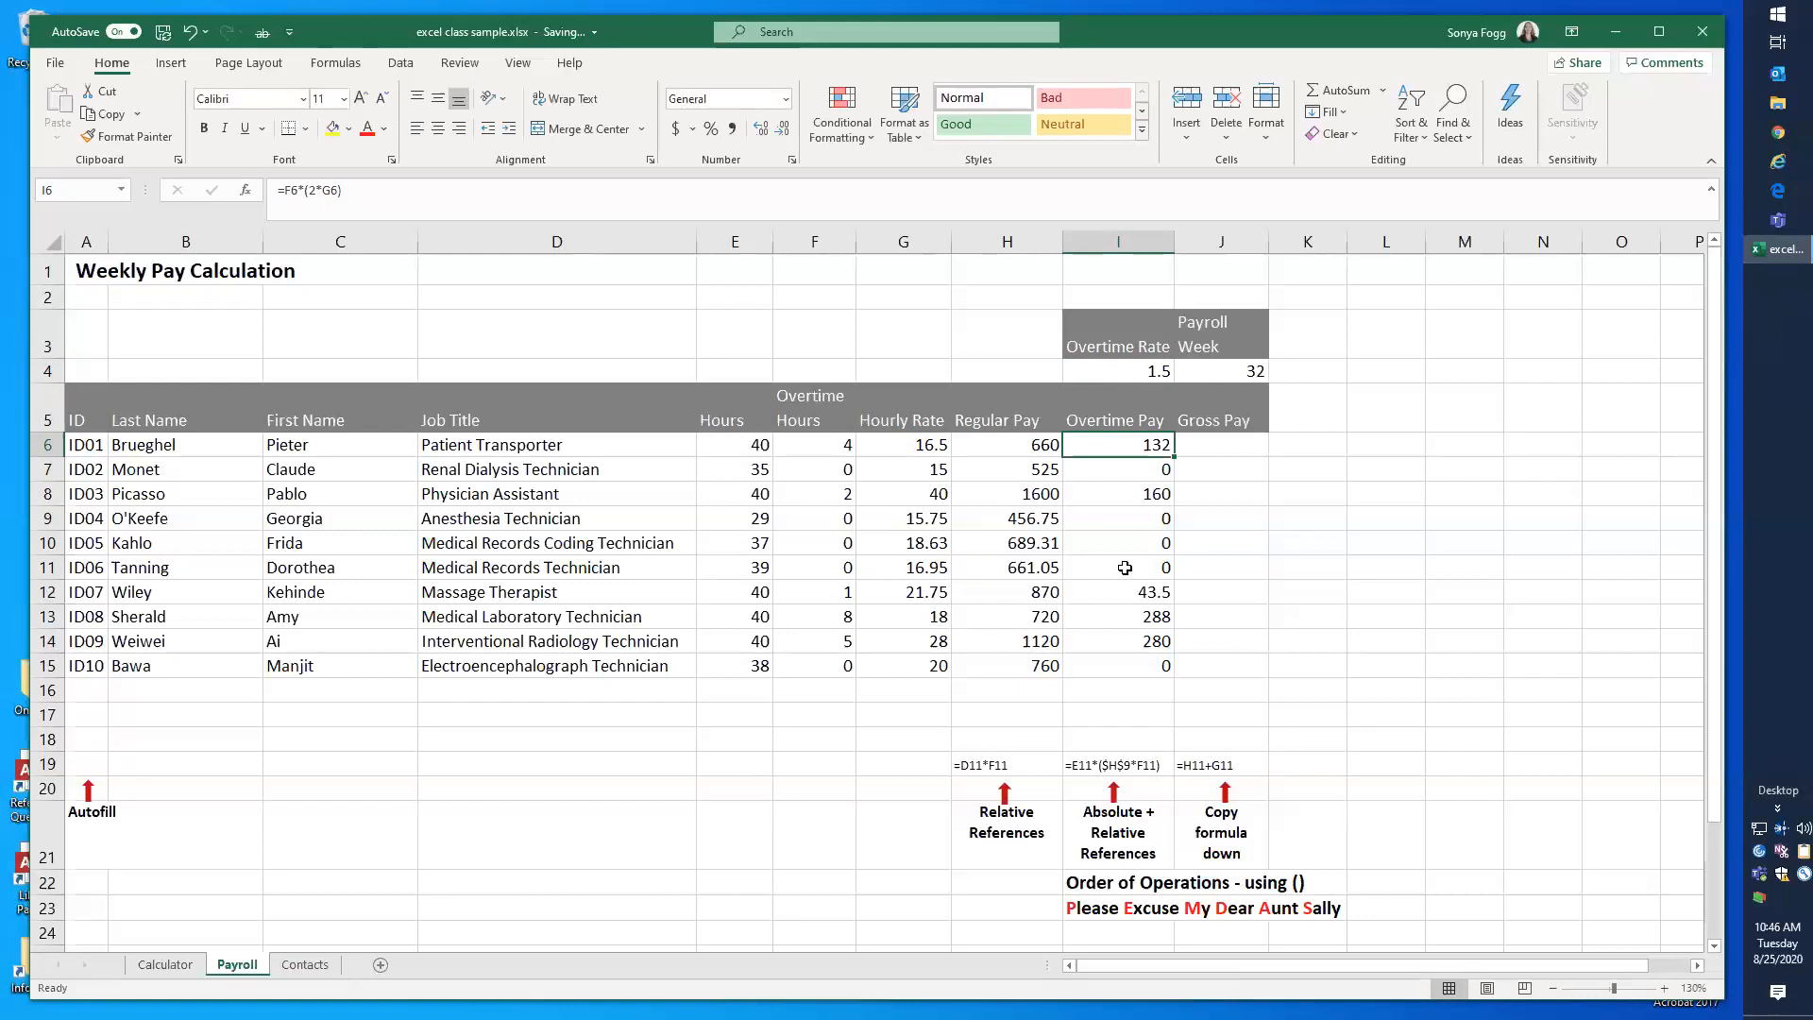
left_click(312, 191)
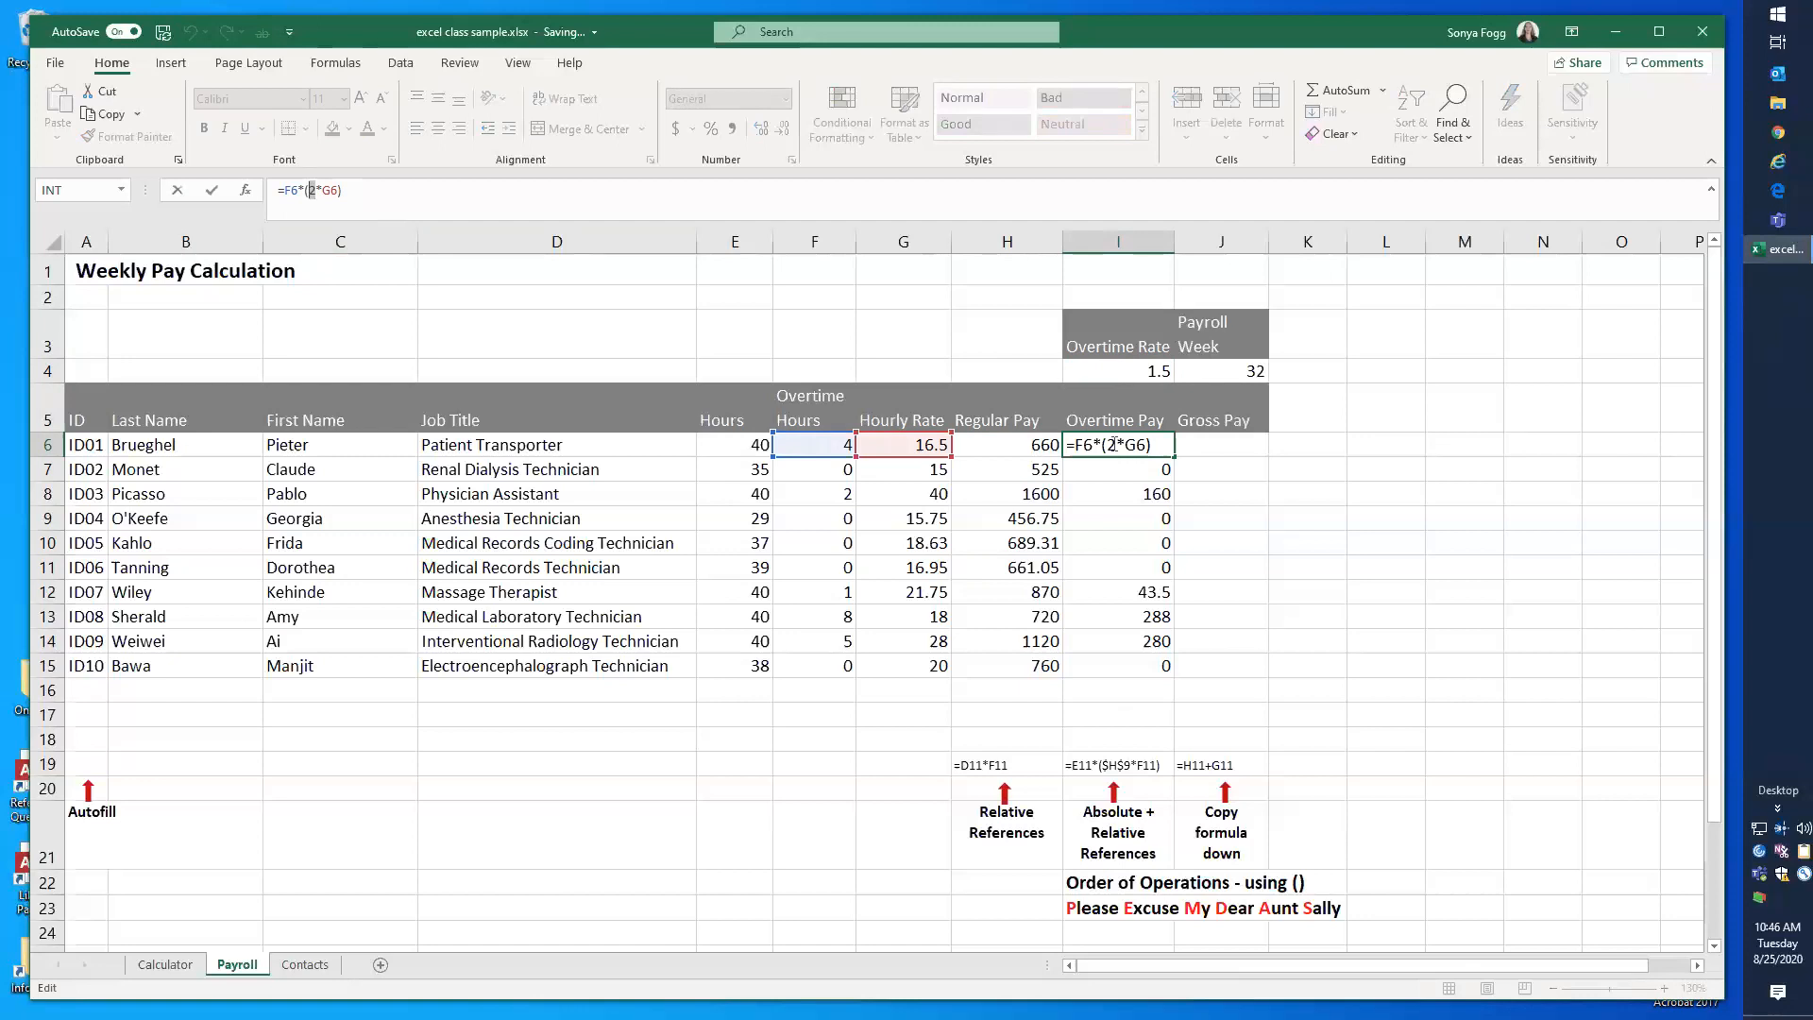
left_click(1112, 443)
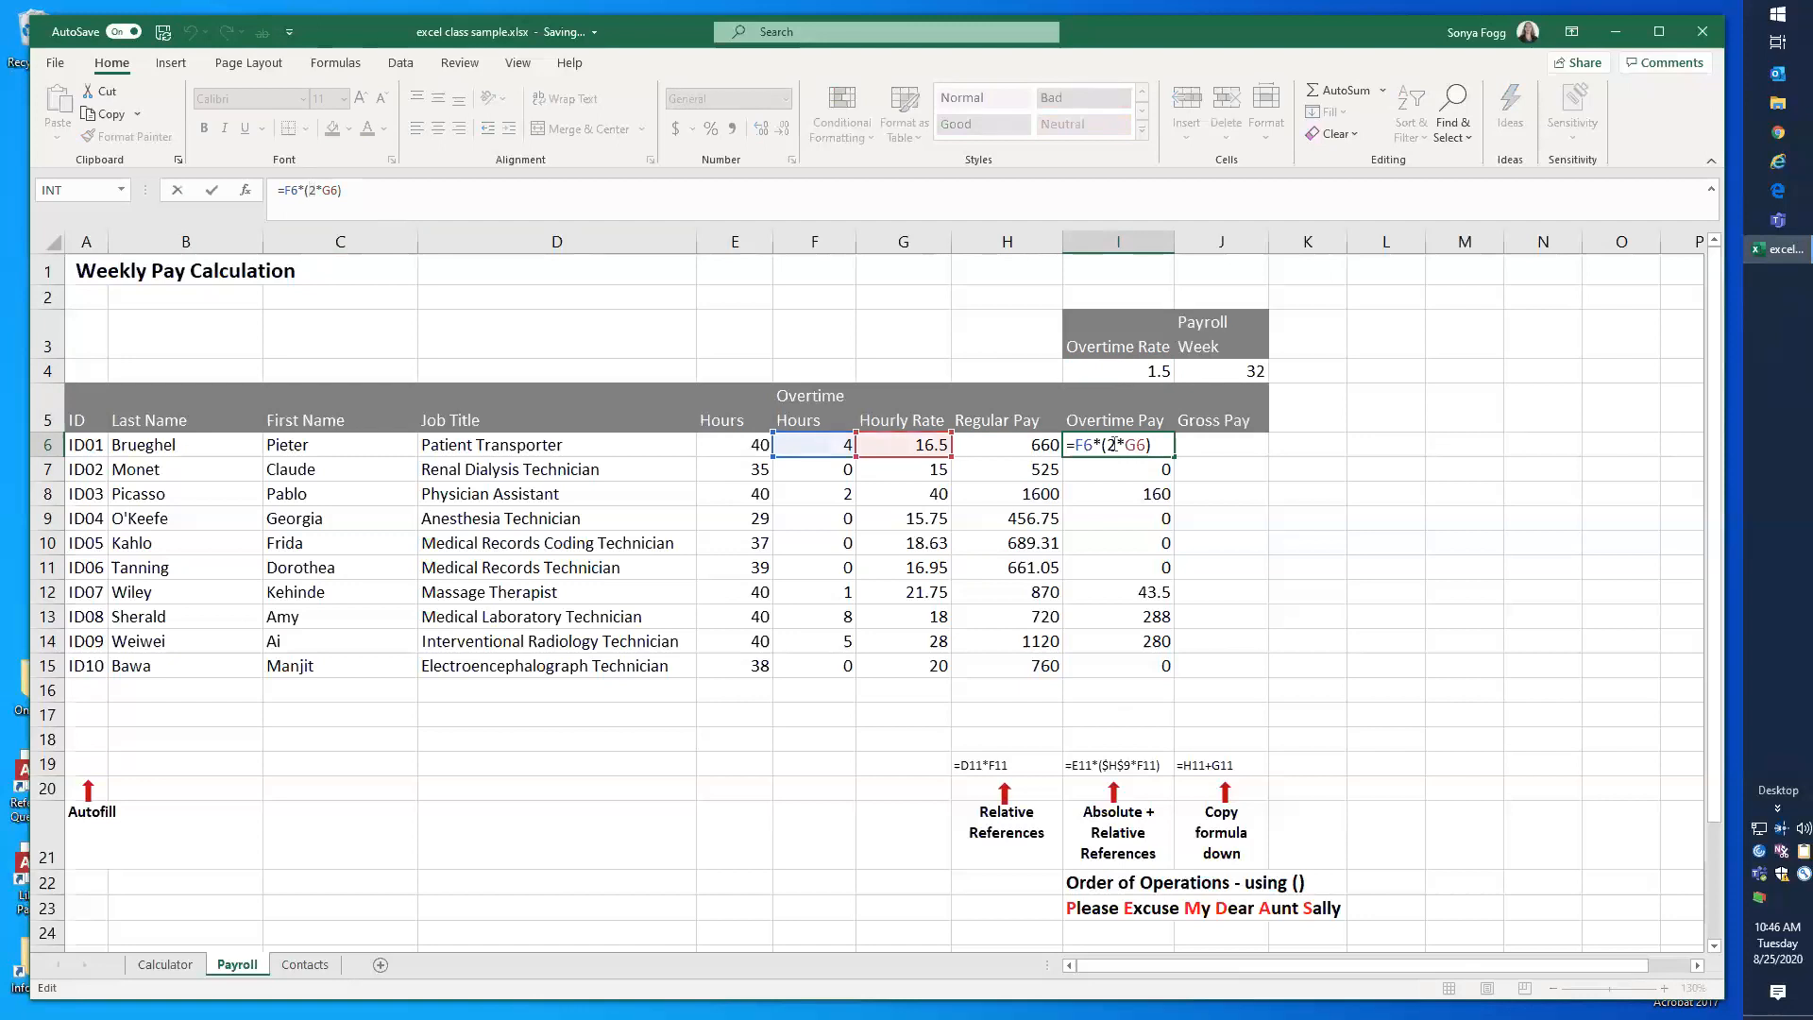
left_click(1151, 372)
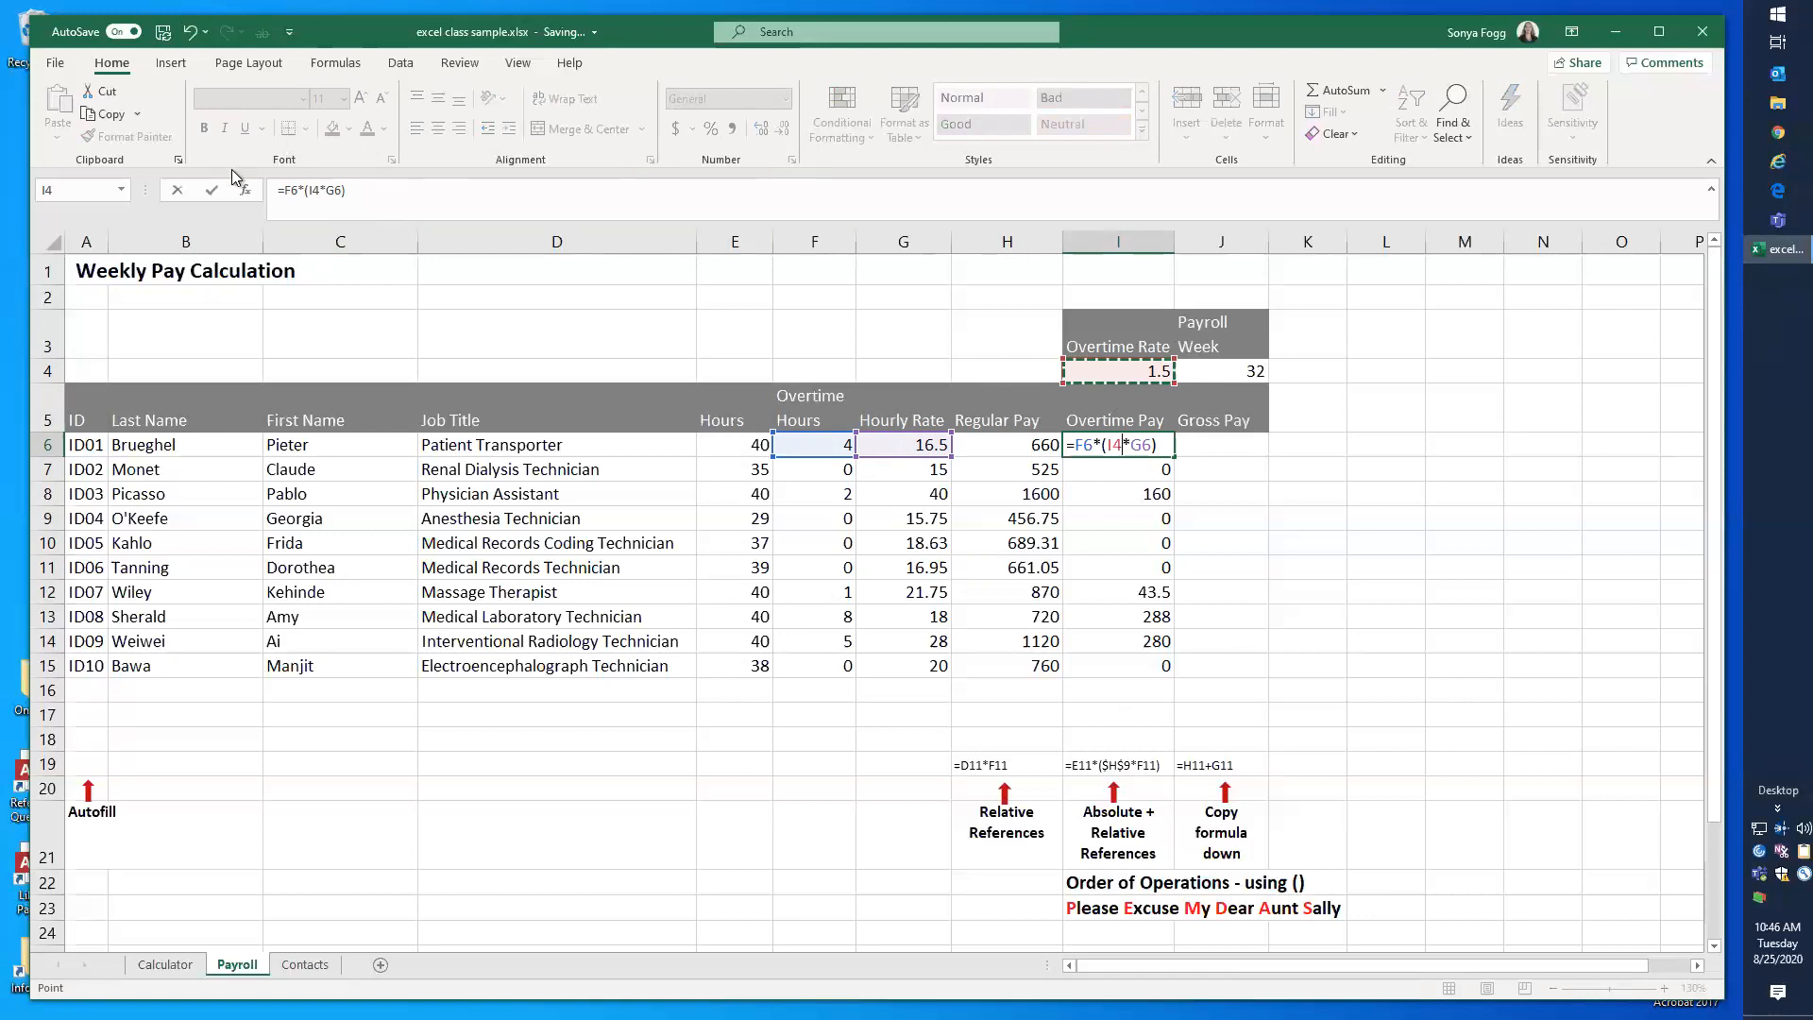
left_click(211, 190)
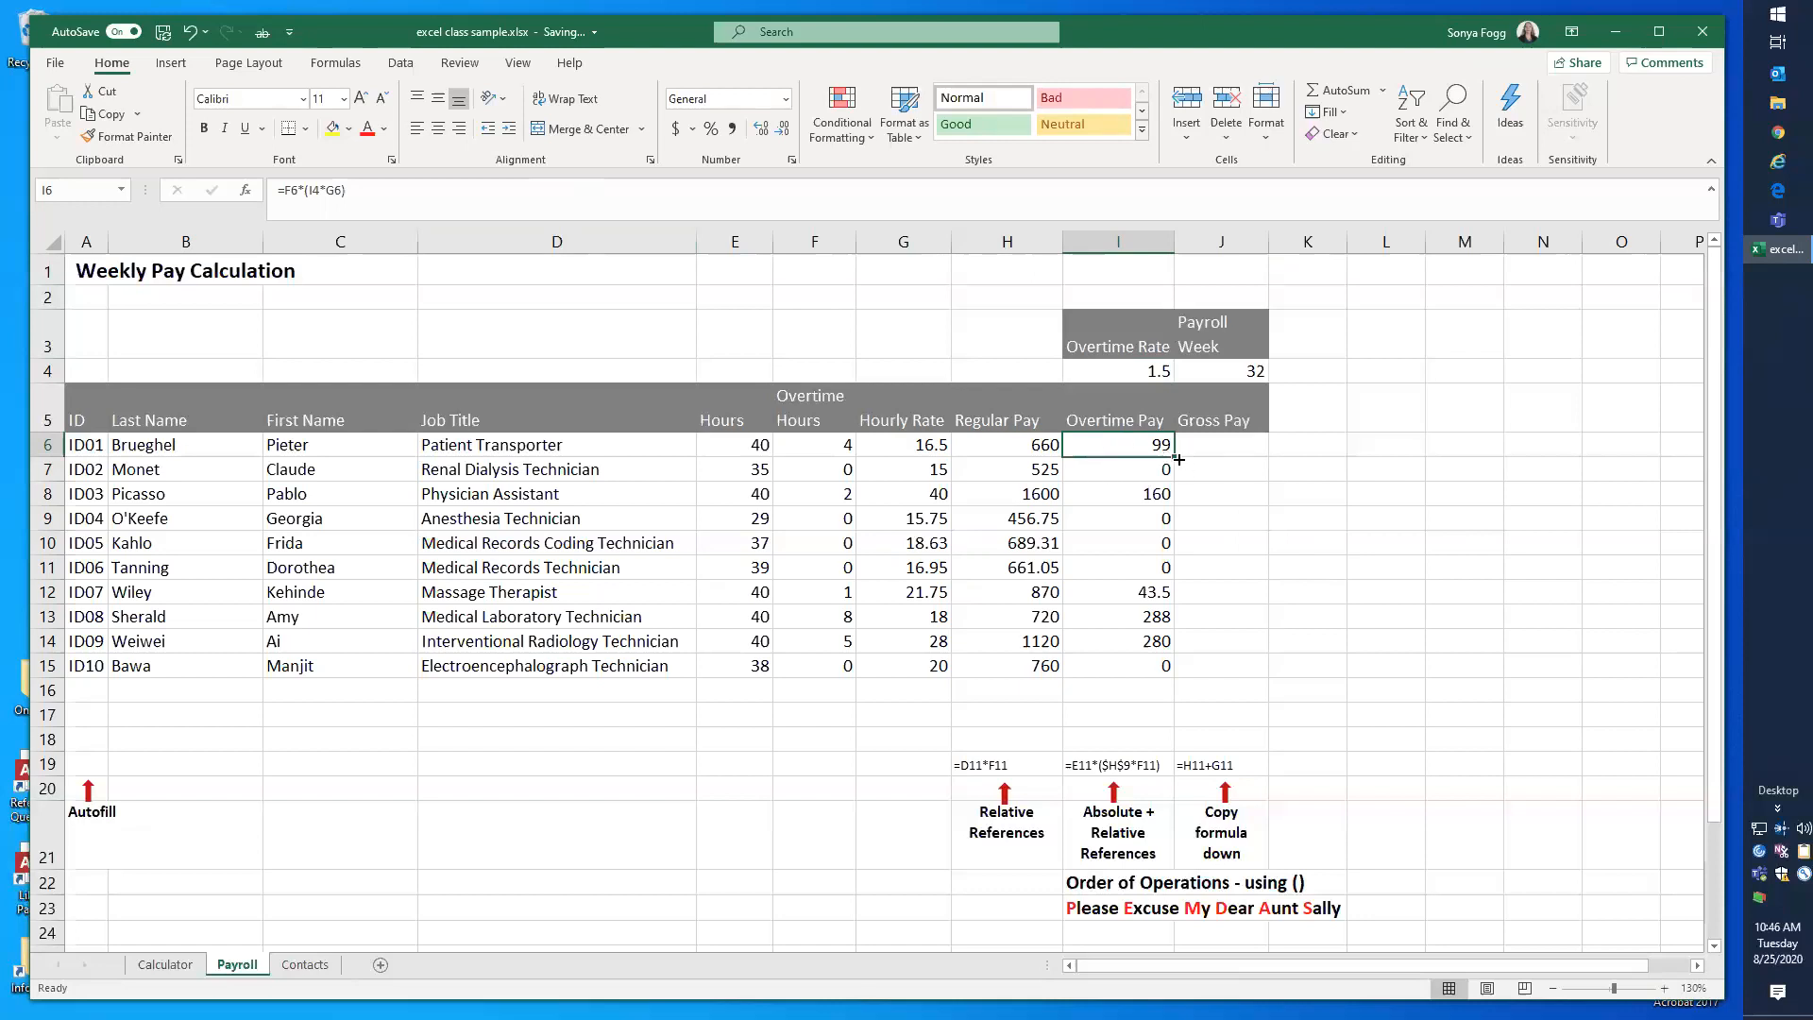
Step: Try filling the Overtime Pay formula from I6 down through I15, and inspect the shifted references in I7
left_click_drag(1174, 457, 1170, 673)
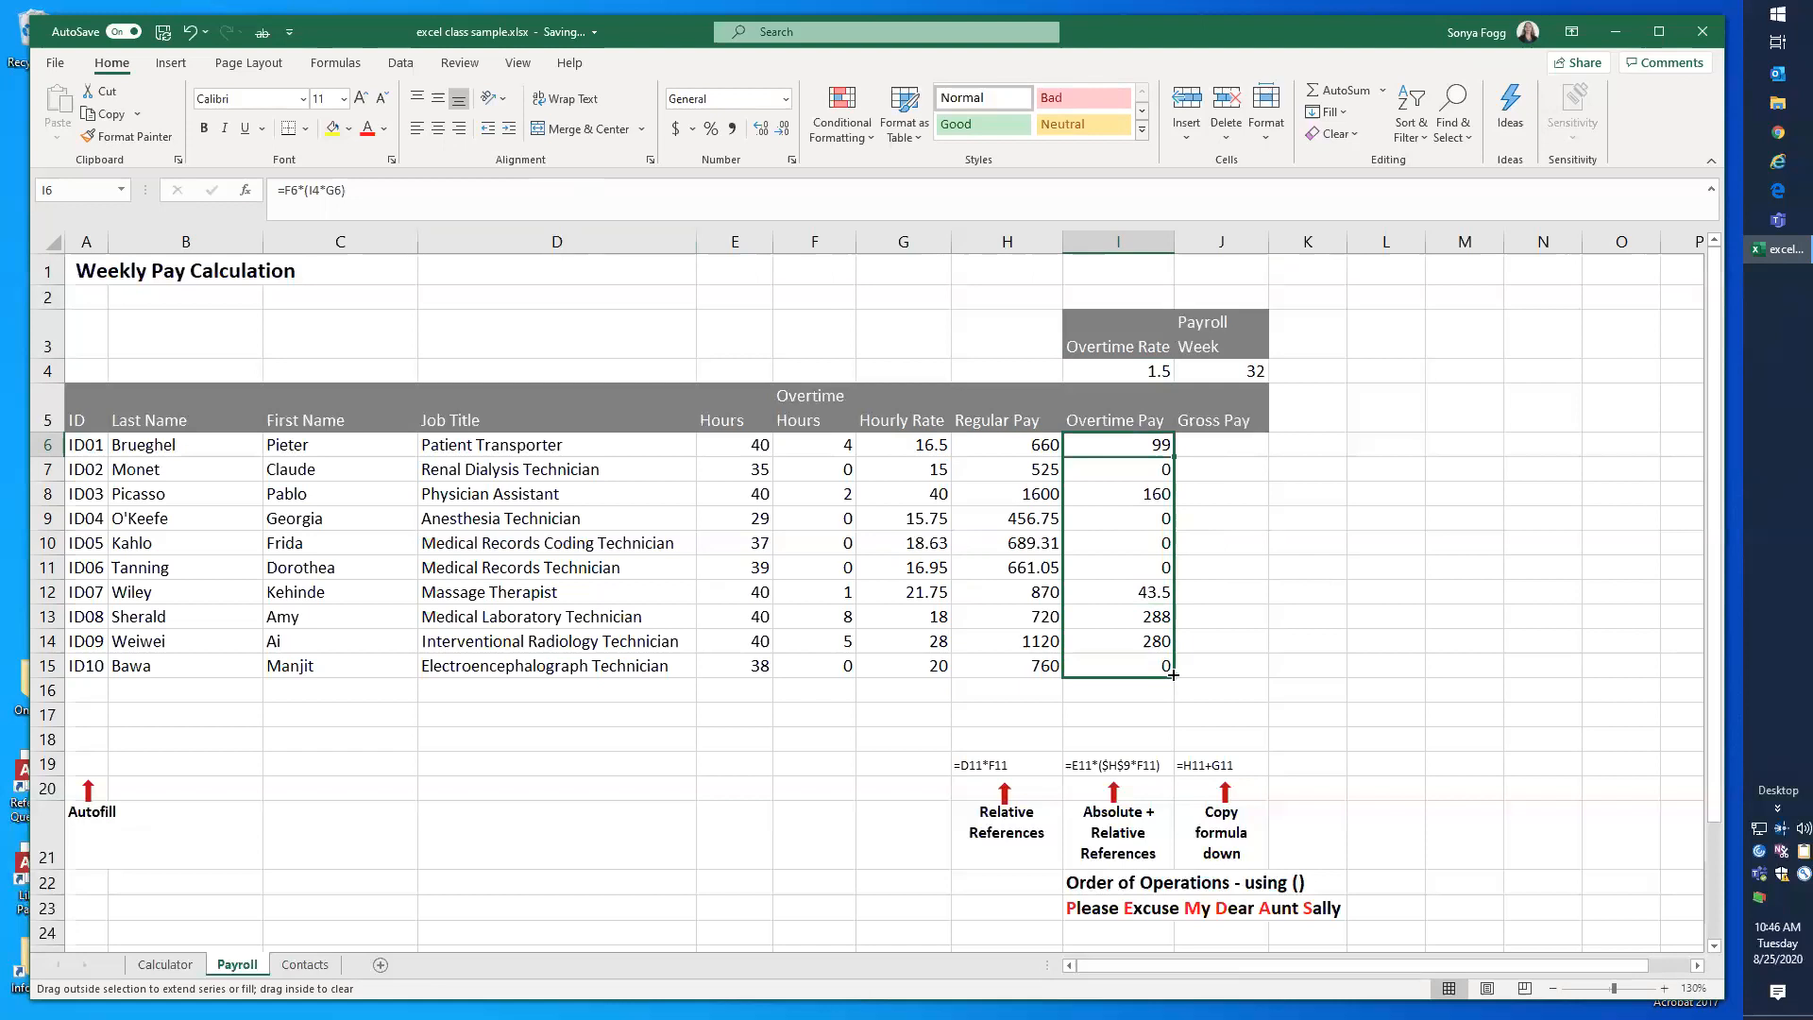
left_click_drag(1172, 675, 1173, 674)
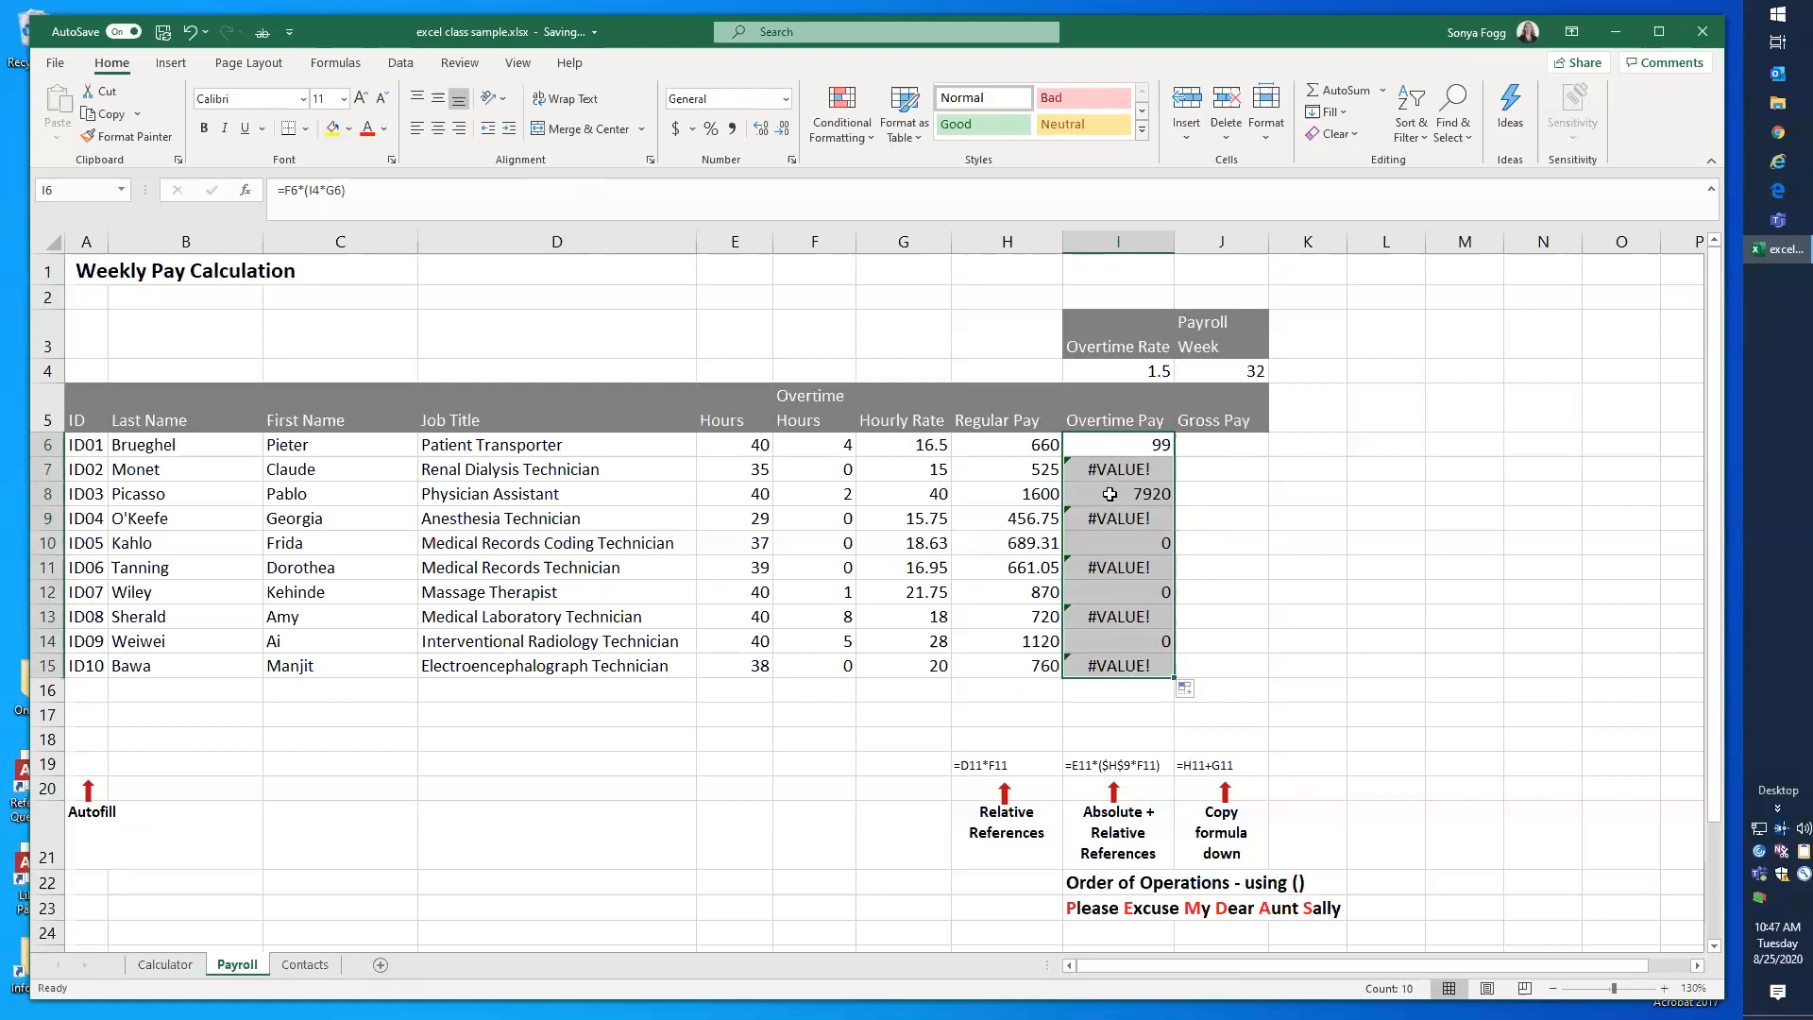
left_click(1111, 469)
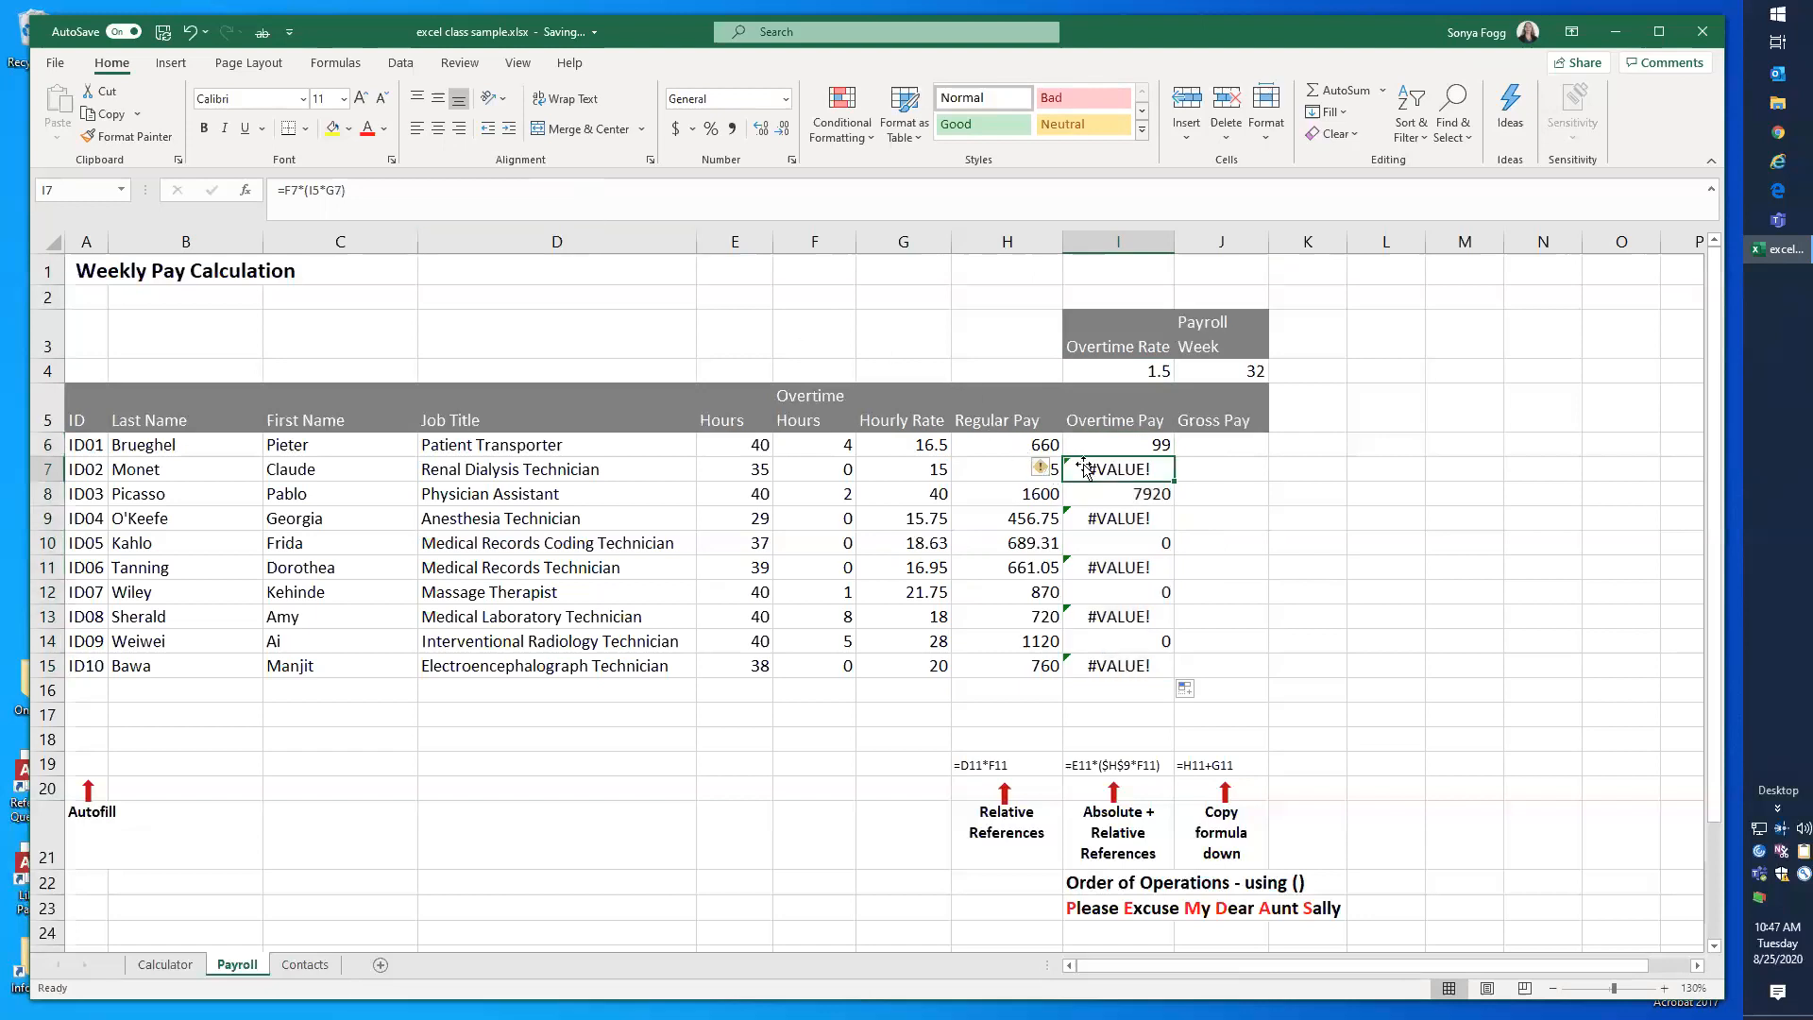
double_click(1086, 469)
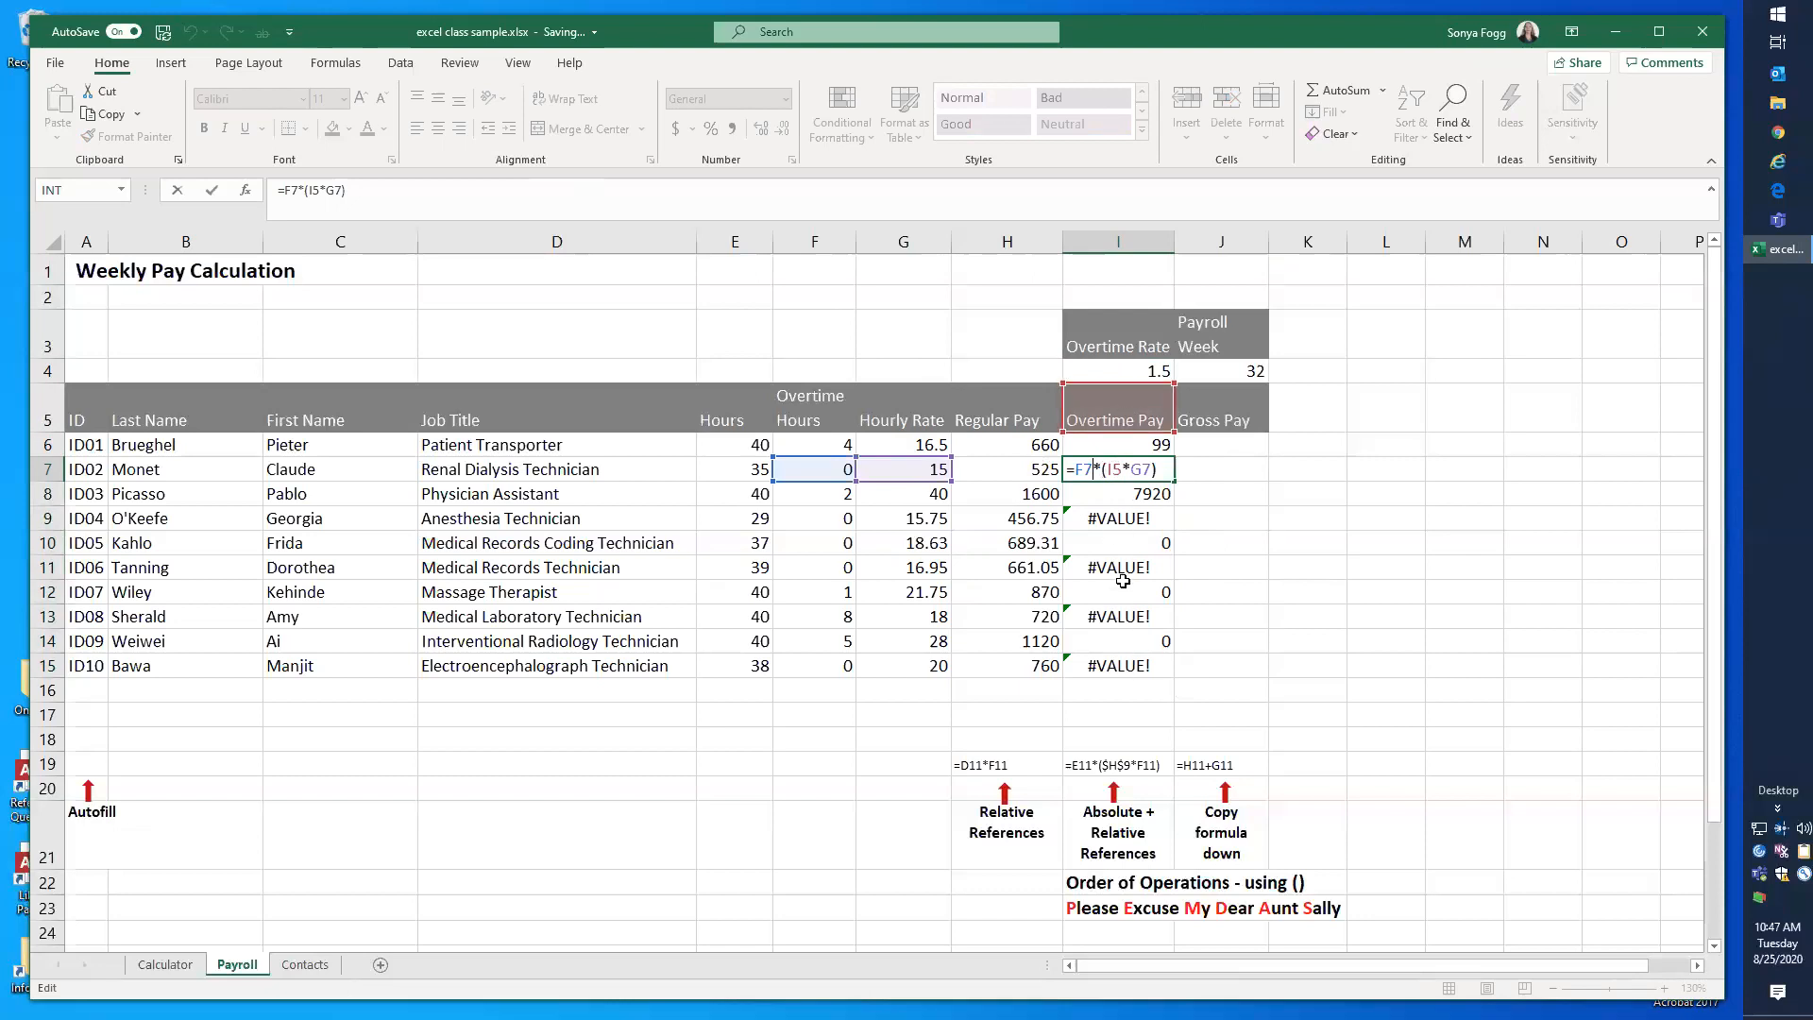
key("Escape")
Step: Make the overtime rate reference in the I6 formula absolute, so it reads =F6*($I$4*G6)
left_click(1130, 440)
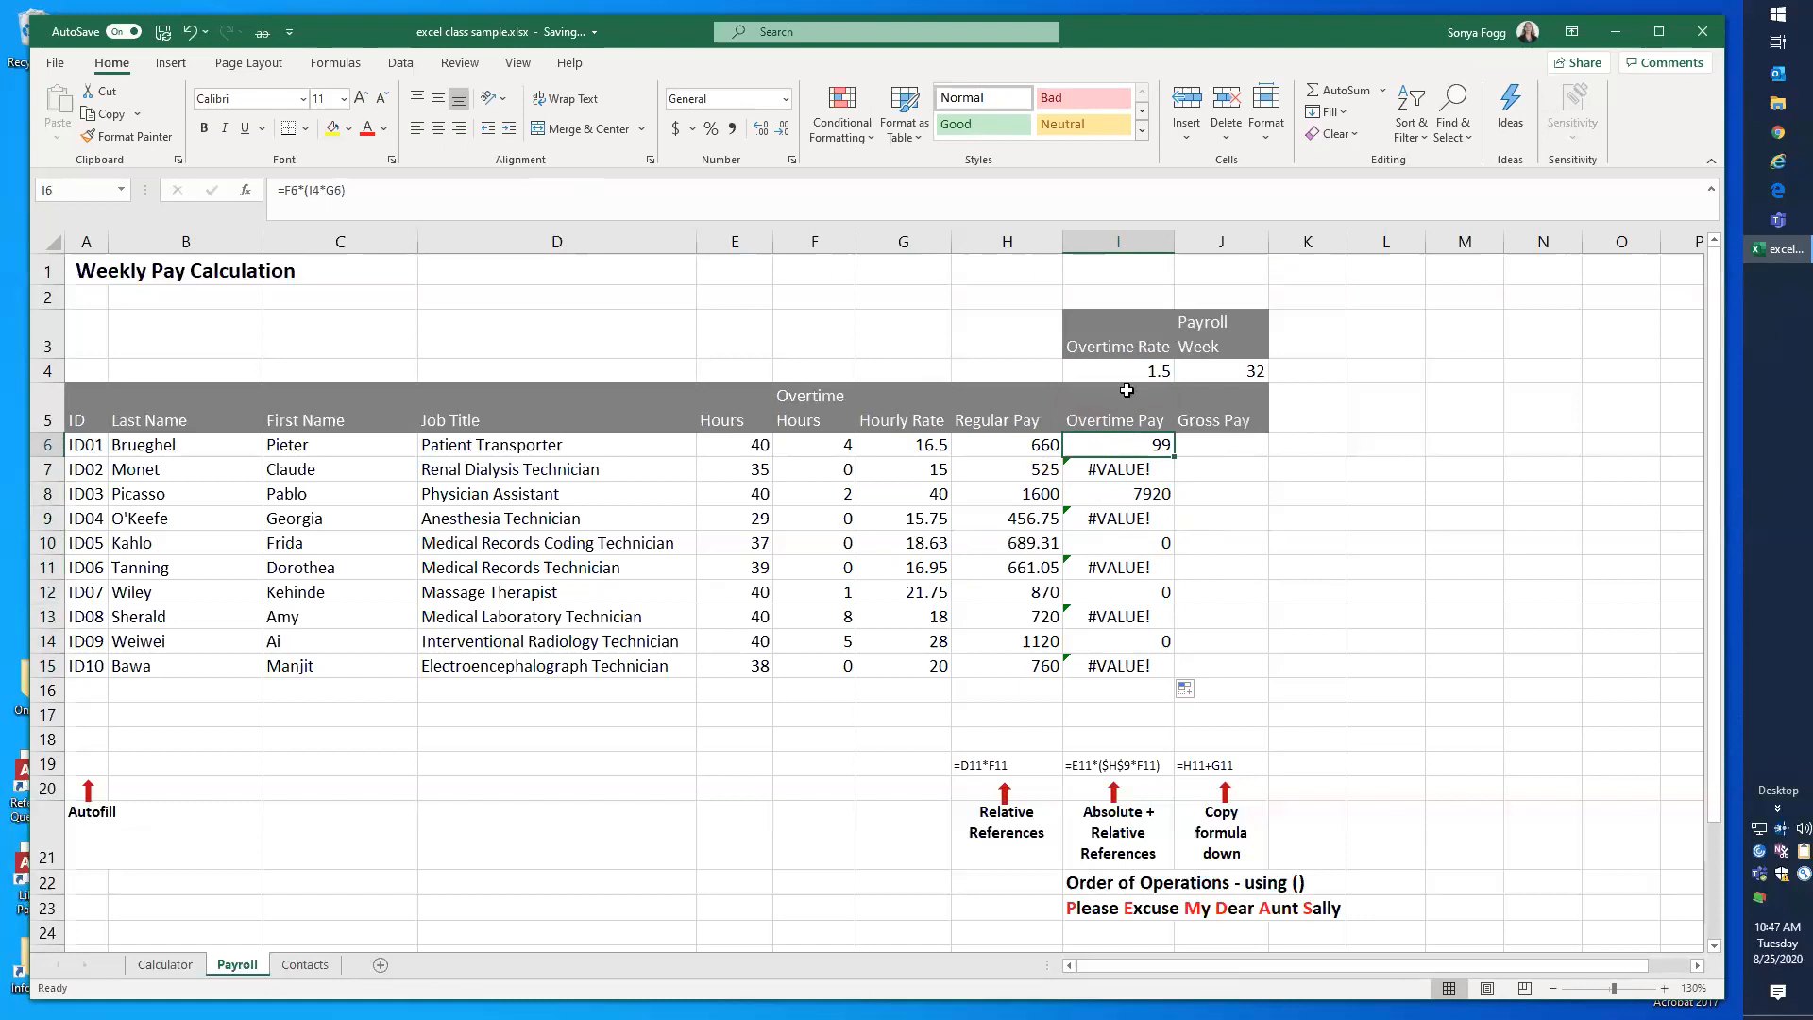
left_click(308, 190)
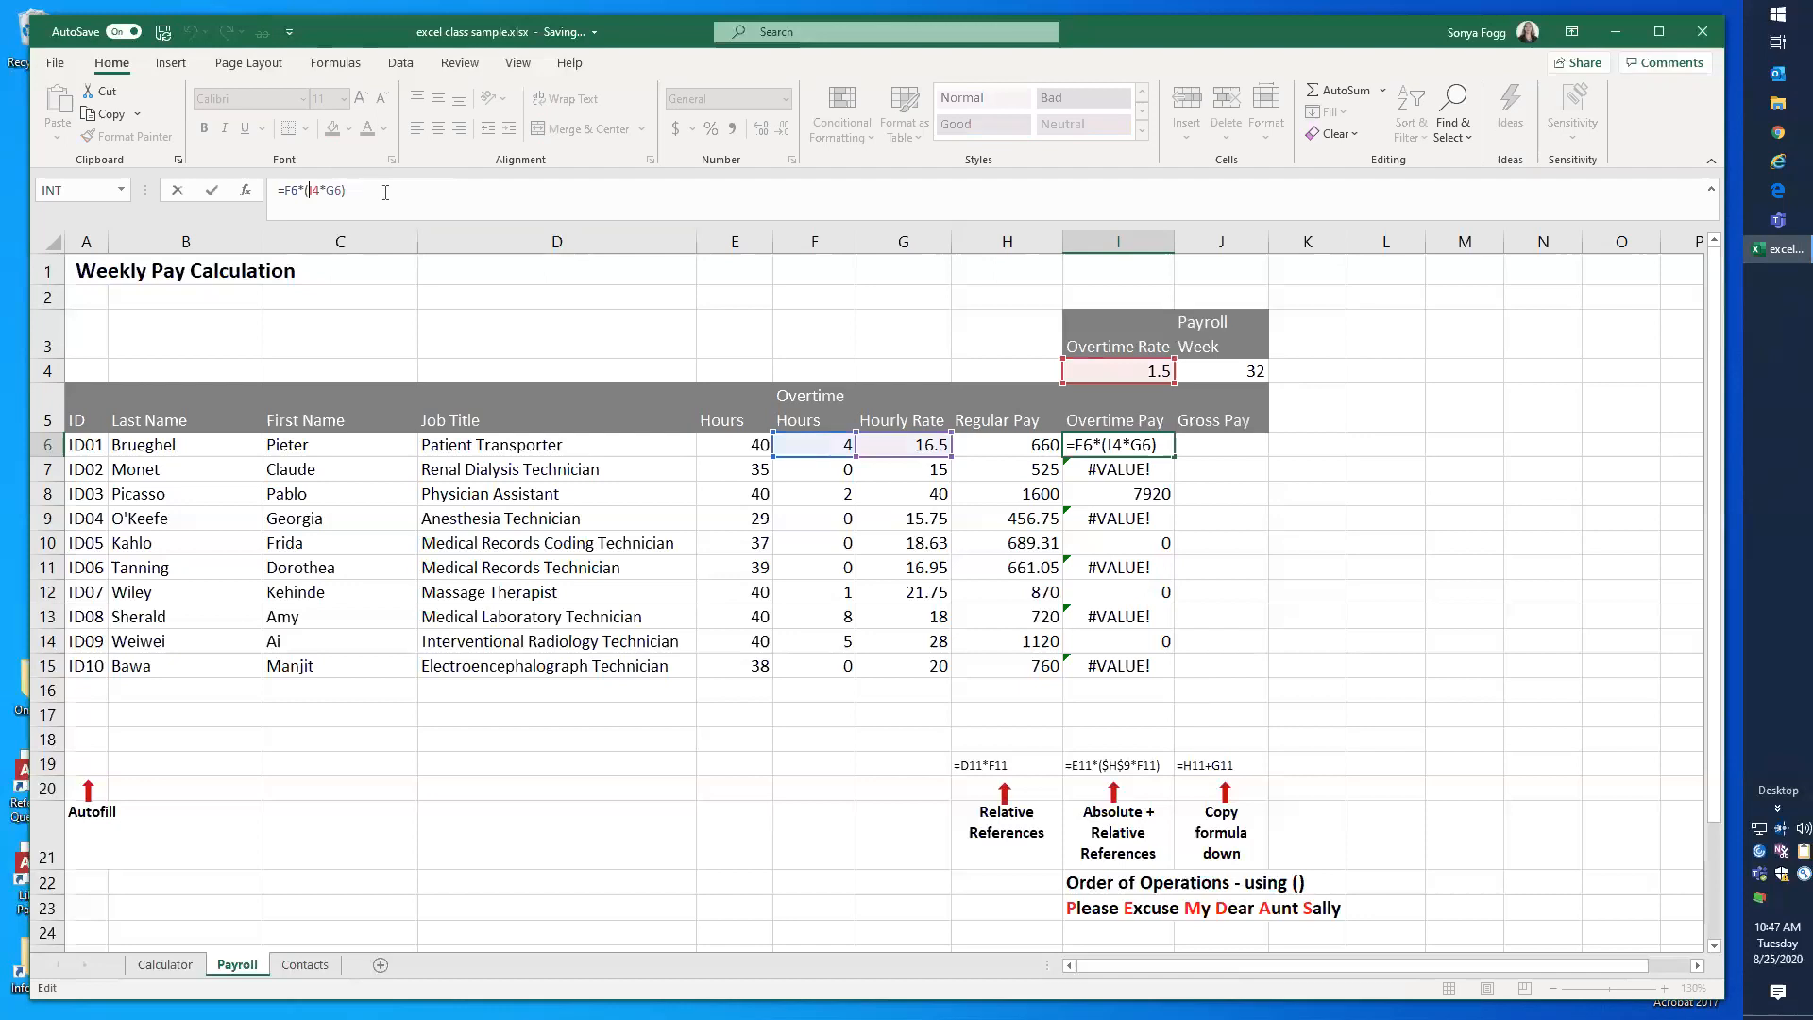
type("$I$")
key("Return")
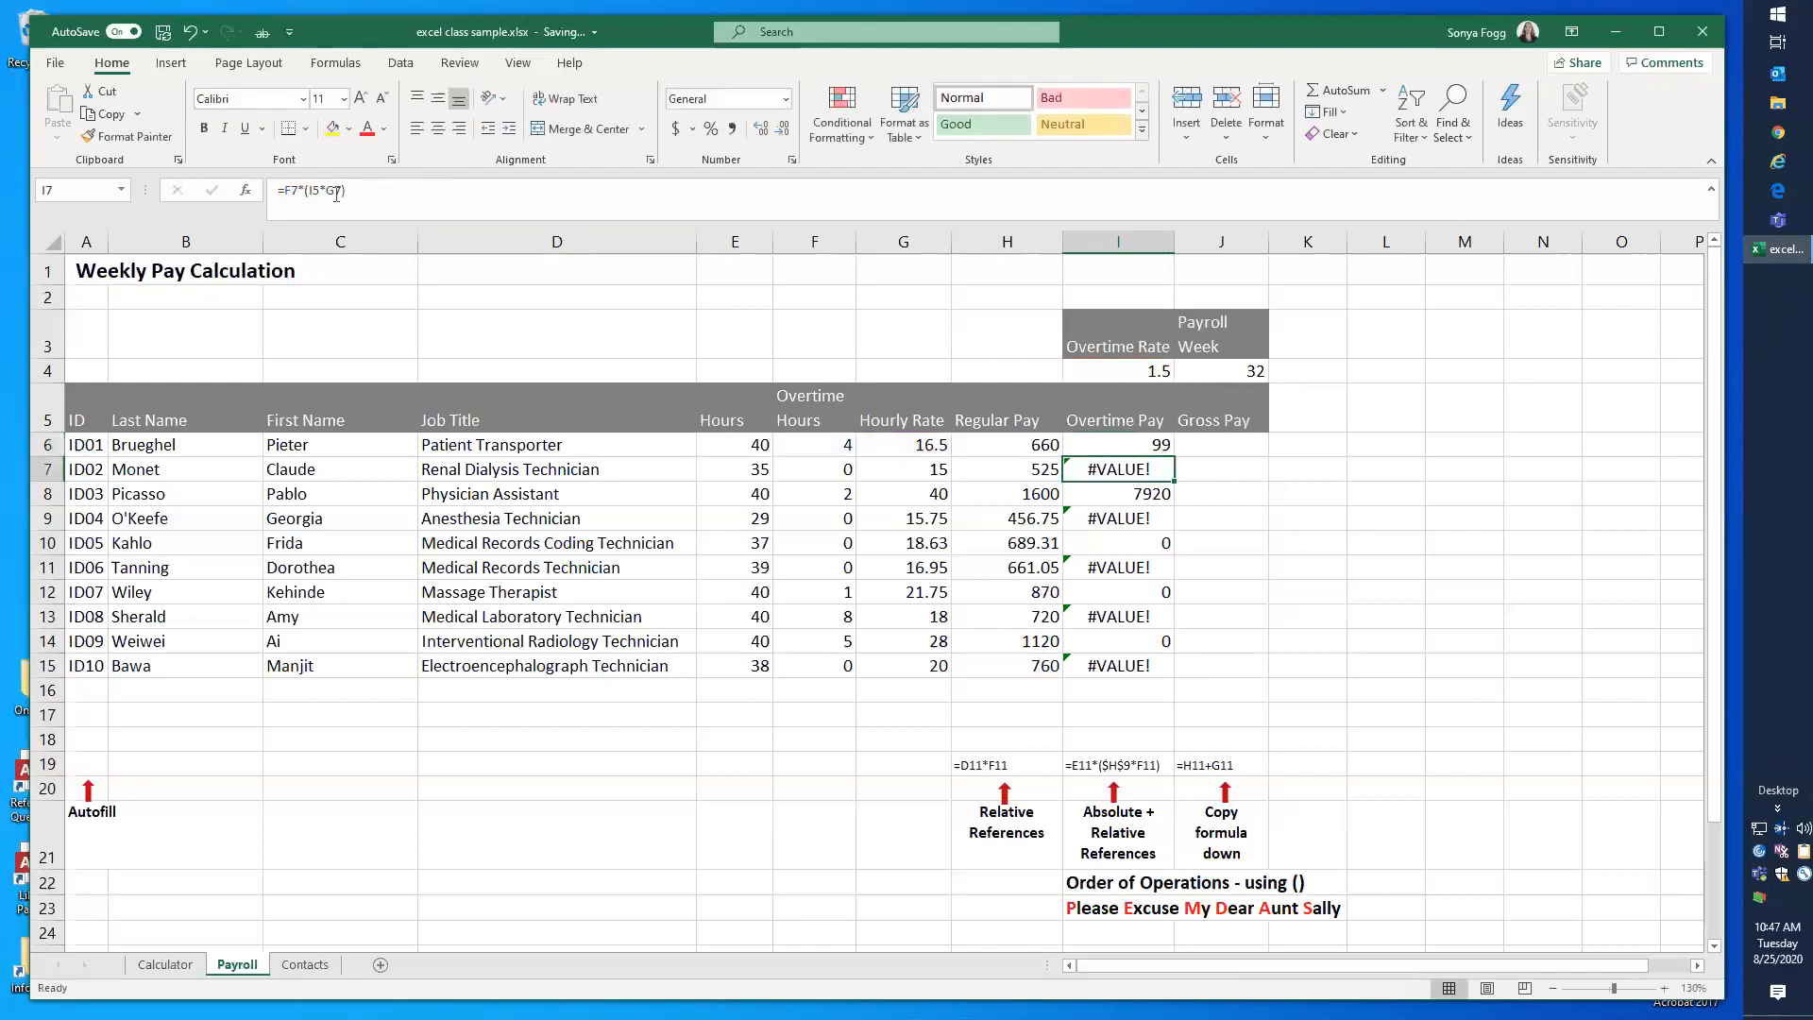
Step: Fill the Overtime Pay formula with the absolute reference from I6 down through I15
key("Up")
left_click(325, 192)
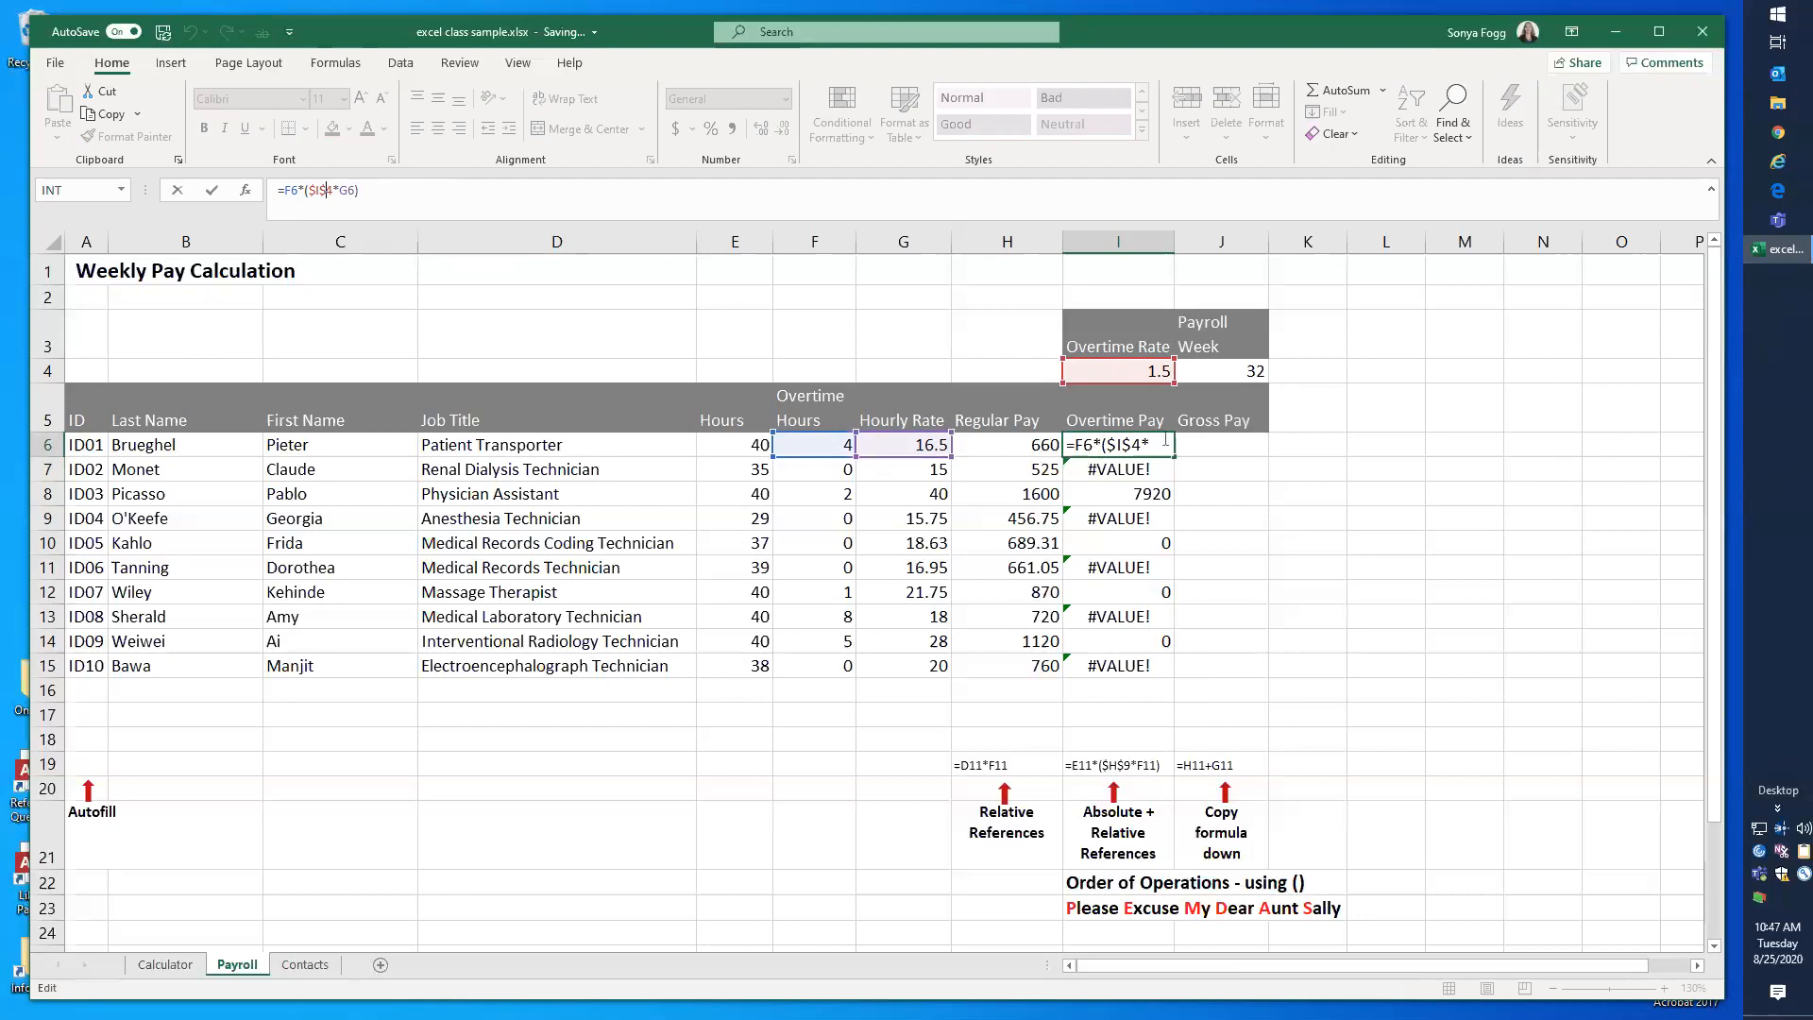
left_click_drag(1174, 456, 1166, 680)
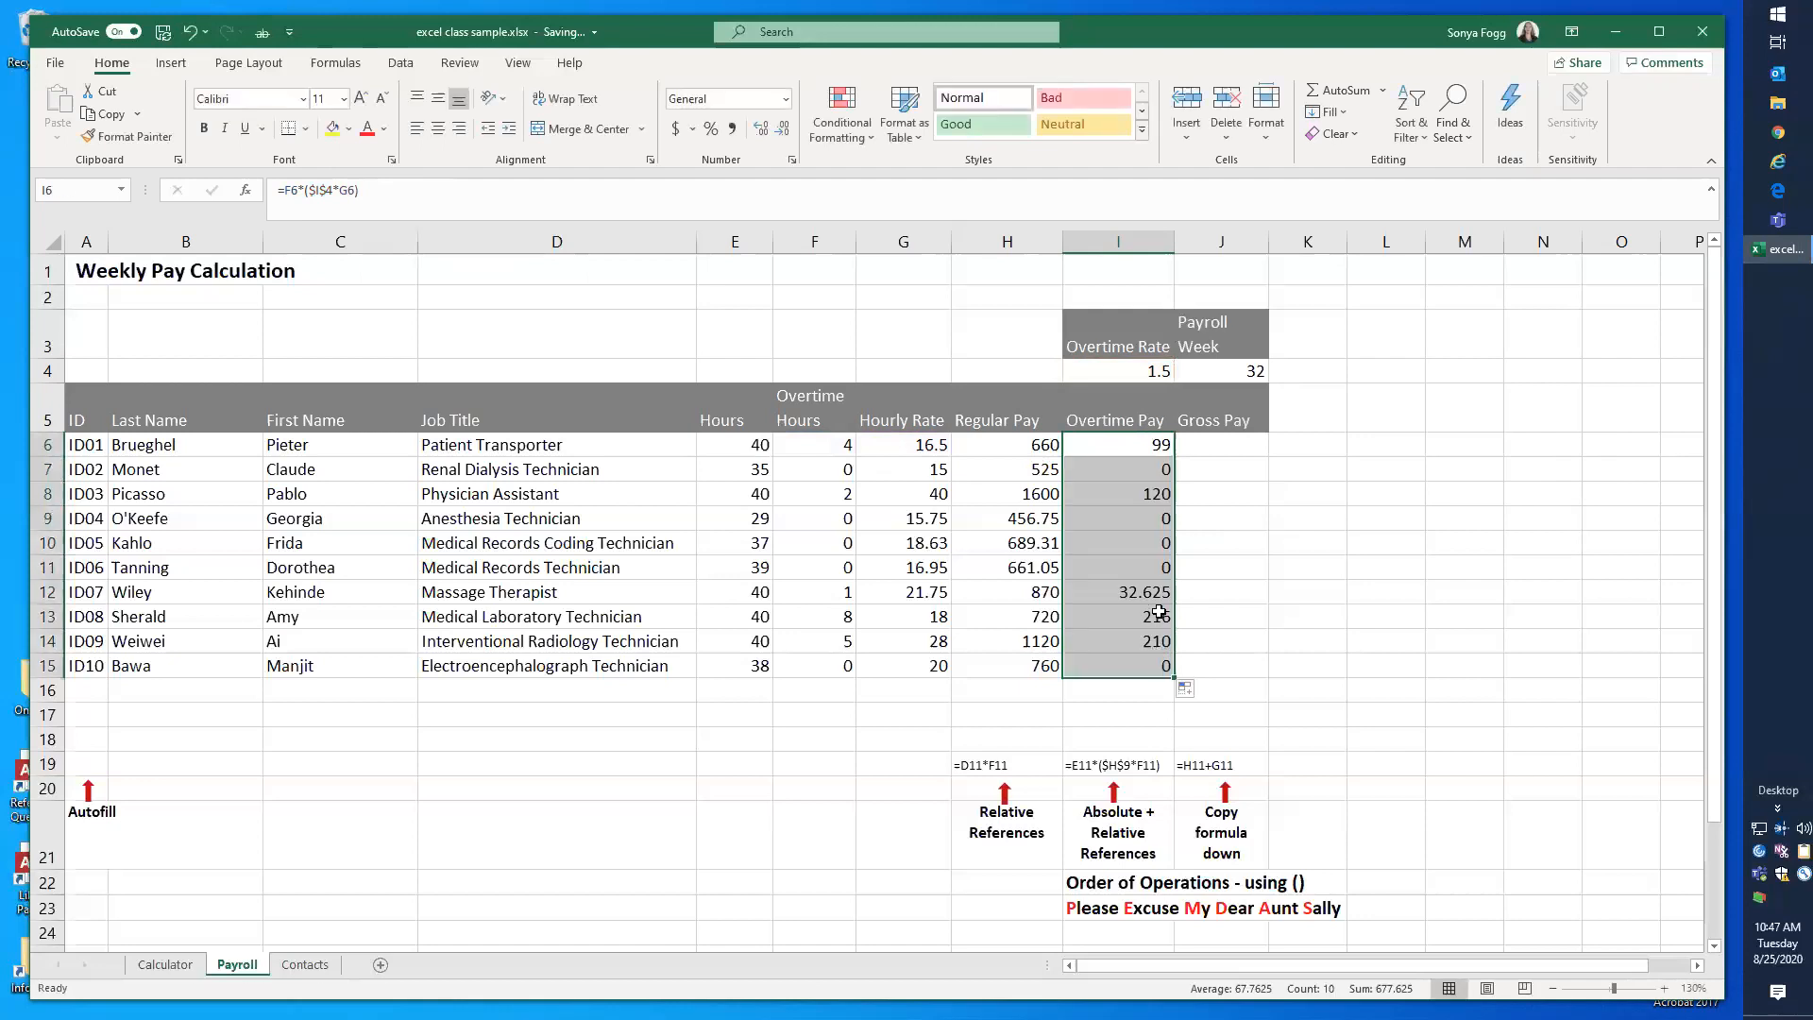
Step: Examine the relative and absolute references in the copied Overtime Pay formulas in I11 and I14
left_click(1152, 573)
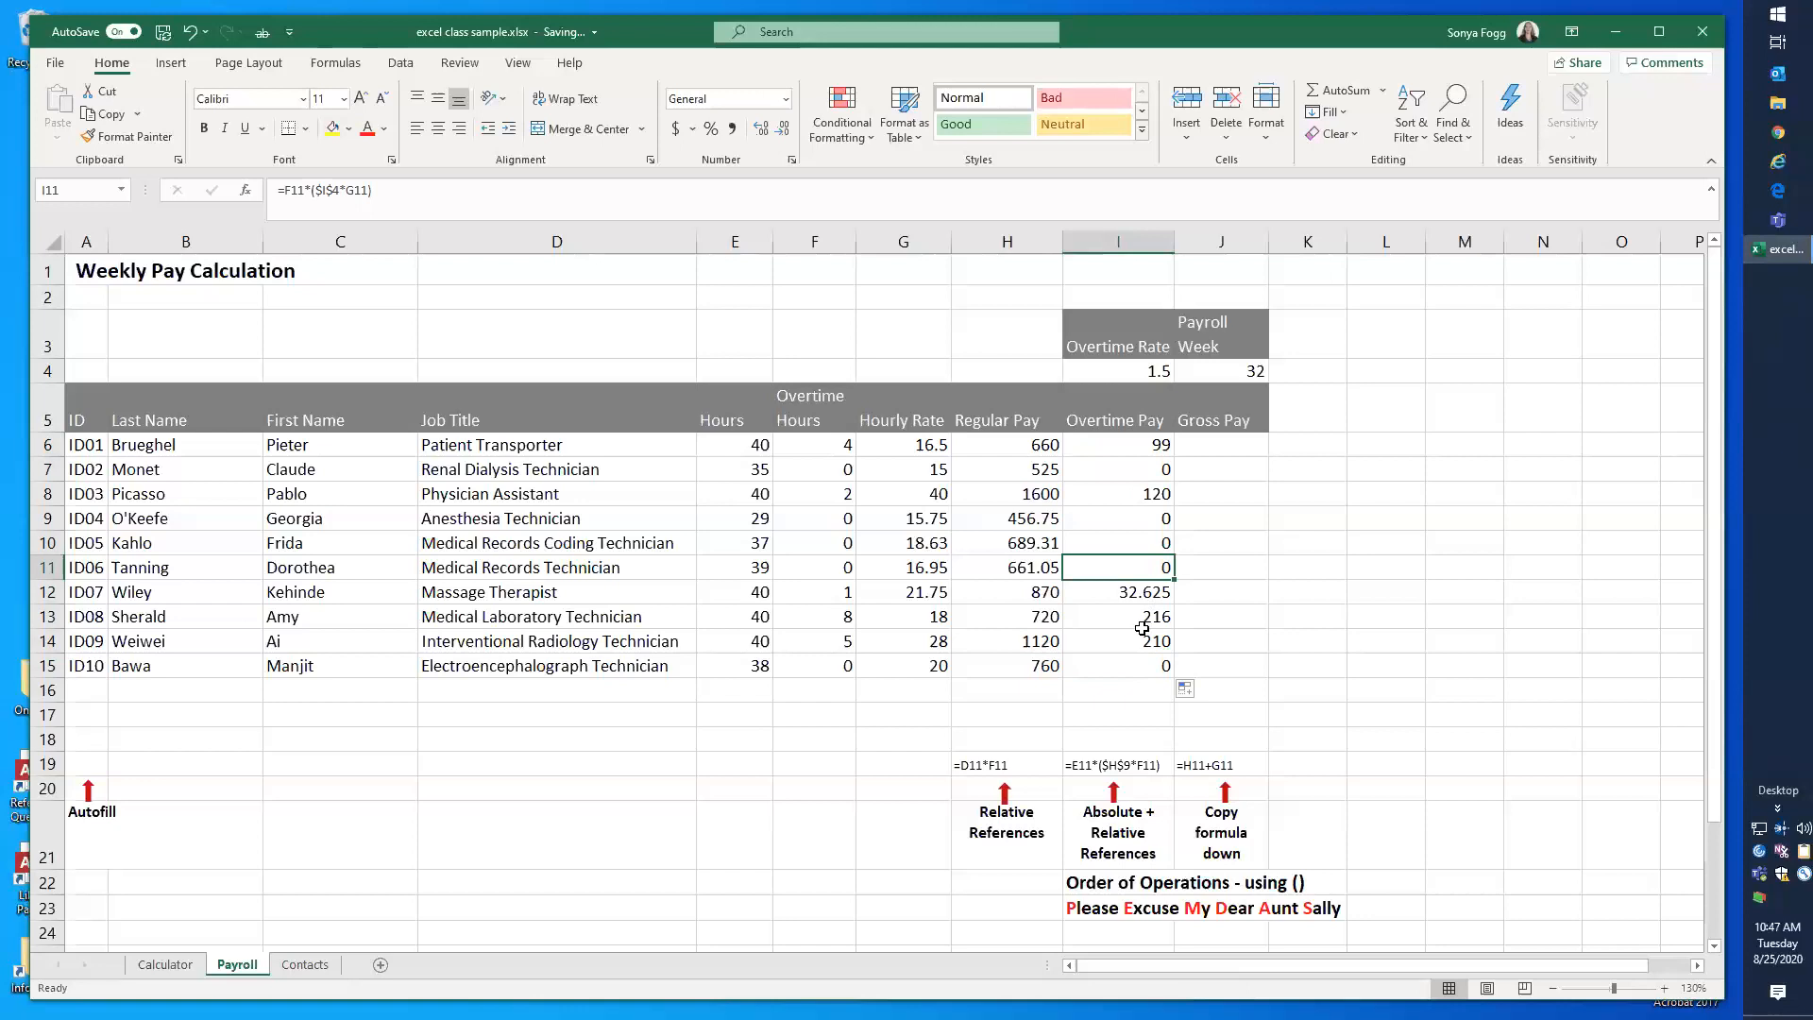
left_click(1141, 635)
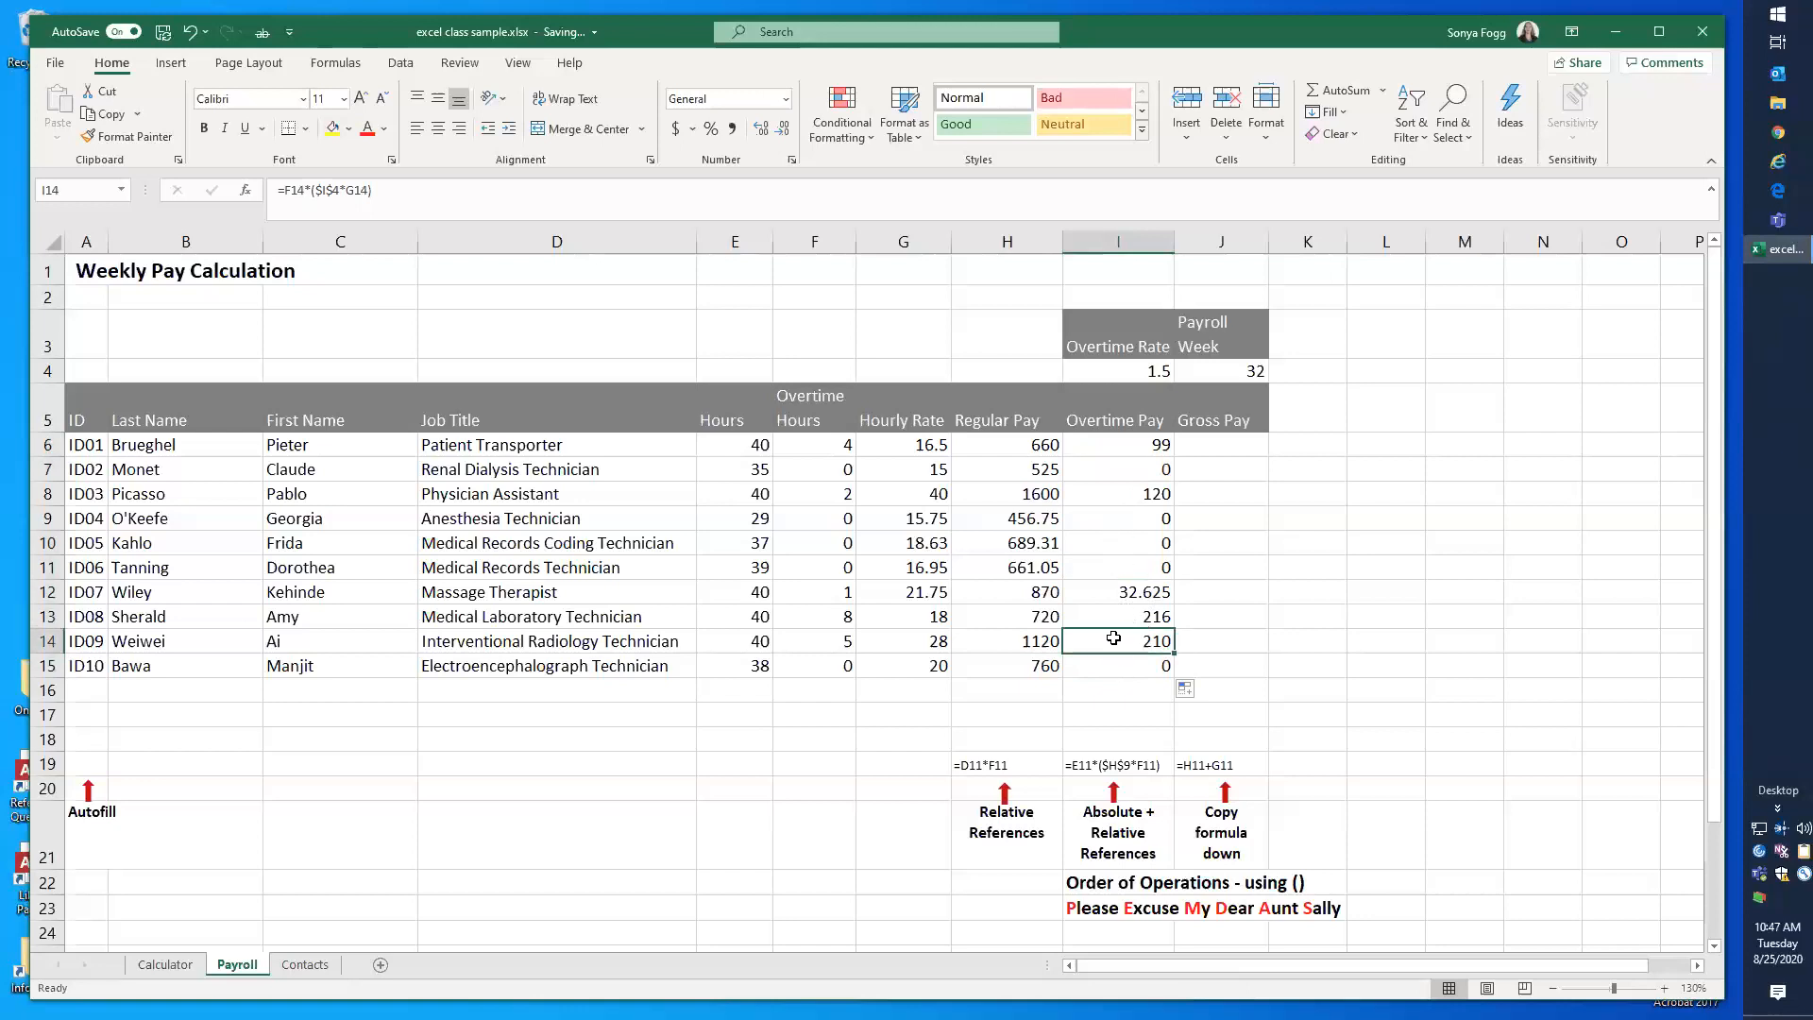
double_click(1115, 640)
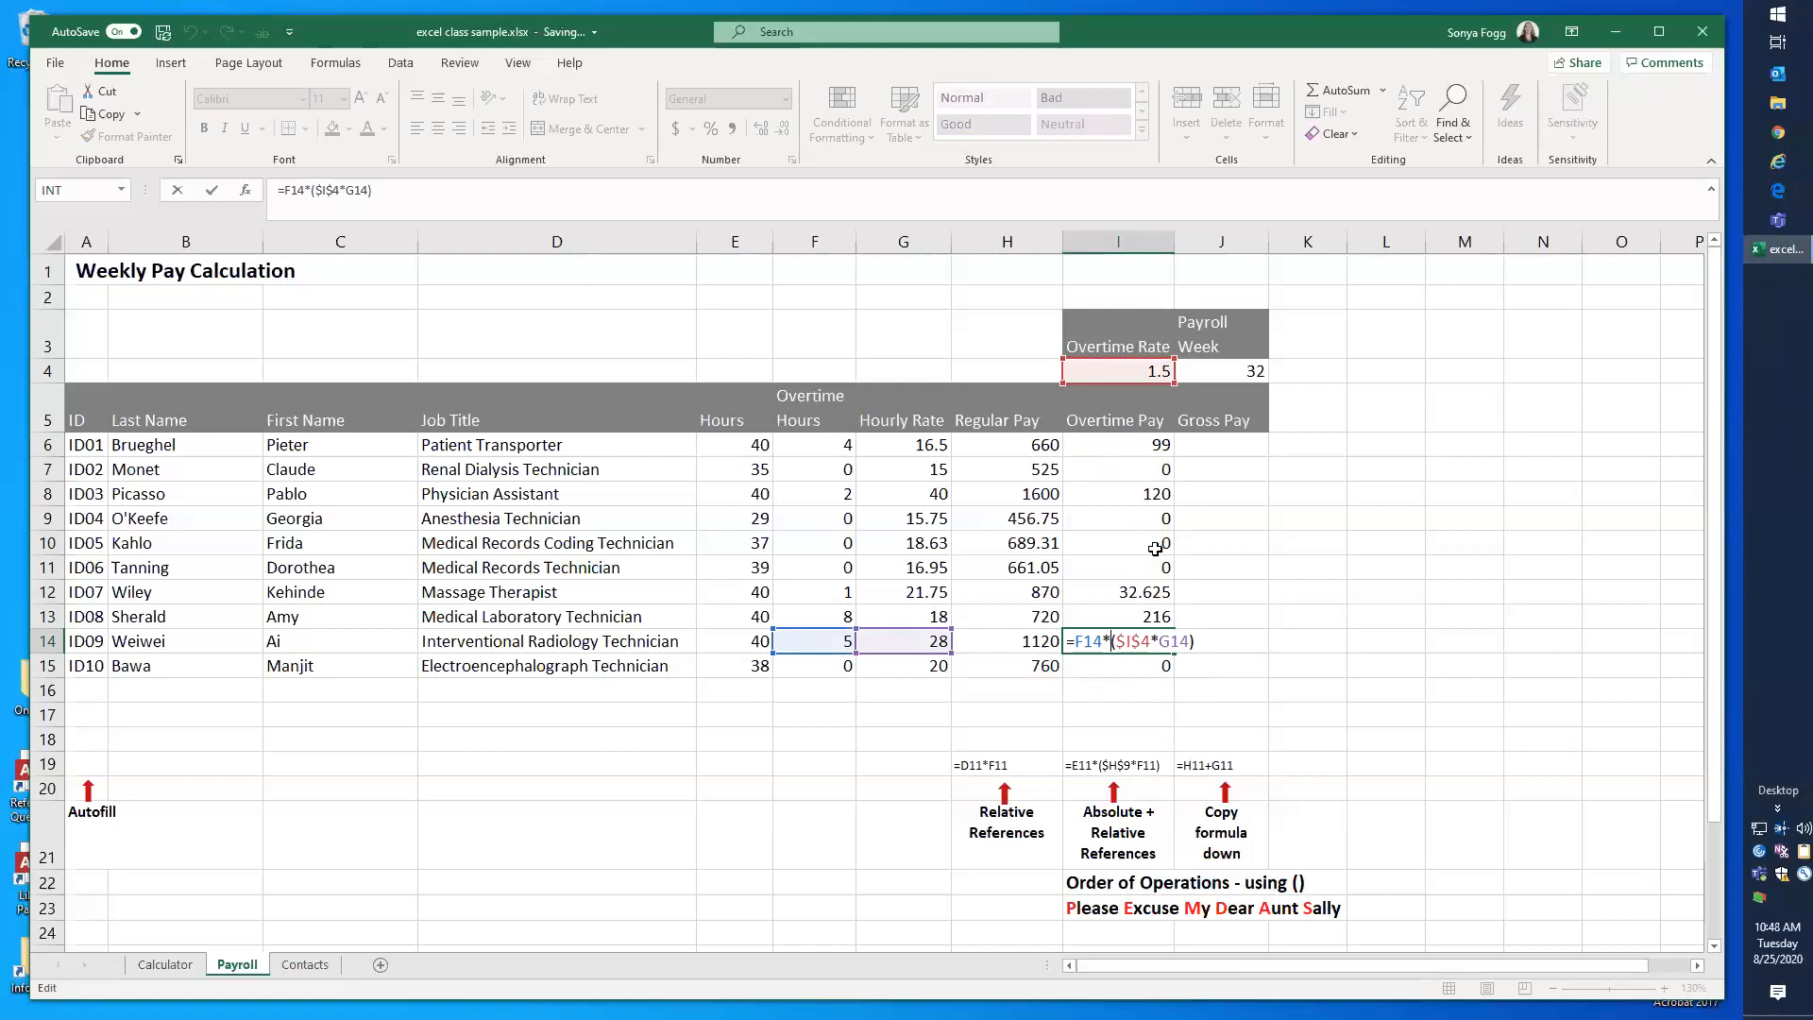
key("ctrl+Return")
Step: Test the overtime formulas by setting the Overtime Rate in I4 to 2 and back to 1.5
left_click(1145, 371)
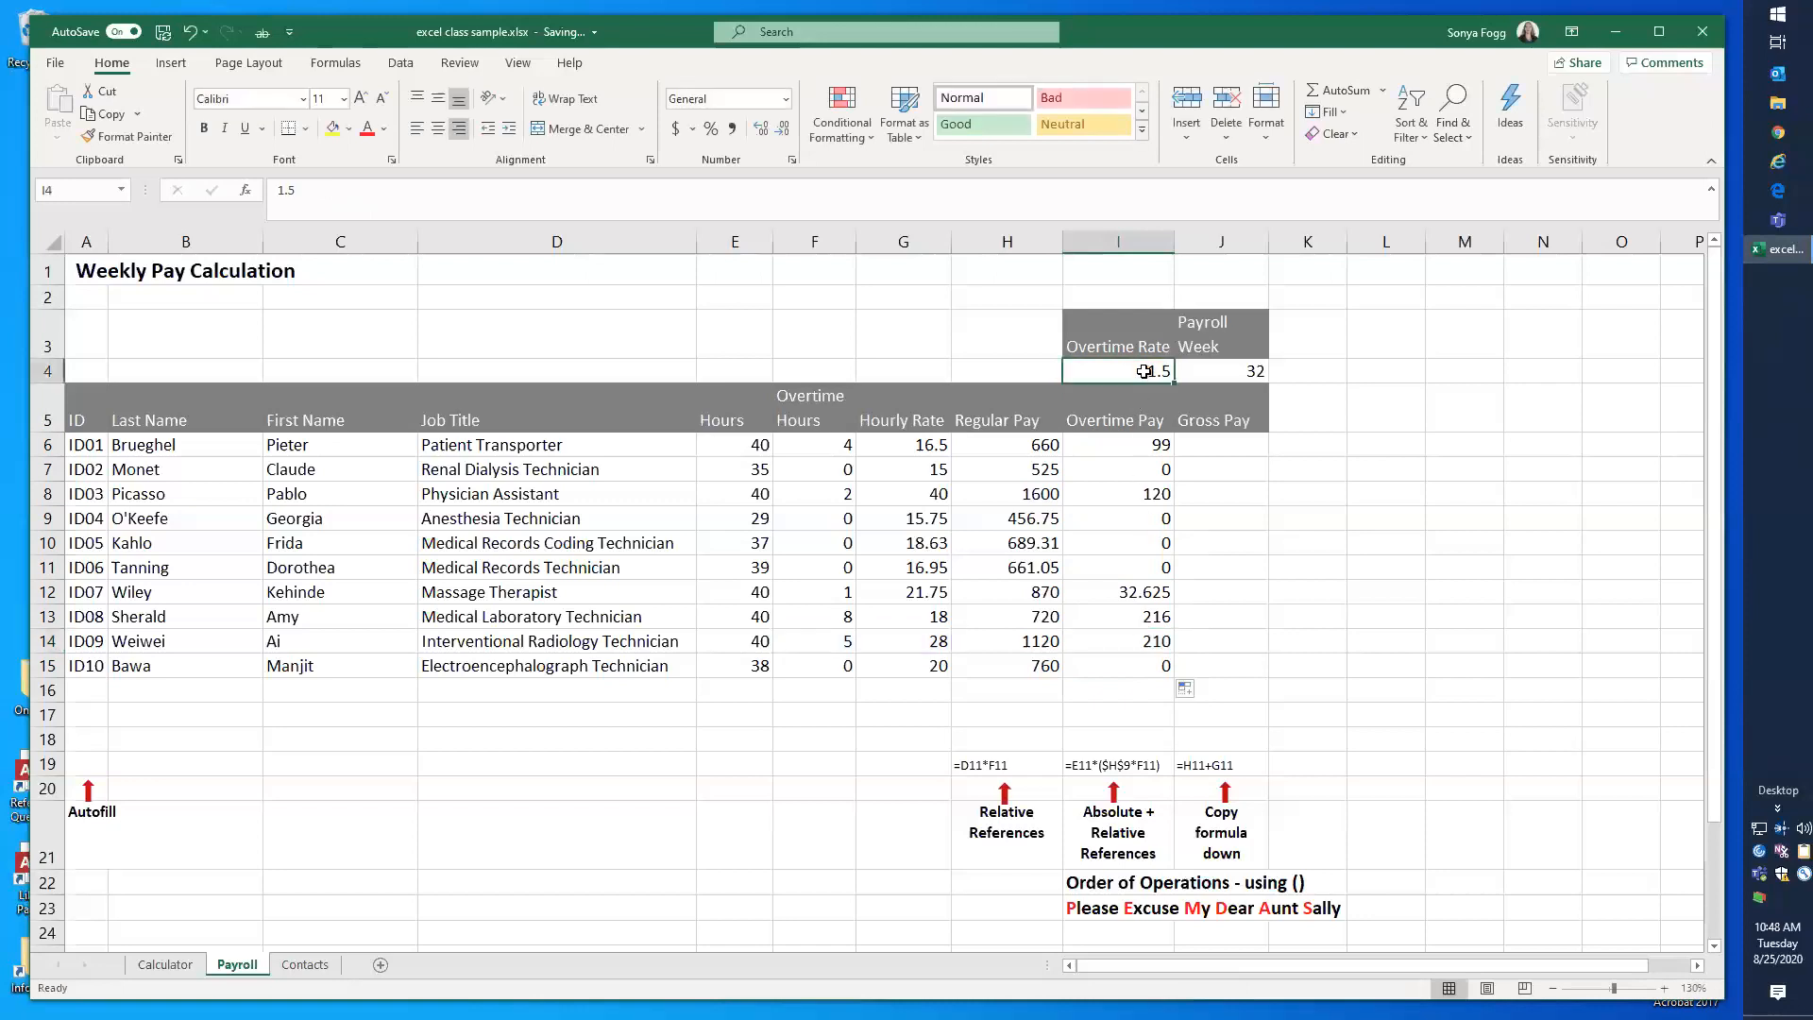
type("2")
key("Return")
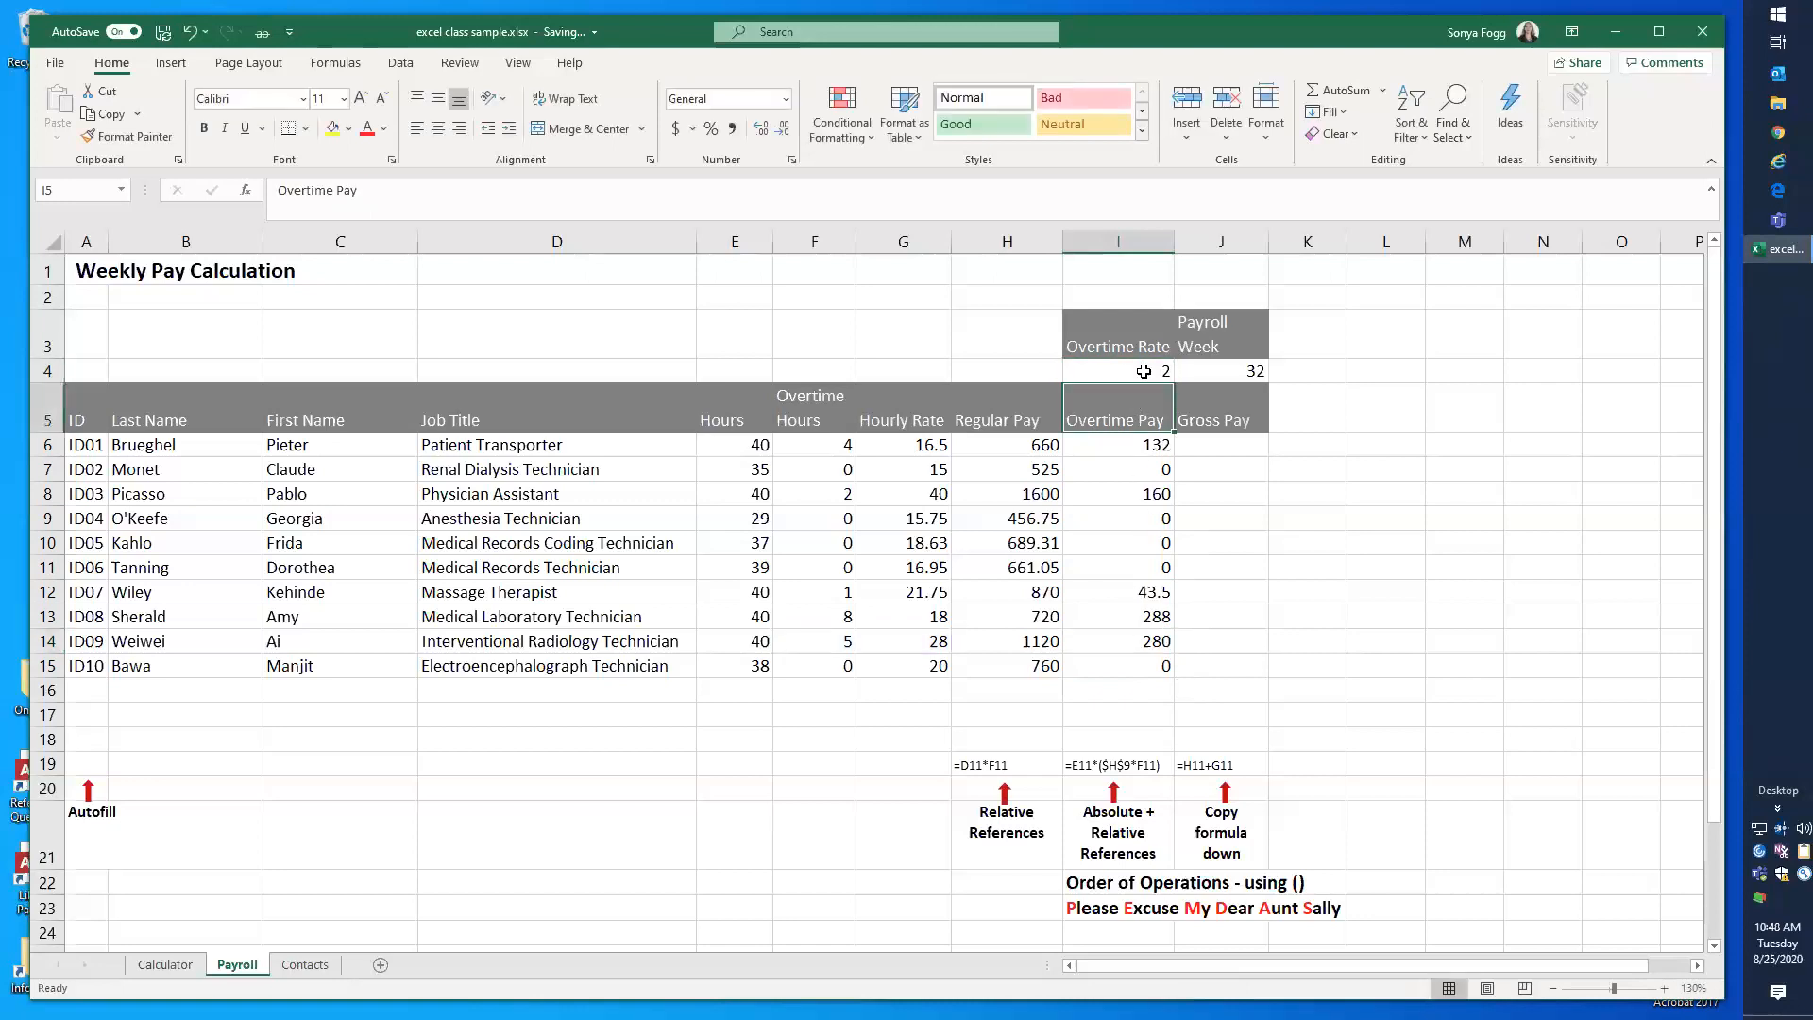
left_click(1144, 371)
type("1.5")
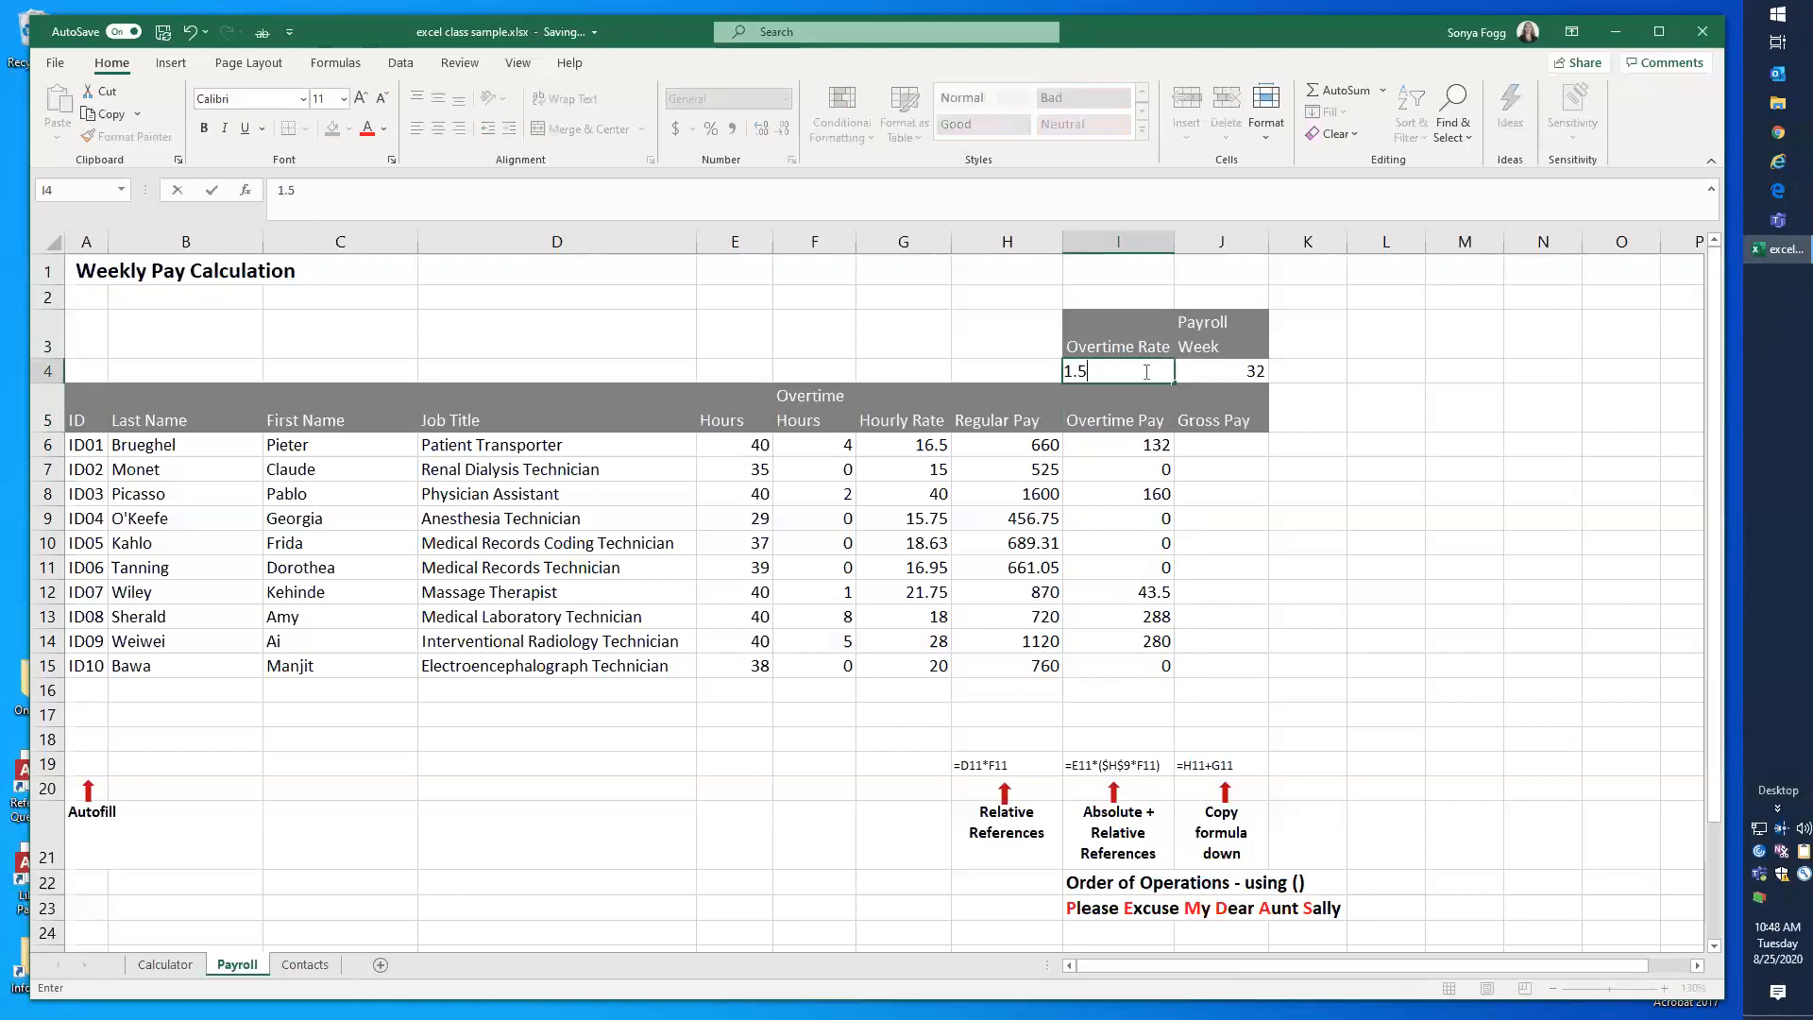
key("Return")
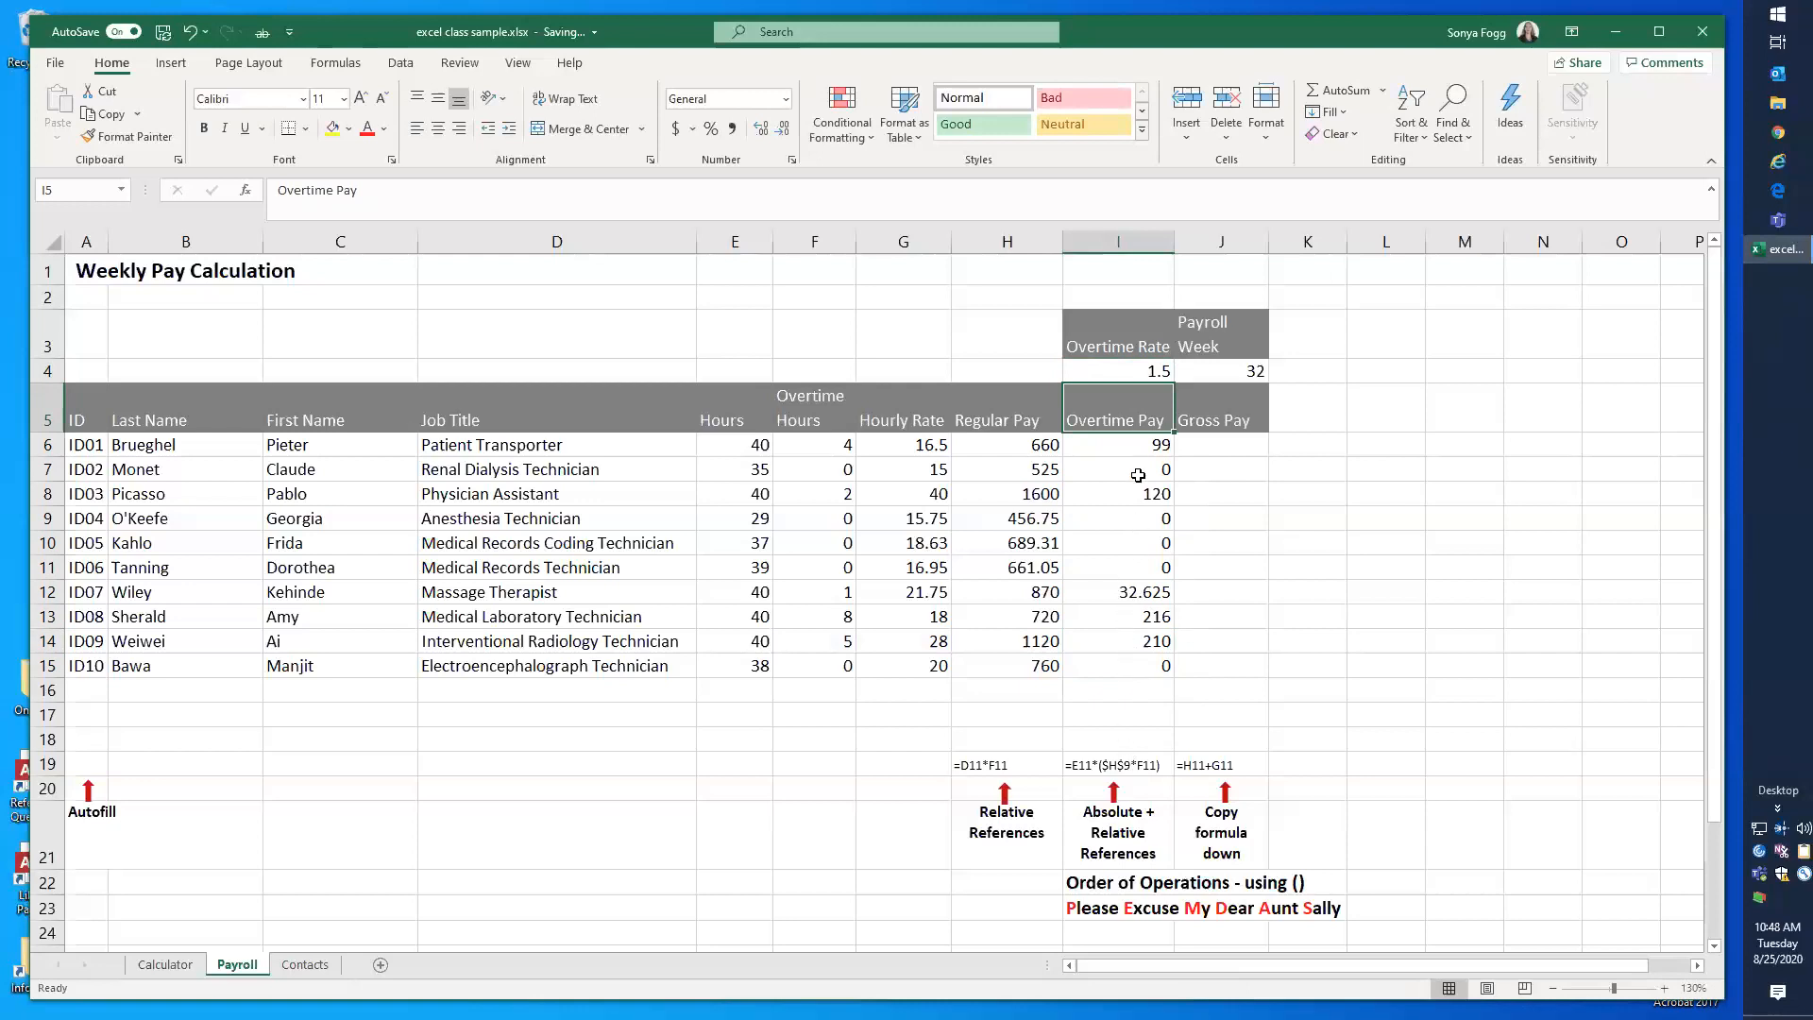
Step: Review the absolute reference in the I6 Overtime Pay formula and the Overtime Rate cell I4 it points to
left_click(1136, 444)
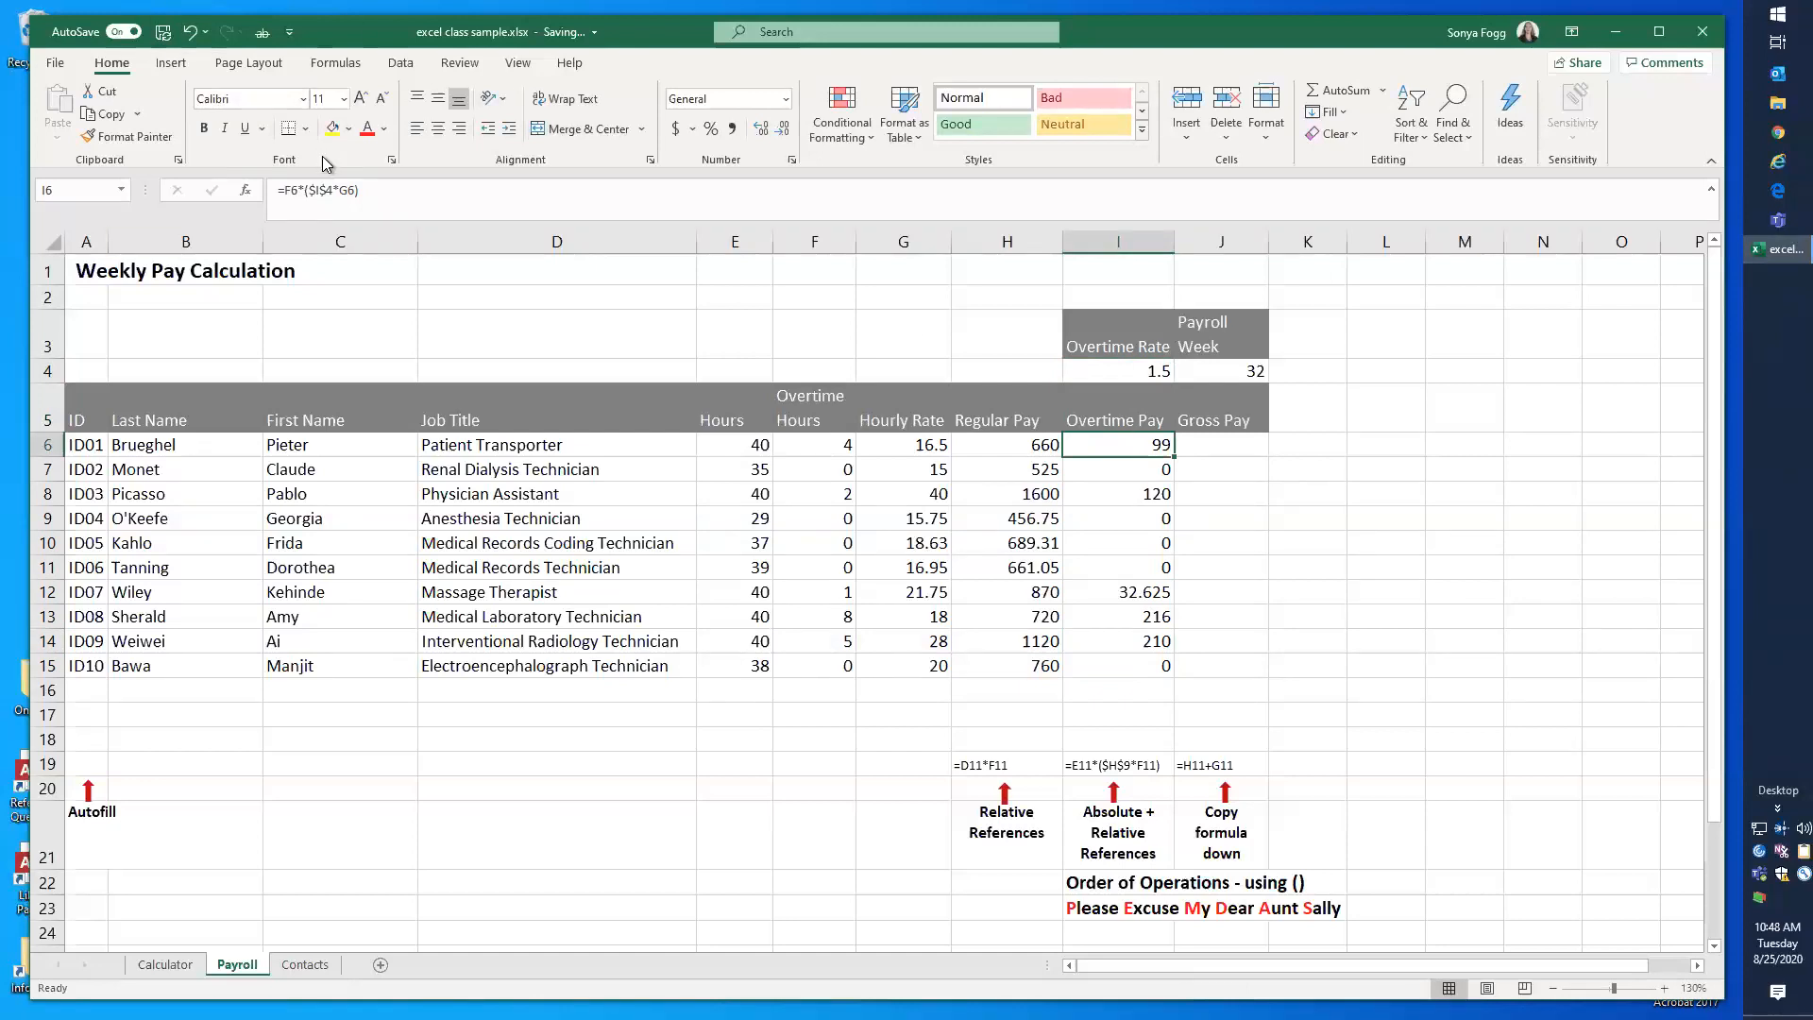
left_click(321, 190)
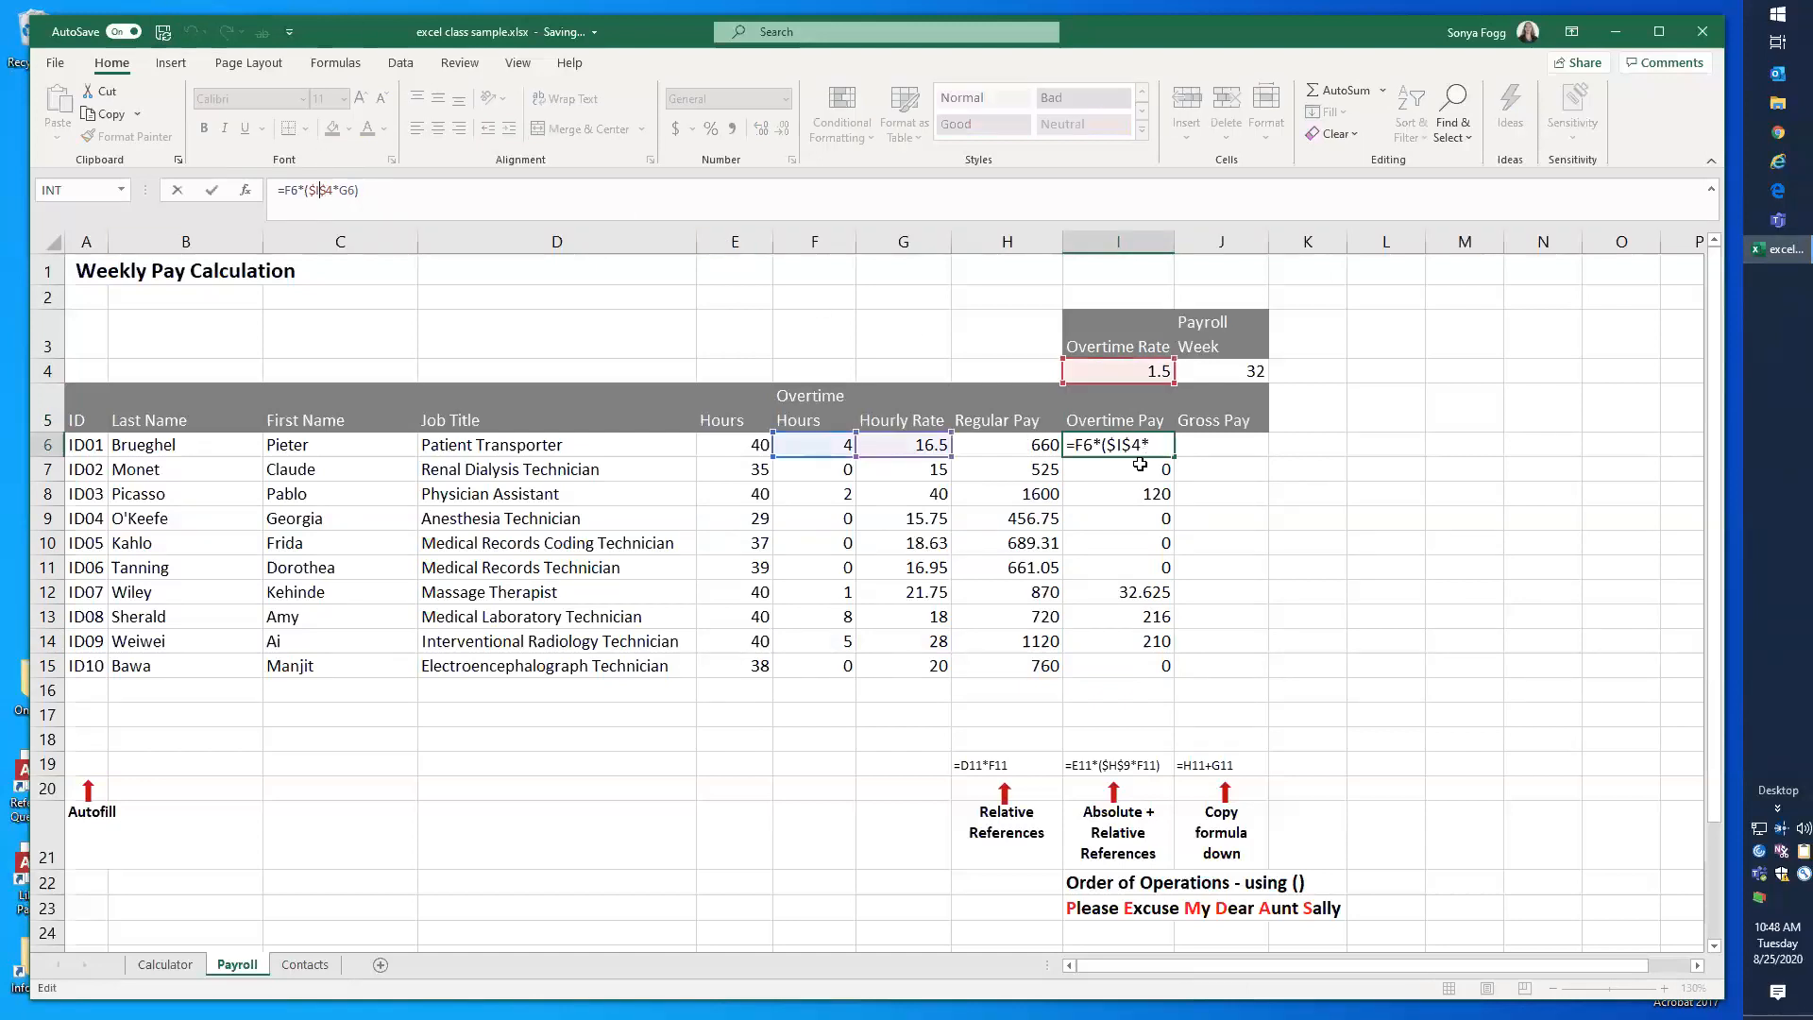
key("ctrl+Return")
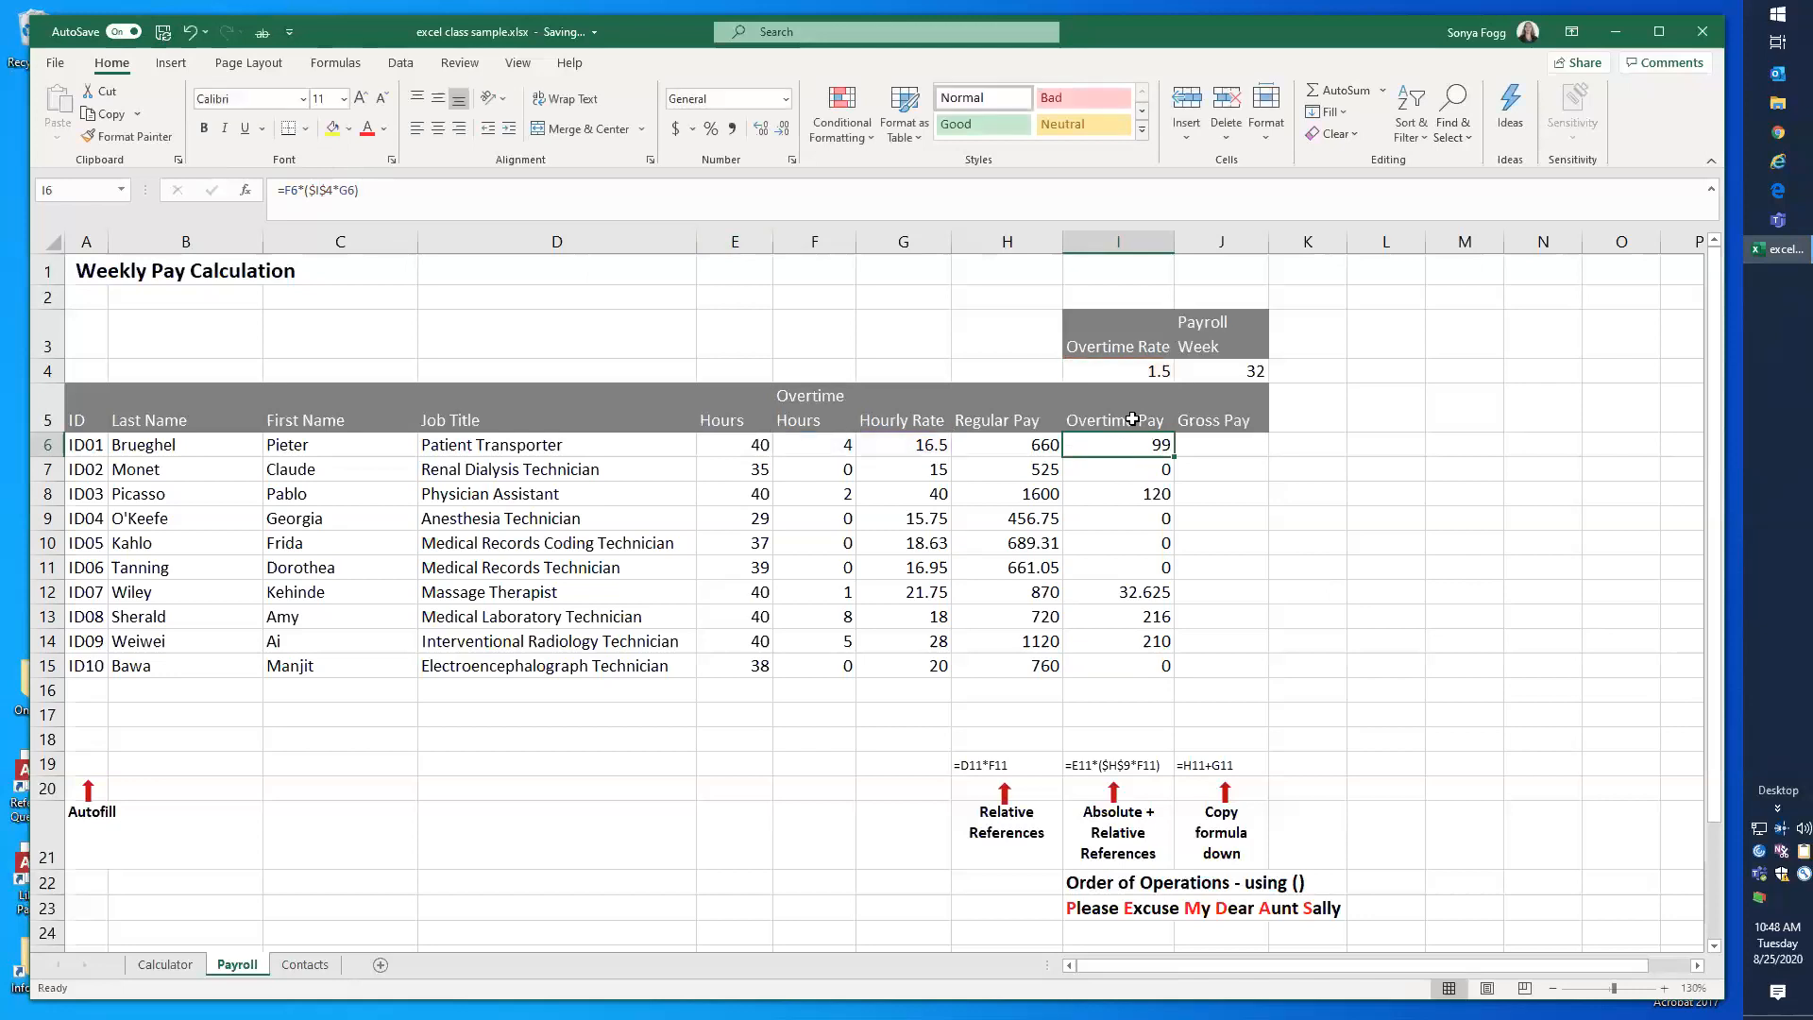
left_click(1134, 371)
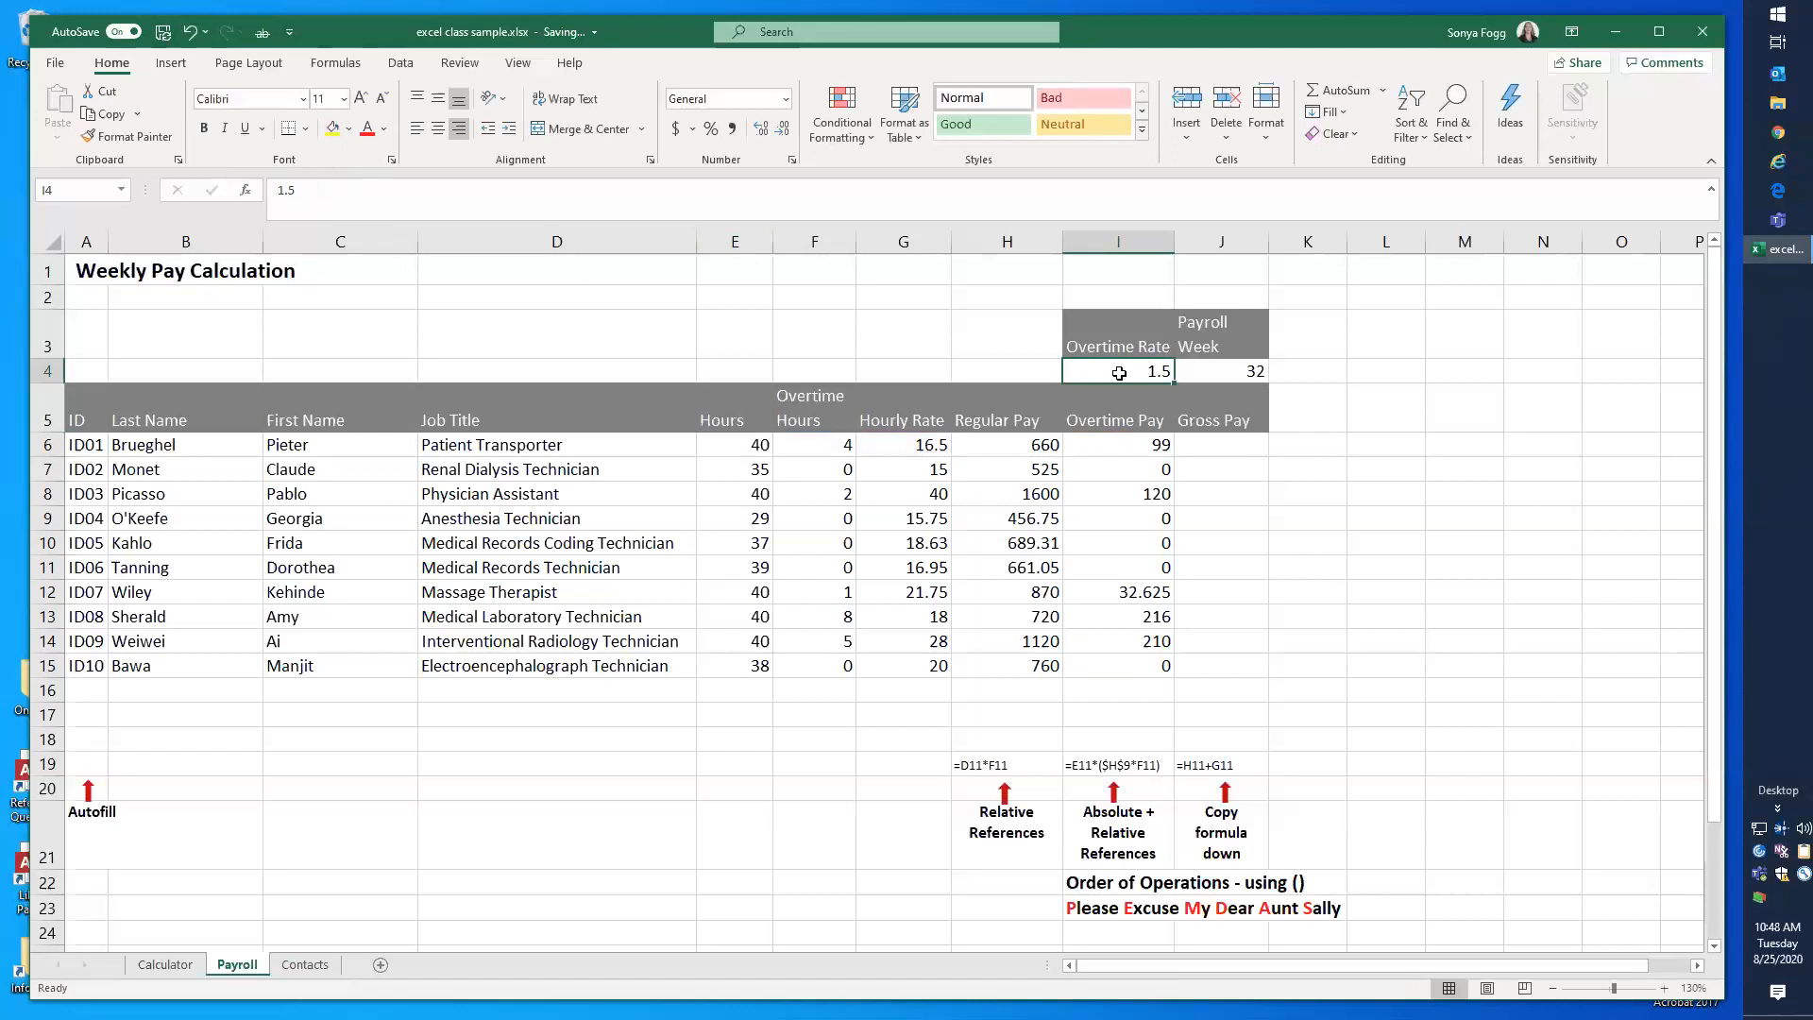
Step: Name the Overtime Rate cell I4 OTRate and use that name instead of $I$4 in the I6 formula
left_click(72, 187)
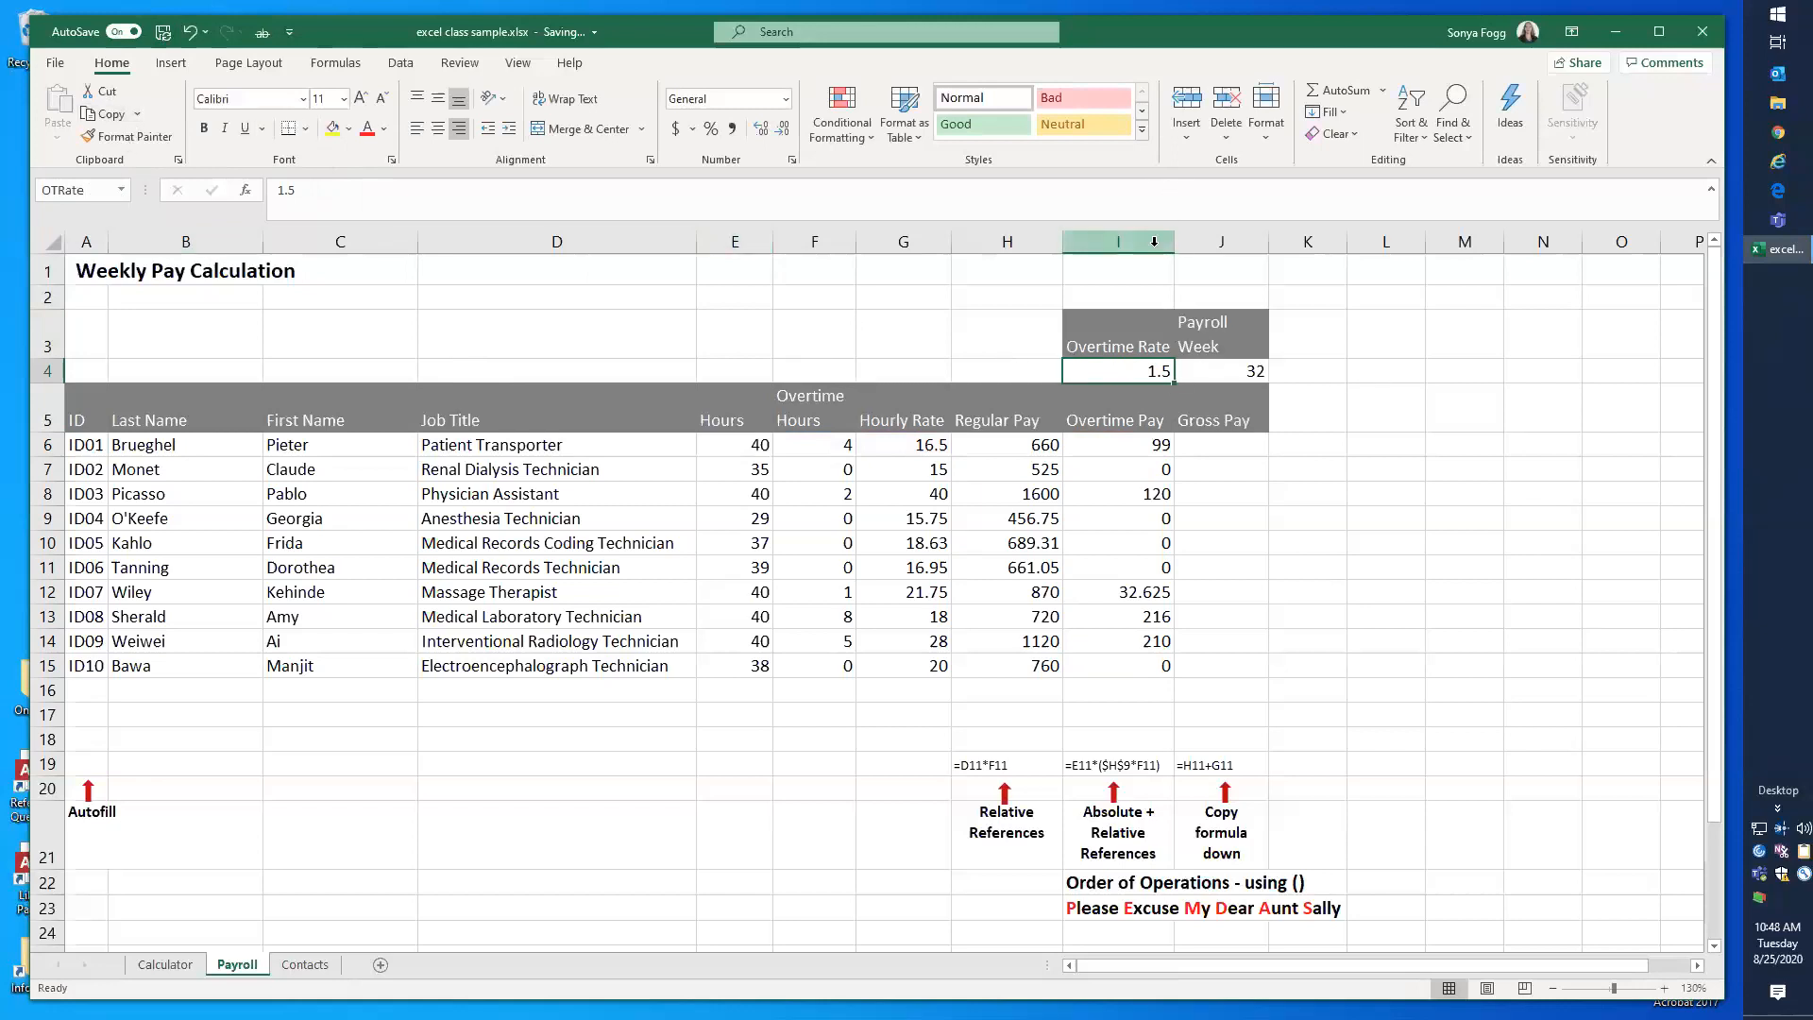
left_click(1093, 450)
left_click_drag(333, 189, 310, 191)
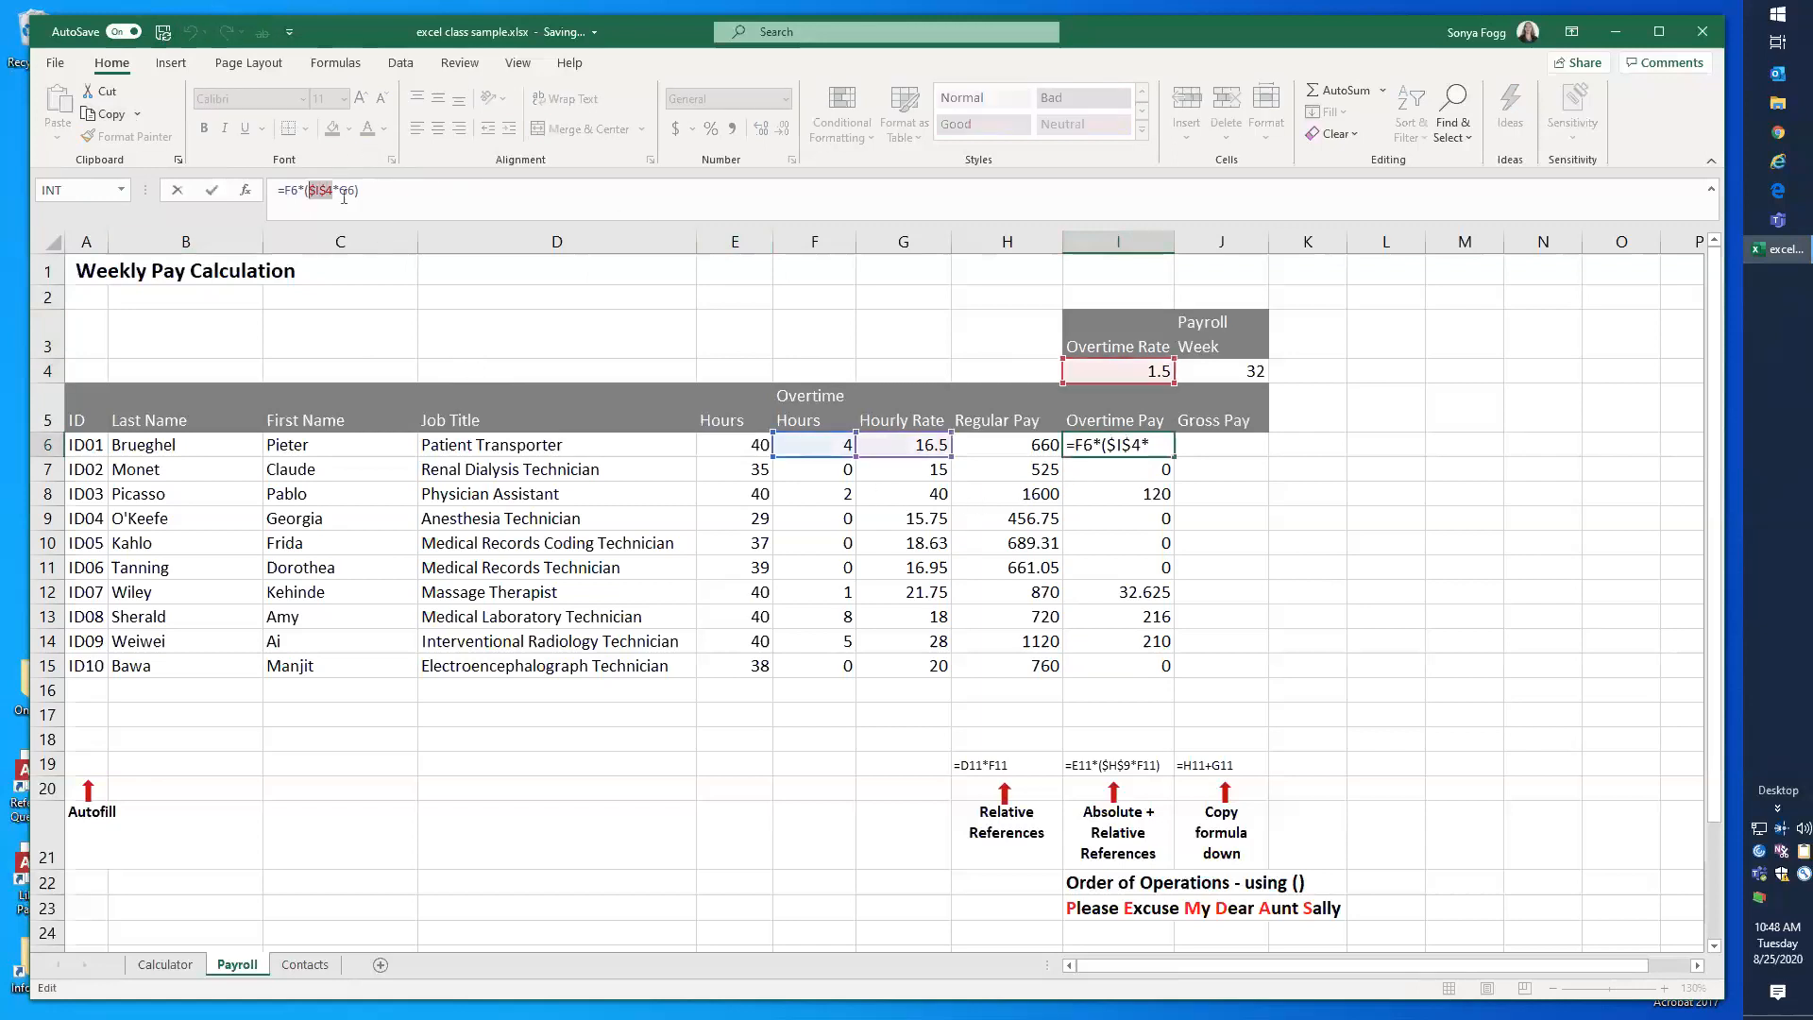
type("OTRate")
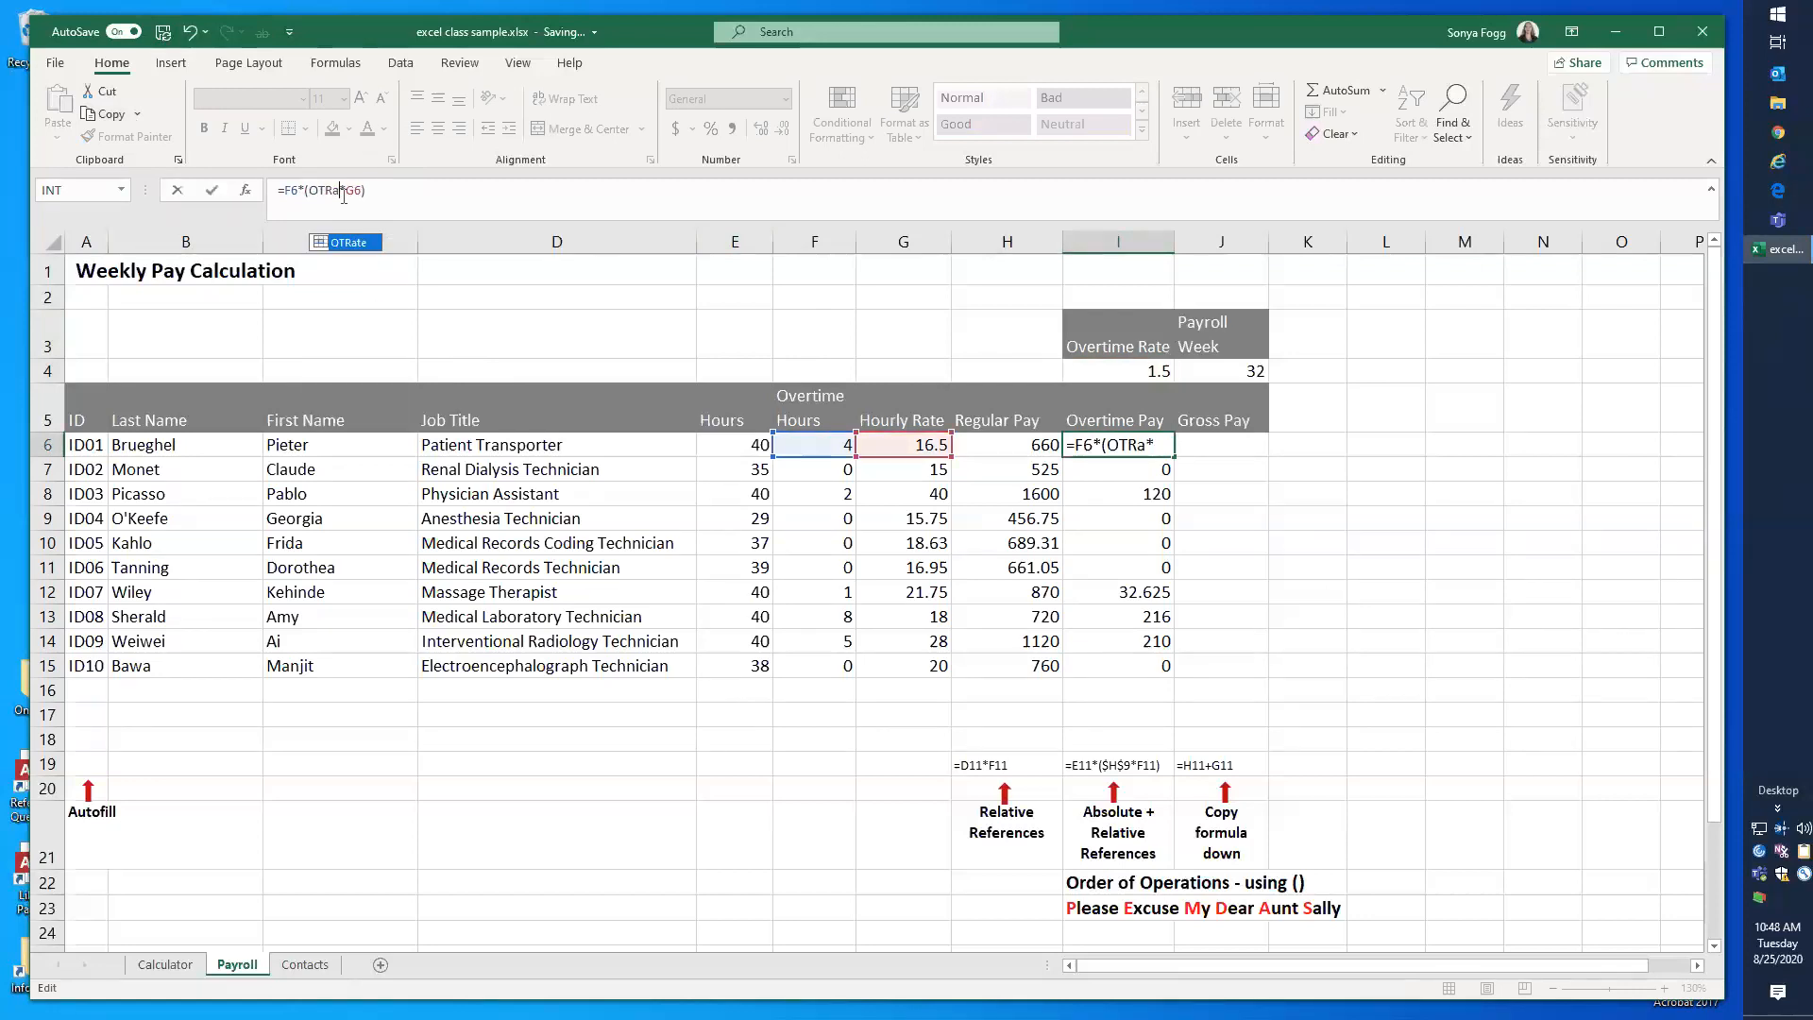
key("Return")
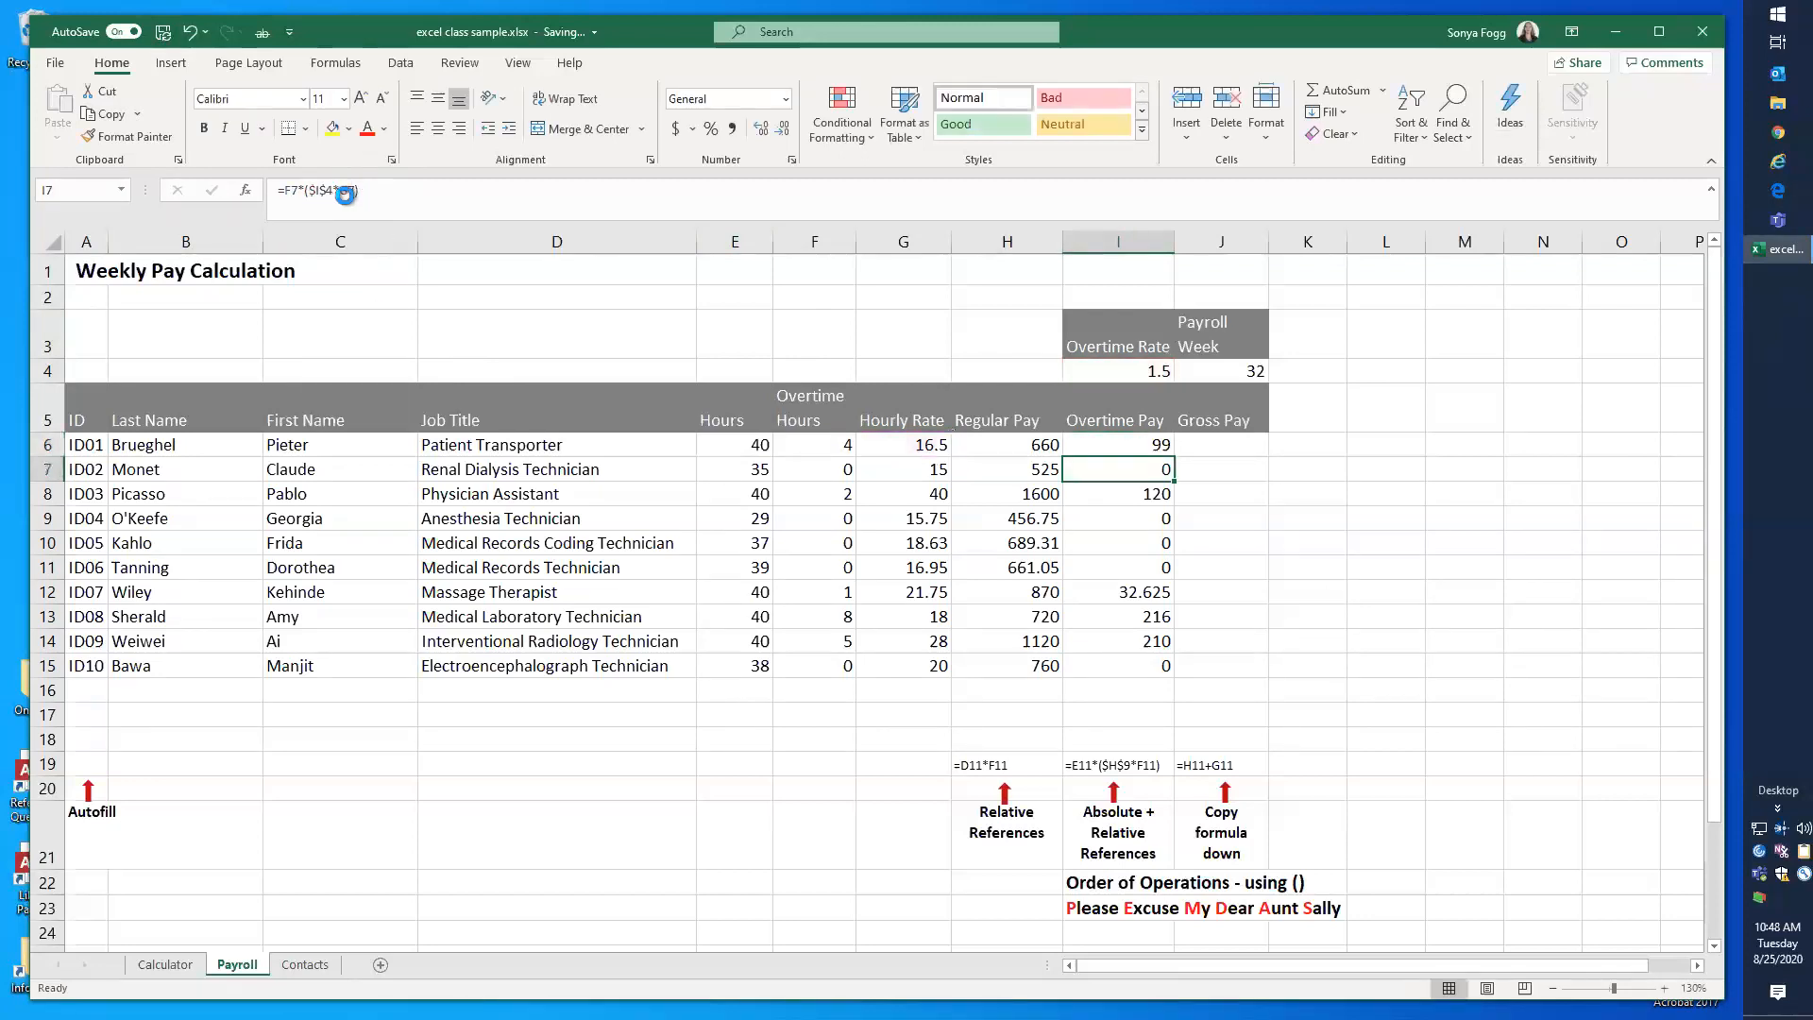
Step: Fill the OTRate formula from I6 down through I15 and check the references in the copied formula in I15
left_click(1163, 445)
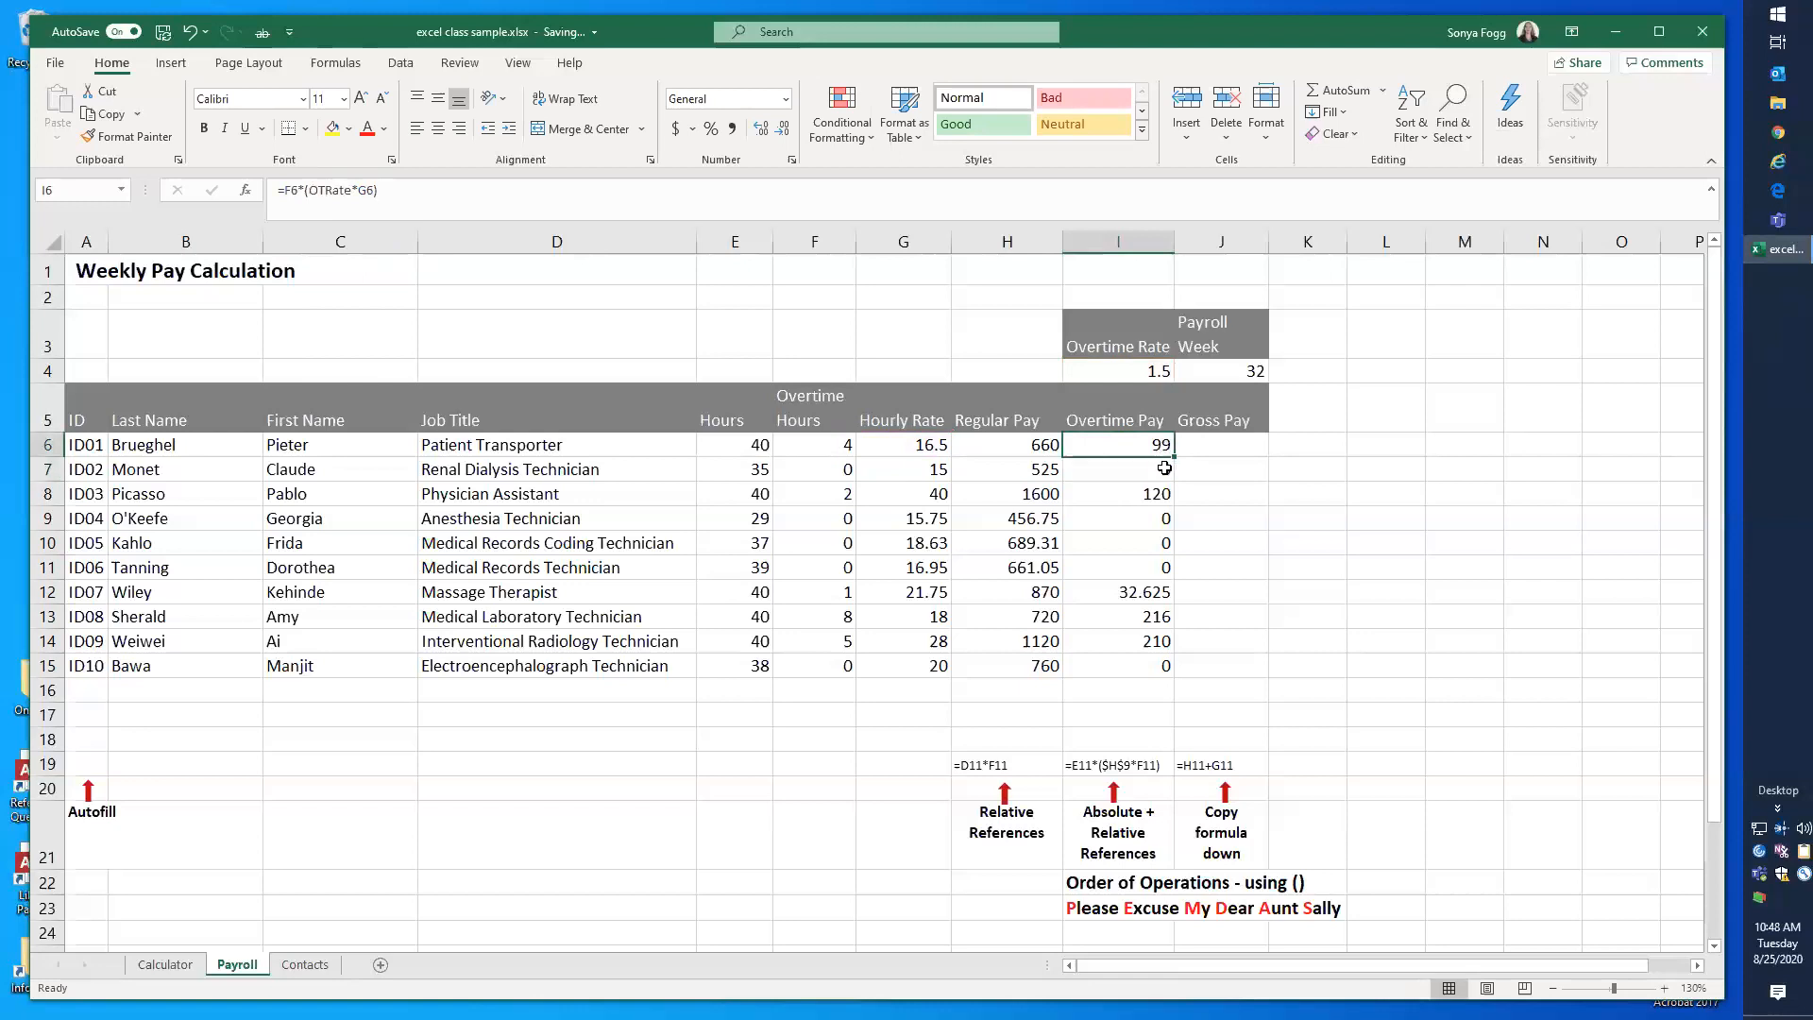
left_click_drag(1173, 459, 1145, 667)
left_click(1144, 664)
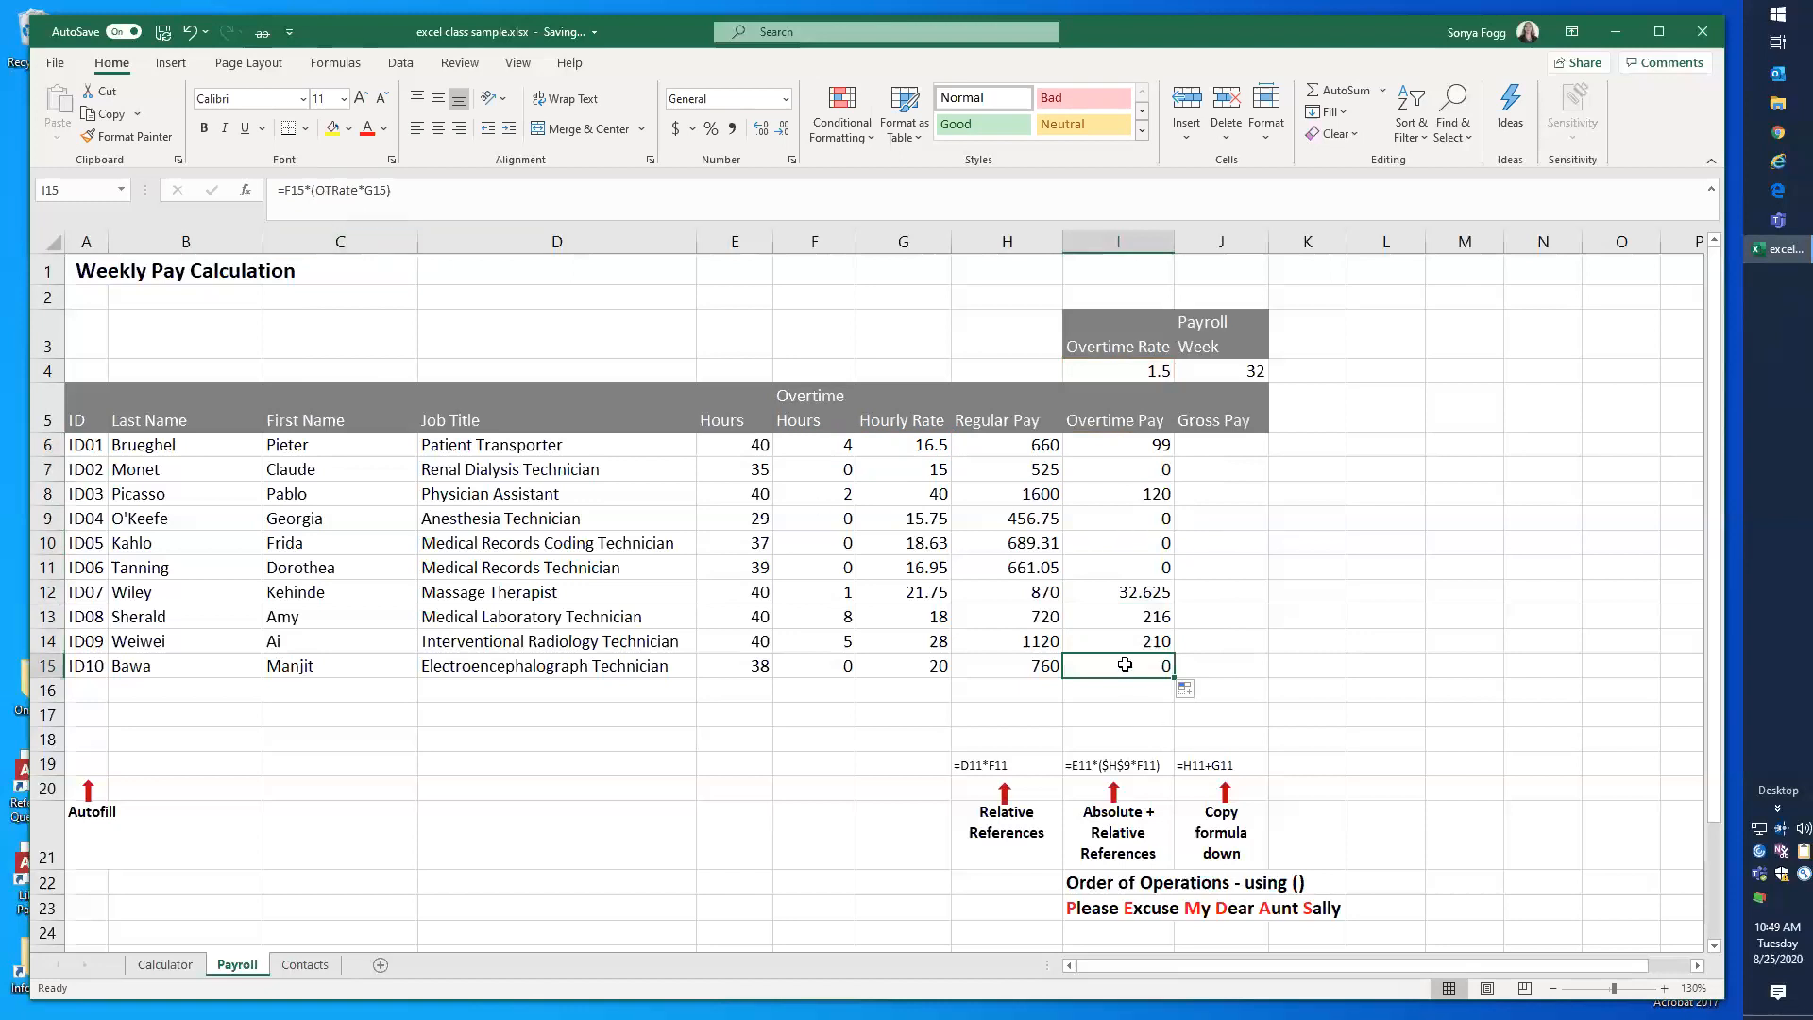
left_click(325, 191)
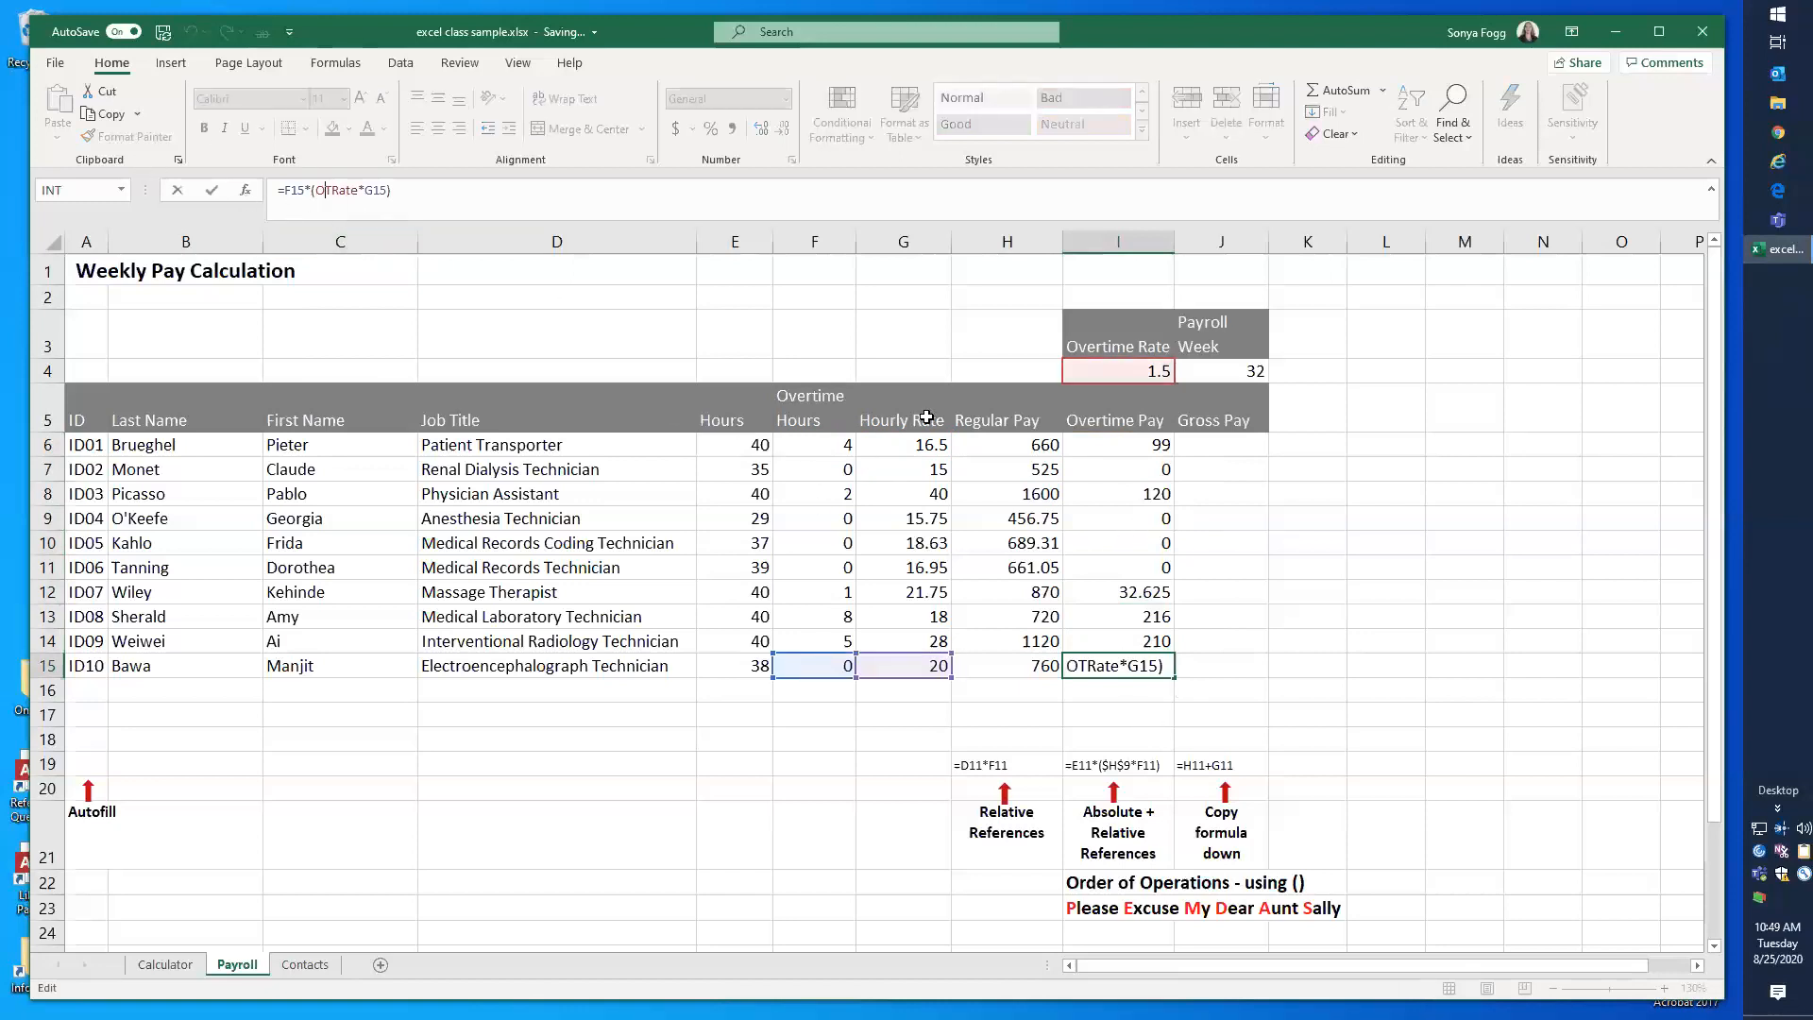
left_click(1088, 667)
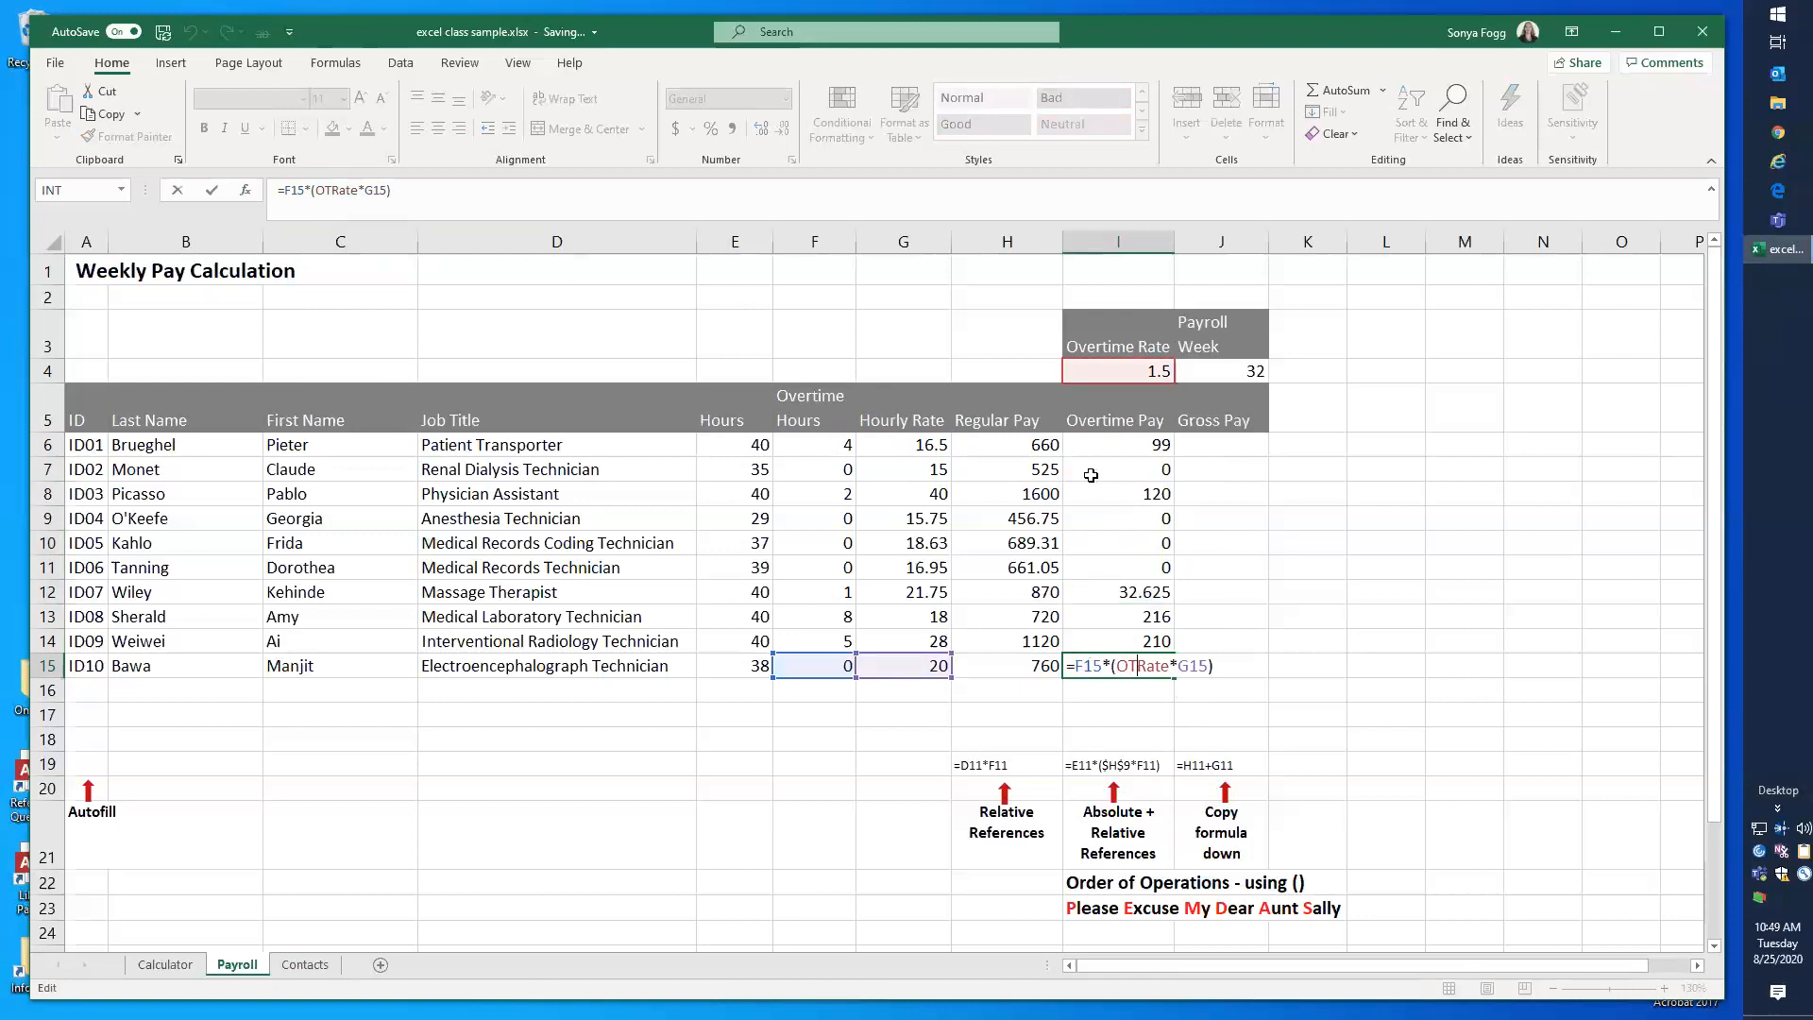
key("Return")
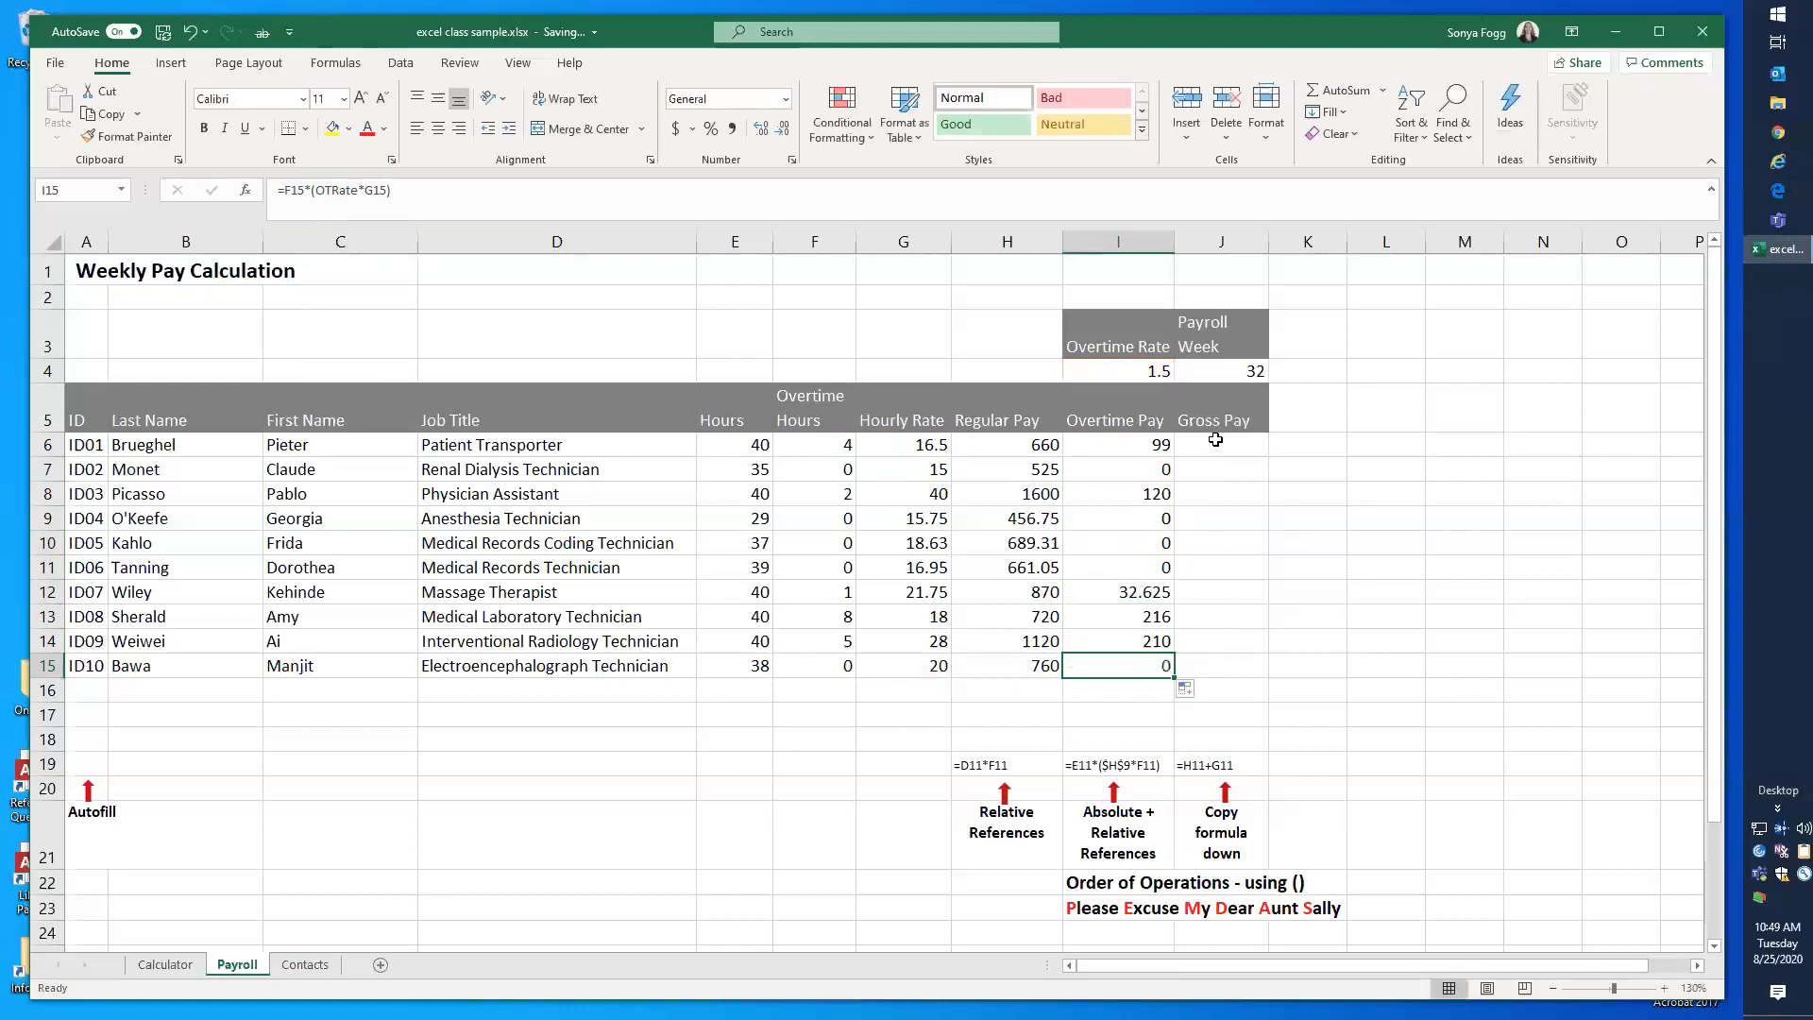
left_click(1205, 446)
left_click_drag(908, 444, 910, 649)
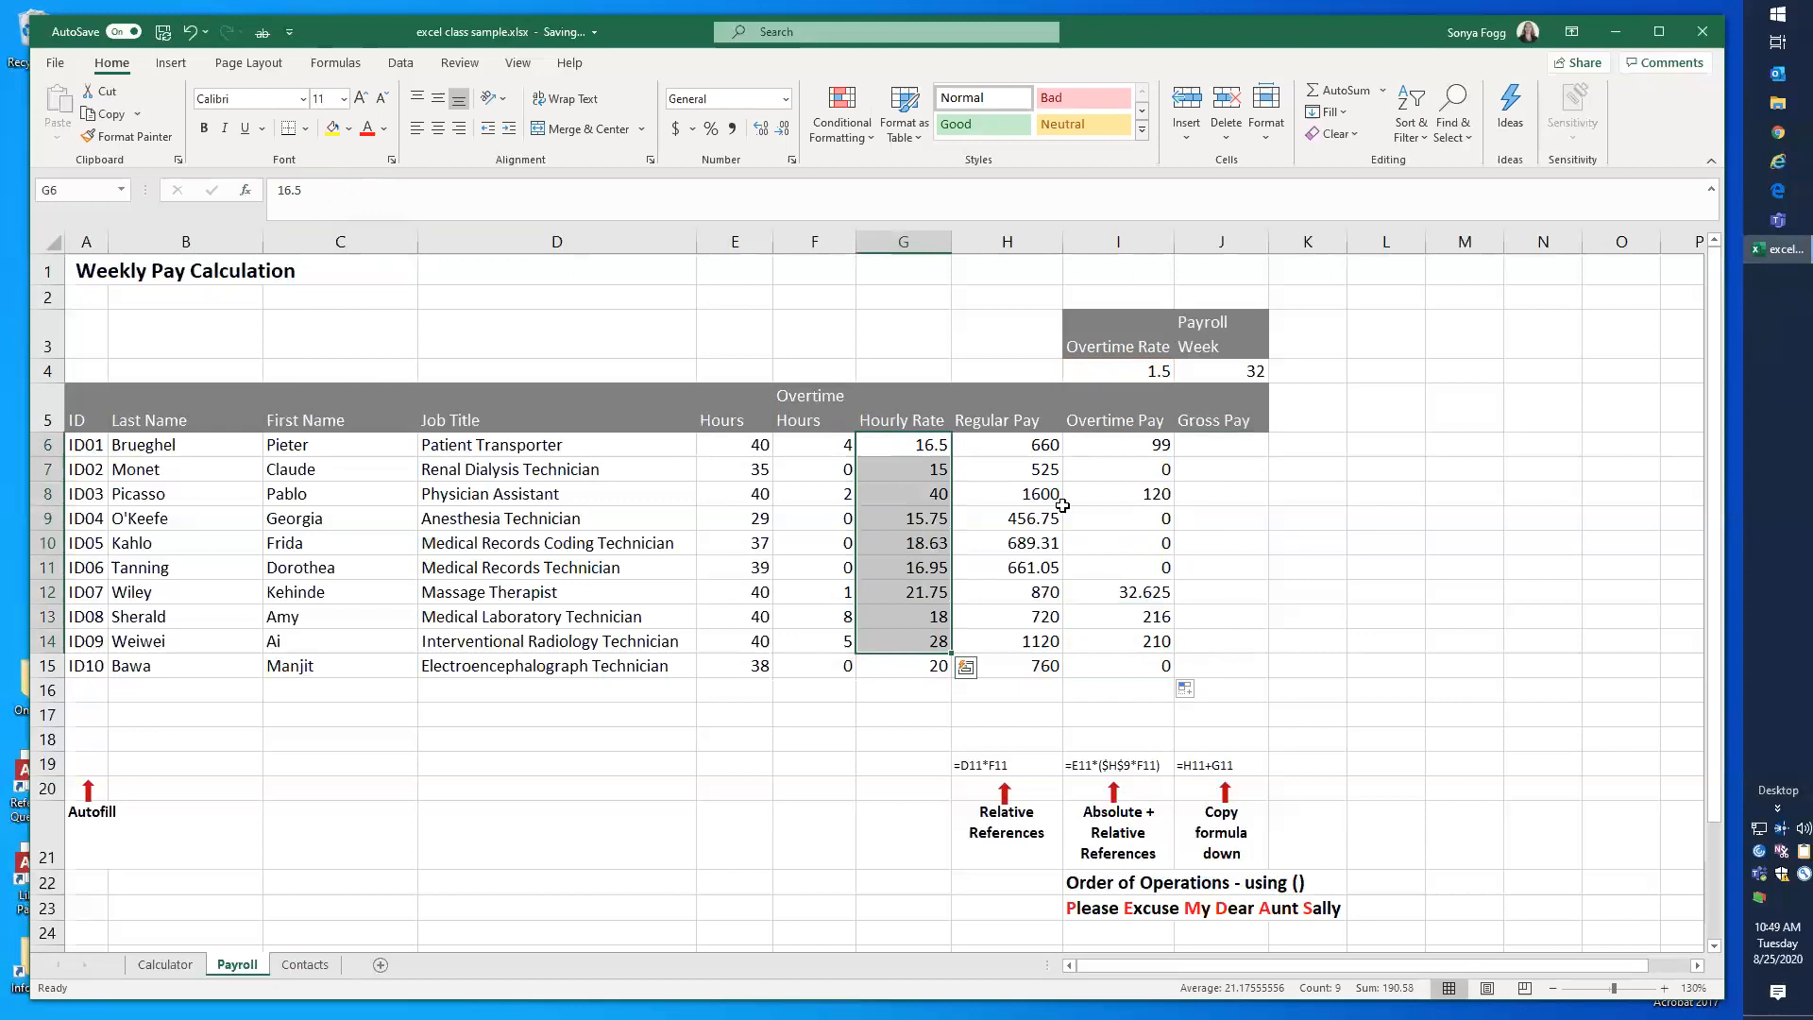
left_click(1158, 513)
Step: Name the Regular Pay range H6:H15 RegPay
left_click_drag(1034, 443, 1029, 668)
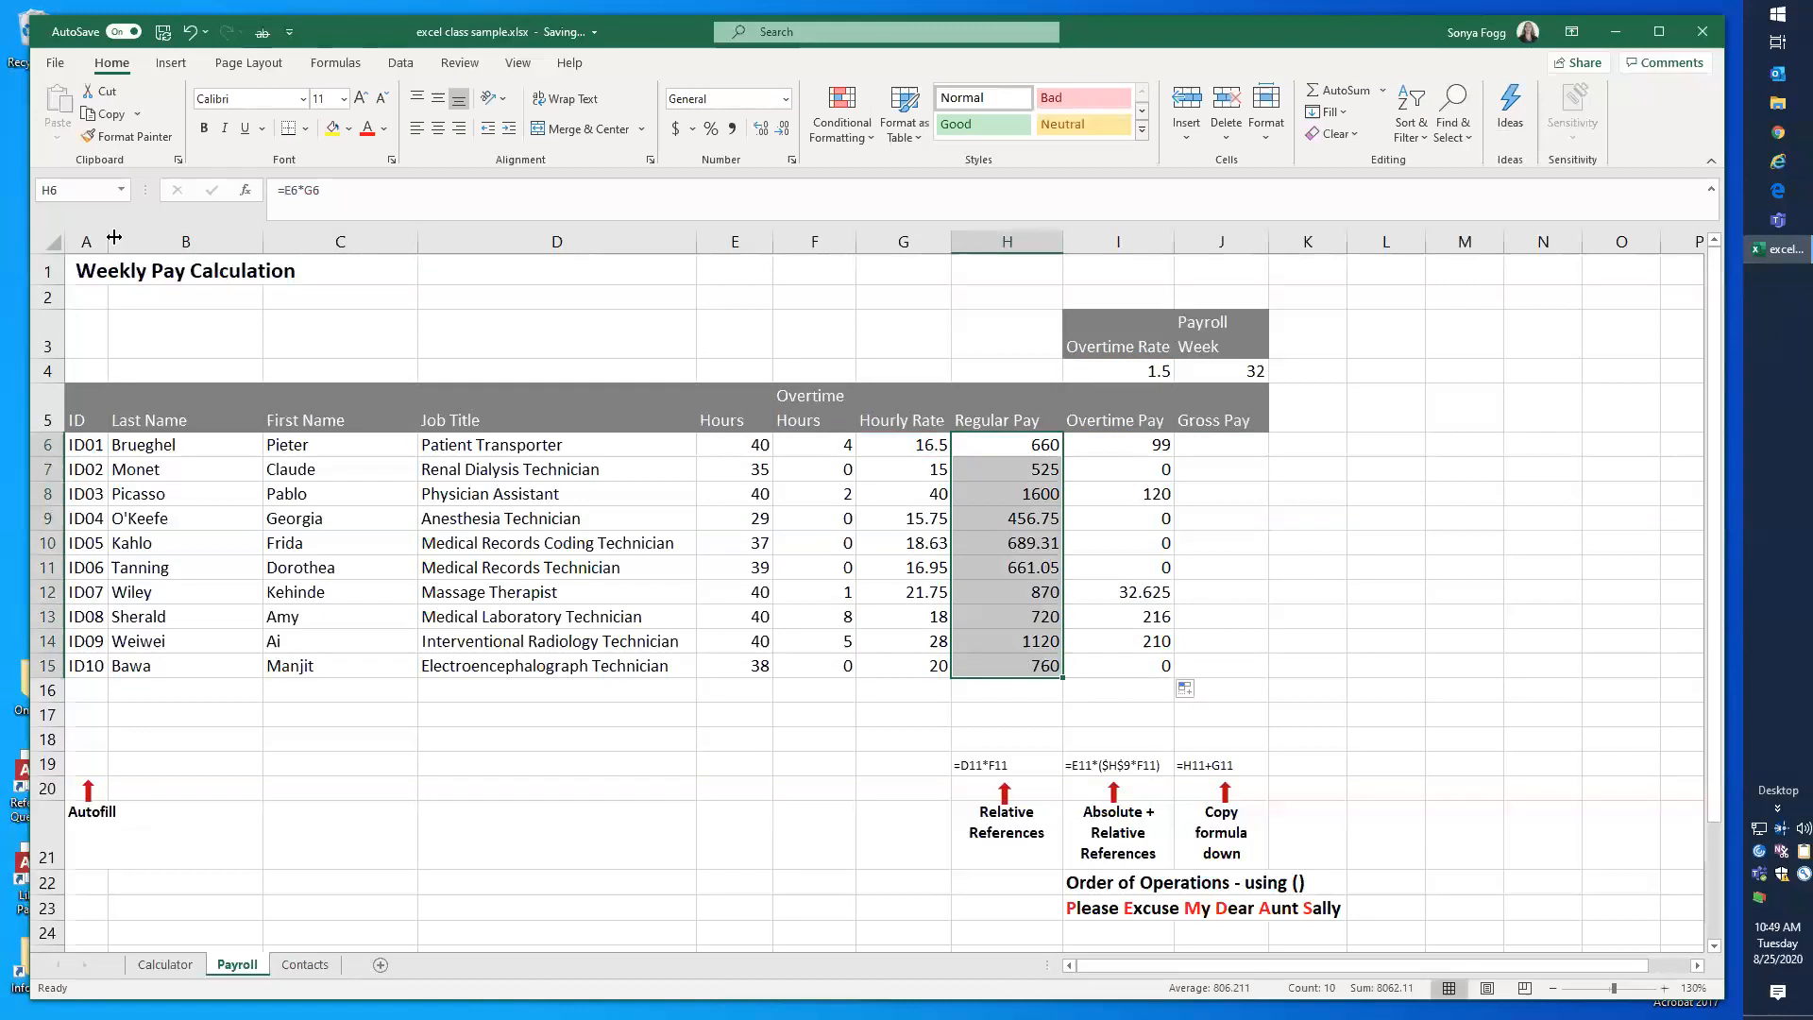
left_click(70, 188)
type("RegPay")
key("Return")
Step: Name the Overtime Pay range I6:I15 OTPay
left_click_drag(1096, 445, 1094, 675)
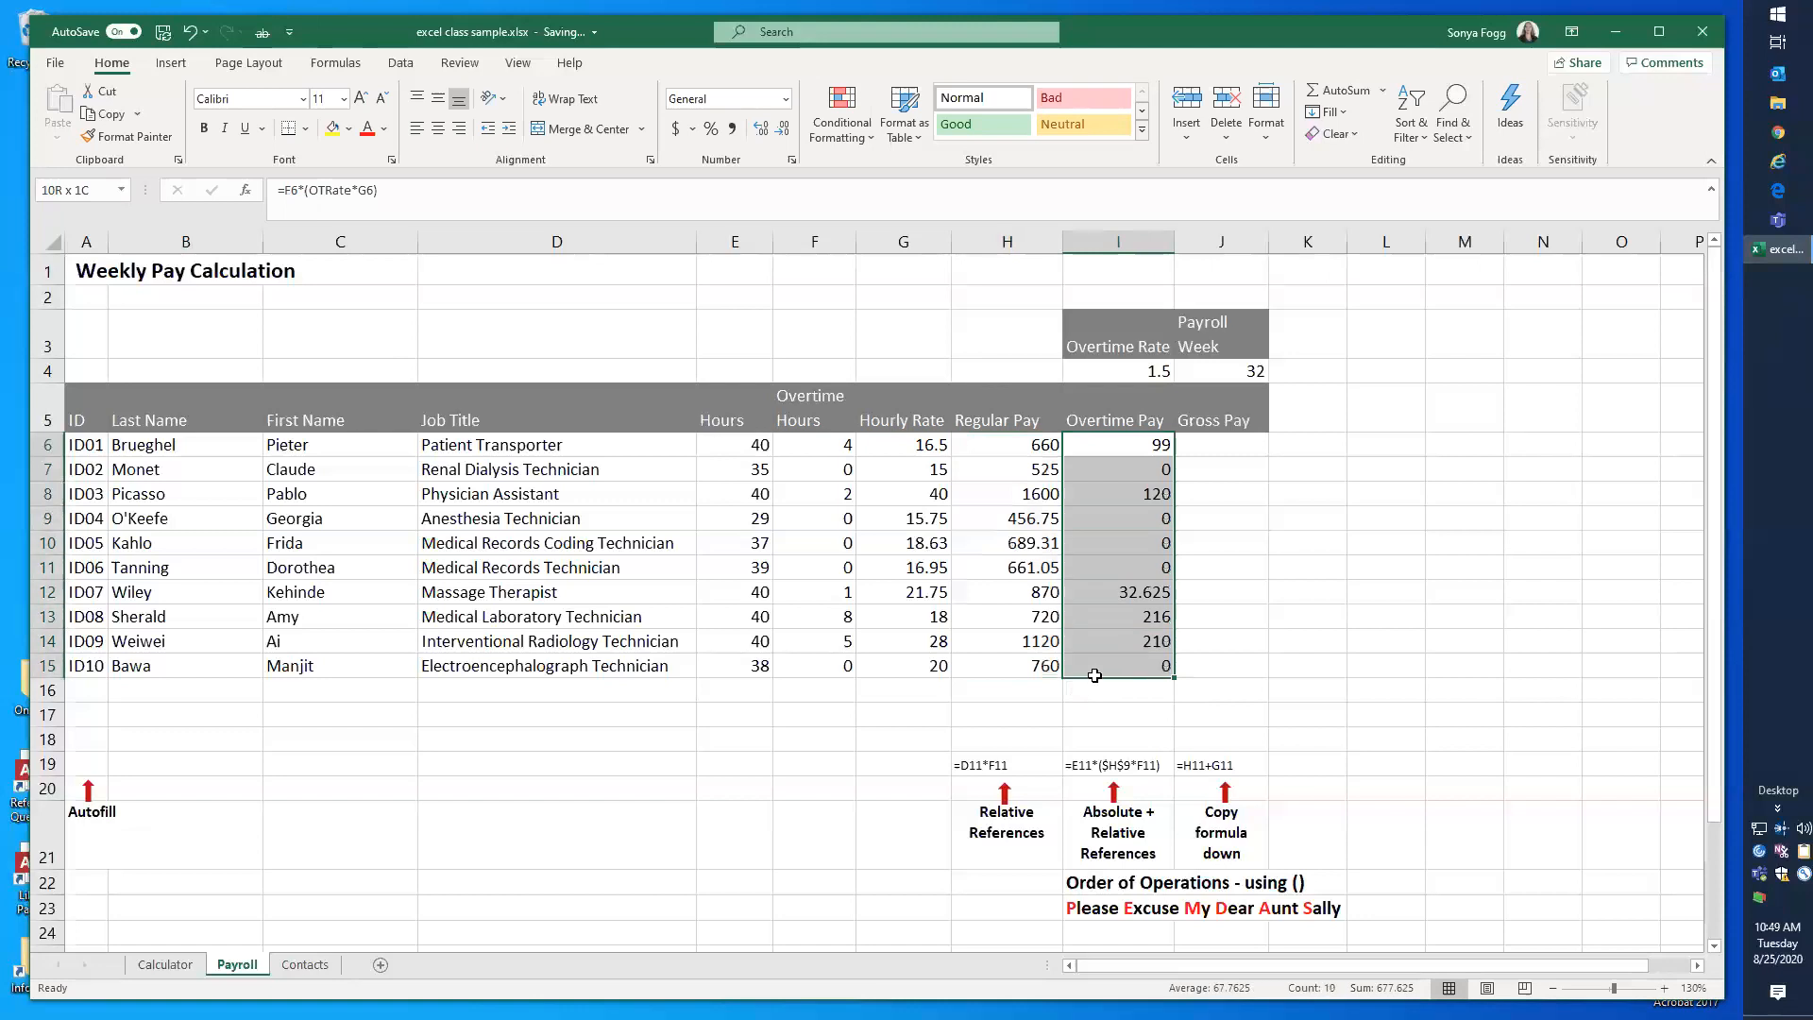
left_click(43, 189)
key("Return")
Step: Enter the Gross Pay formula =H6+I6 in J6 to add regular and overtime pay
left_click(1235, 448)
type("=")
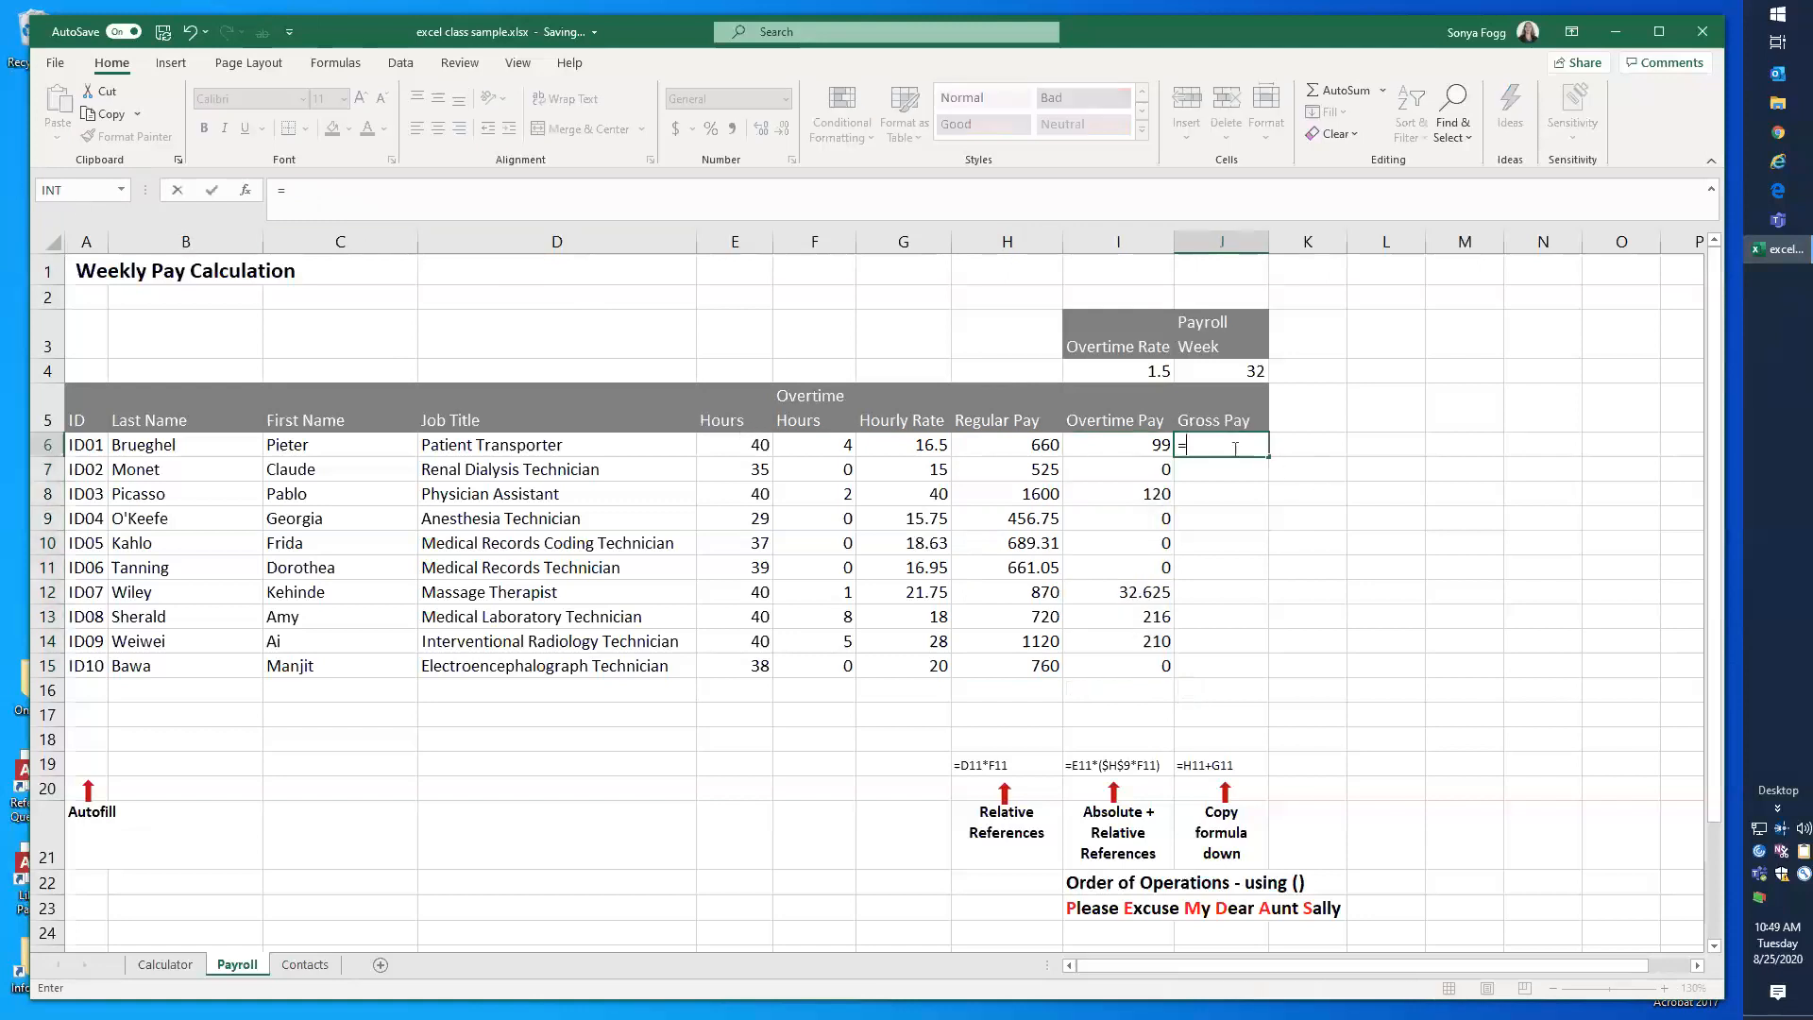
left_click(998, 447)
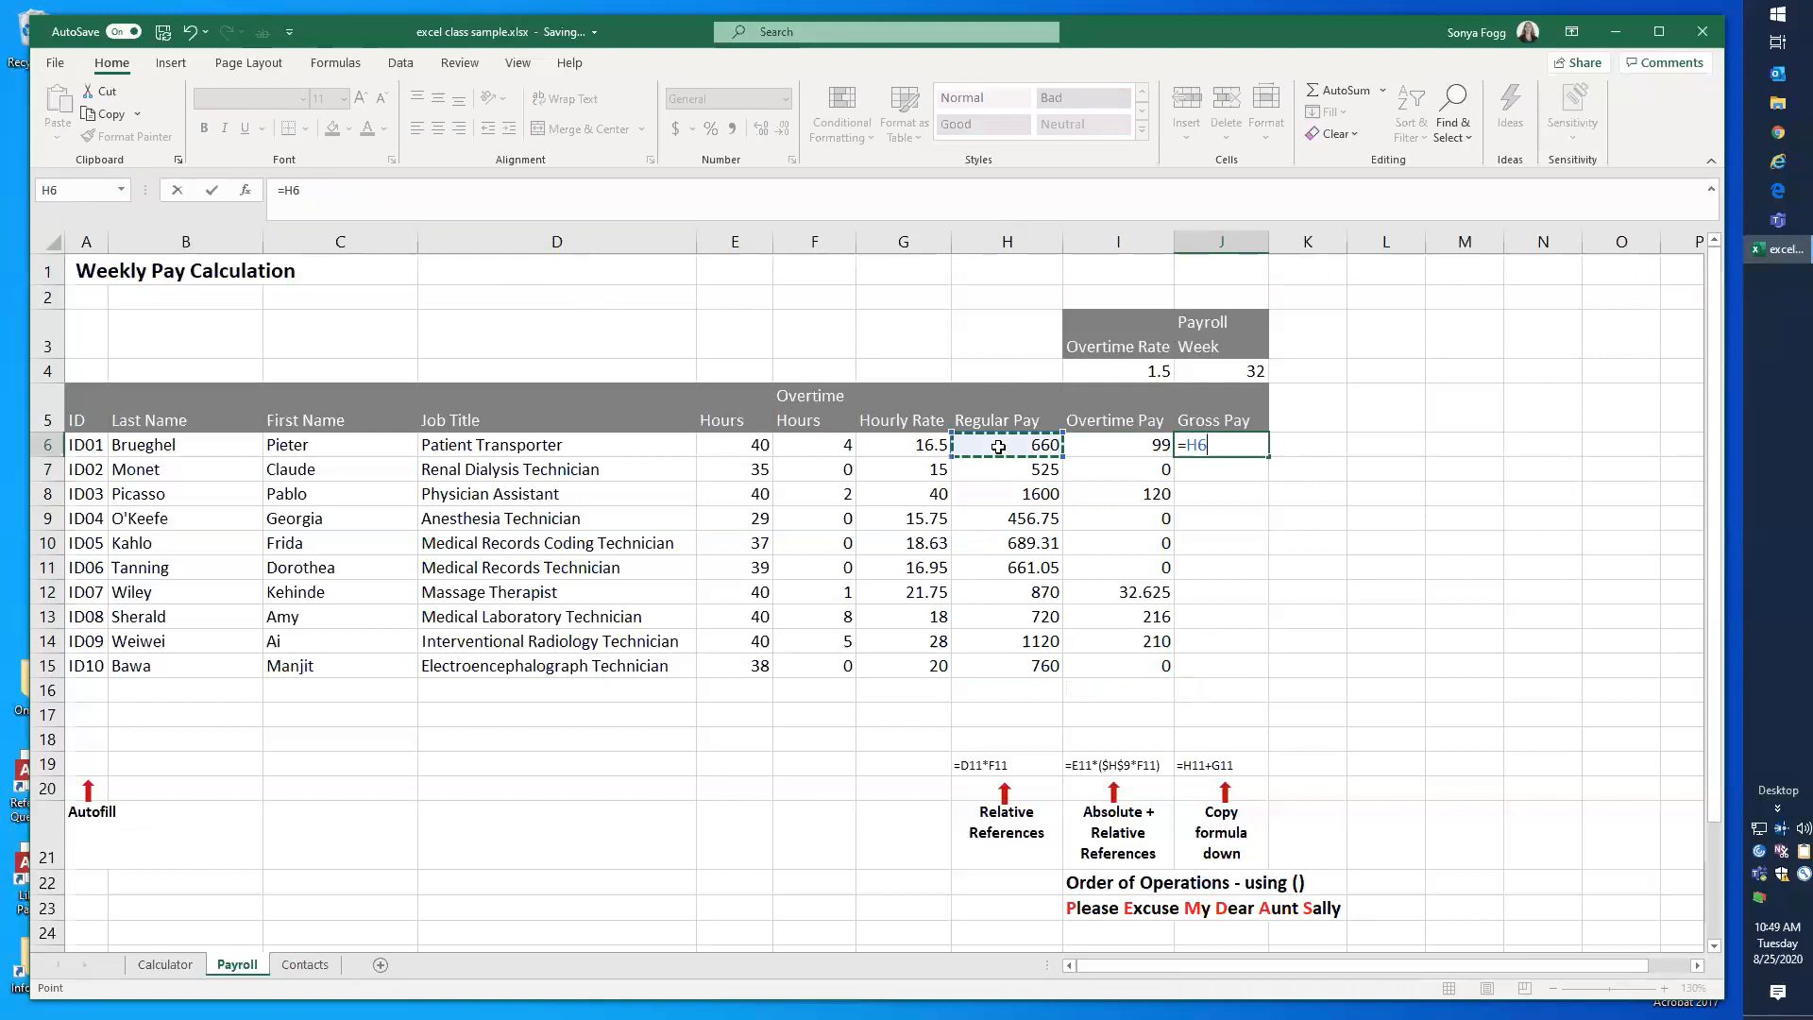
type("+")
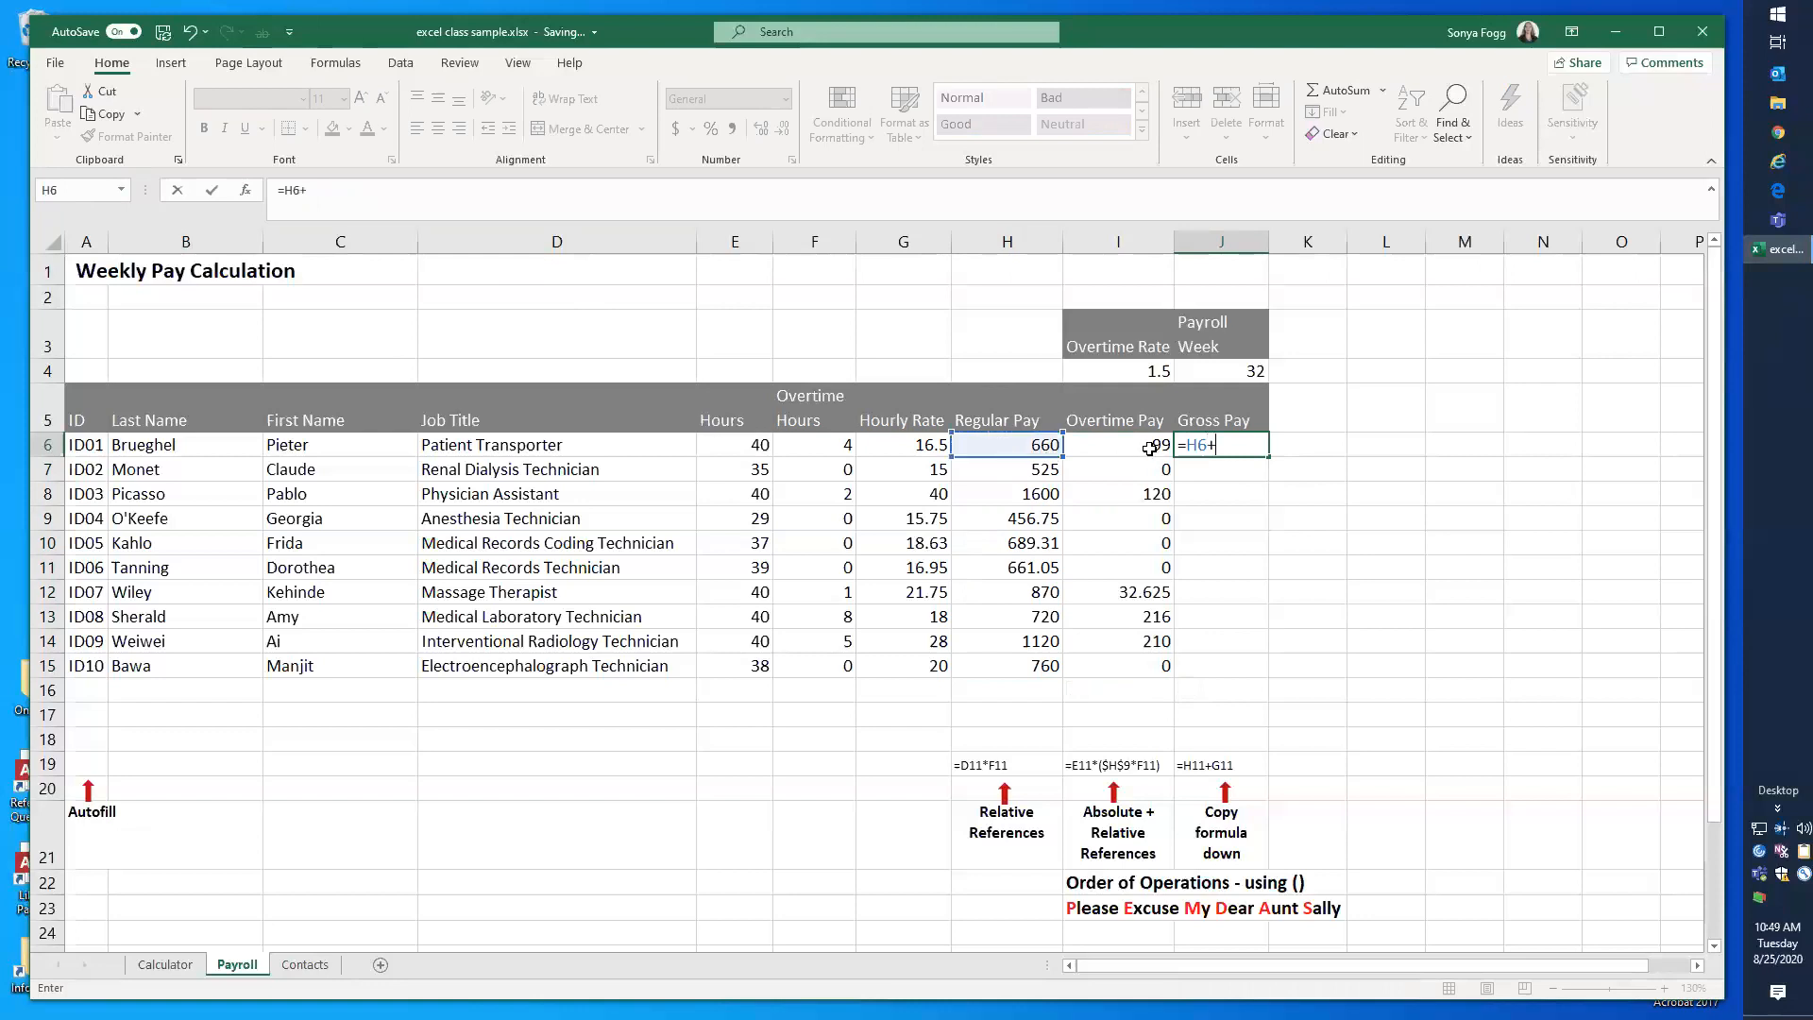
left_click(1150, 448)
key("Return")
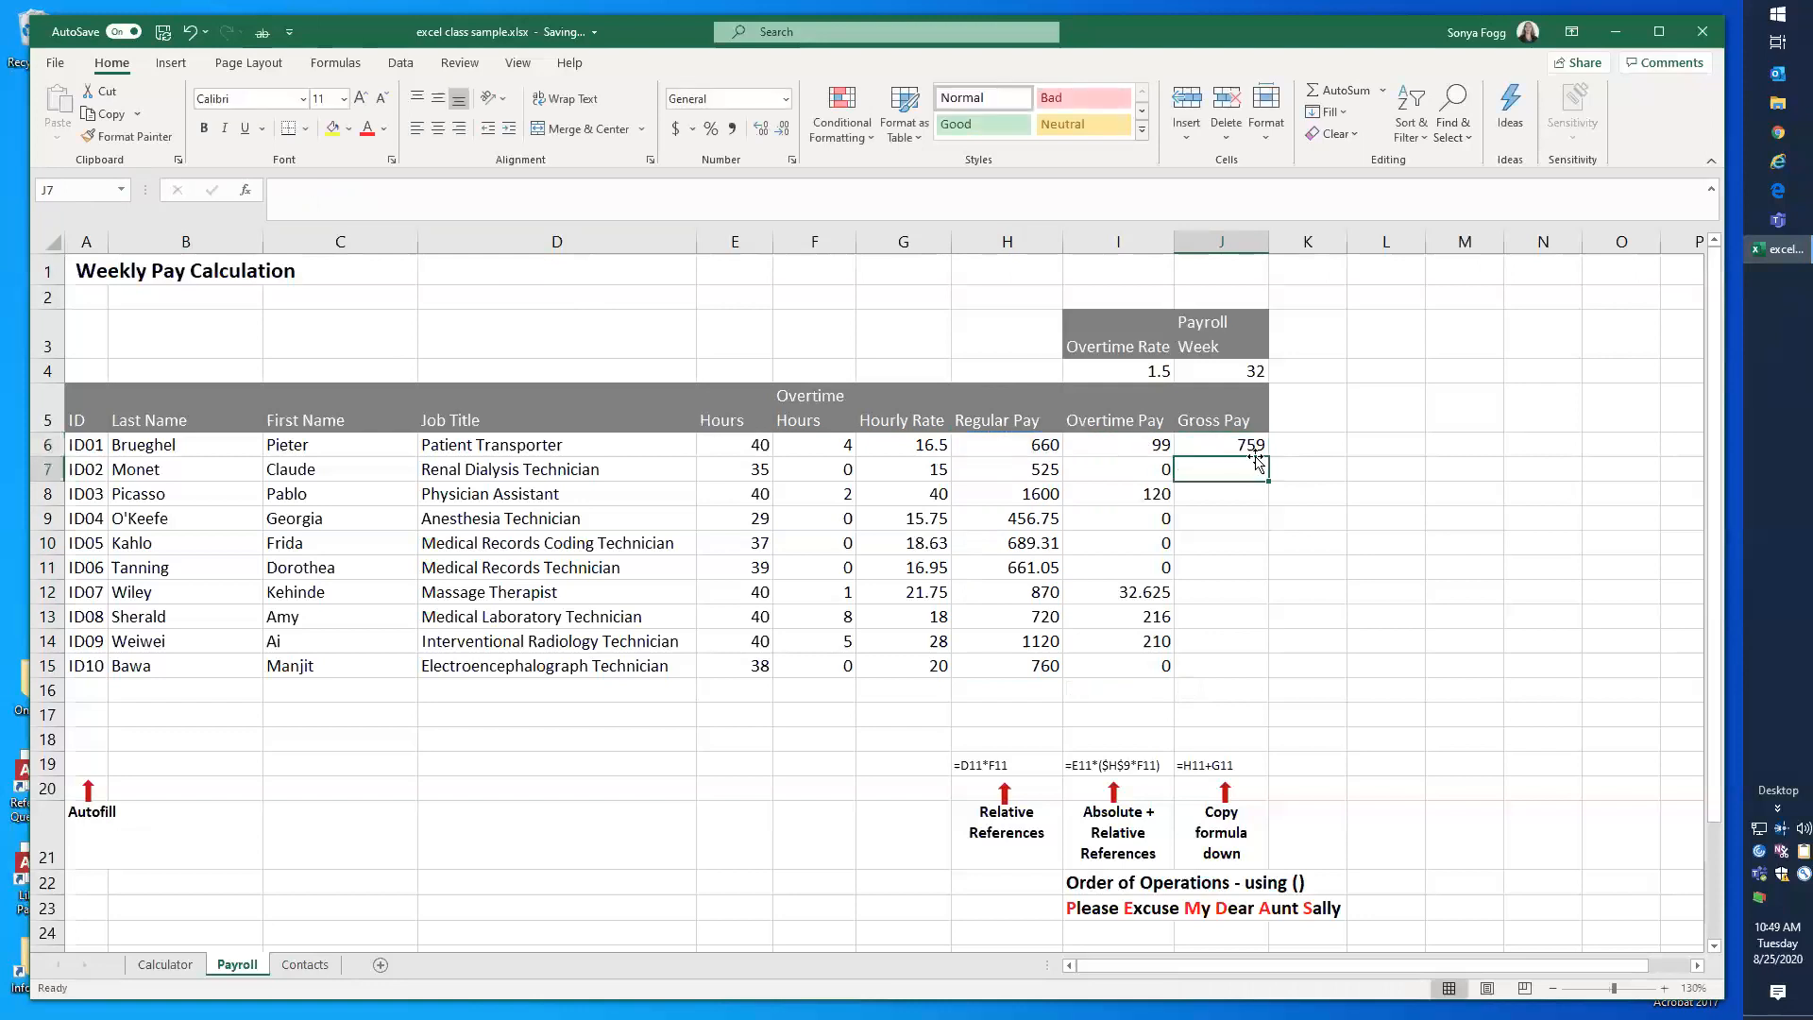
Step: Check the references in the J6 Gross Pay formula and fill it down through J15, finishing on cell H16
left_click(1246, 449)
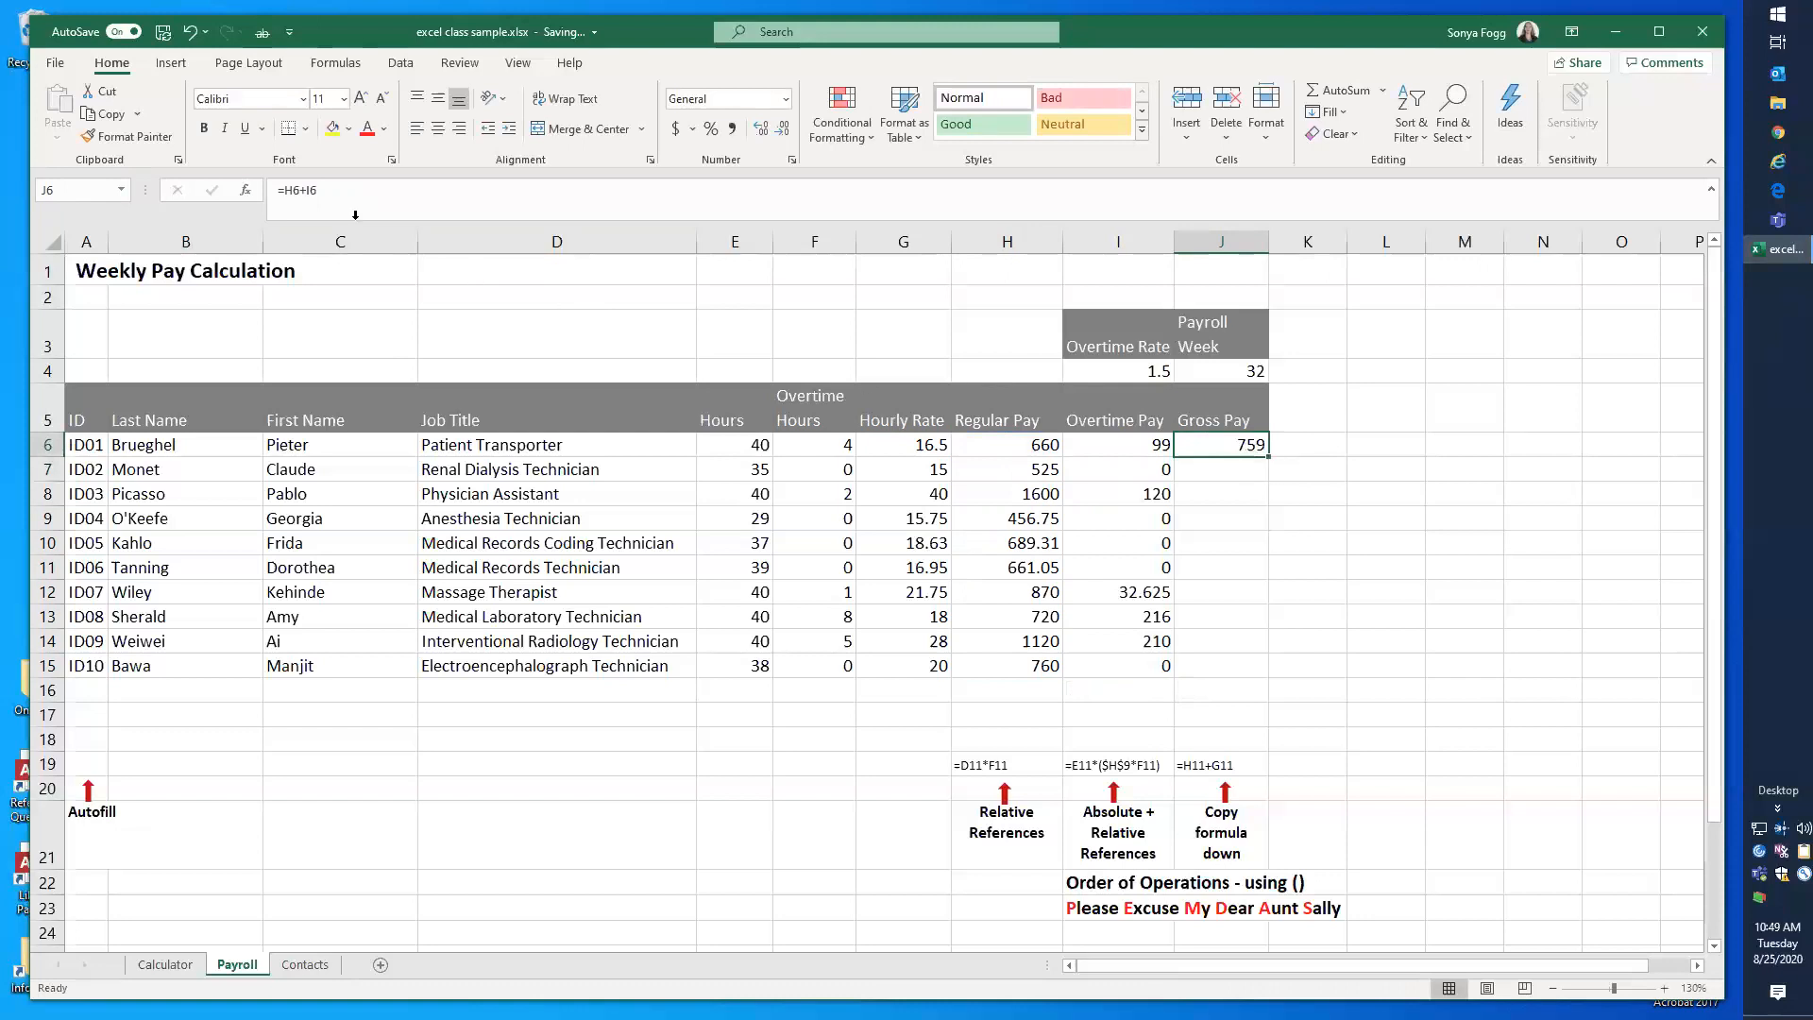
left_click(313, 193)
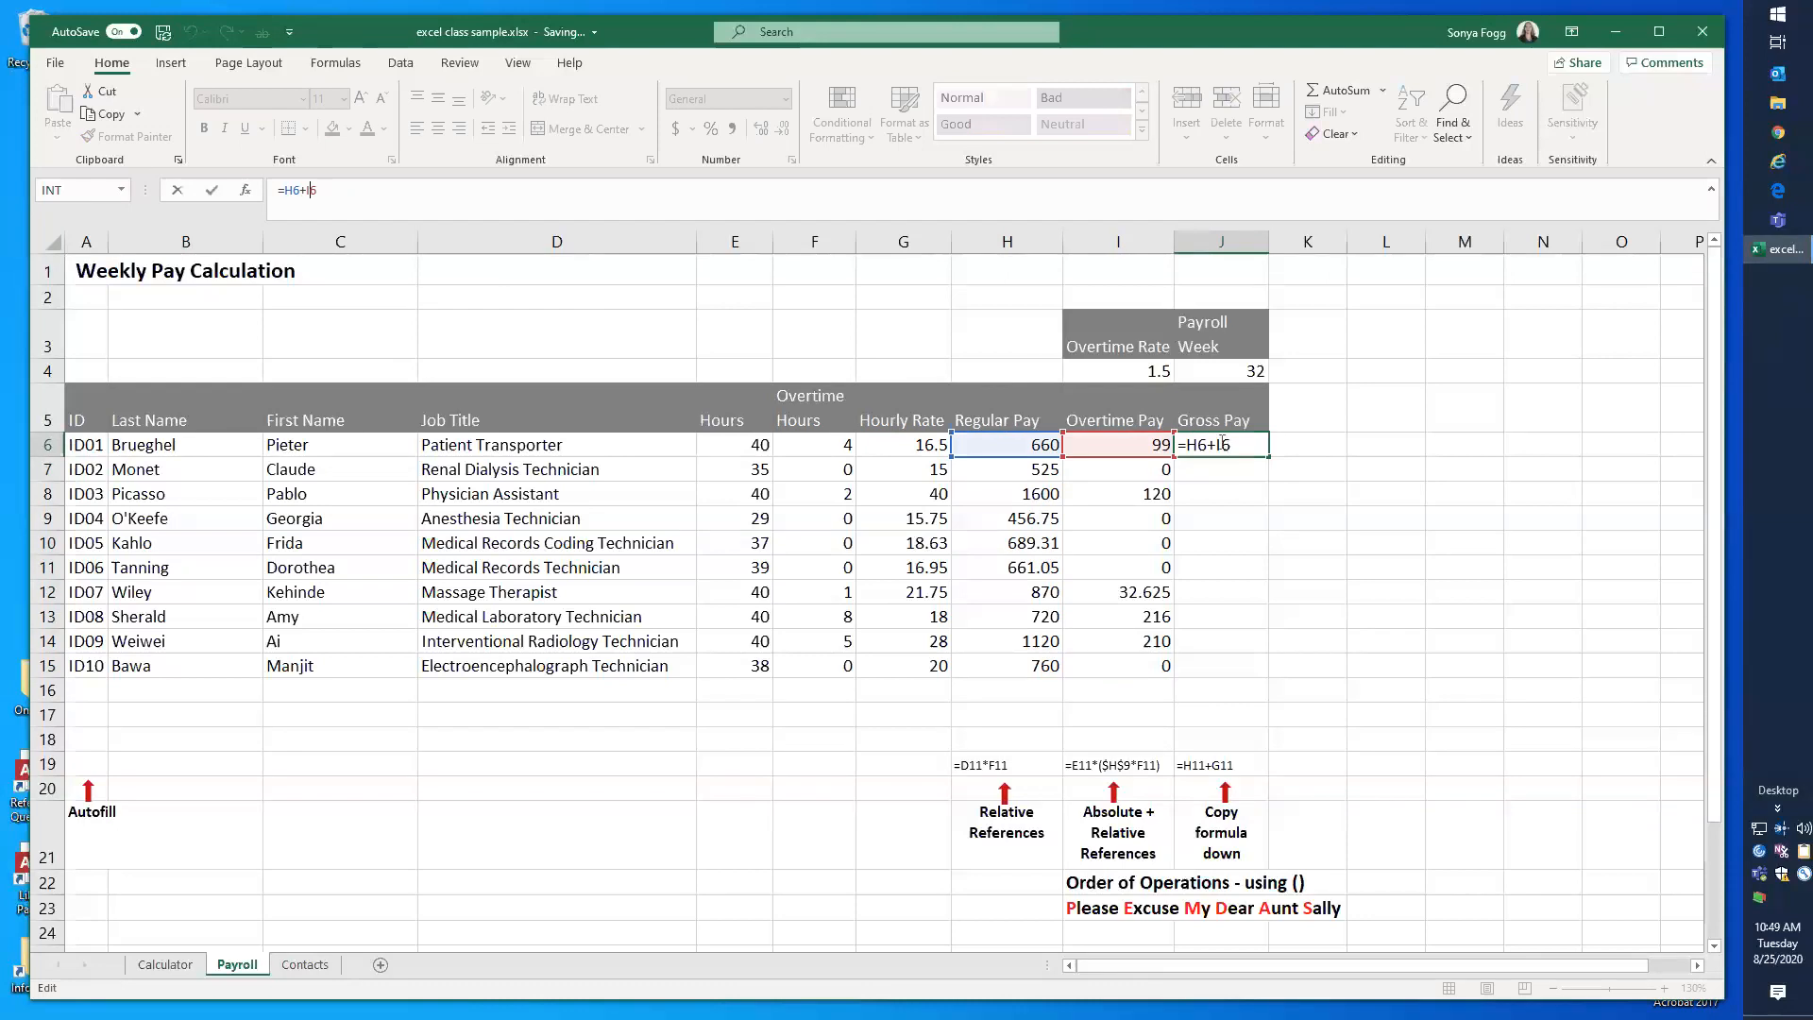
key("Return")
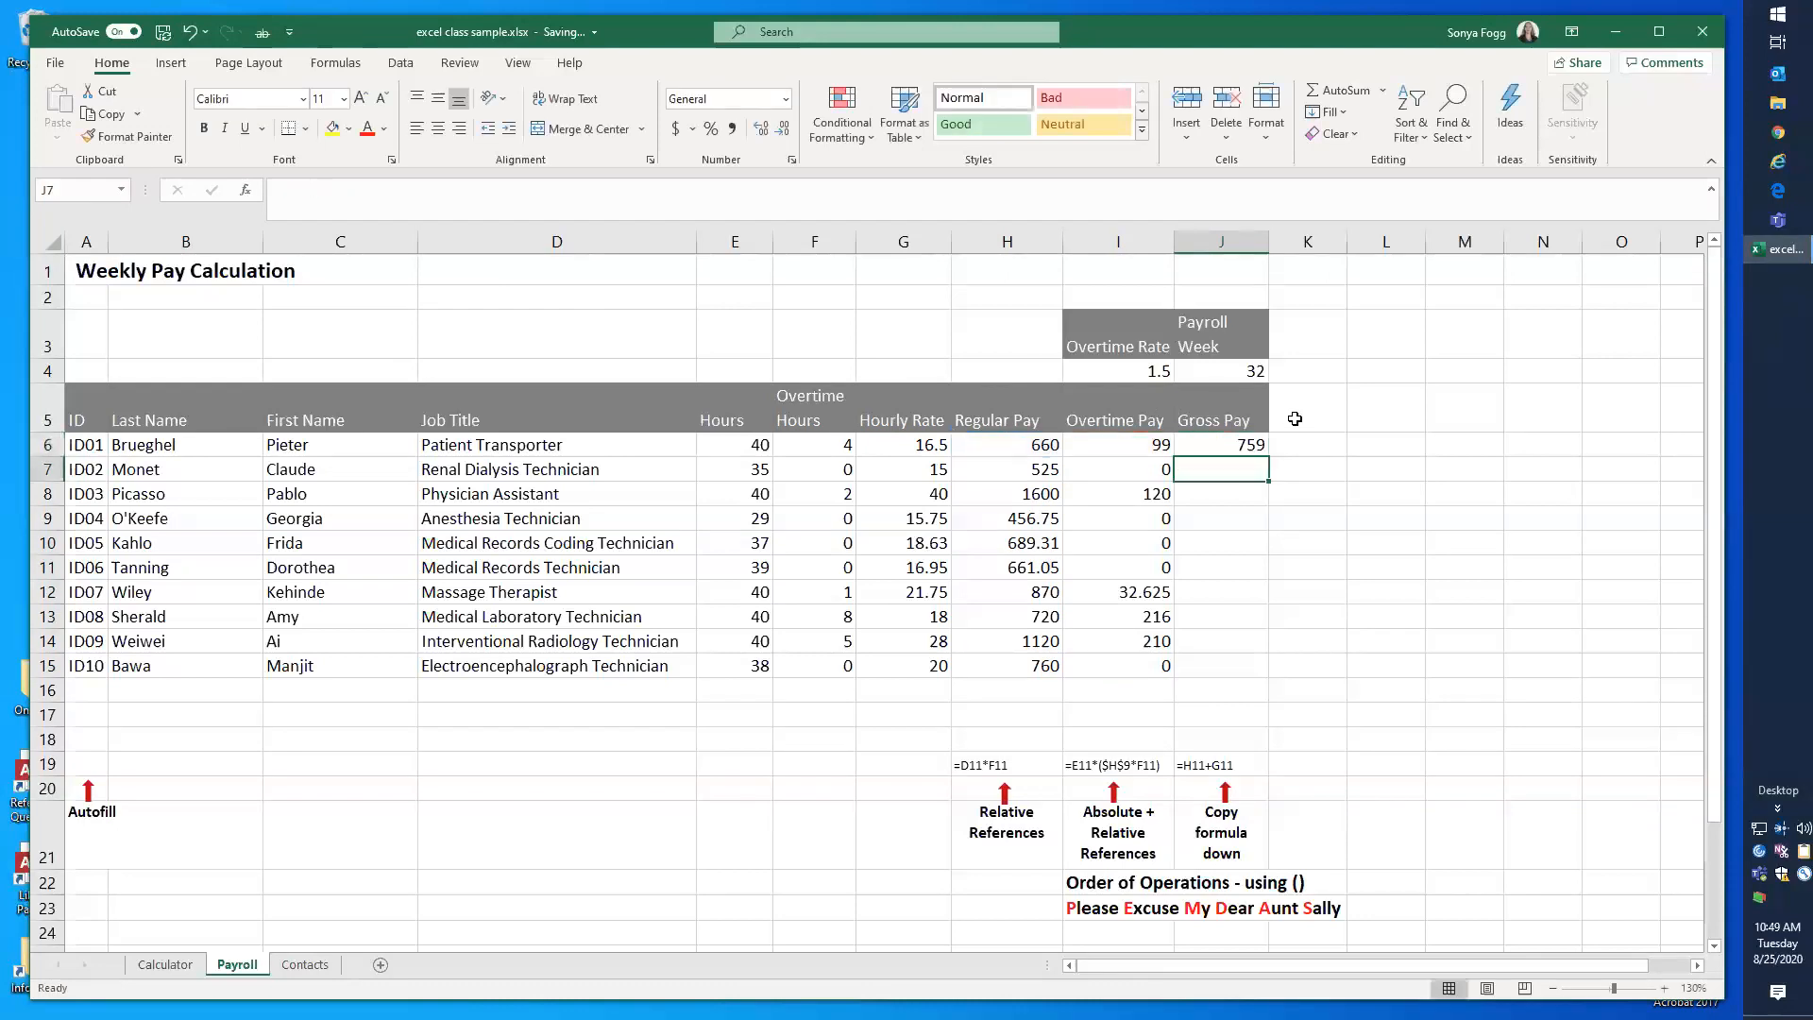
left_click(1238, 448)
left_click_drag(1267, 456, 1260, 682)
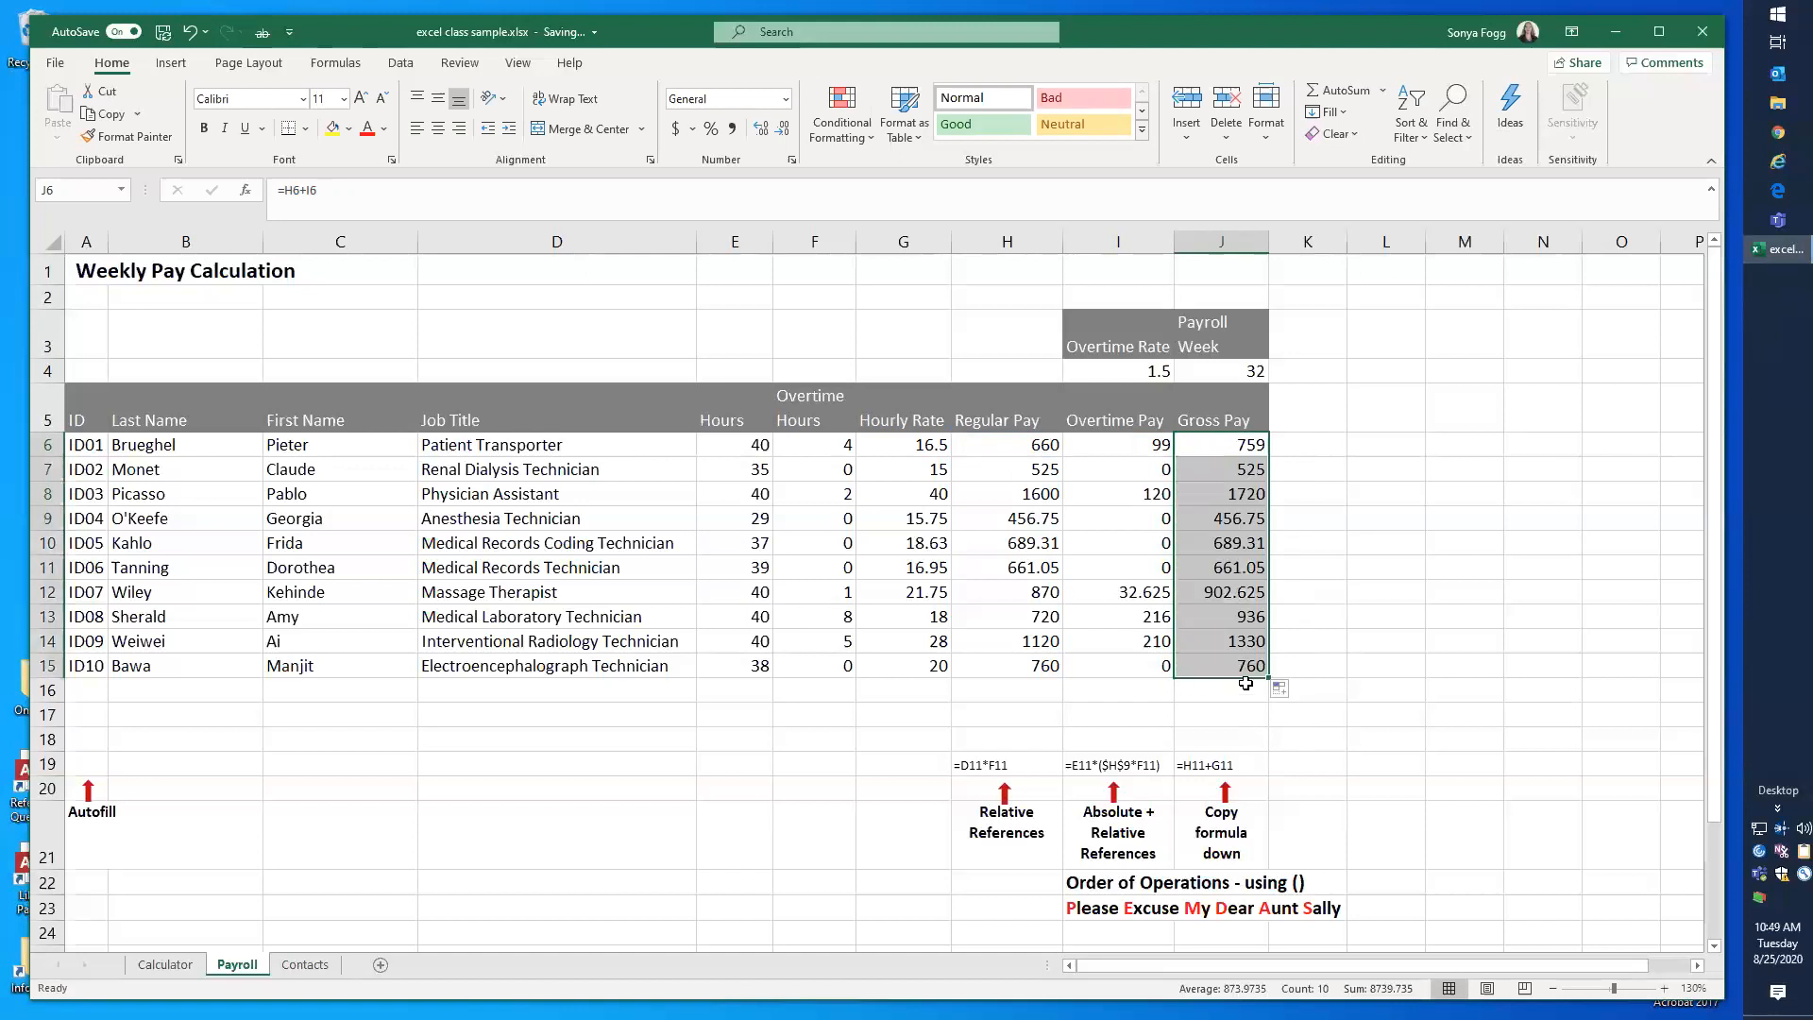
left_click(1041, 692)
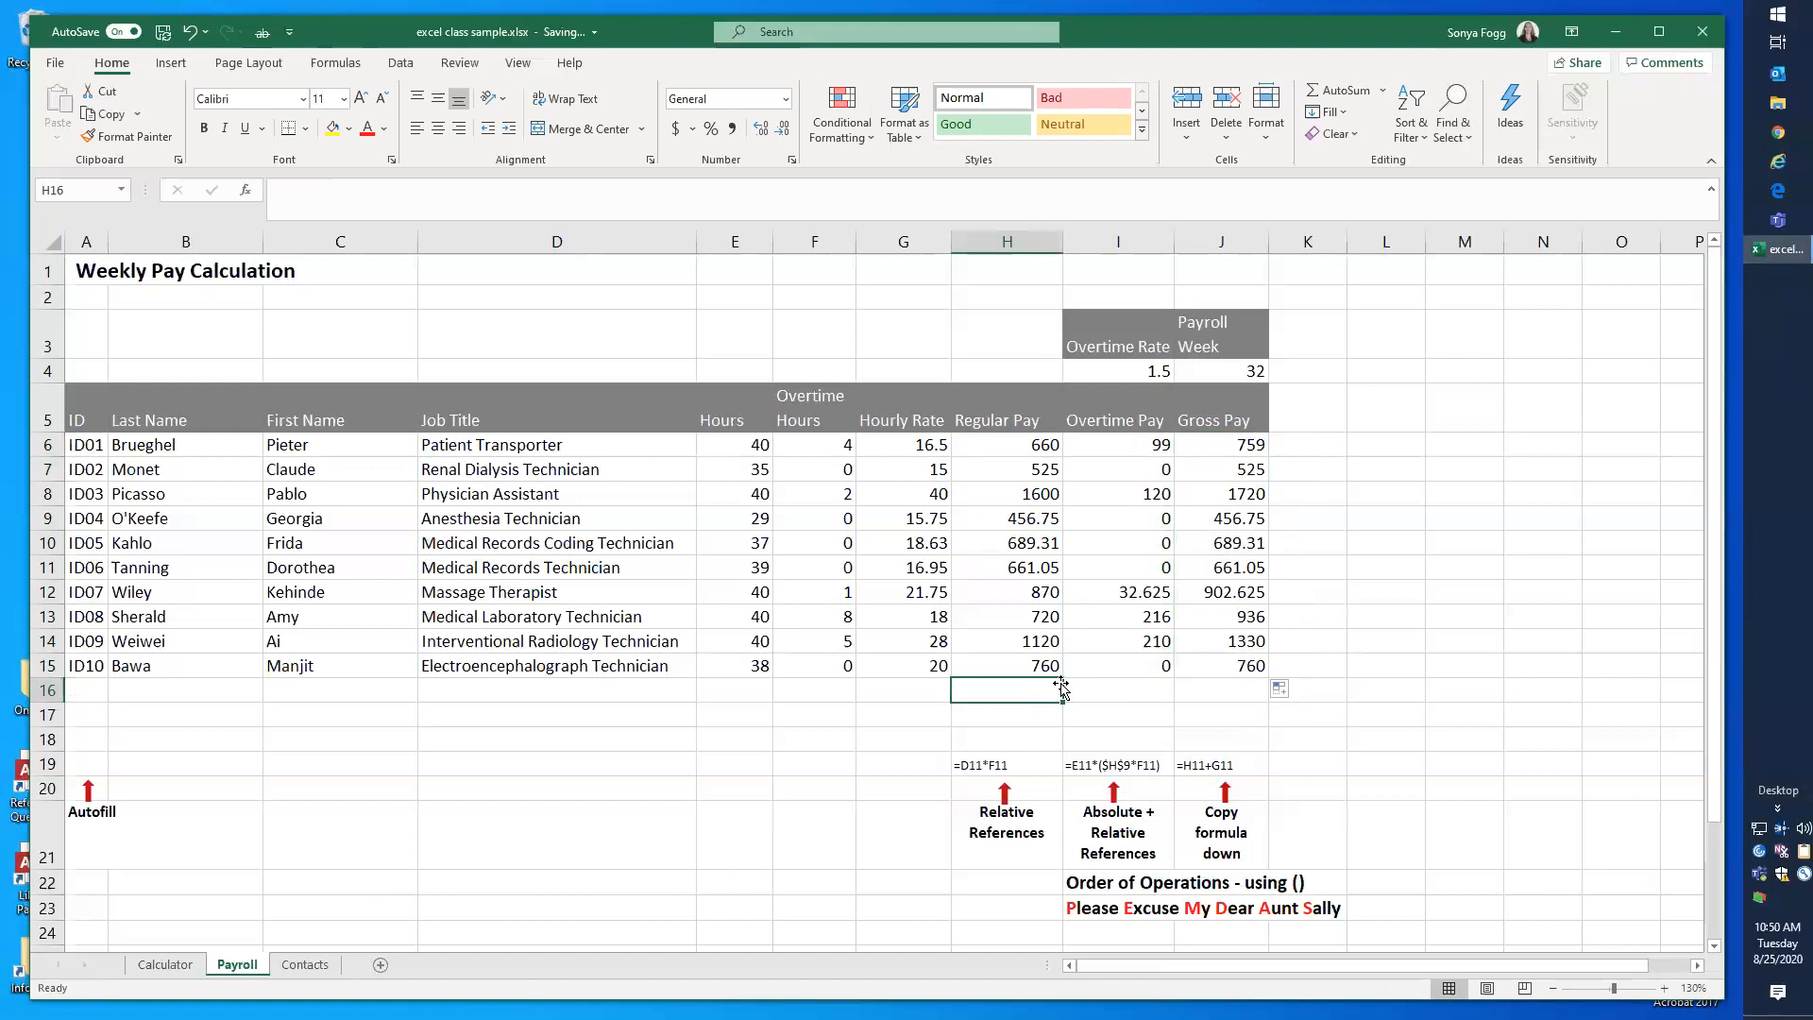
type("=sum")
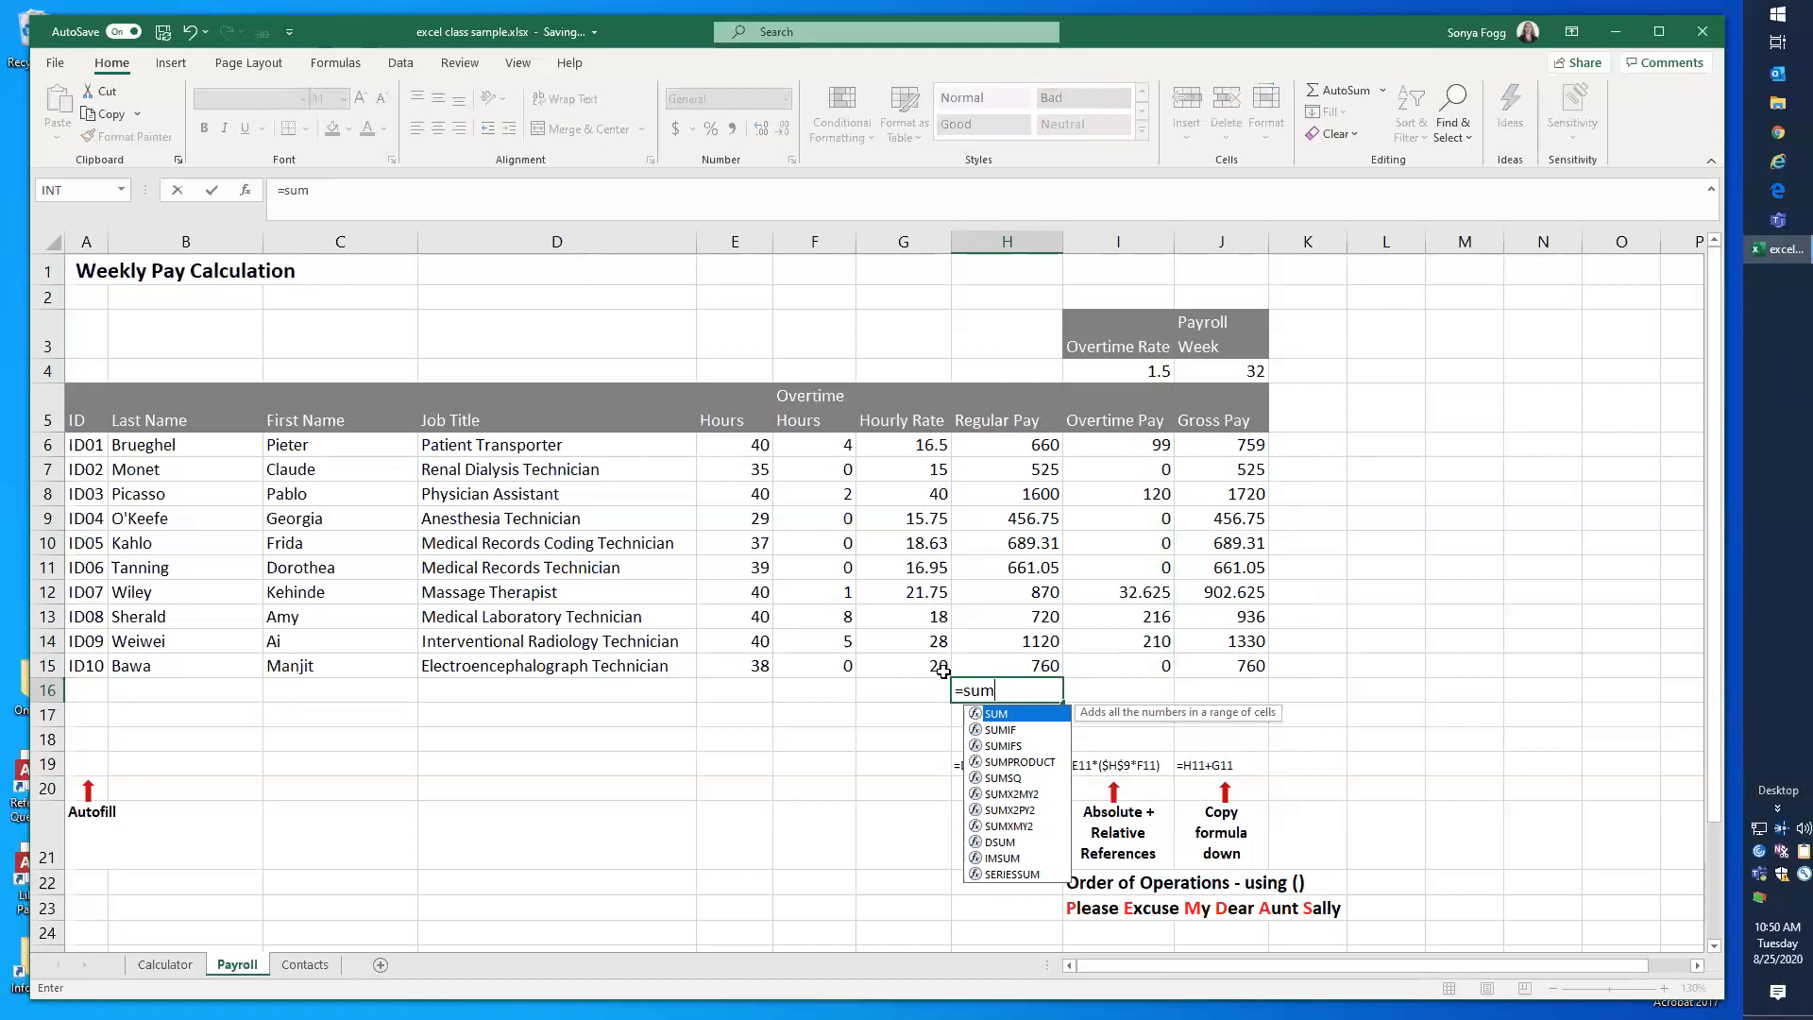
key("BackSpace")
key("BackSpace")
key("BackSpace")
key("BackSpace")
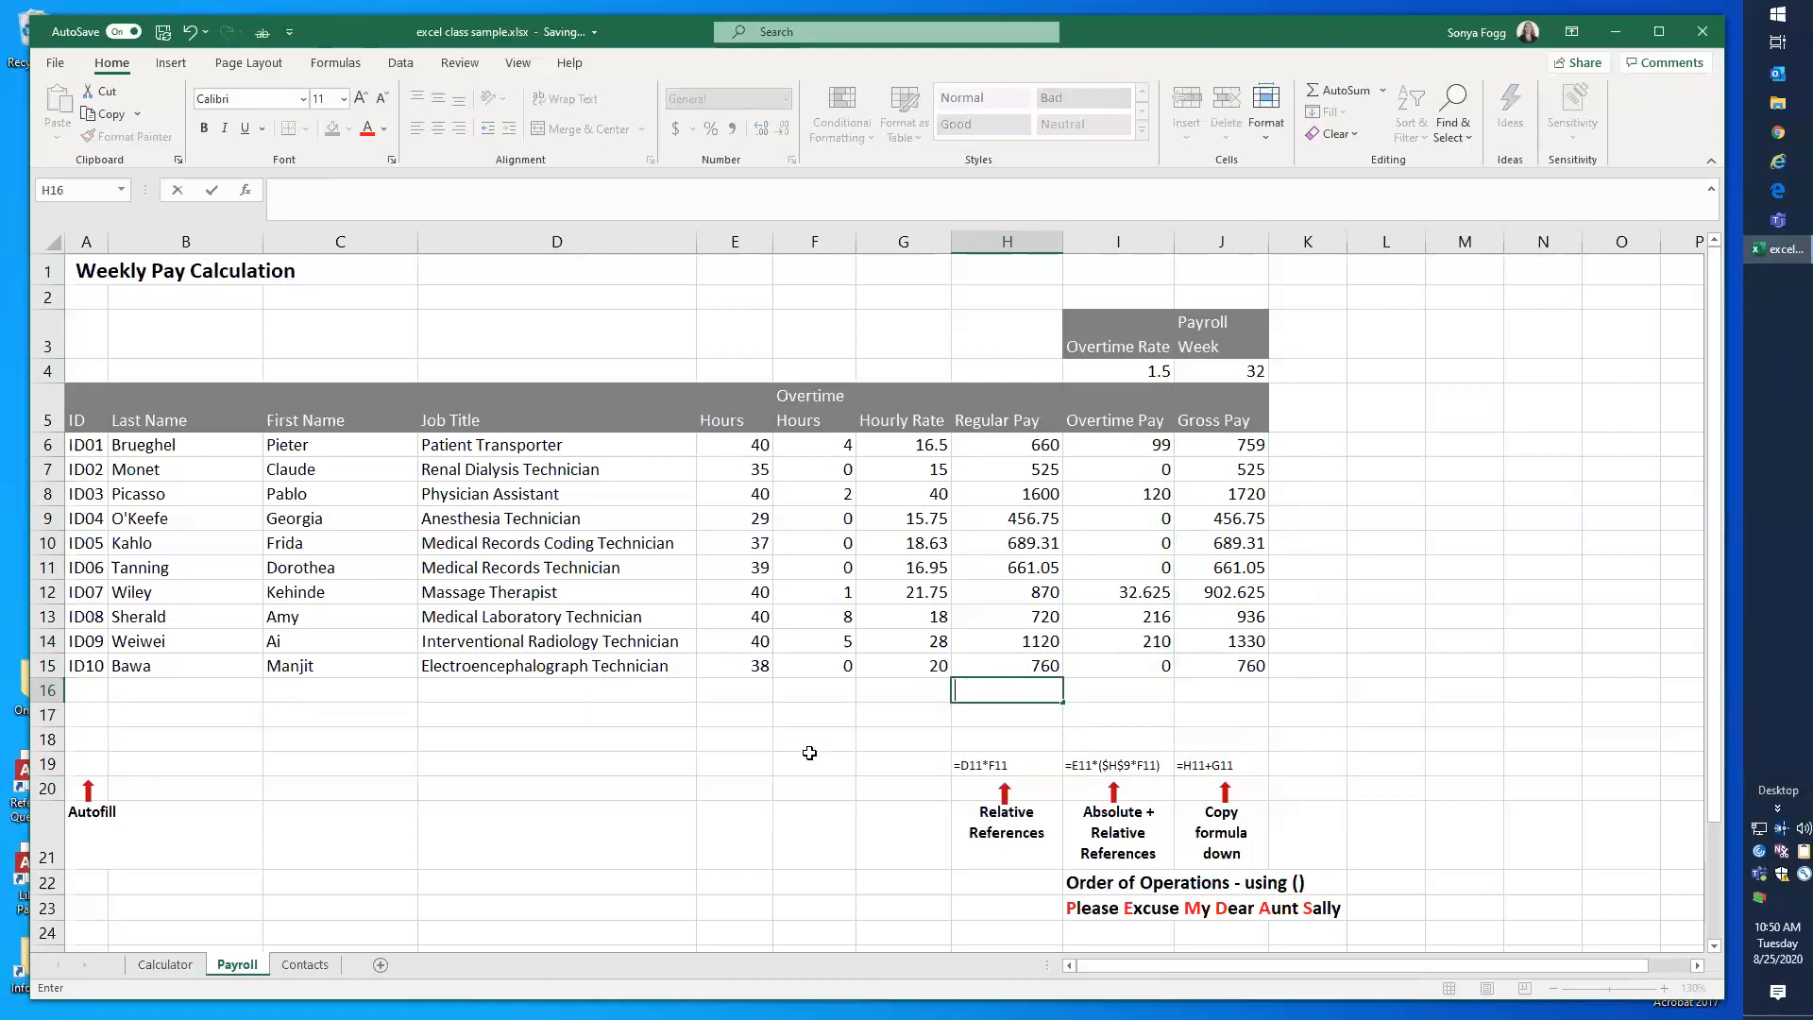
key("Escape")
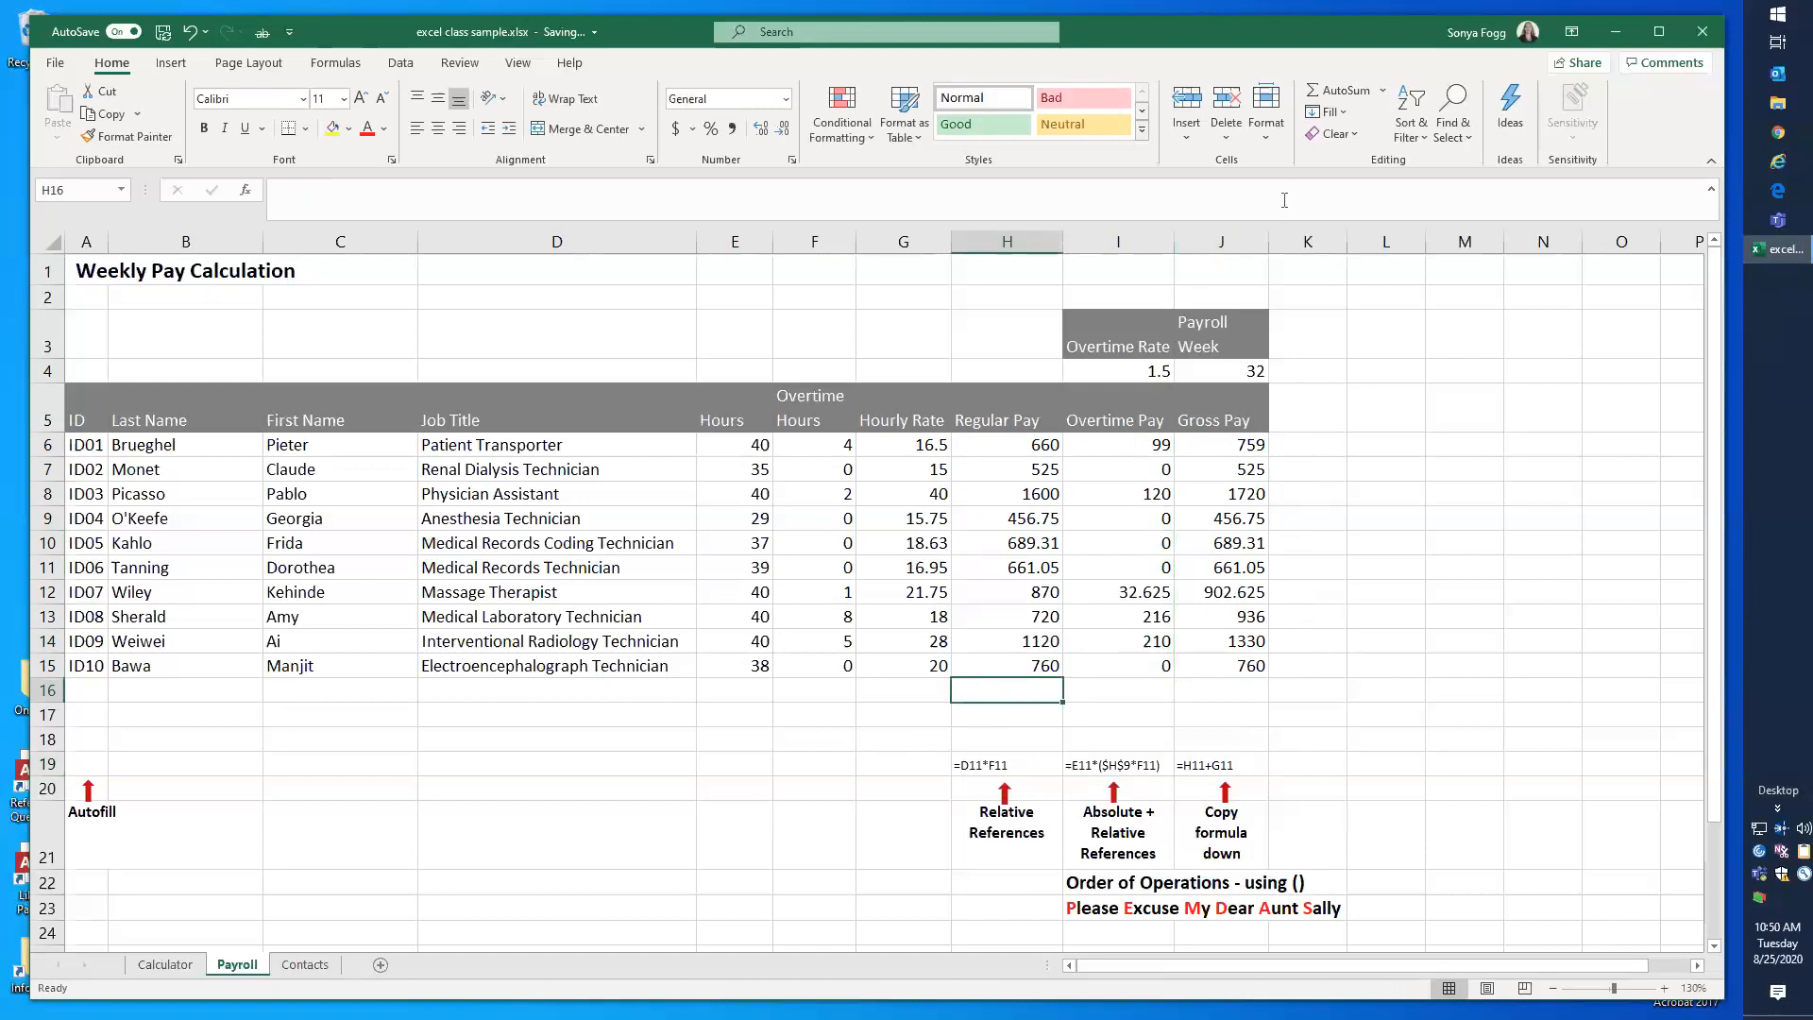
Step: Total the Regular Pay column in H16 with AutoSum's Sum function, giving =SUM(RegPay)
left_click(1381, 91)
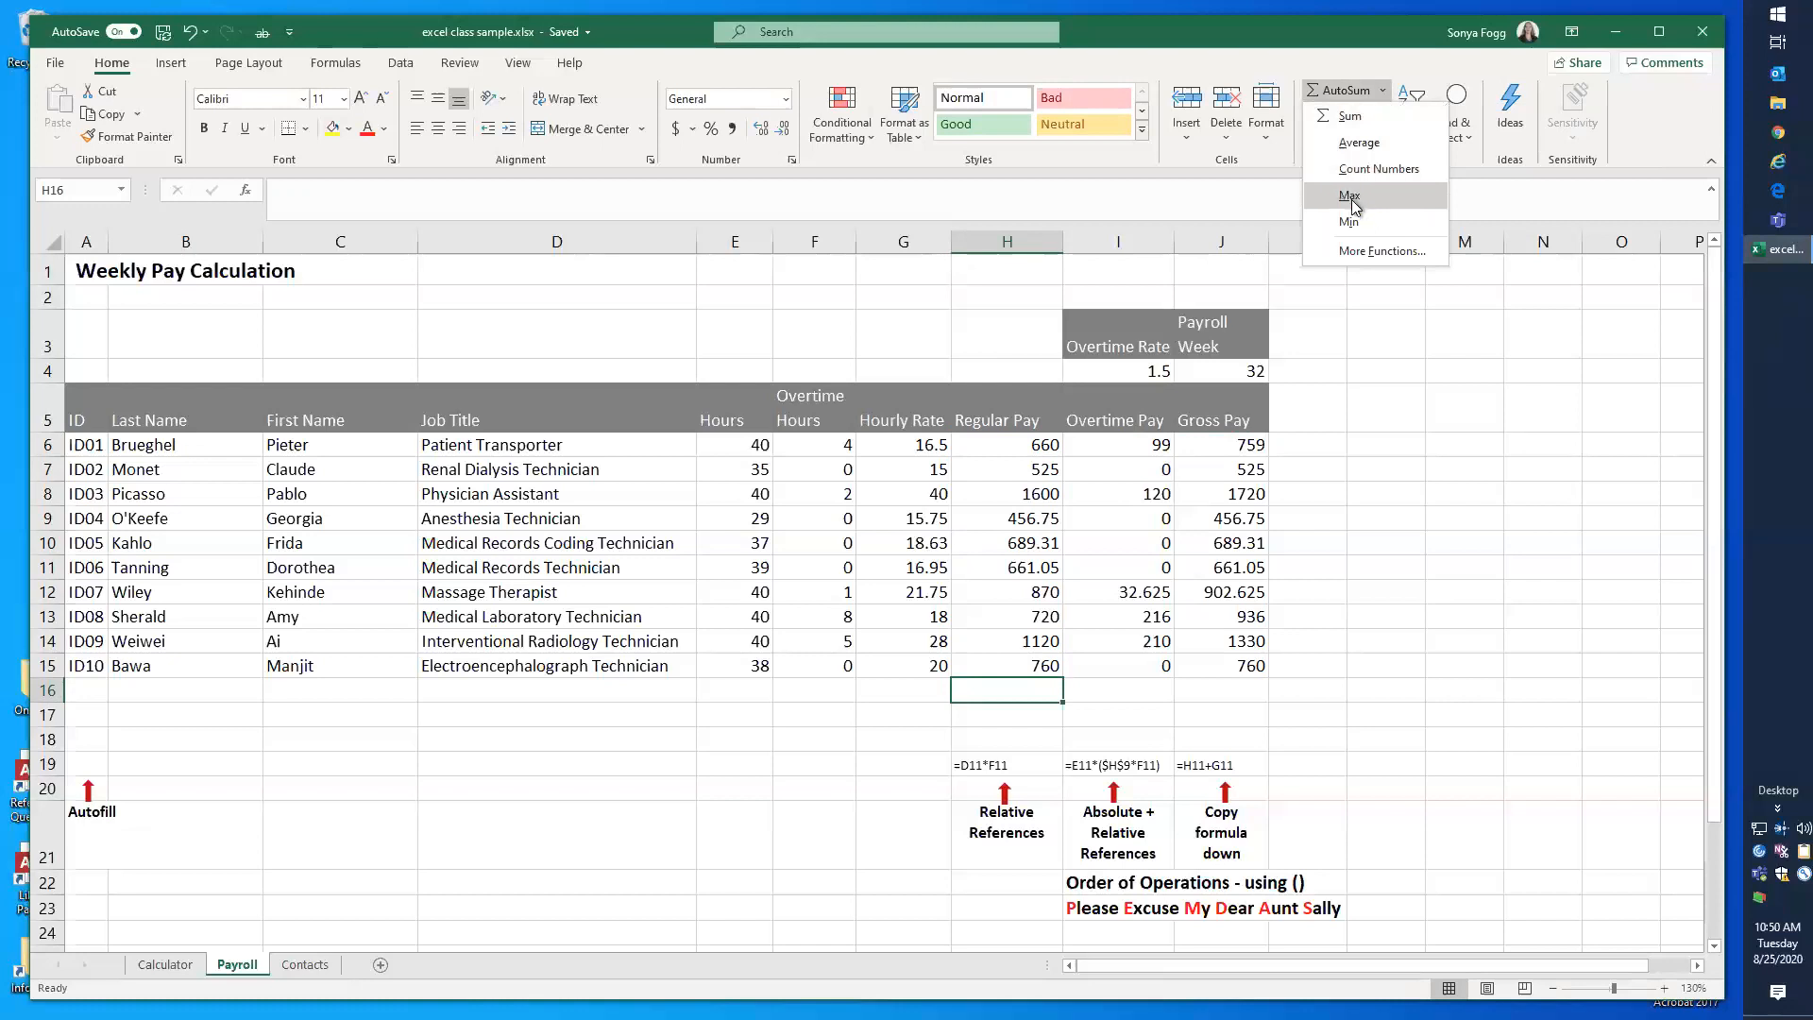
left_click(1351, 117)
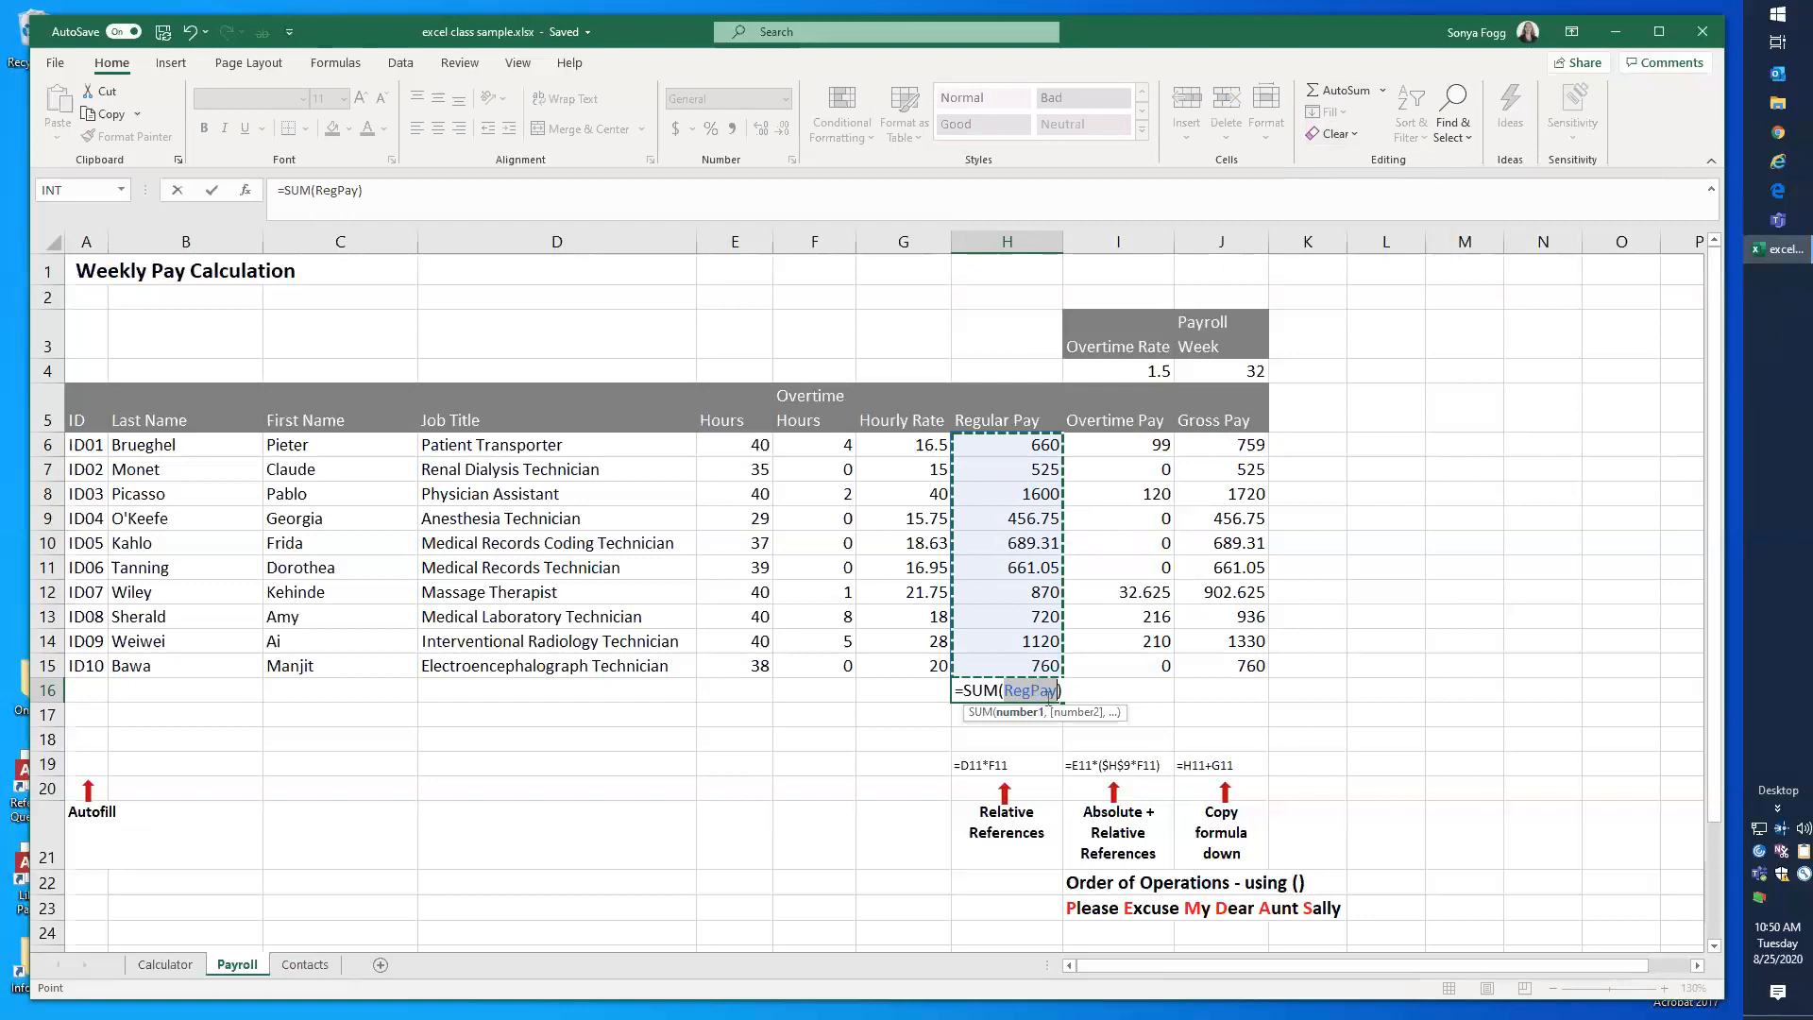
key("Return")
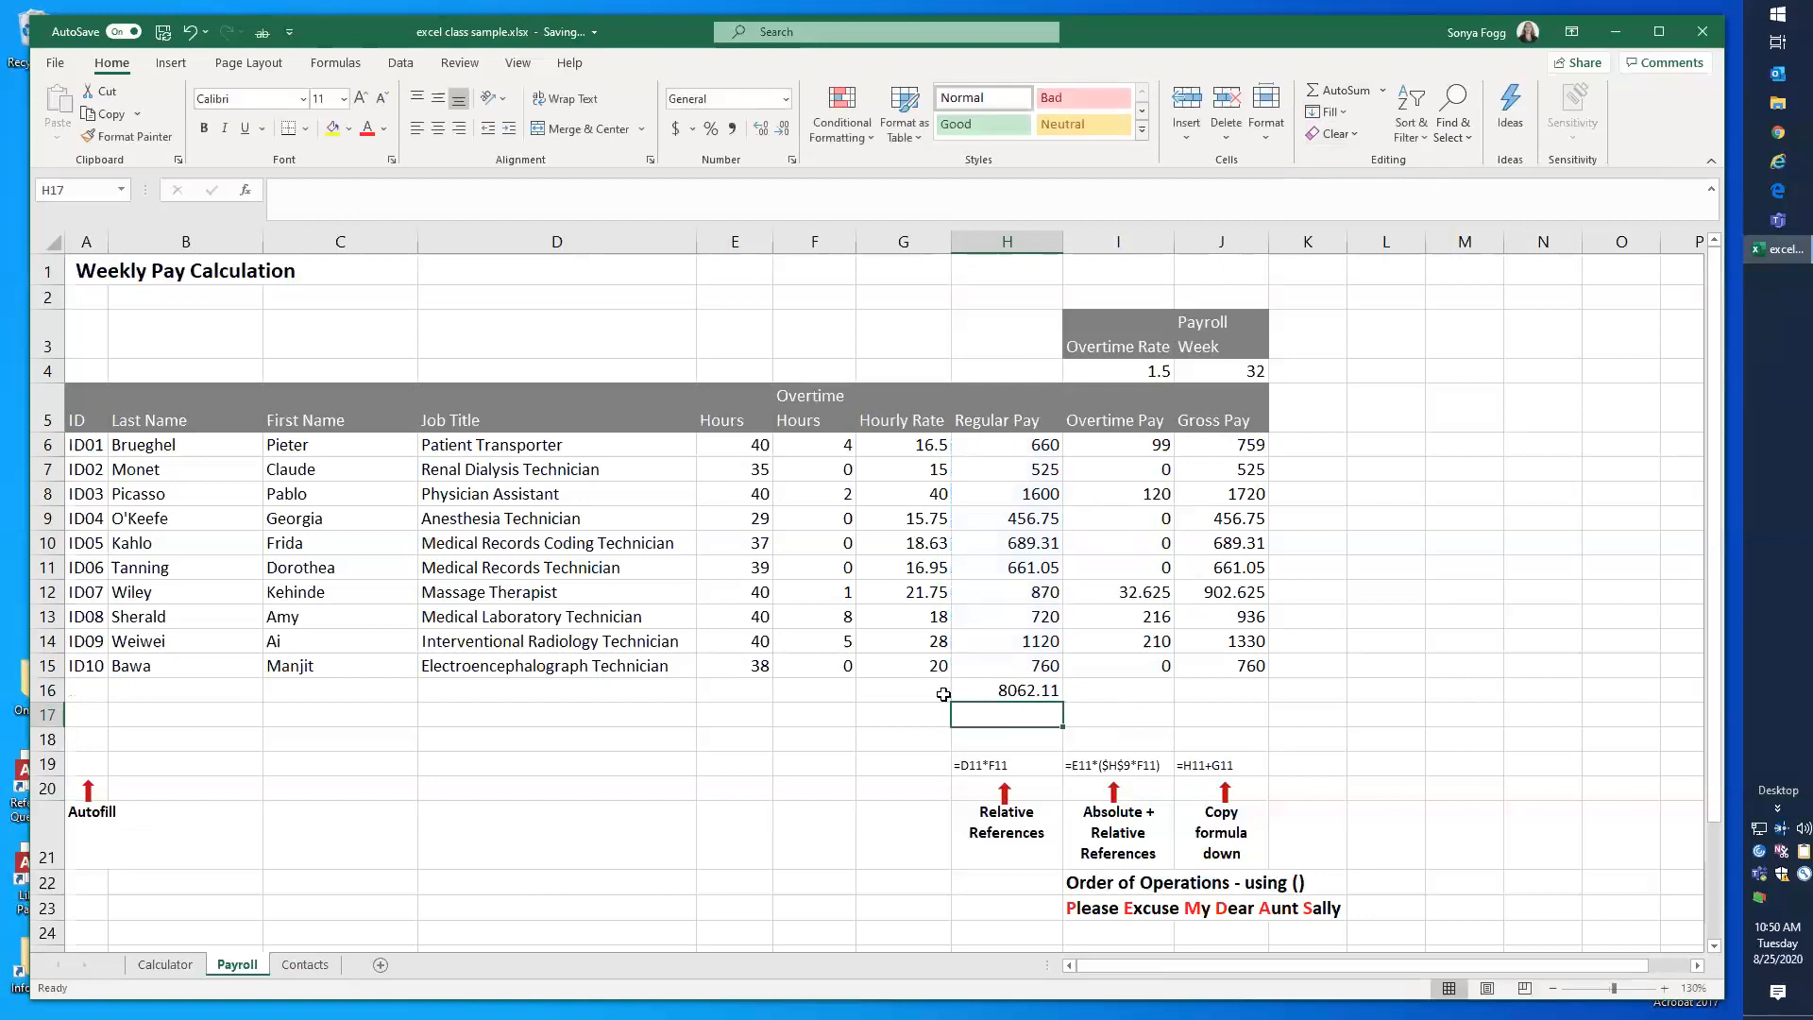
Step: Copy the H16 total across to I16 and change the copied formula to sum the Overtime Pay range, =SUM(OTPay)
left_click(1001, 691)
left_click_drag(1063, 703, 1173, 699)
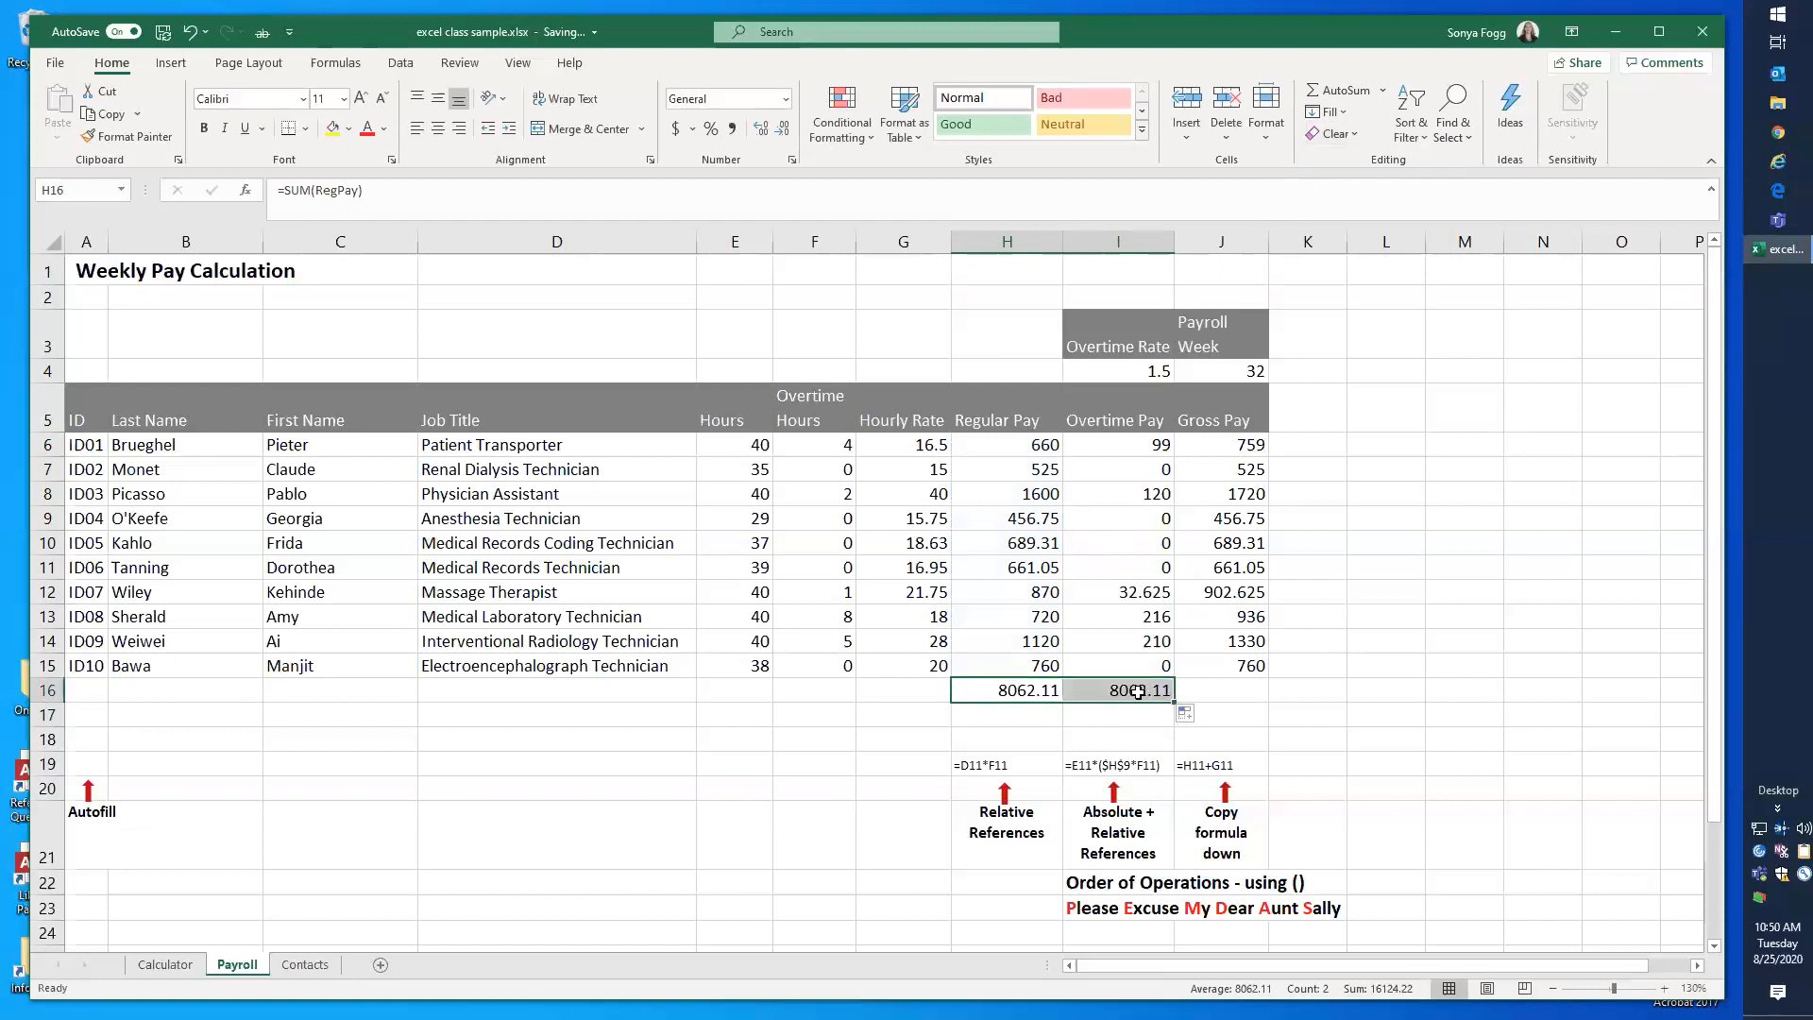
left_click(1137, 691)
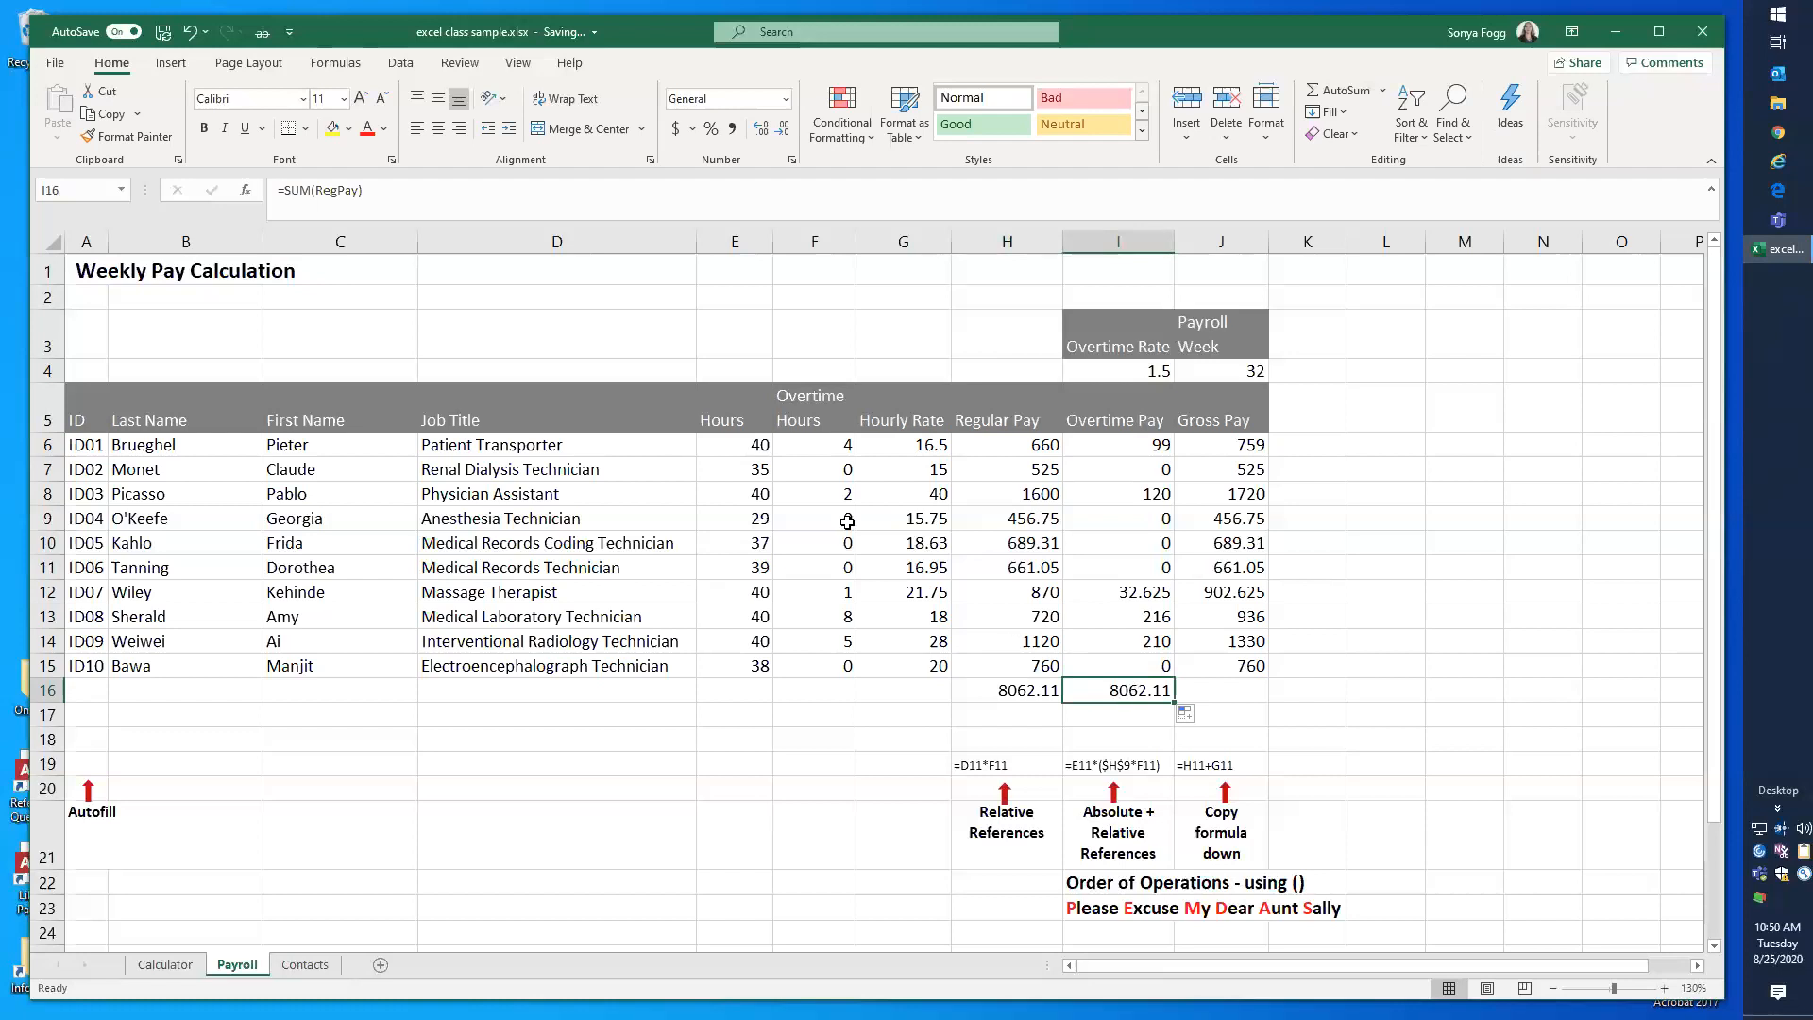
key("F2")
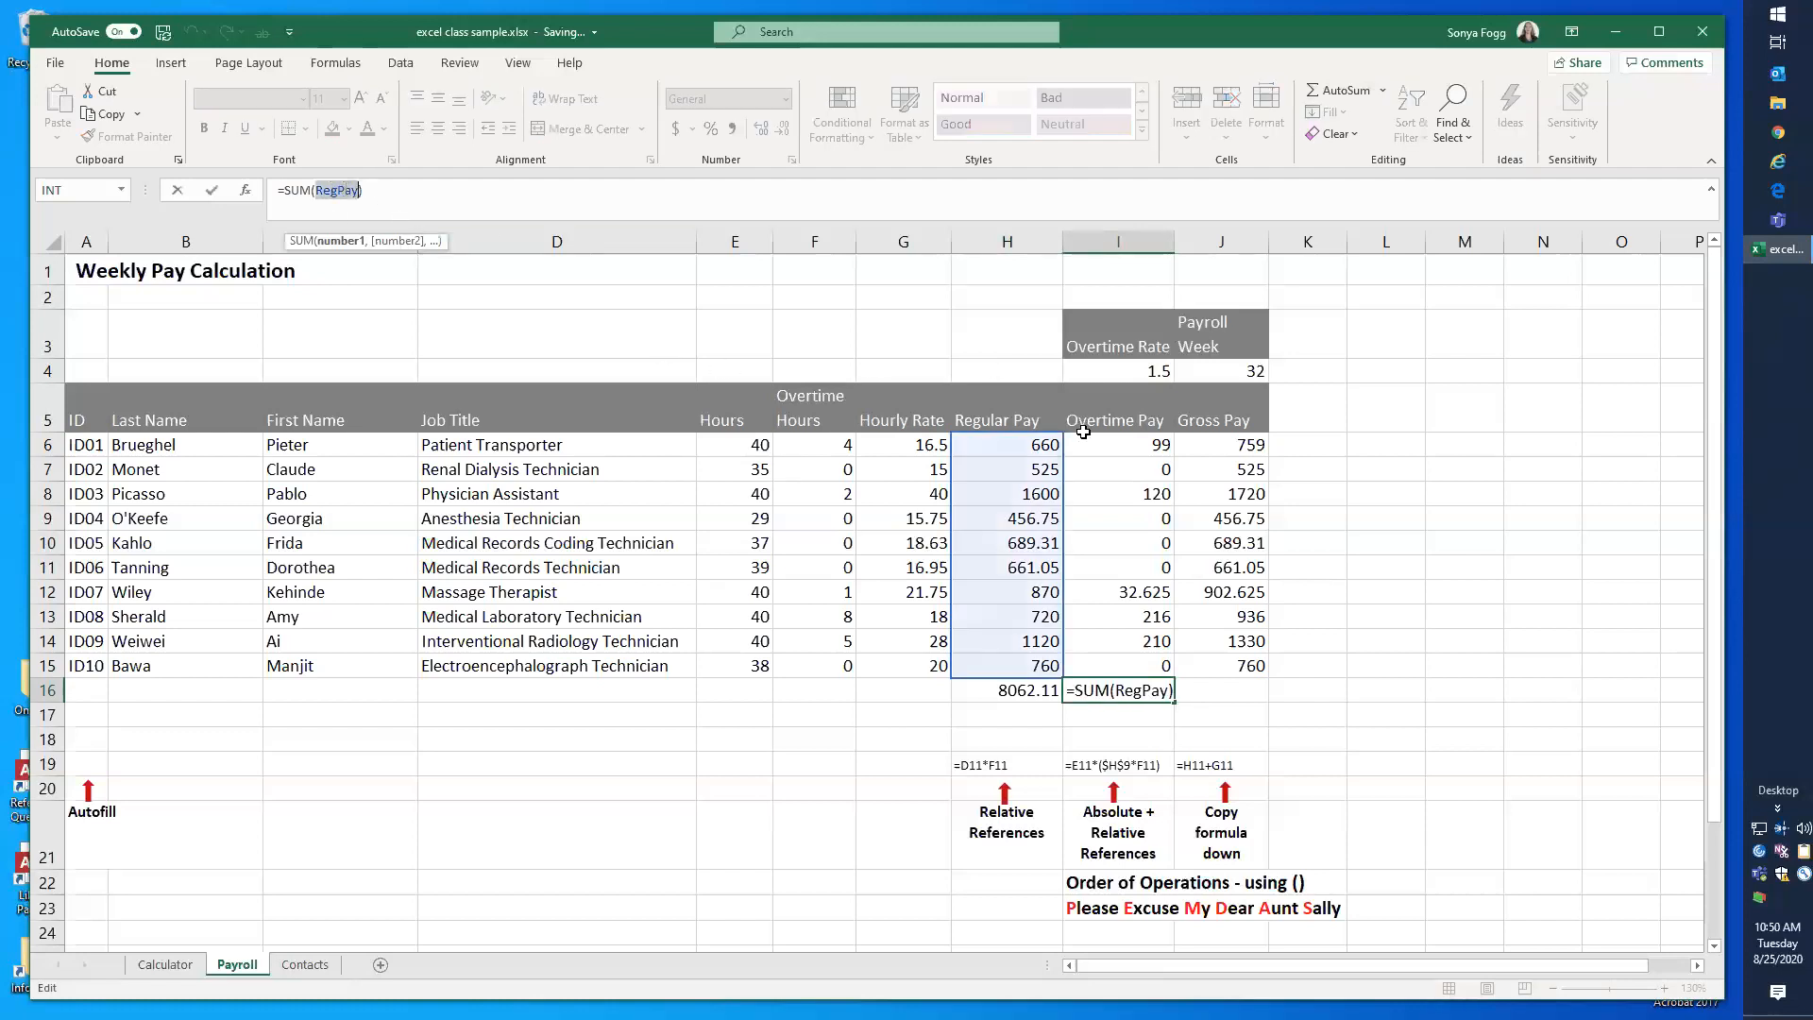
left_click_drag(1096, 440, 1100, 666)
key("Return")
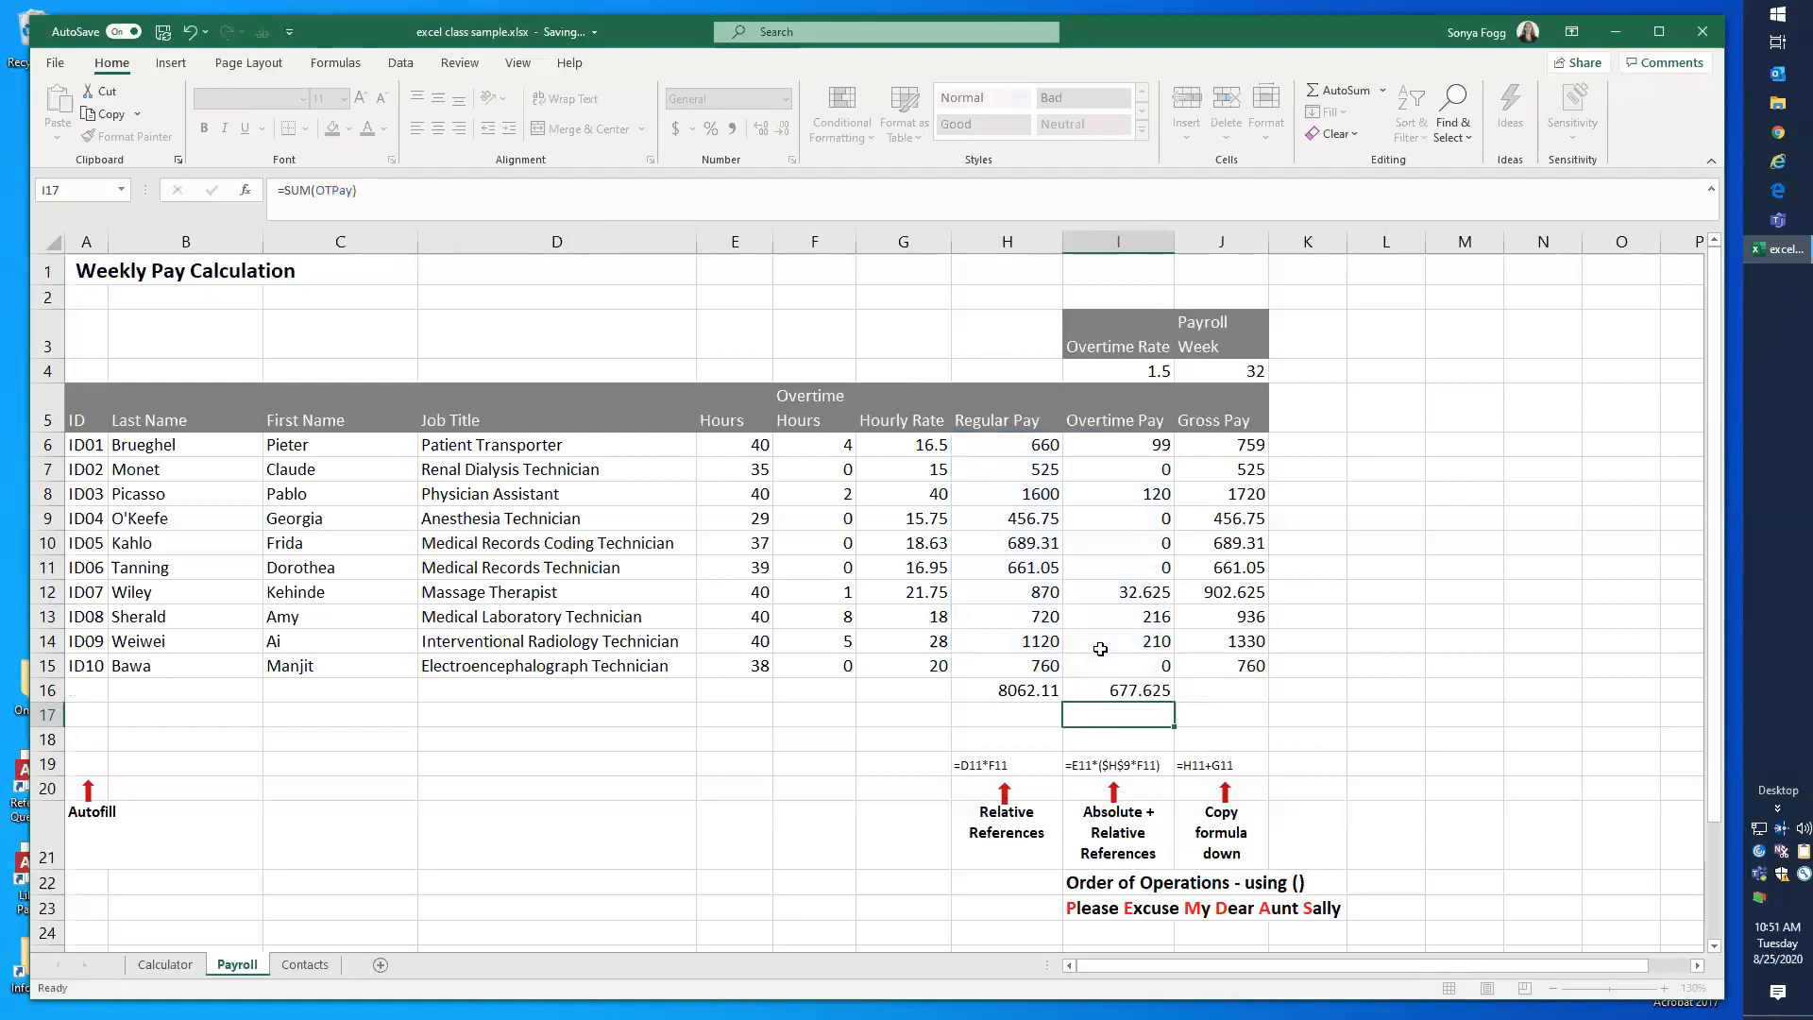
left_click(1132, 690)
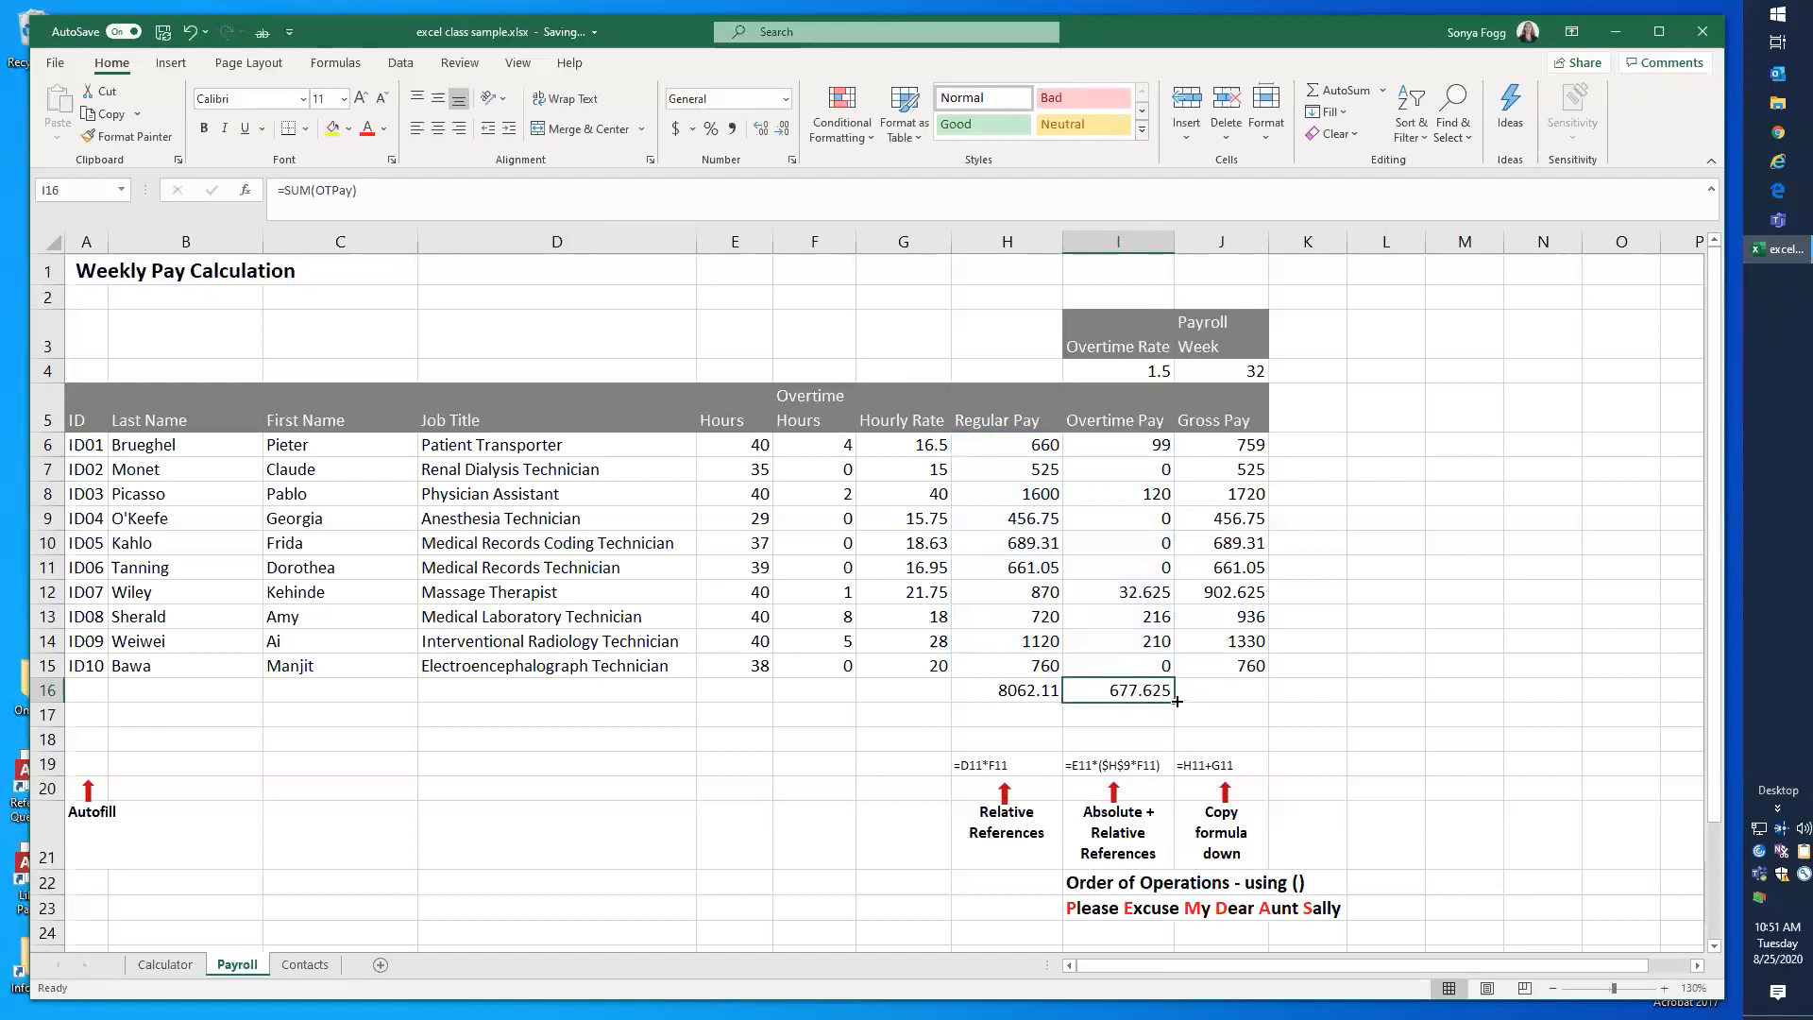
mouse_move(1177, 703)
left_mouse_down()
mouse_move(1238, 704)
mouse_move(1143, 699)
left_mouse_up()
Step: Enter the Gross Pay total =SUM(J6:J15) in J16
left_click(1192, 695)
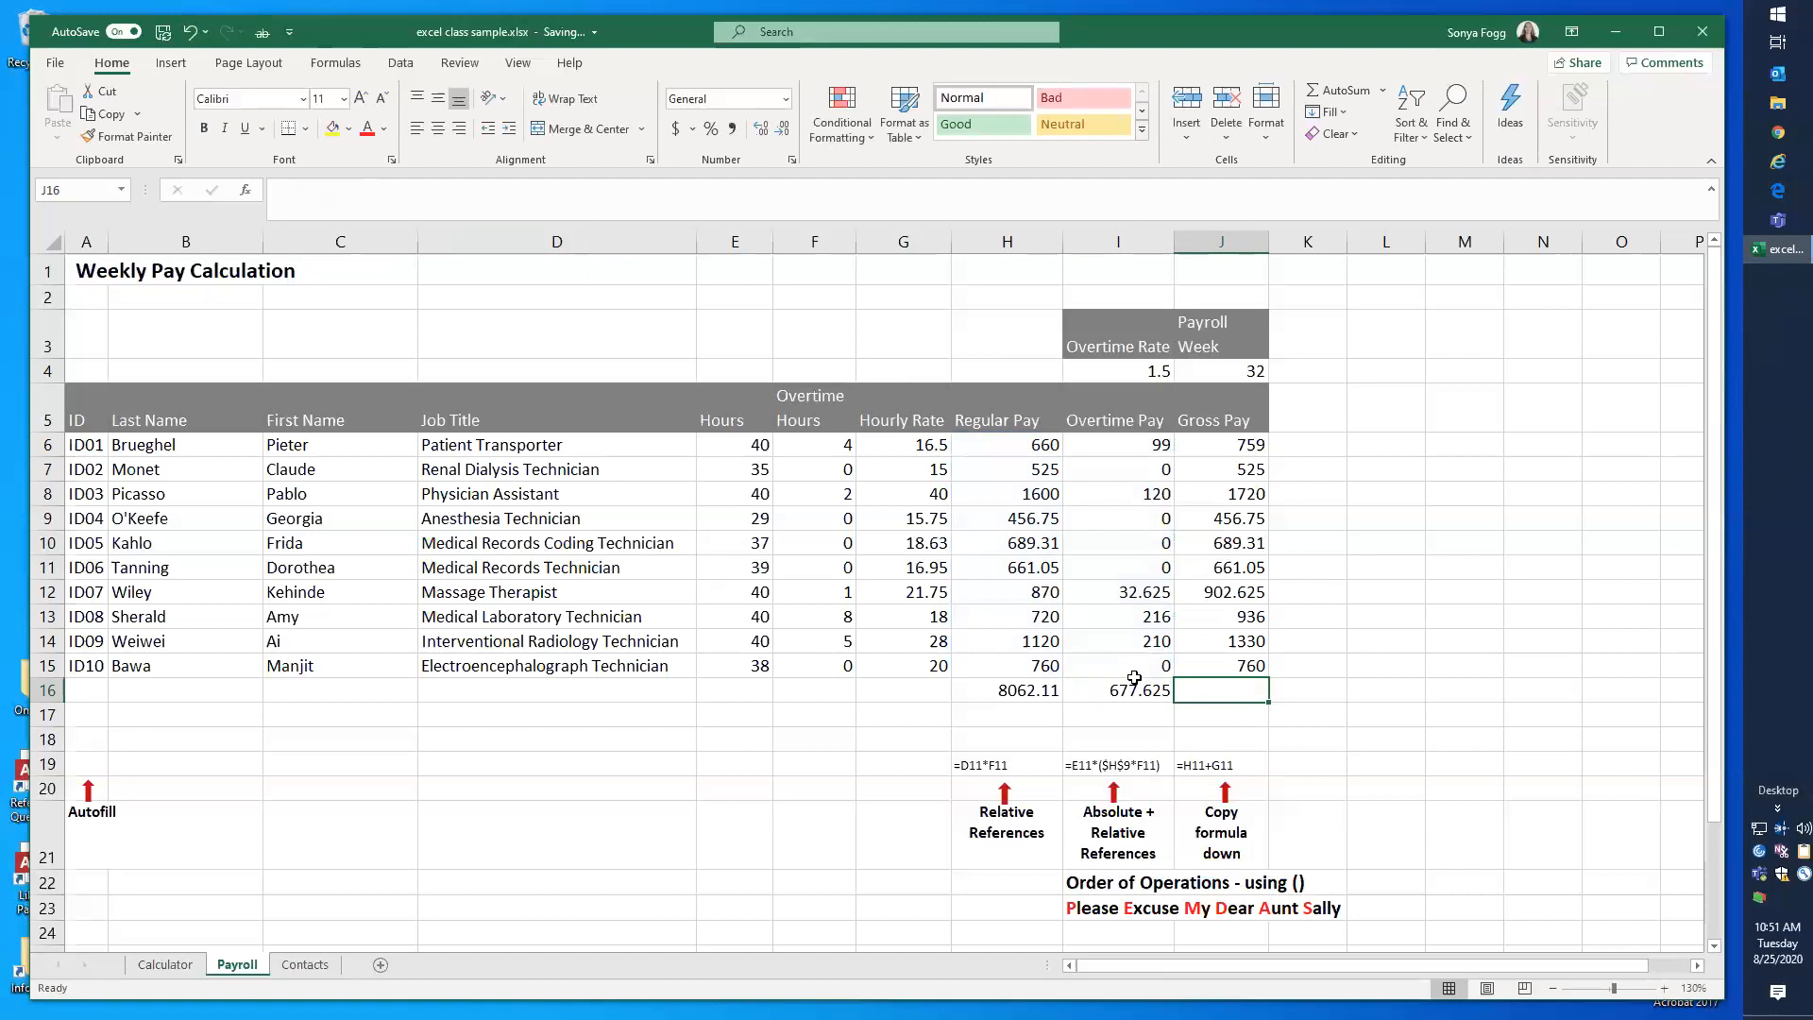
left_click(1236, 665)
left_click(1237, 685)
type("=sum")
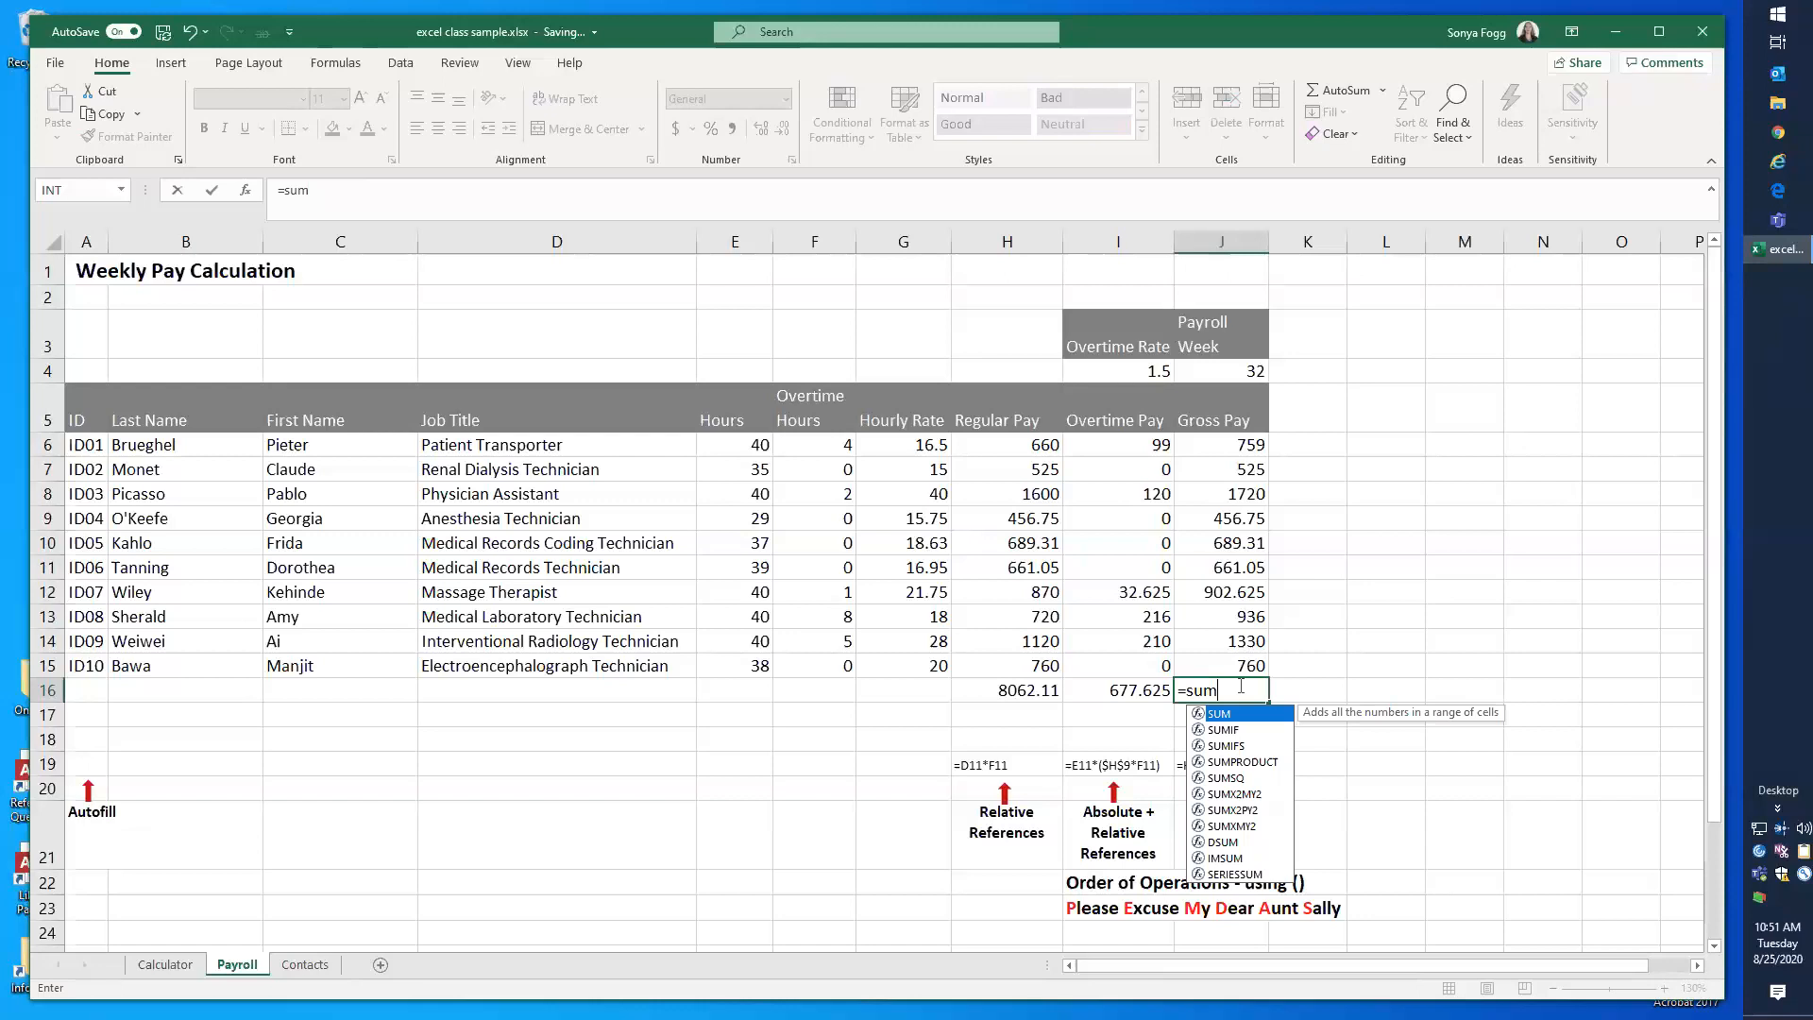
type("(")
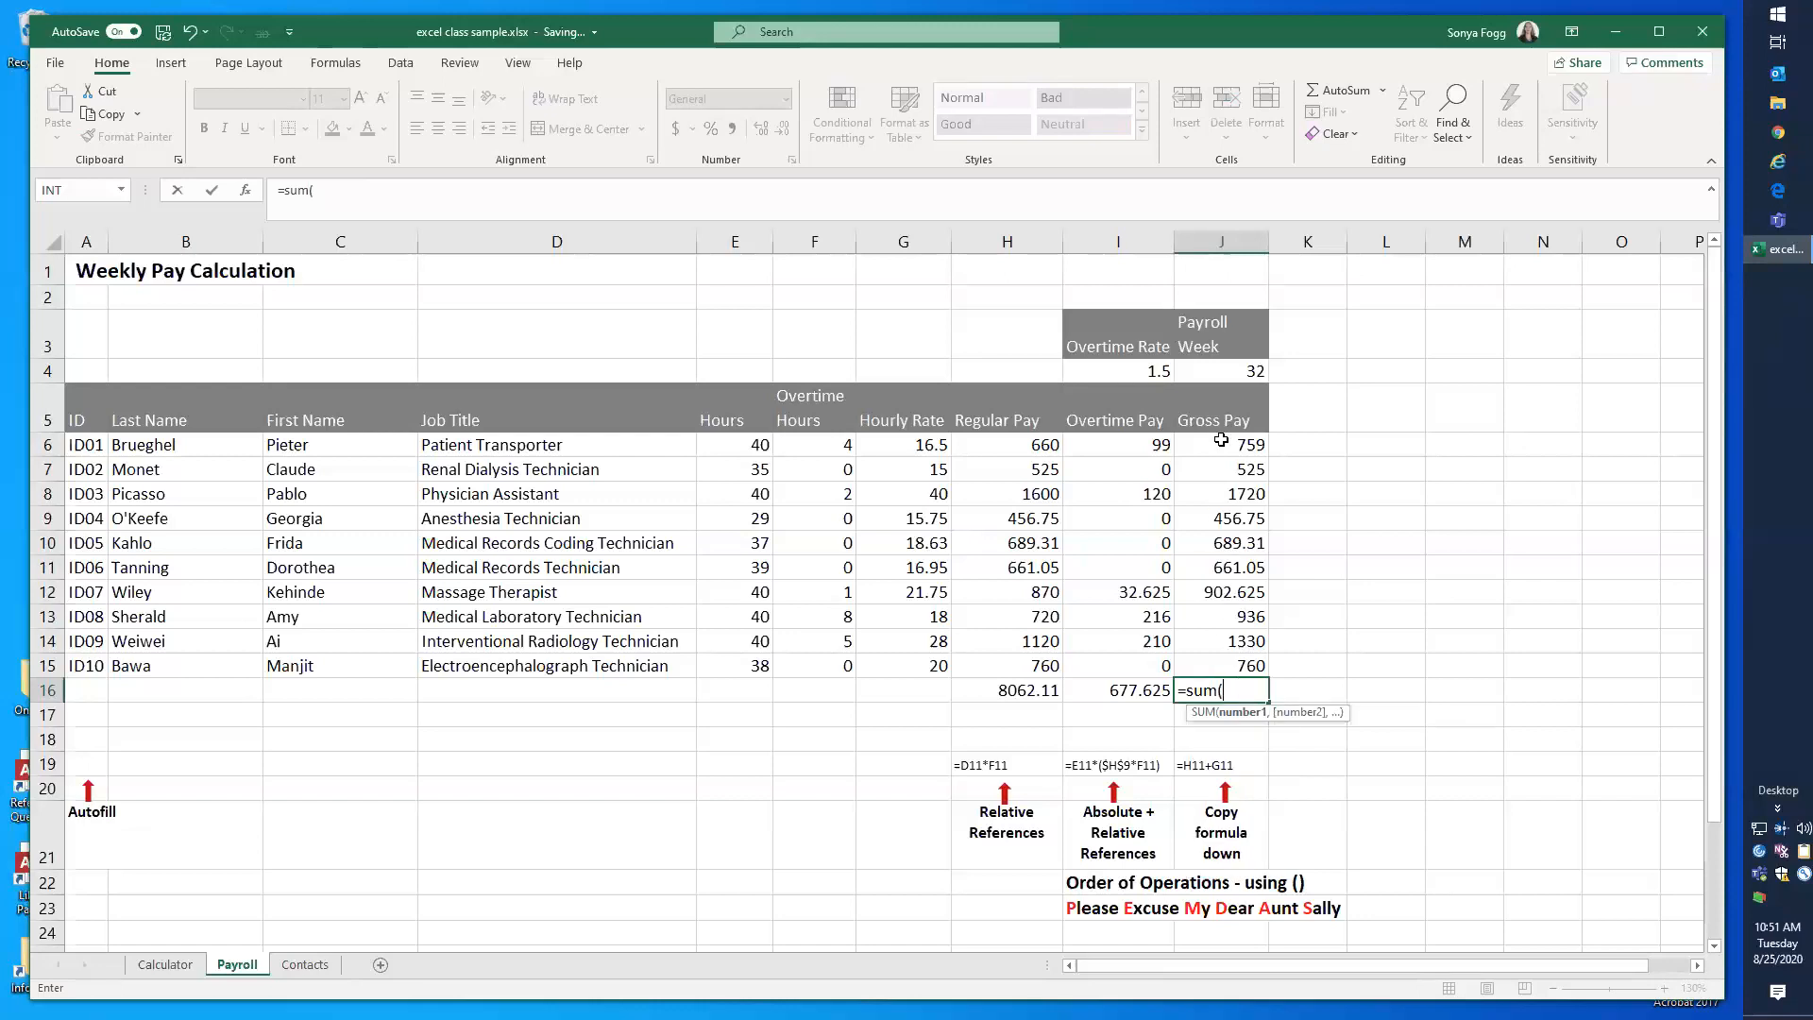
left_click_drag(1220, 444, 1220, 670)
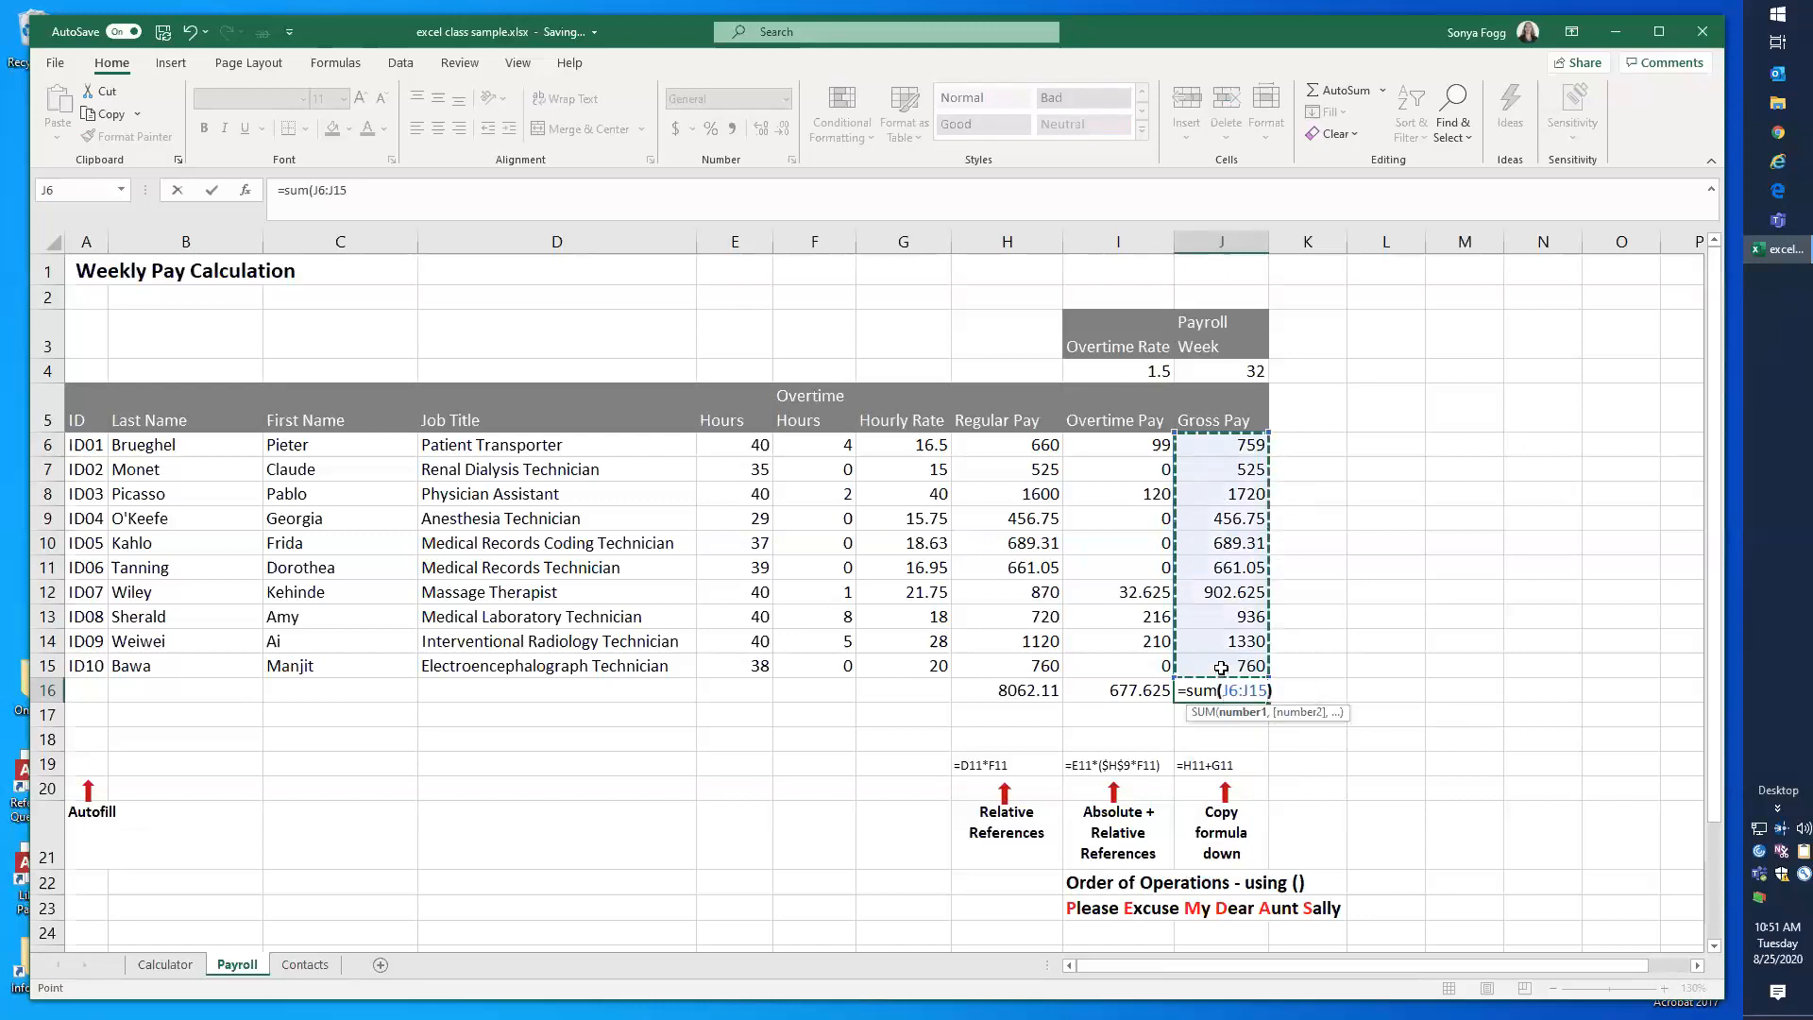
type(")")
key("ctrl+Return")
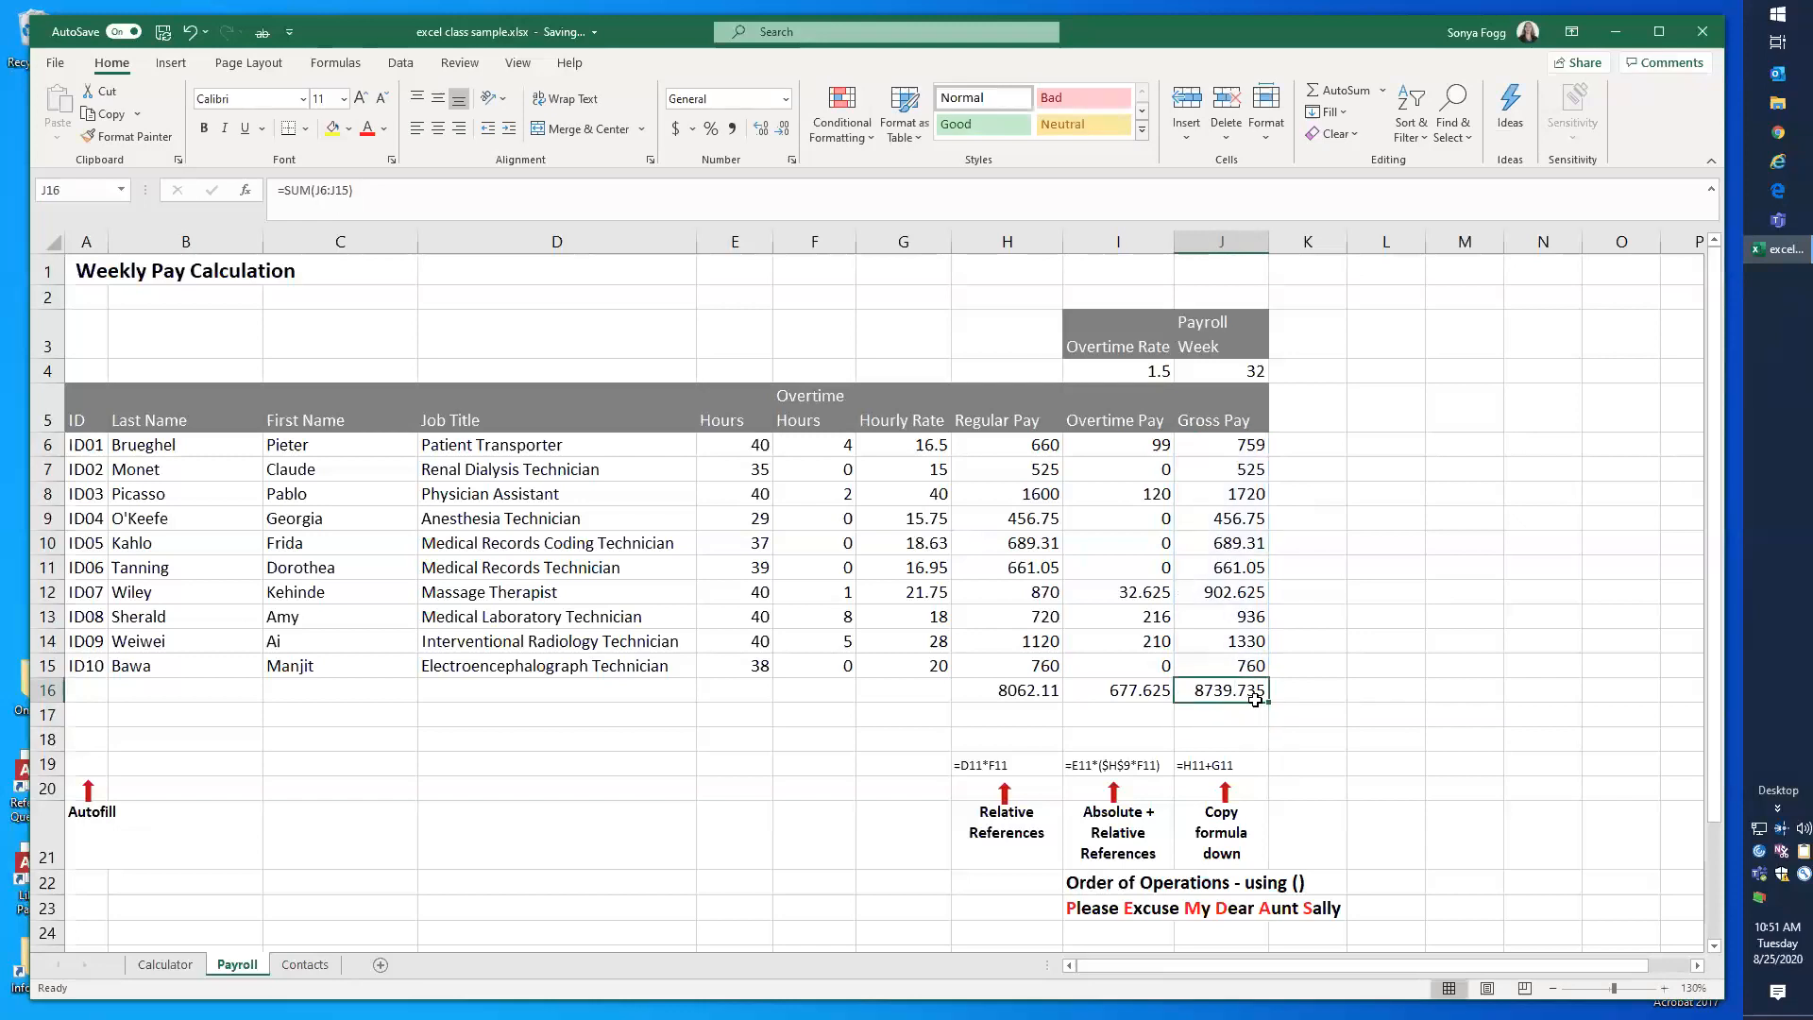
Step: Fill the J16 total back across to H16 and check the copied formulas in row 16
left_click_drag(1190, 700, 983, 700)
left_click(1130, 690)
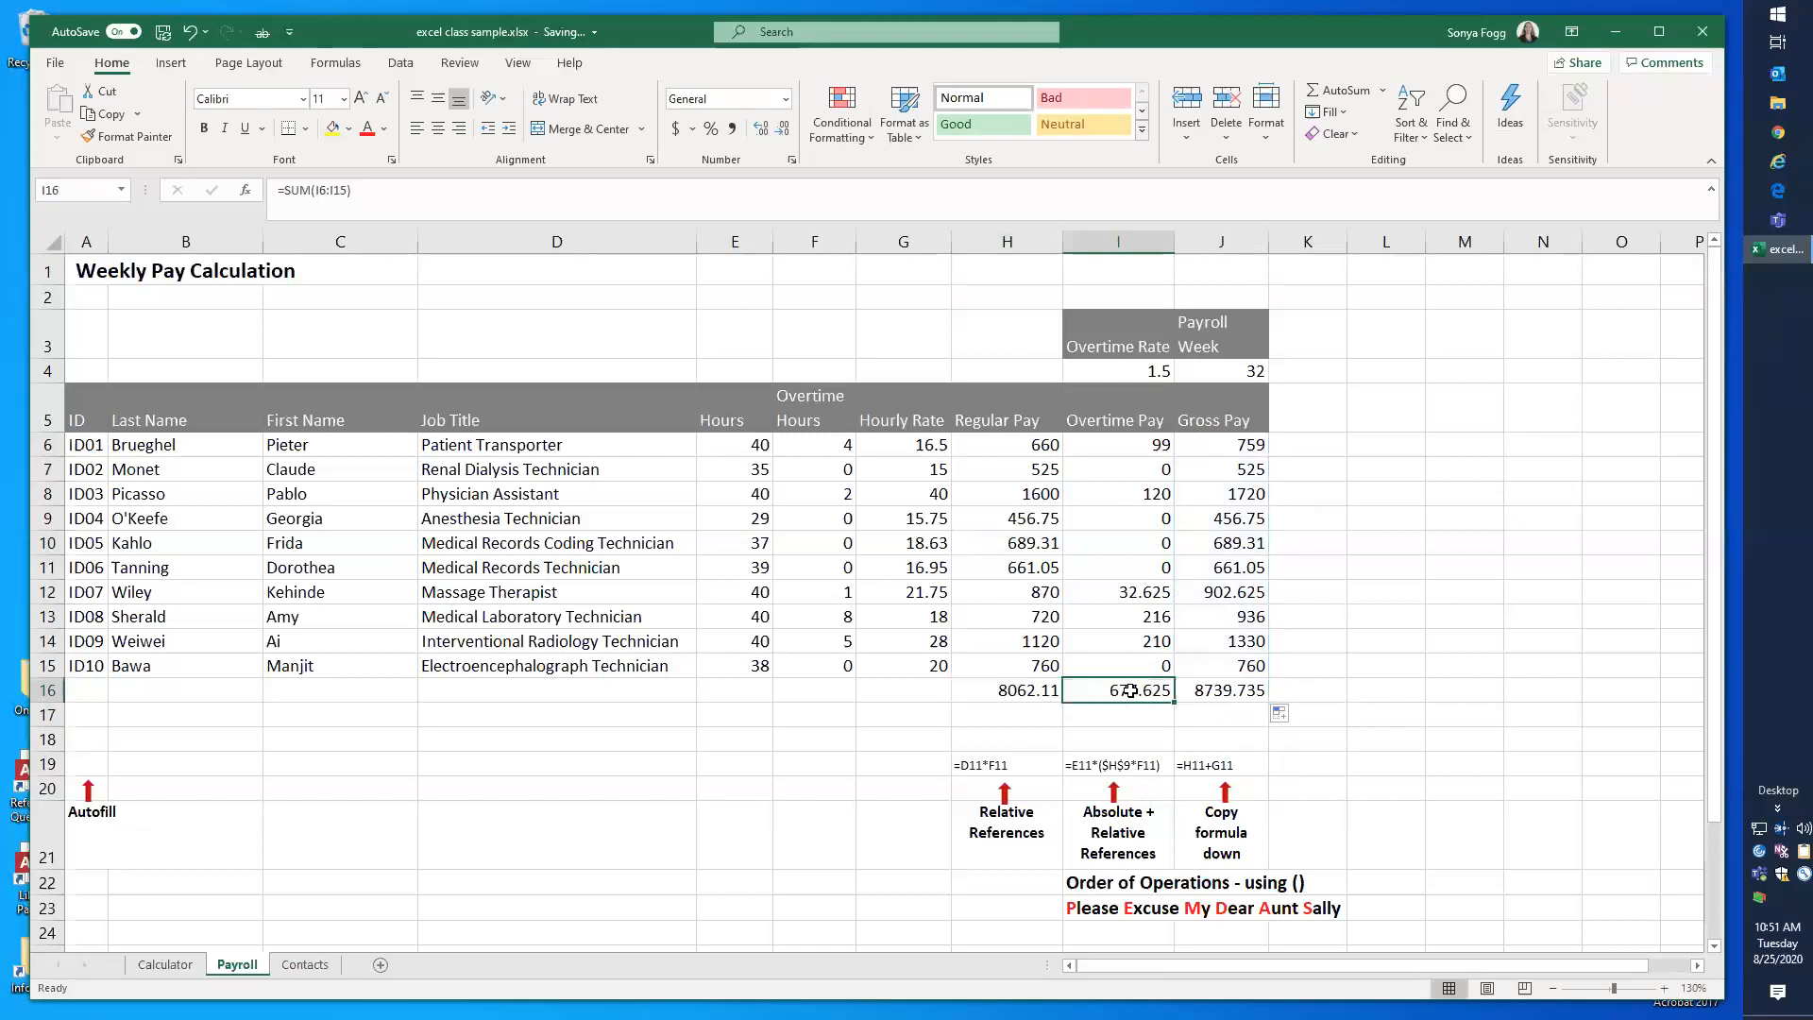
left_click(1297, 690)
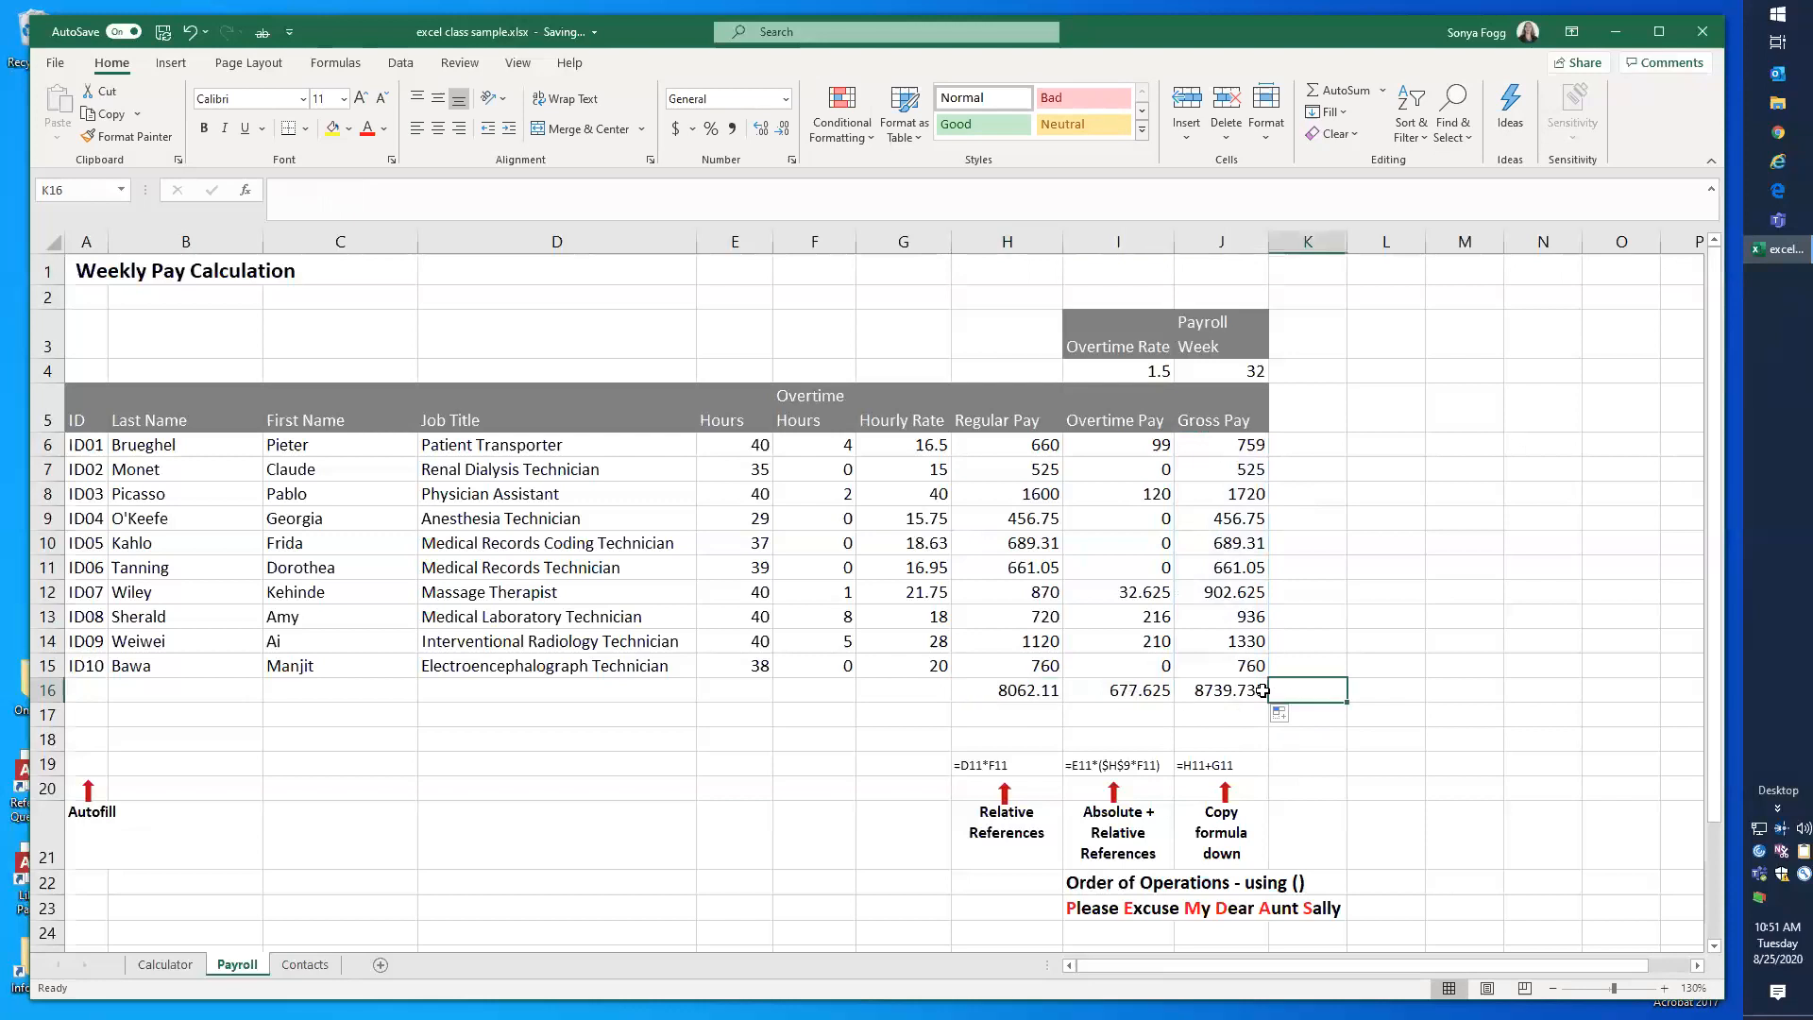
left_click(1235, 691)
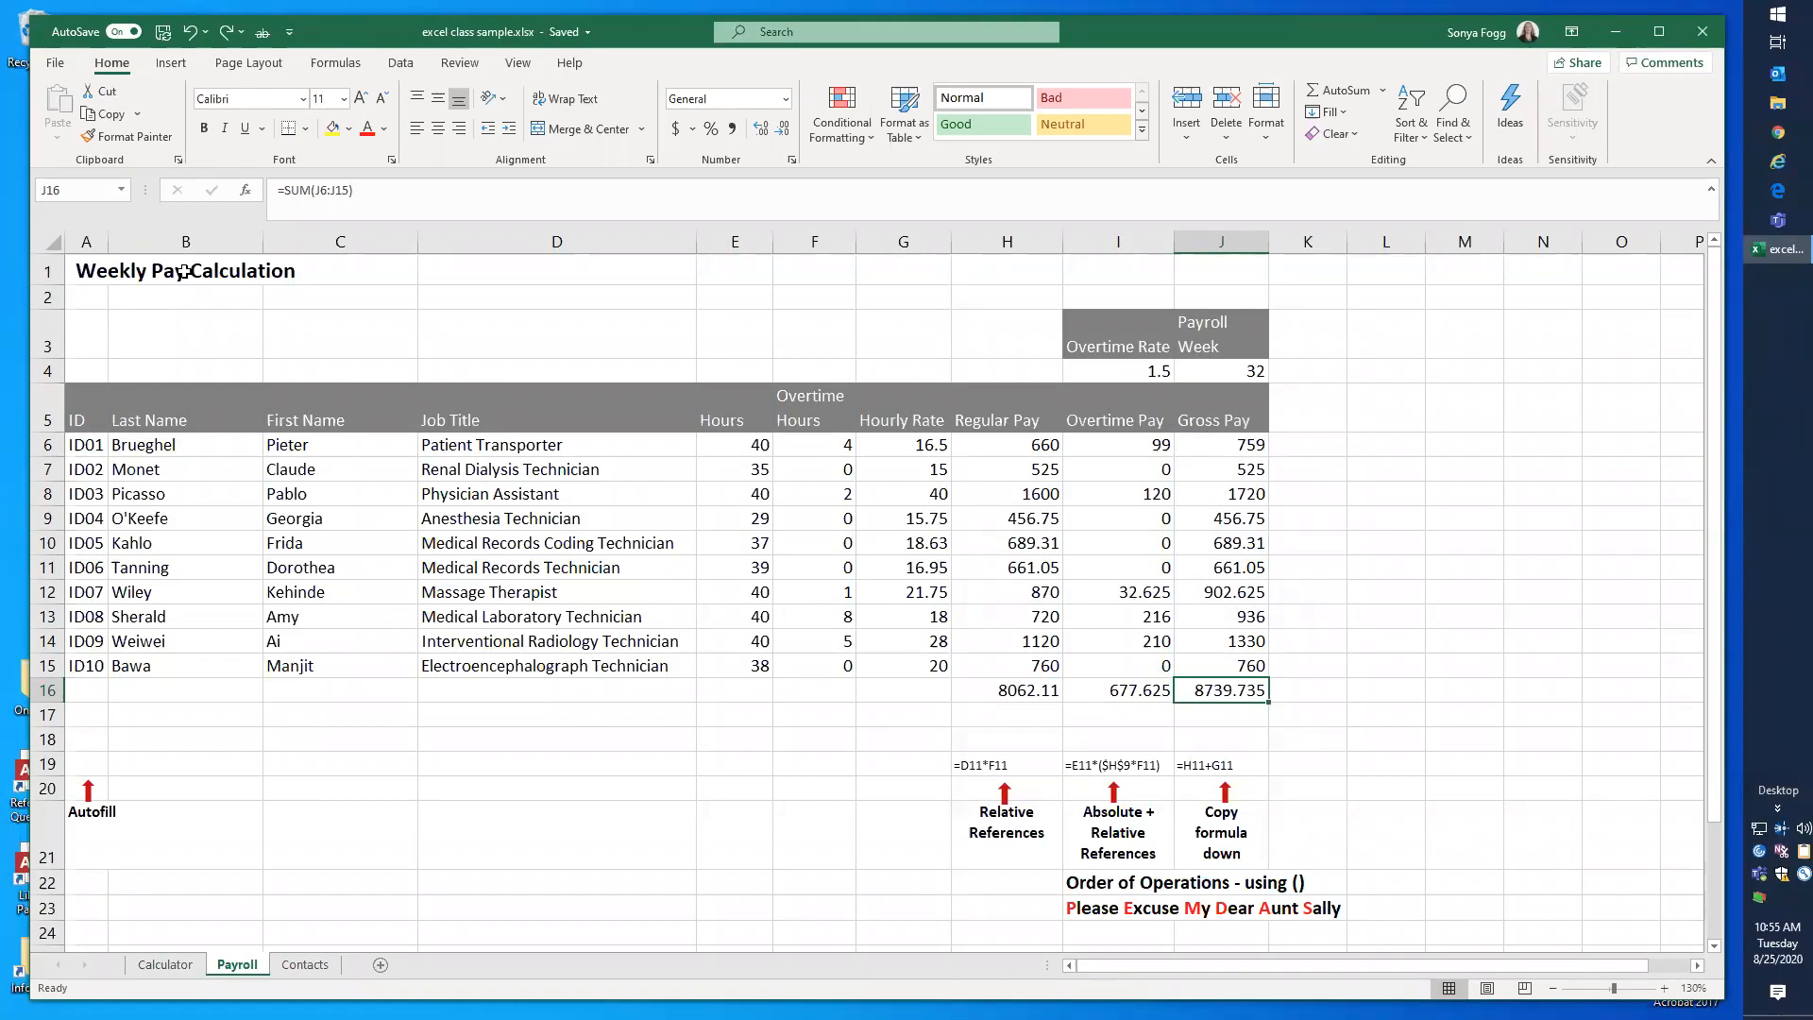
Step: Merge and center the Weekly Pay Calculation title across B1:H1 and check selecting the Job Title column beneath it
left_click(184, 272)
left_click_drag(182, 273, 992, 279)
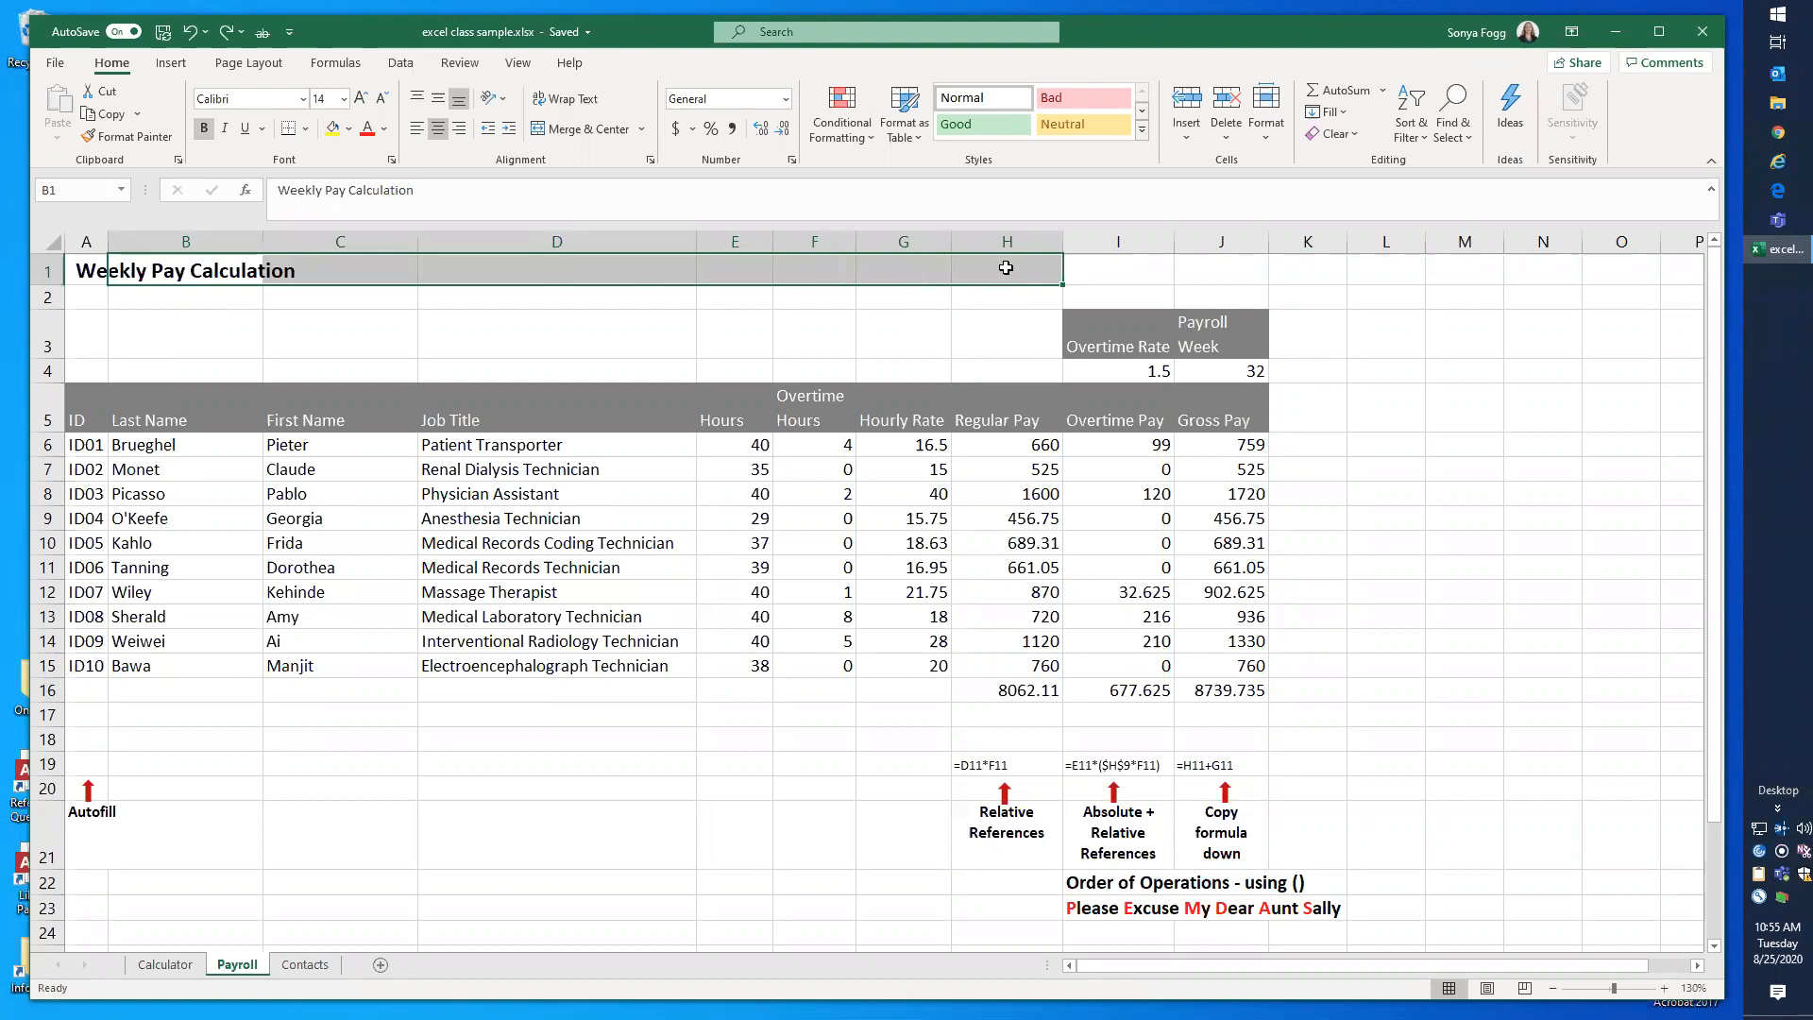
left_click(557, 128)
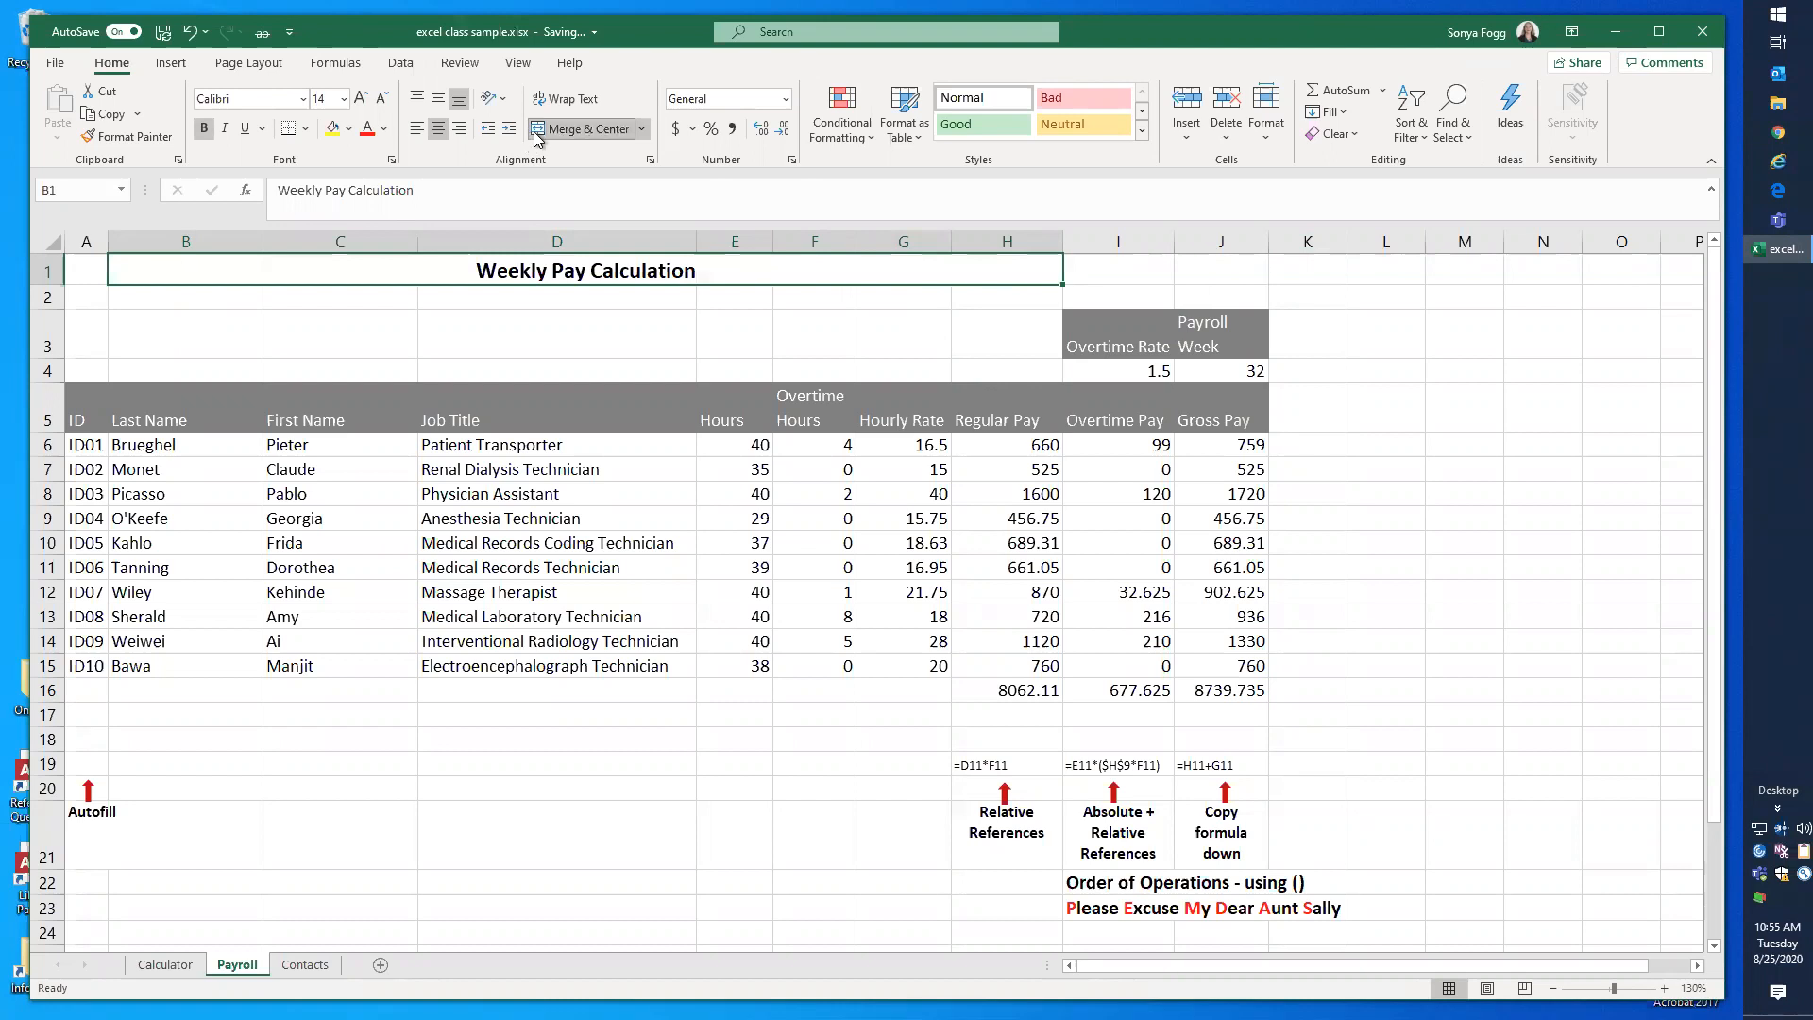
left_click(665, 327)
left_click(628, 450)
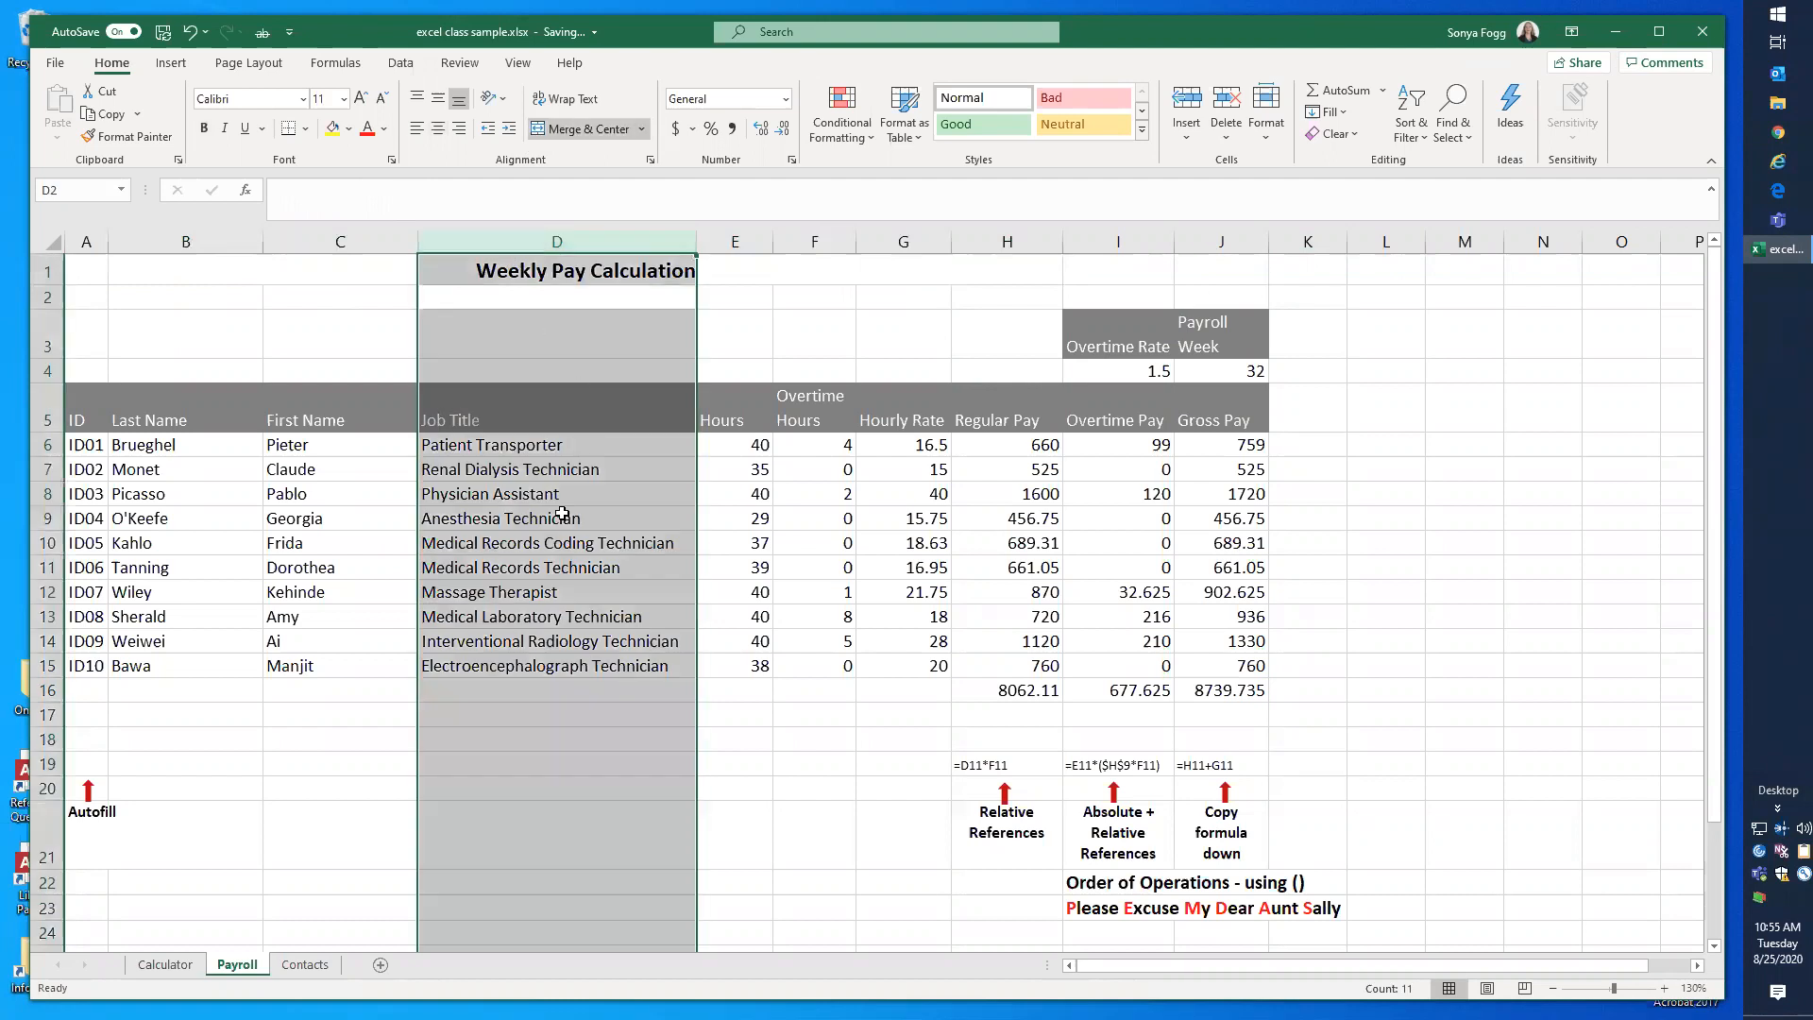
left_click(856, 549)
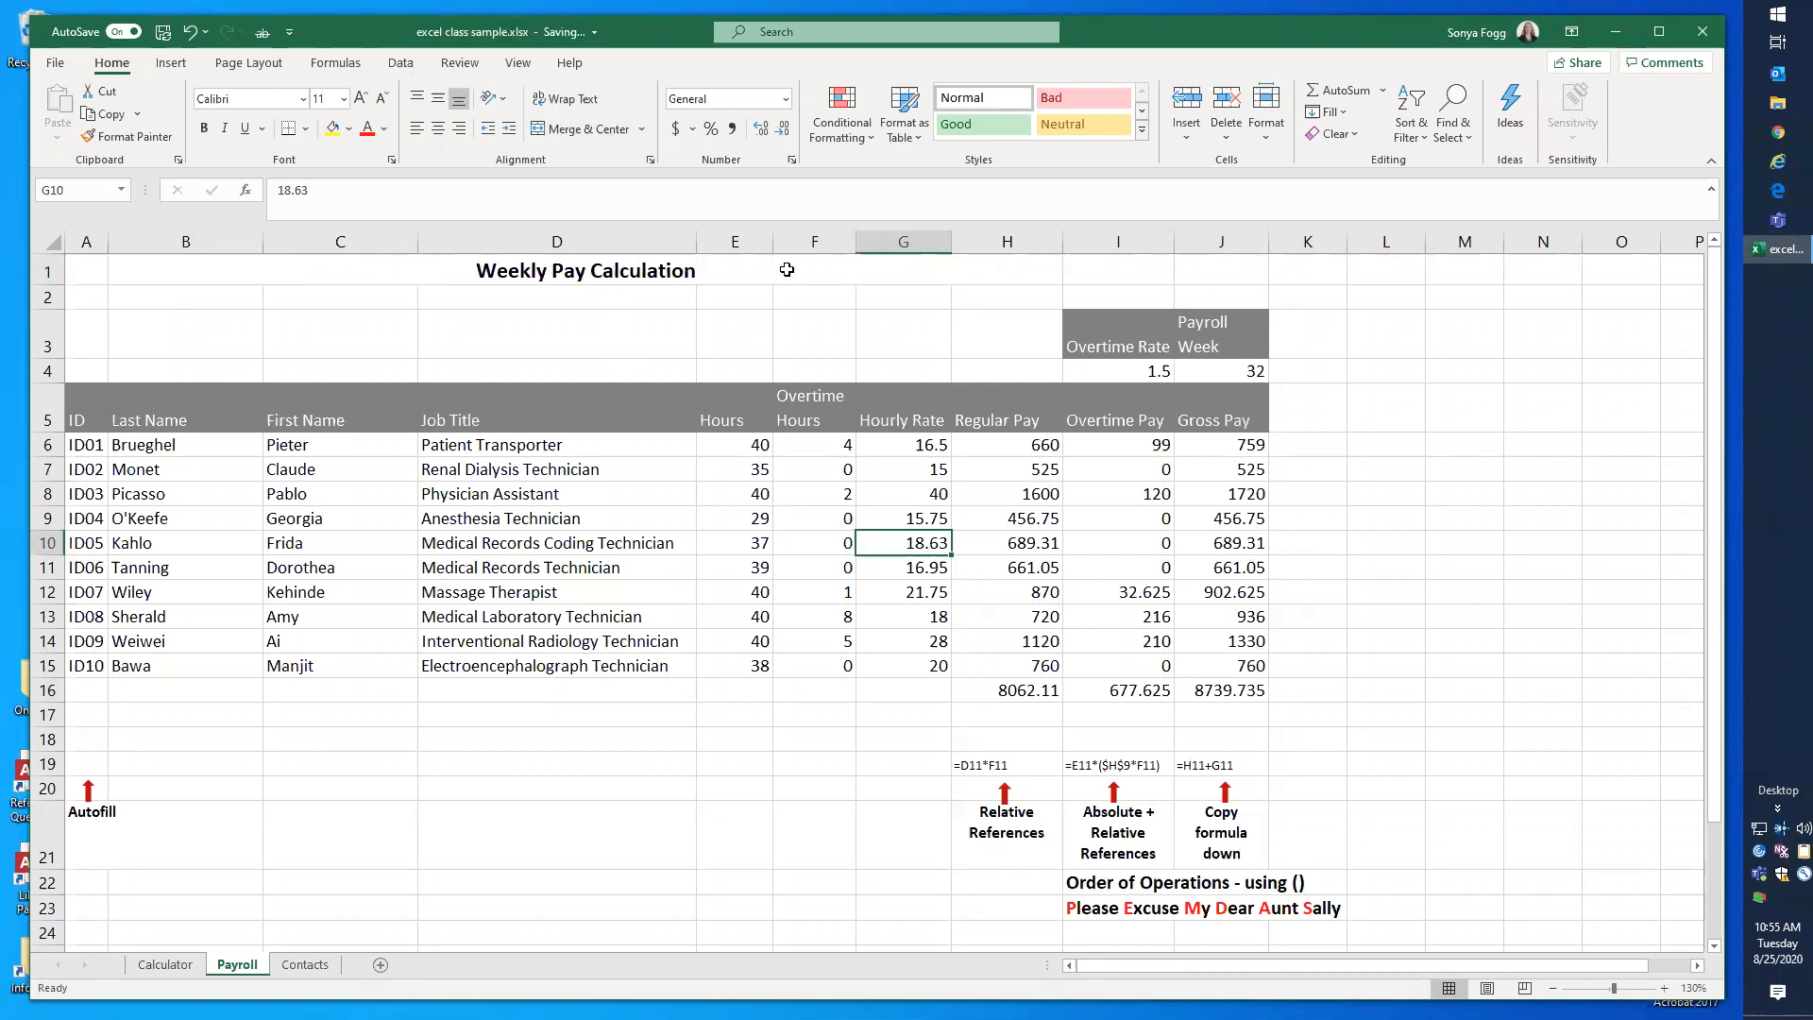
Step: Format the payroll data A5:J15 as a table with headers, using the first black-and-white Light style
left_click_drag(75, 413, 1204, 419)
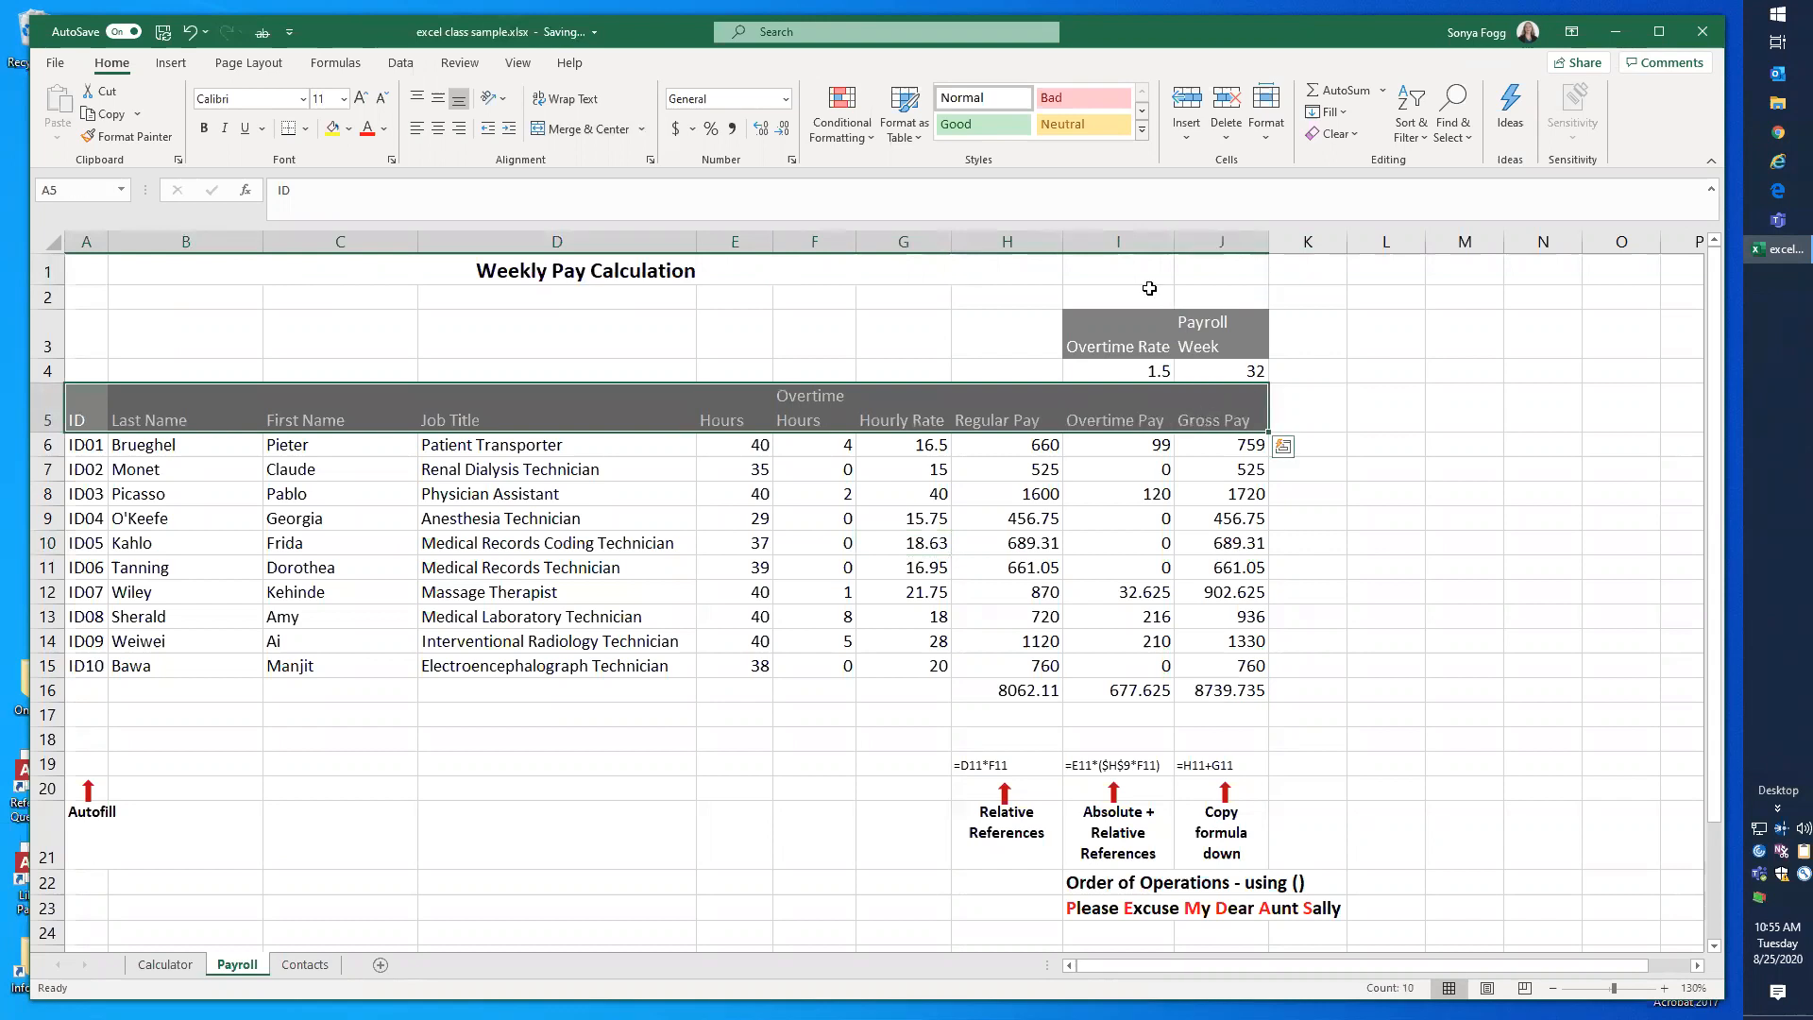
left_click_drag(89, 416, 821, 448)
left_click_drag(1100, 452, 1214, 668)
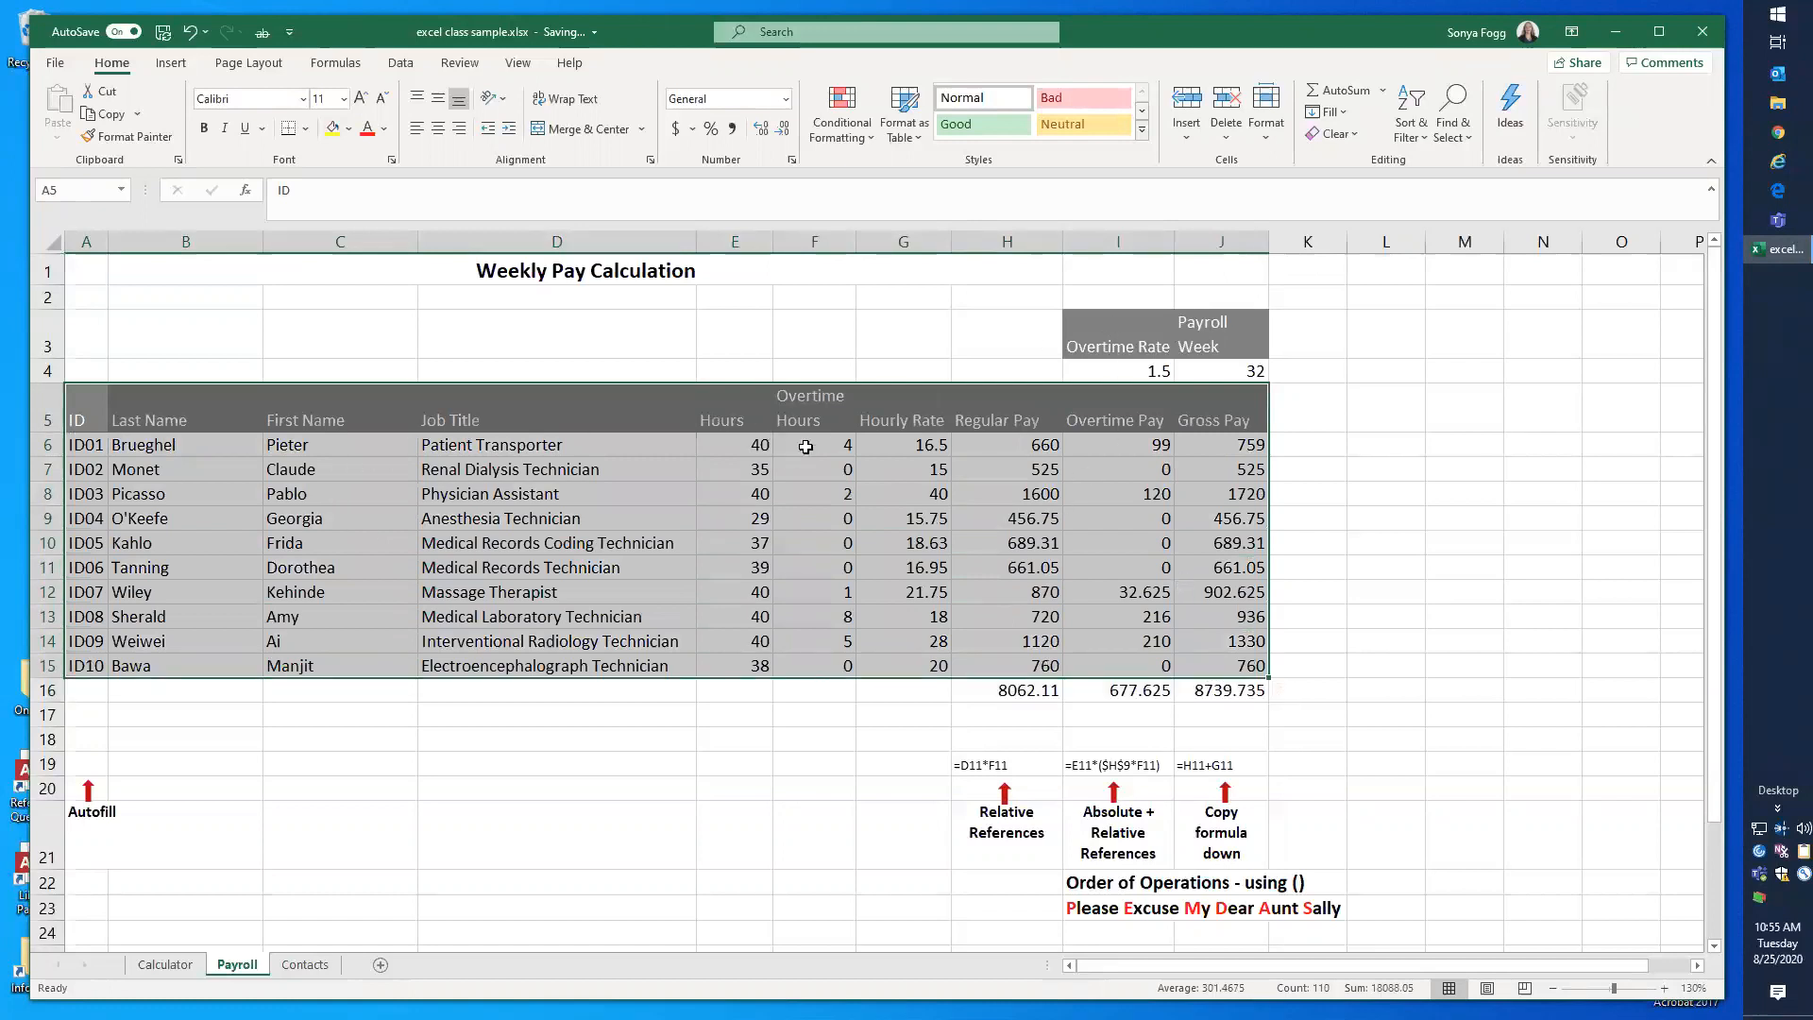
left_click(909, 141)
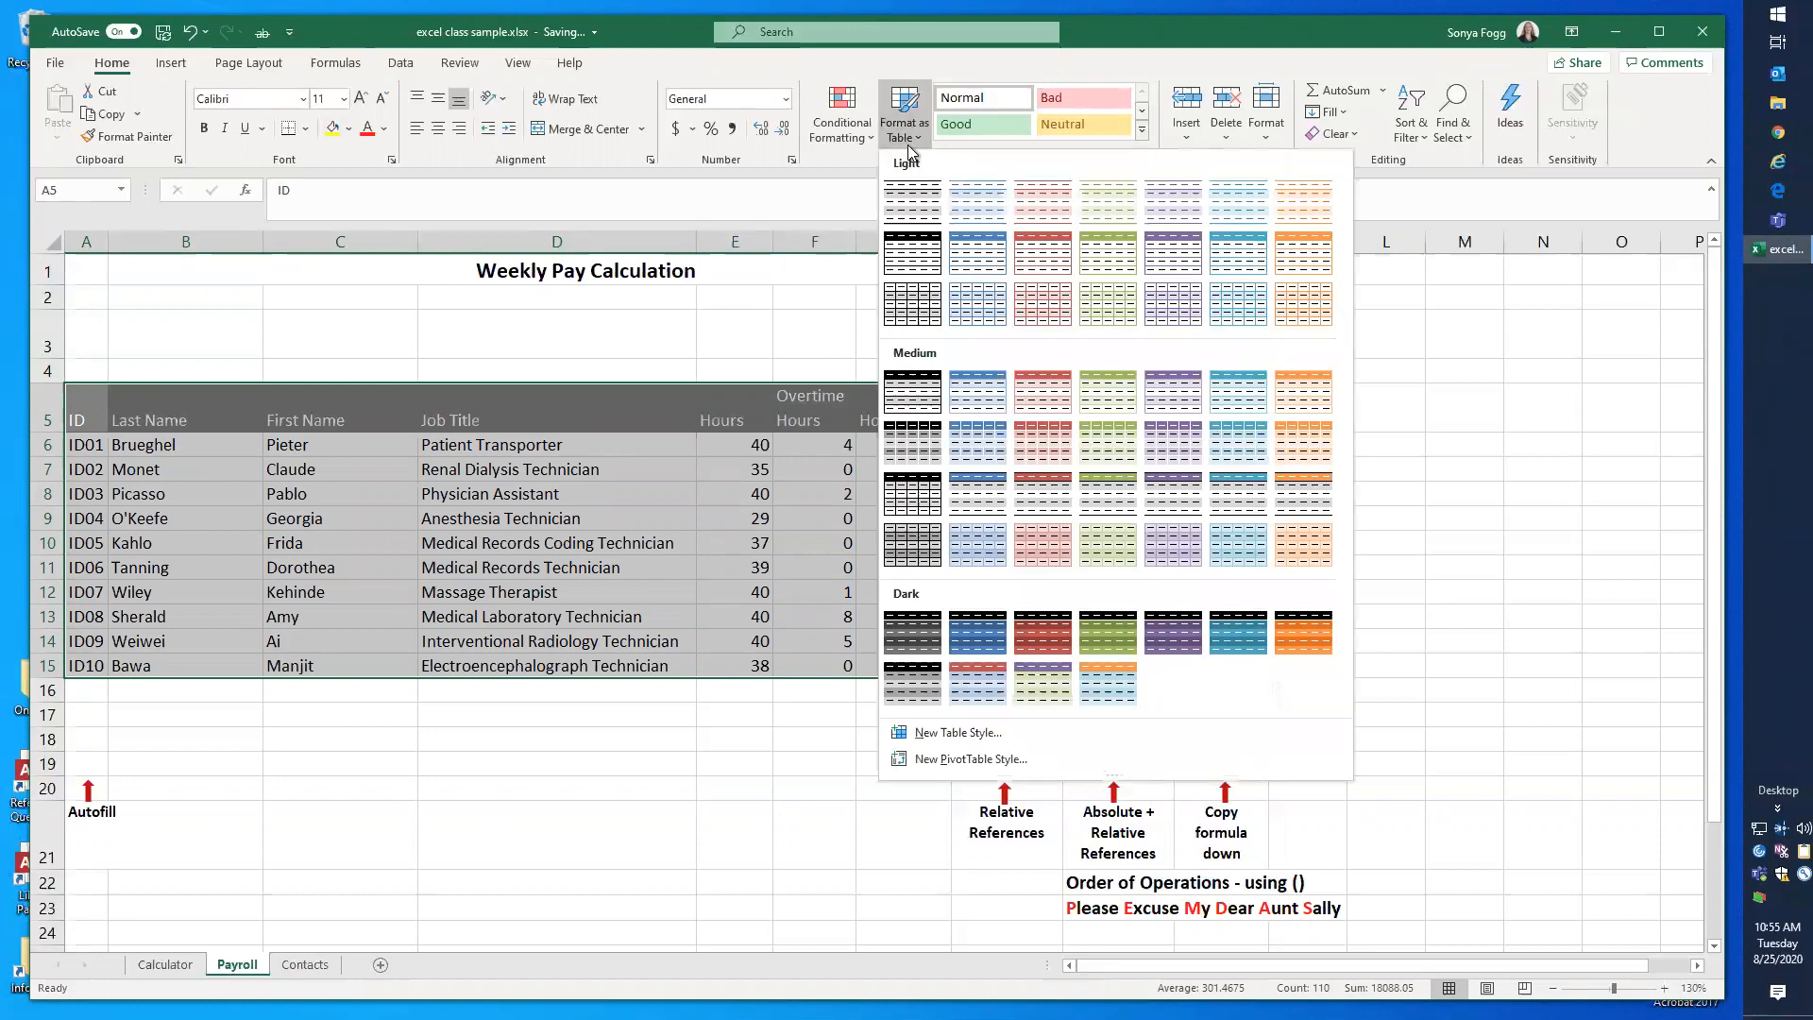
left_click(912, 203)
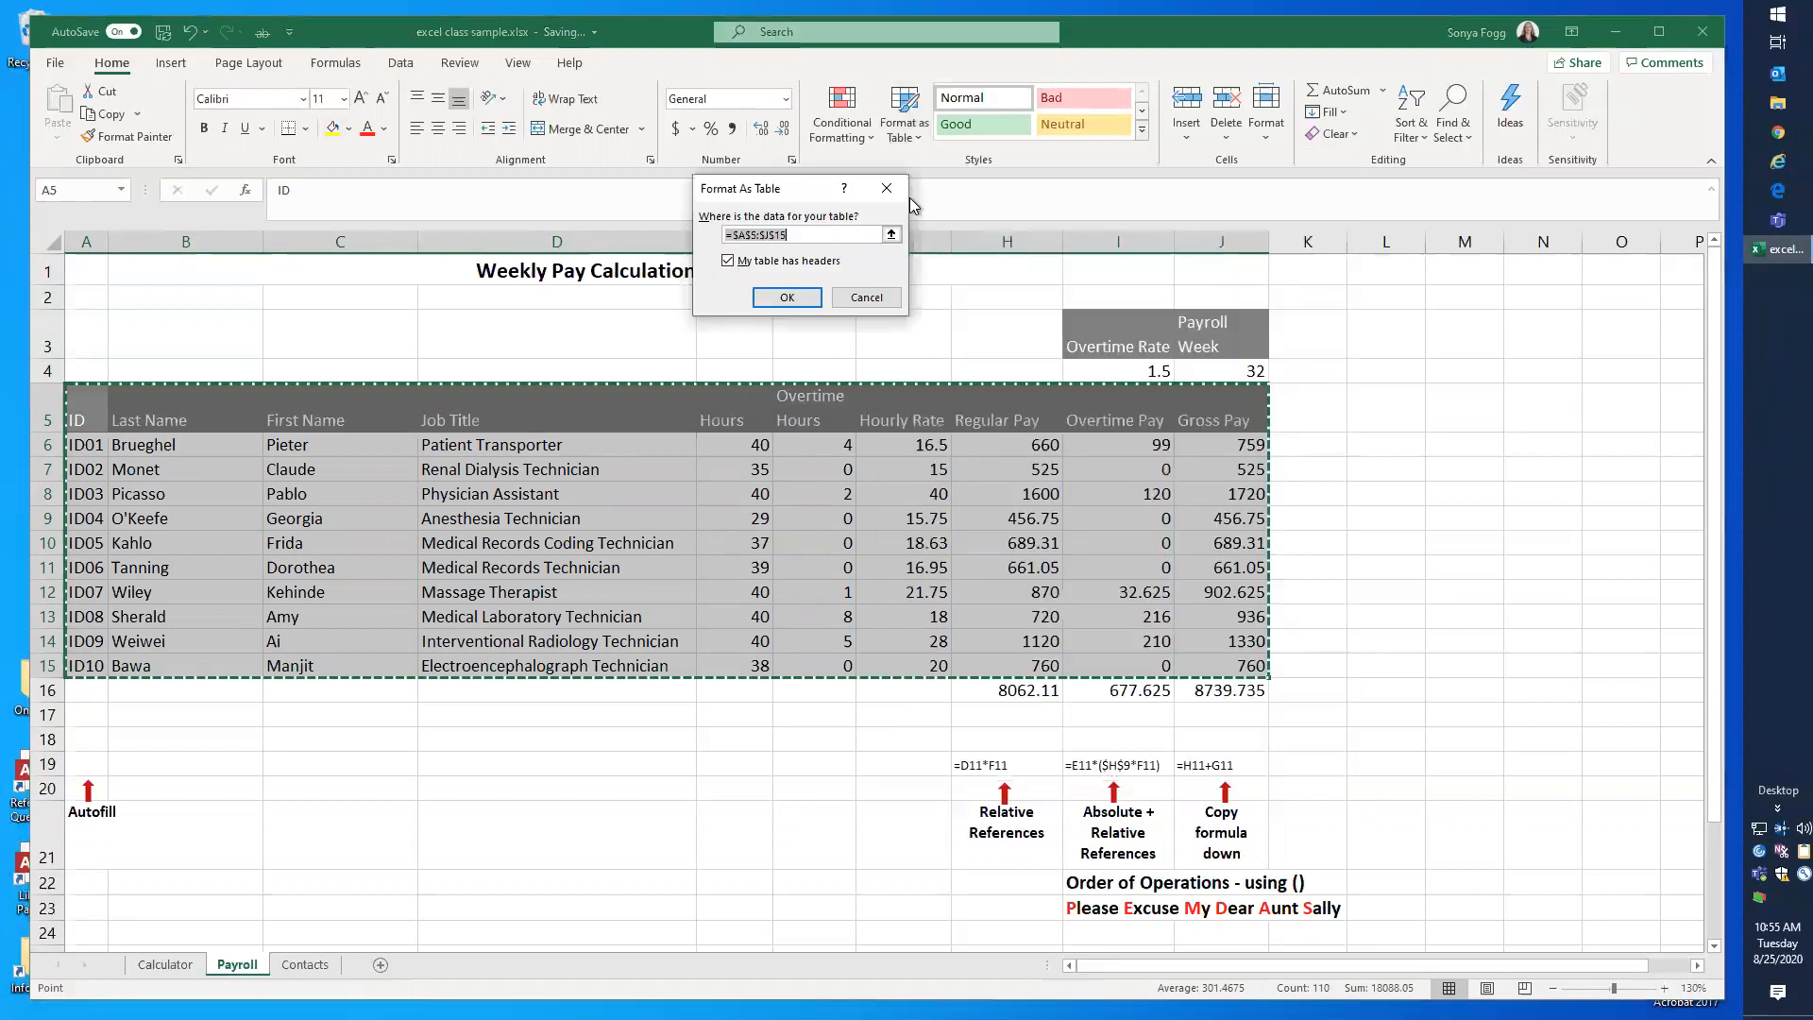
left_click(783, 299)
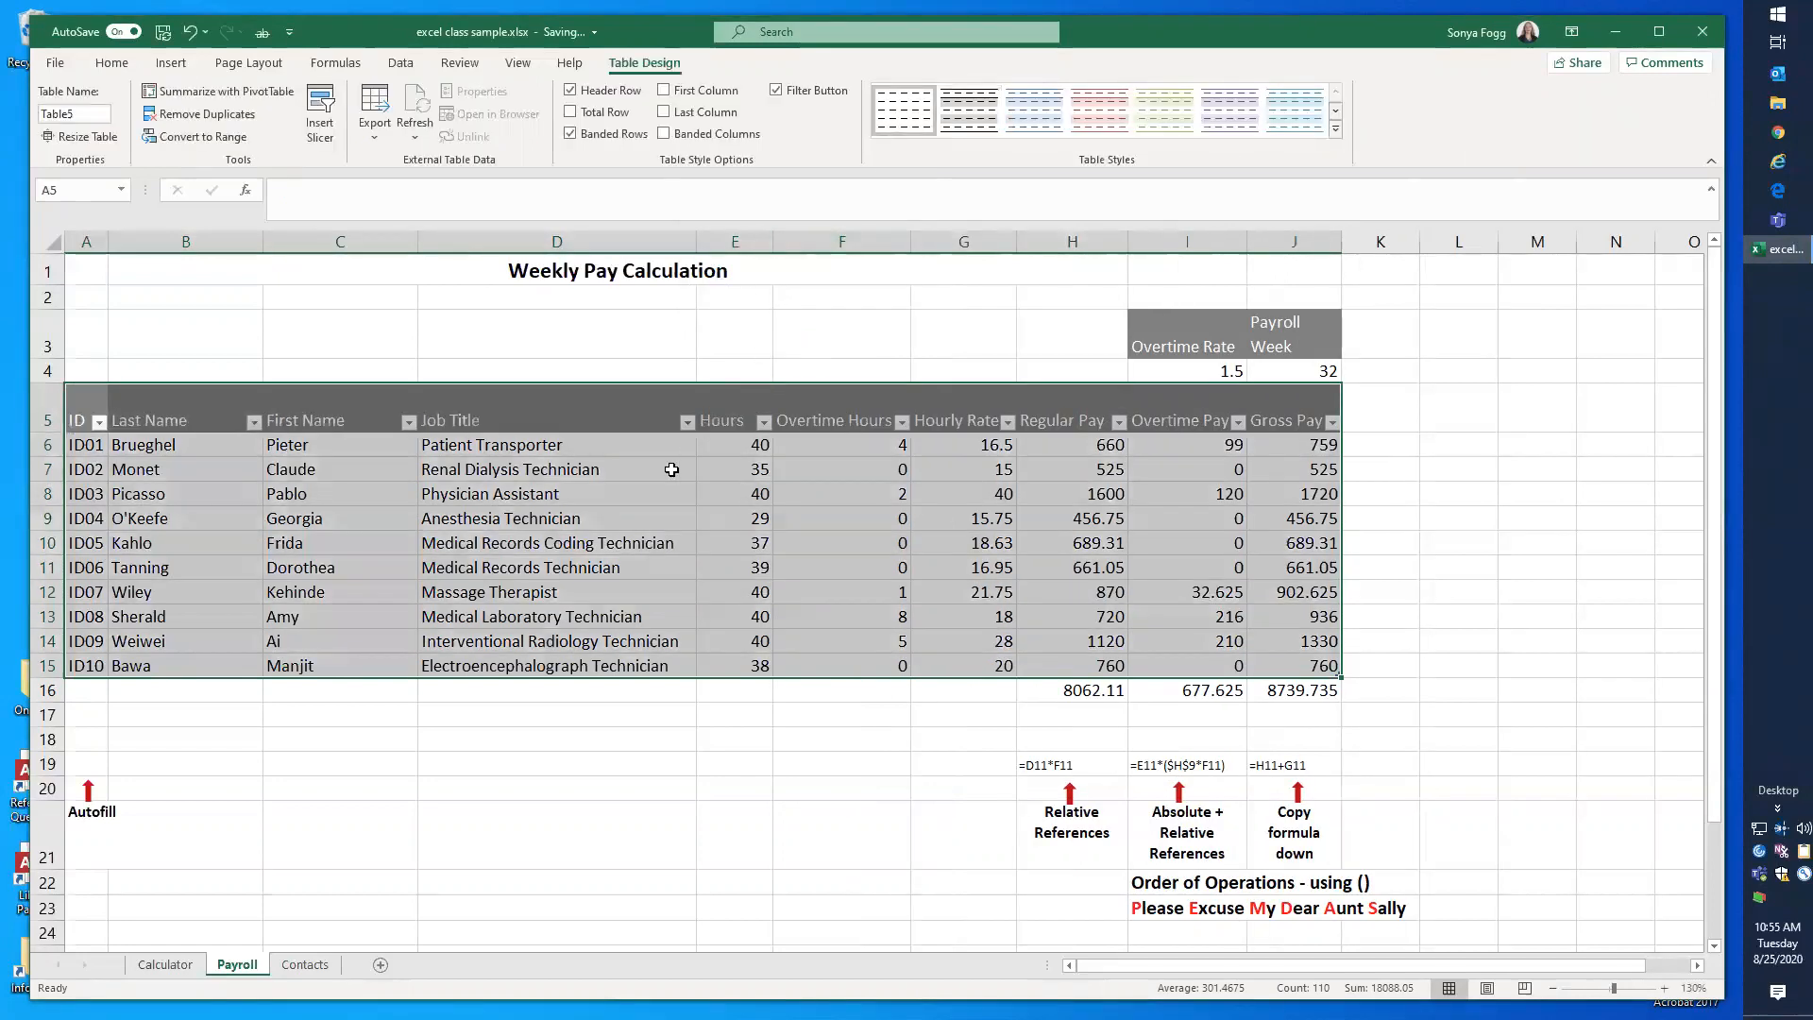
left_click(632, 488)
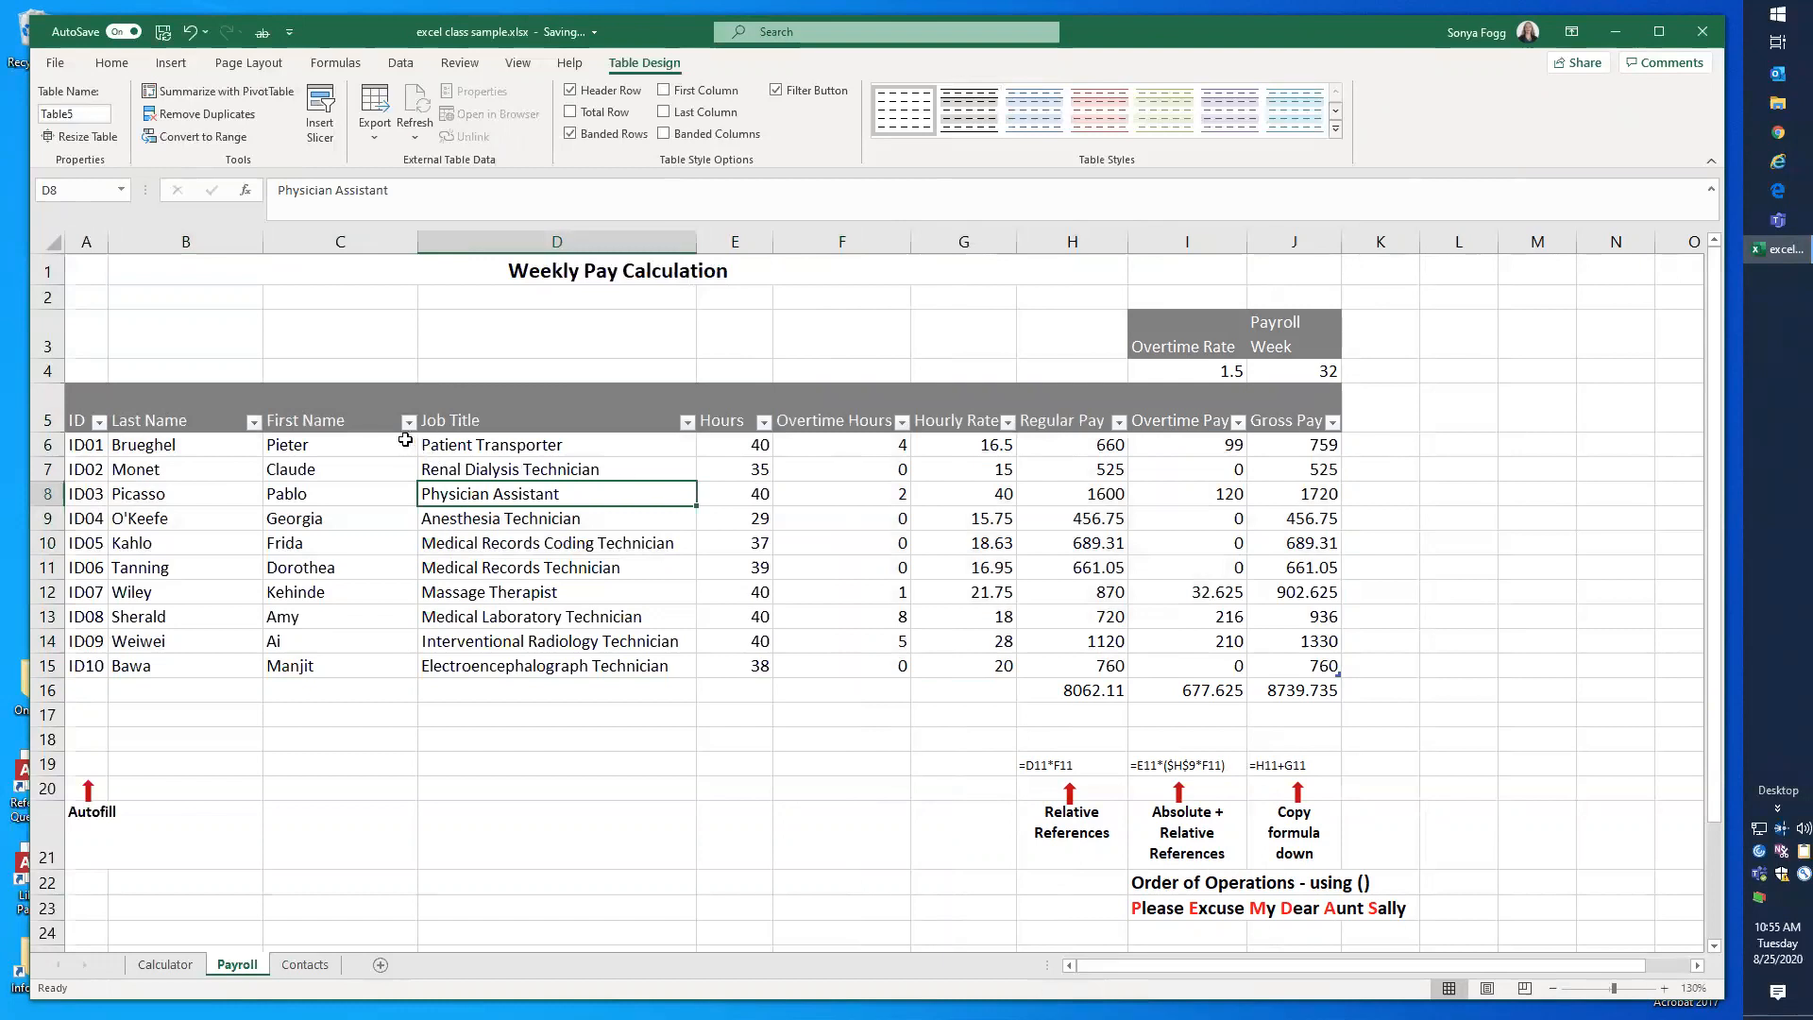
Step: Filter the table to rows where Overtime Hours is greater than 0
left_click(901, 423)
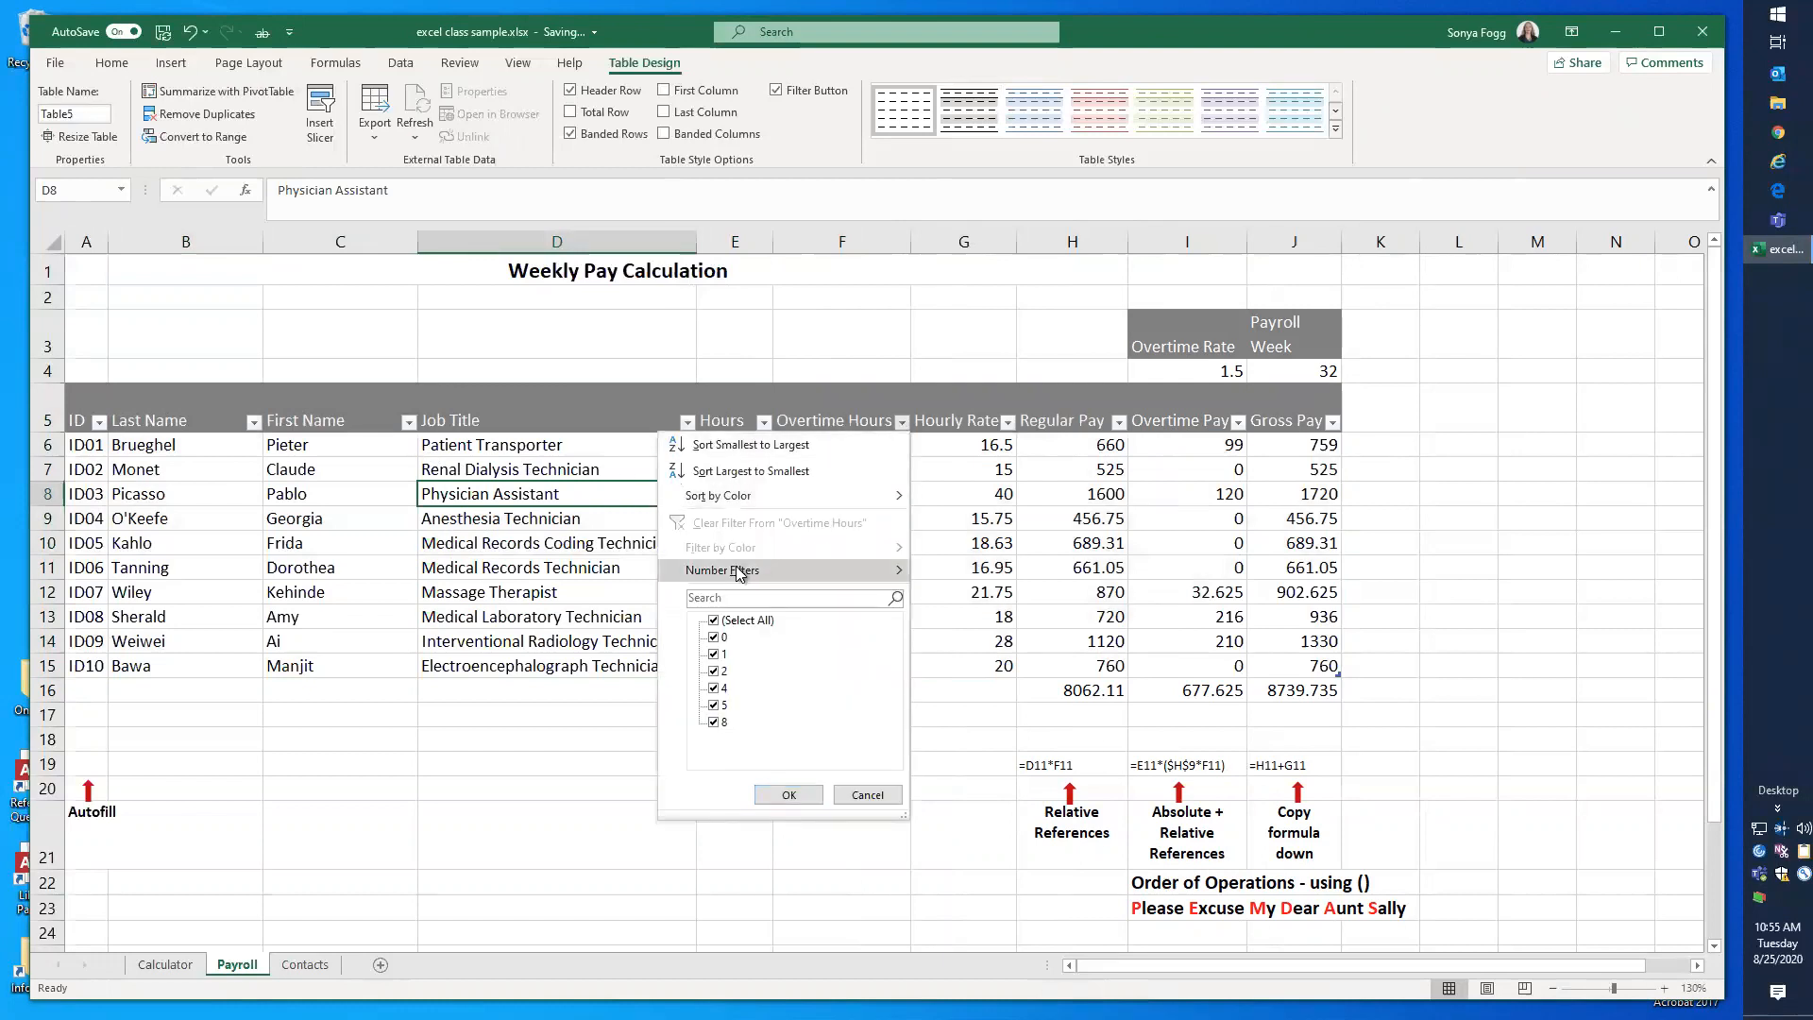
mouse_move(739, 573)
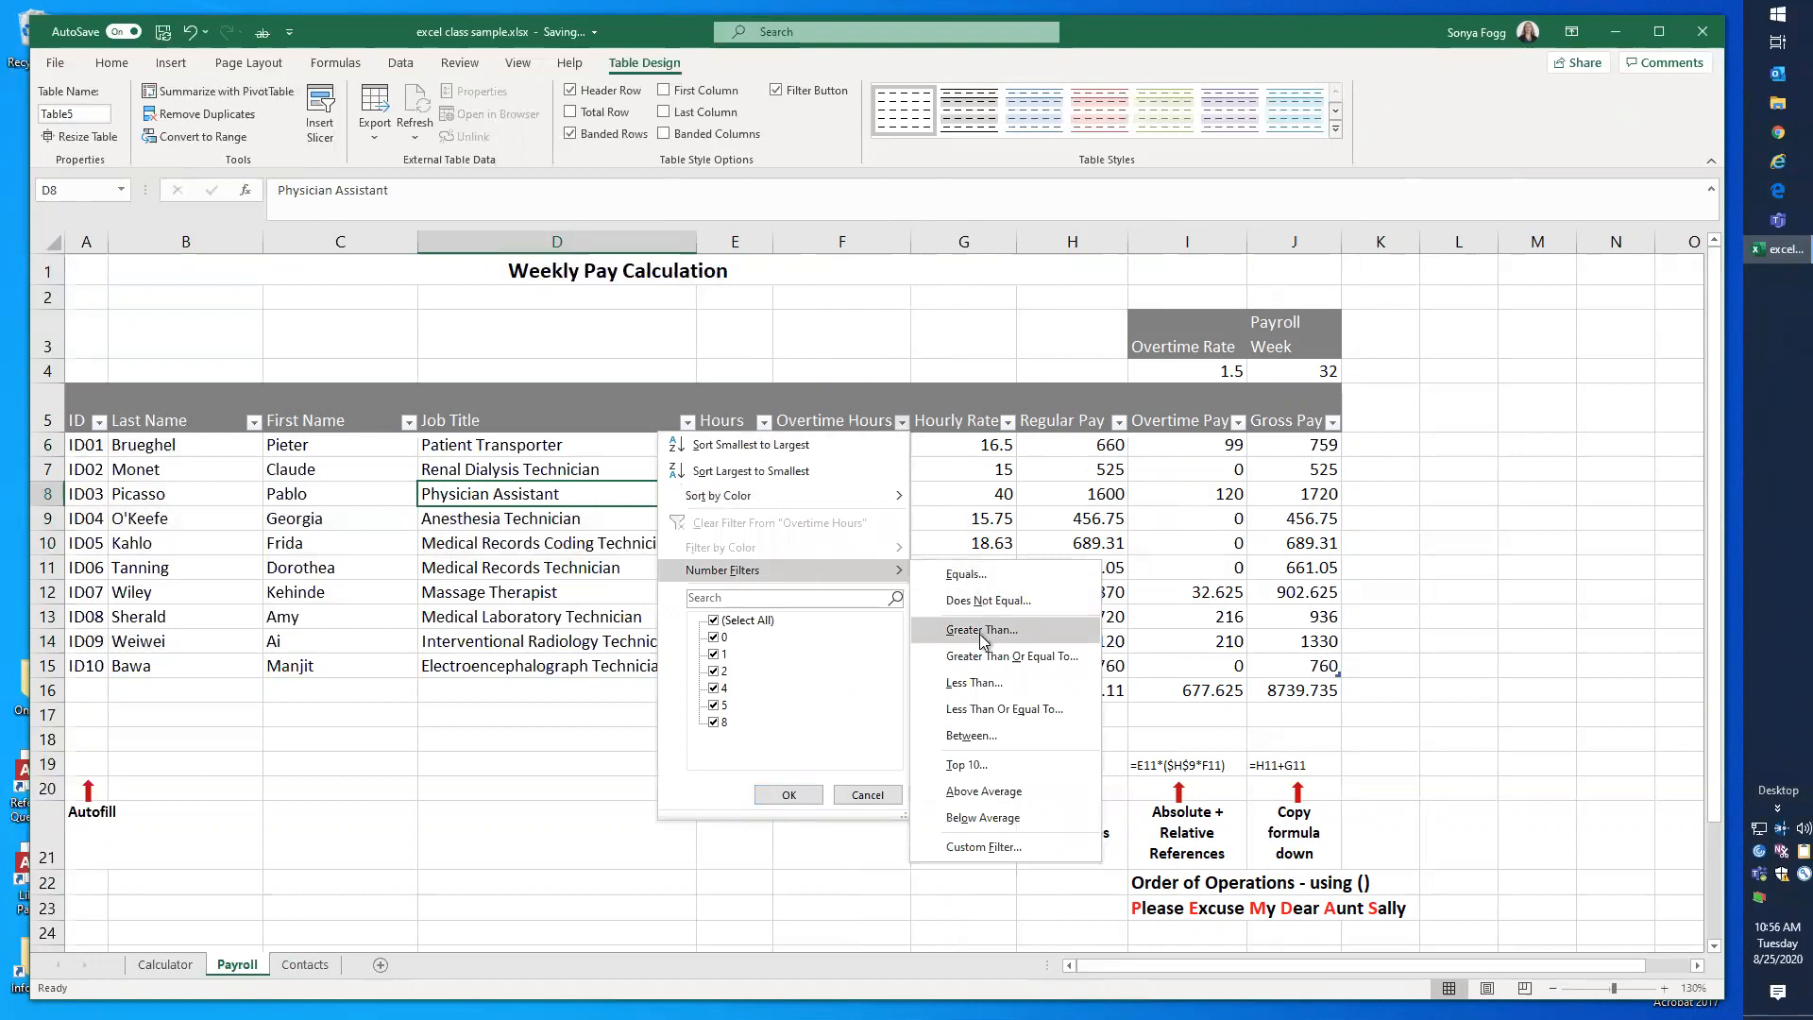
left_click(975, 685)
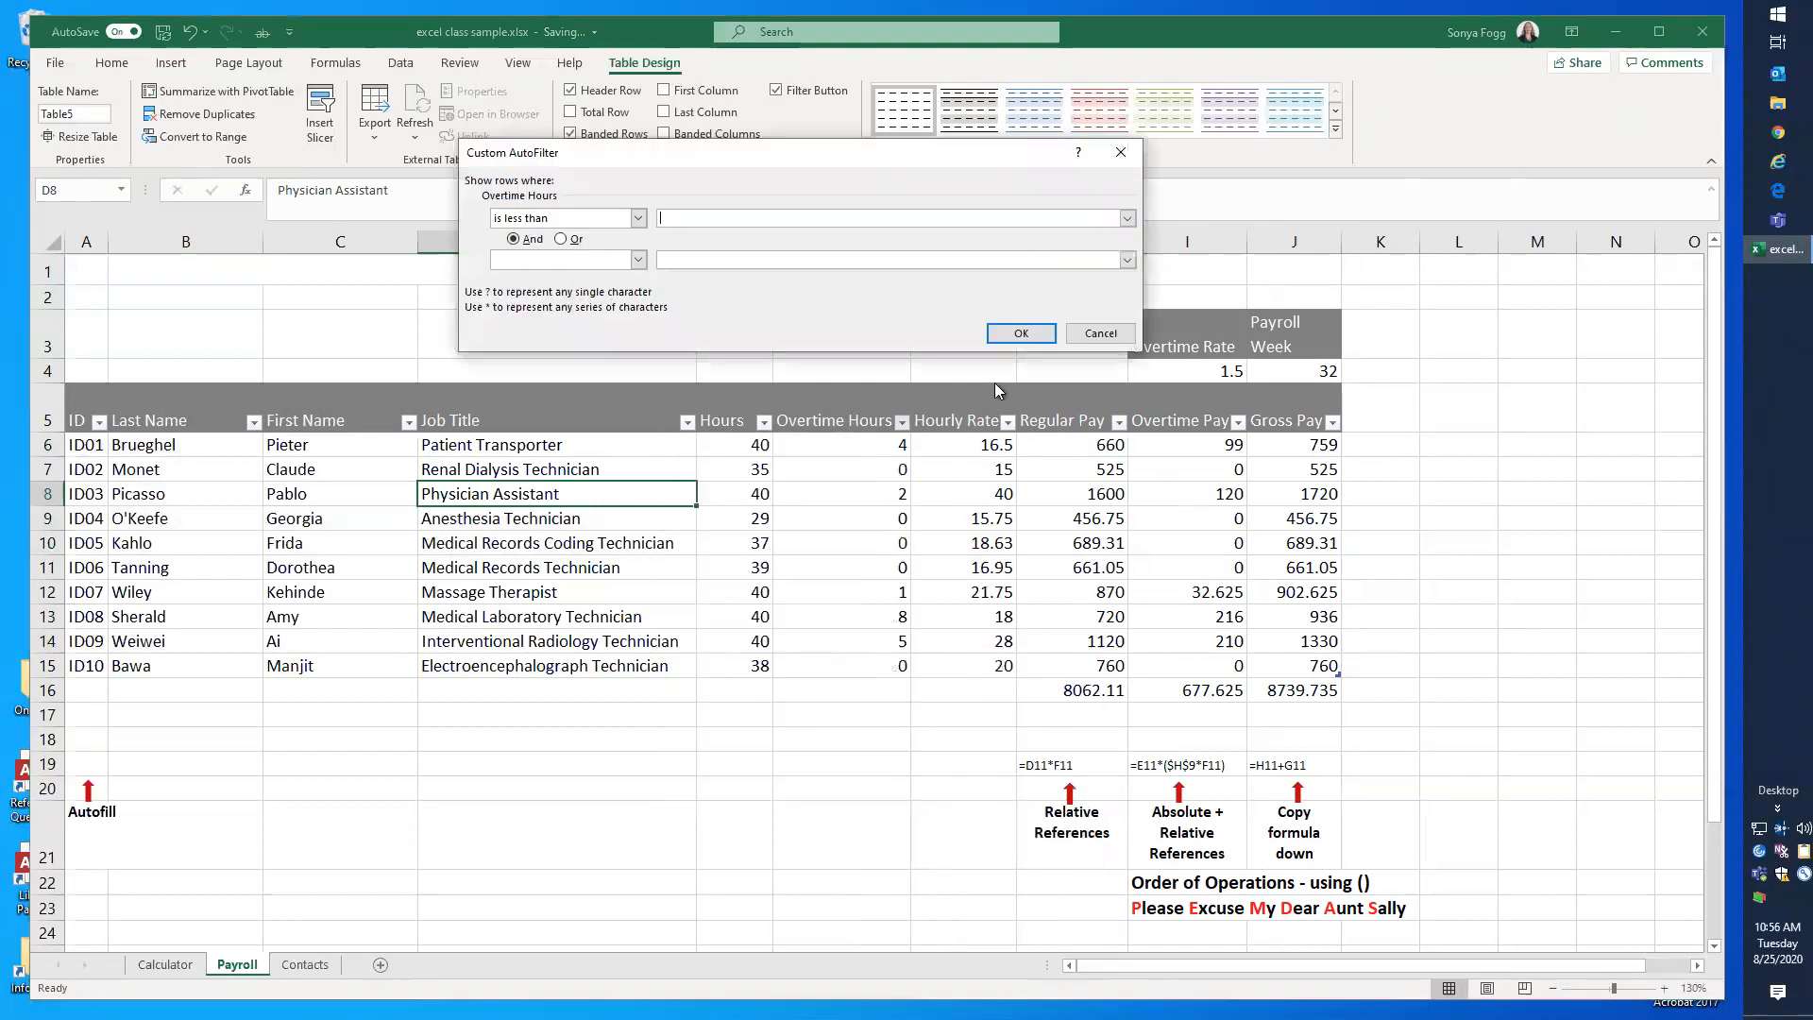
left_click(638, 218)
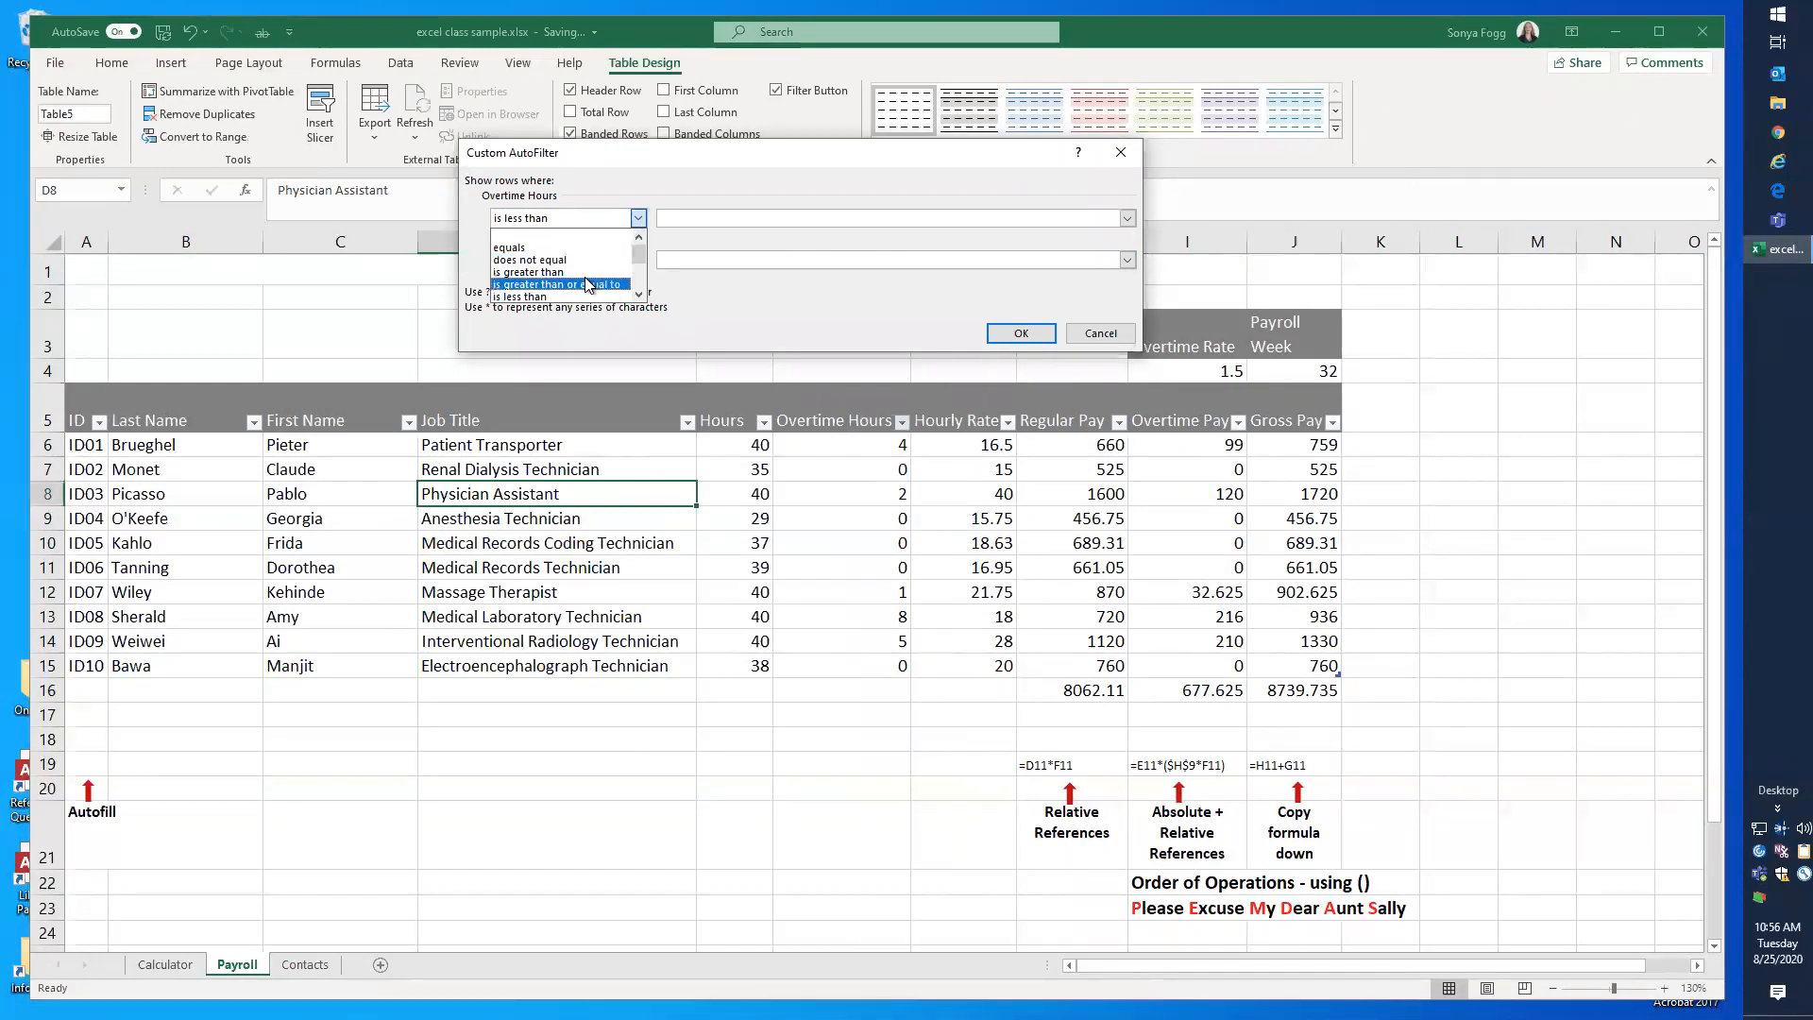
left_click(593, 272)
left_click(691, 215)
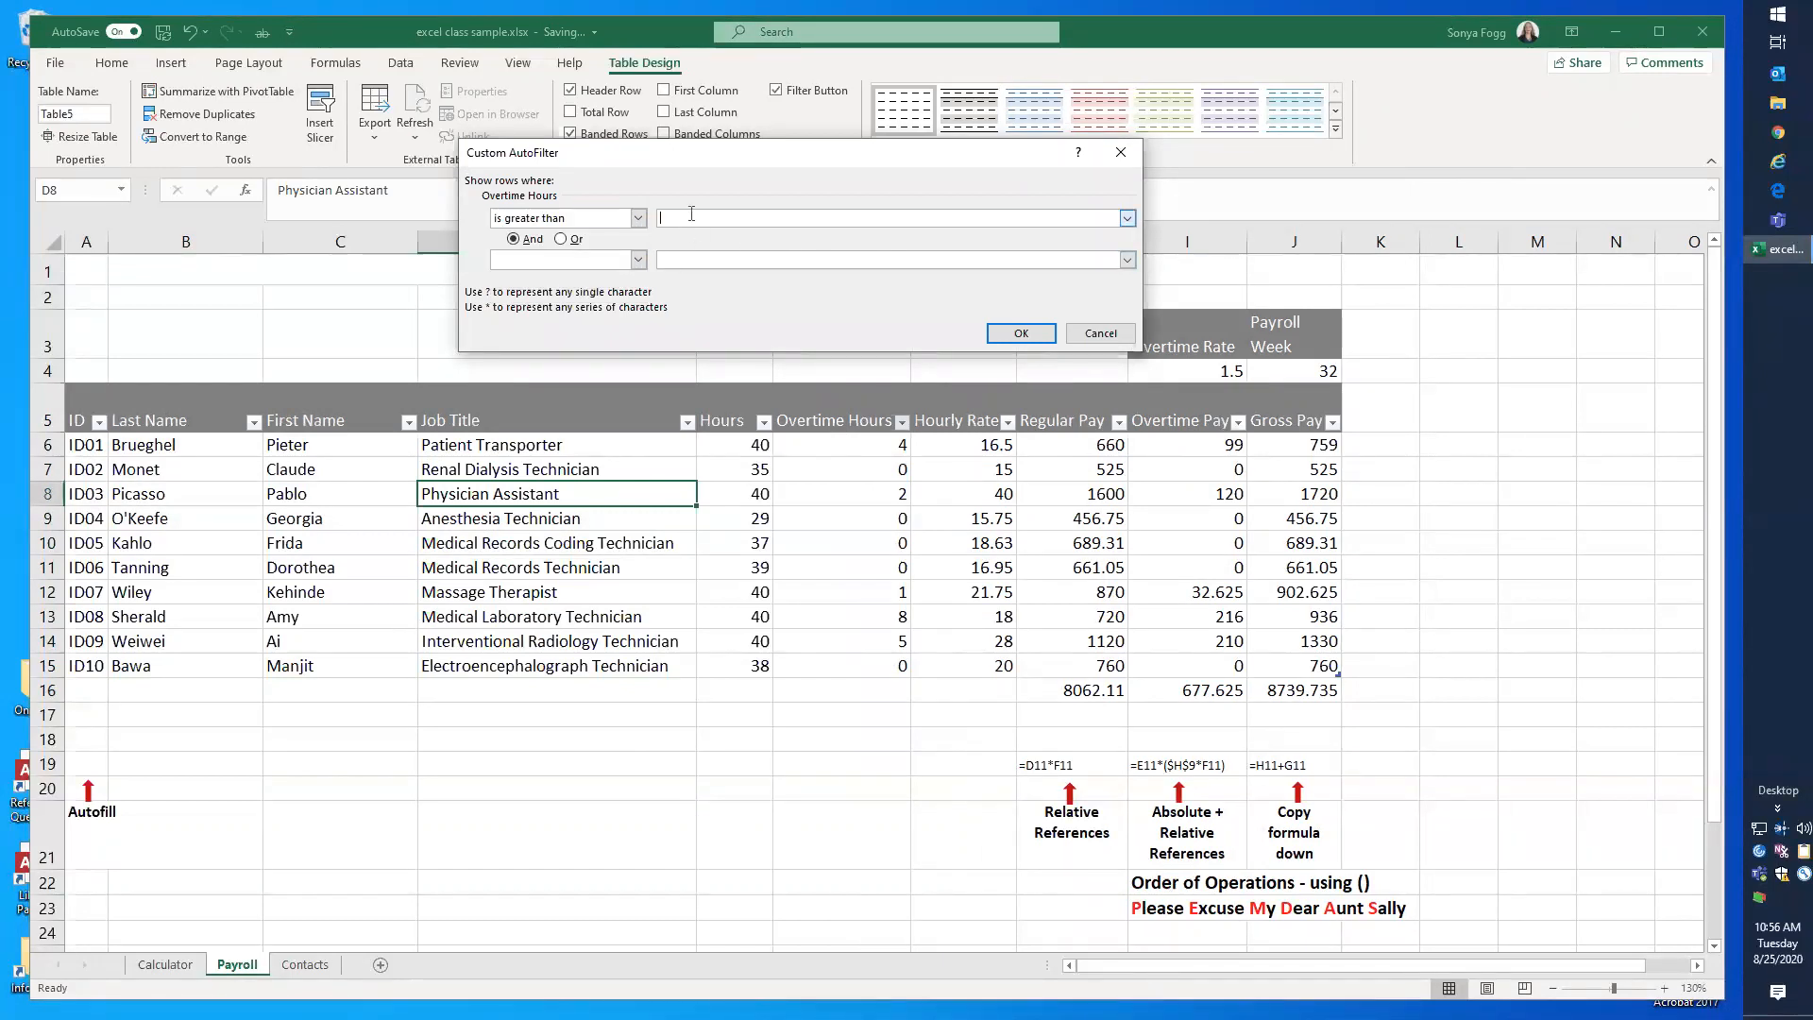
left_click(1021, 332)
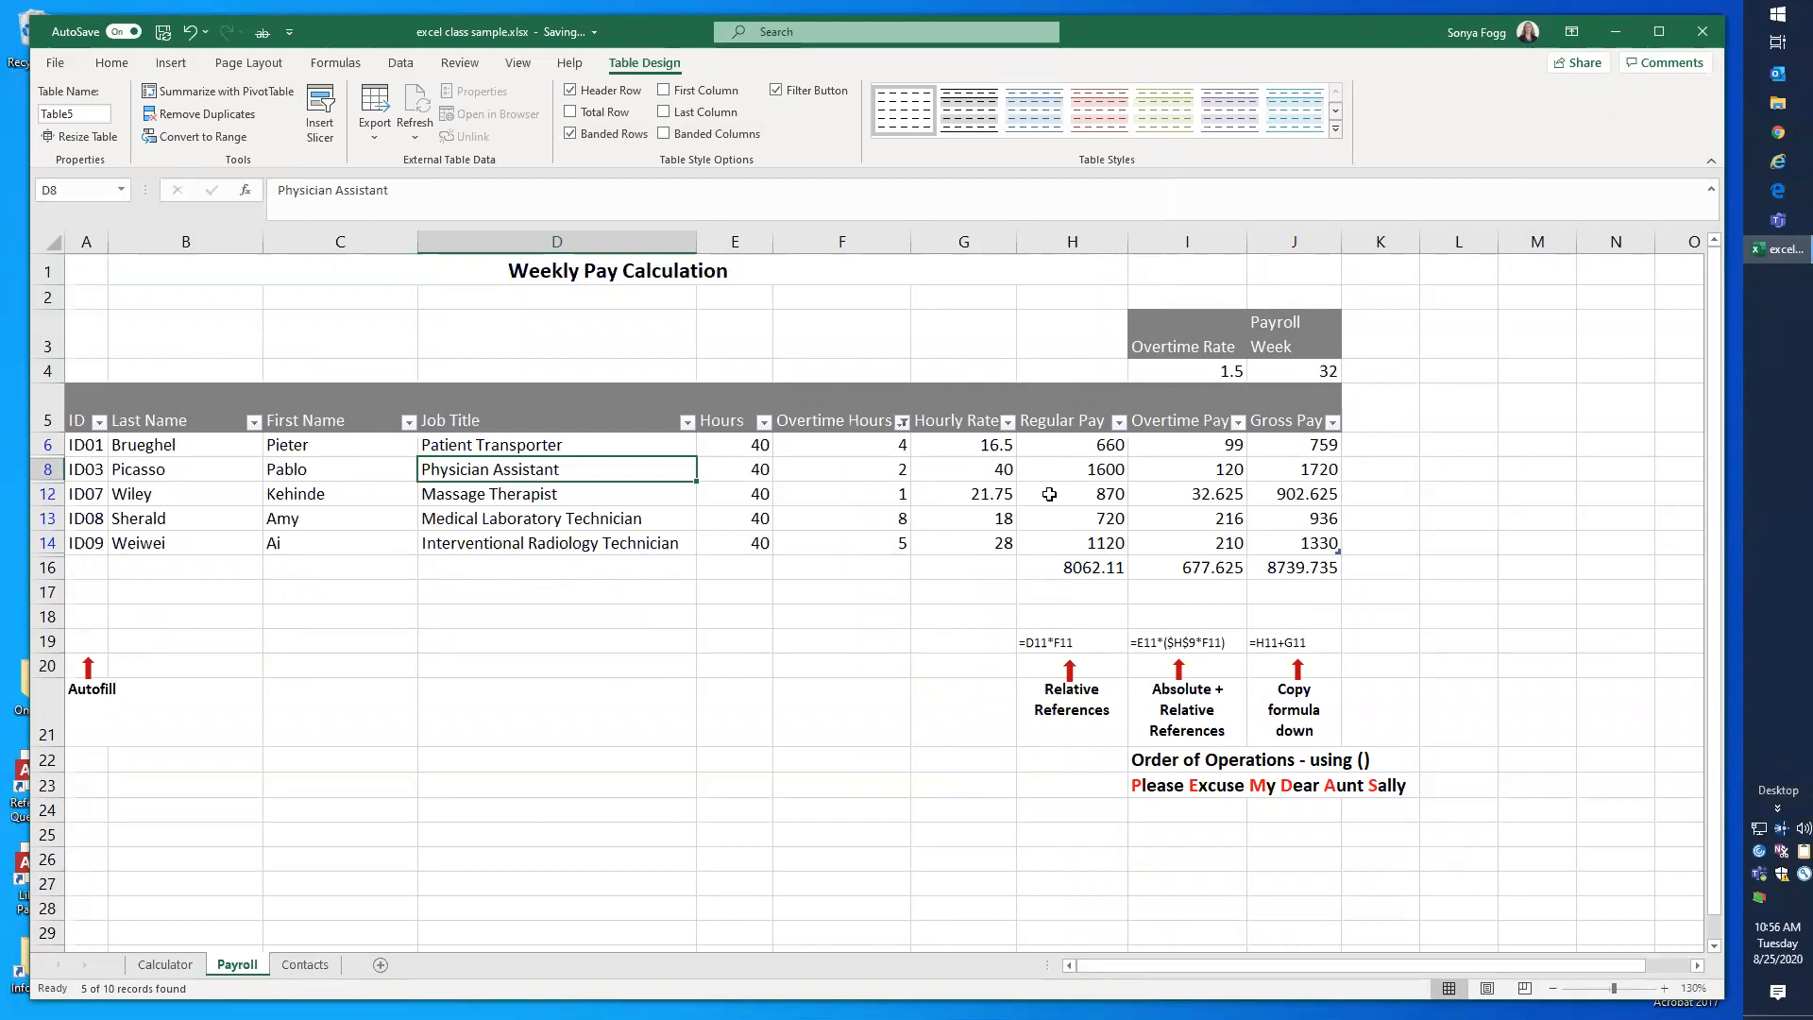
Step: Clear the Overtime Hours filter and look over the sort and filter options for Last Name without applying any
left_click(902, 422)
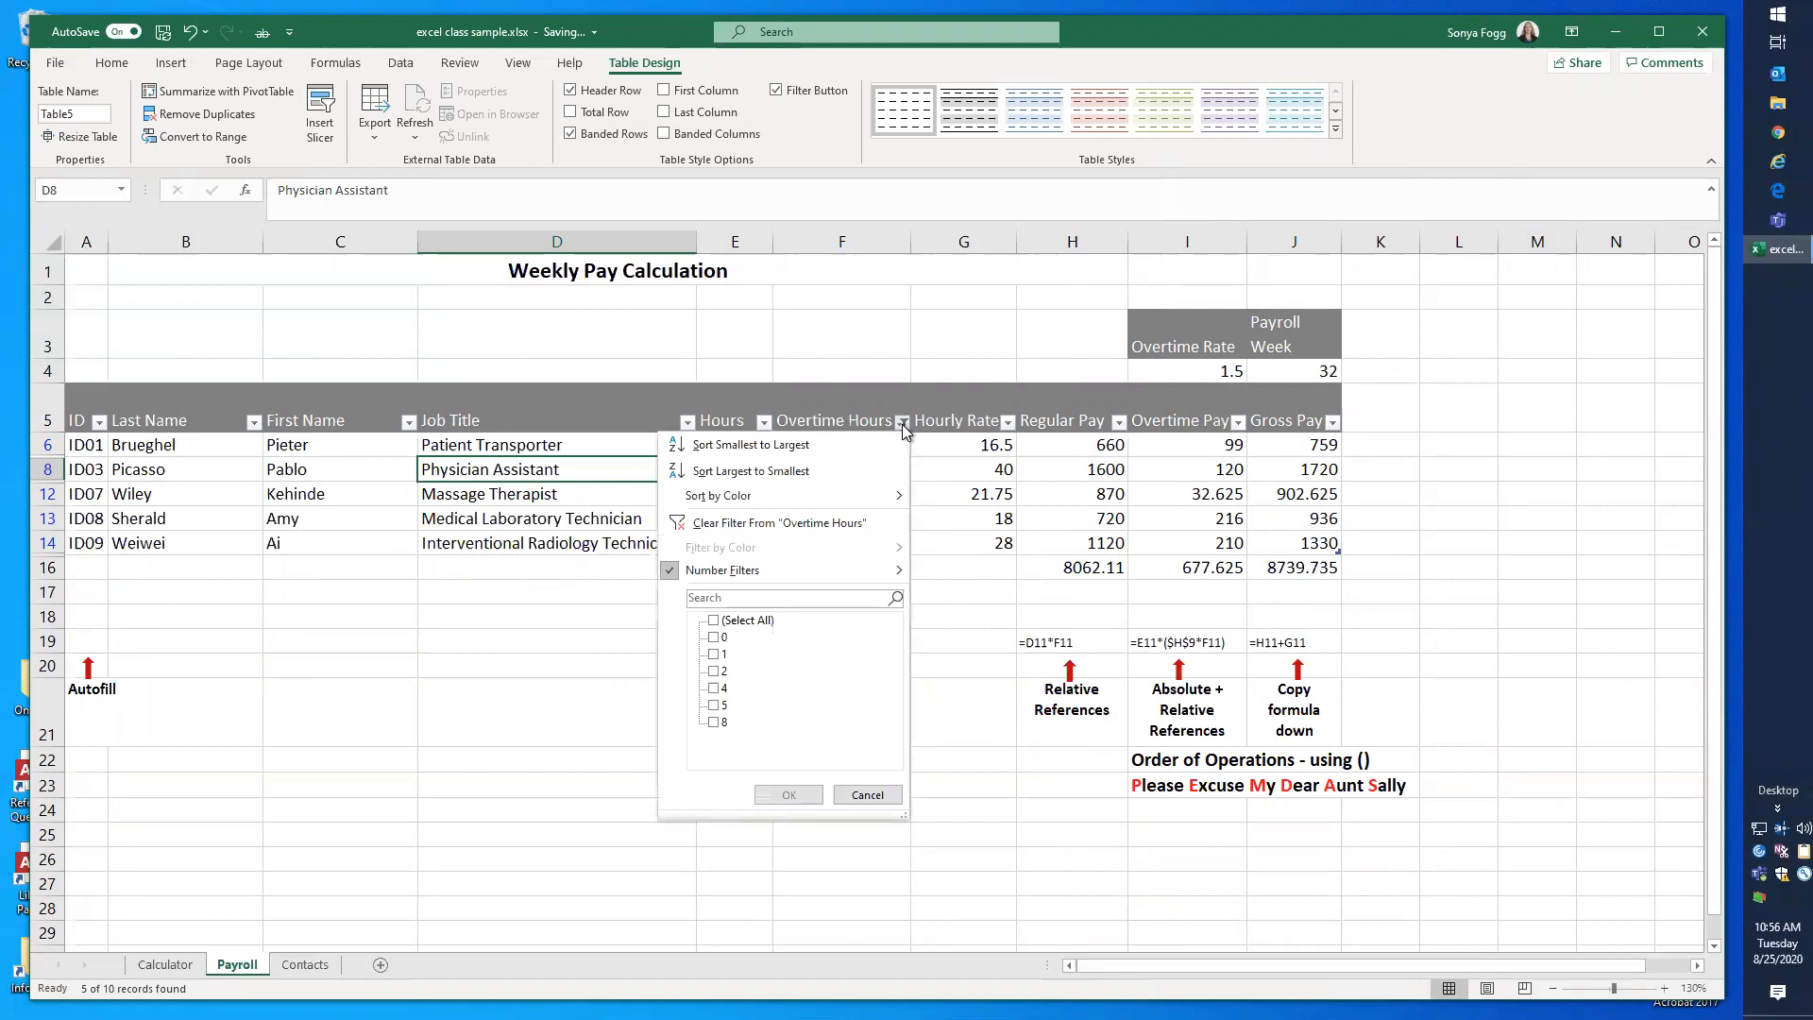
left_click(781, 525)
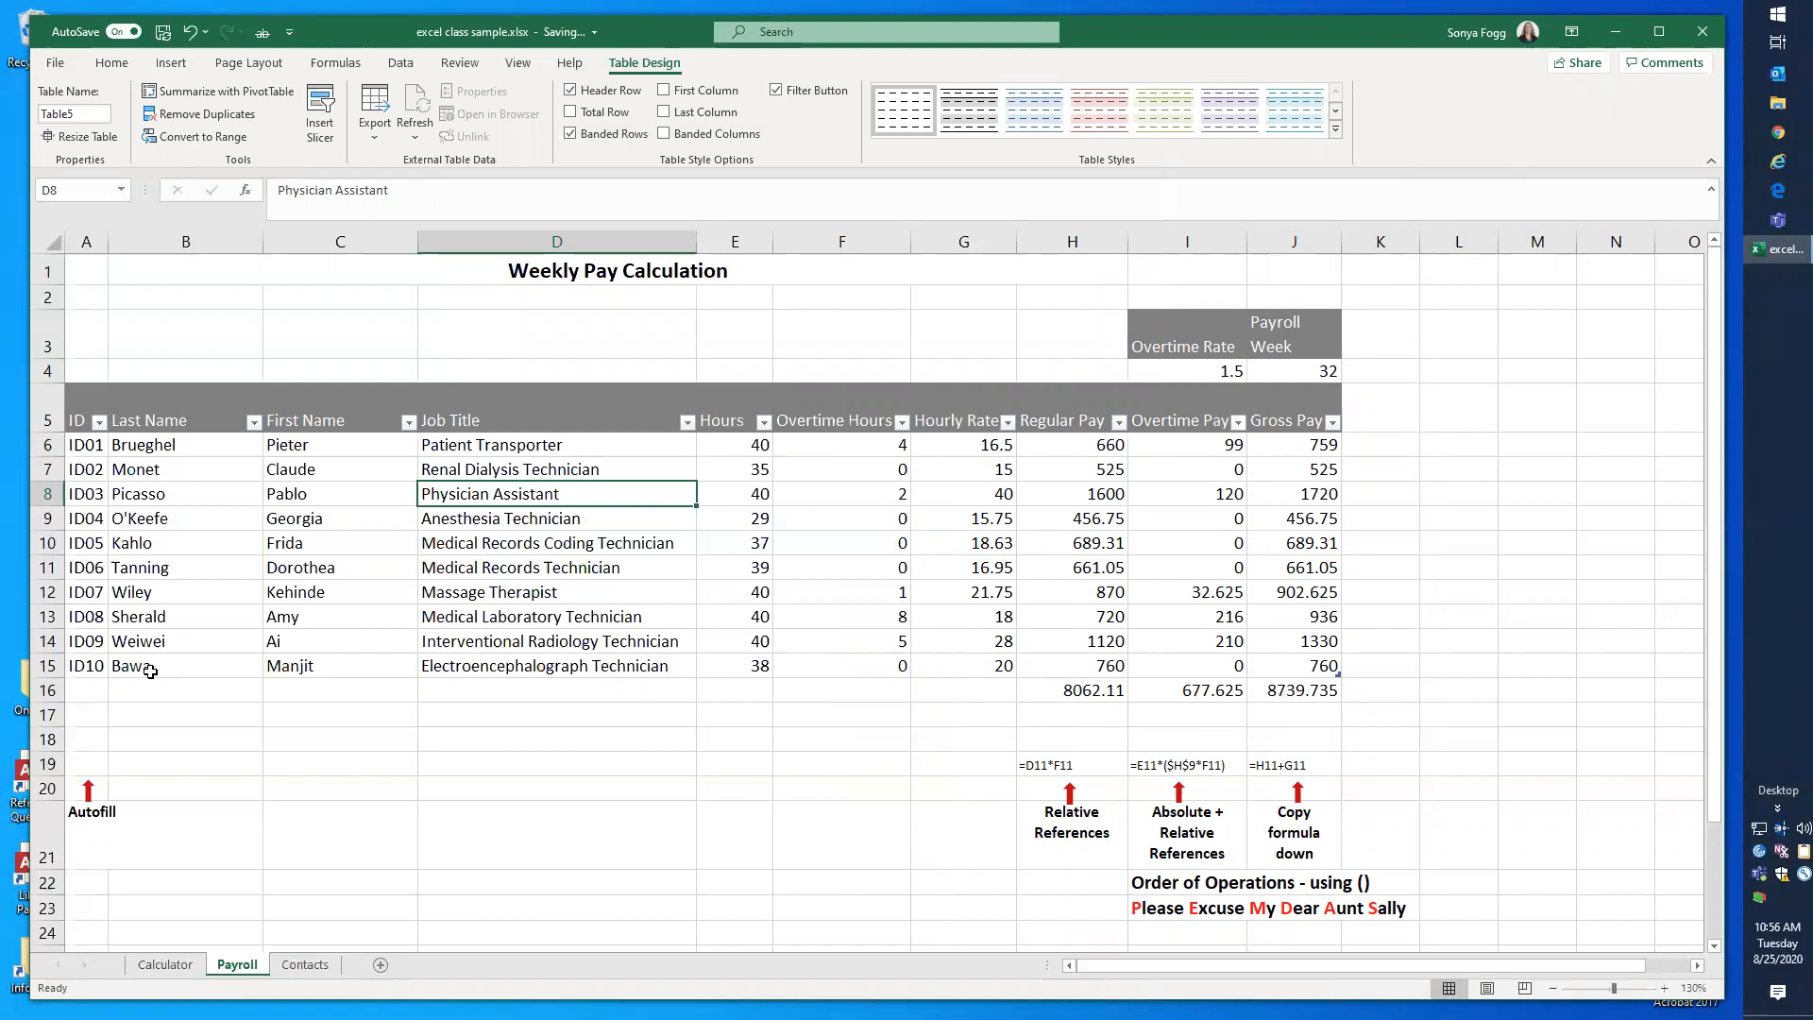
left_click(253, 422)
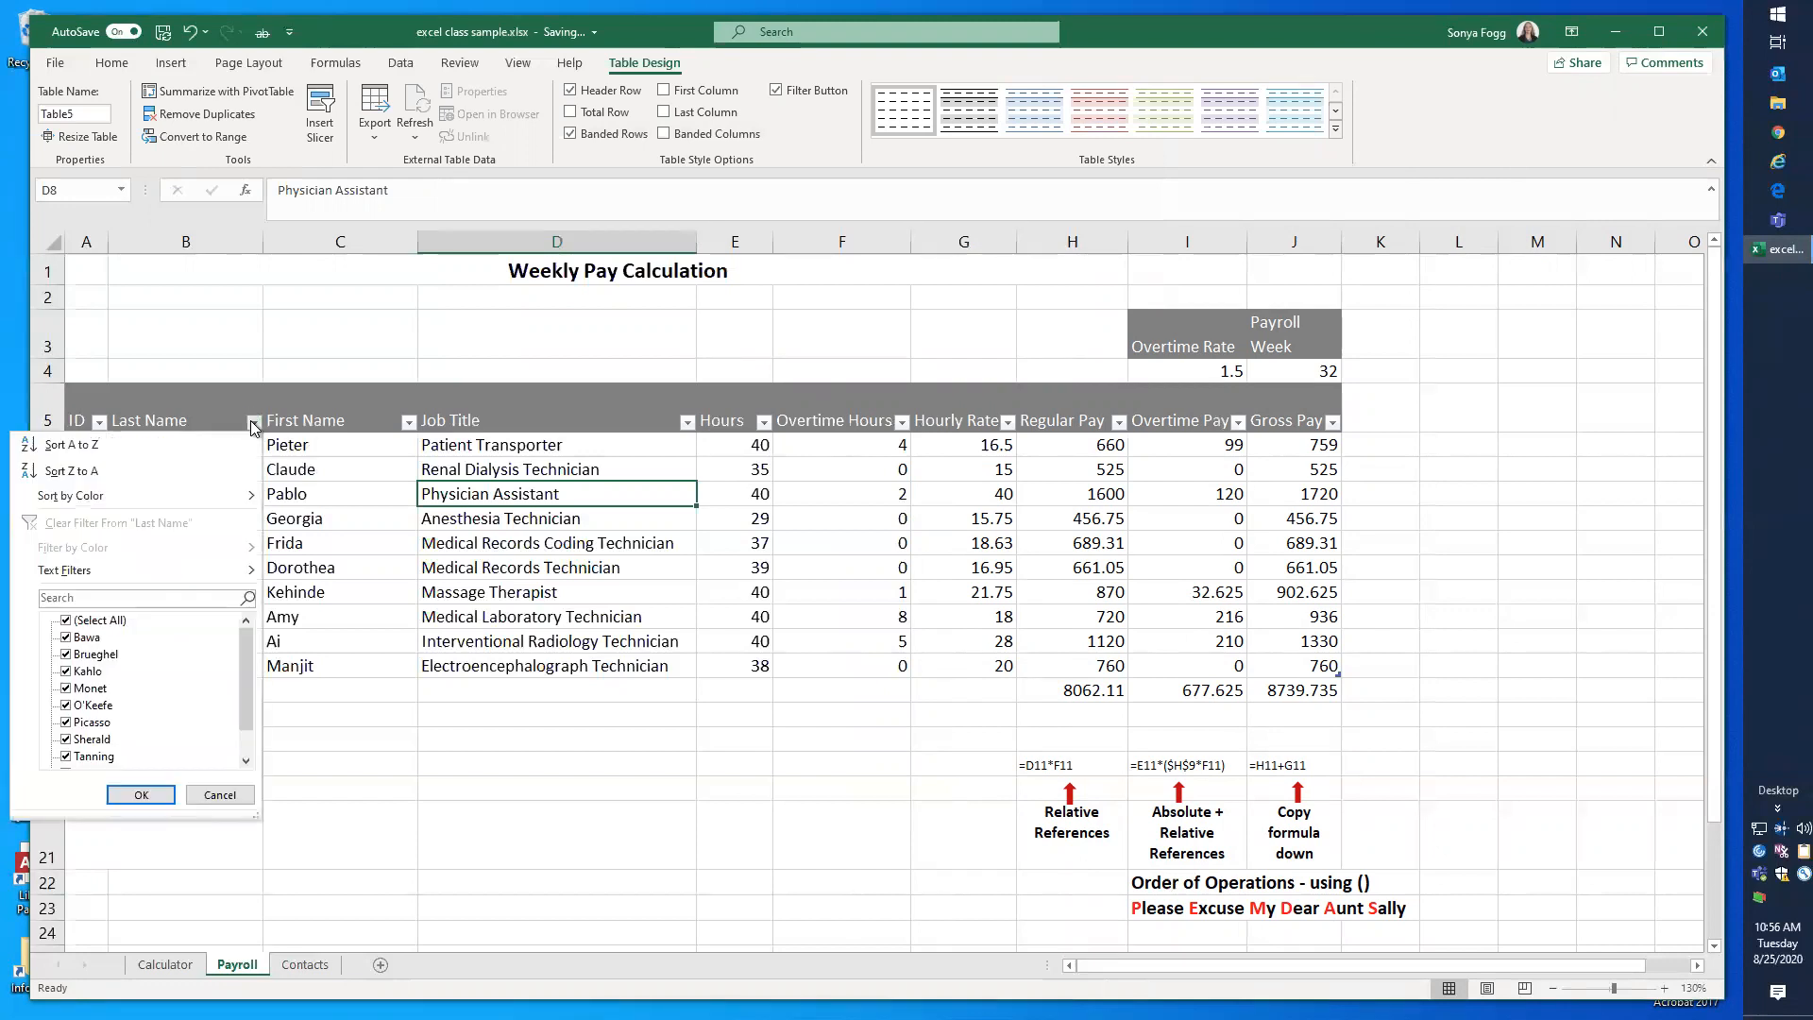
left_click(250, 799)
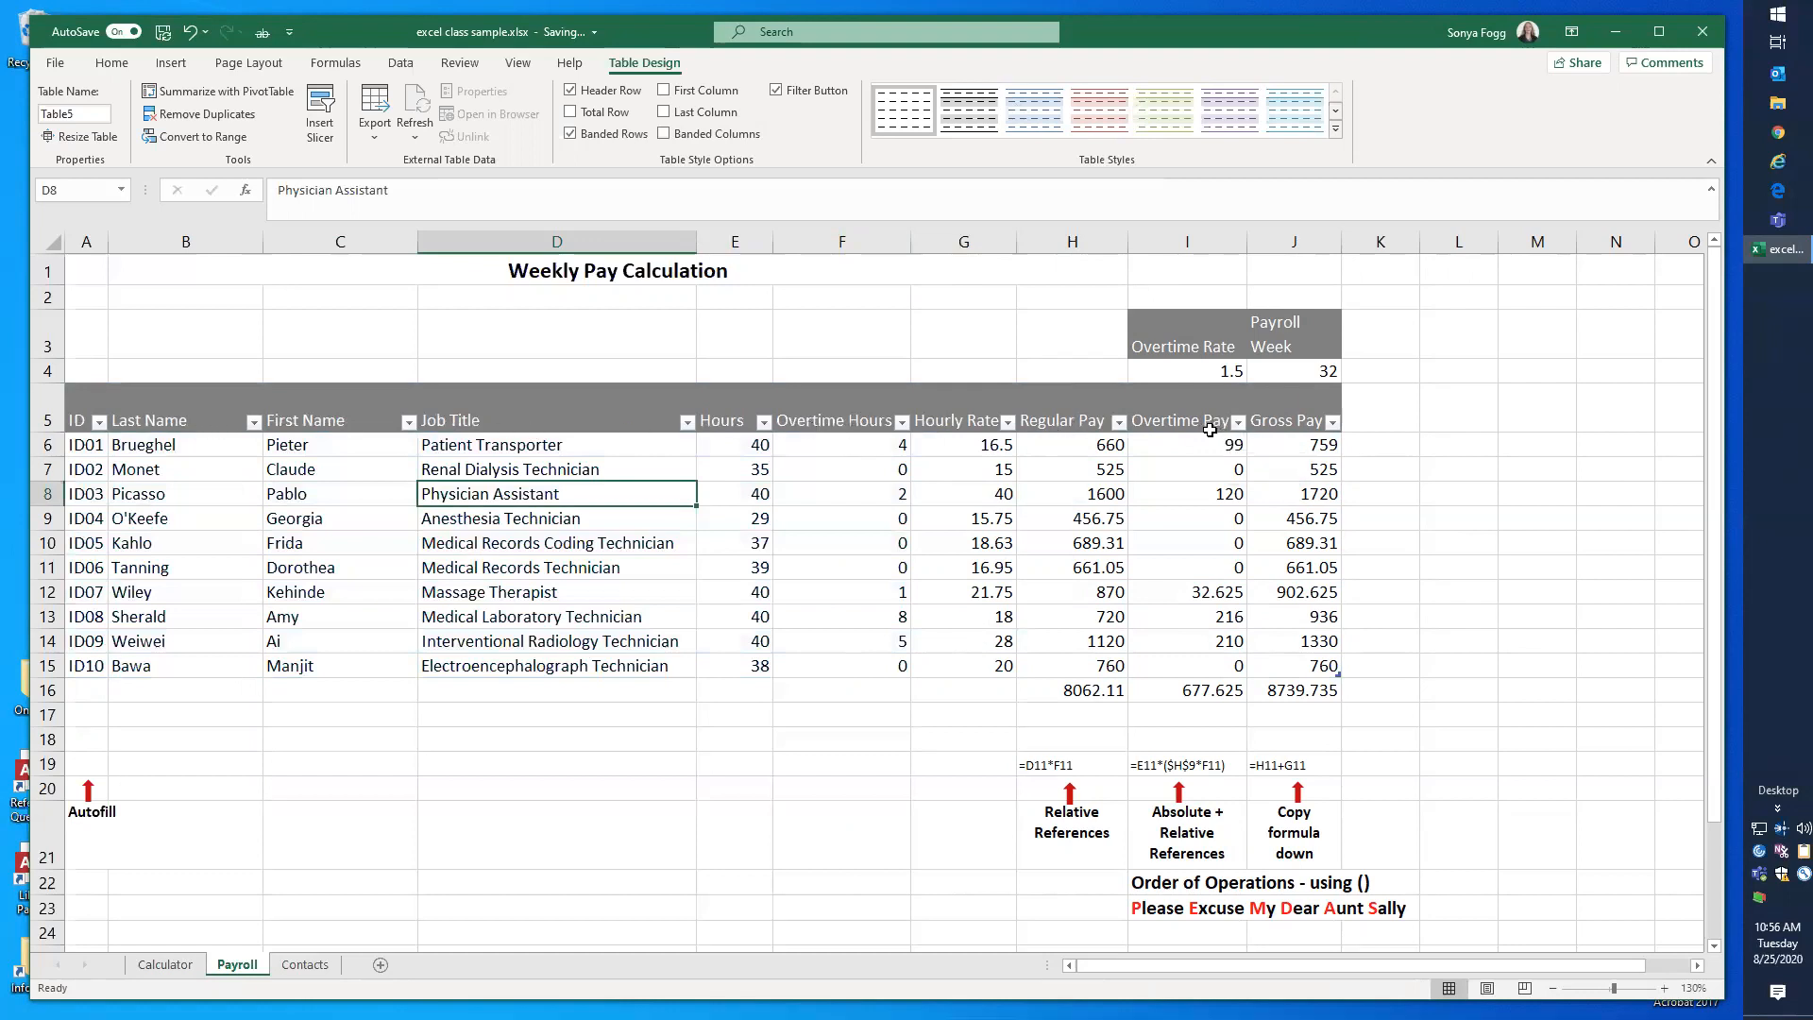
Step: Switch to the Contacts sheet and slightly widen the Birthday column
left_click(305, 964)
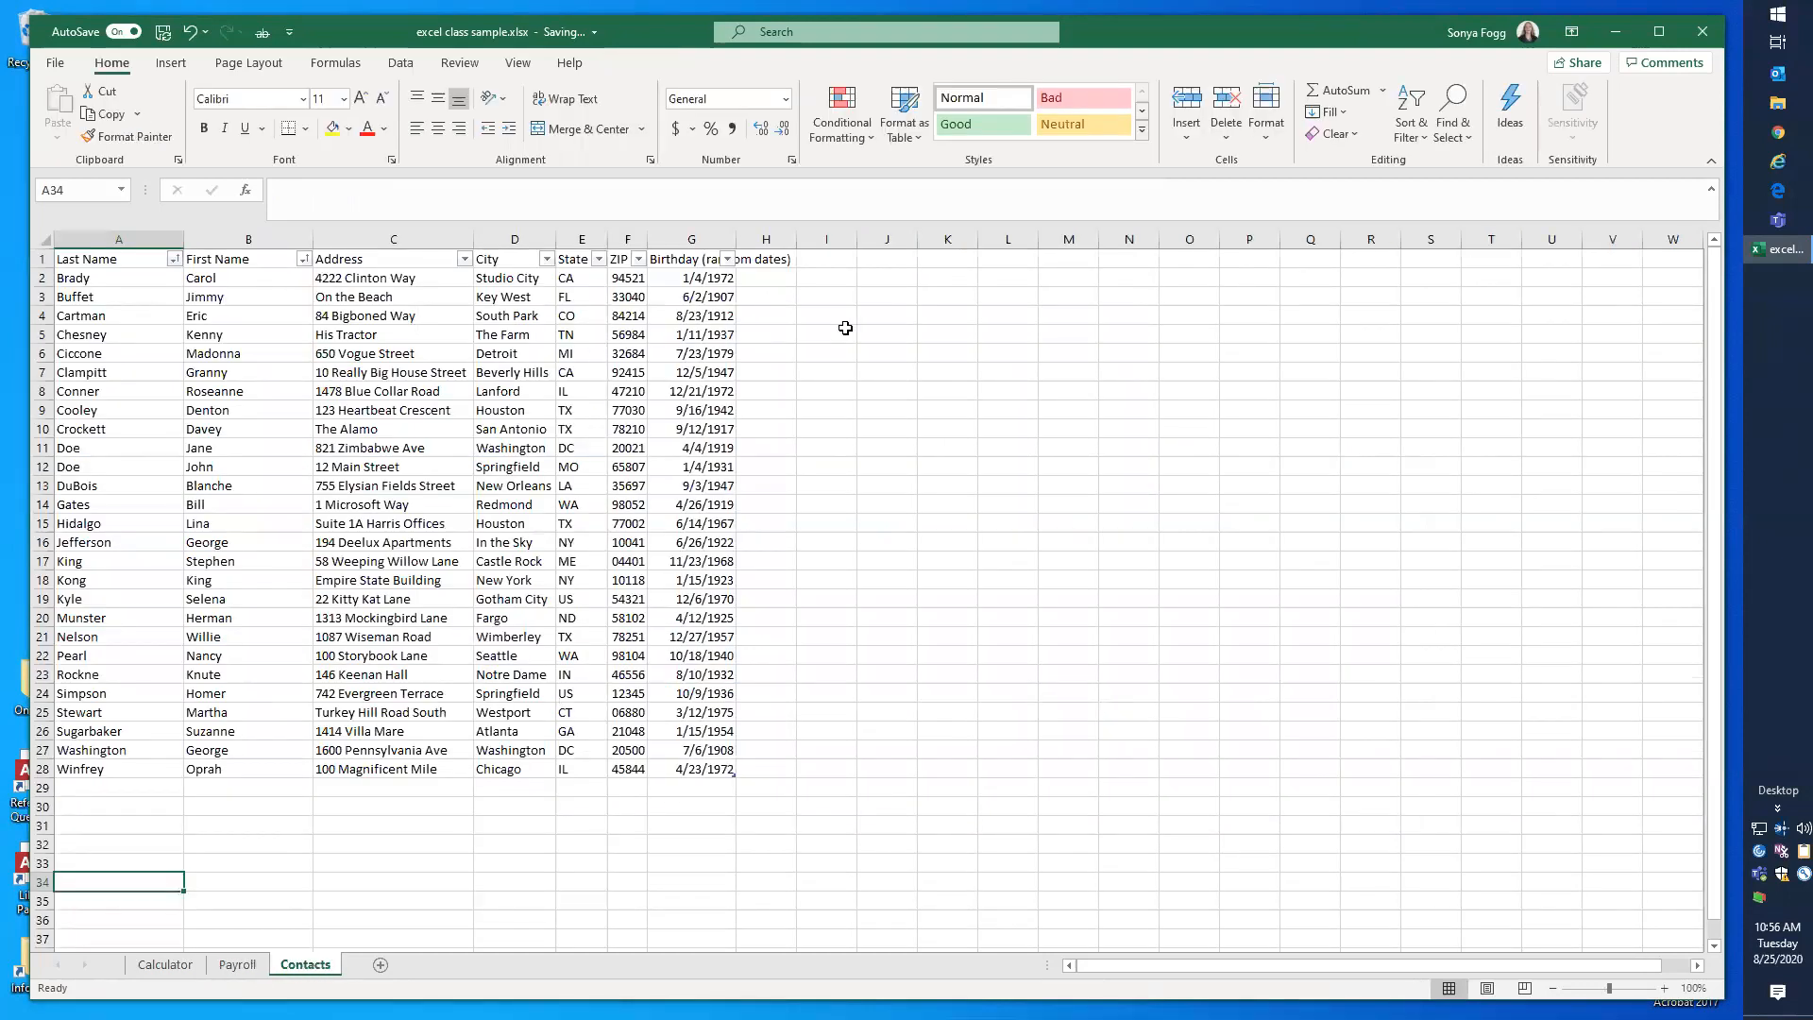
left_click(690, 277)
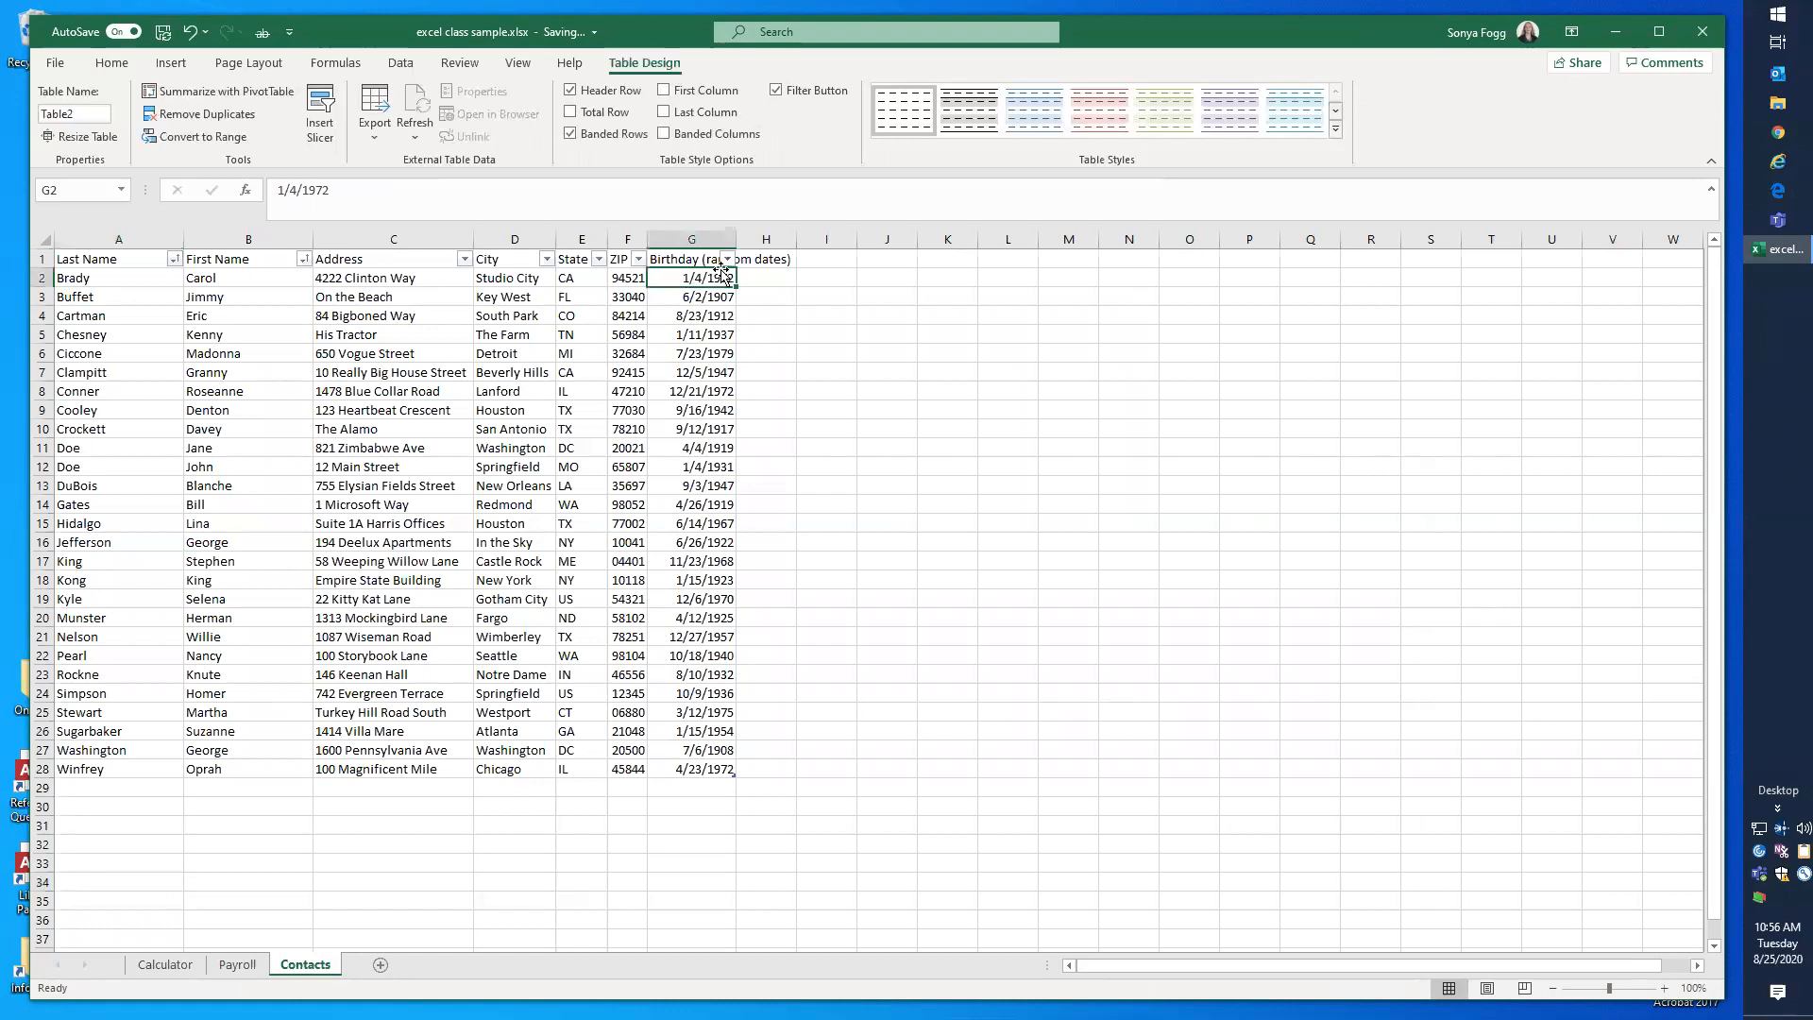
left_click_drag(737, 239, 751, 238)
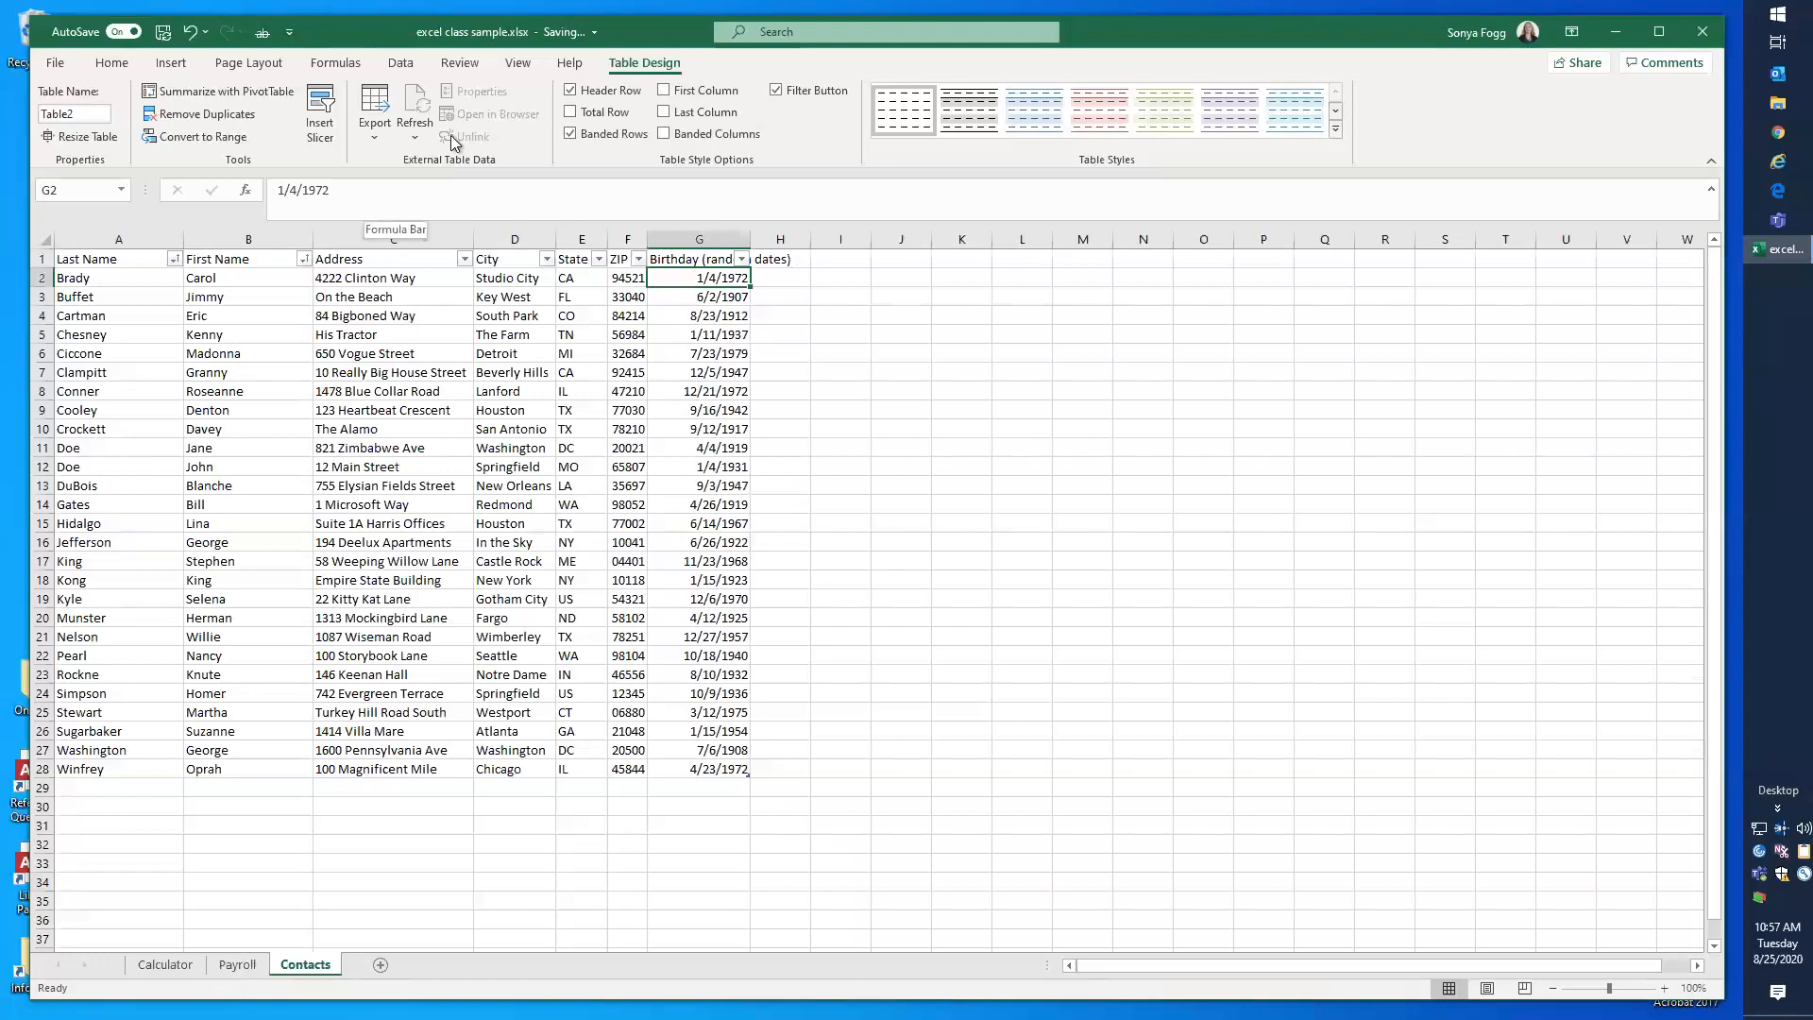
Step: Try the General number format on the first birthday in G2, and undo the format change
left_click(113, 63)
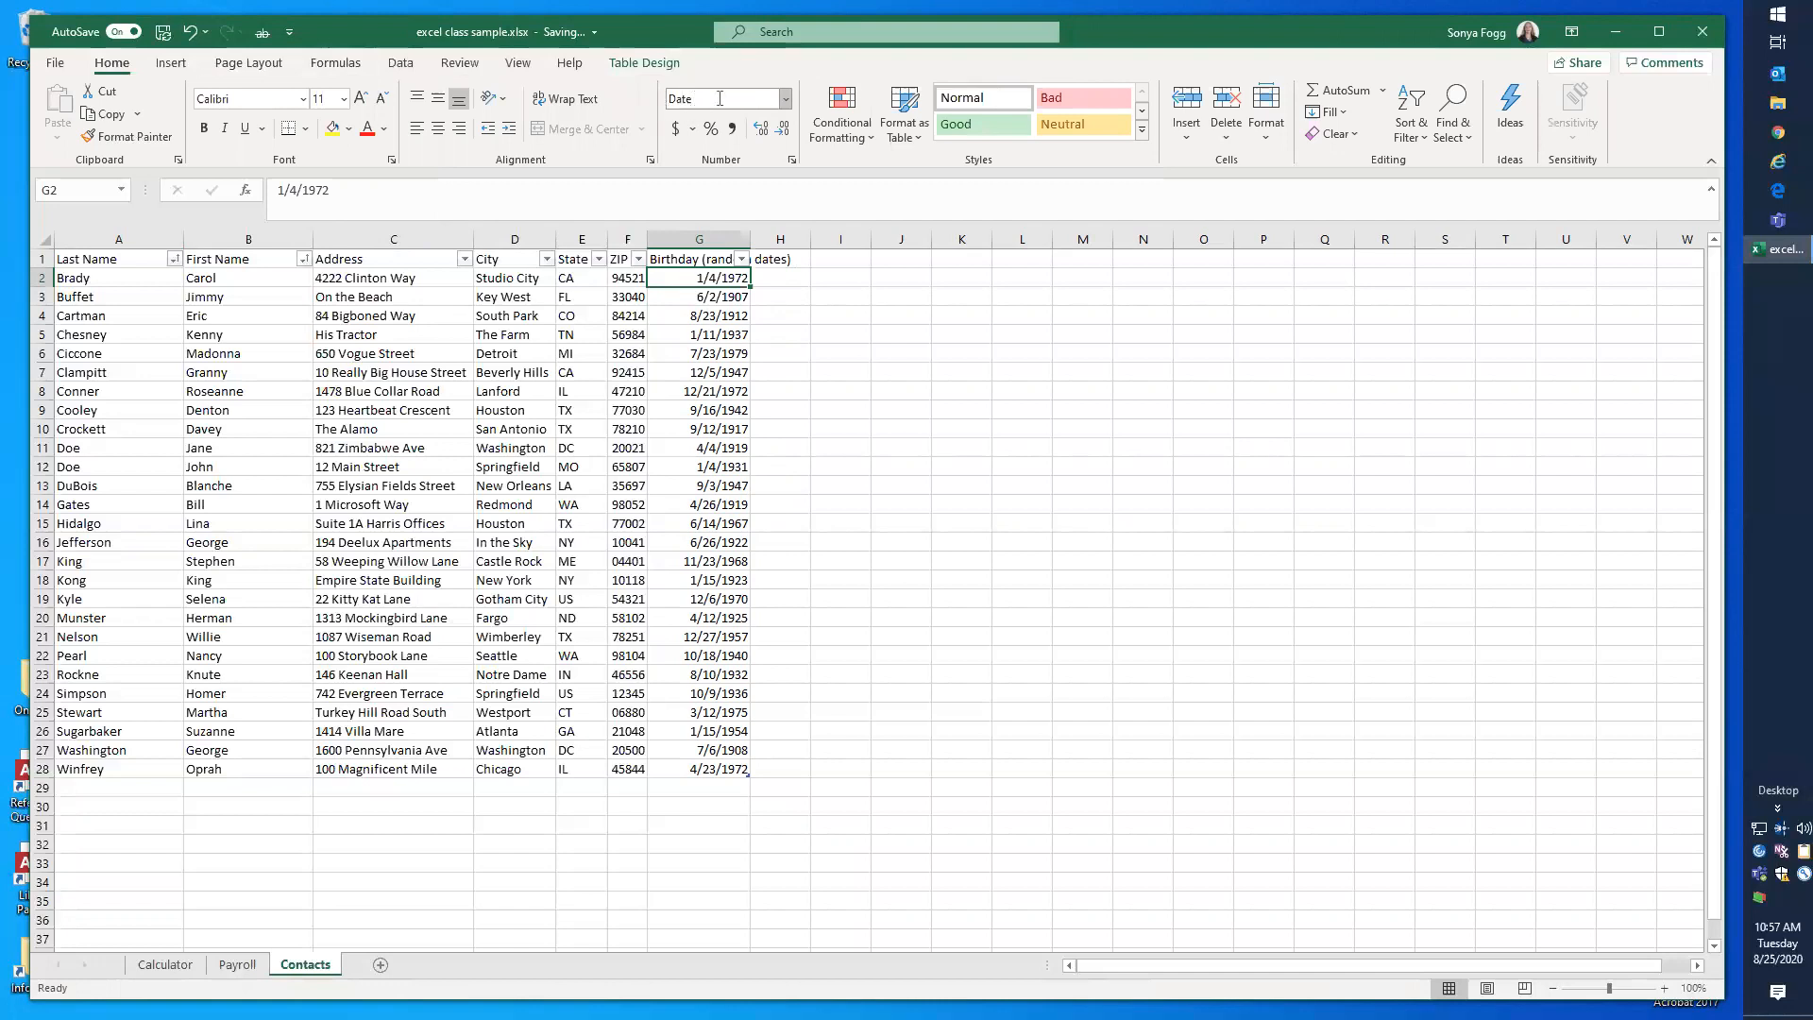
left_click(784, 98)
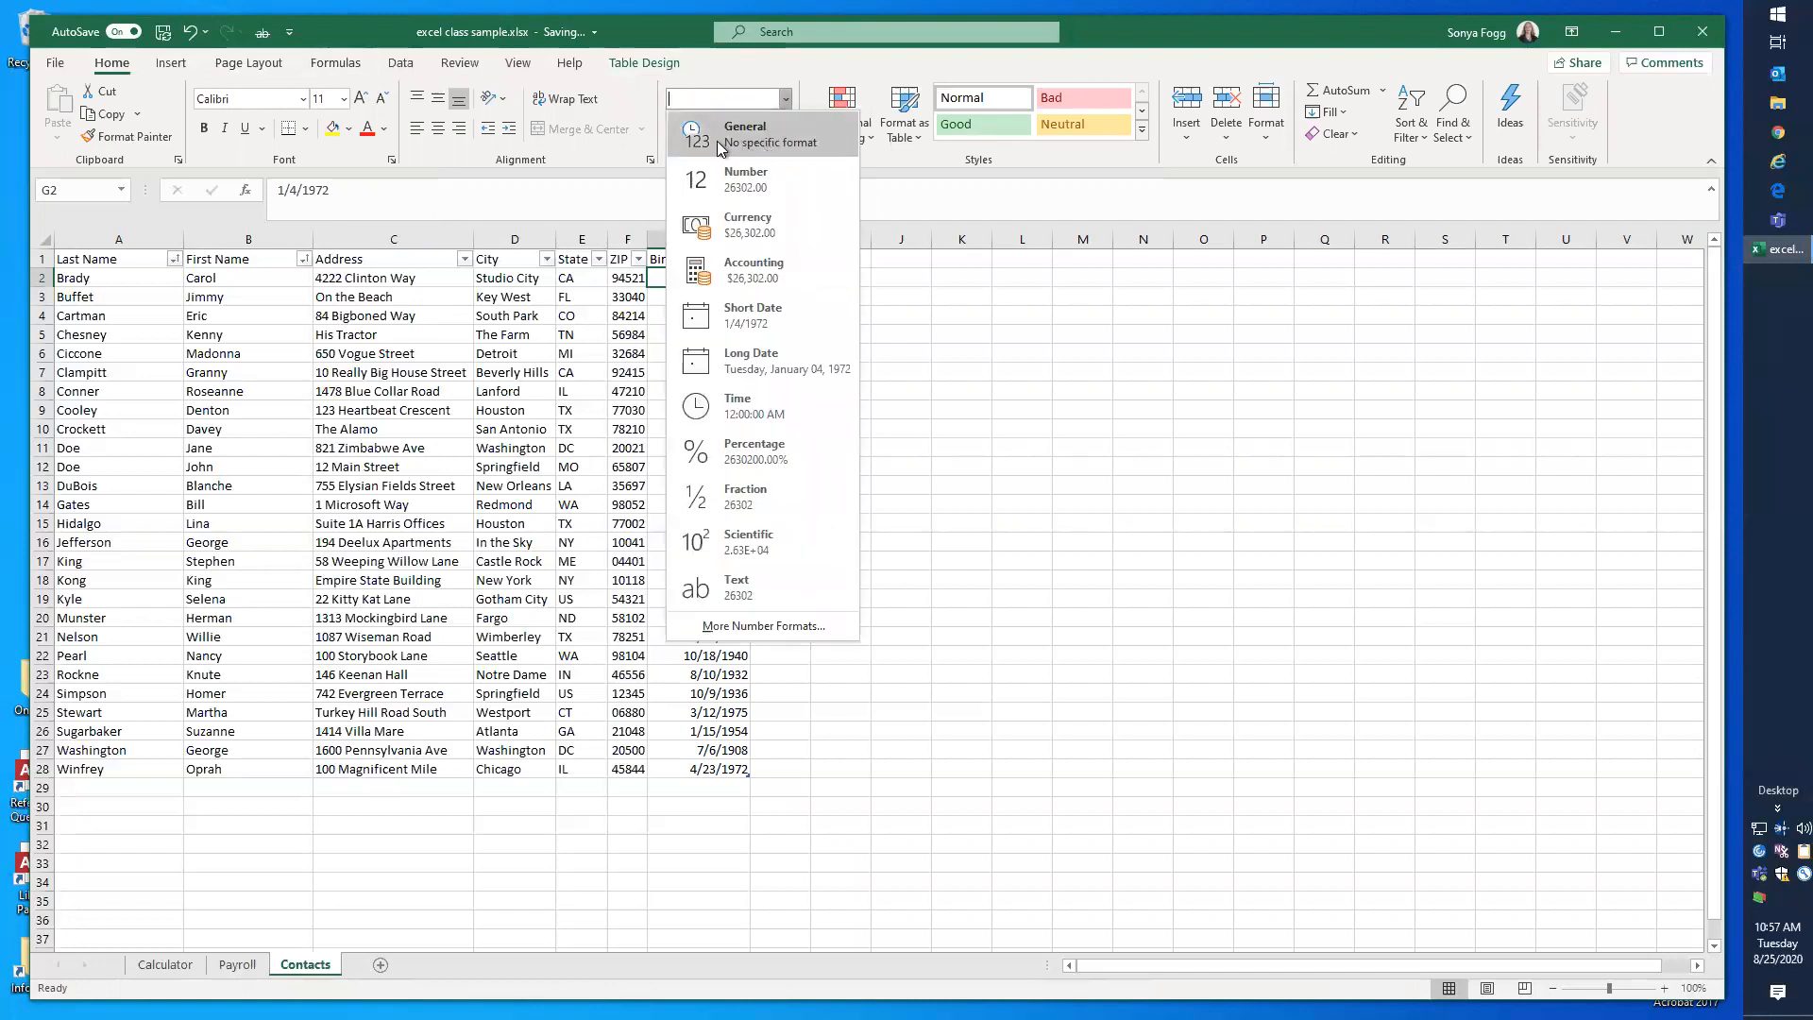
left_click(765, 138)
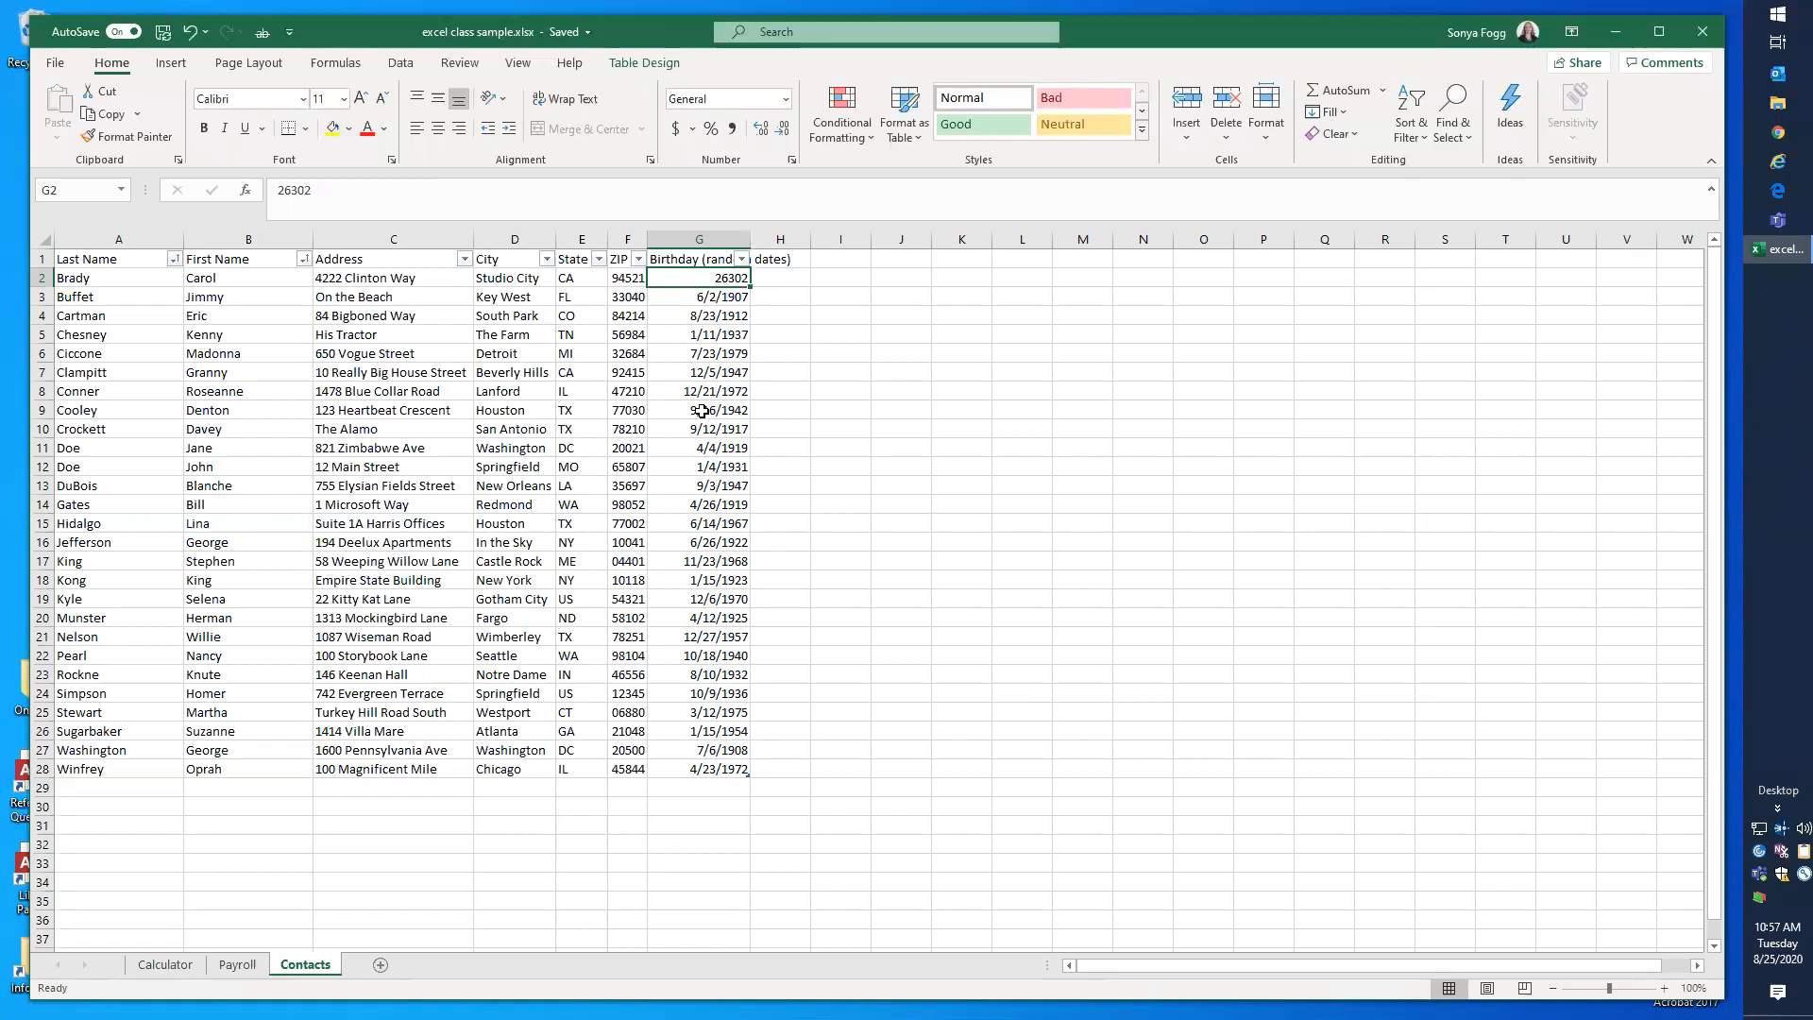
left_click(191, 35)
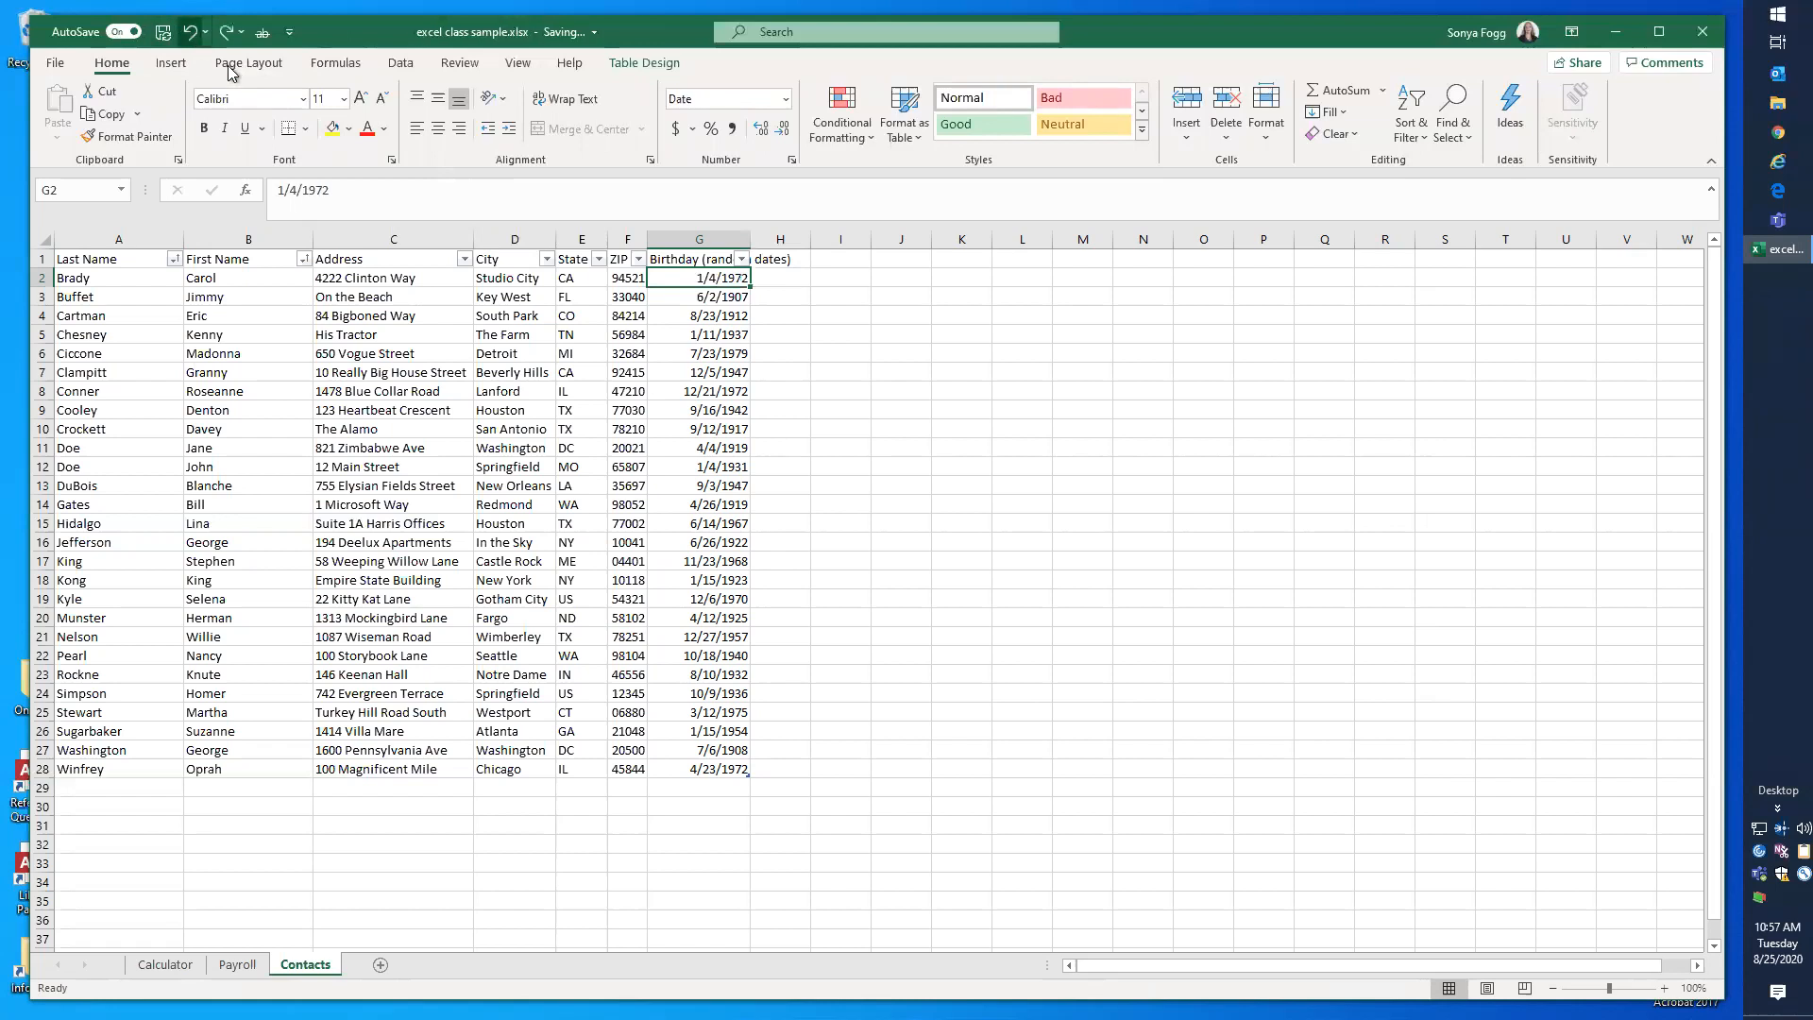
Step: Enter the current date as a fixed value in H2 and the current time in H3
left_click(775, 276)
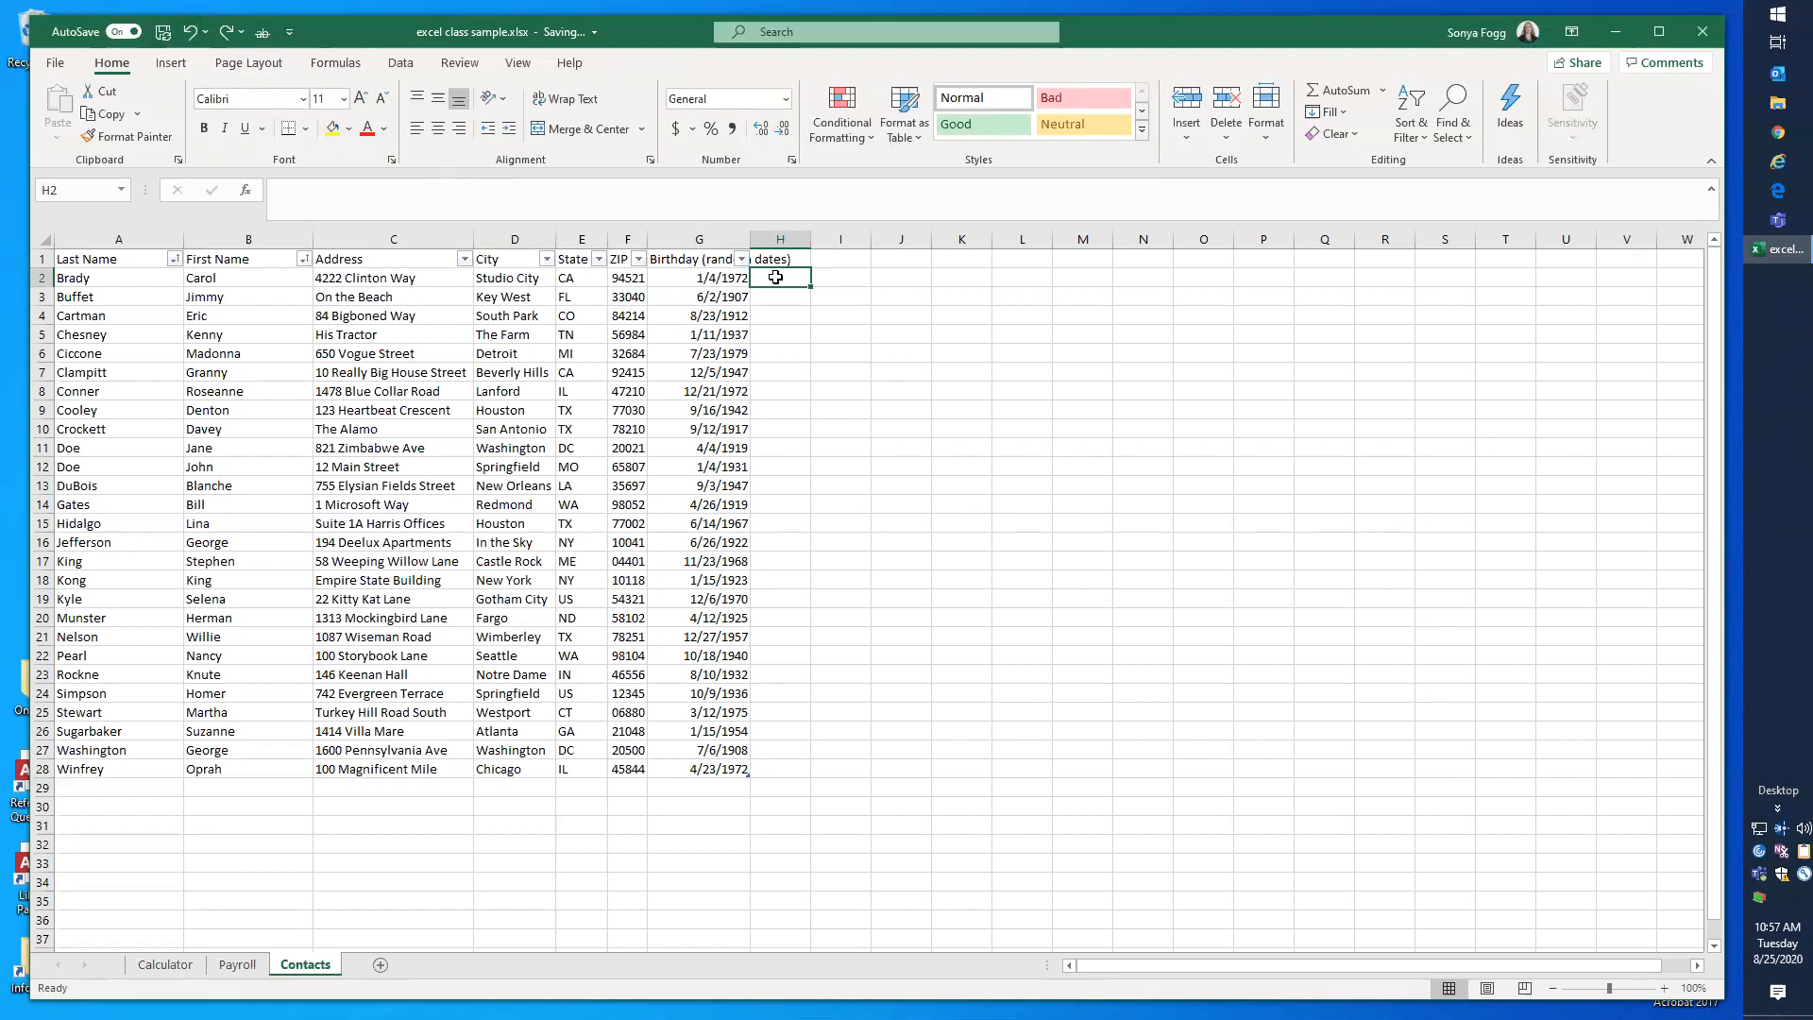
key("ctrl+semicolon")
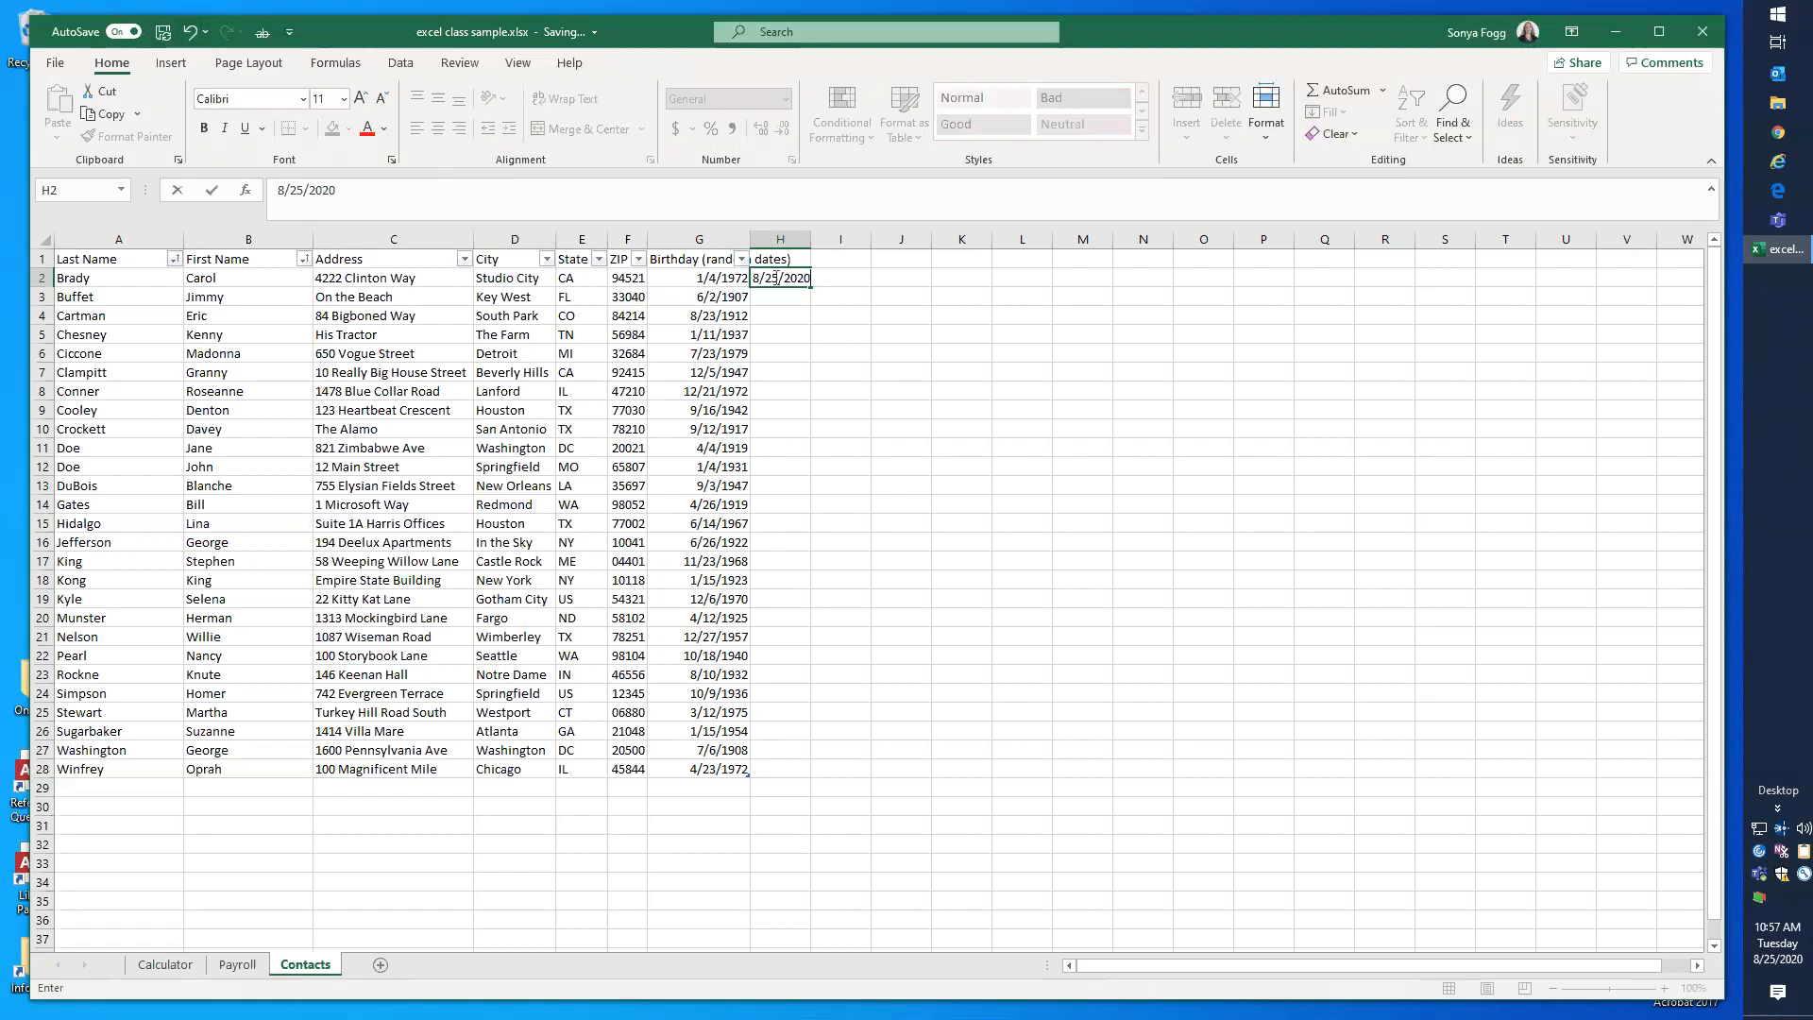
key("Return")
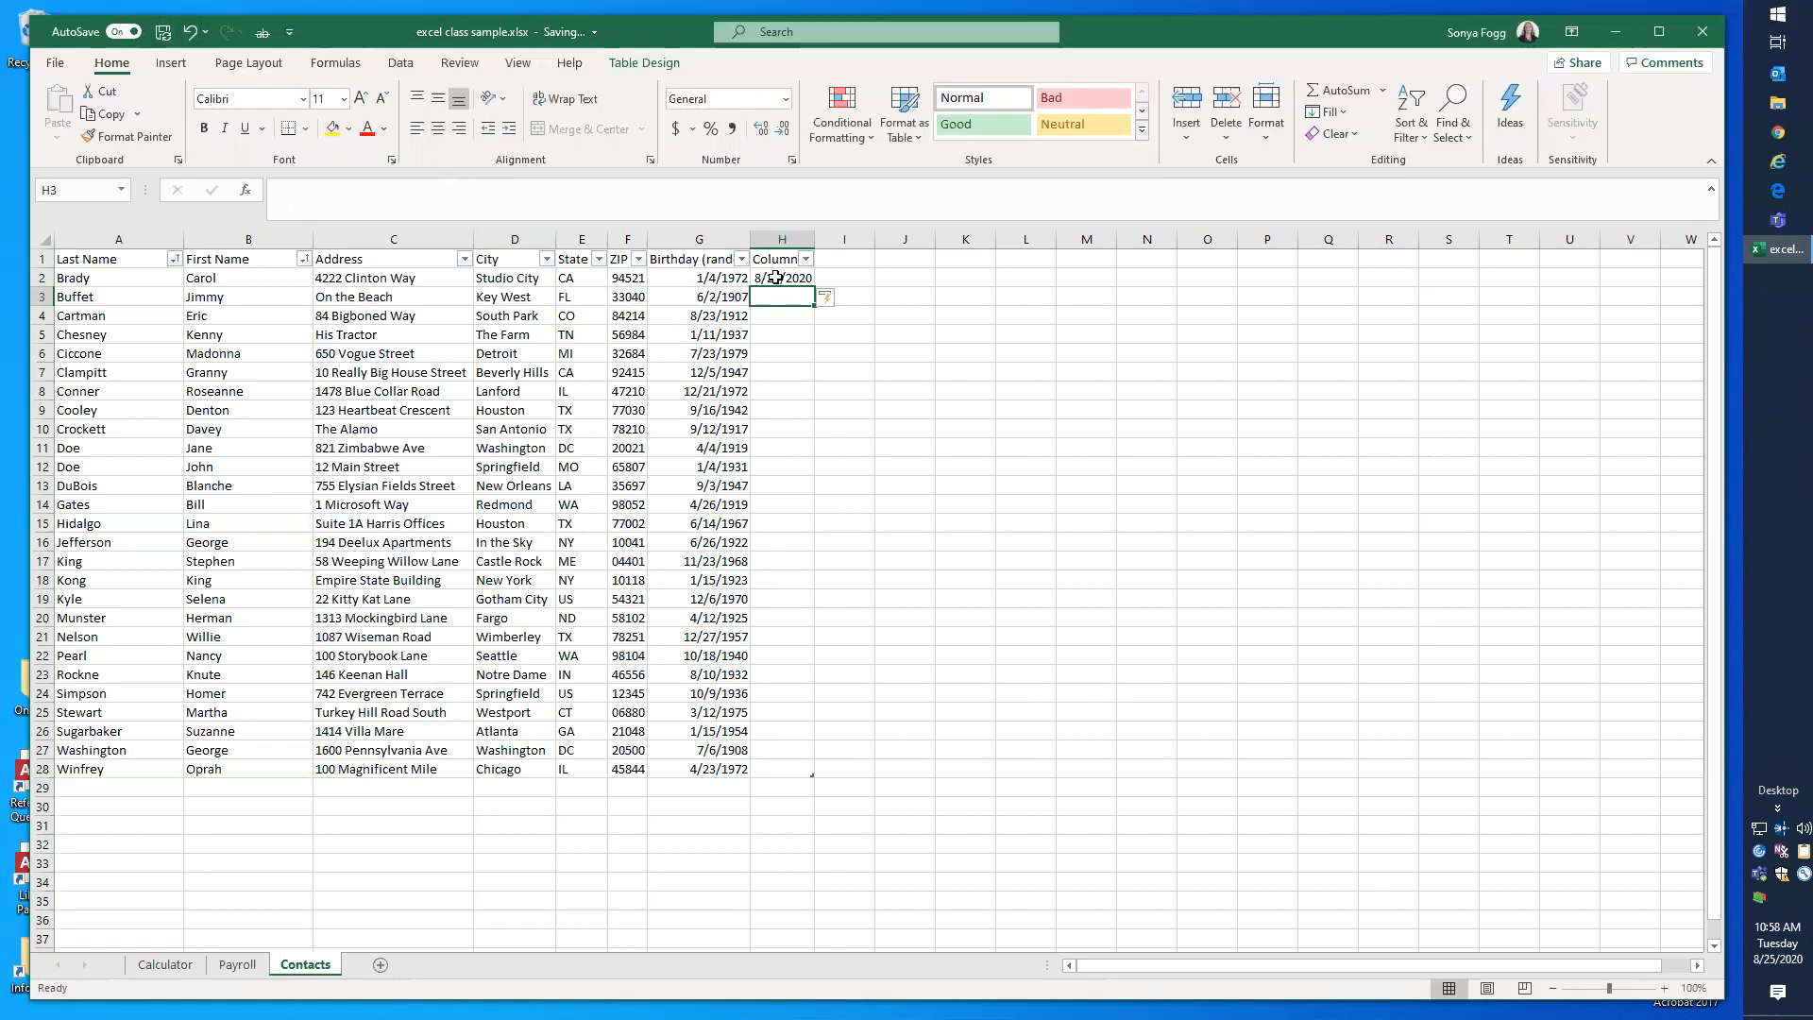
key("ctrl+shift+semicolon")
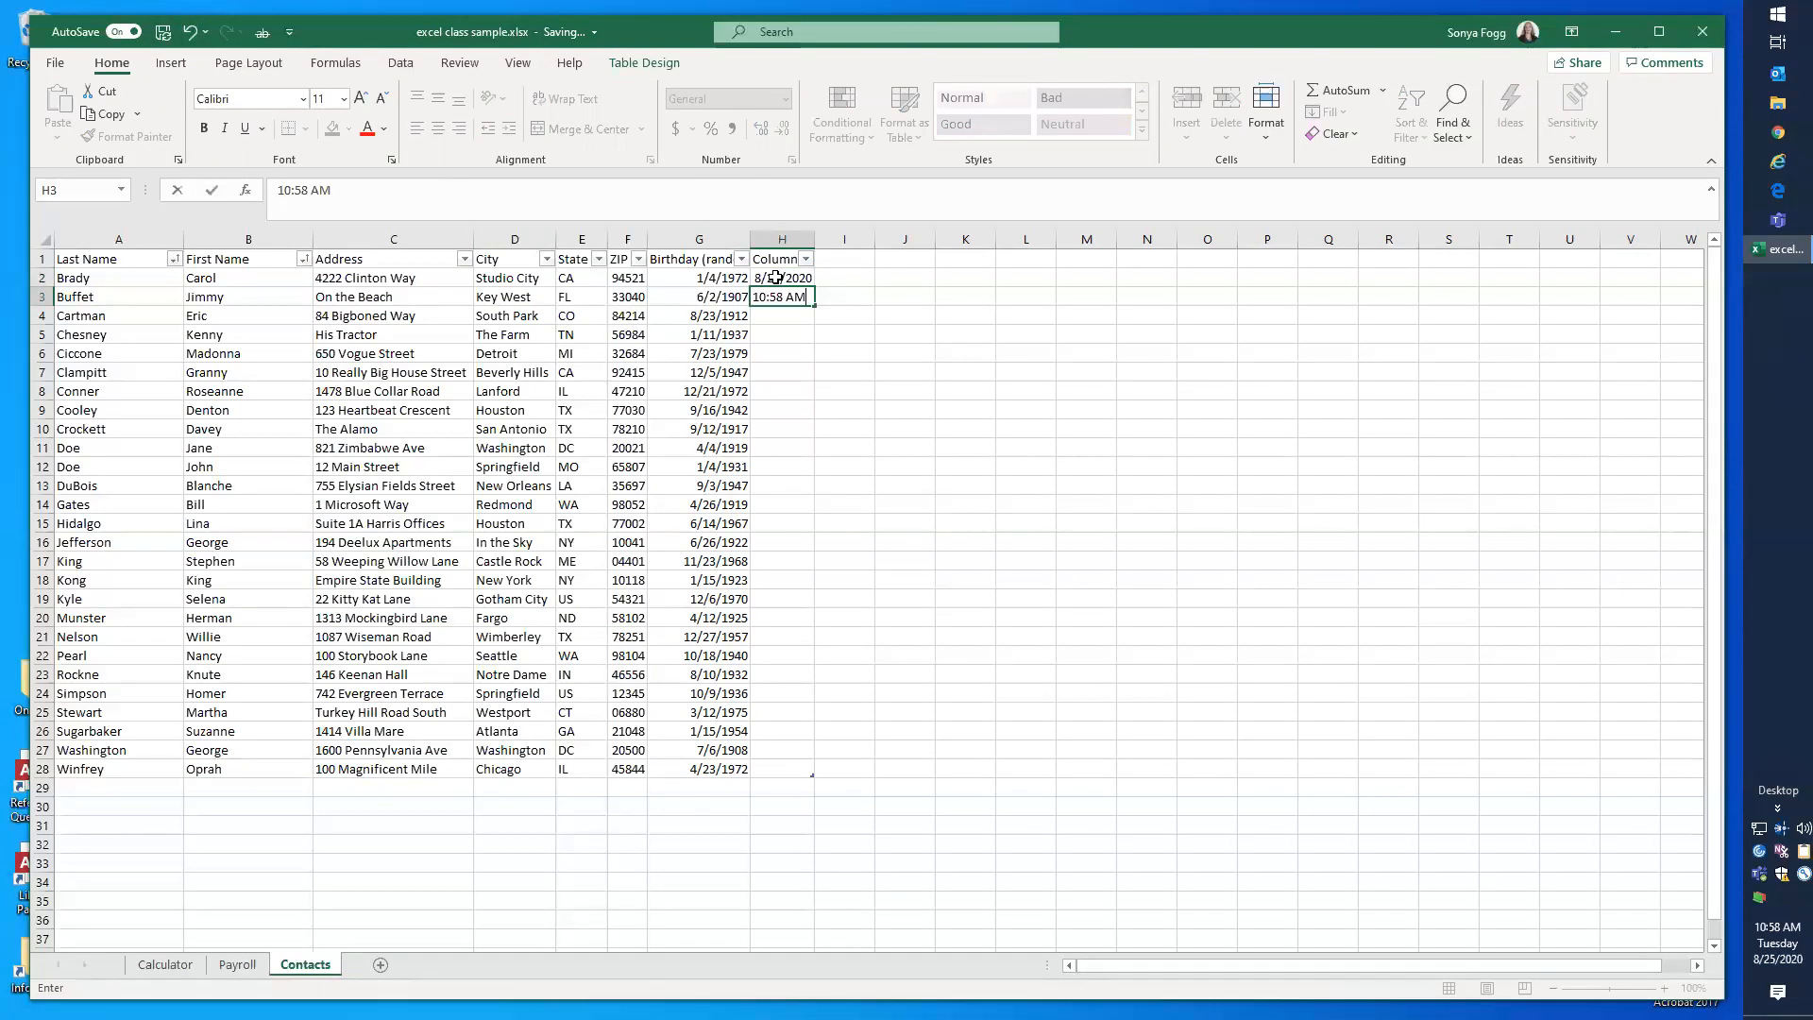
key("Return")
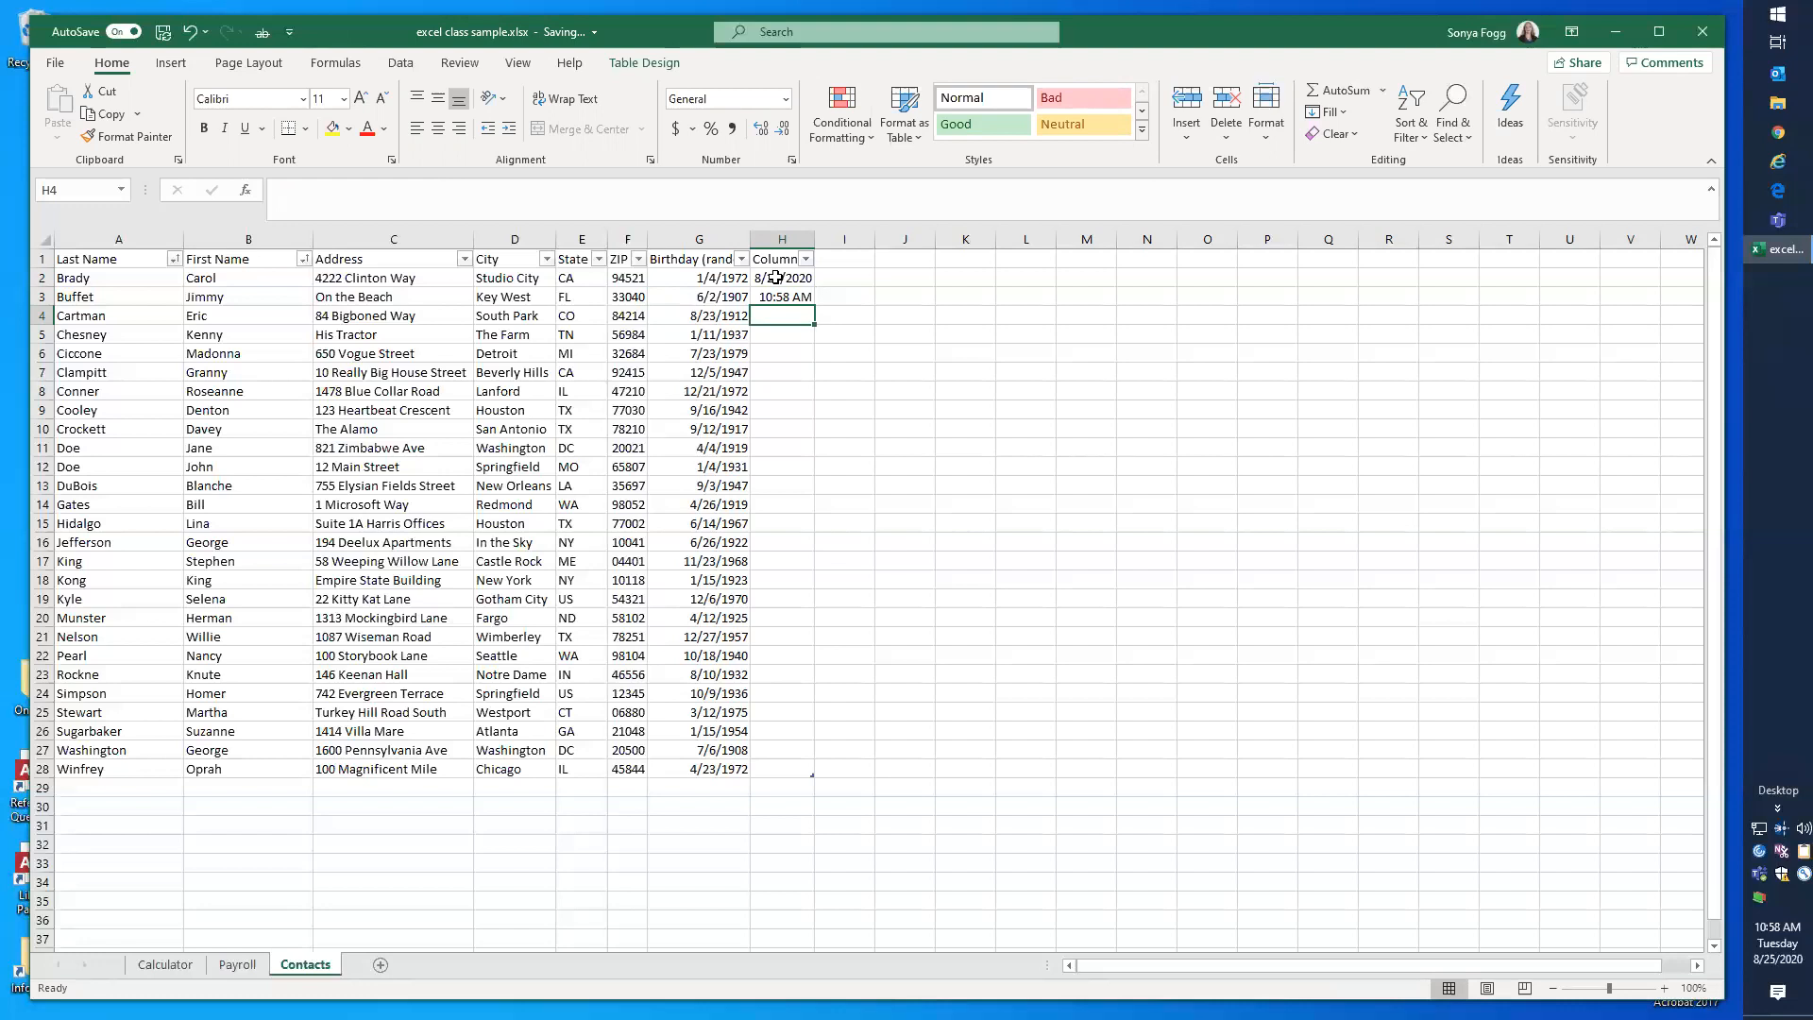
Step: Enter the current date and time together as a fixed value in H4, and select that cell to check it
key("ctrl+semicolon")
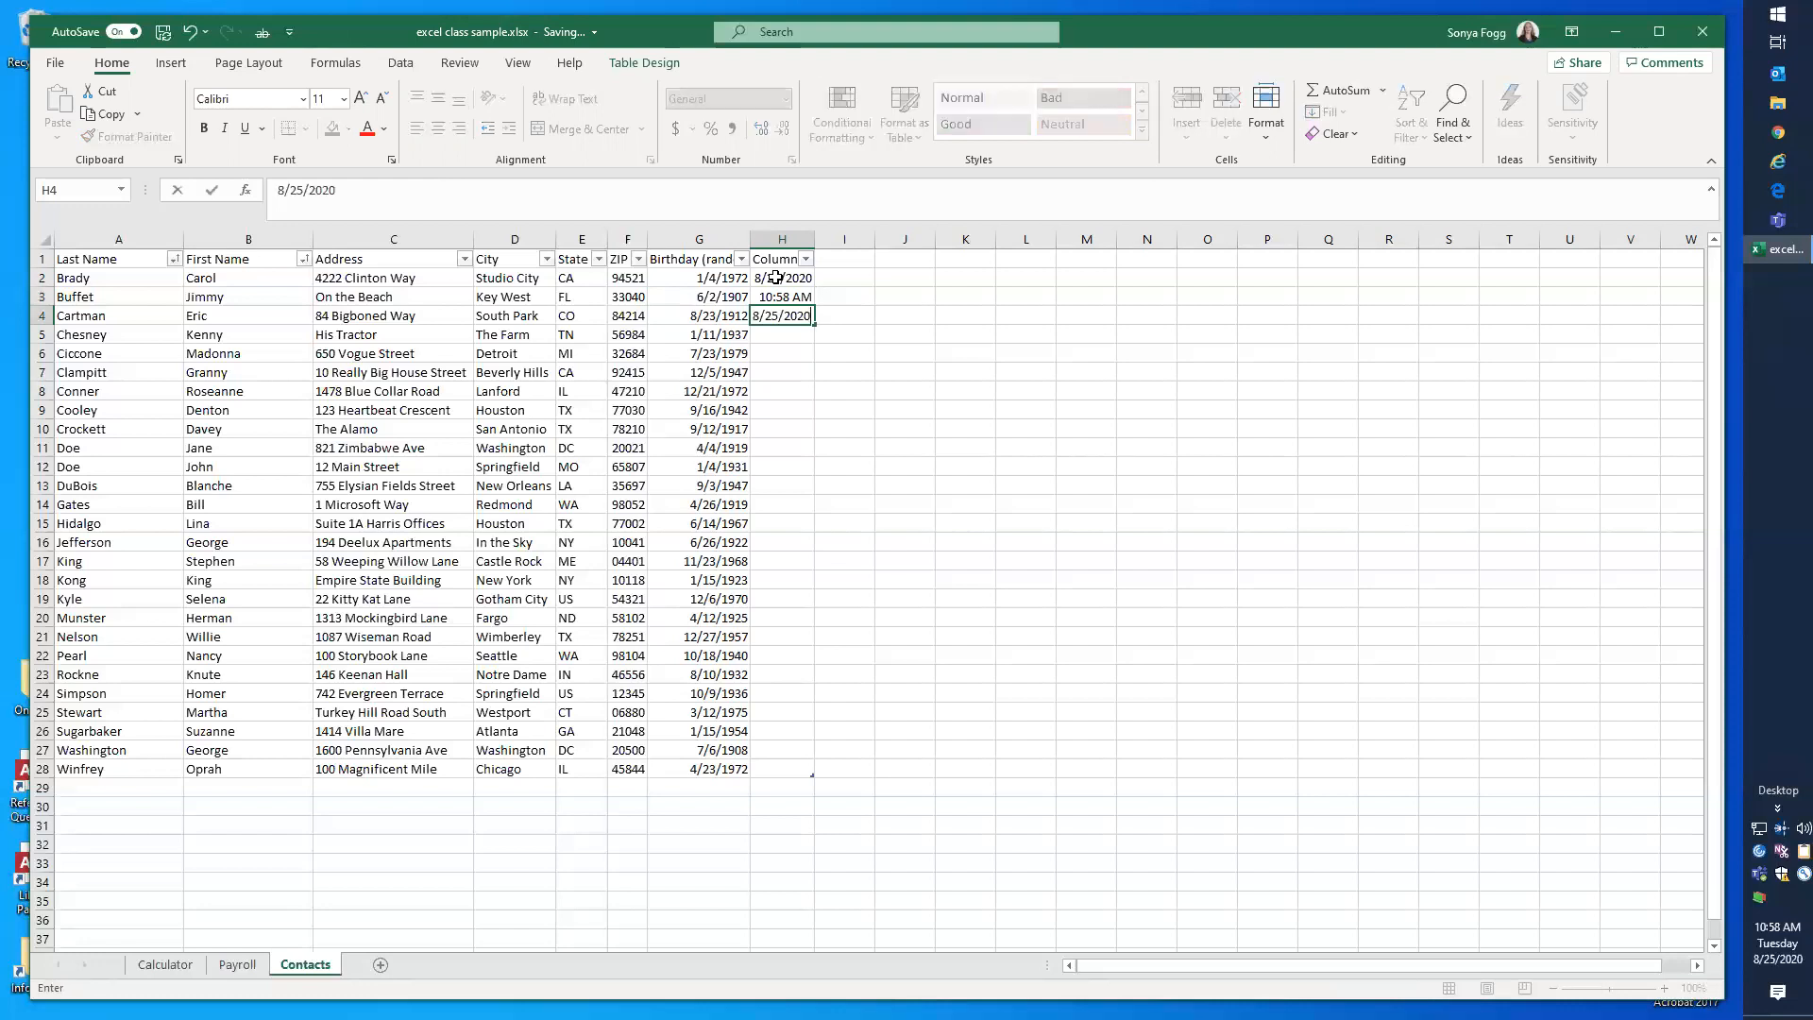
key("ctrl+shift+semicolon")
key("Return")
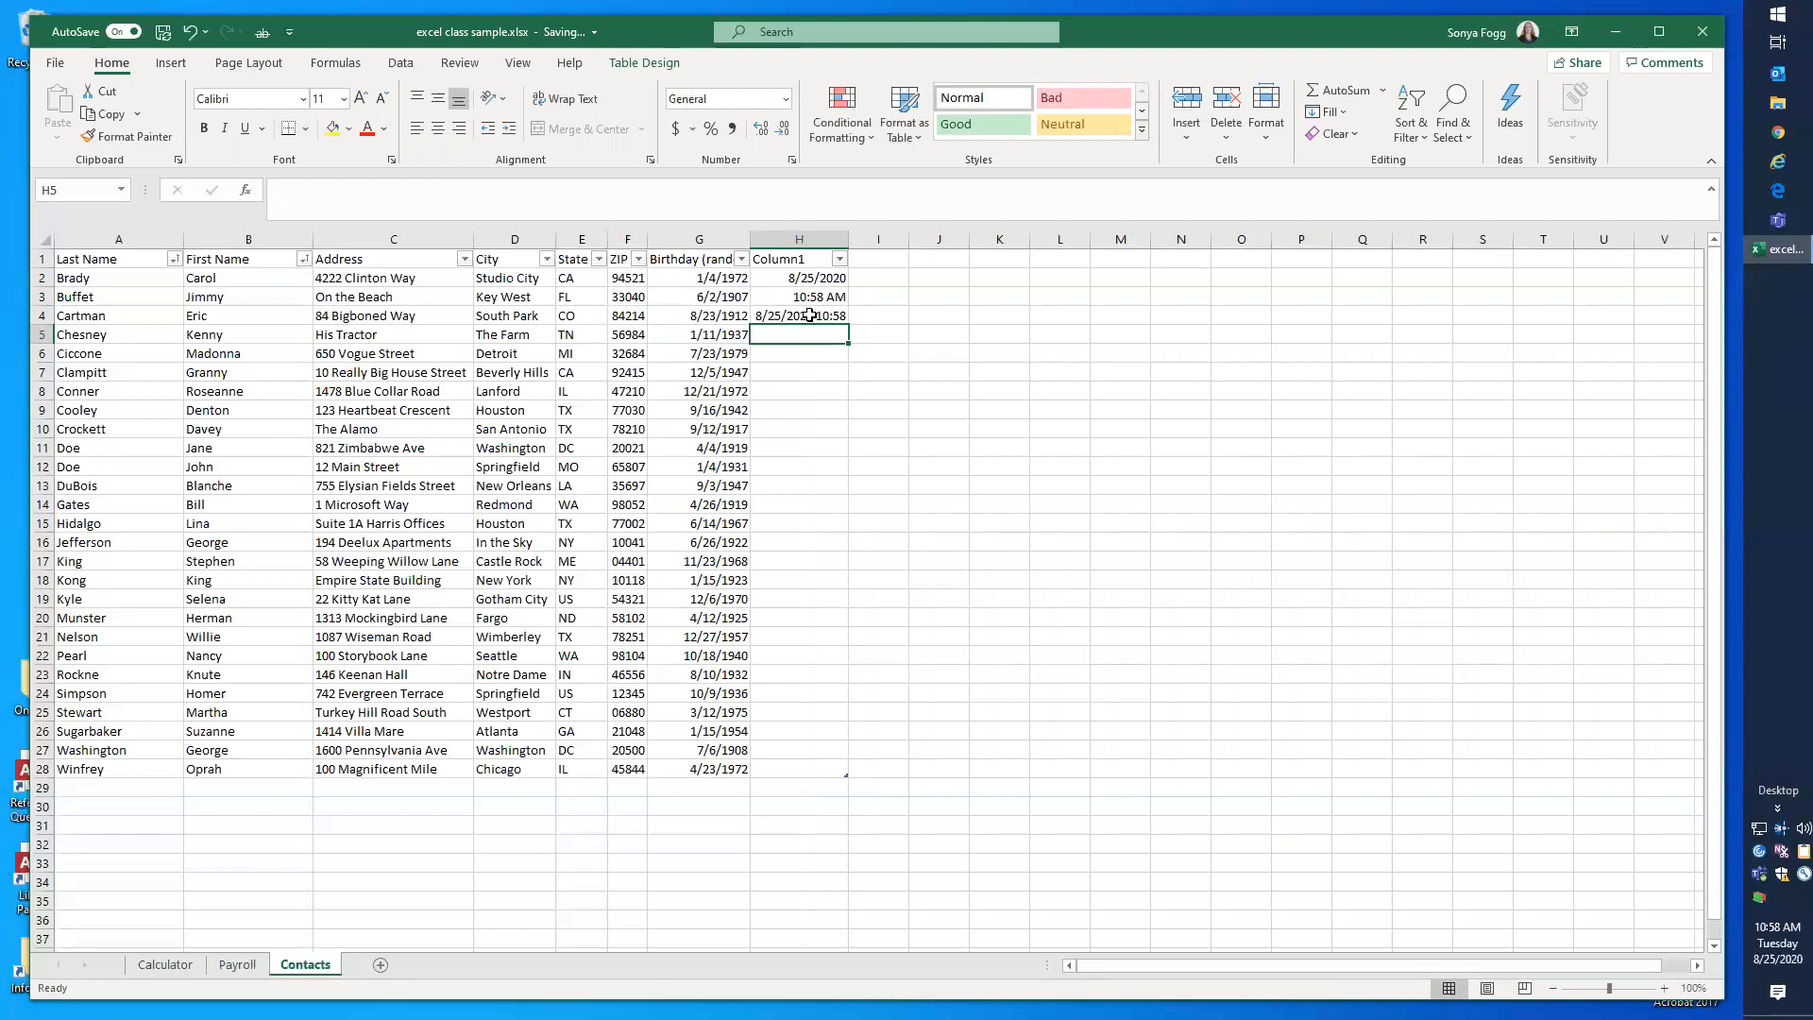
left_click(811, 315)
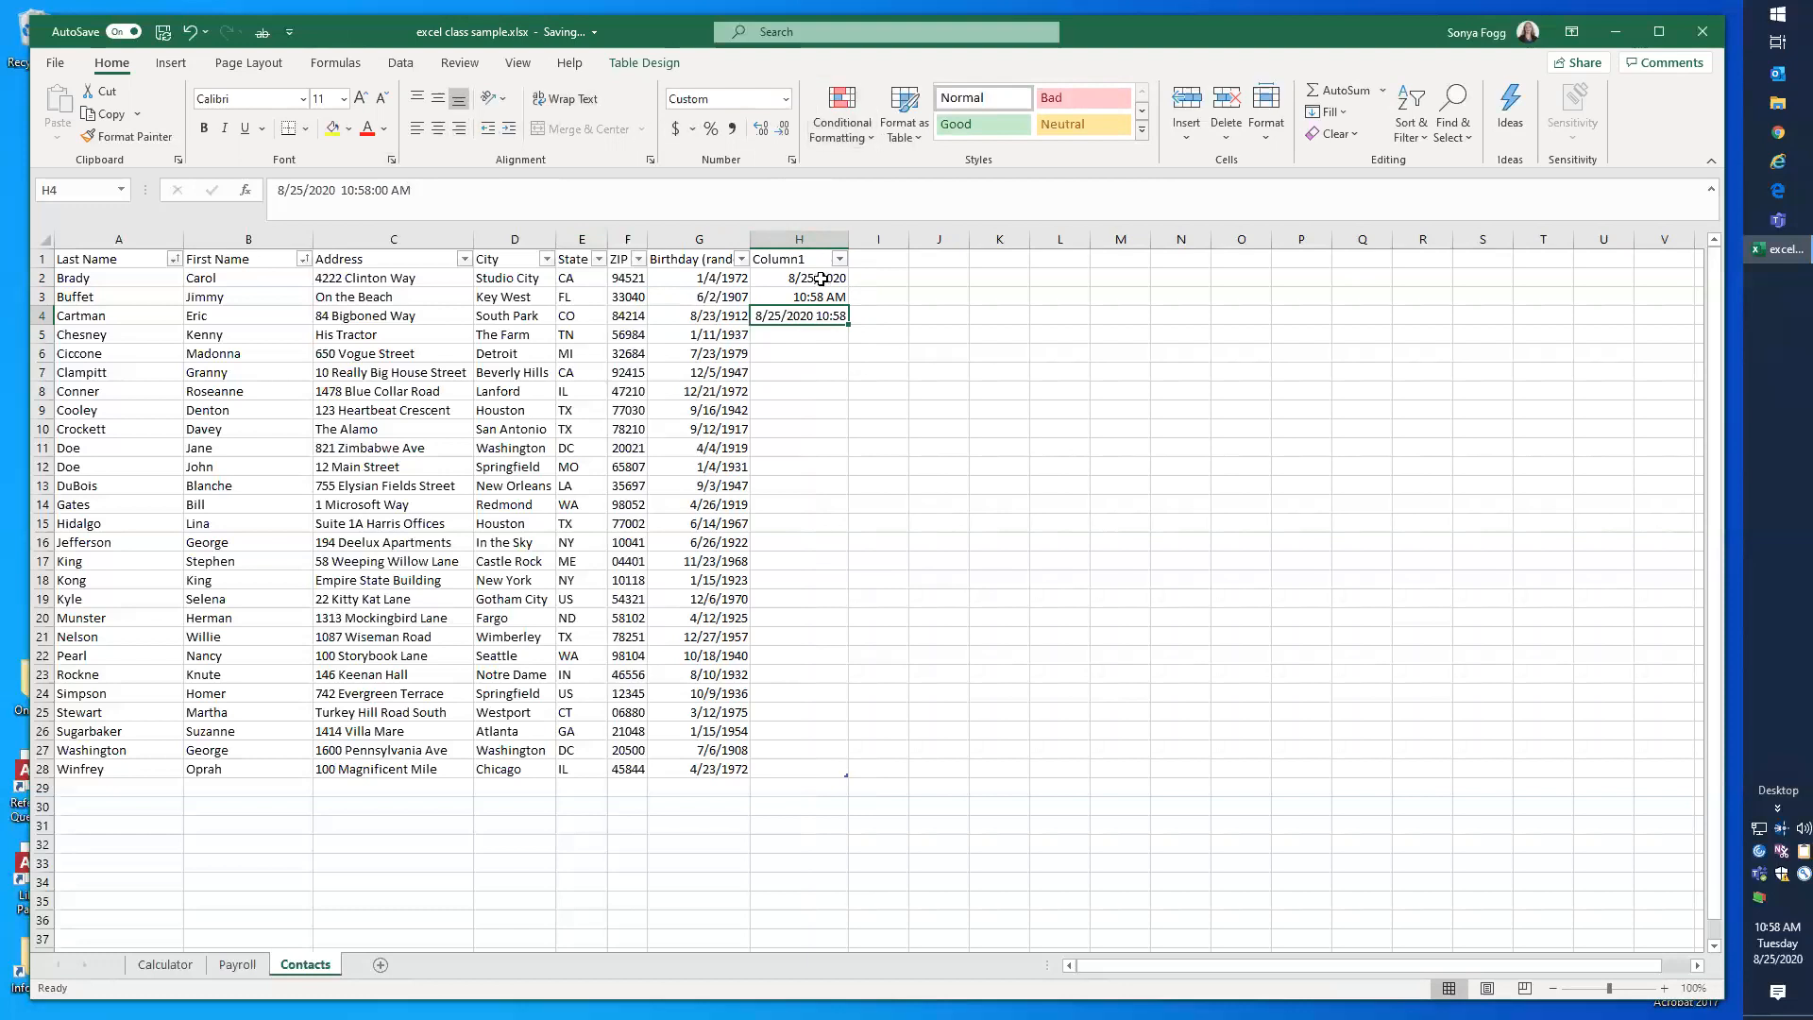
Step: Try the General number format on H2:H4, inspect the serial number in each cell, and undo the format change
left_click_drag(821, 278, 812, 316)
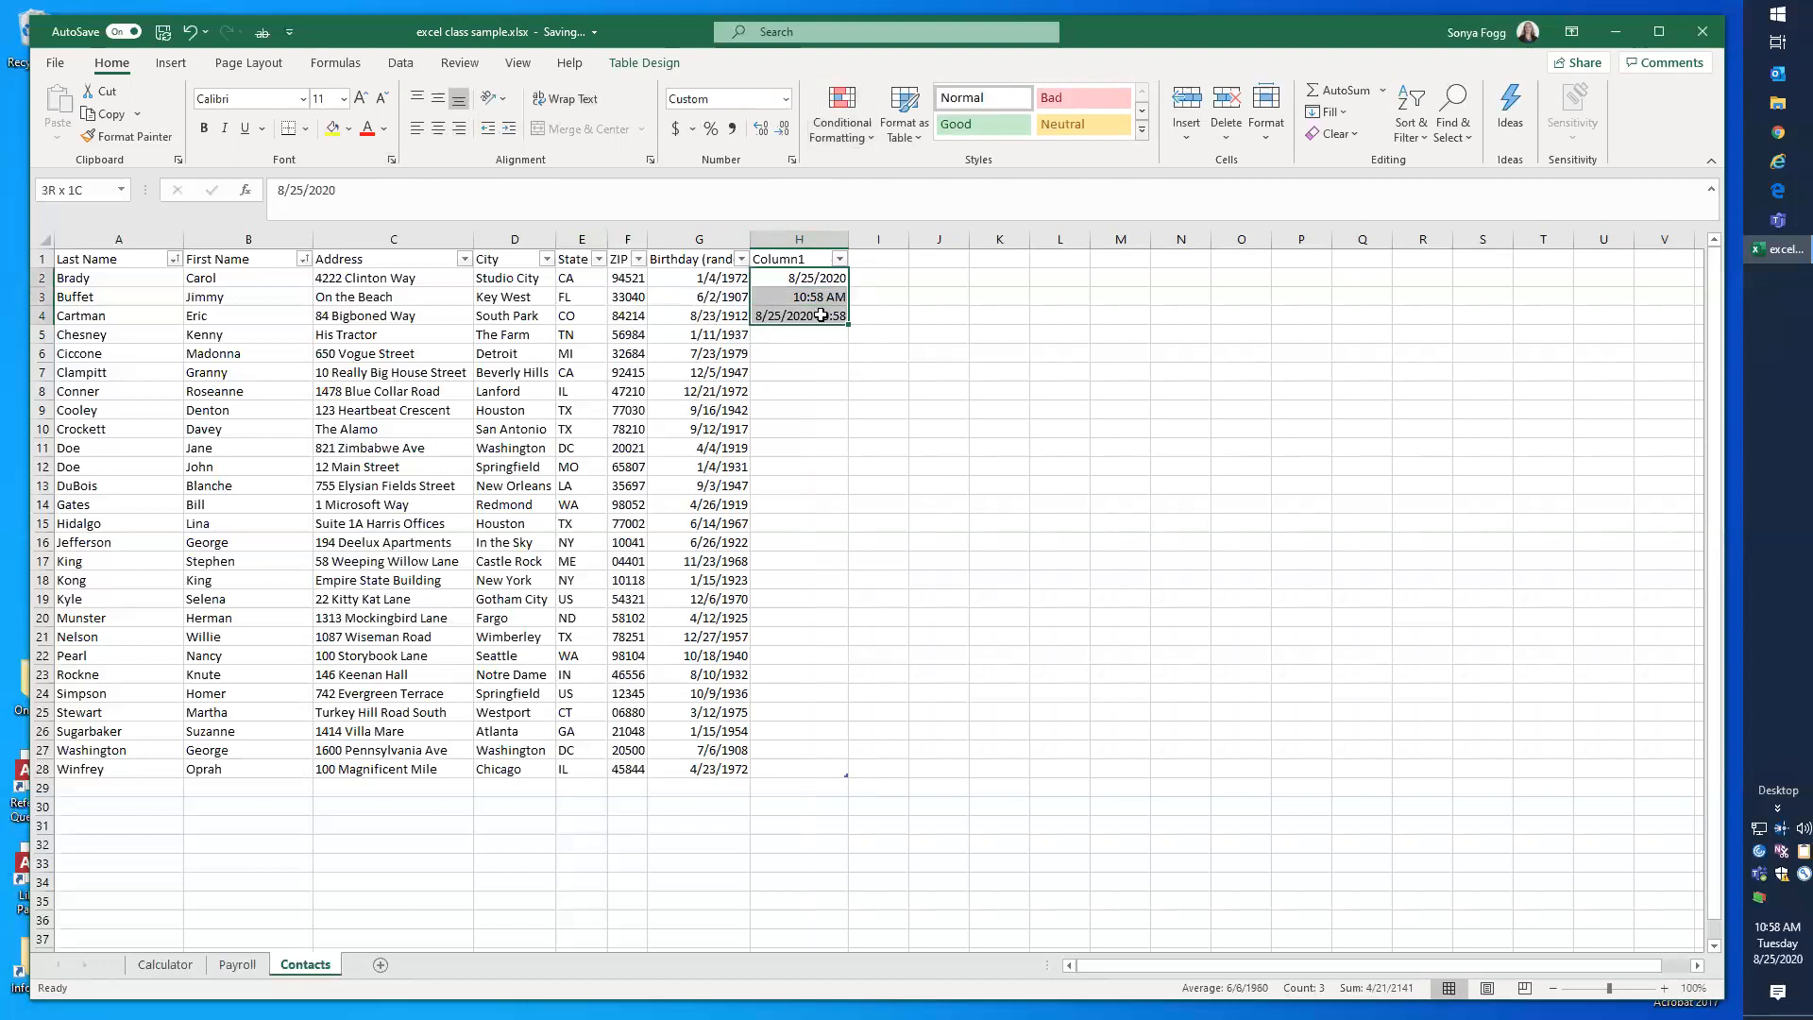
left_click(786, 99)
left_click(755, 143)
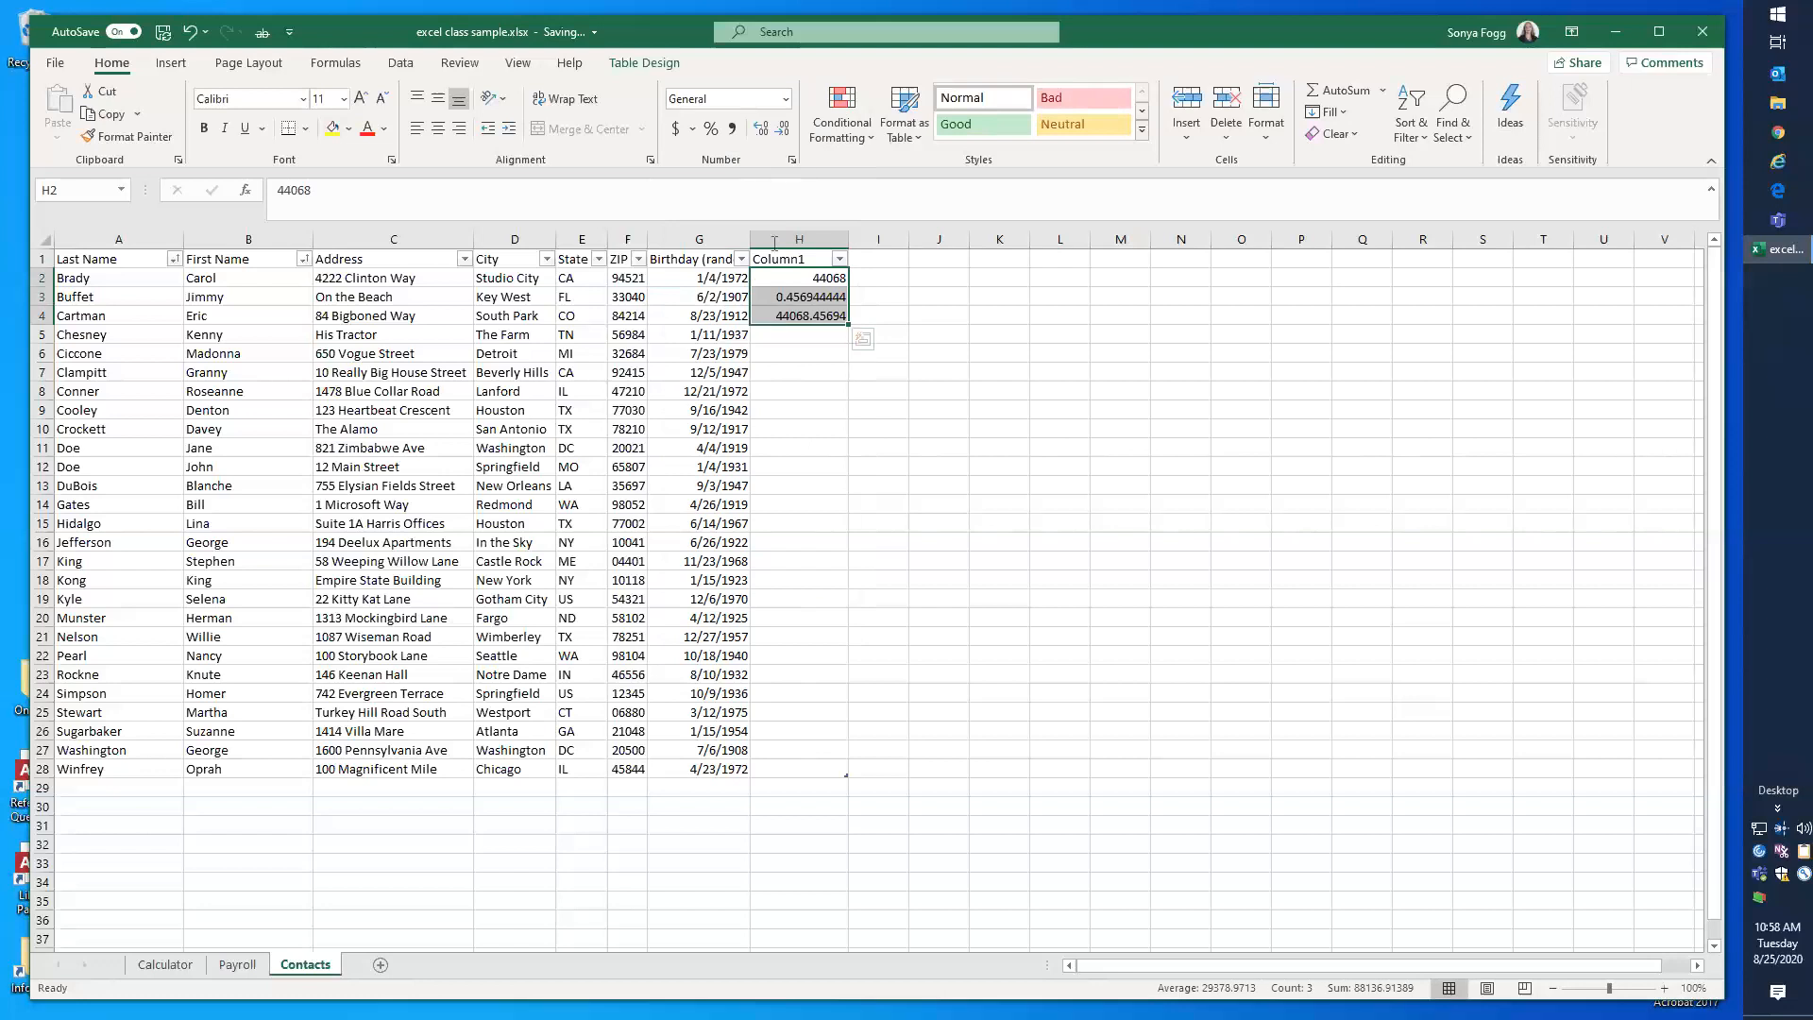
left_click(836, 279)
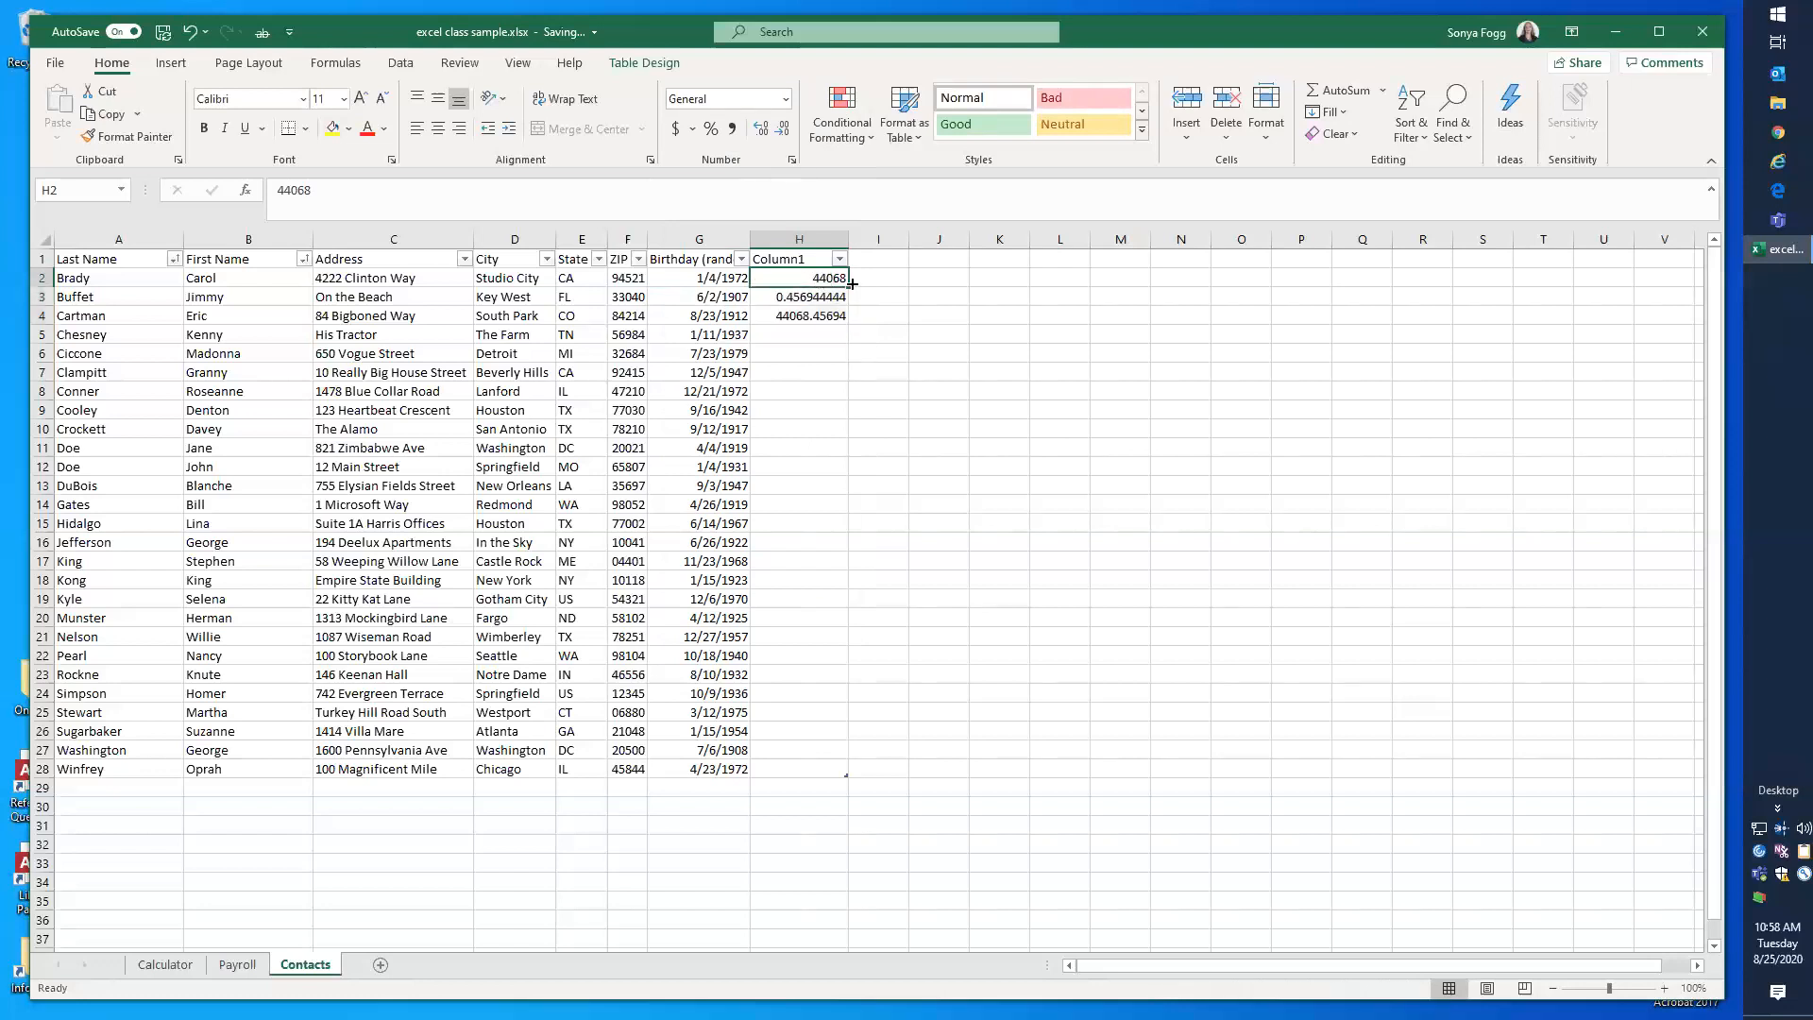
left_click(789, 297)
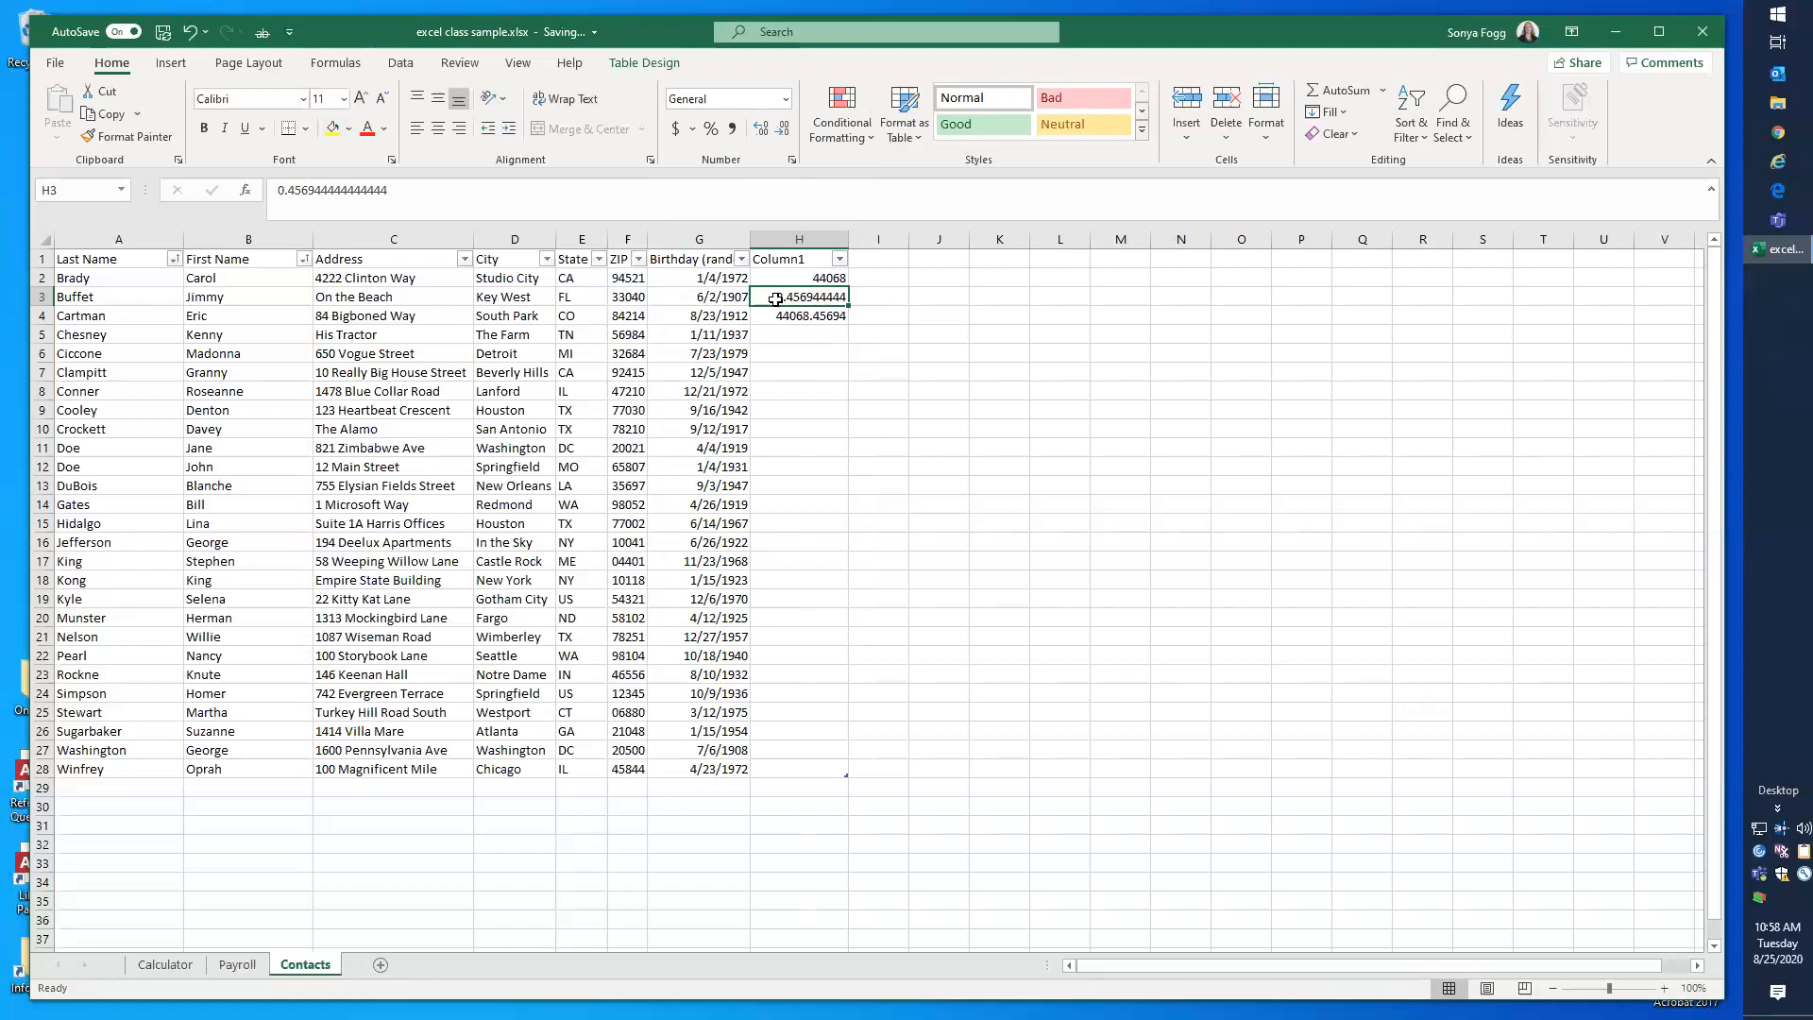
left_click(801, 318)
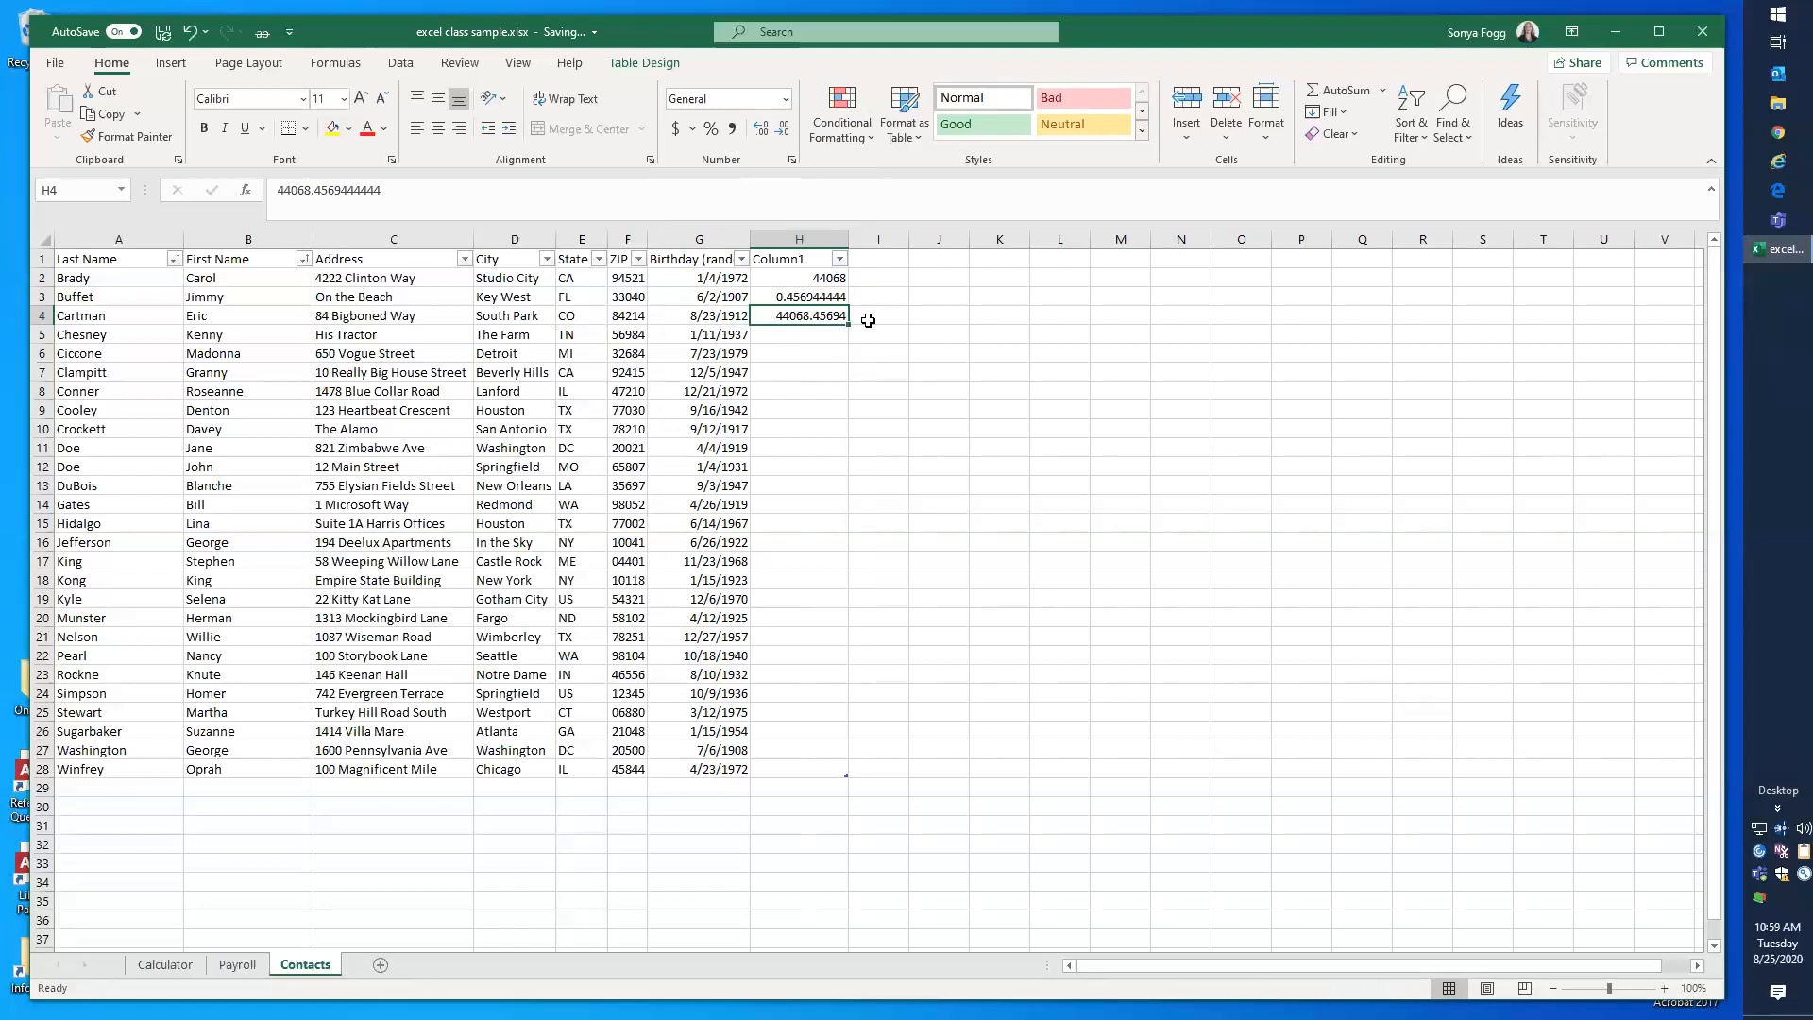
left_click(806, 240)
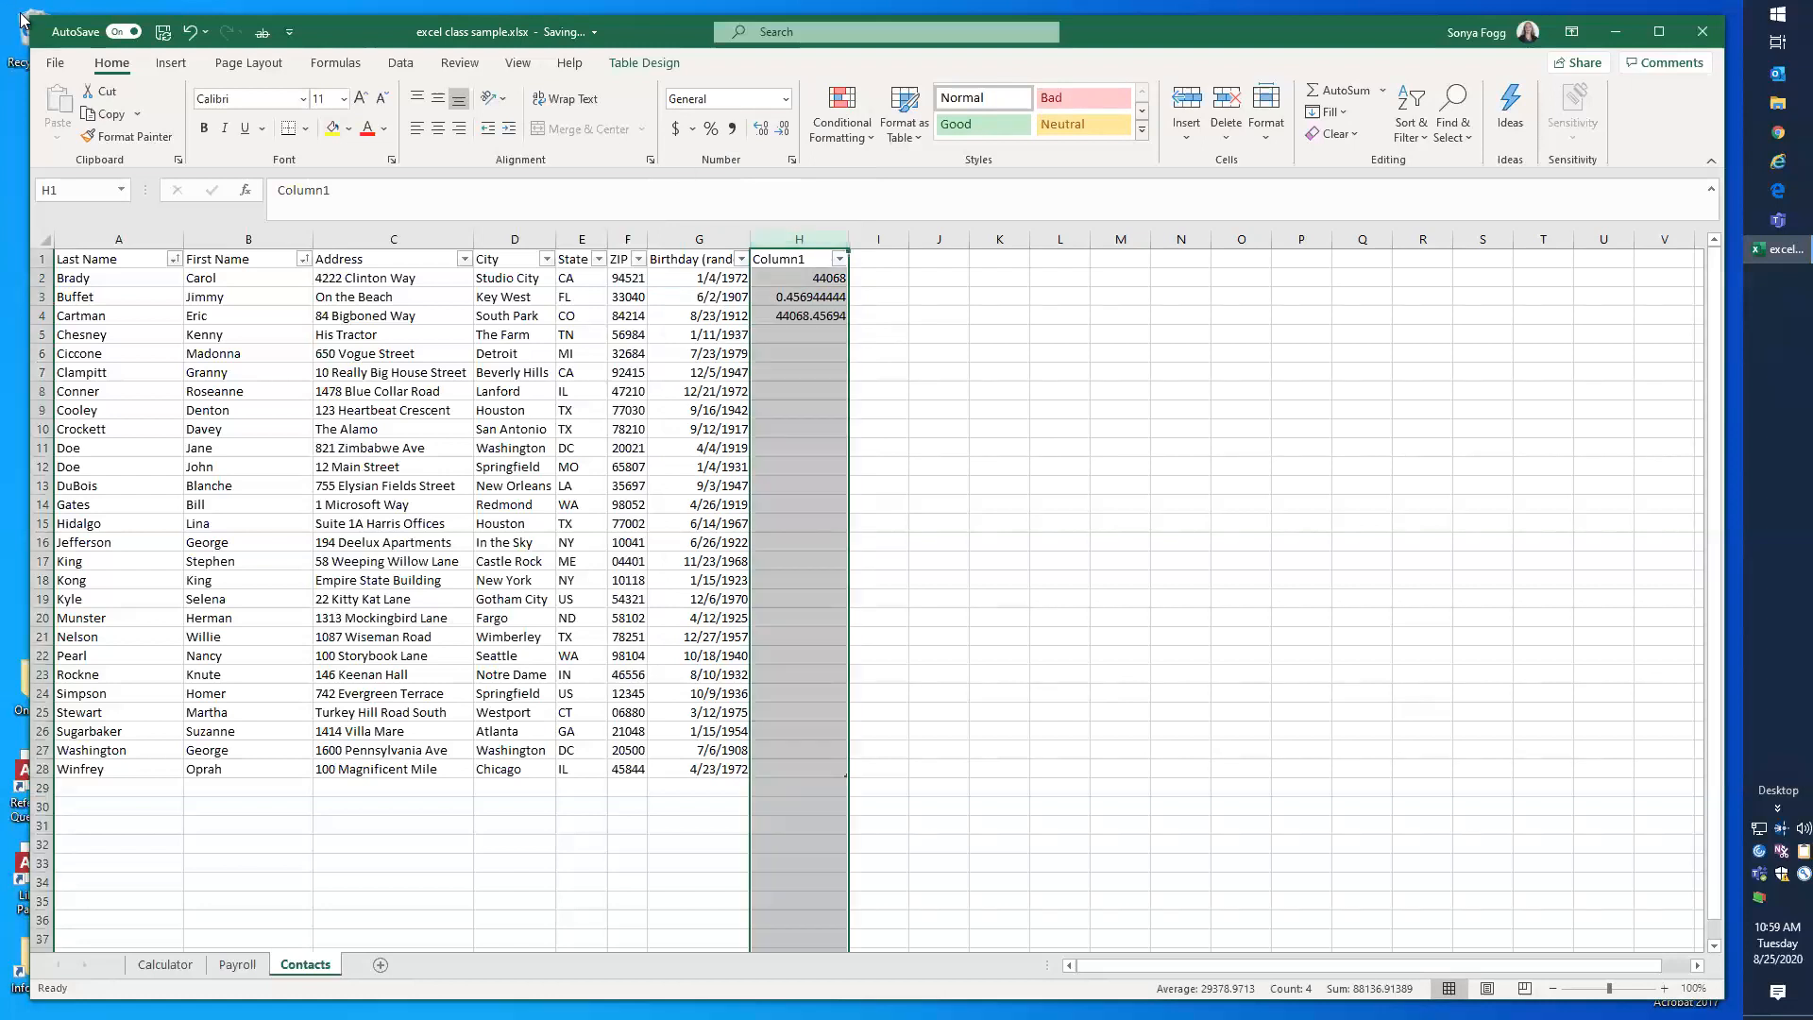
left_click(189, 35)
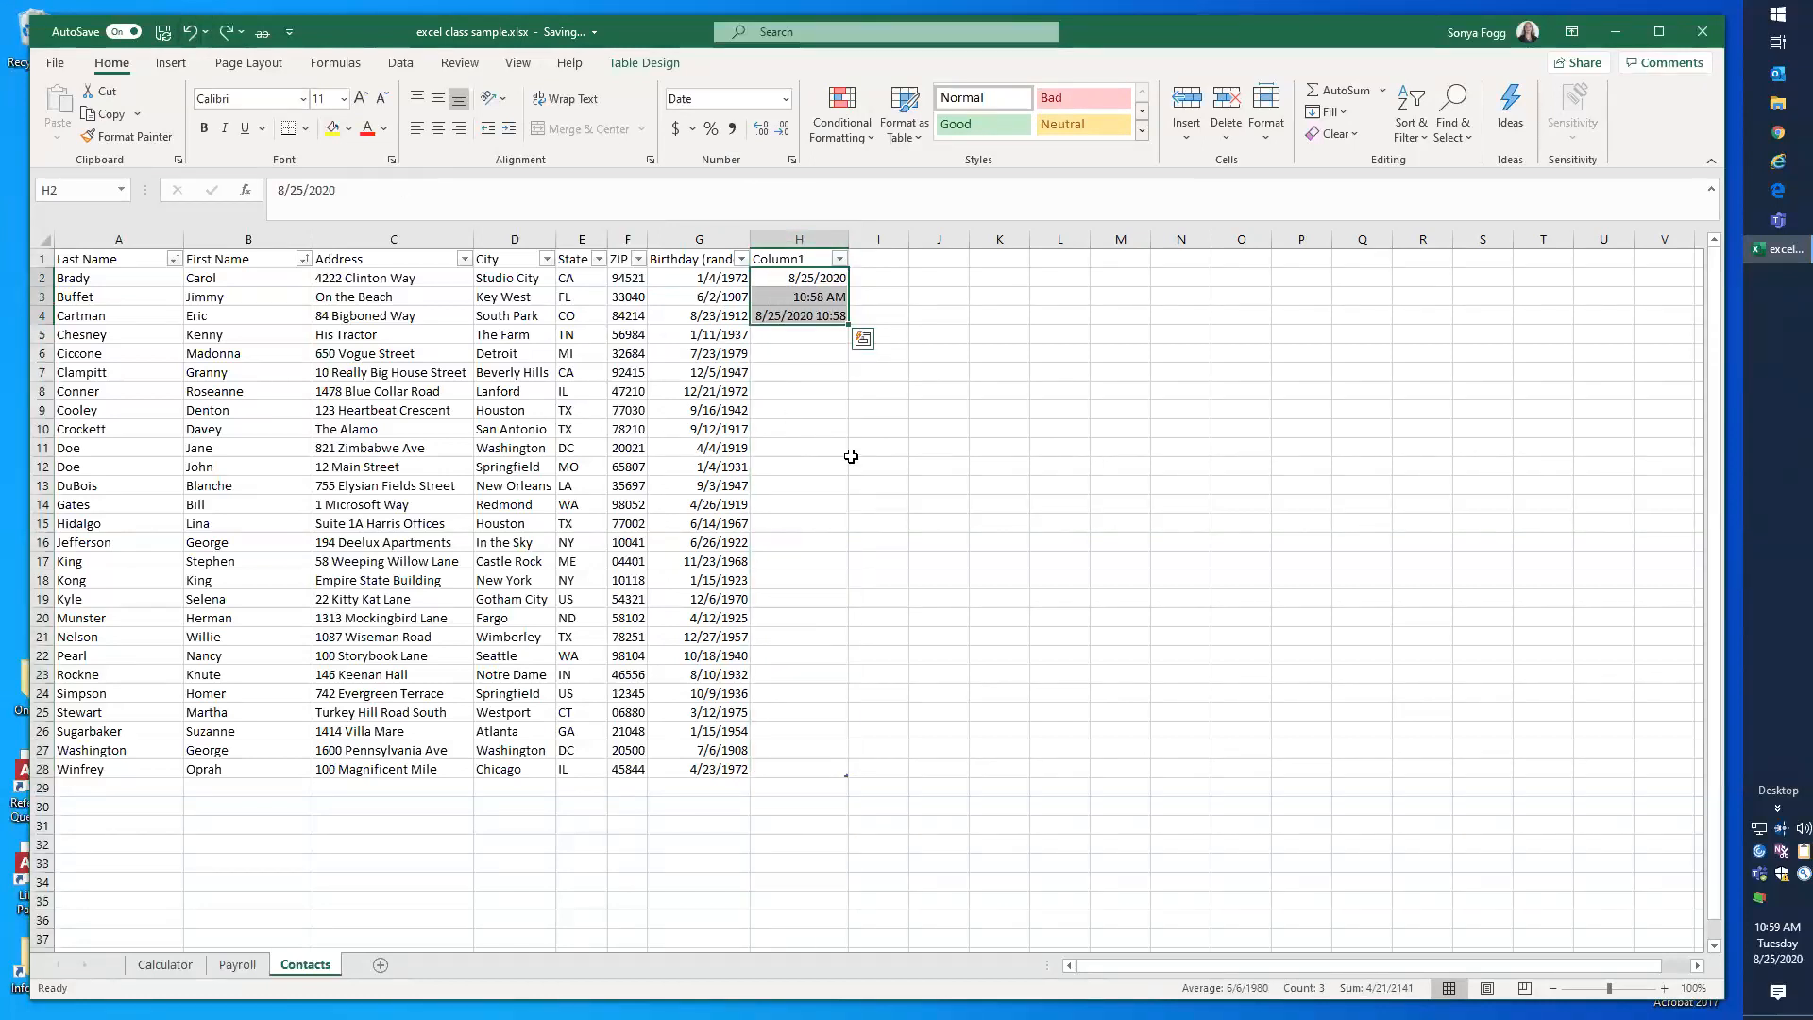
Step: Clear the fixed date from H2 and start inserting a function there
left_click(799, 447)
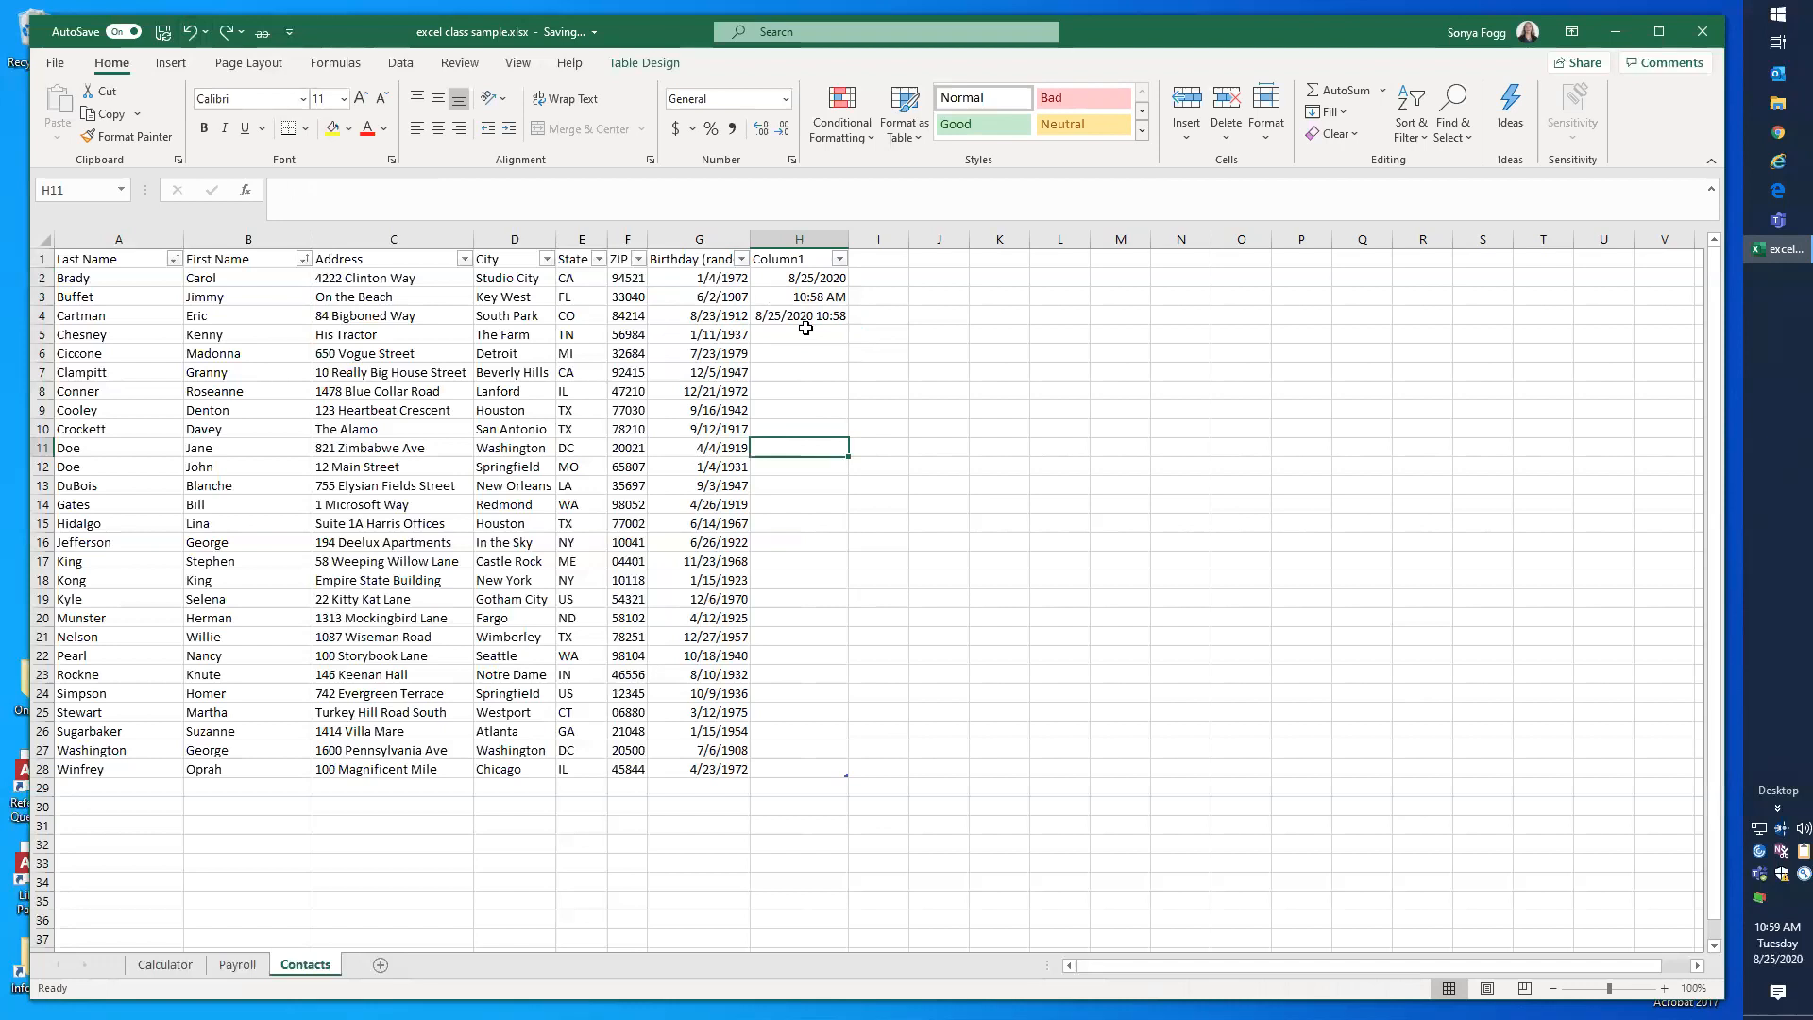
left_click(793, 279)
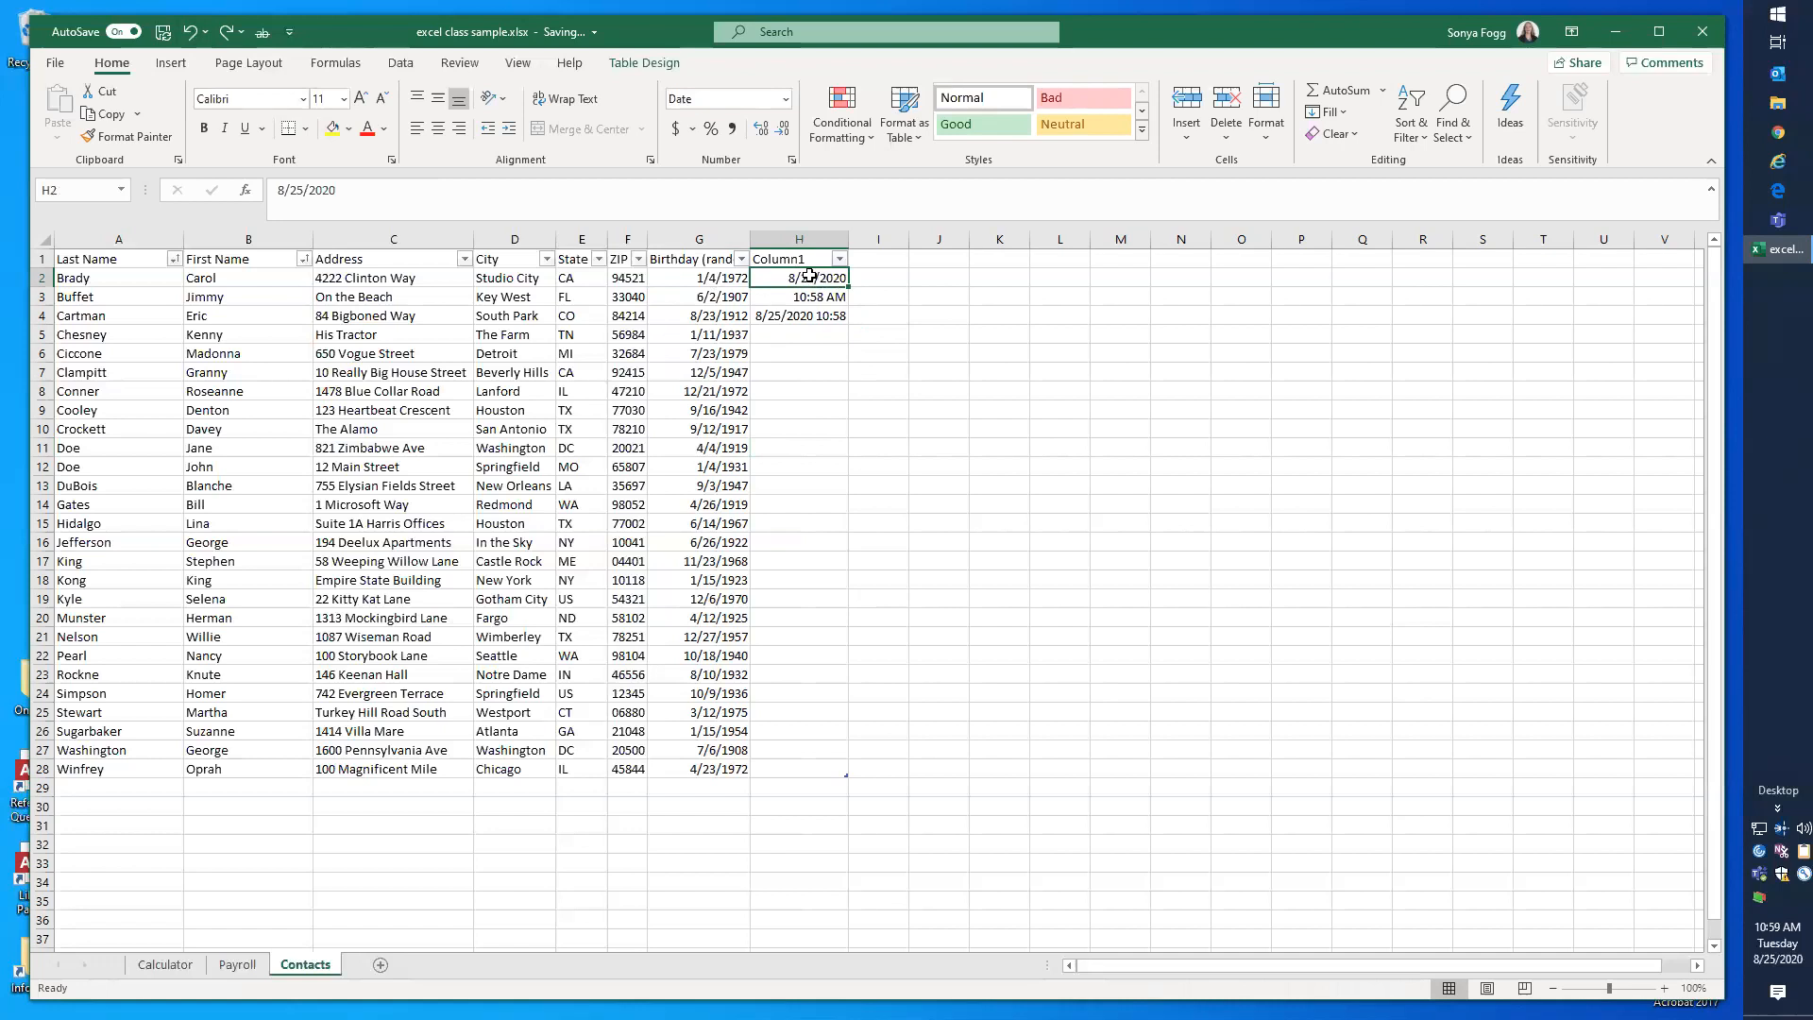
left_click_drag(338, 190, 242, 193)
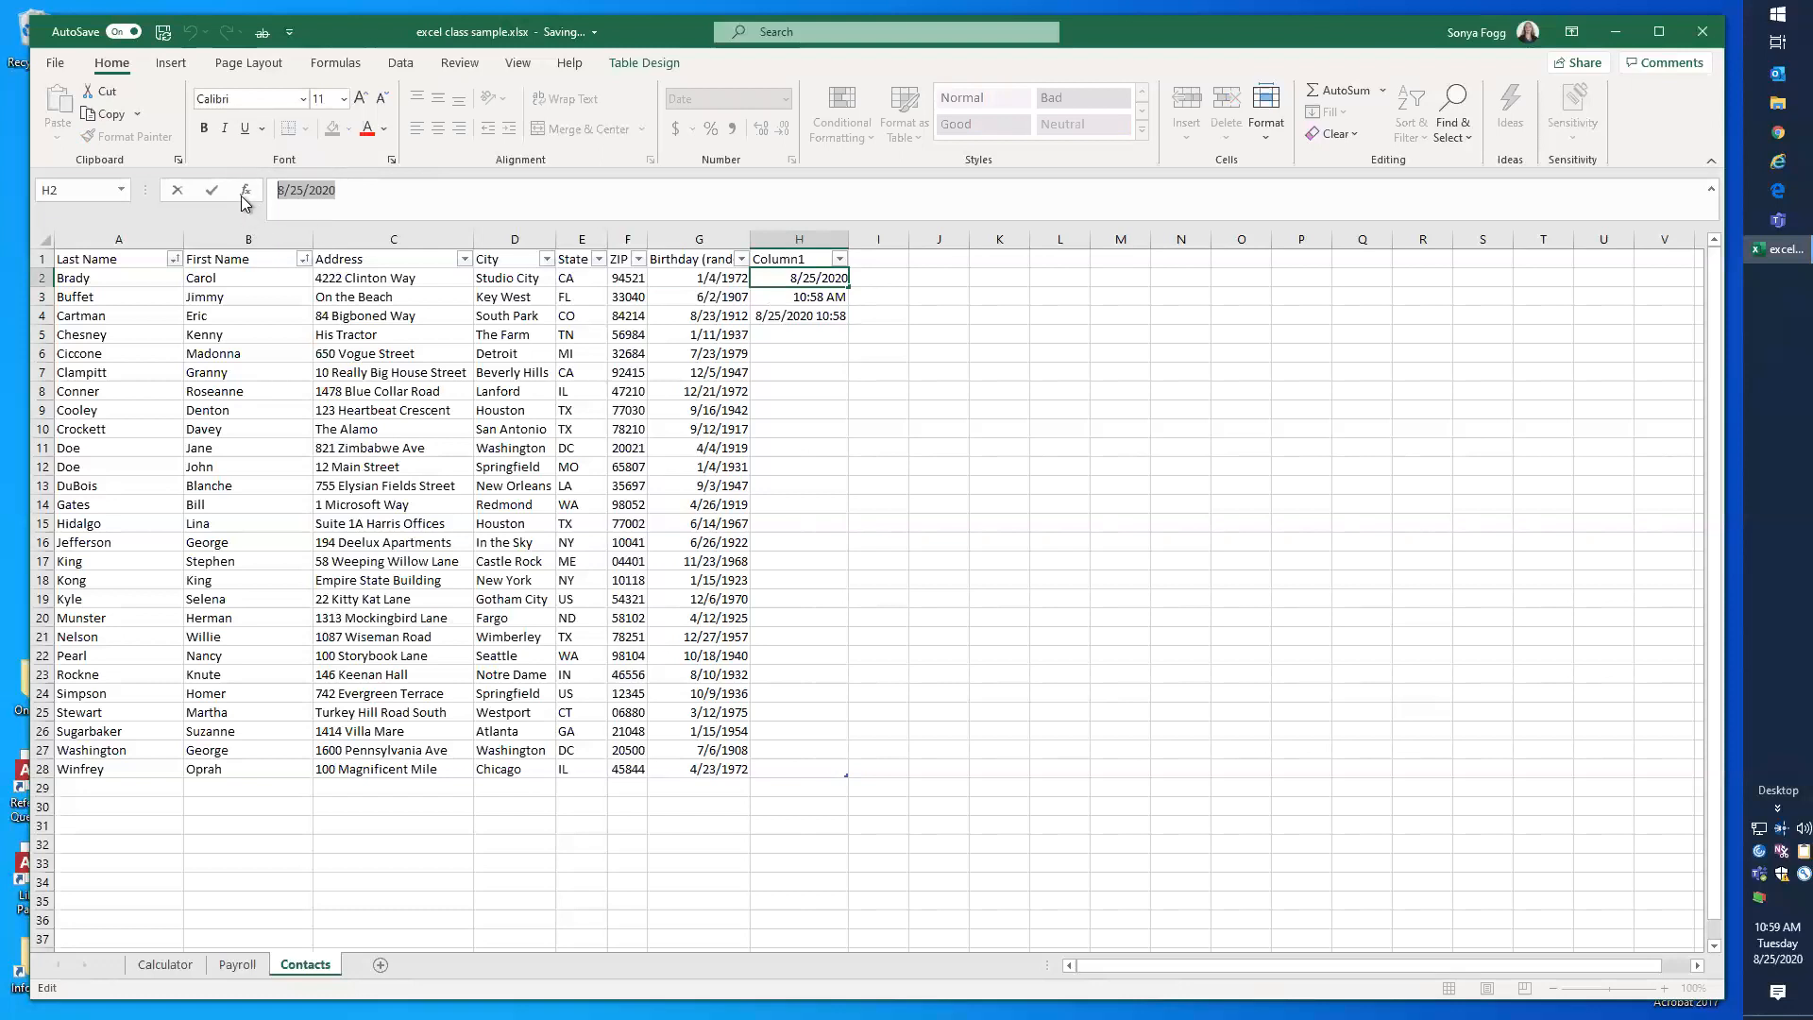
key("Delete")
left_click(246, 192)
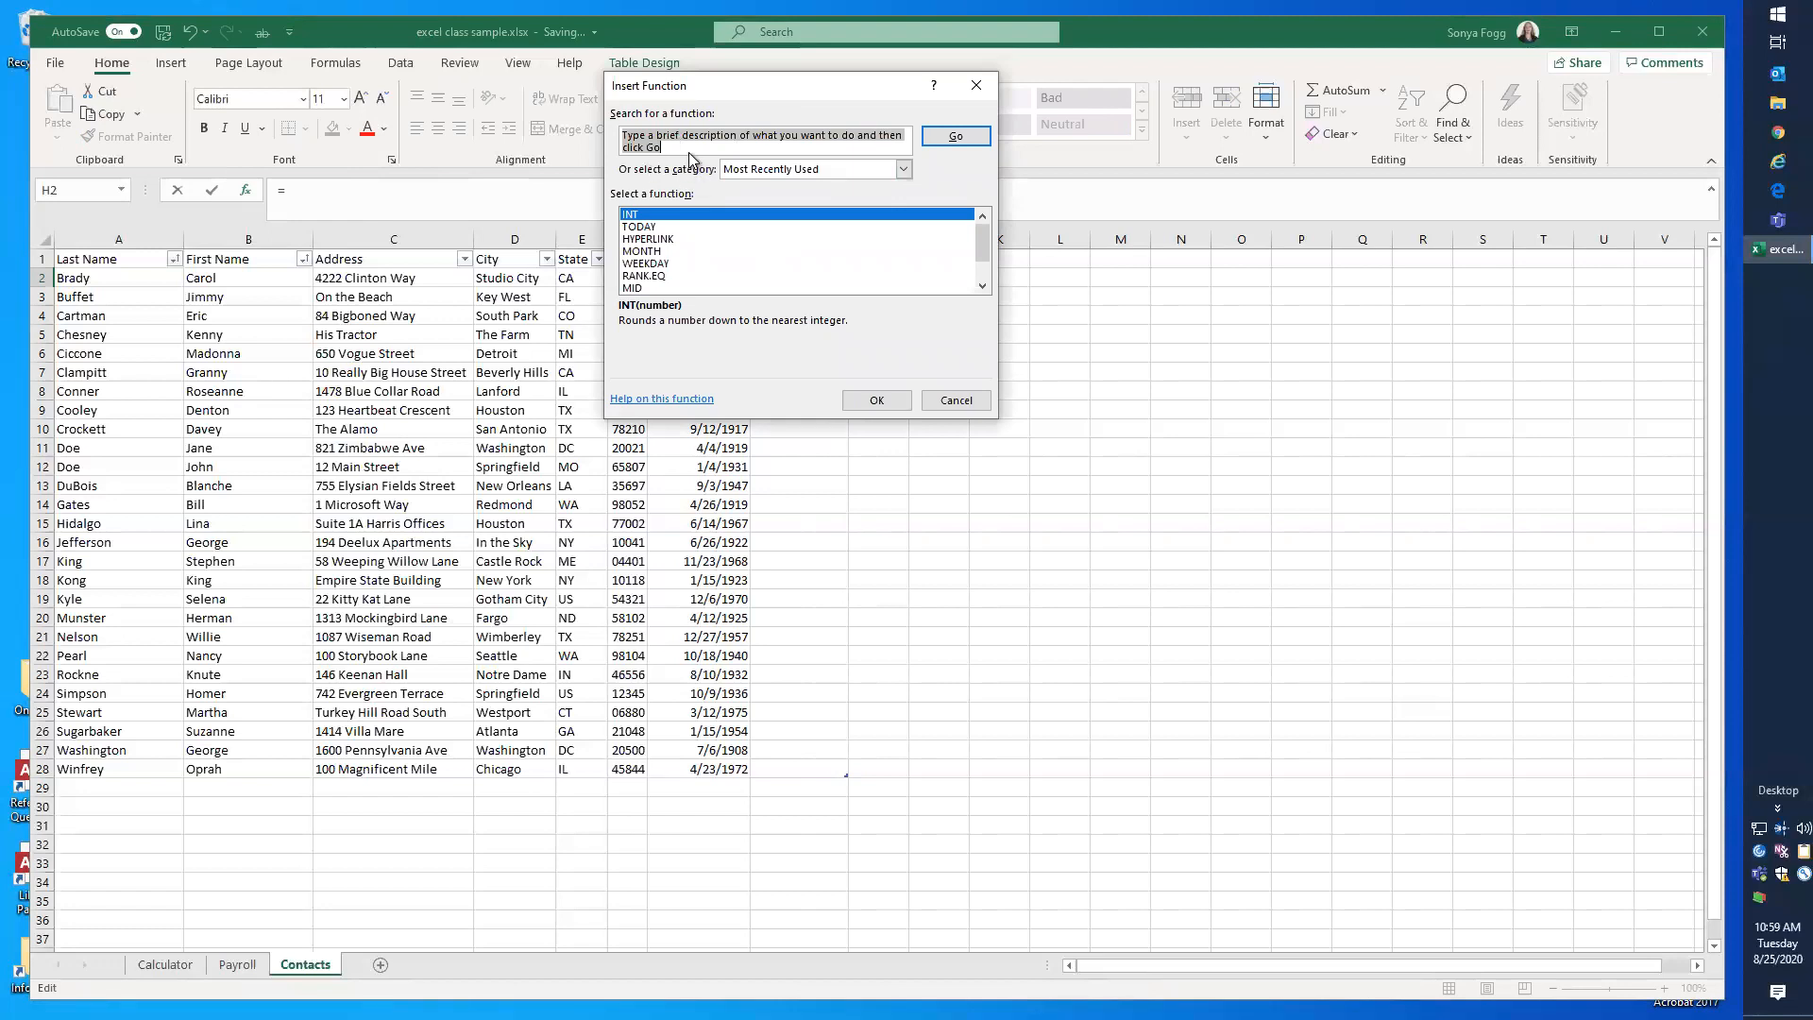
Step: Search the functions for "todays date" and for "date", and look through the suggested functions
type("todays date")
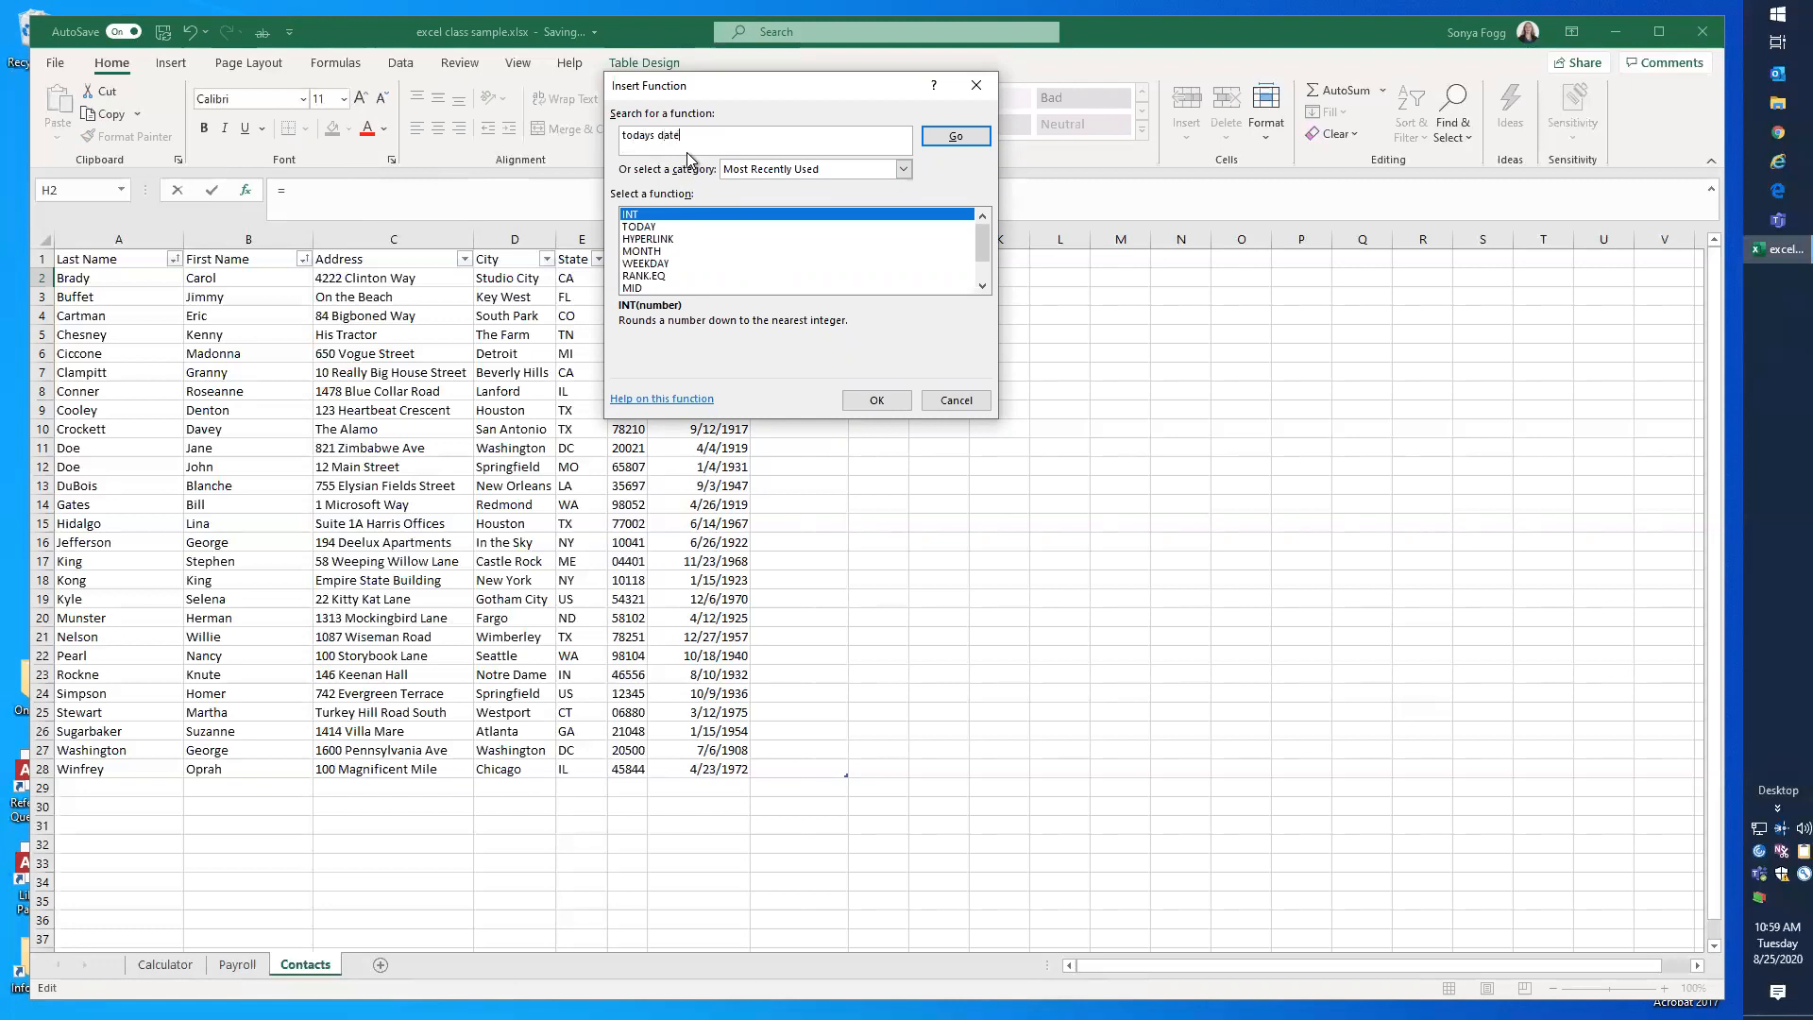
left_click(971, 134)
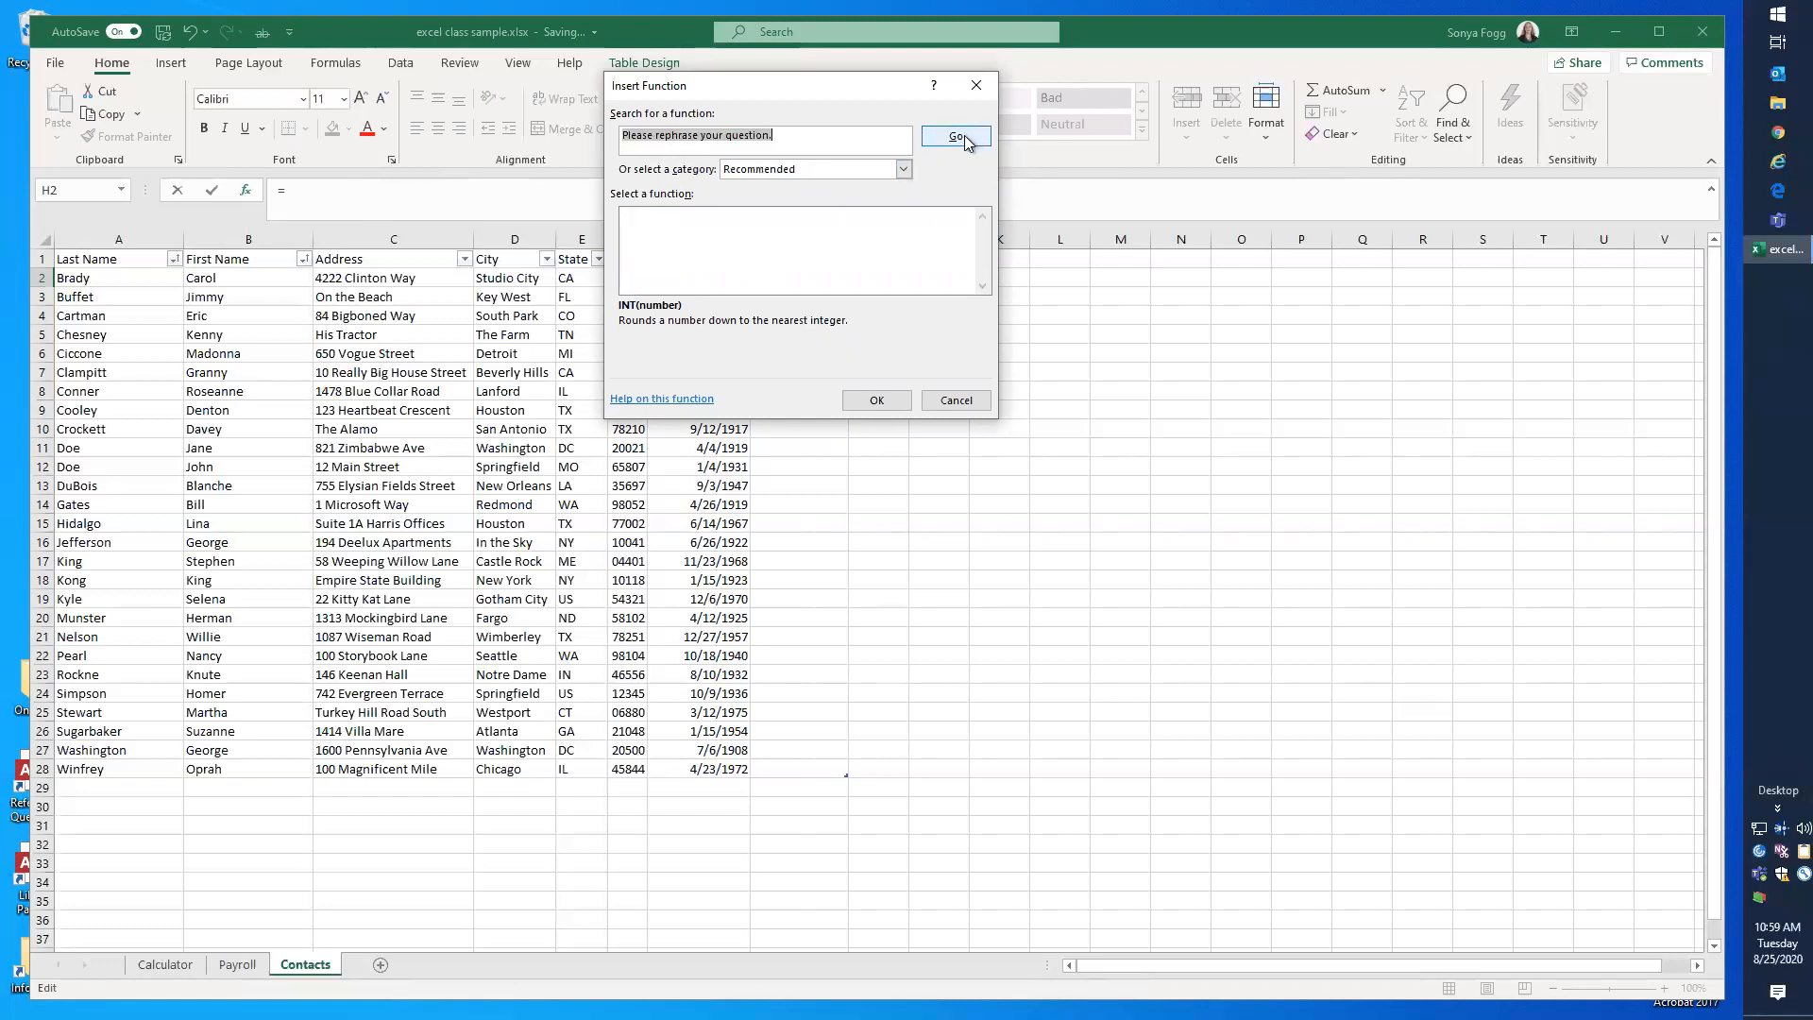
type("date")
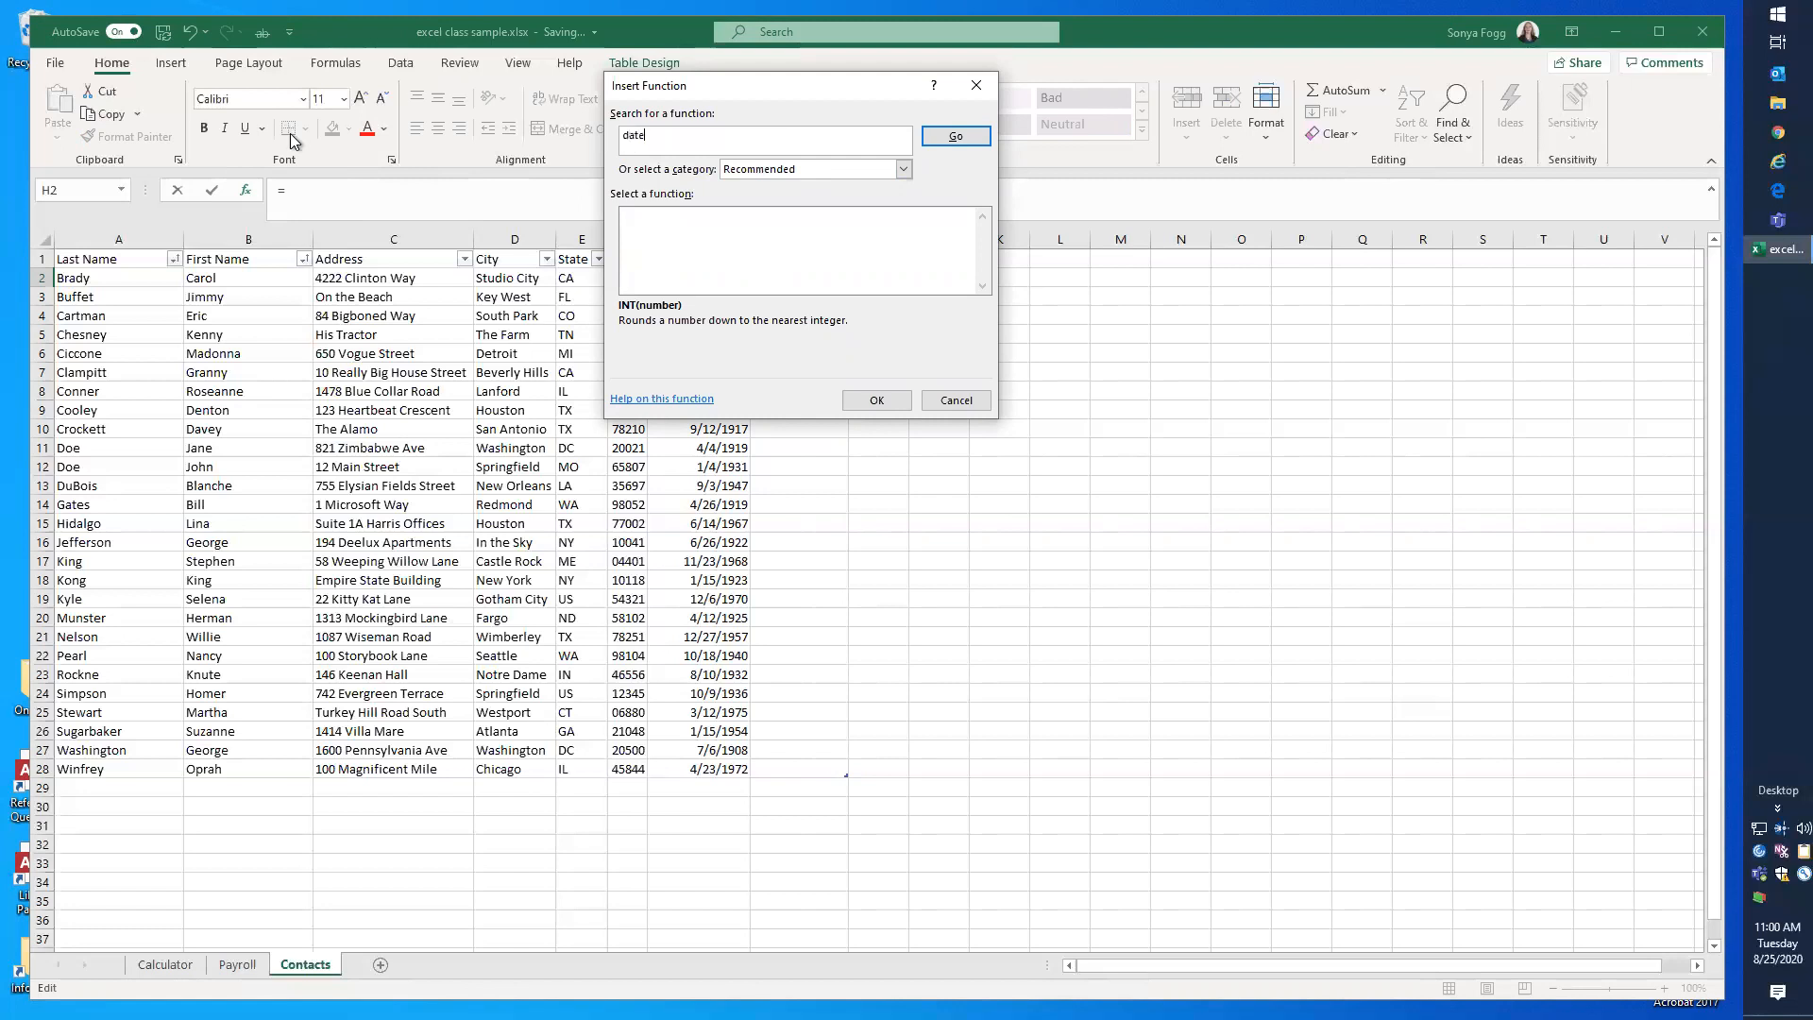
key("Return")
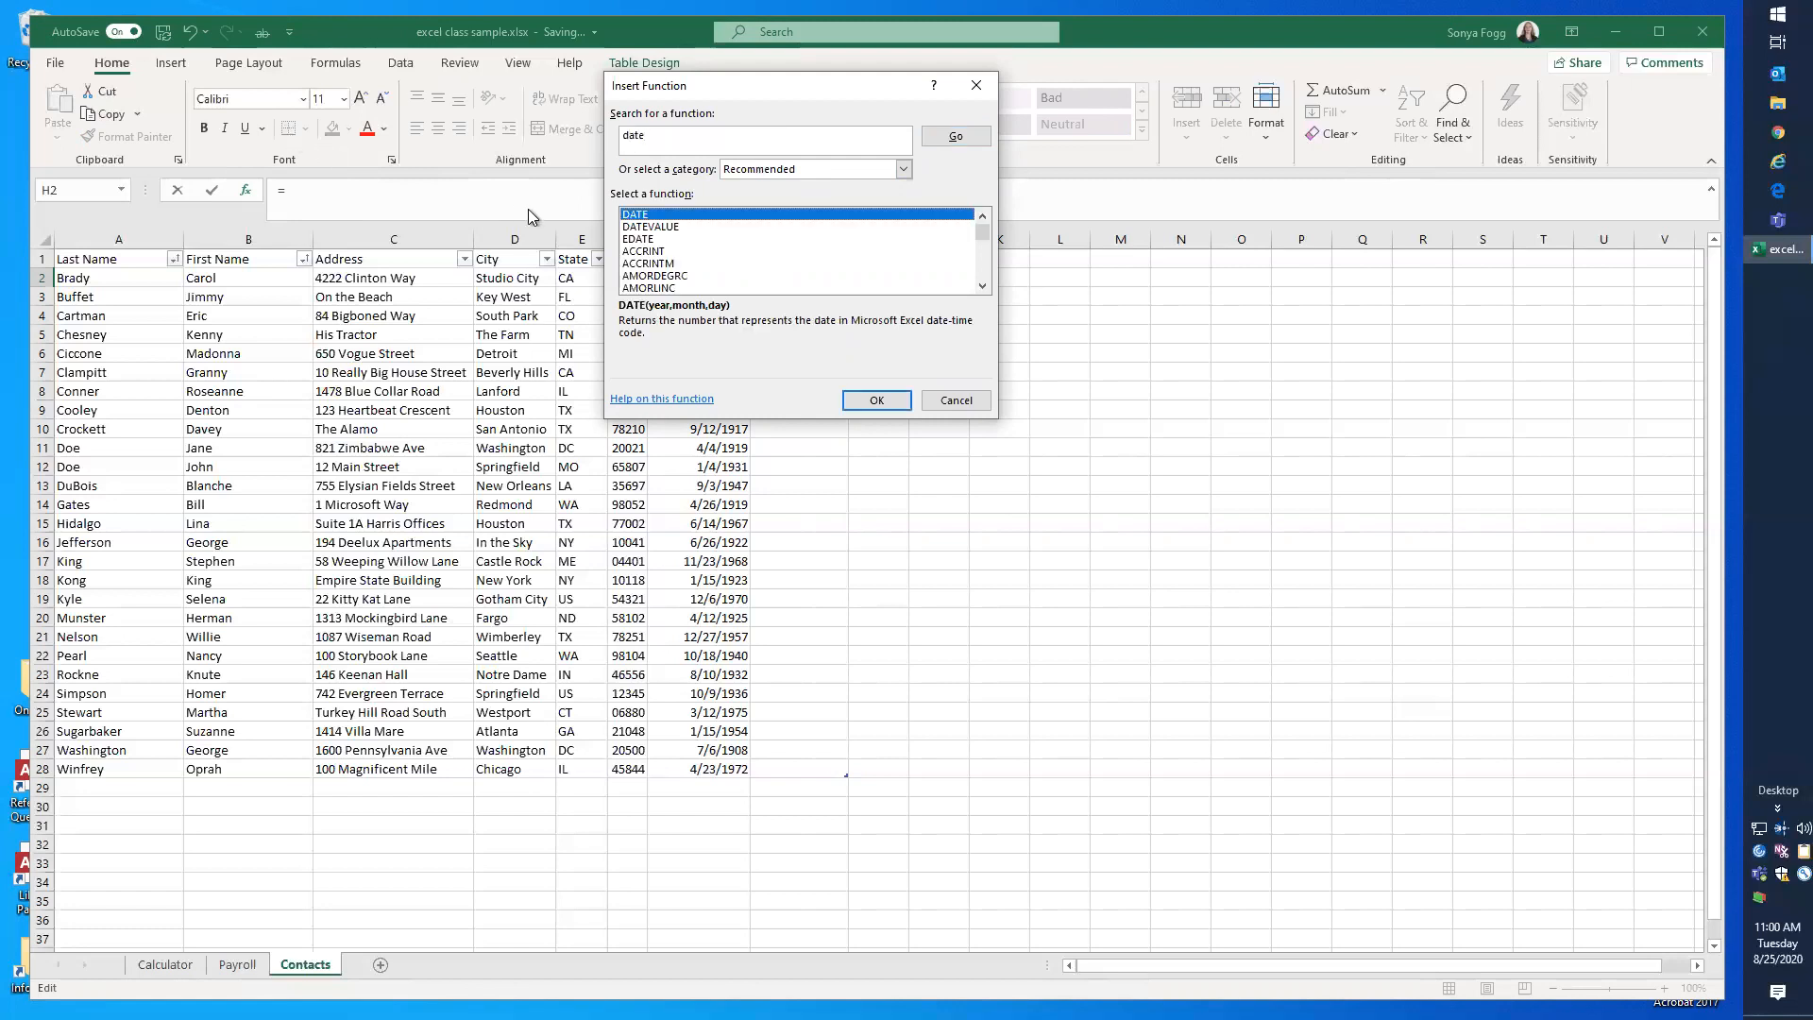
scroll(677, 257, "down", 3)
scroll(677, 257, "down", 5)
scroll(677, 257, "down", 6)
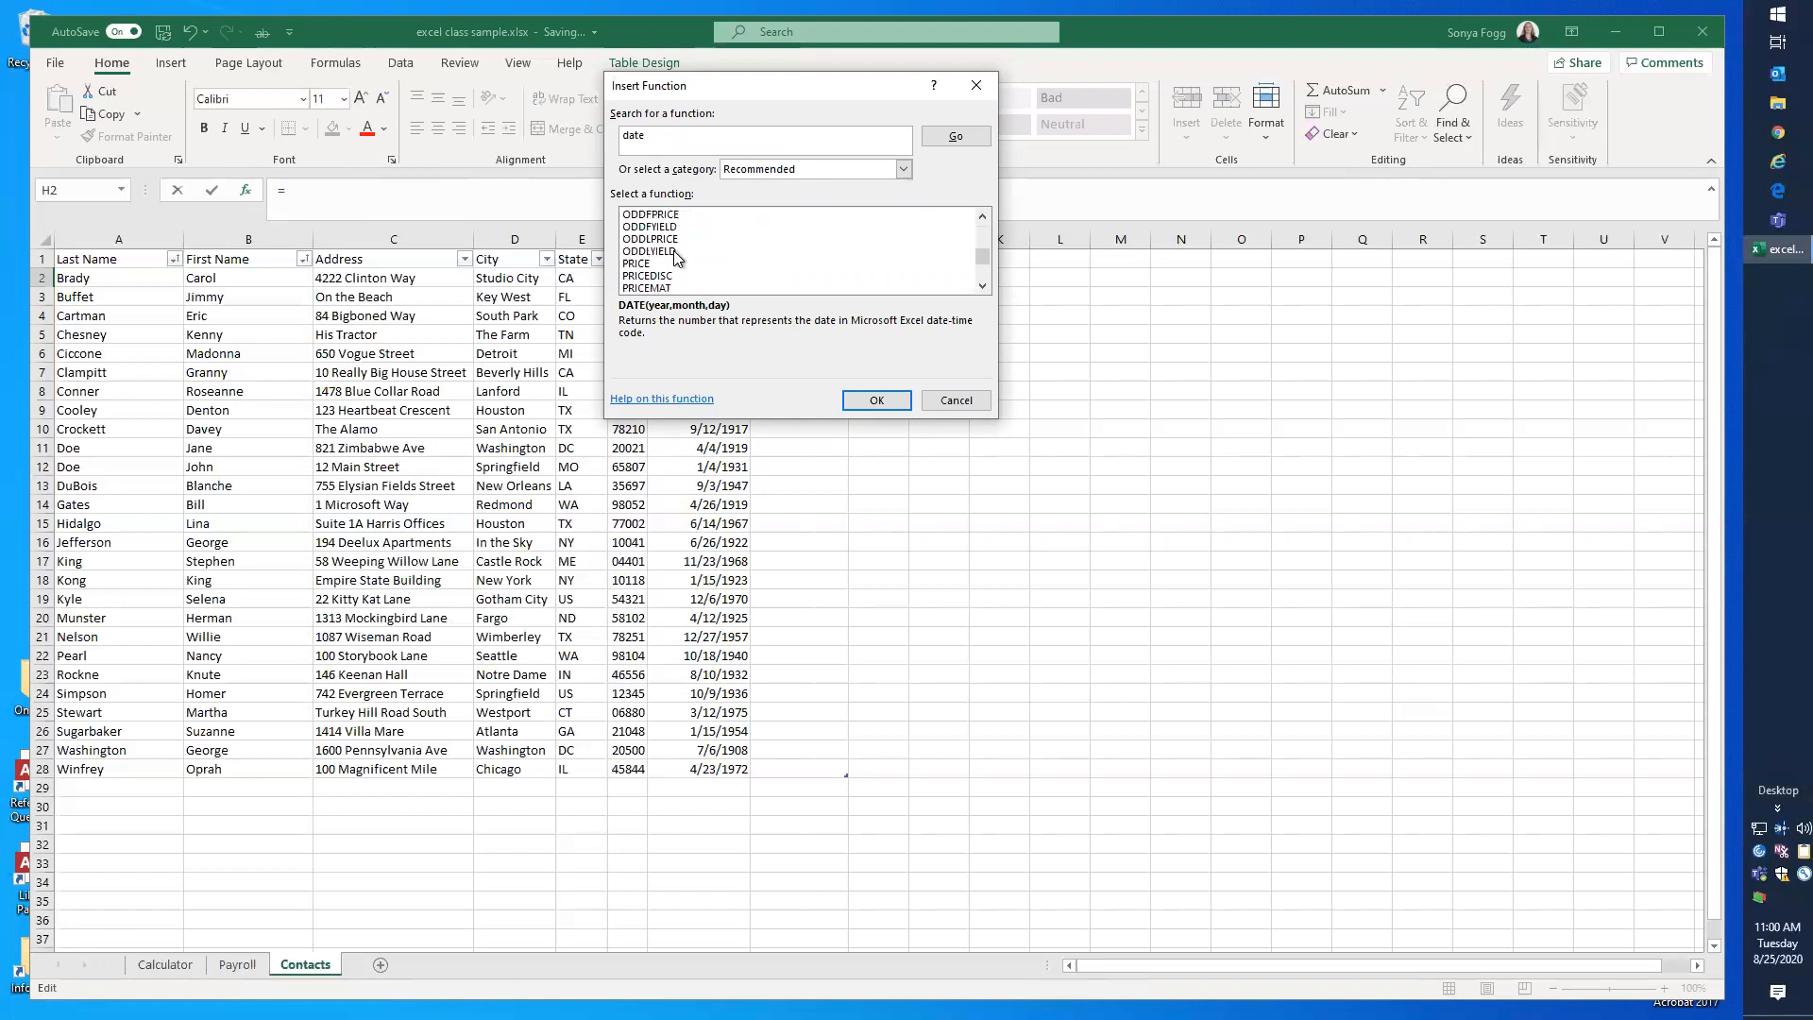
Step: Search the functions for "today", insert =TODAY() in H2, and review the formula without changing it
left_click_drag(654, 136, 576, 131)
type("today")
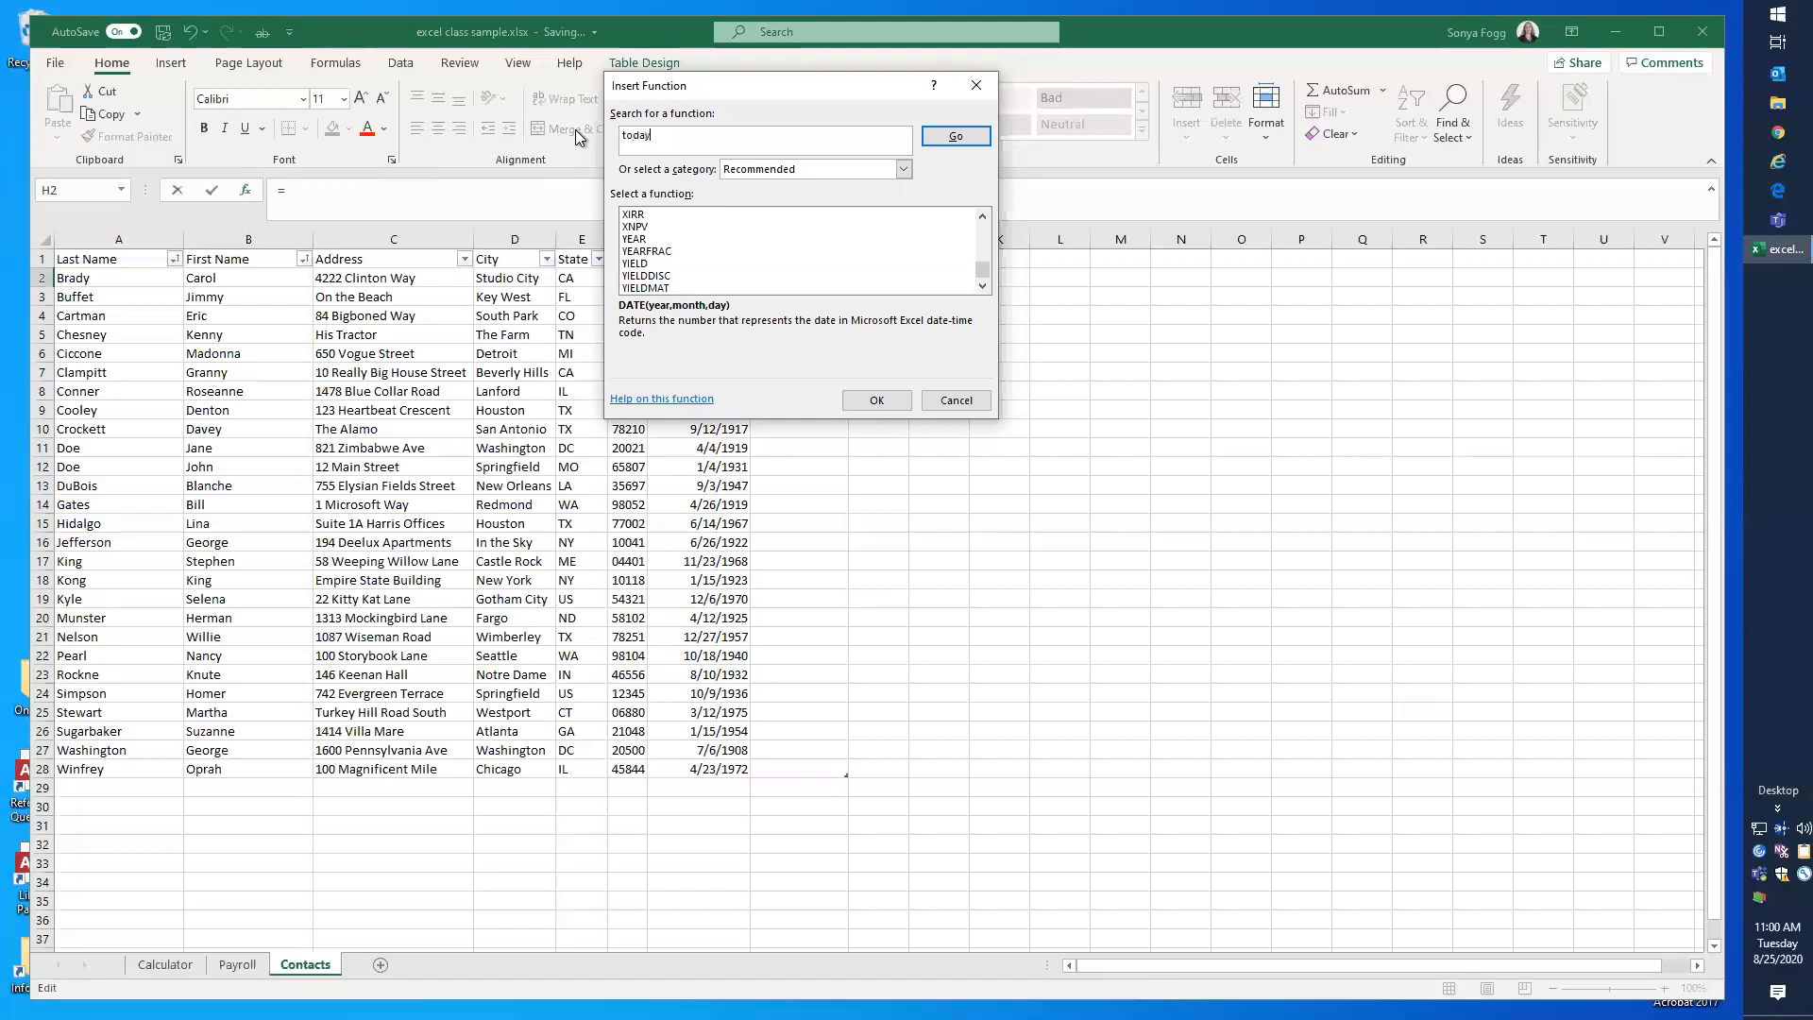
key("Return")
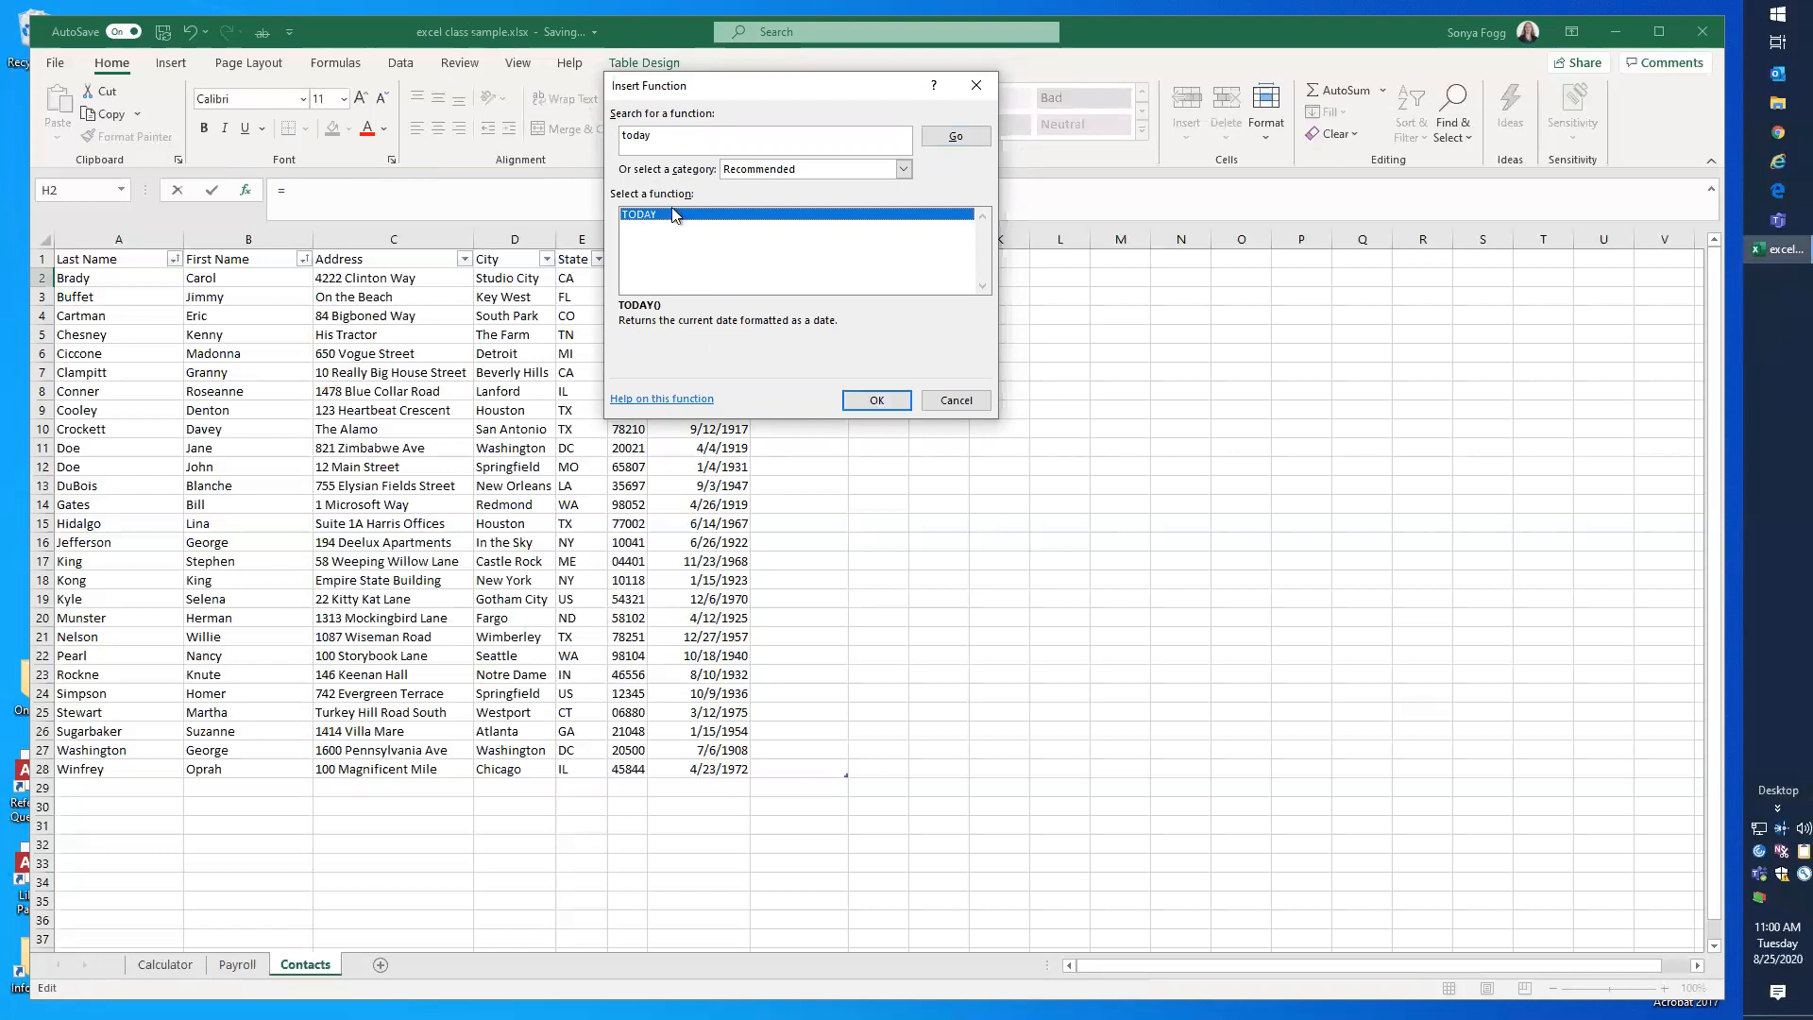
left_click(872, 402)
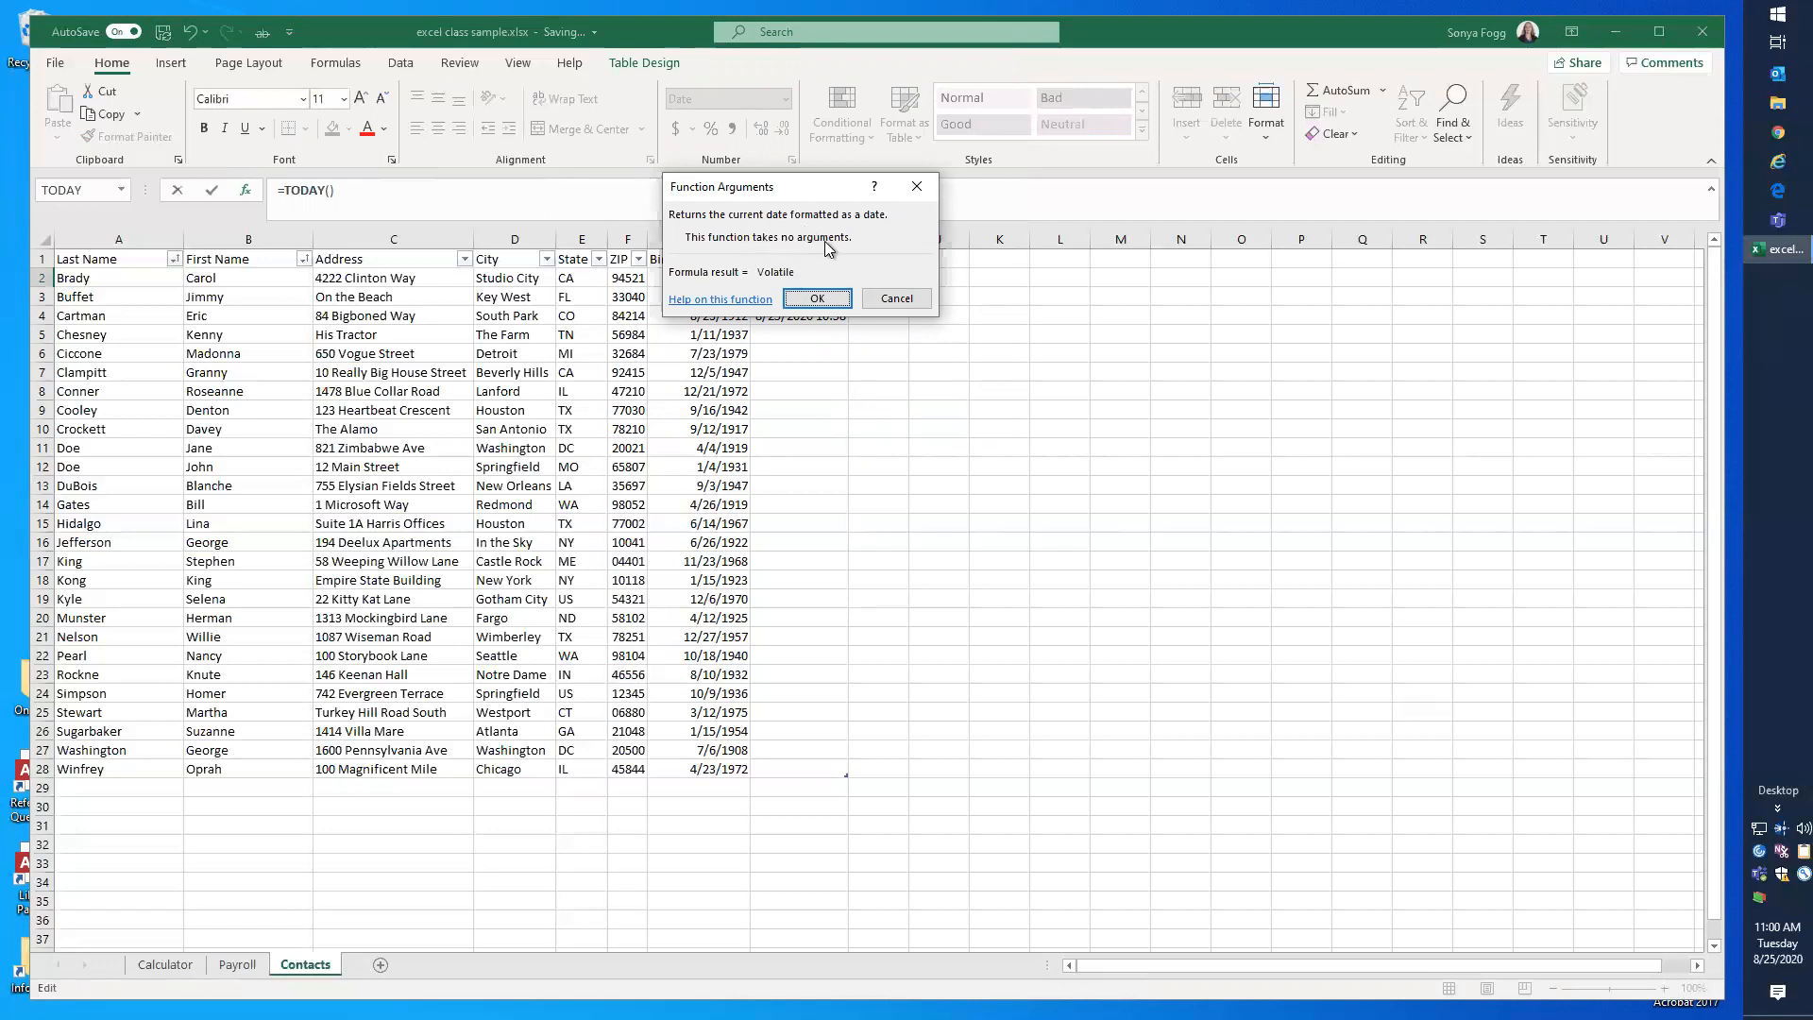
left_click(818, 299)
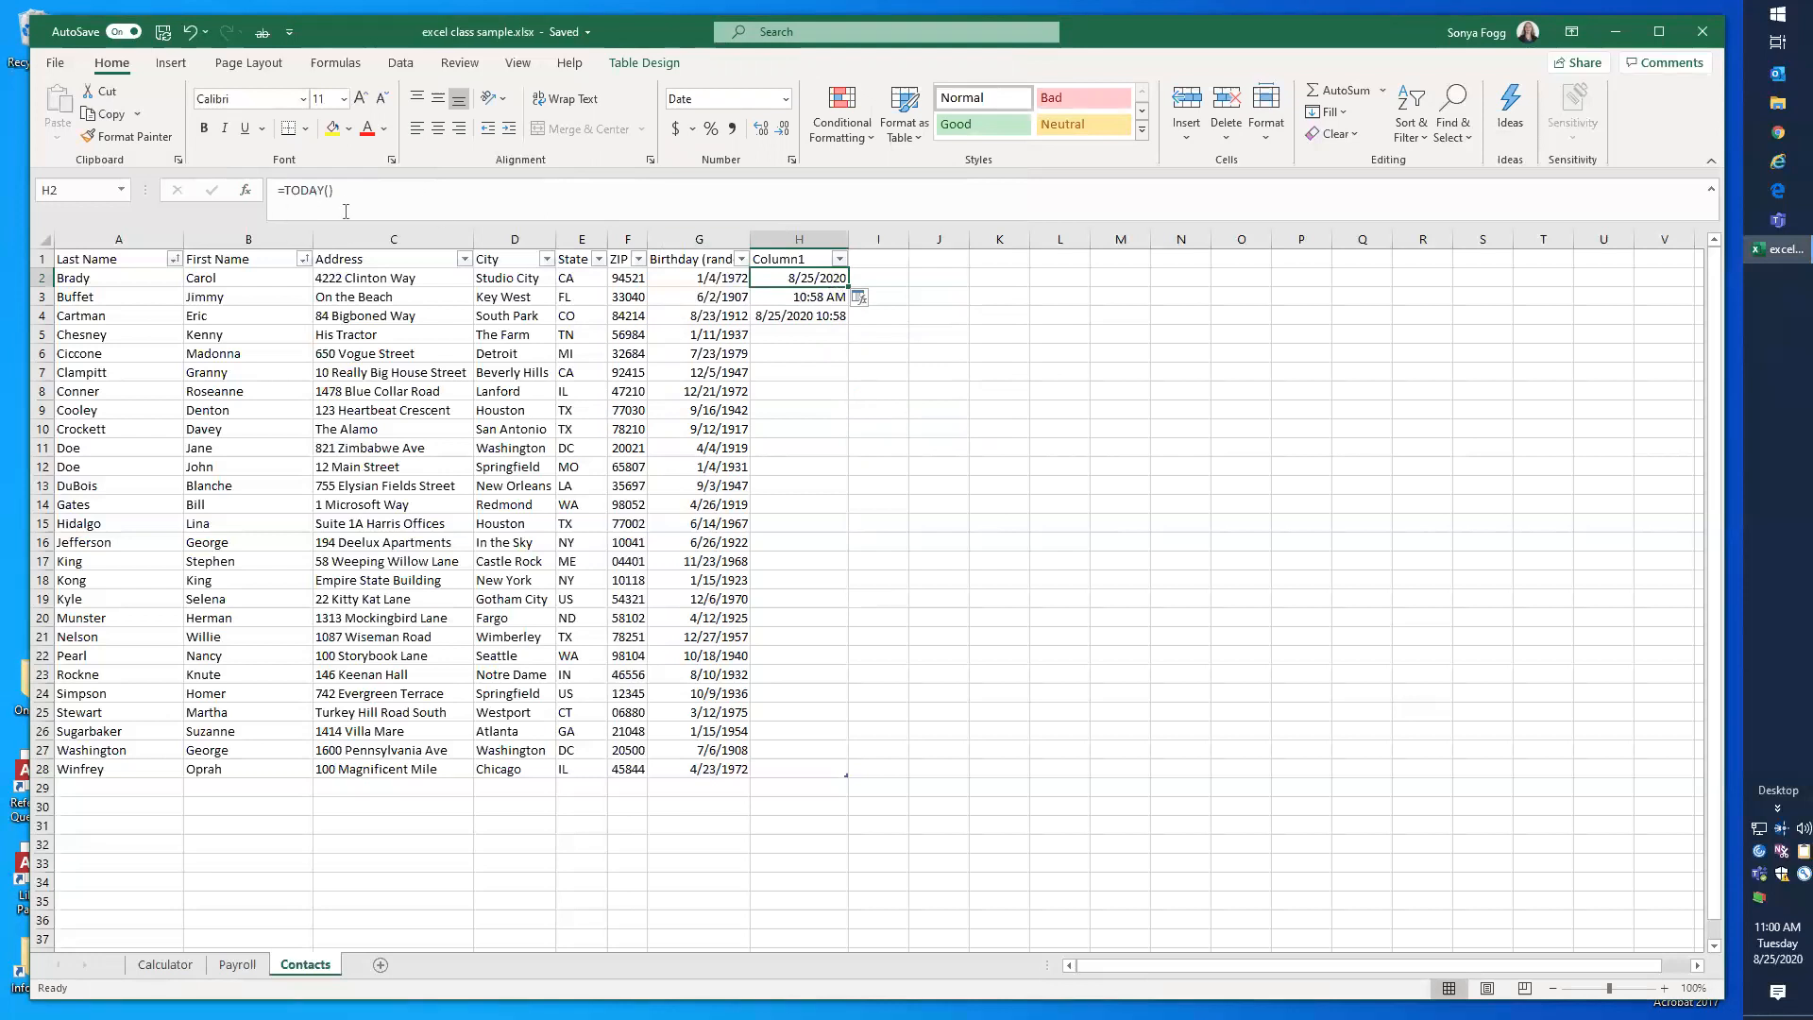
left_click_drag(340, 192, 263, 190)
left_click(351, 190)
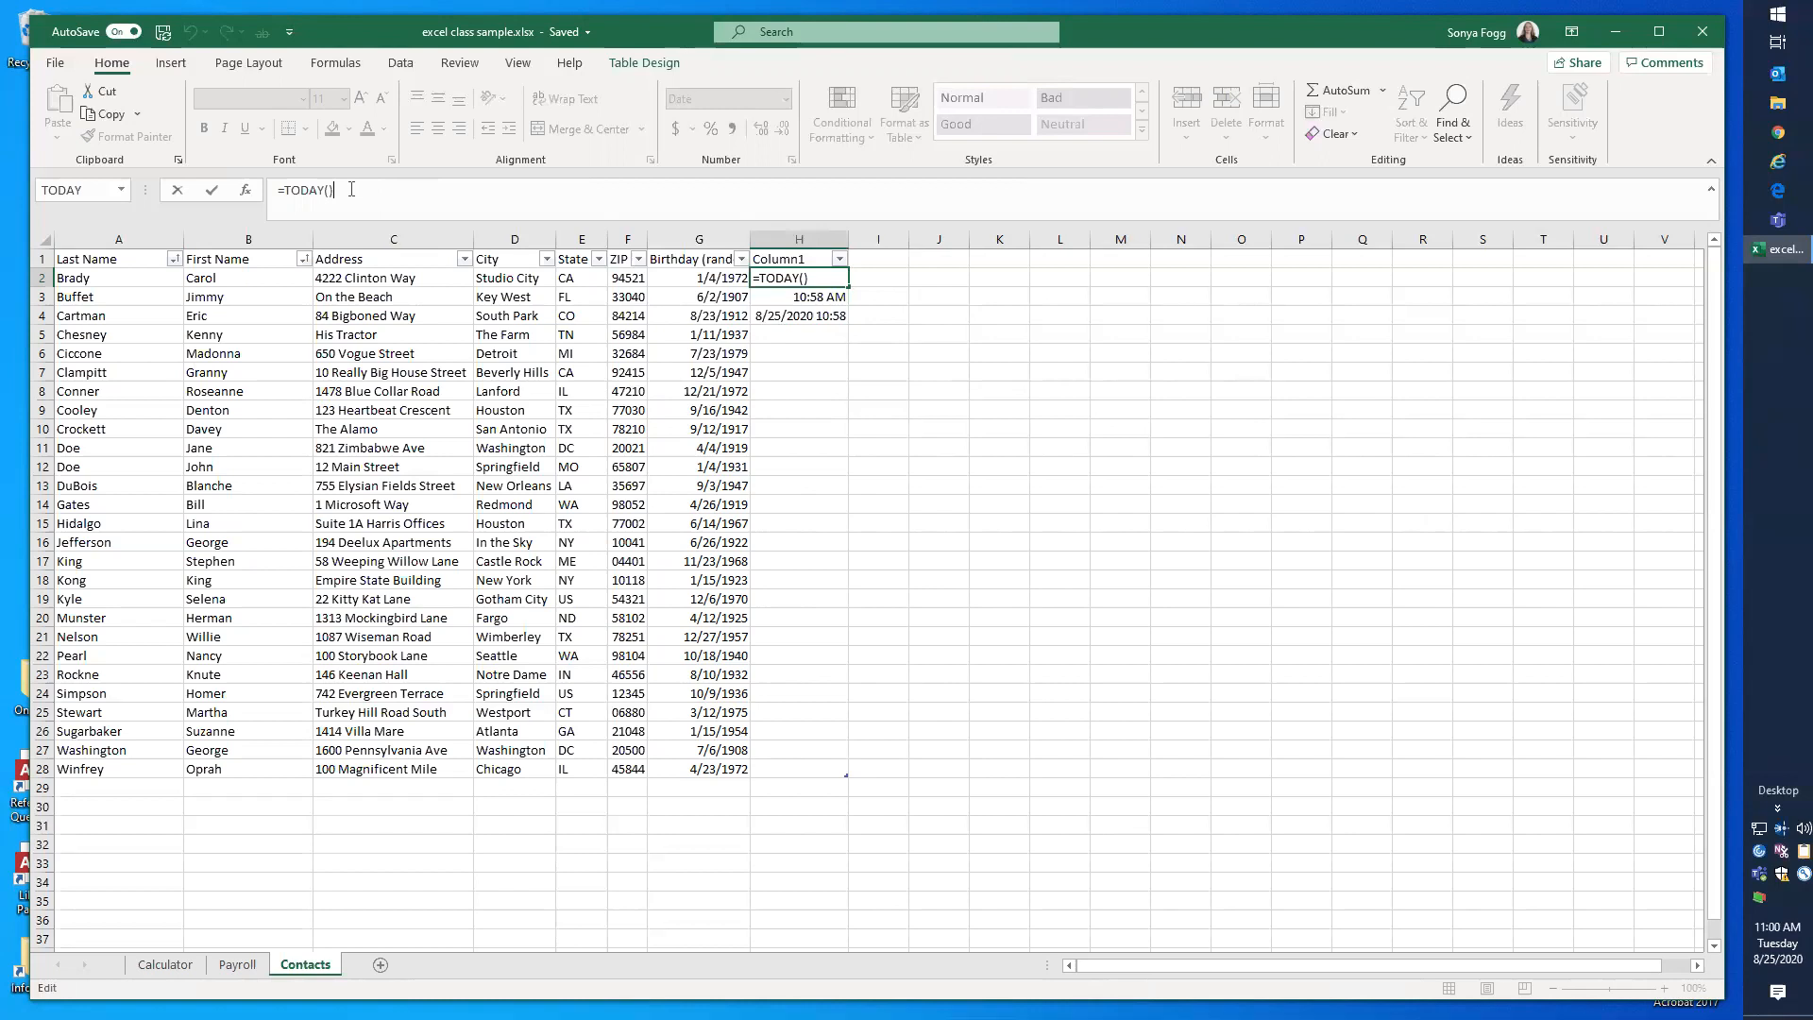
key("Return")
key("Up")
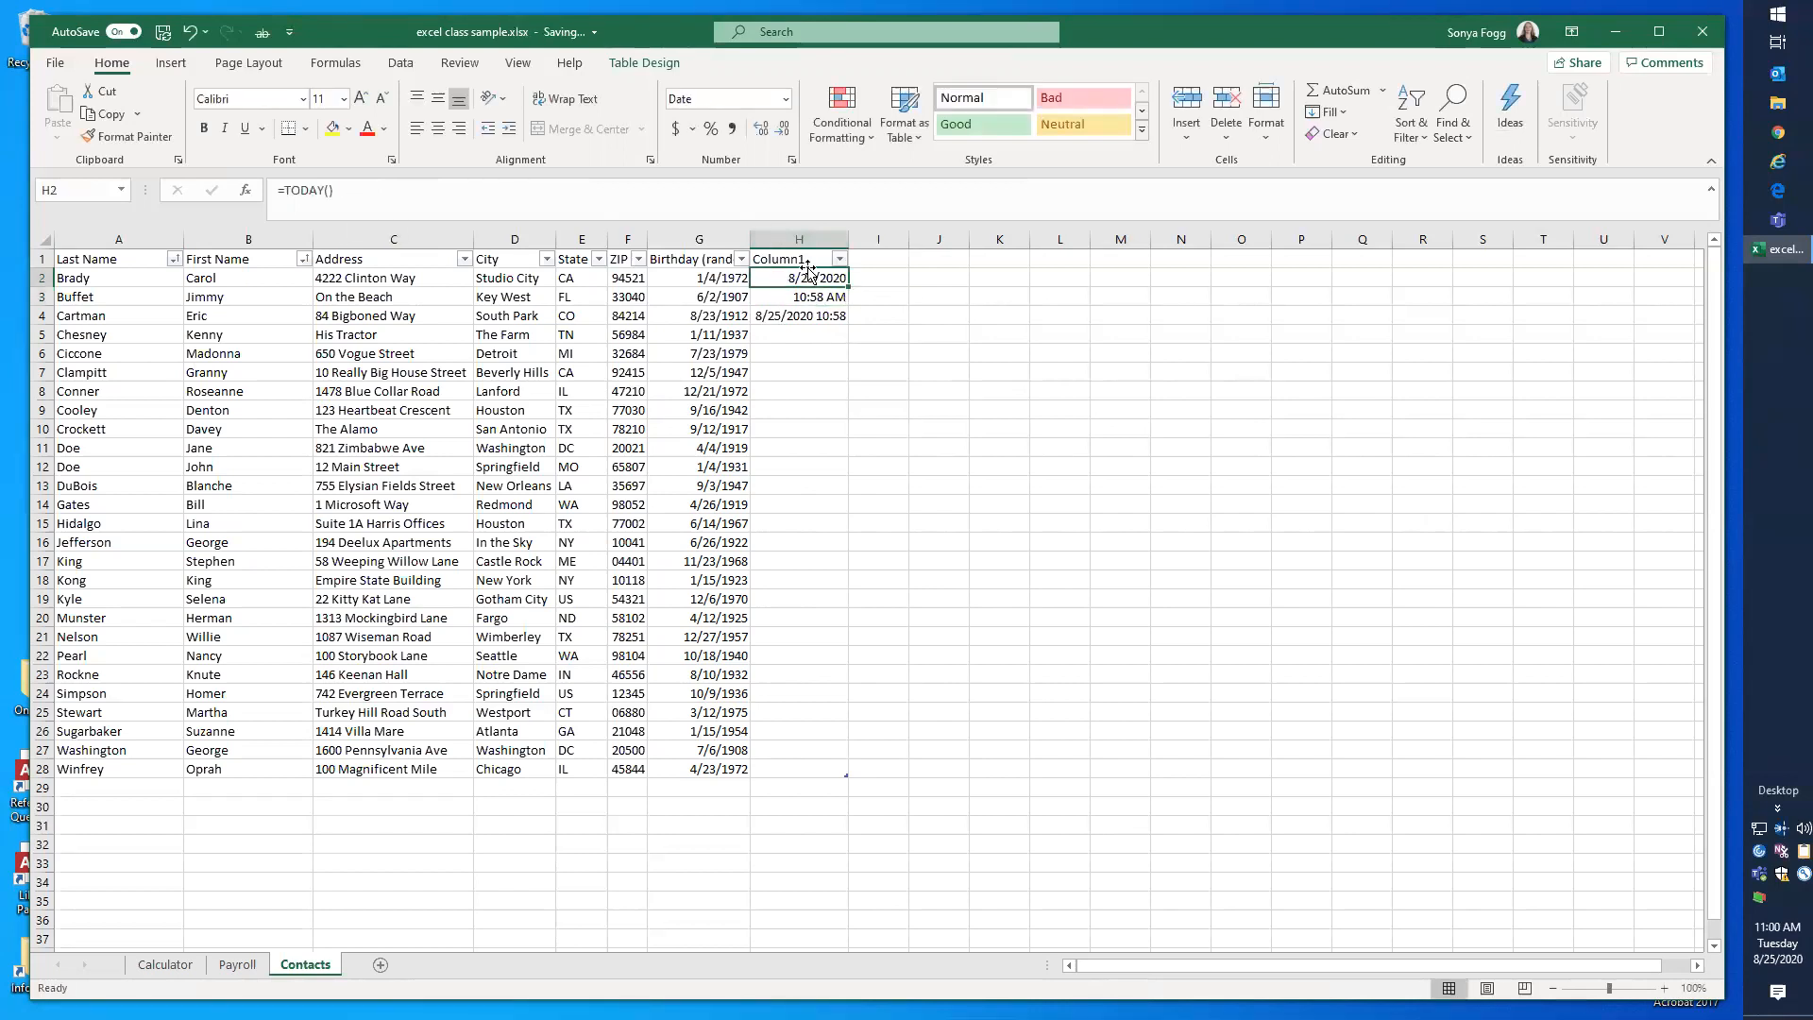
Step: Rename the new column's header in H1 to "Today"
double_click(767, 253)
double_click(766, 257)
type("Today")
key("Return")
Step: Fill the =TODAY() formula from H2 down to the last contact row, H28
left_click_drag(849, 288, 847, 629)
double_click(848, 627)
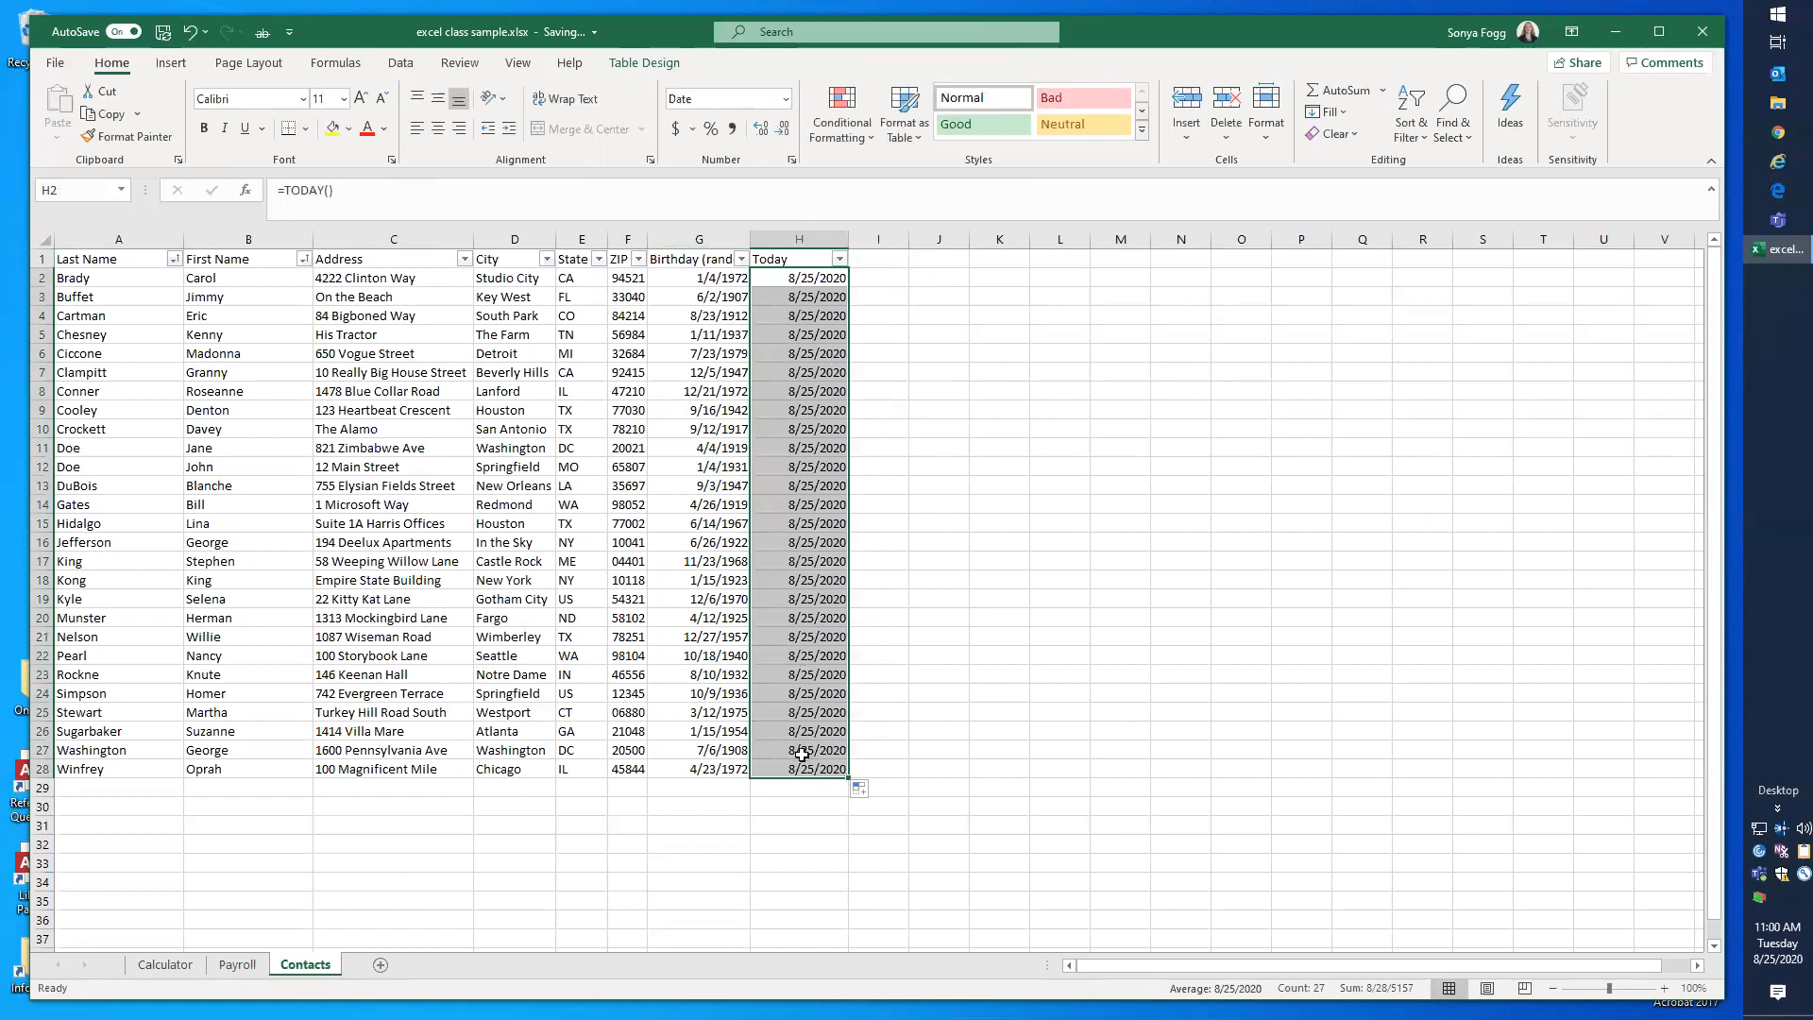
left_click(808, 279)
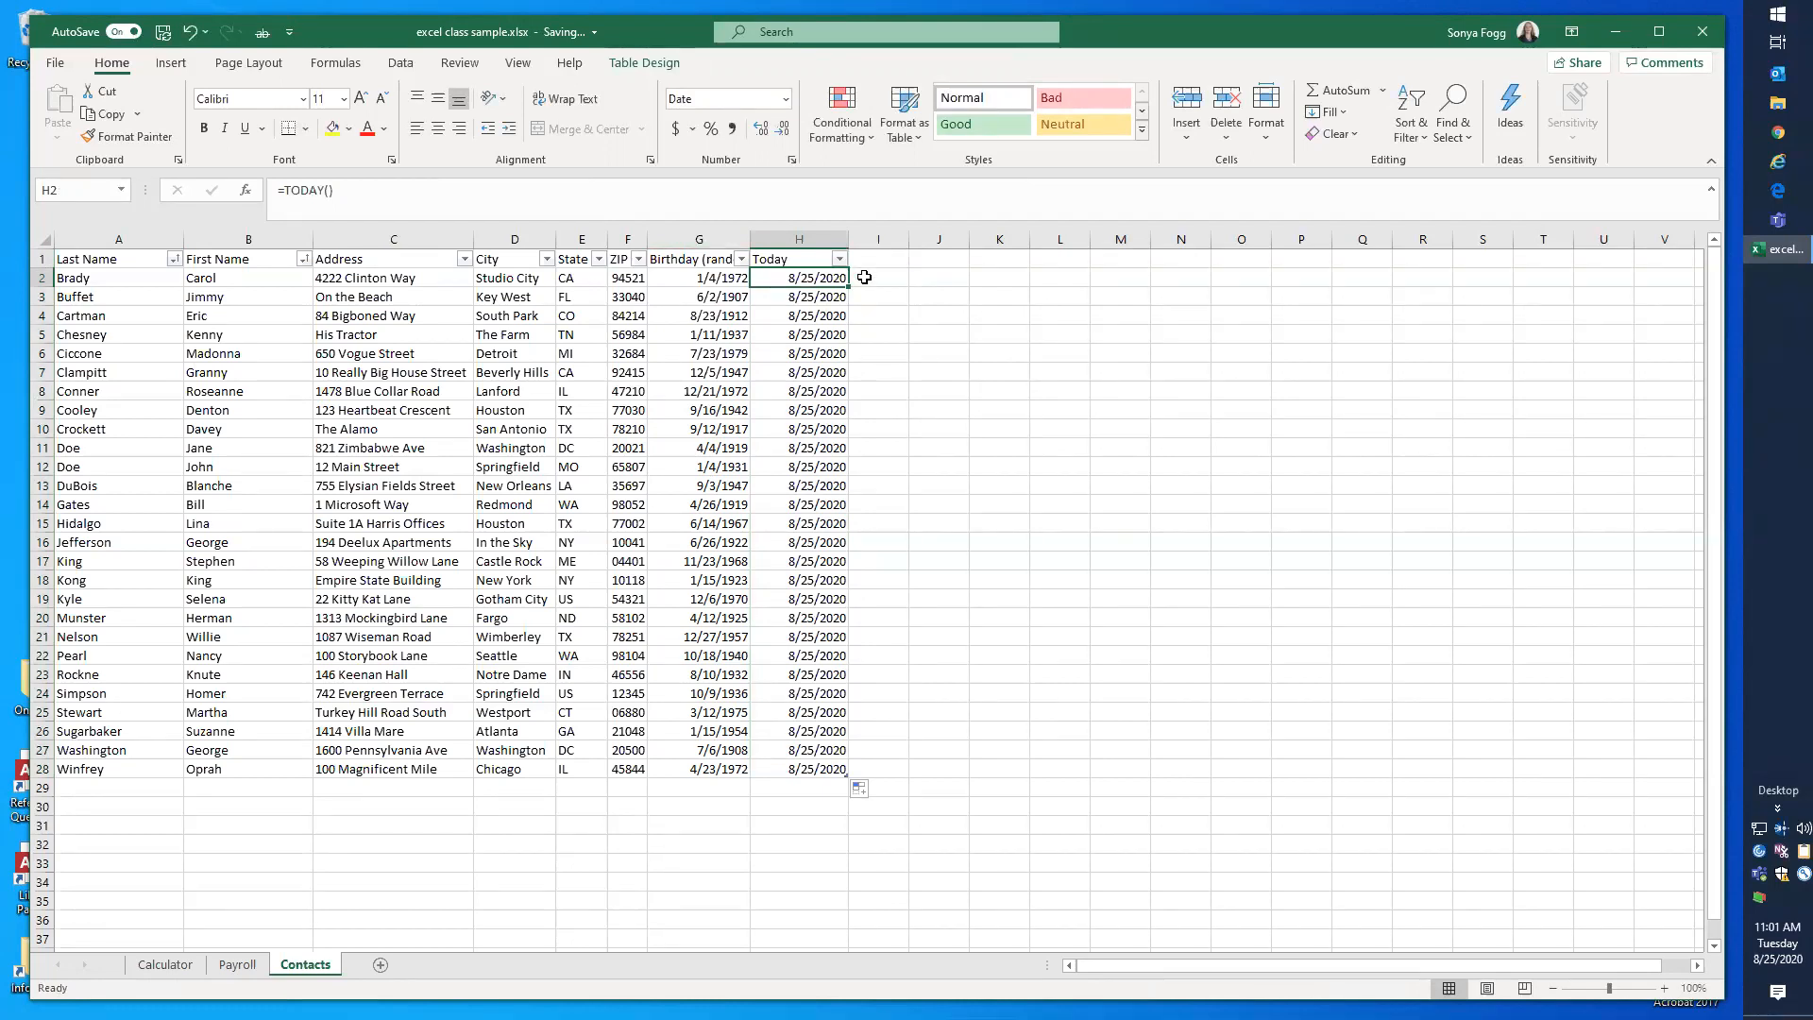
Step: Add a new table column by entering the header "Age (days)" in I1
left_click(864, 277)
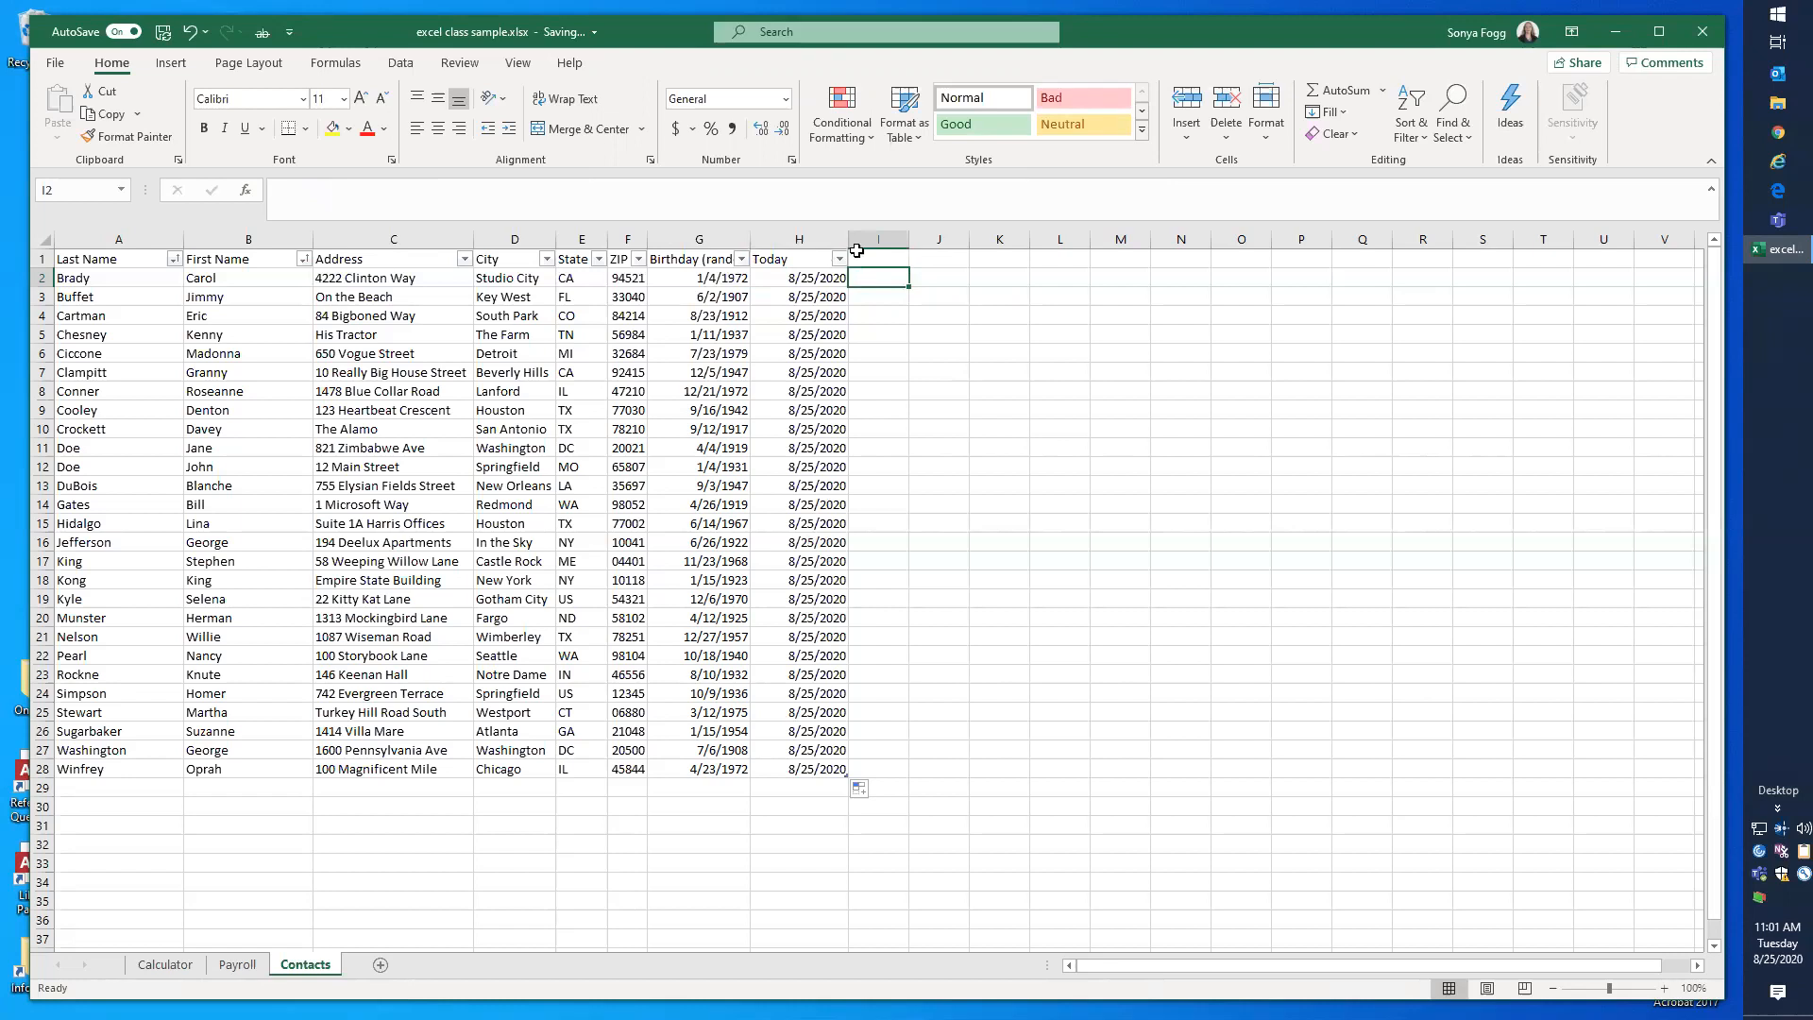
left_click(860, 256)
type("Age")
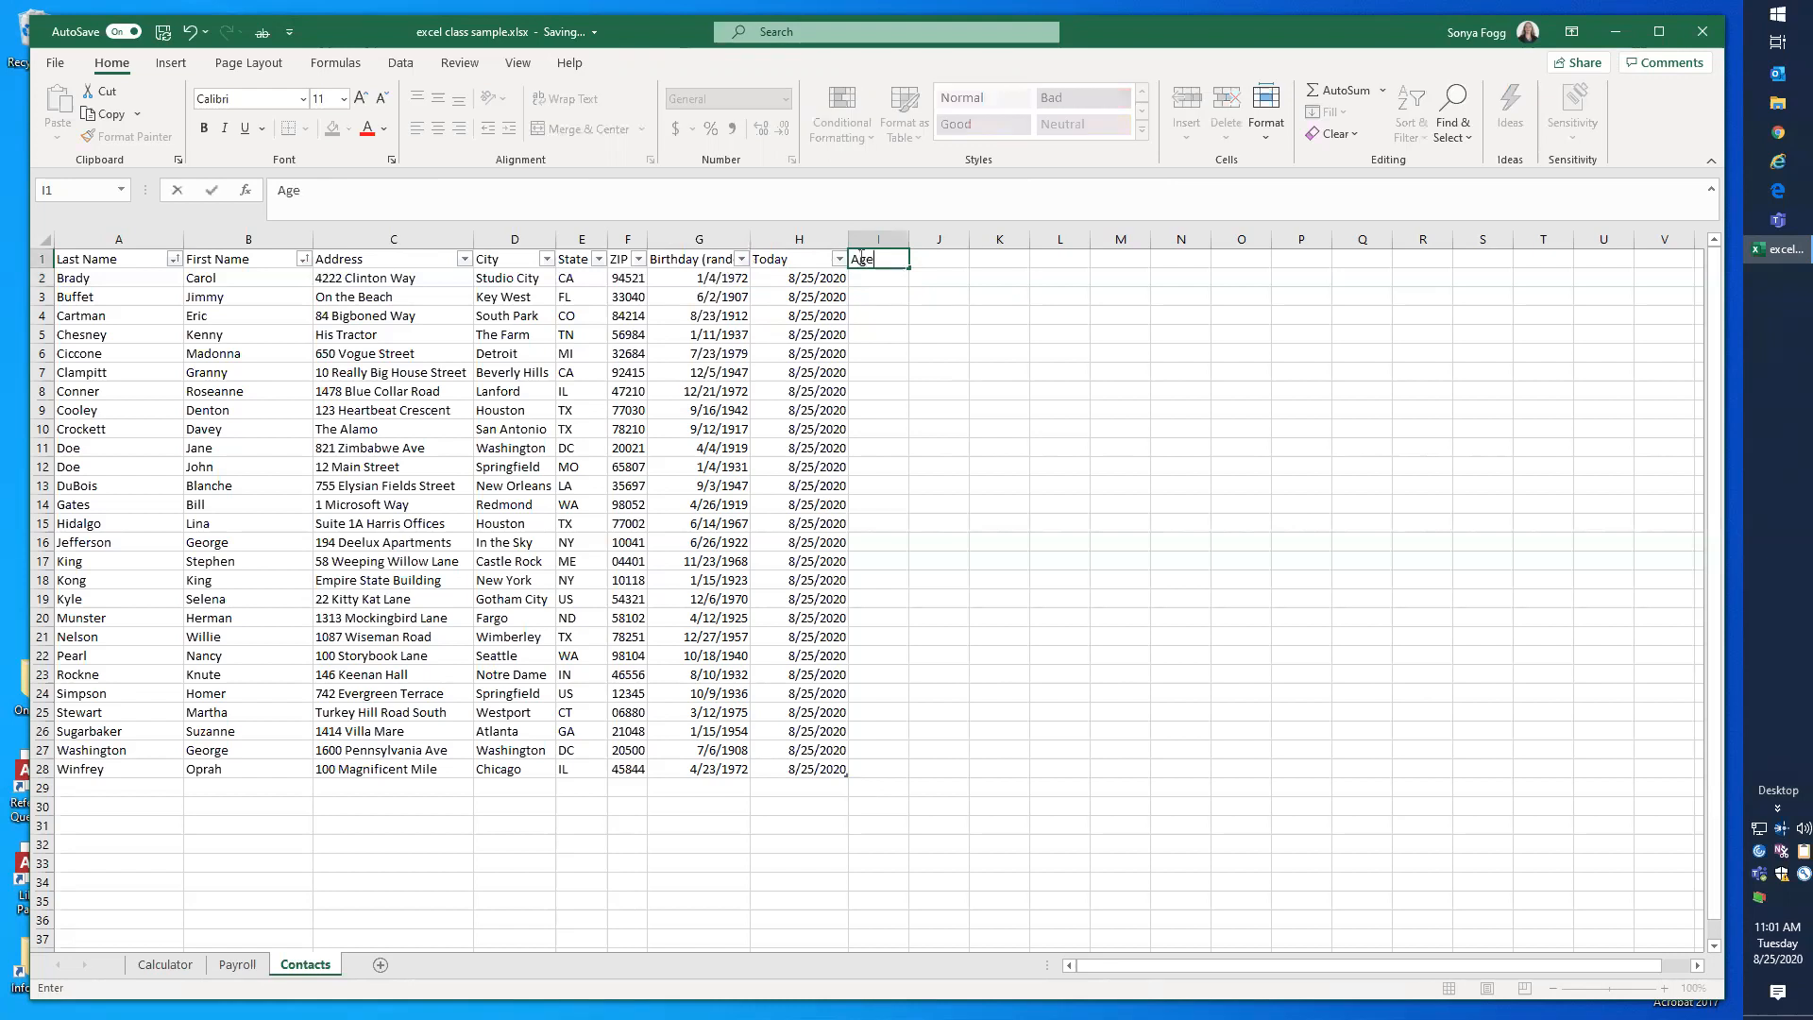
type(" (days)")
key("Return")
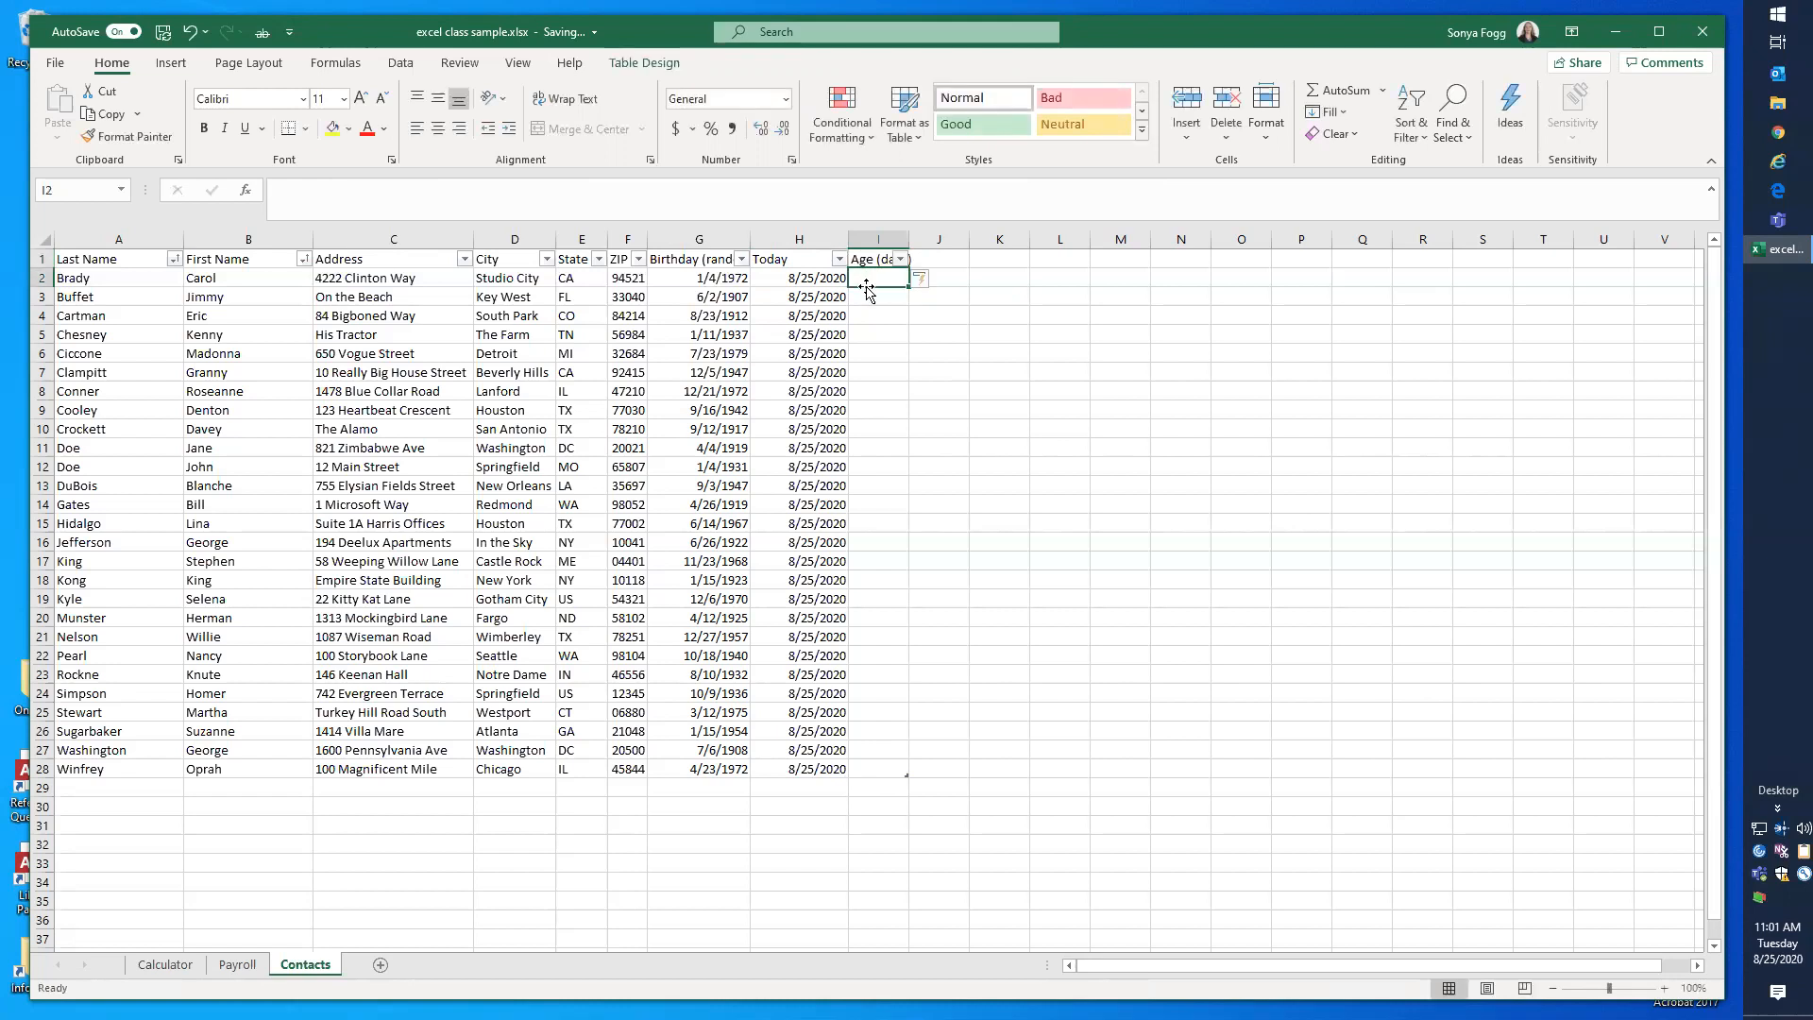
left_click_drag(910, 238, 947, 237)
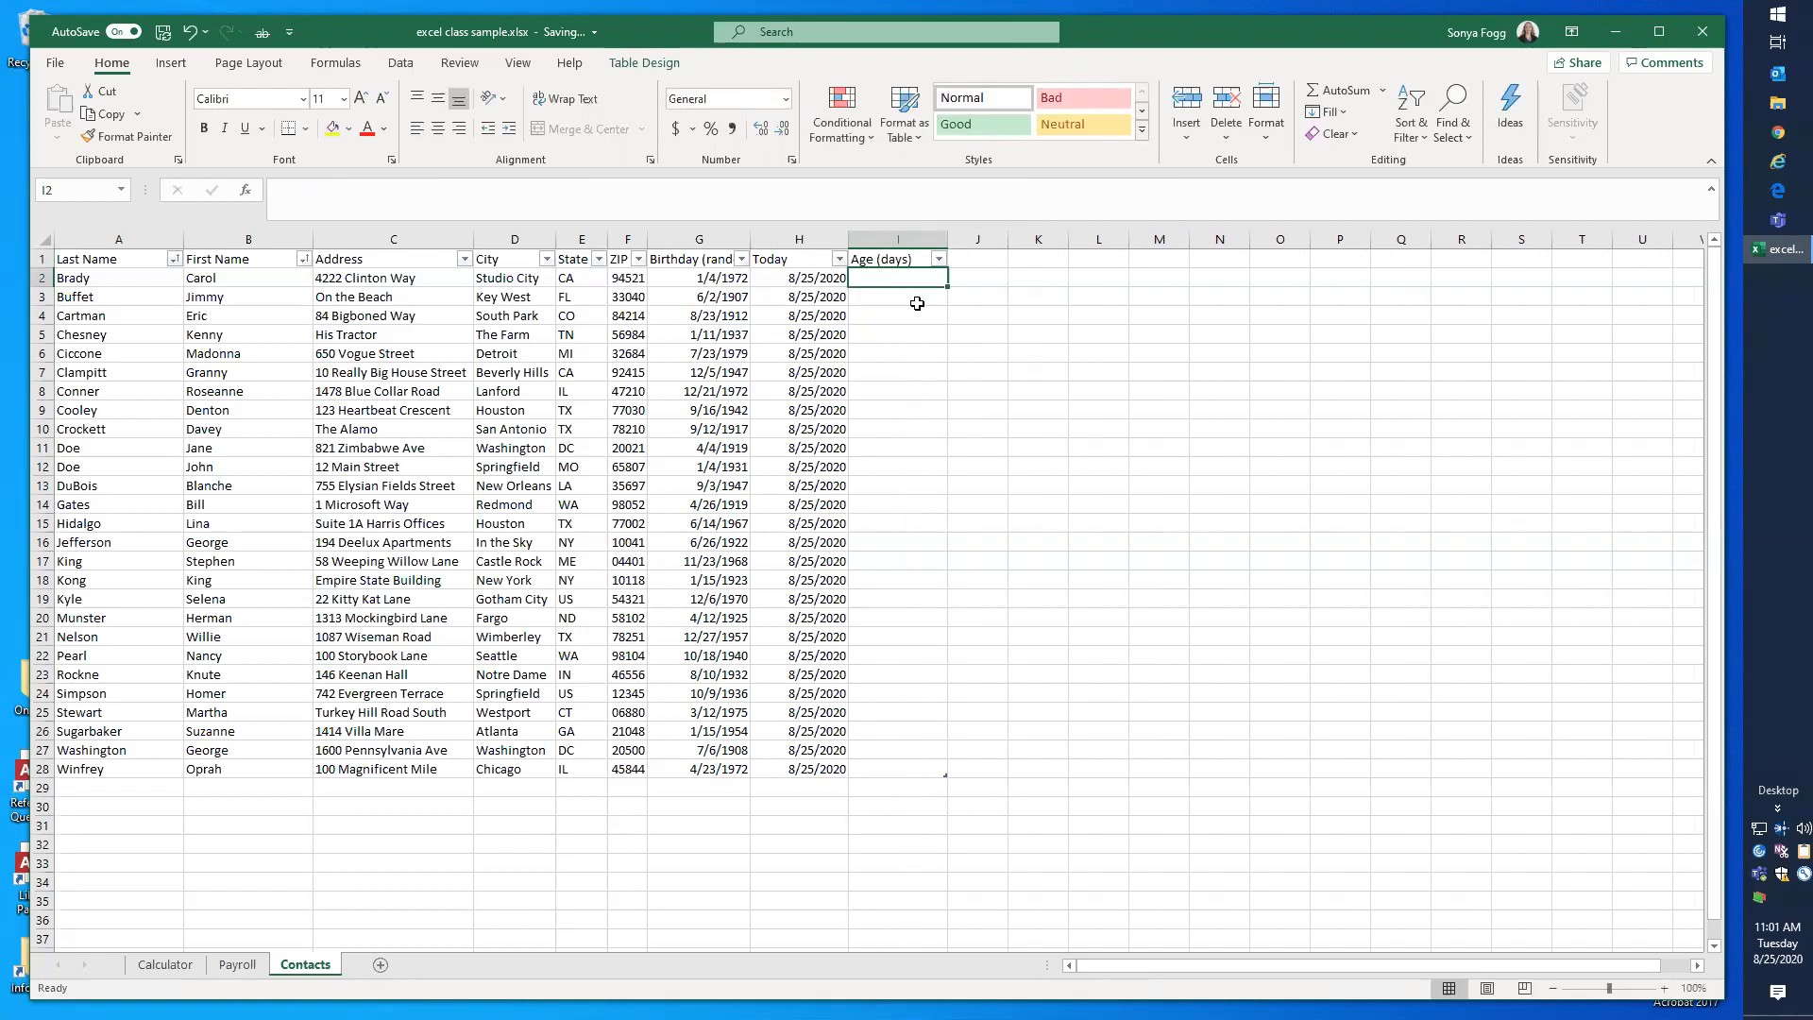
left_click(803, 281)
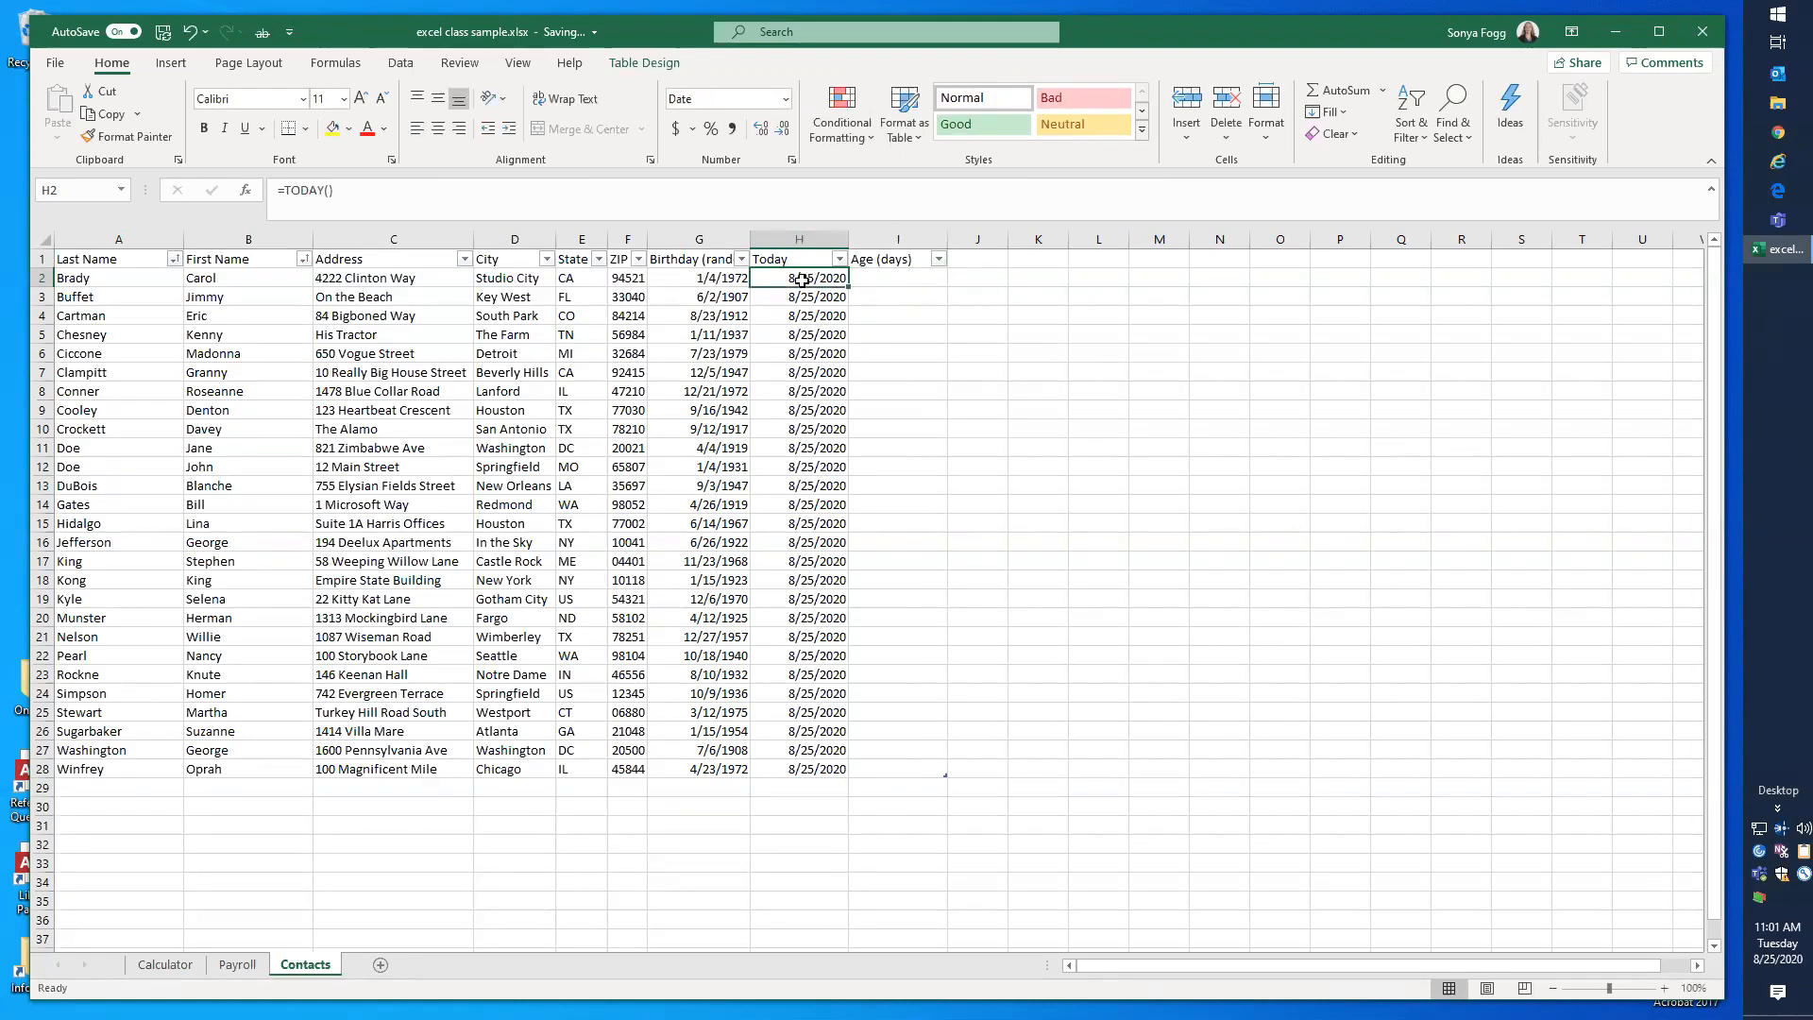
left_click(913, 279)
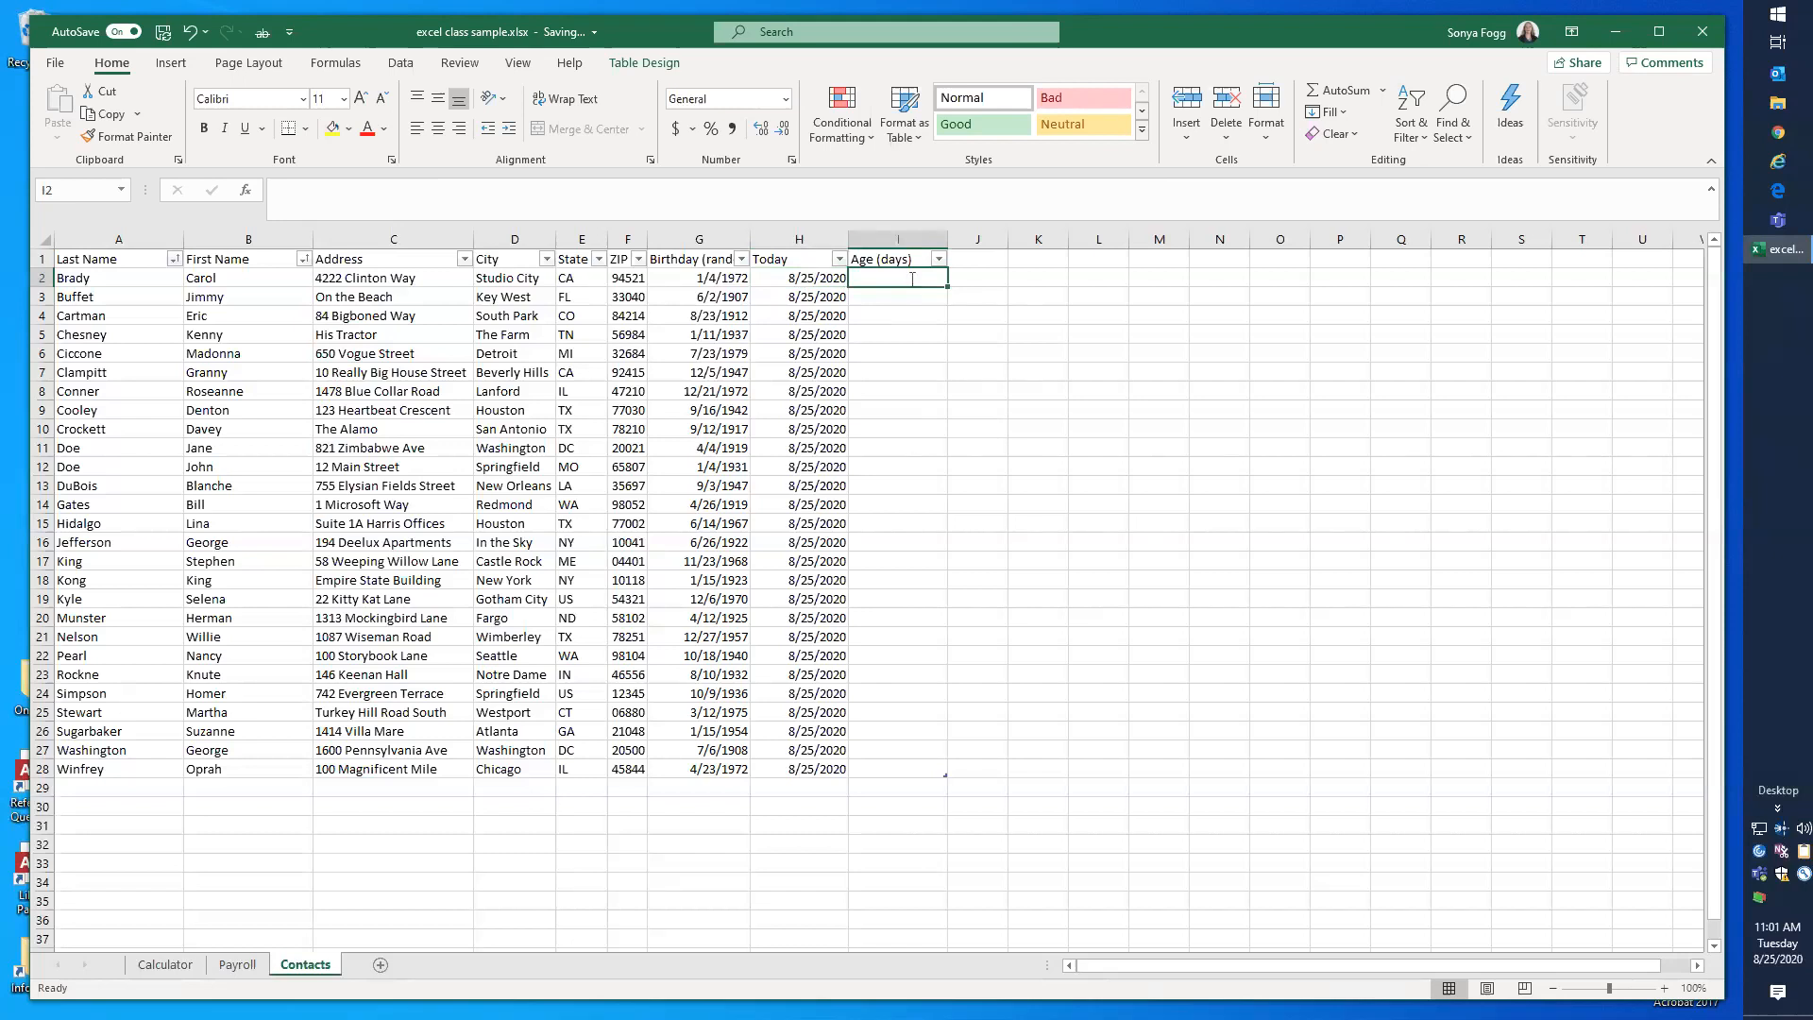
type("=")
left_click(808, 280)
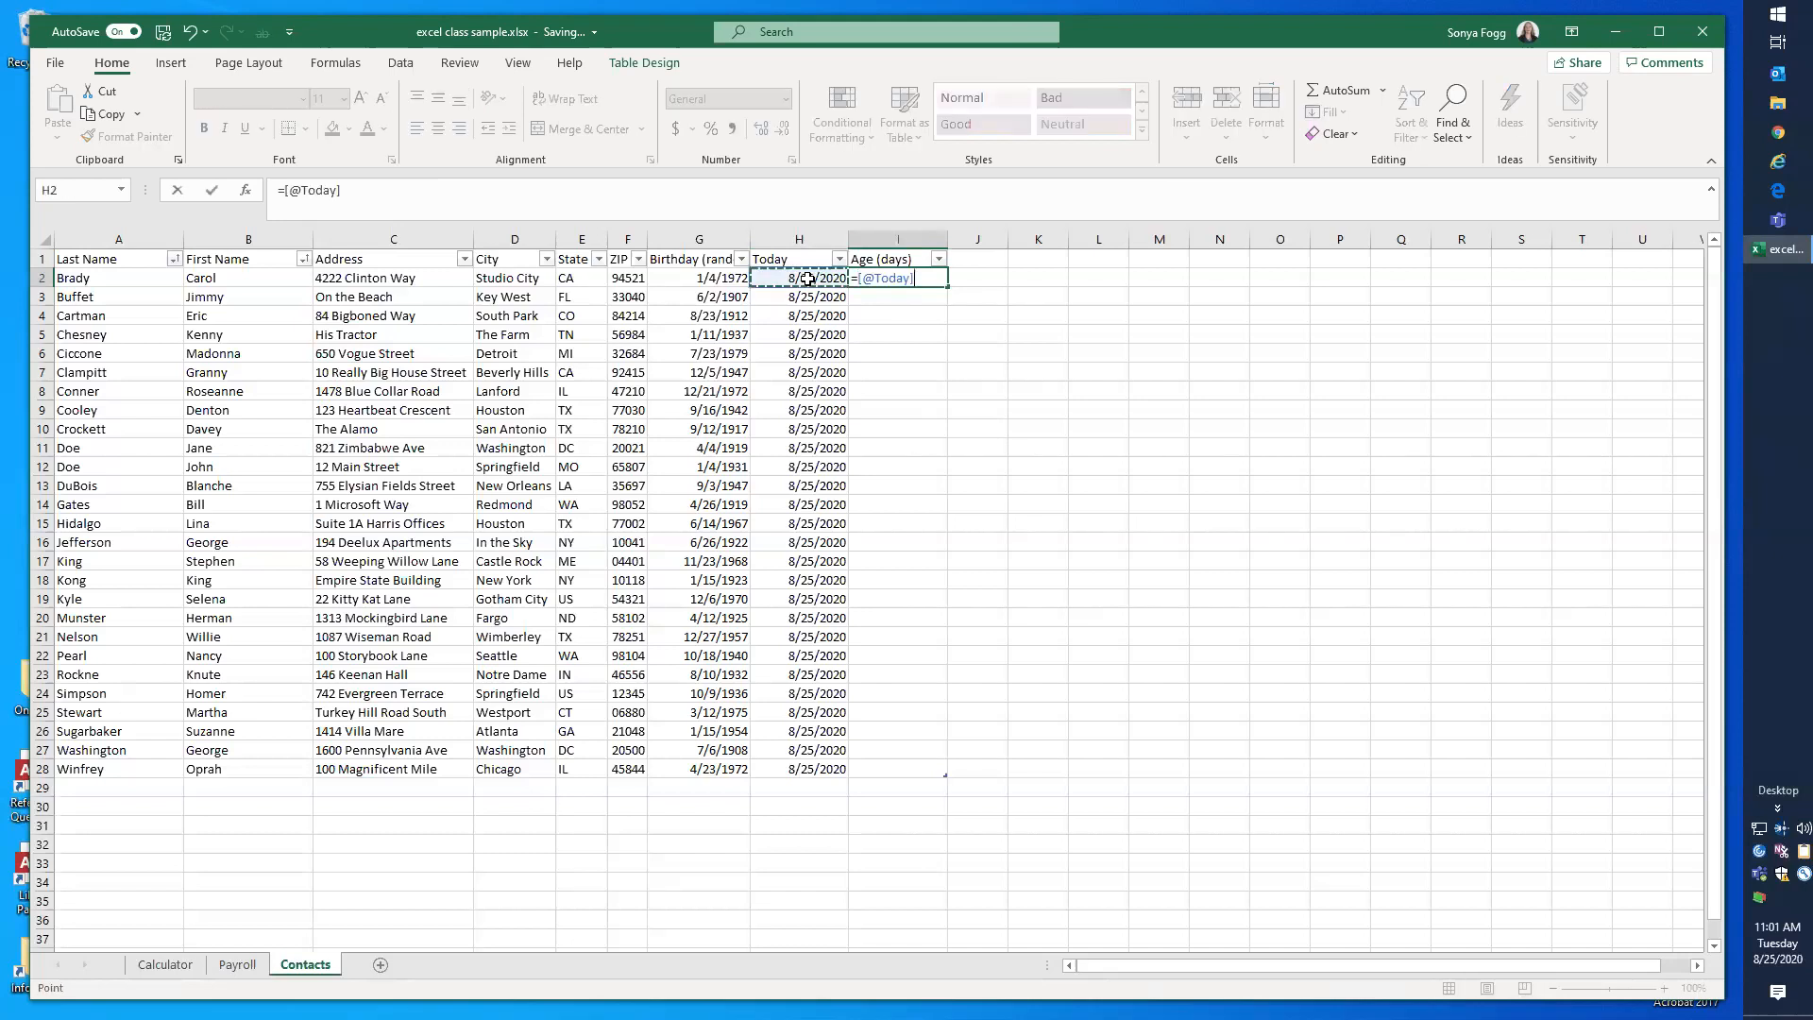
type("-")
left_click(715, 280)
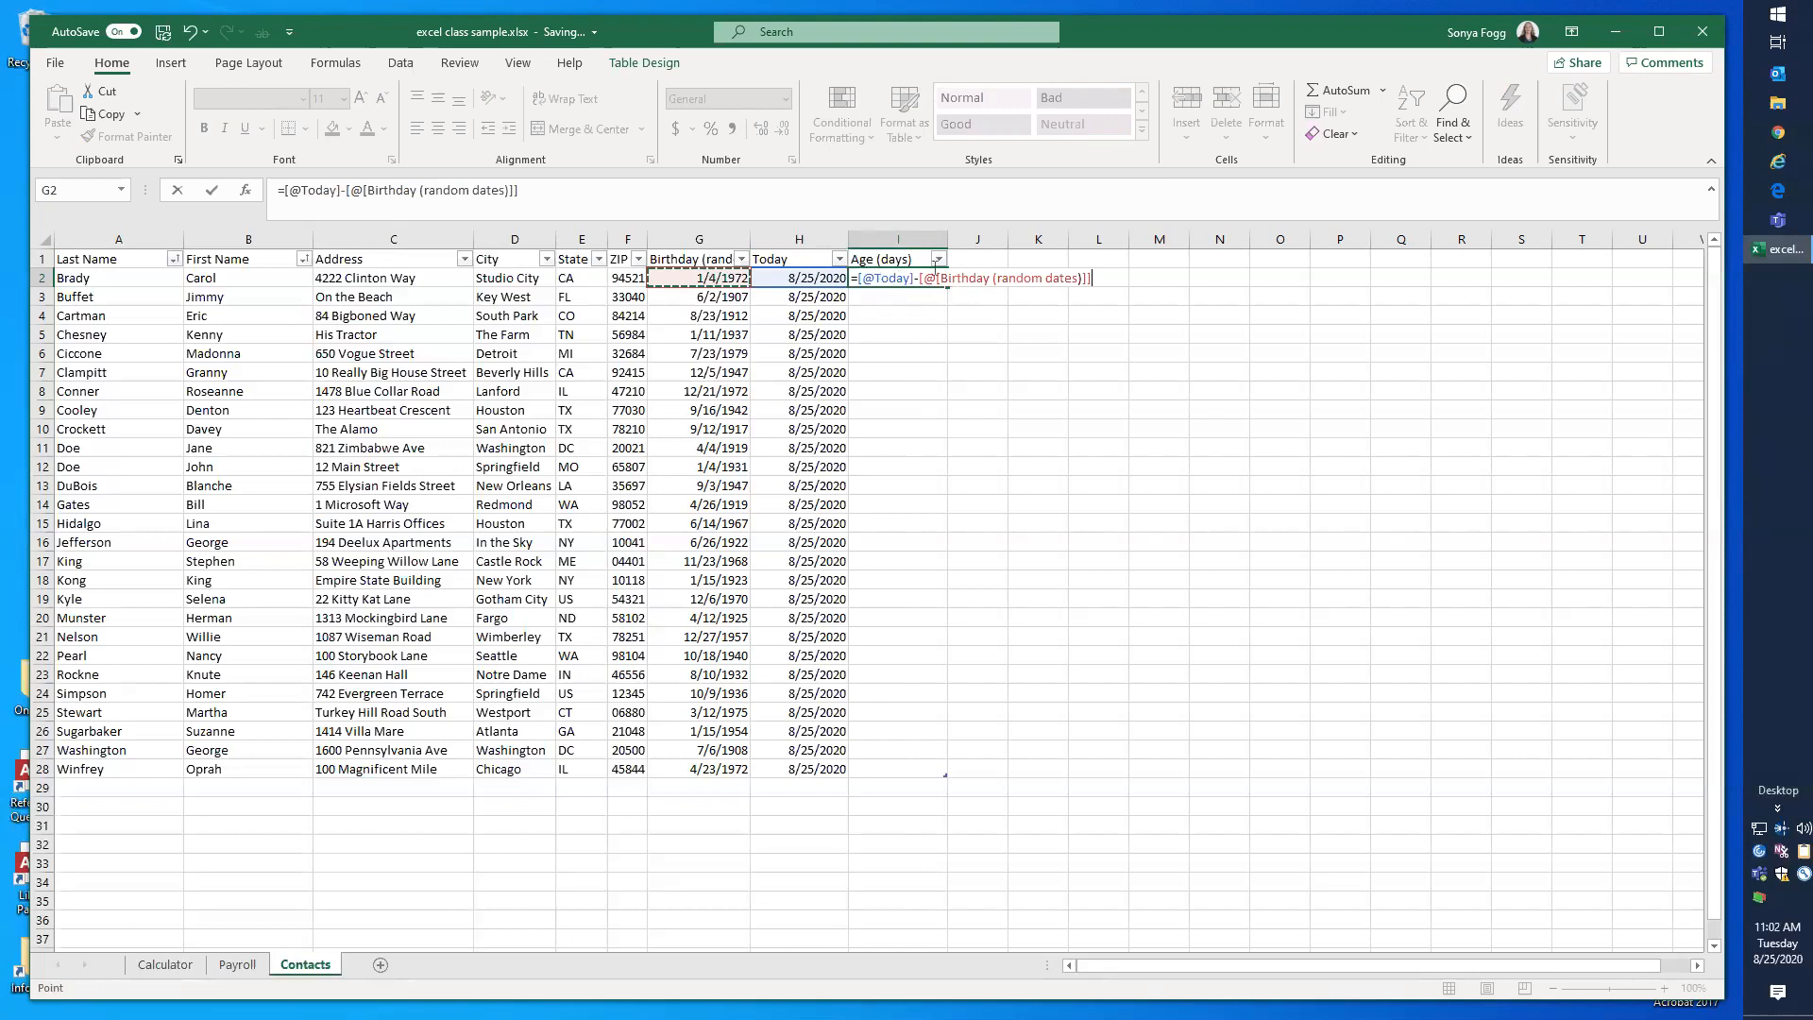
key("Return")
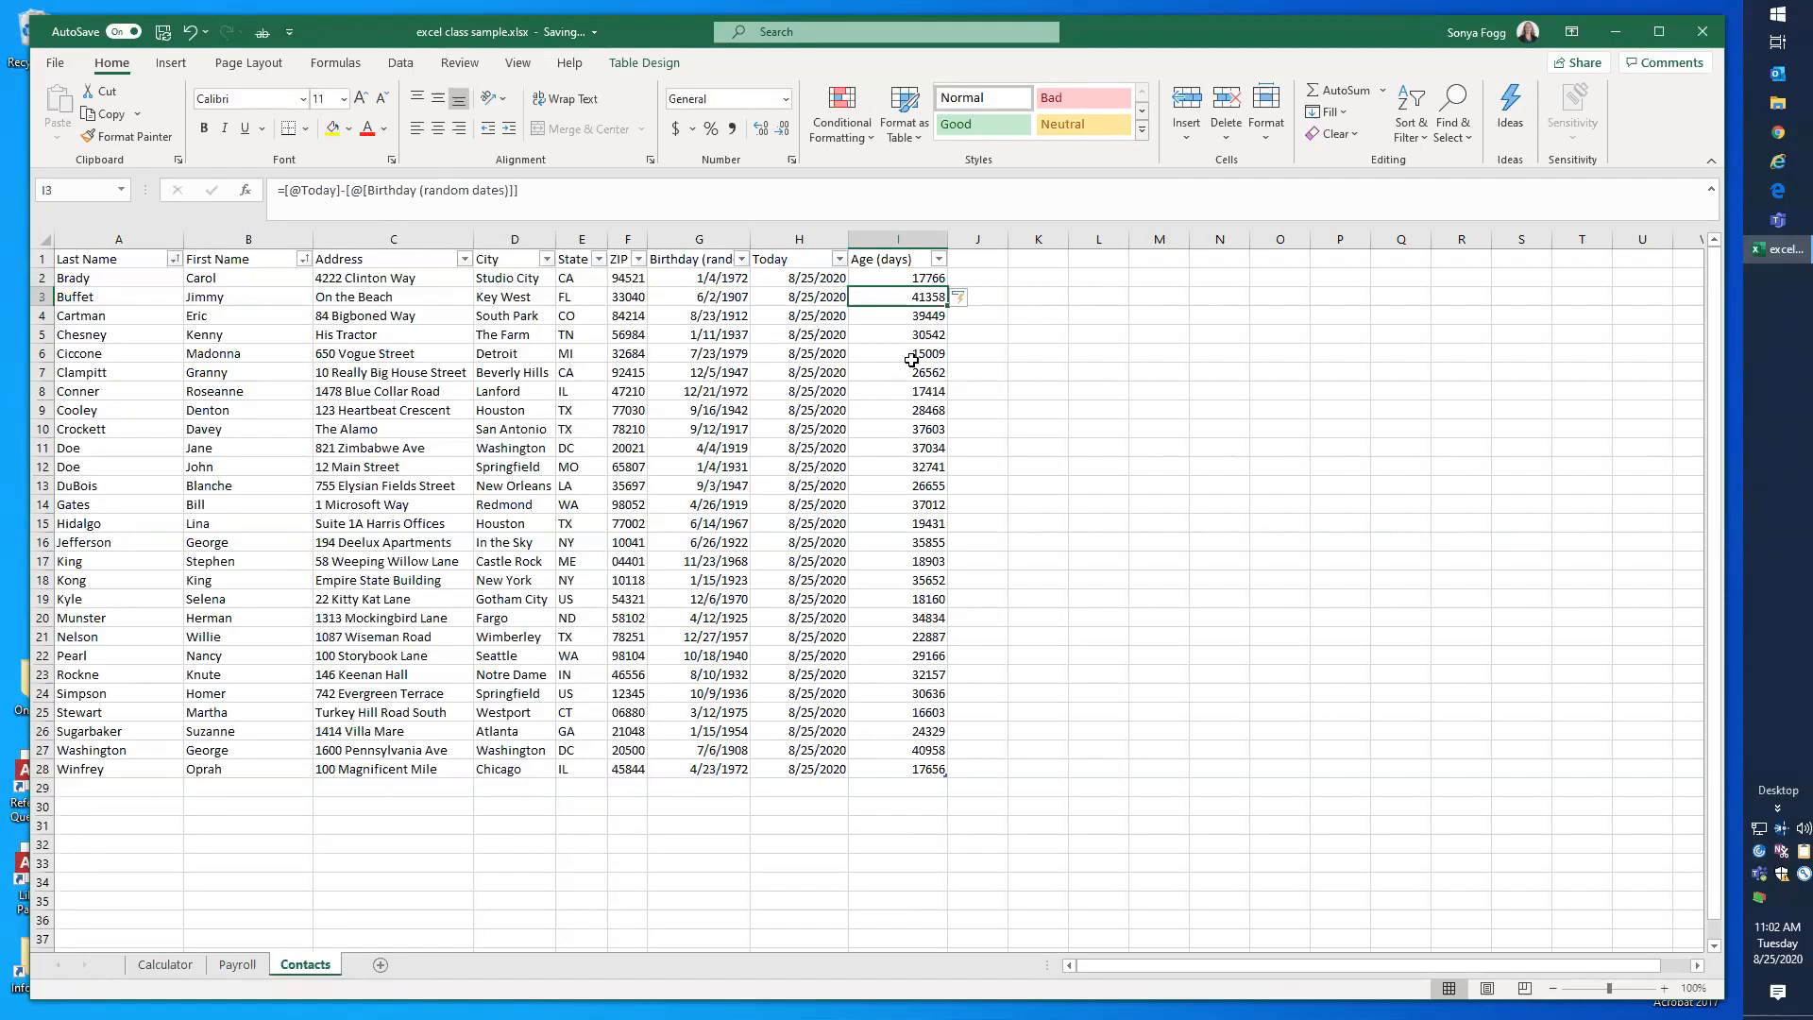
left_click(719, 317)
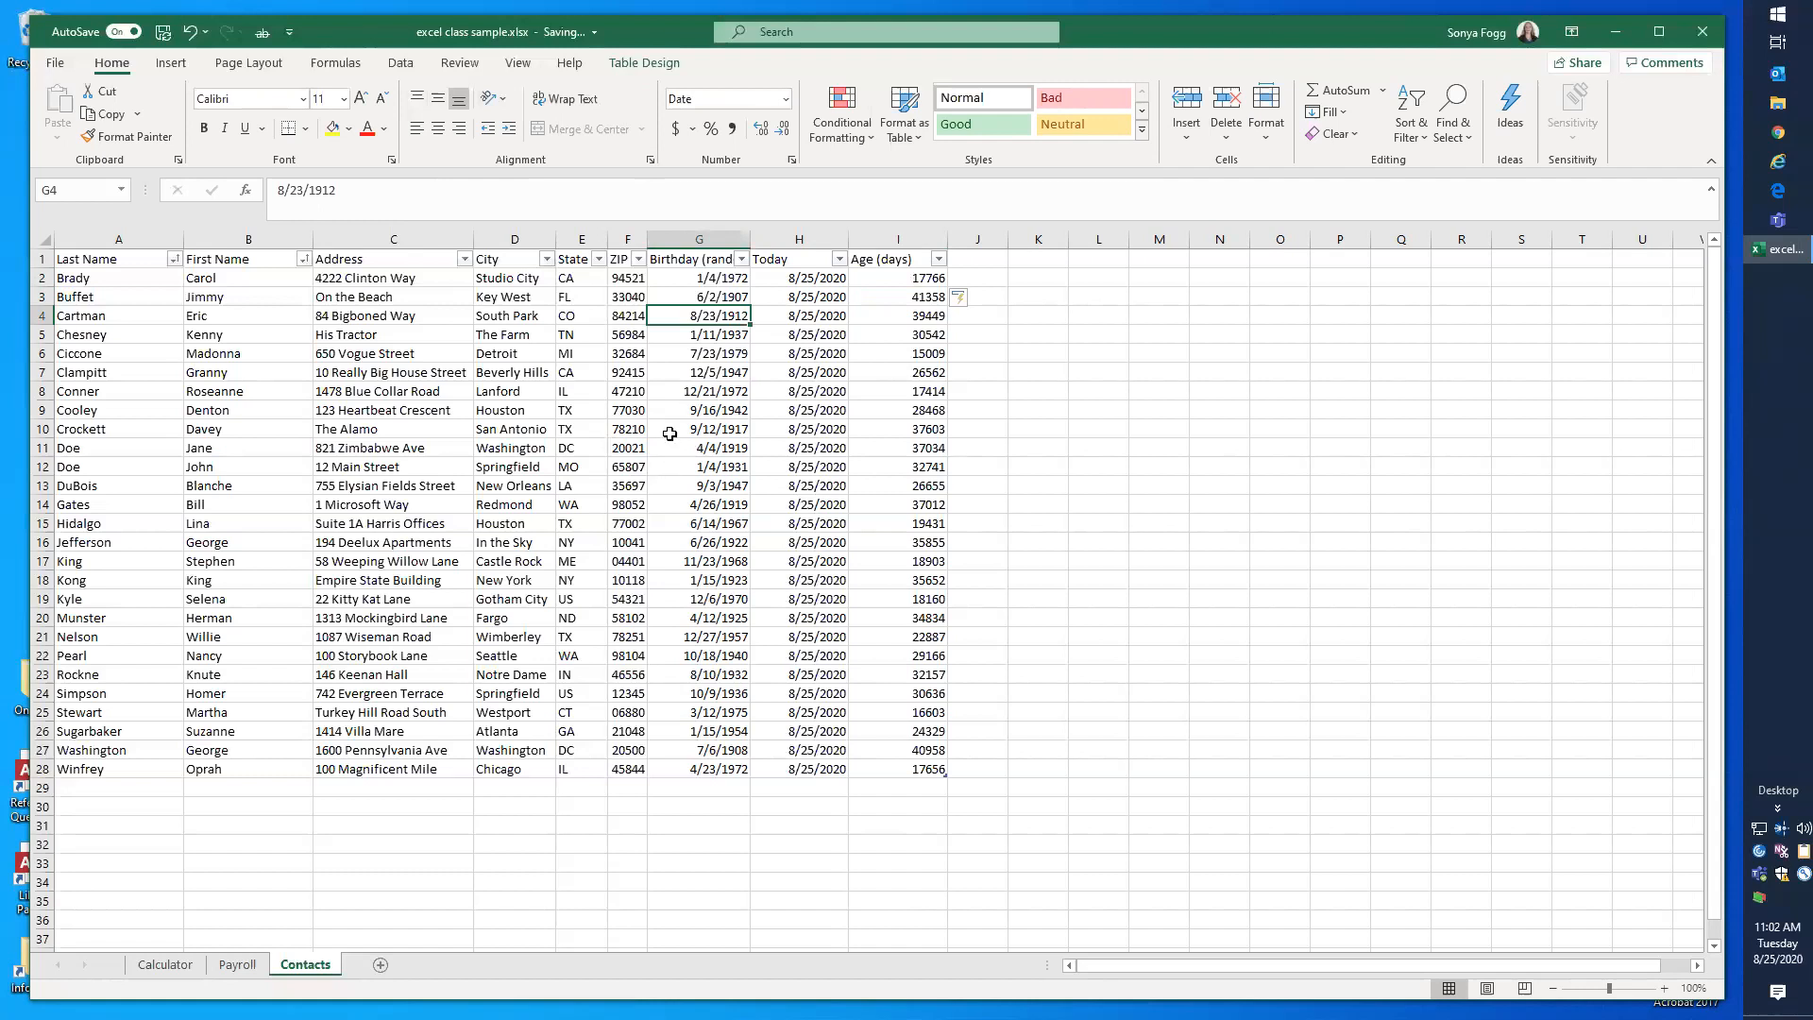
left_click(665, 64)
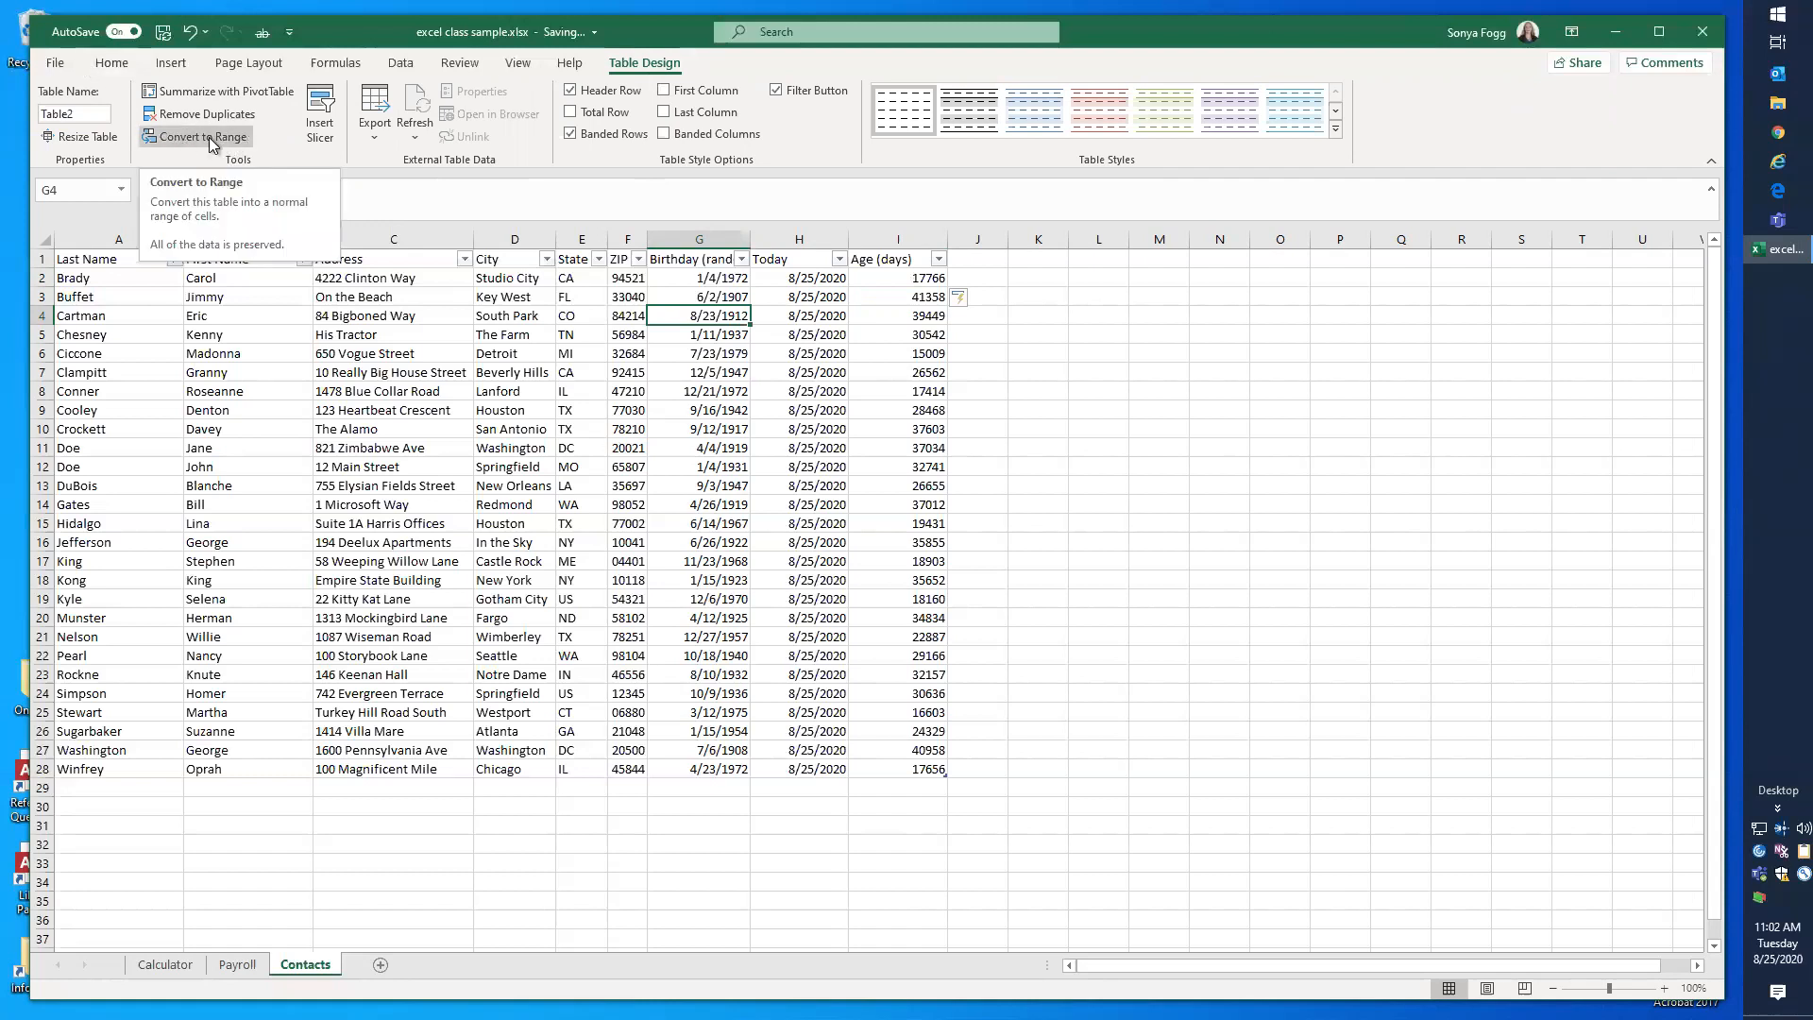
left_click(818, 446)
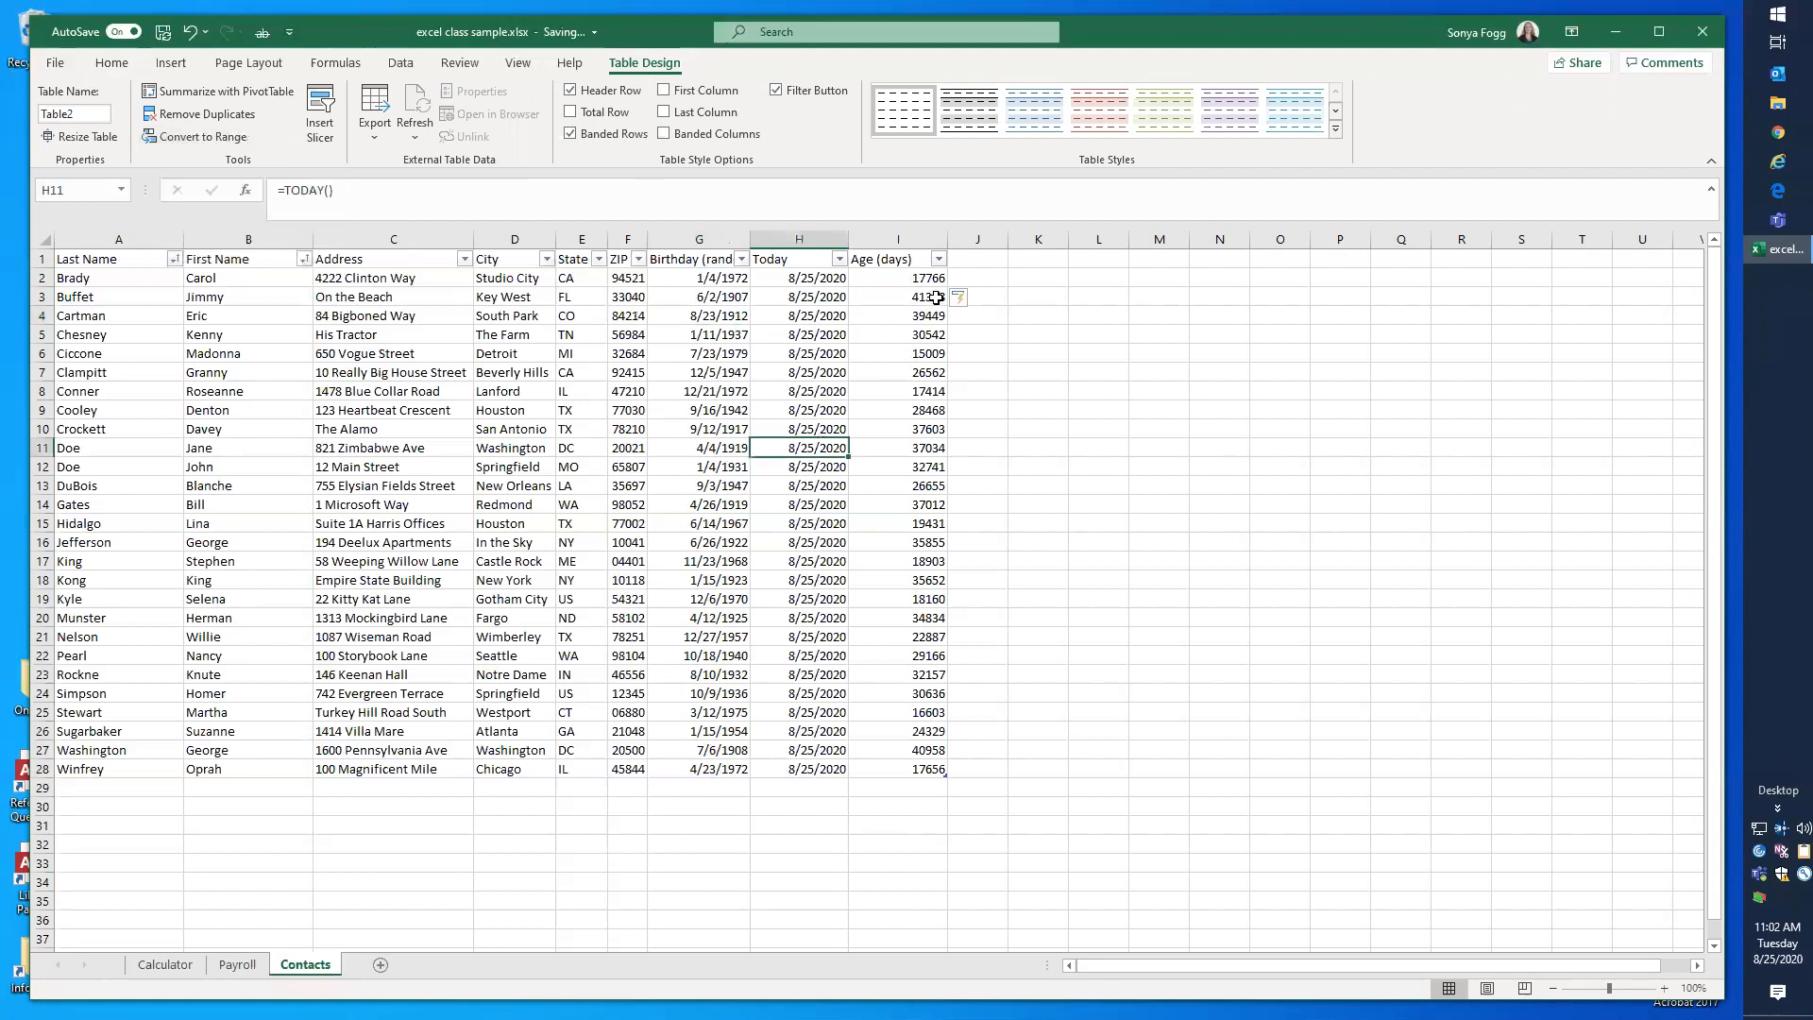
Step: Add a new table column with the header "Age (years)" in J1 and widen it to fit
left_click(972, 261)
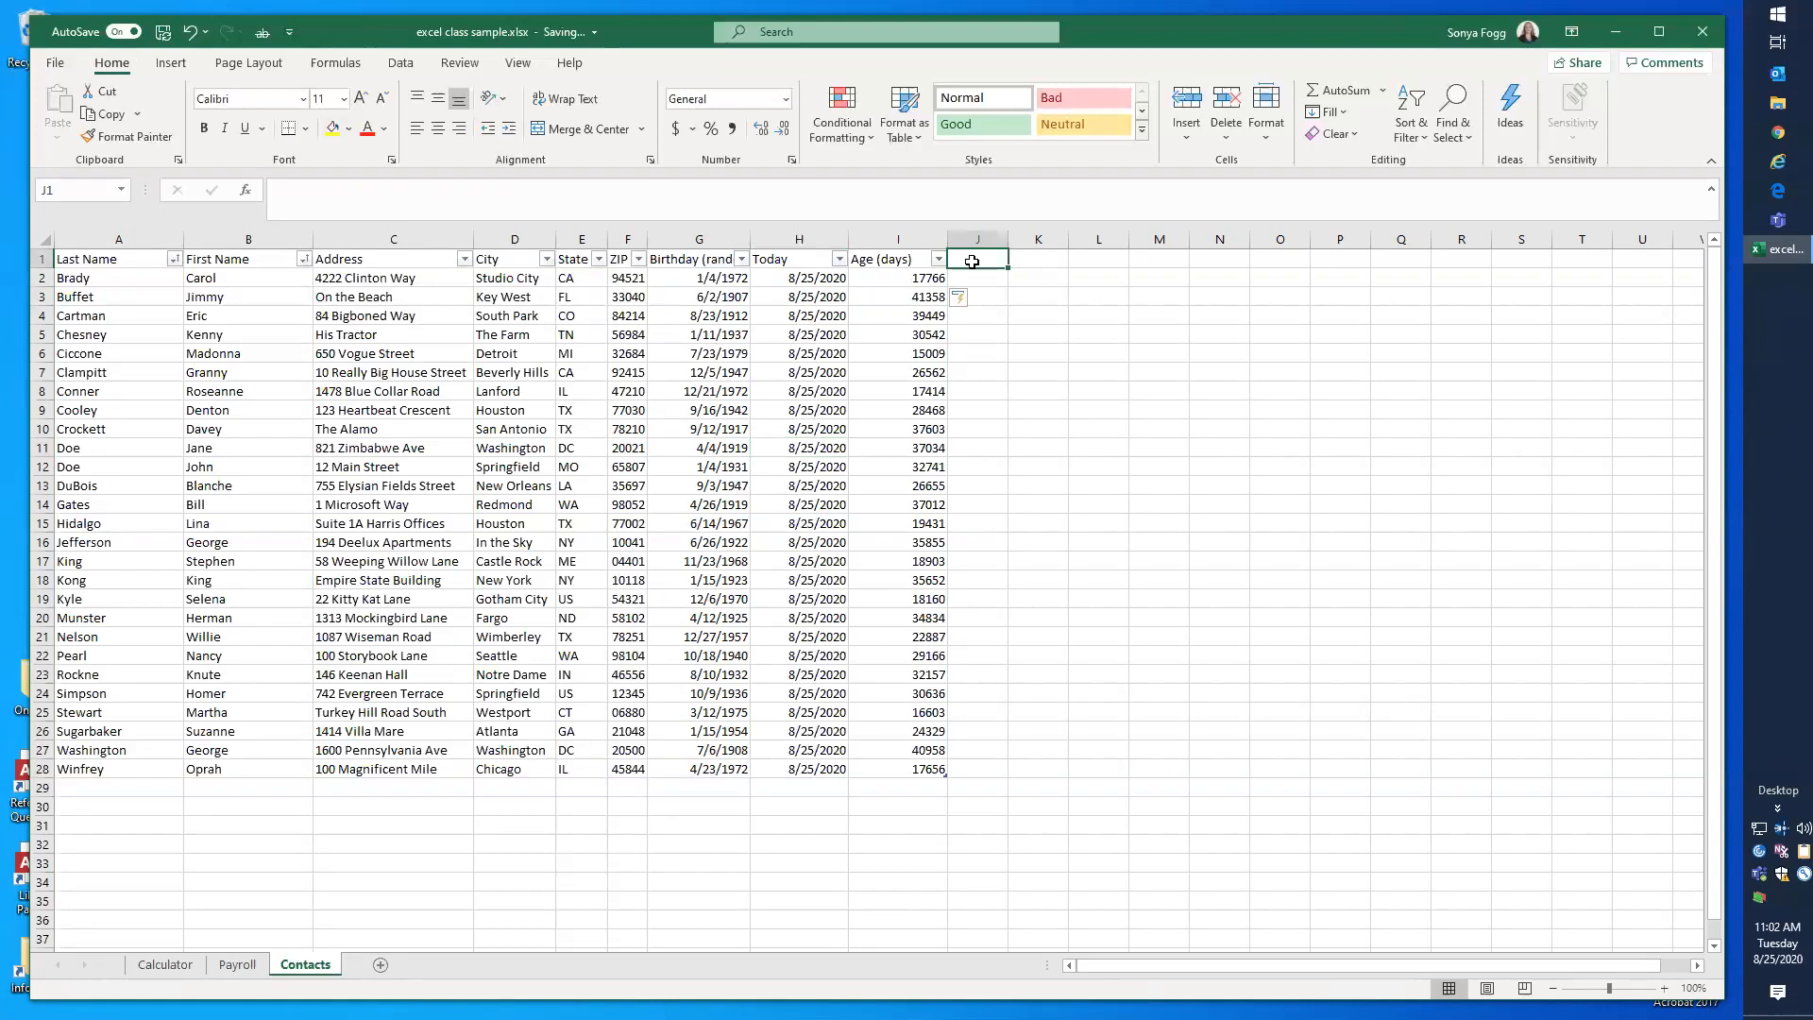
type("Age")
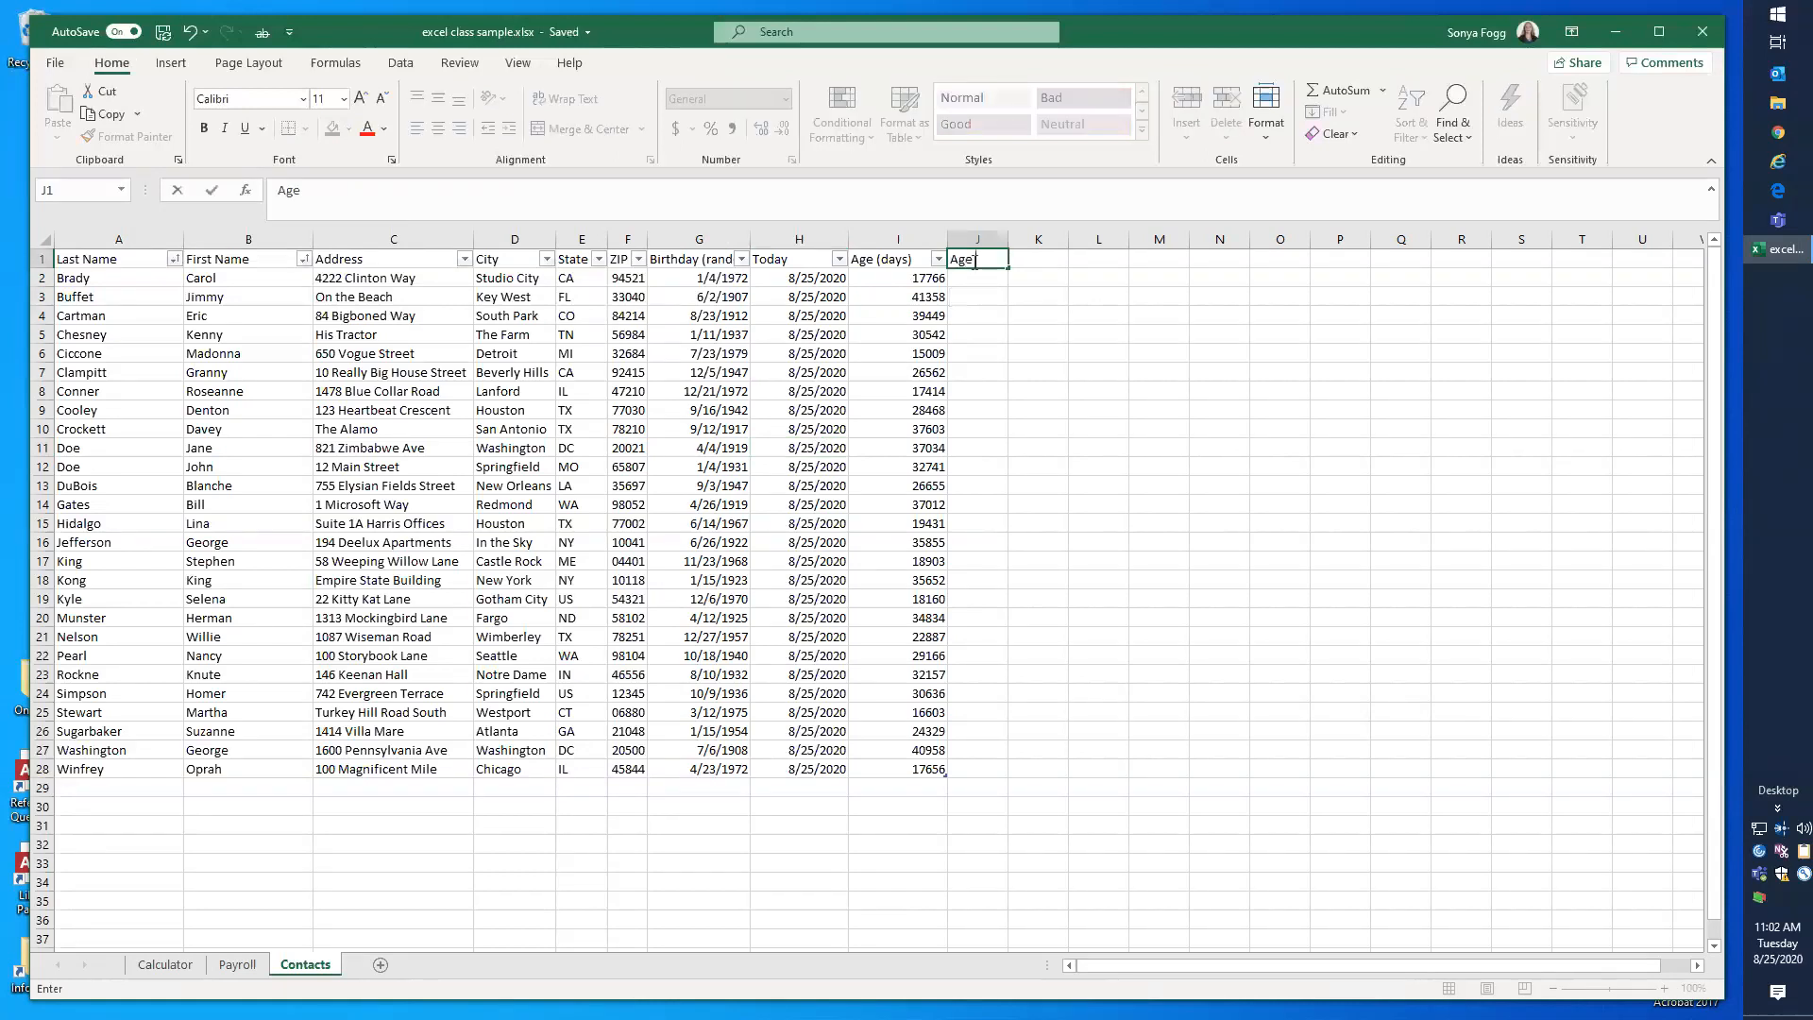
type(" (years)")
key("Return")
left_click_drag(1007, 238, 1033, 237)
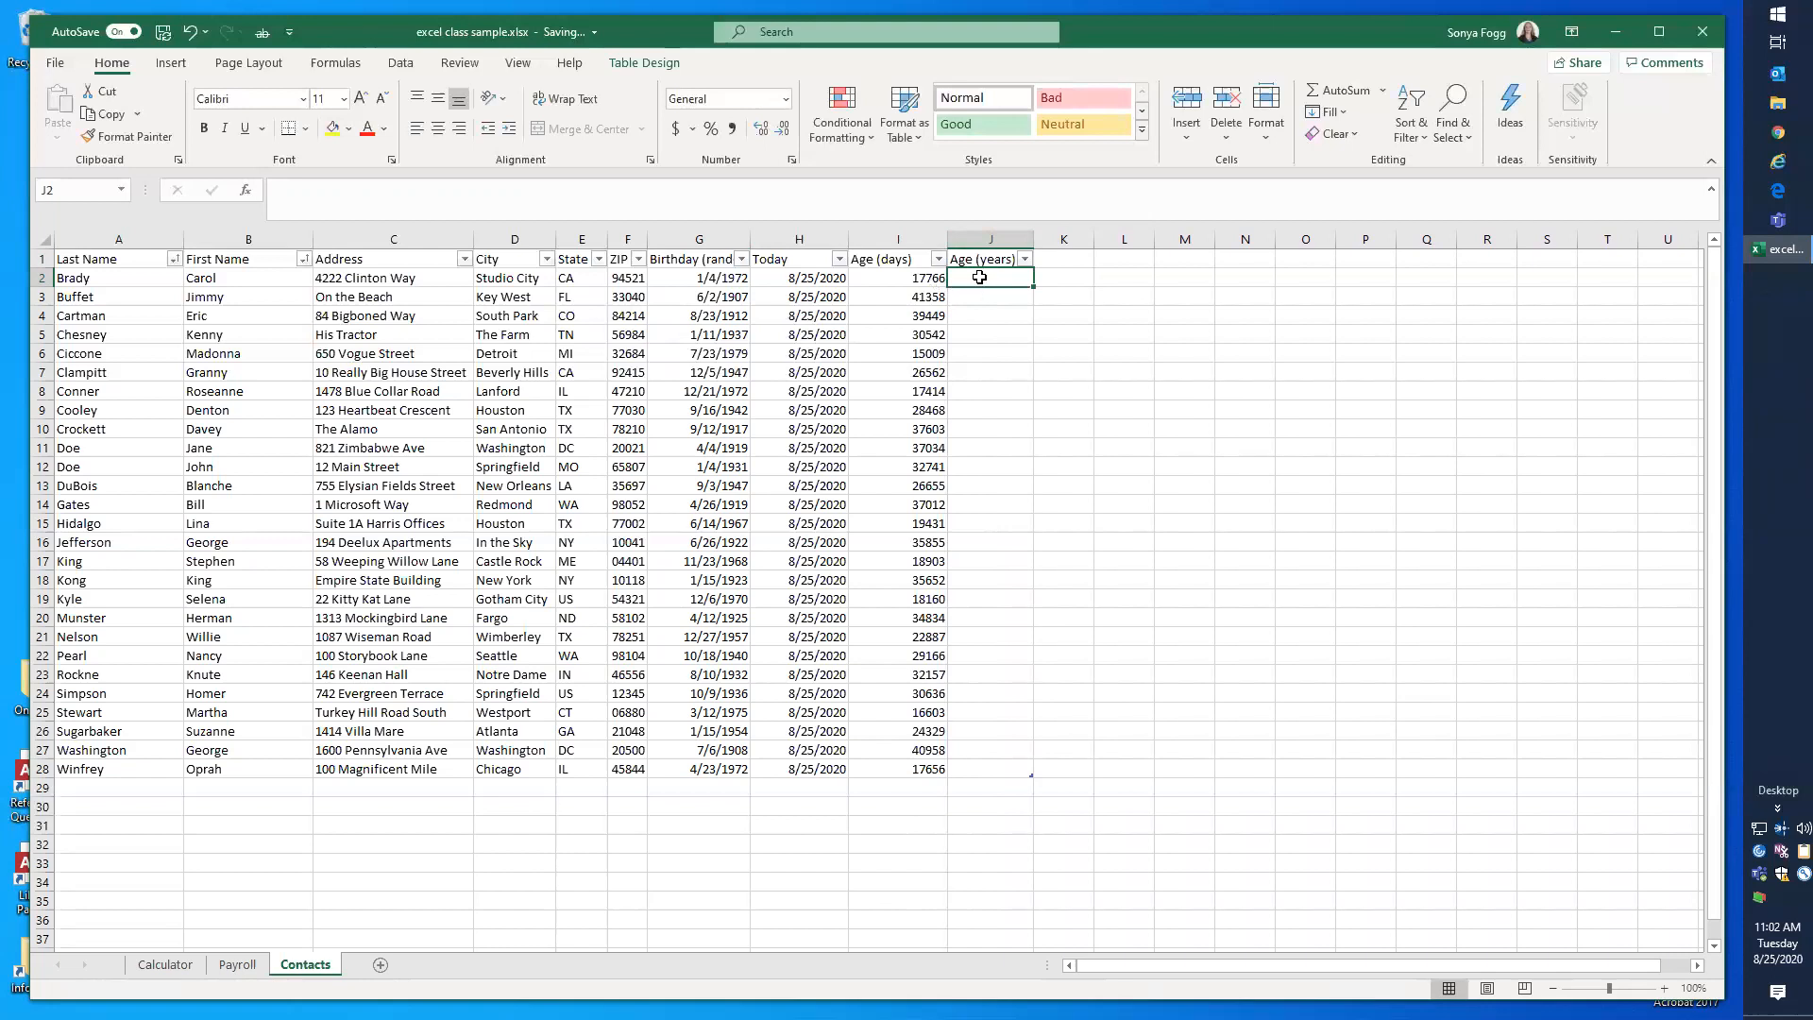
Step: Calculate the Age (years) column from J2 with the formula =[@[Age (days)]]/365.25
type("=")
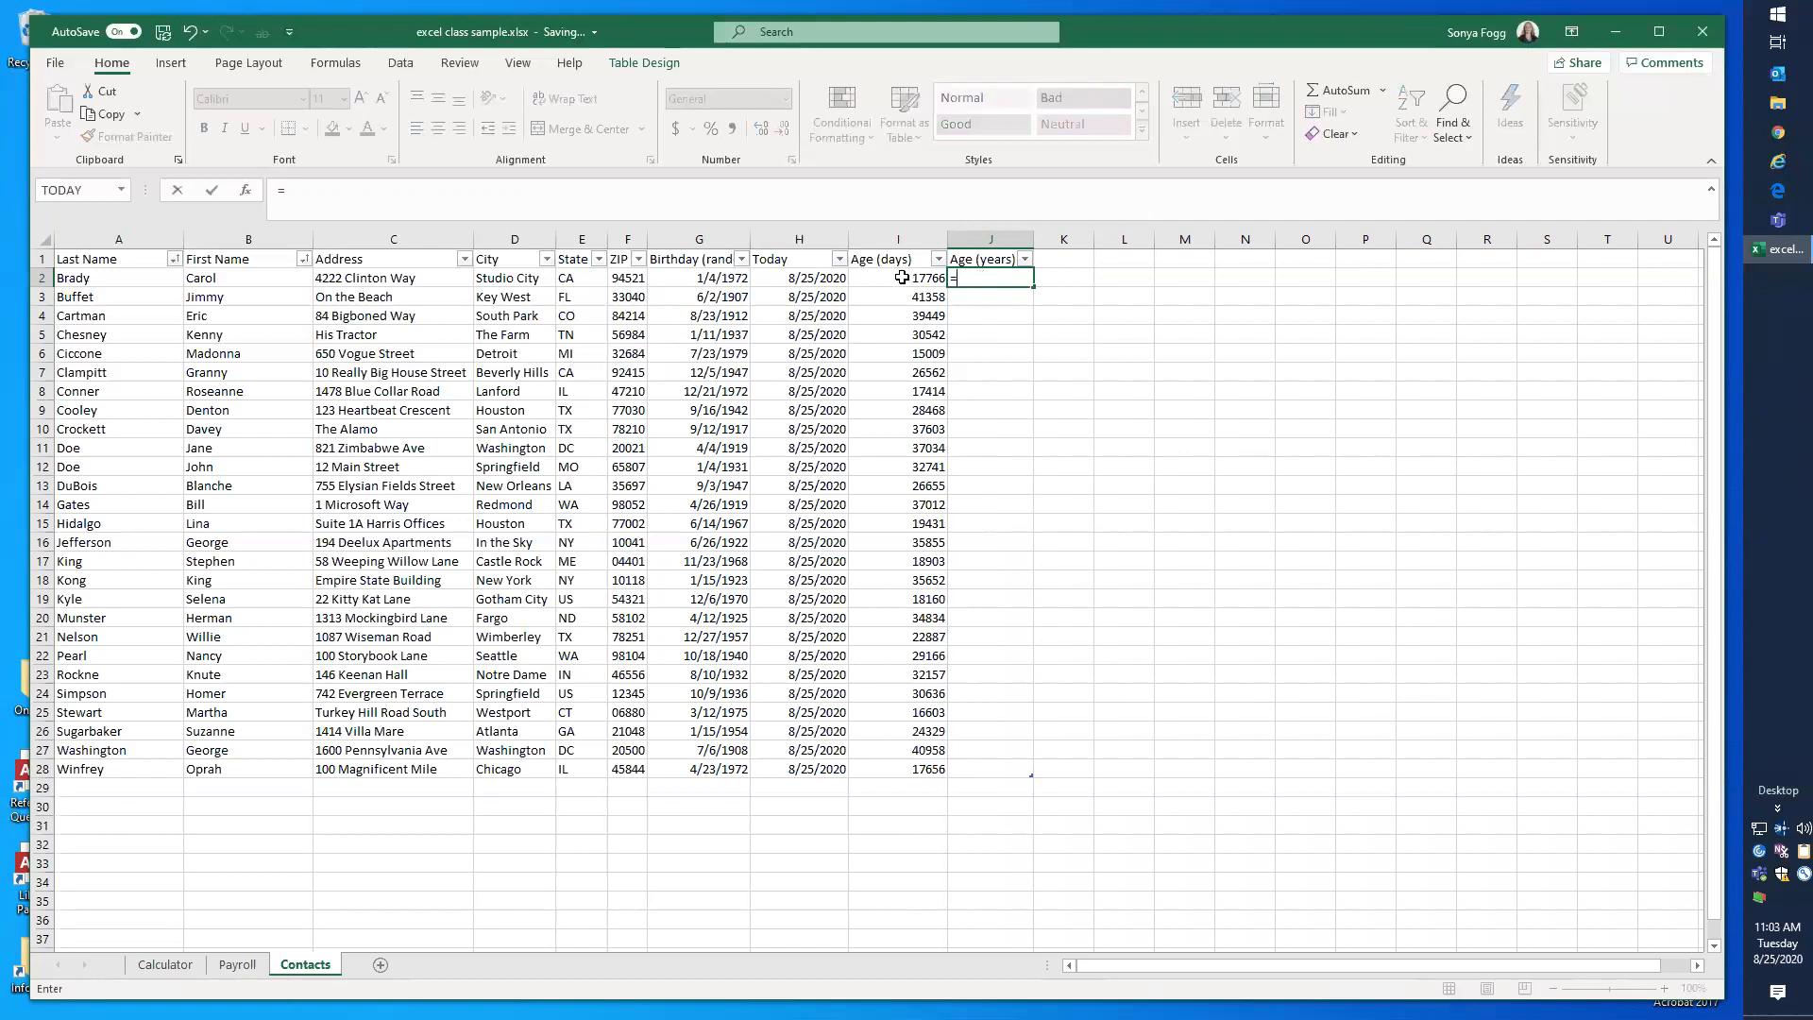
left_click(902, 277)
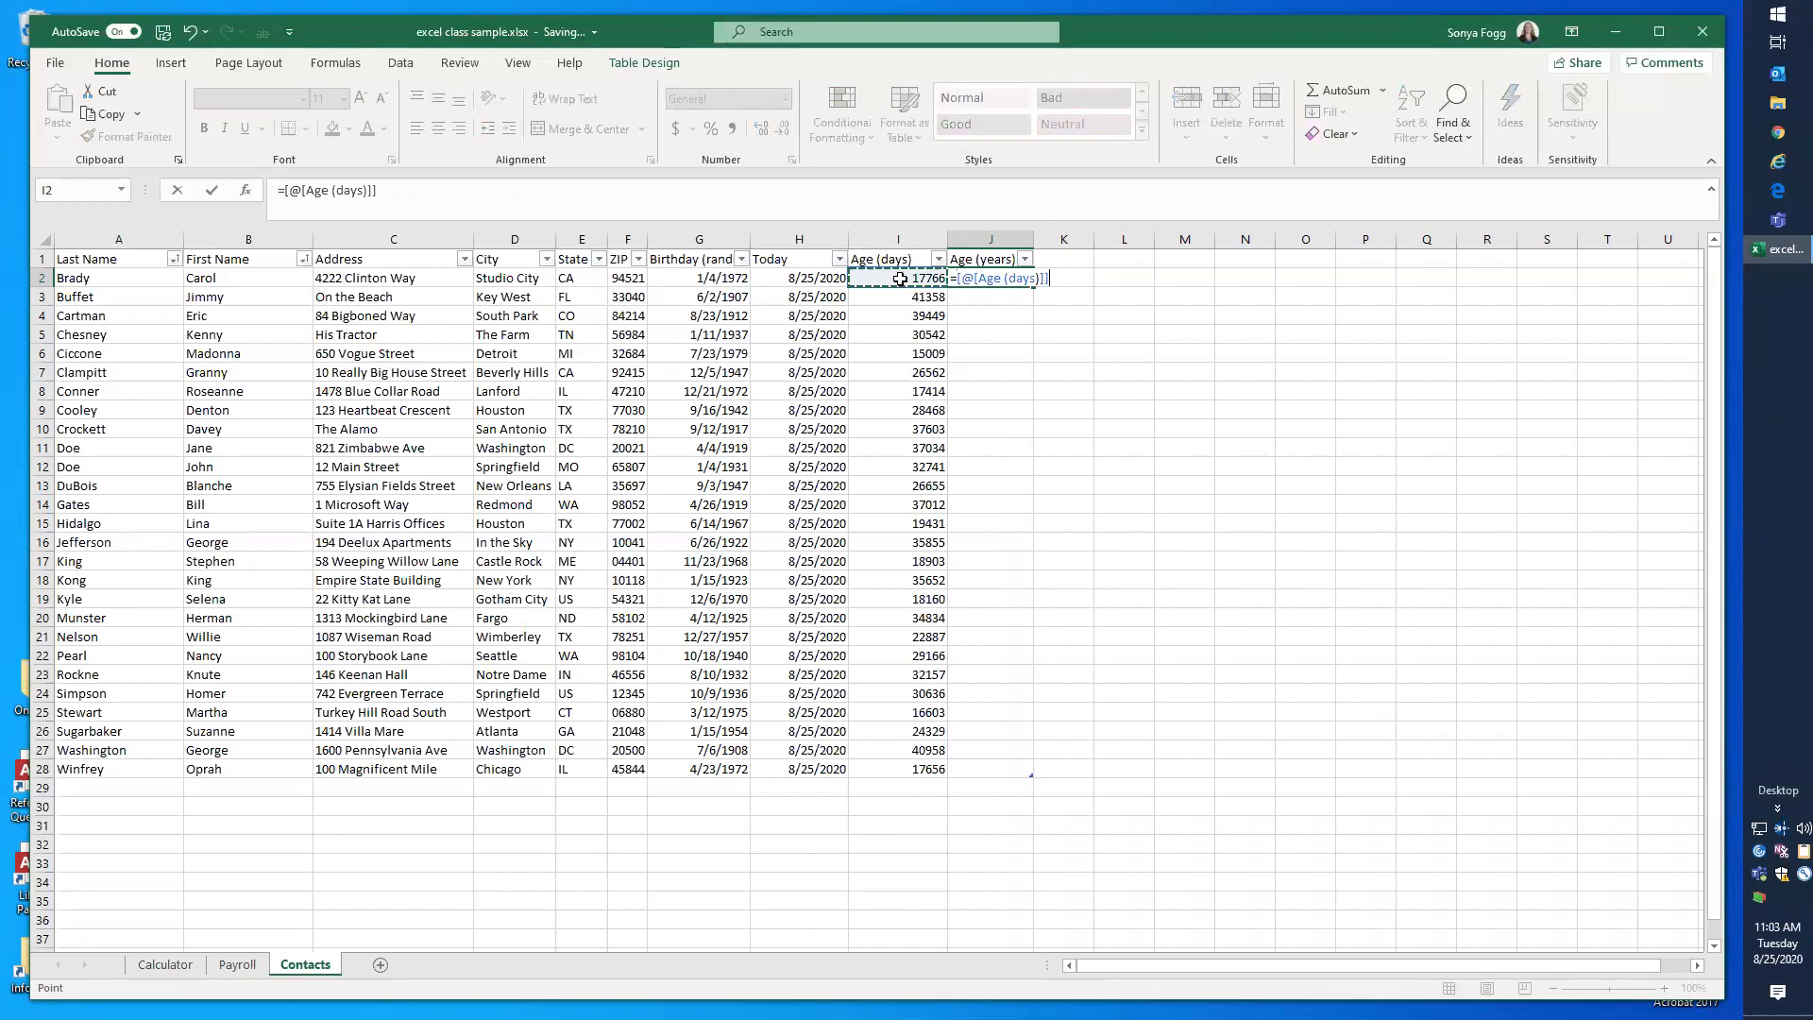
type("/365.25")
key("Return")
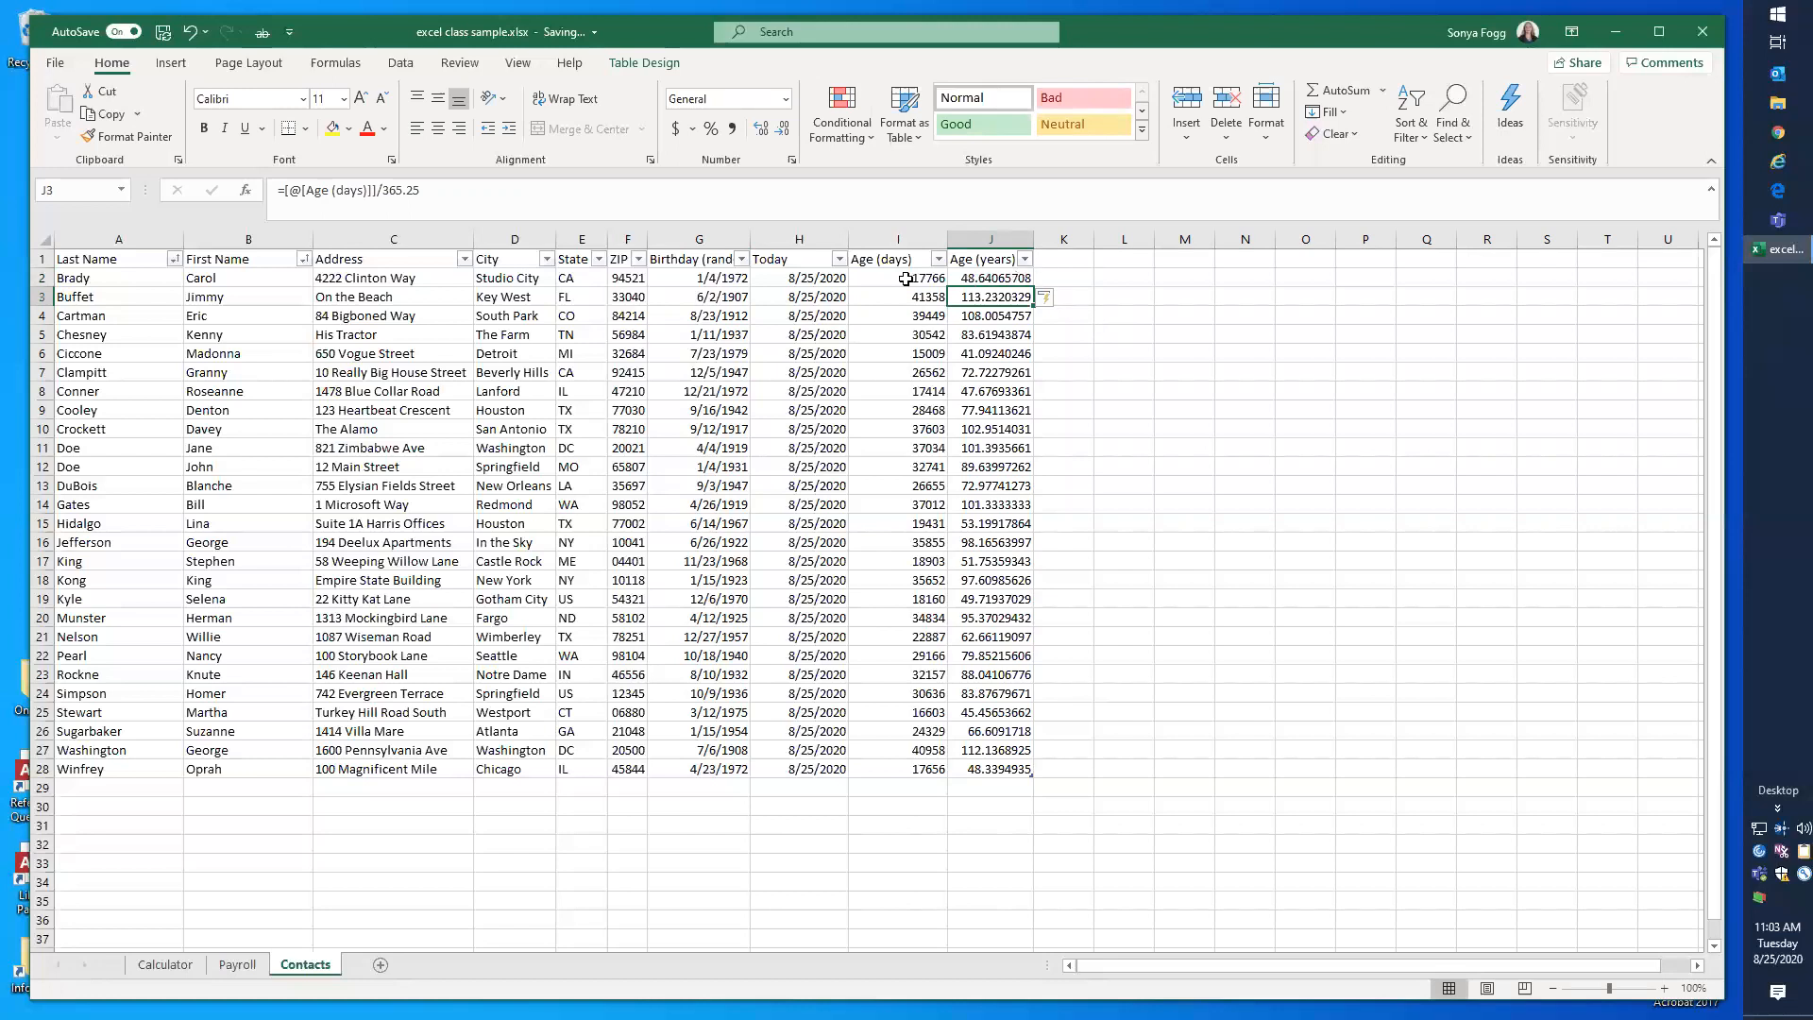
Step: Reduce the displayed decimals of the age in J2 to five places
left_click(972, 279)
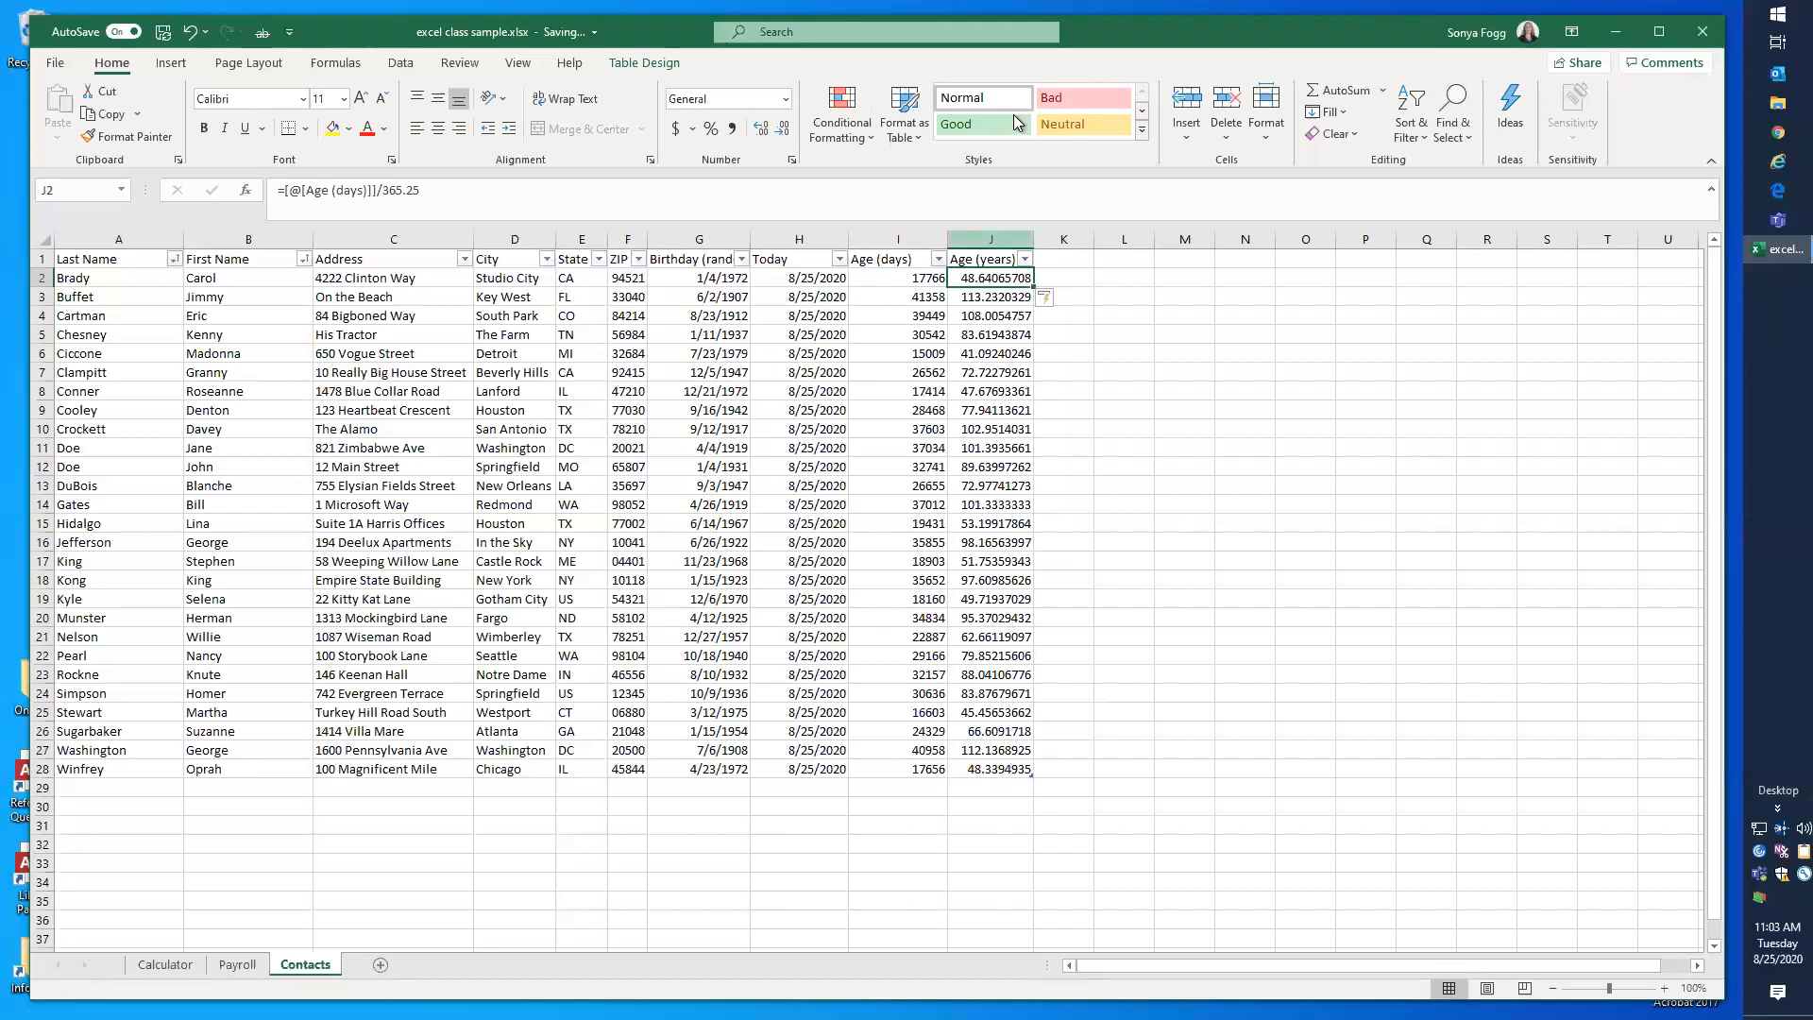
left_click(990, 231)
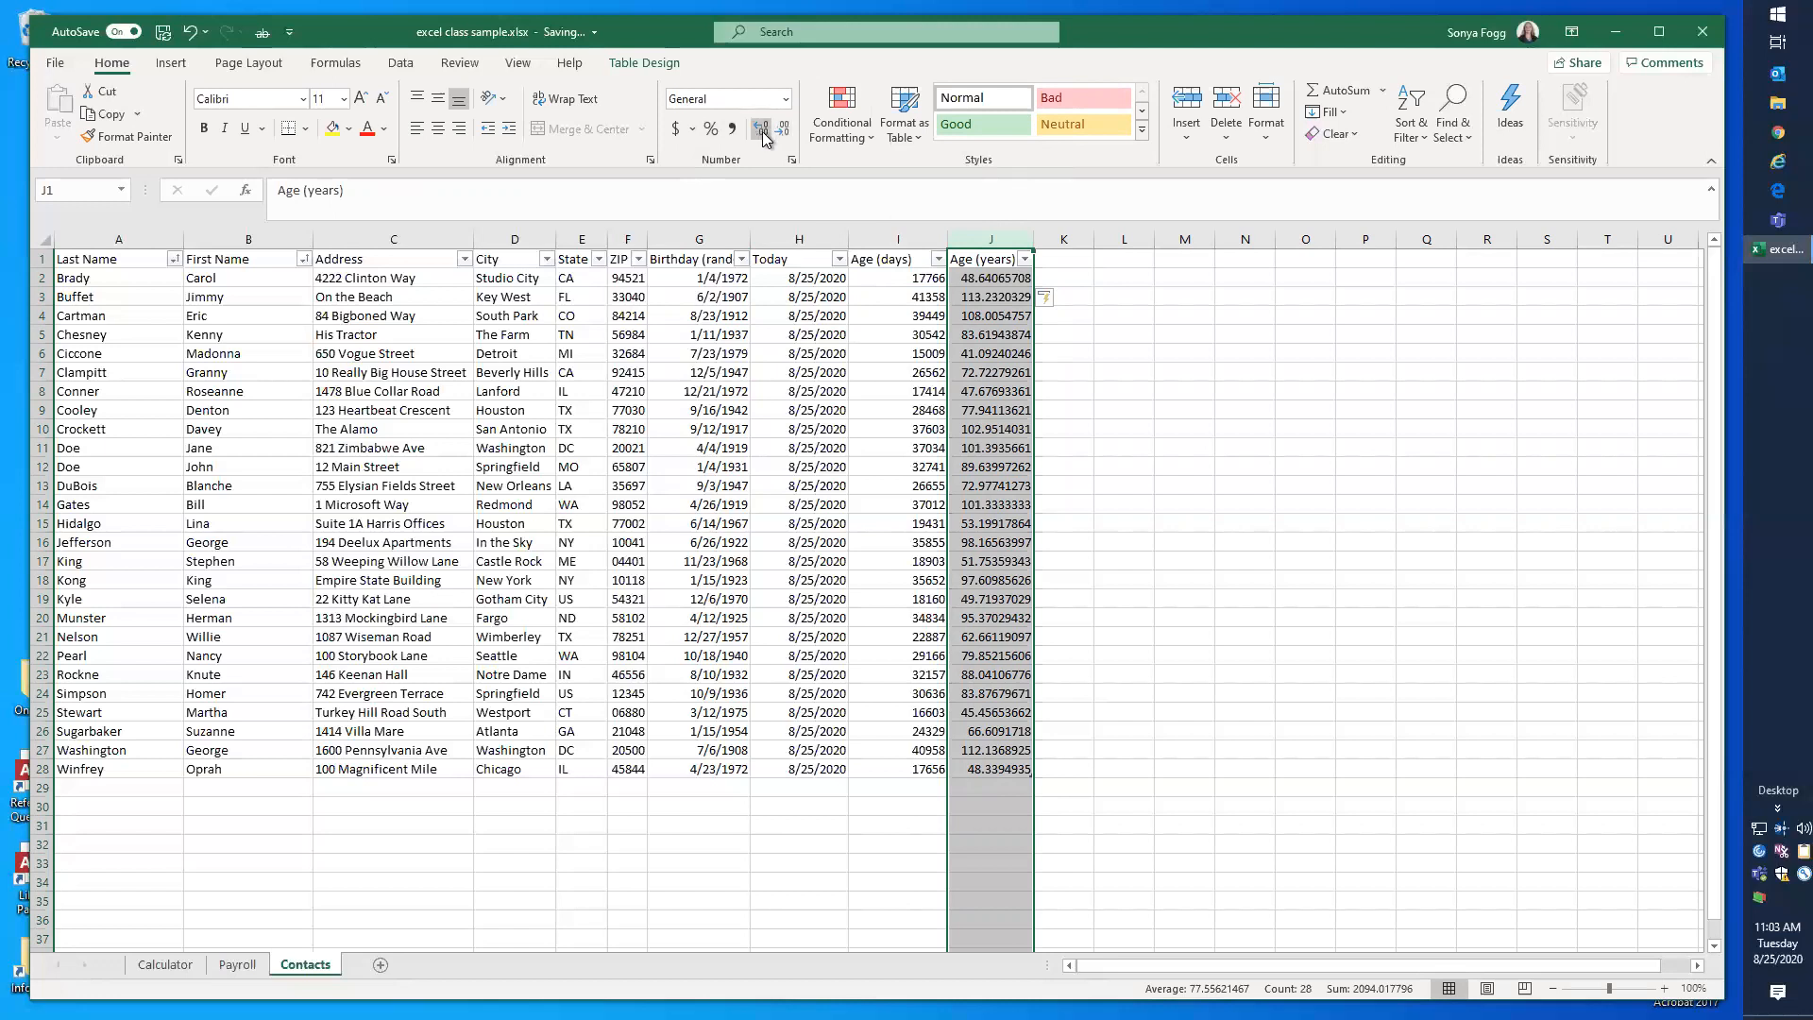
left_click(992, 449)
left_click(999, 280)
left_click(762, 131)
left_click(762, 132)
left_click(783, 131)
left_click(782, 131)
left_click(783, 131)
left_click(782, 133)
left_click(783, 133)
Step: Reduce the ages in J2:J28 to whole numbers, and bring back one decimal place
left_click_drag(986, 408, 989, 769)
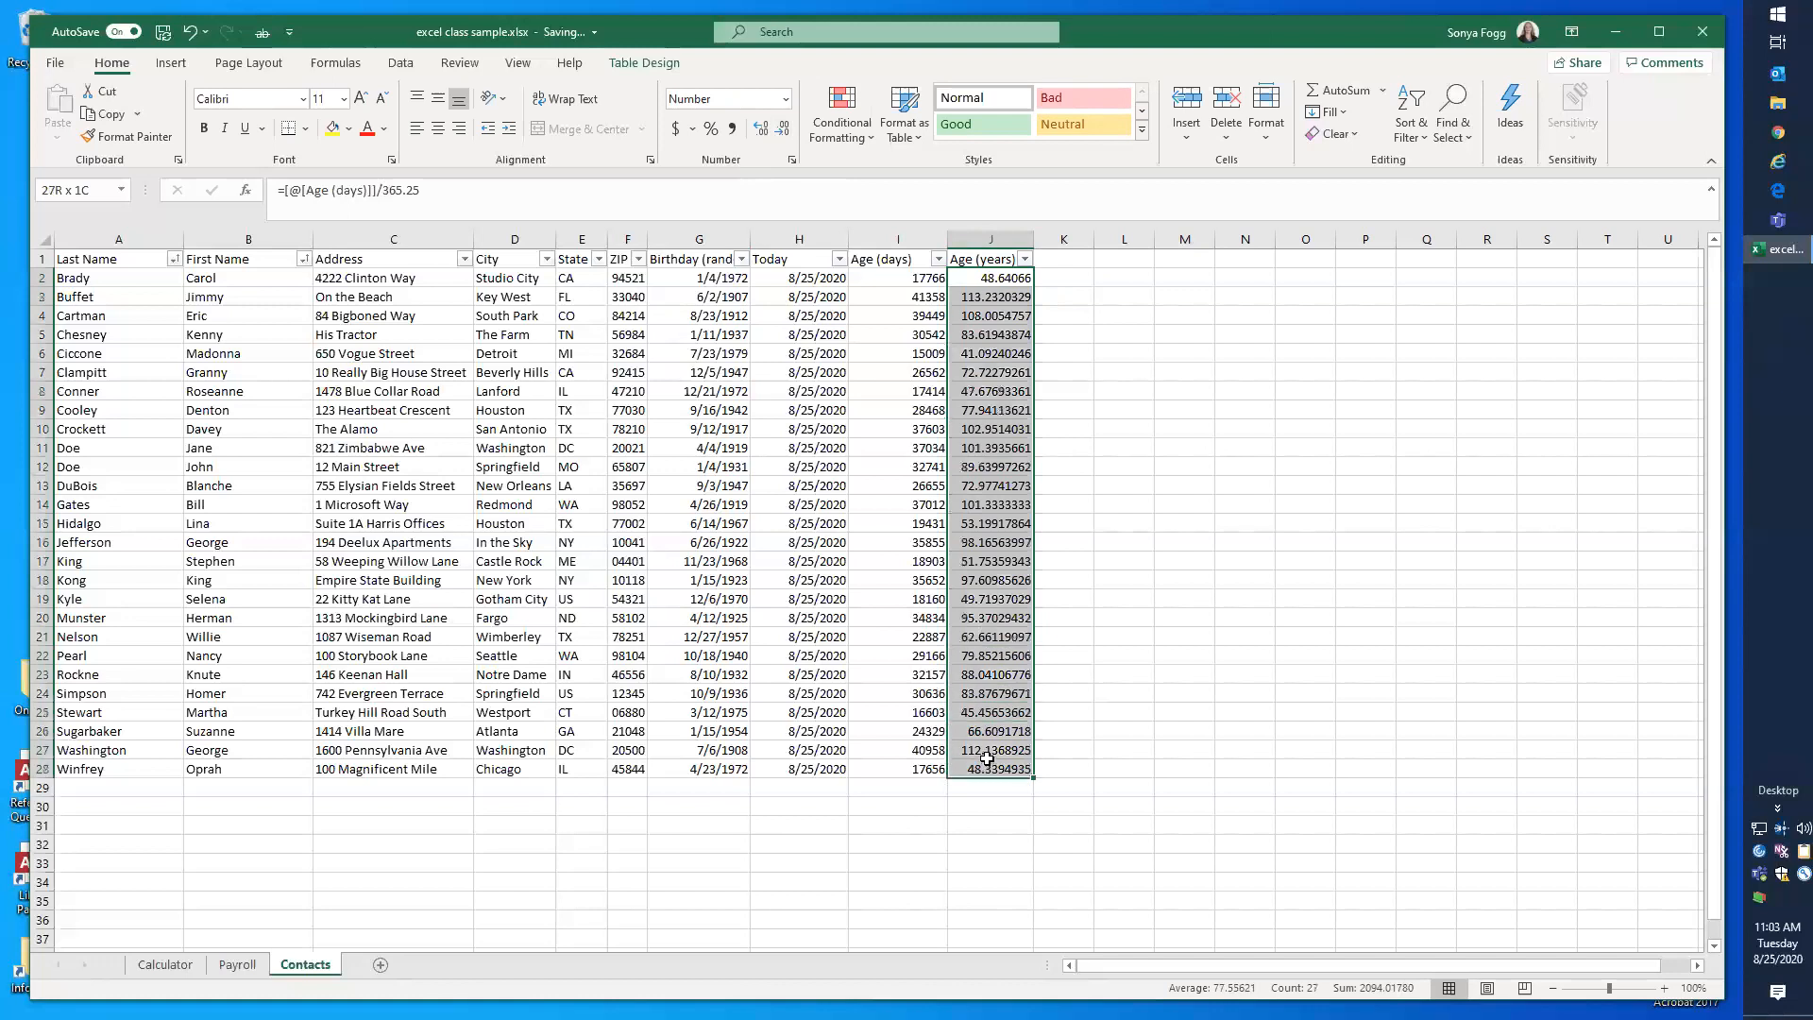
left_click(784, 132)
left_click(785, 132)
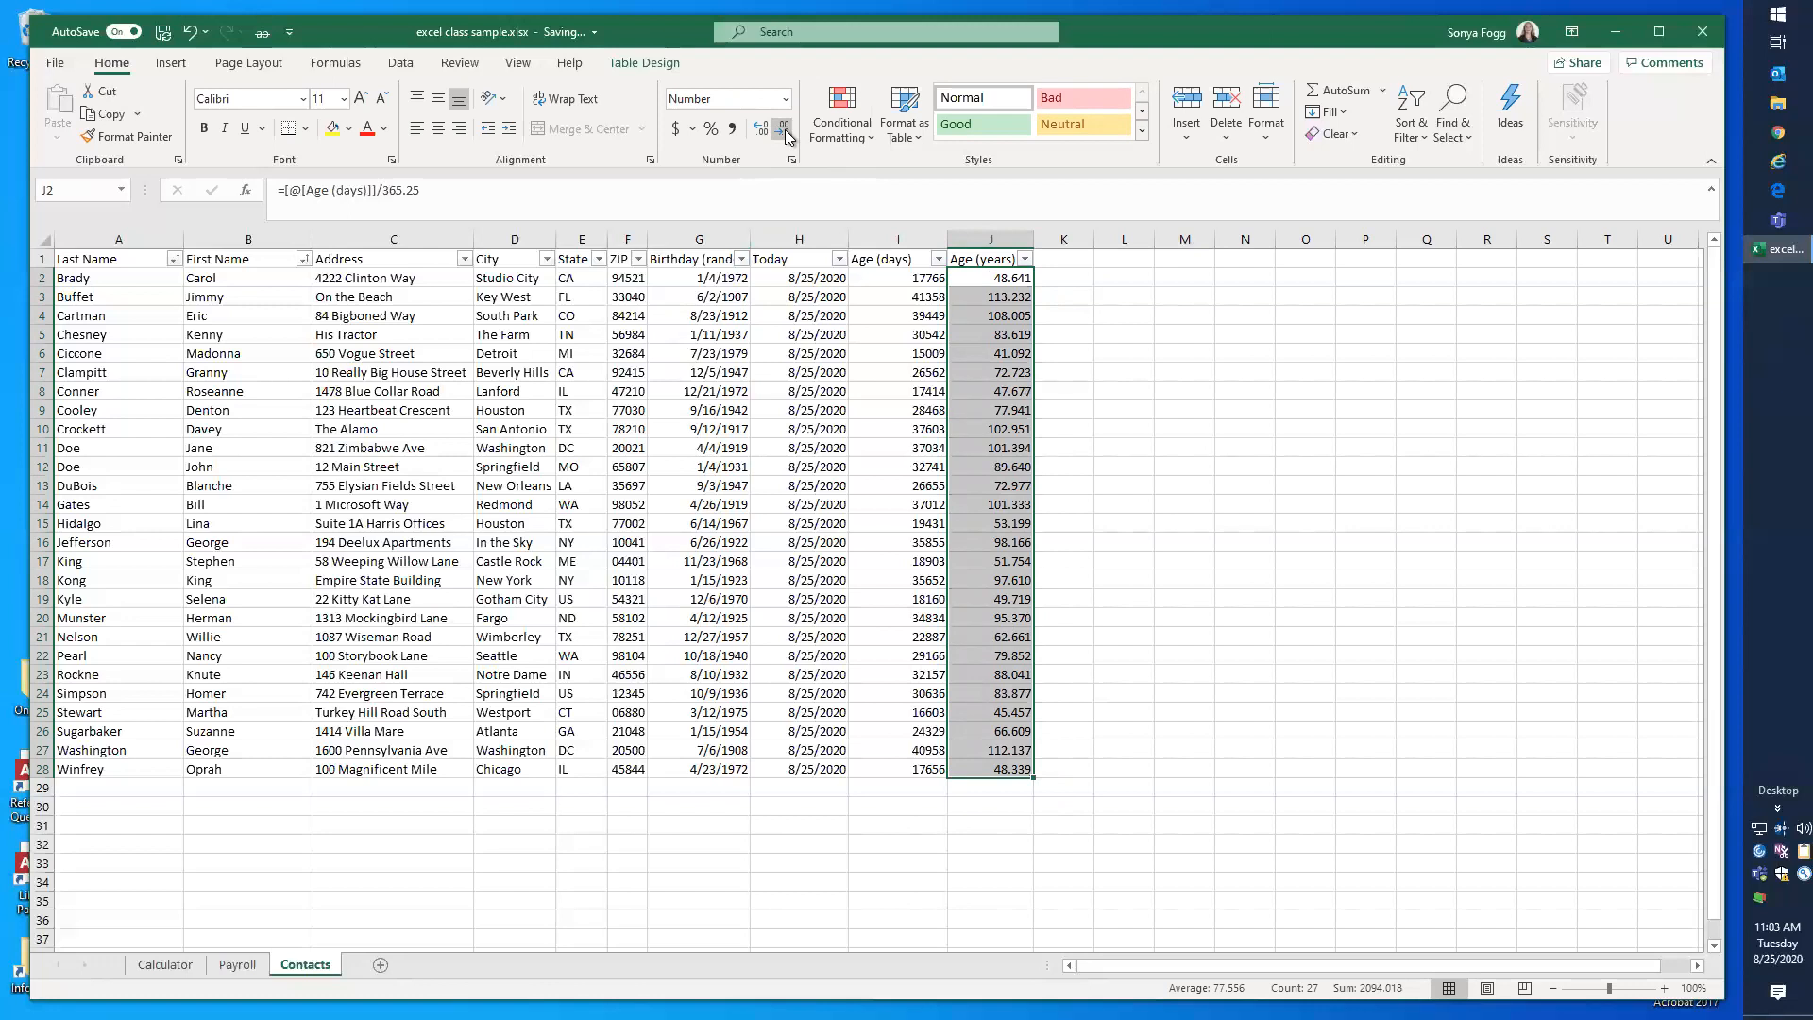
left_click(785, 132)
left_click(784, 132)
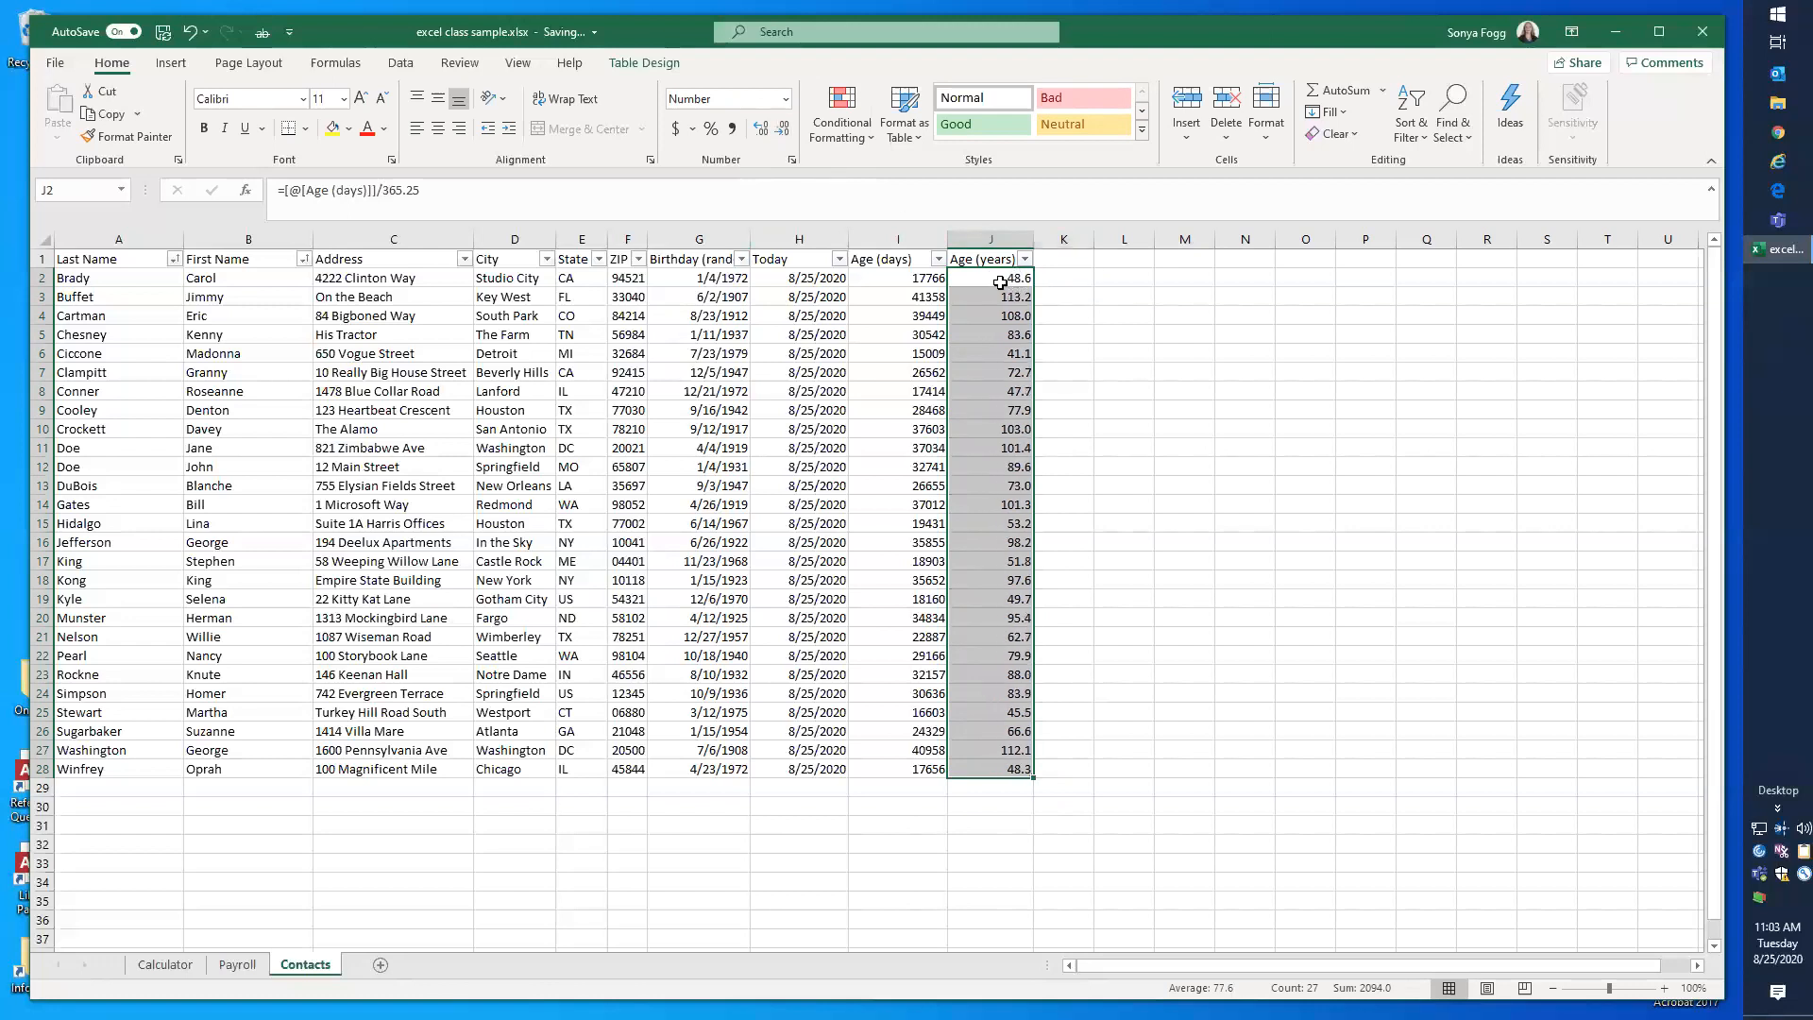
left_click(787, 133)
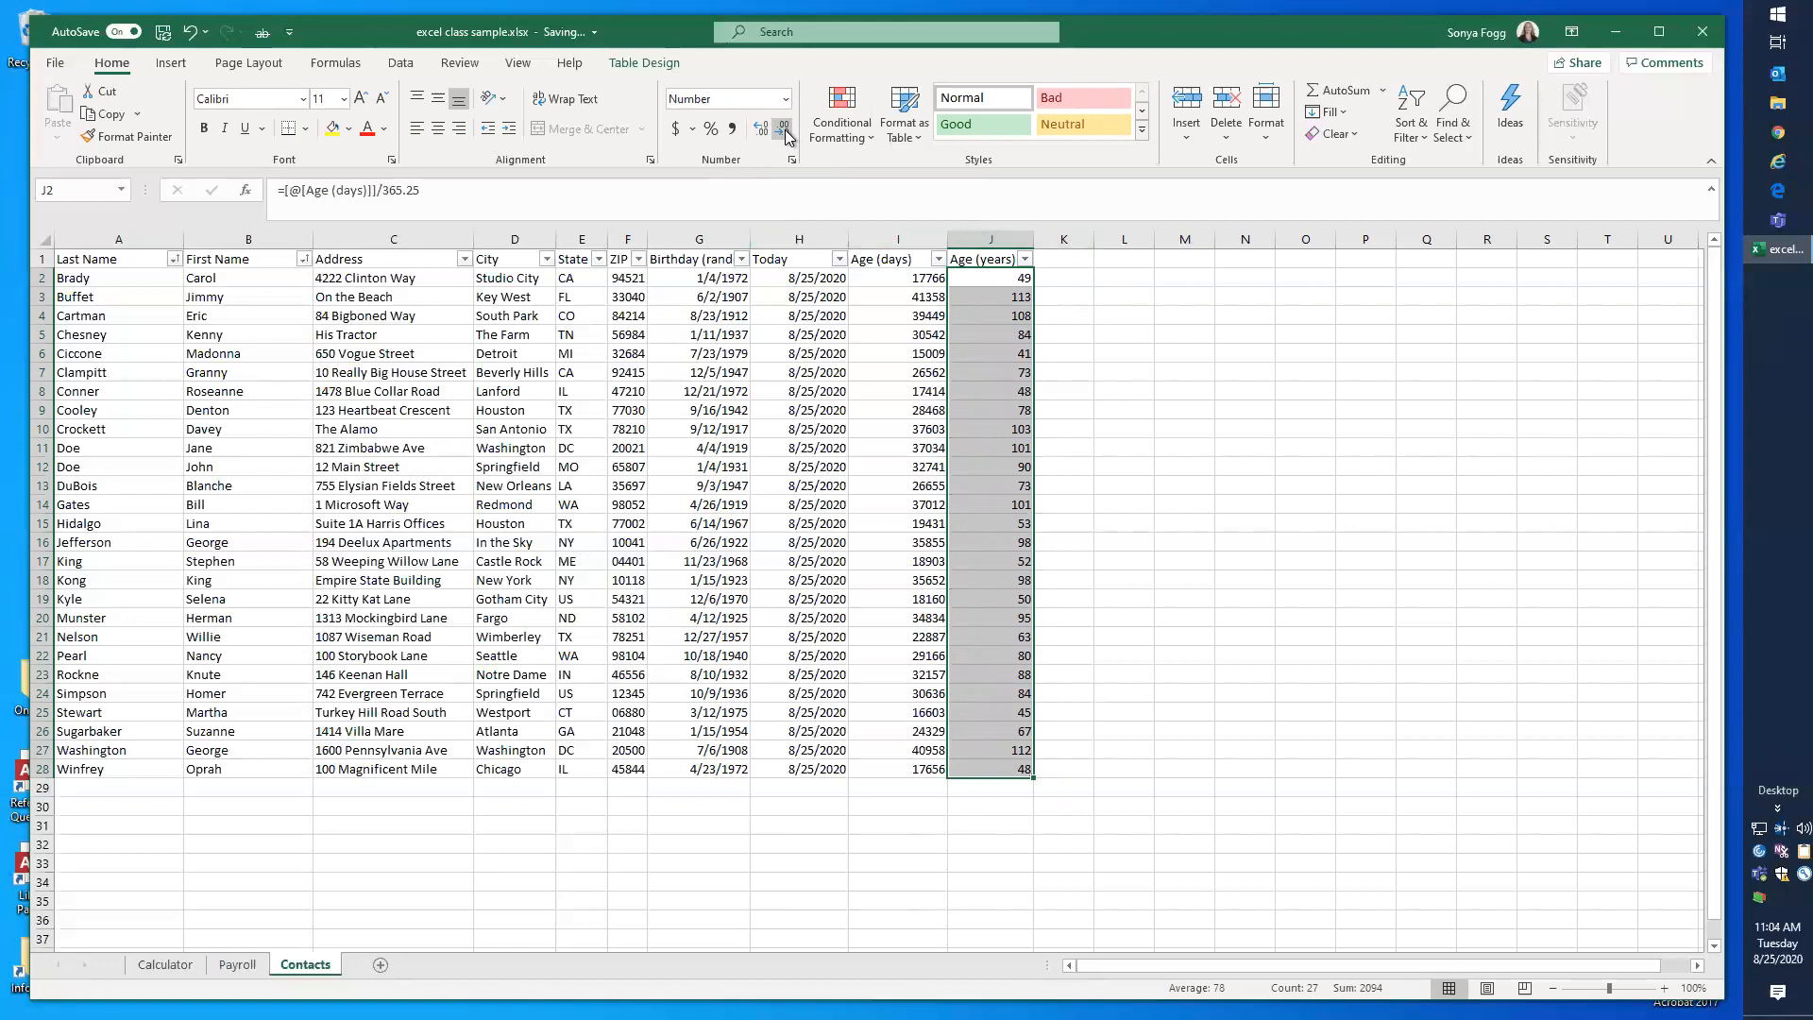
left_click(761, 130)
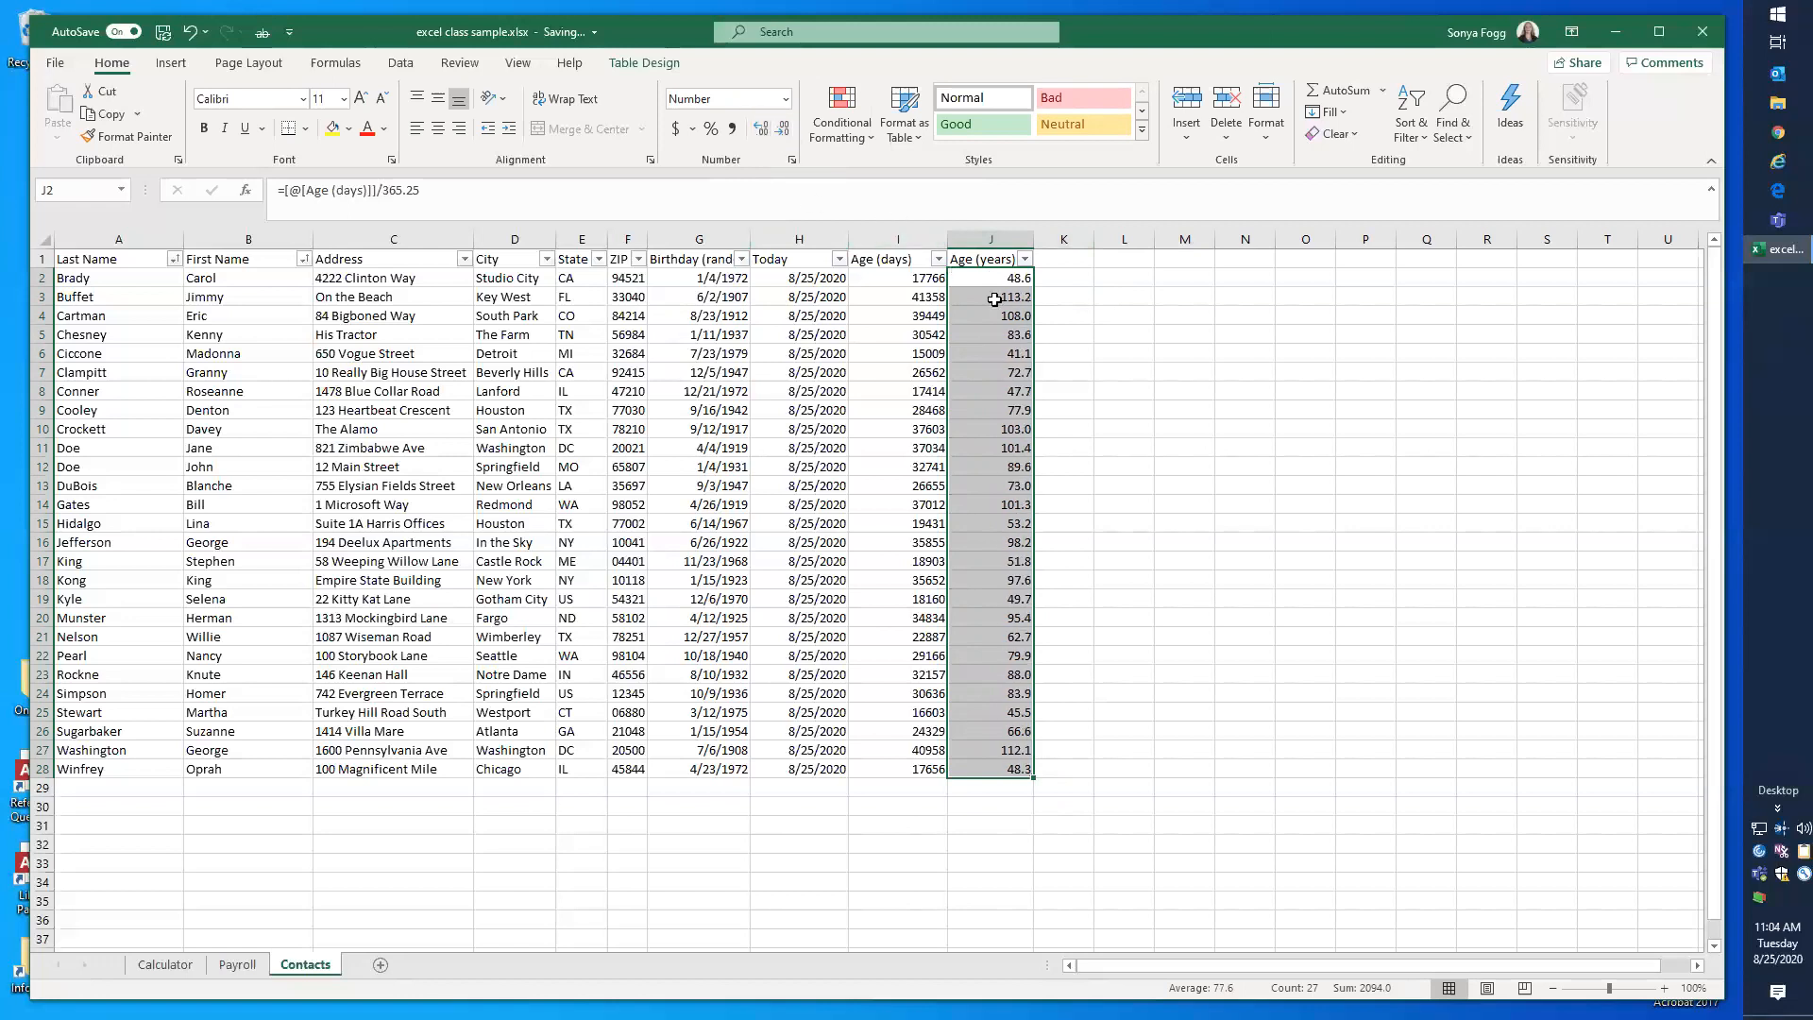
Step: Add a new table column by entering the header "Age" in K1
left_click(1050, 261)
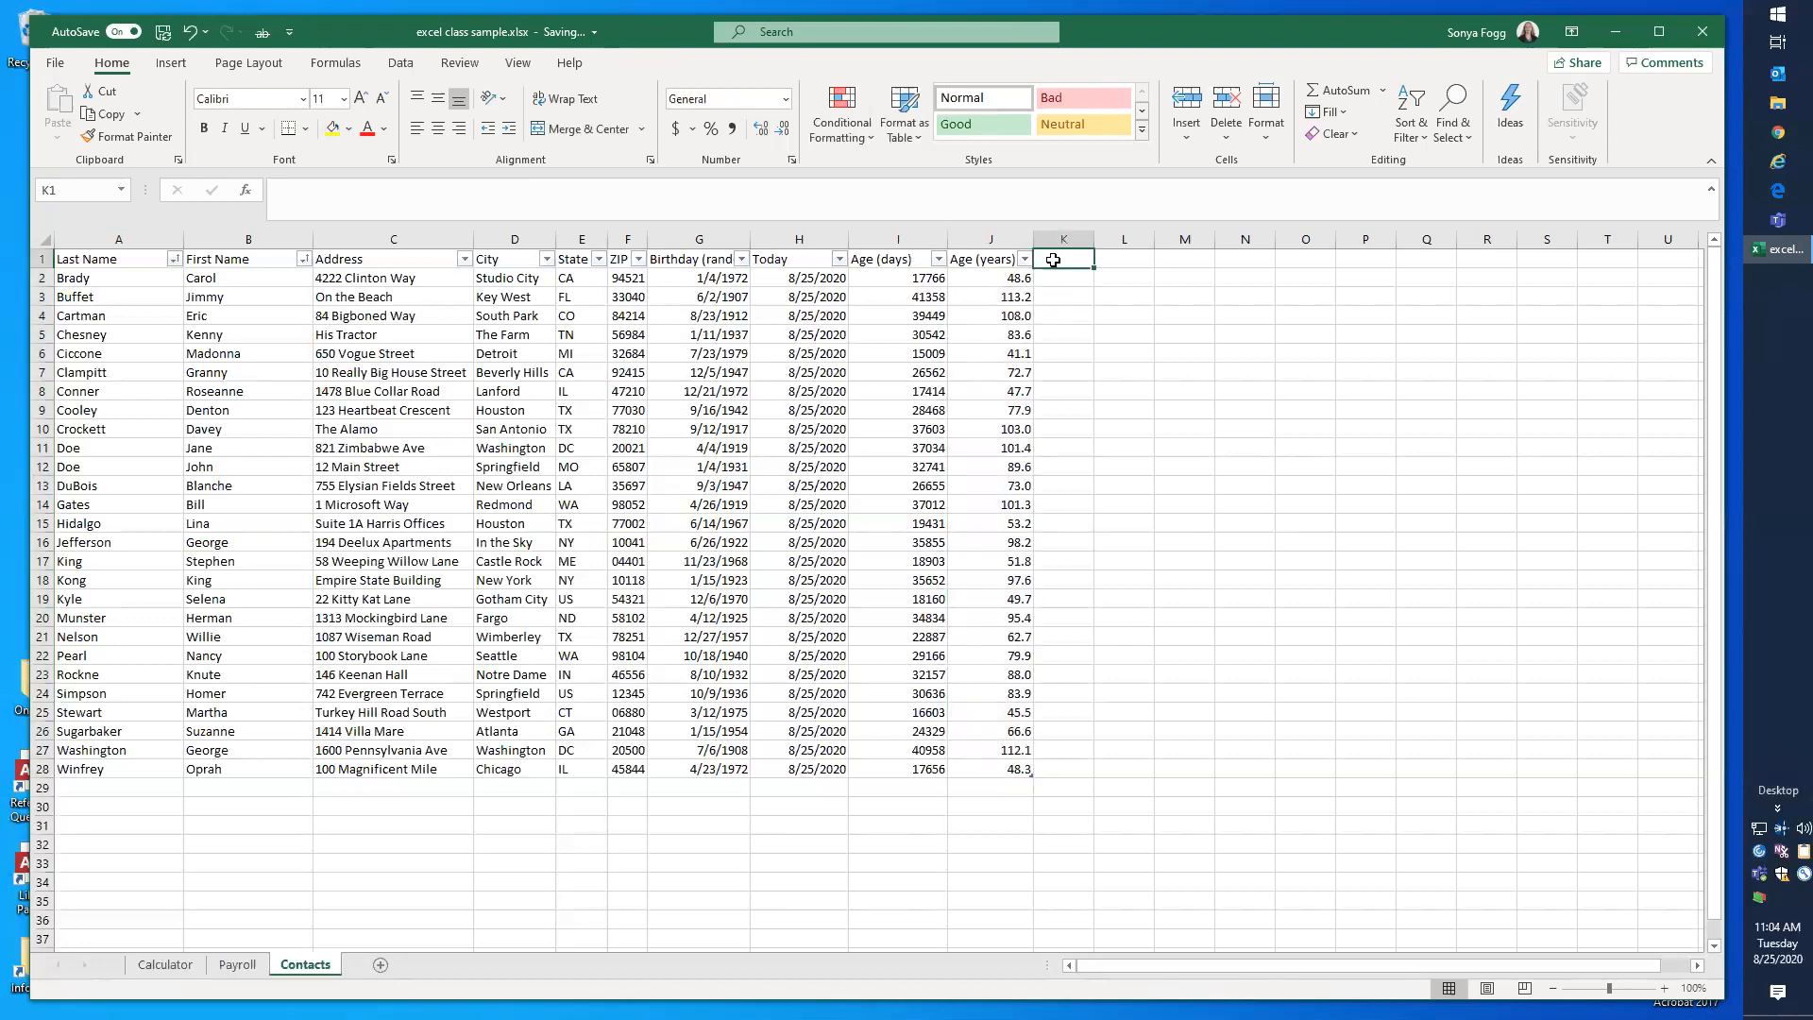
type("Age")
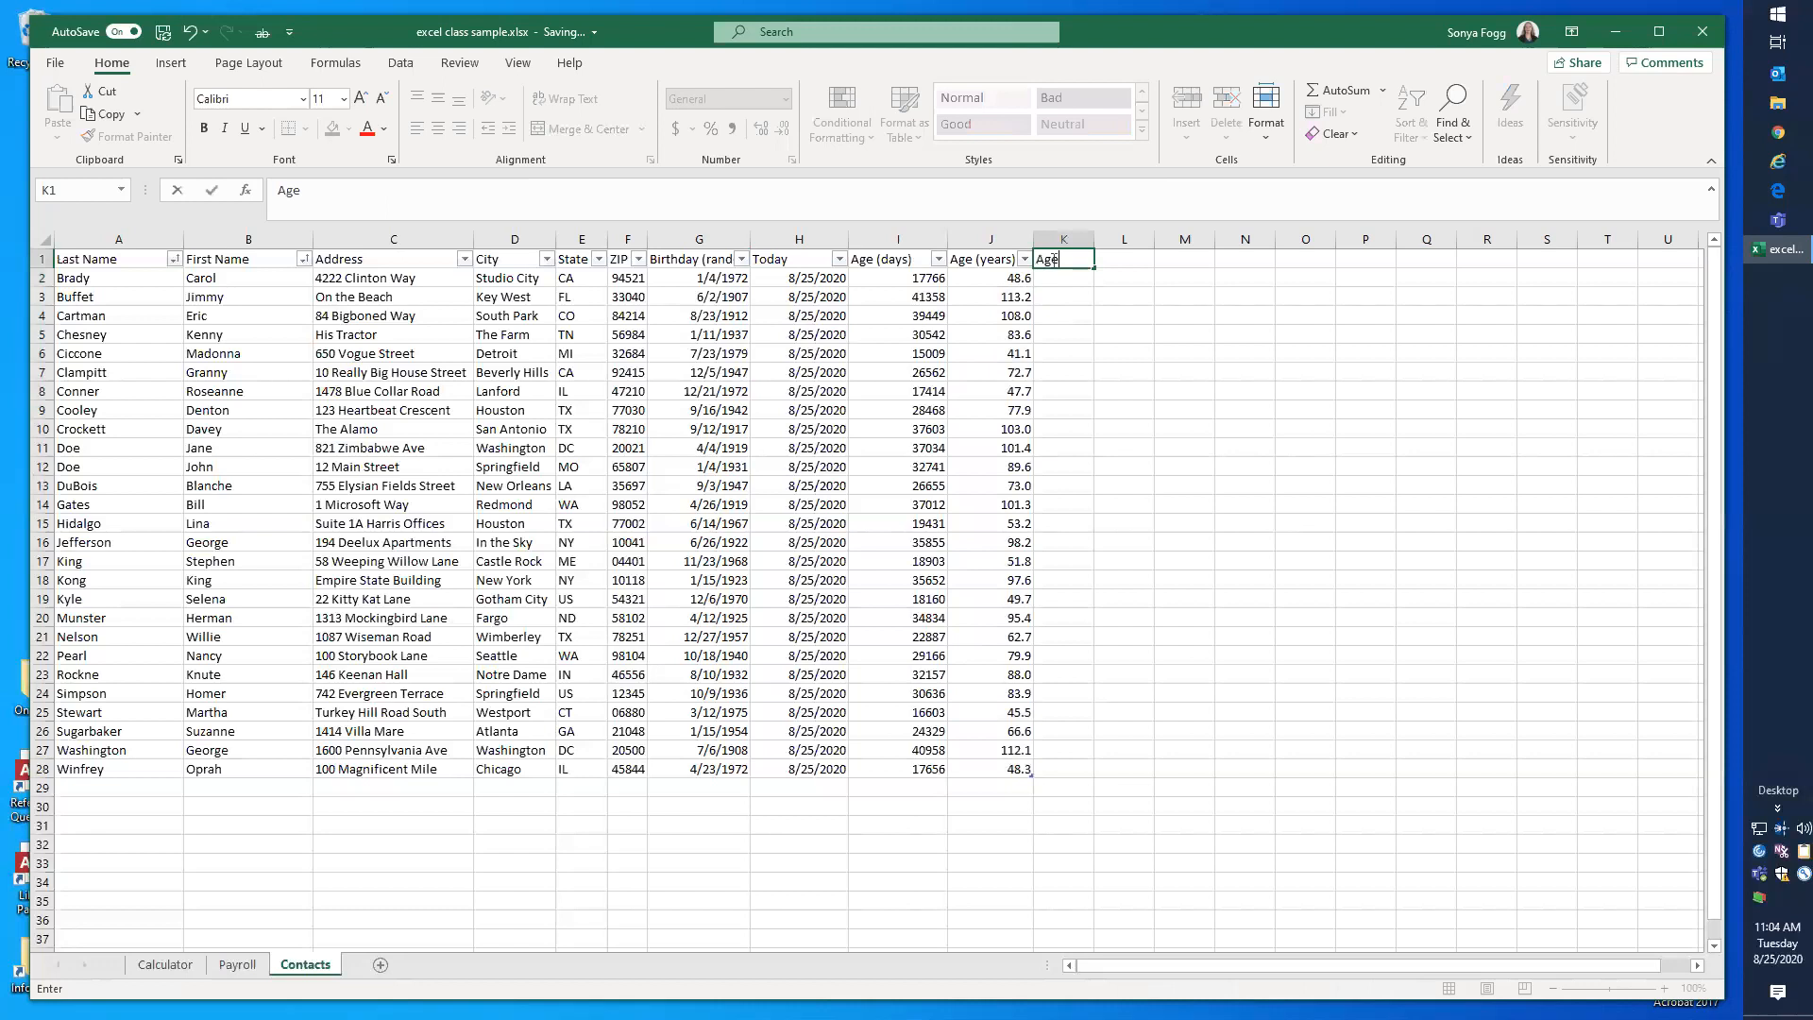
key("Return")
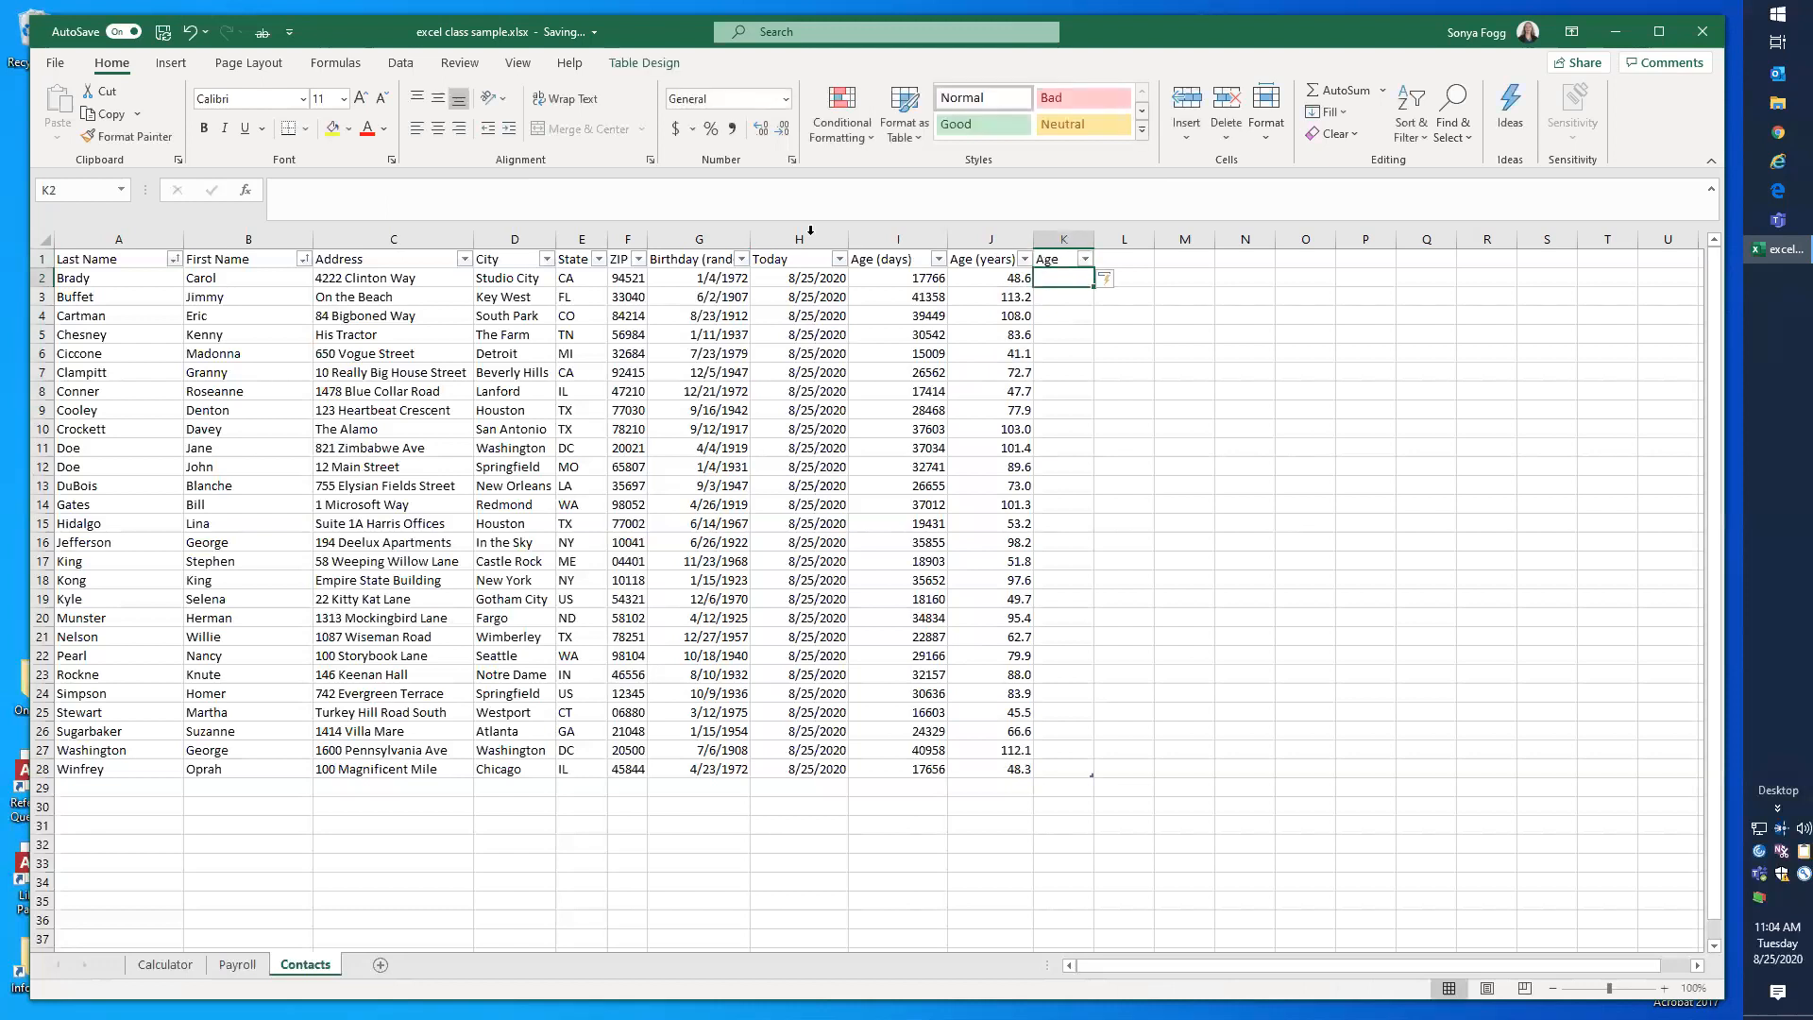
Step: Search the functions for "round down" for K2, compare FLOOR, FLOOR.MATH, INT and ROUNDDOWN, and choose INT
left_click(243, 190)
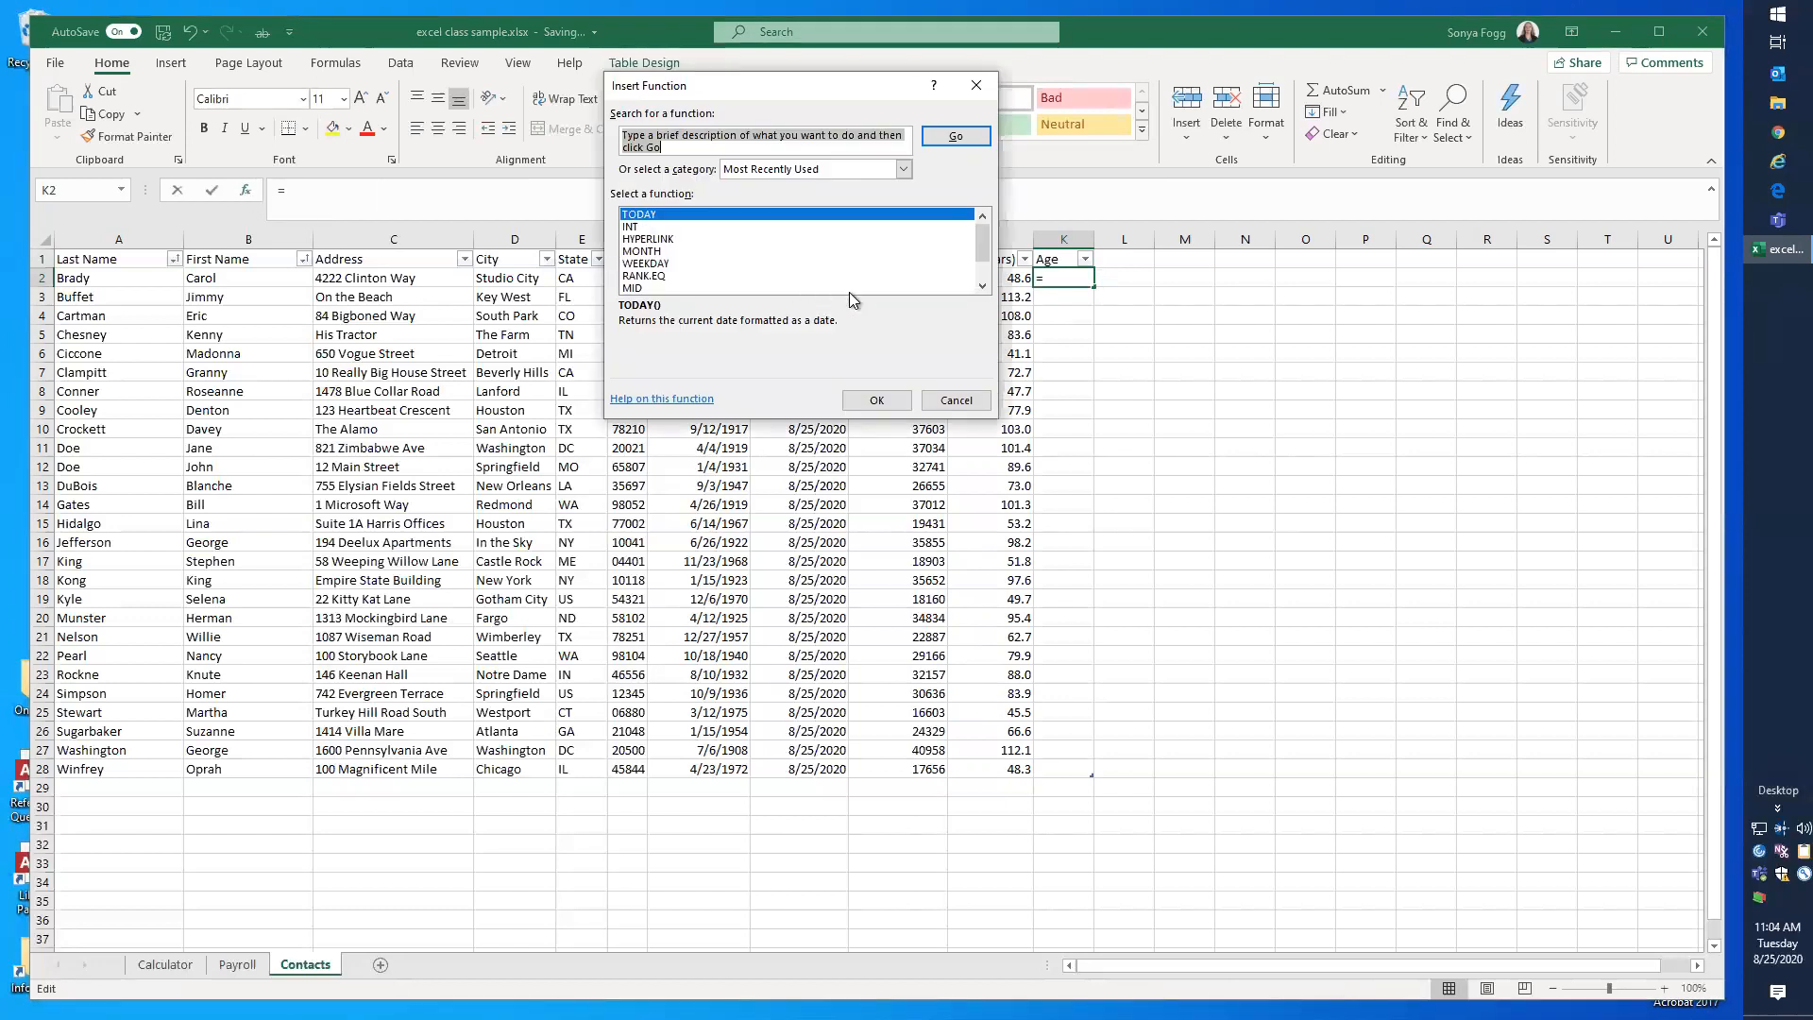
type("roun")
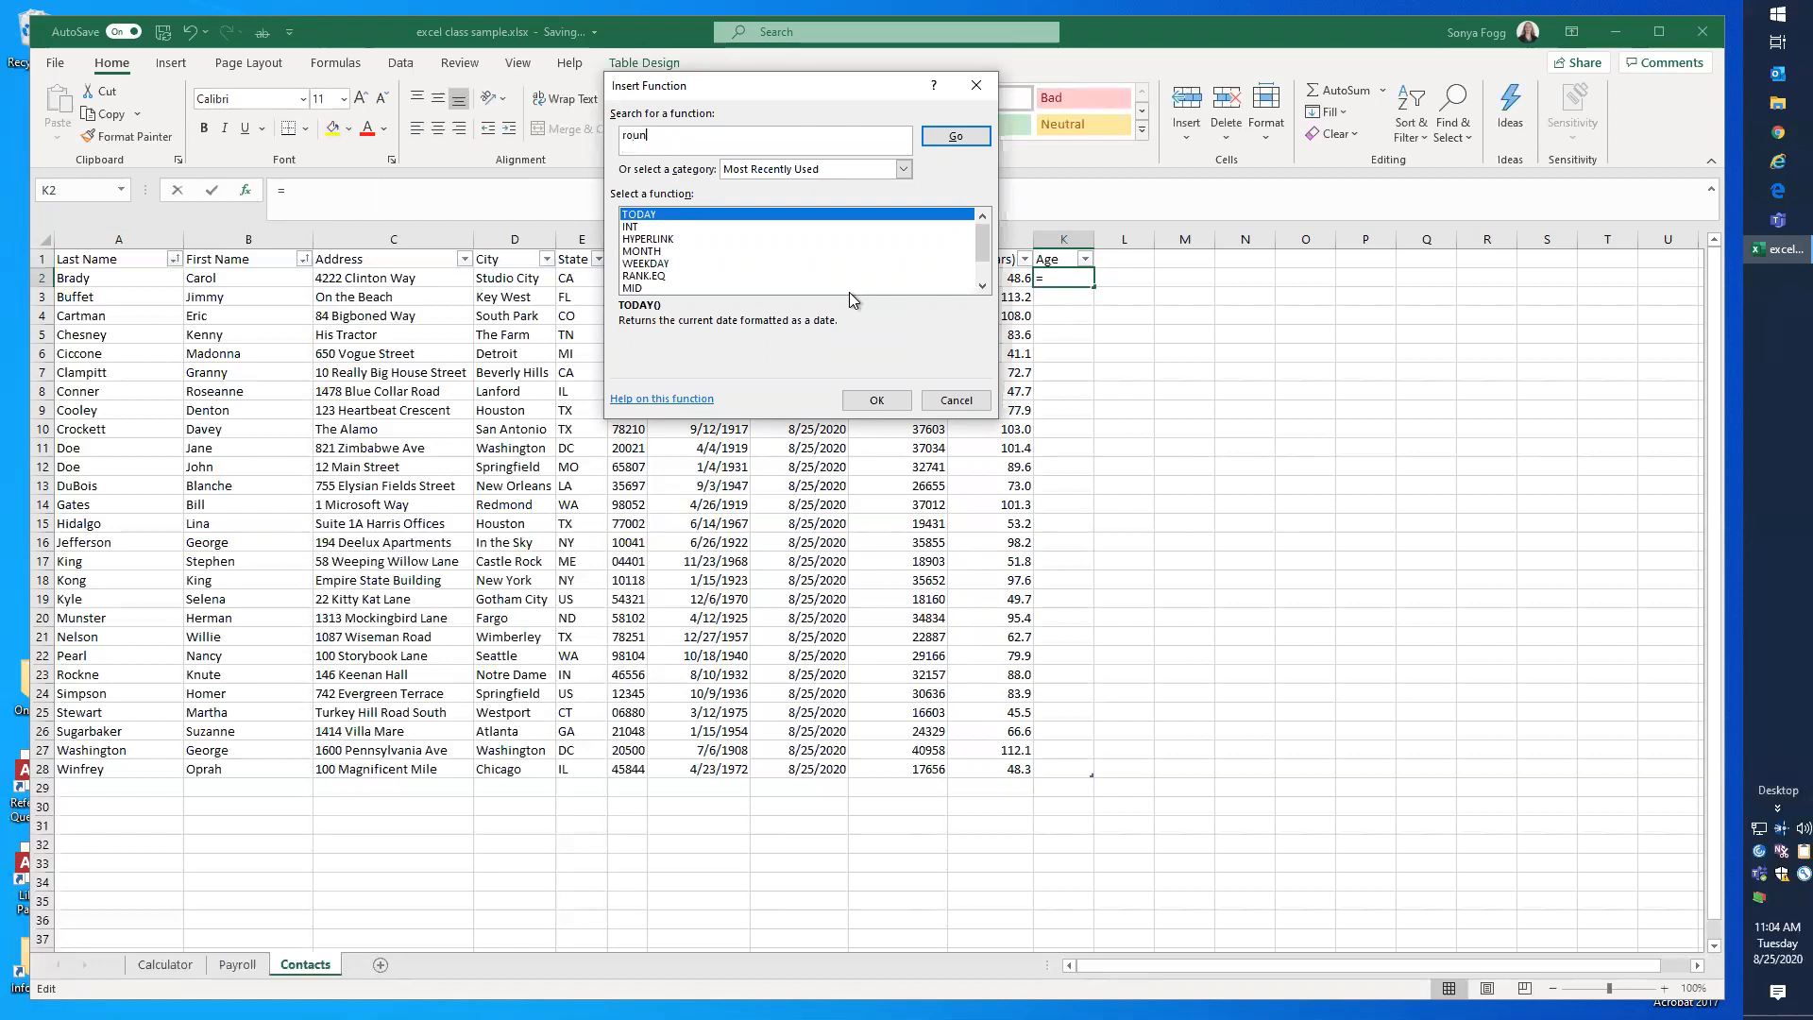
type("d down")
key("Return")
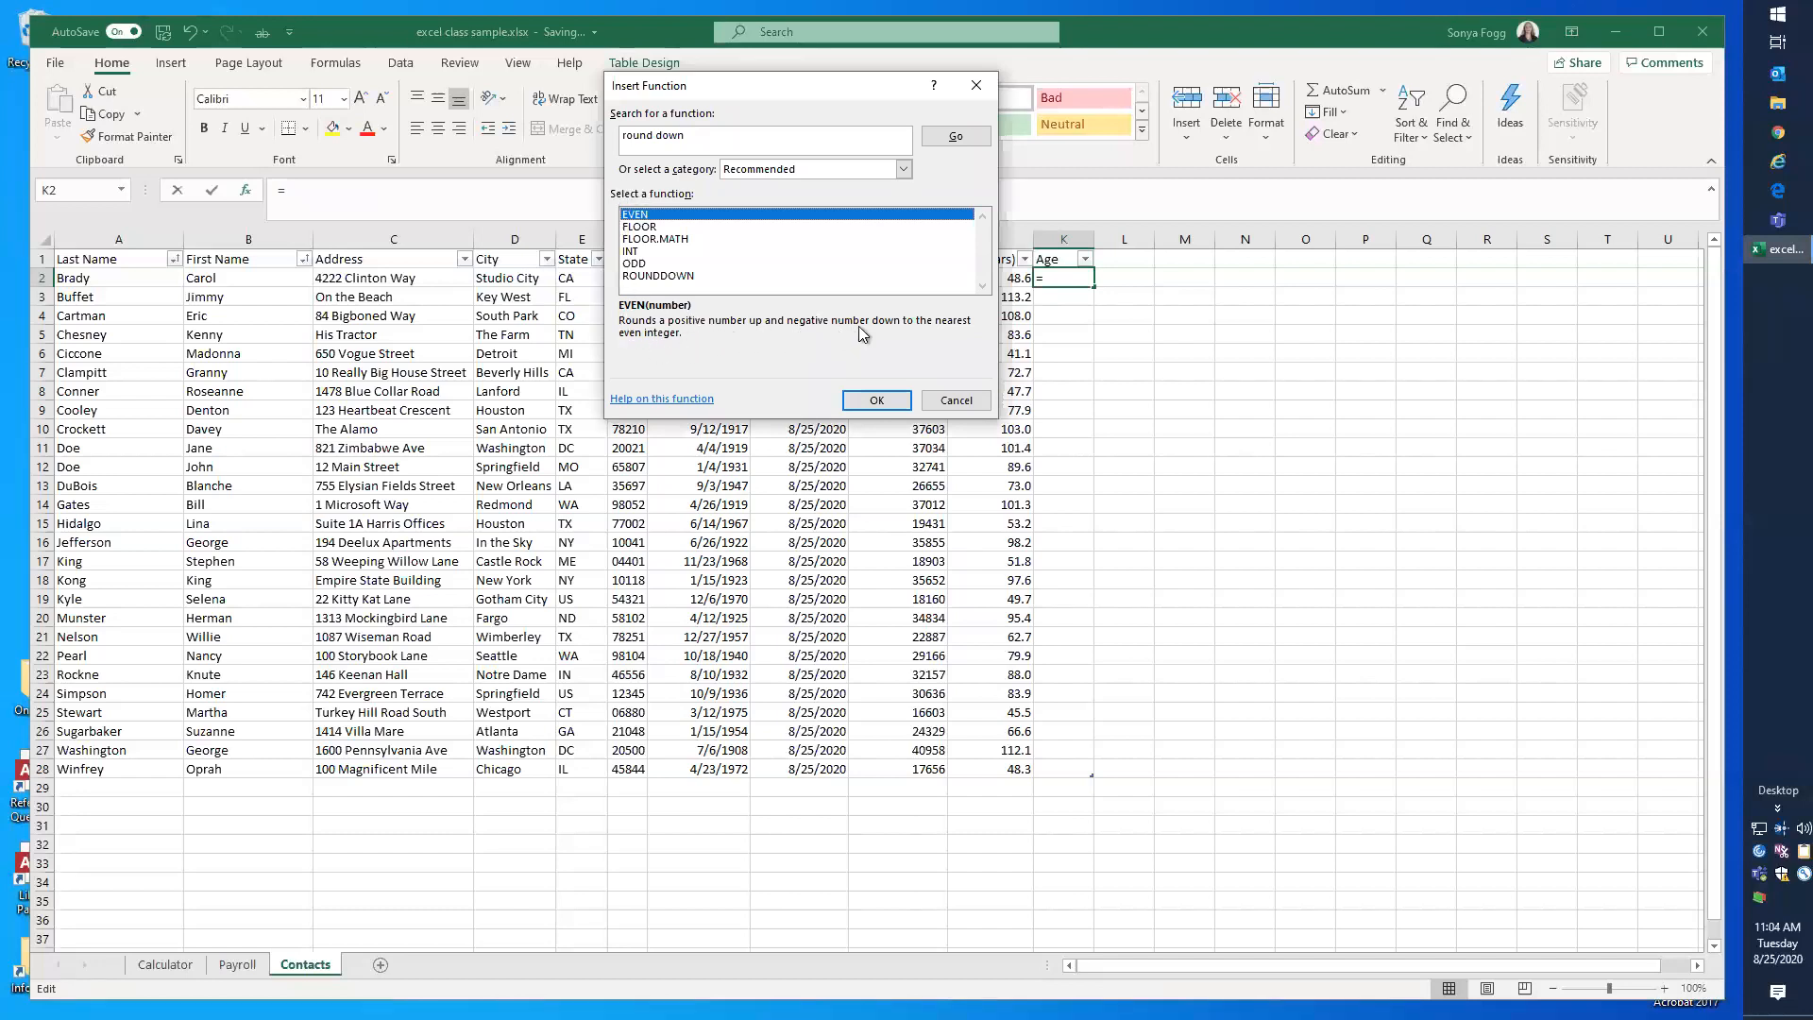
left_click(641, 227)
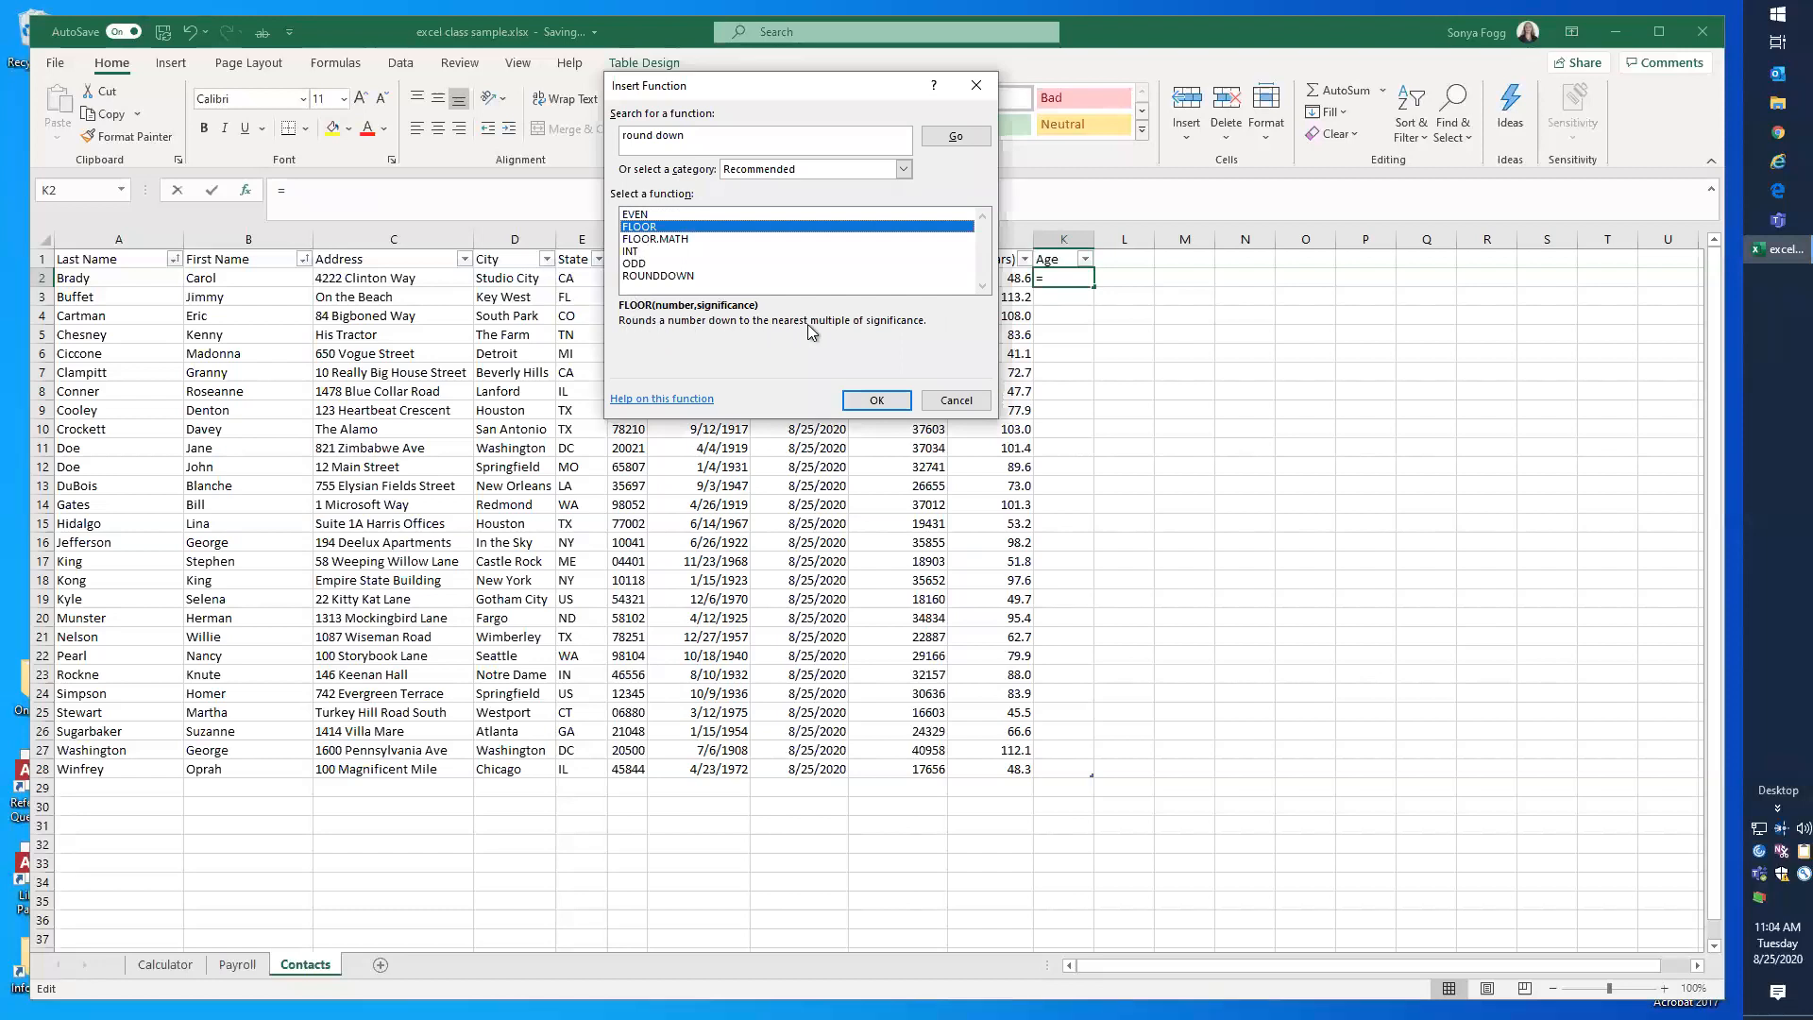
left_click(676, 239)
left_click(647, 251)
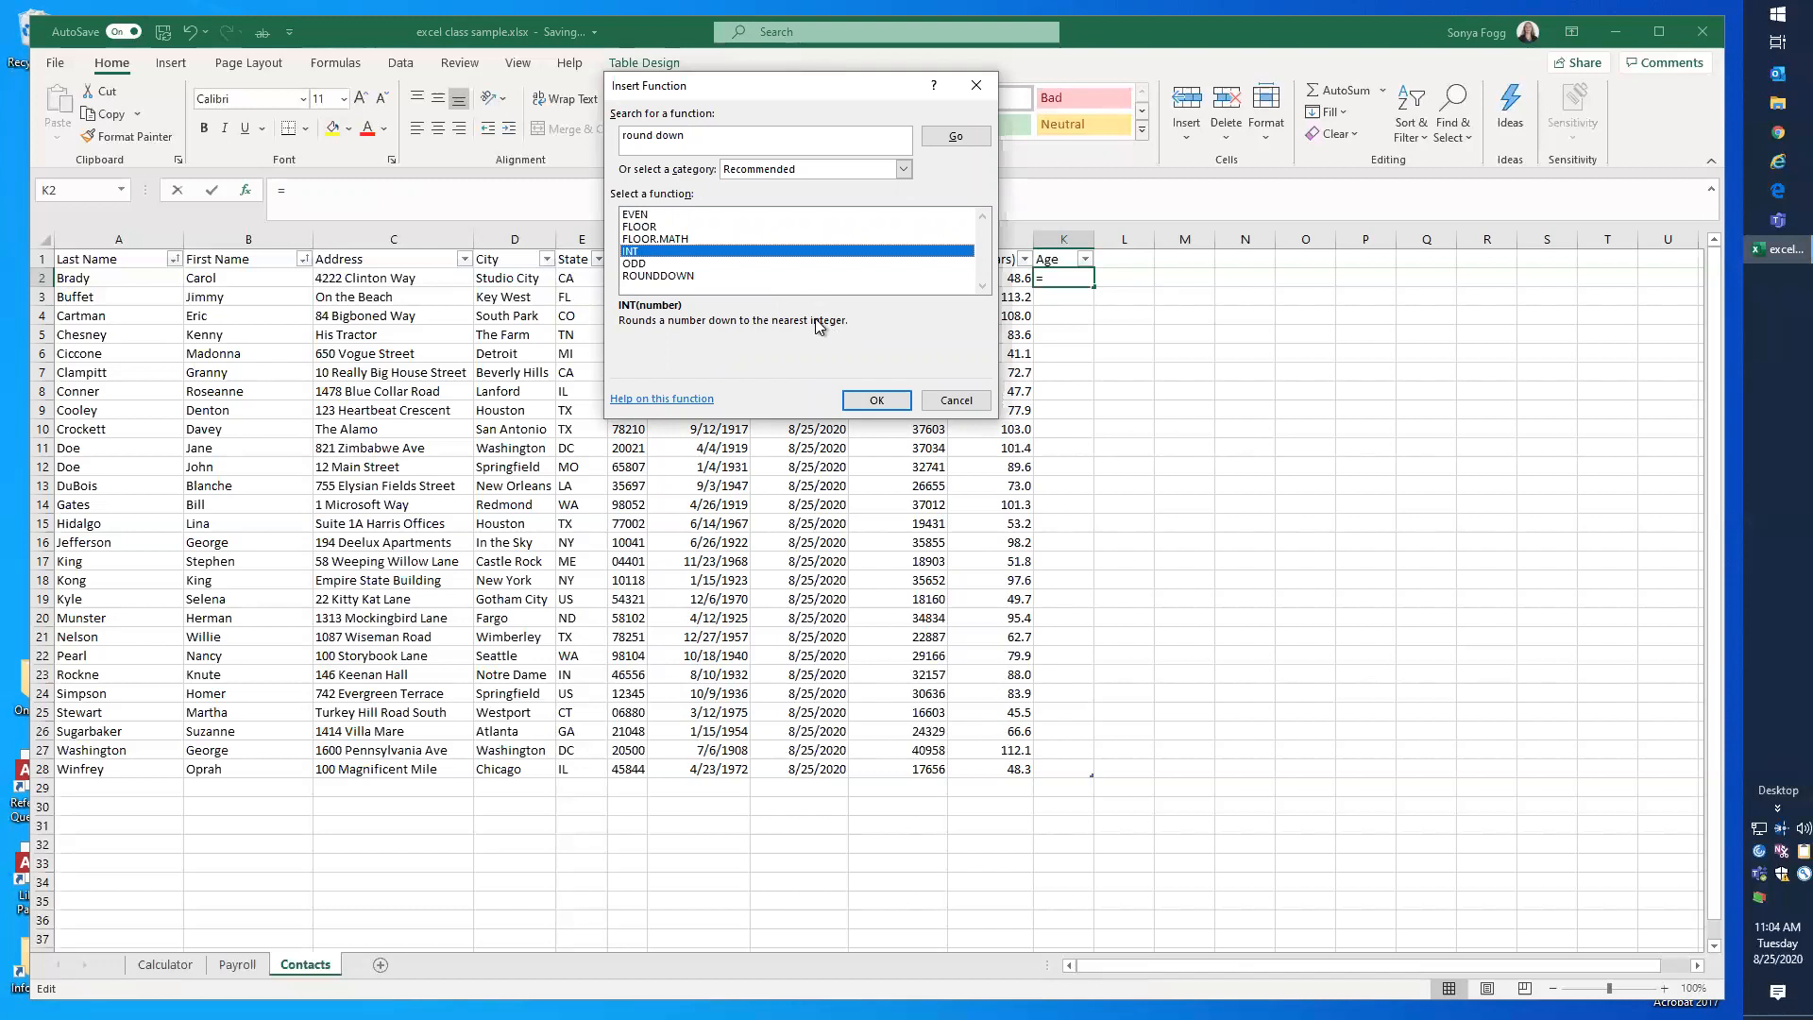
left_click(640, 280)
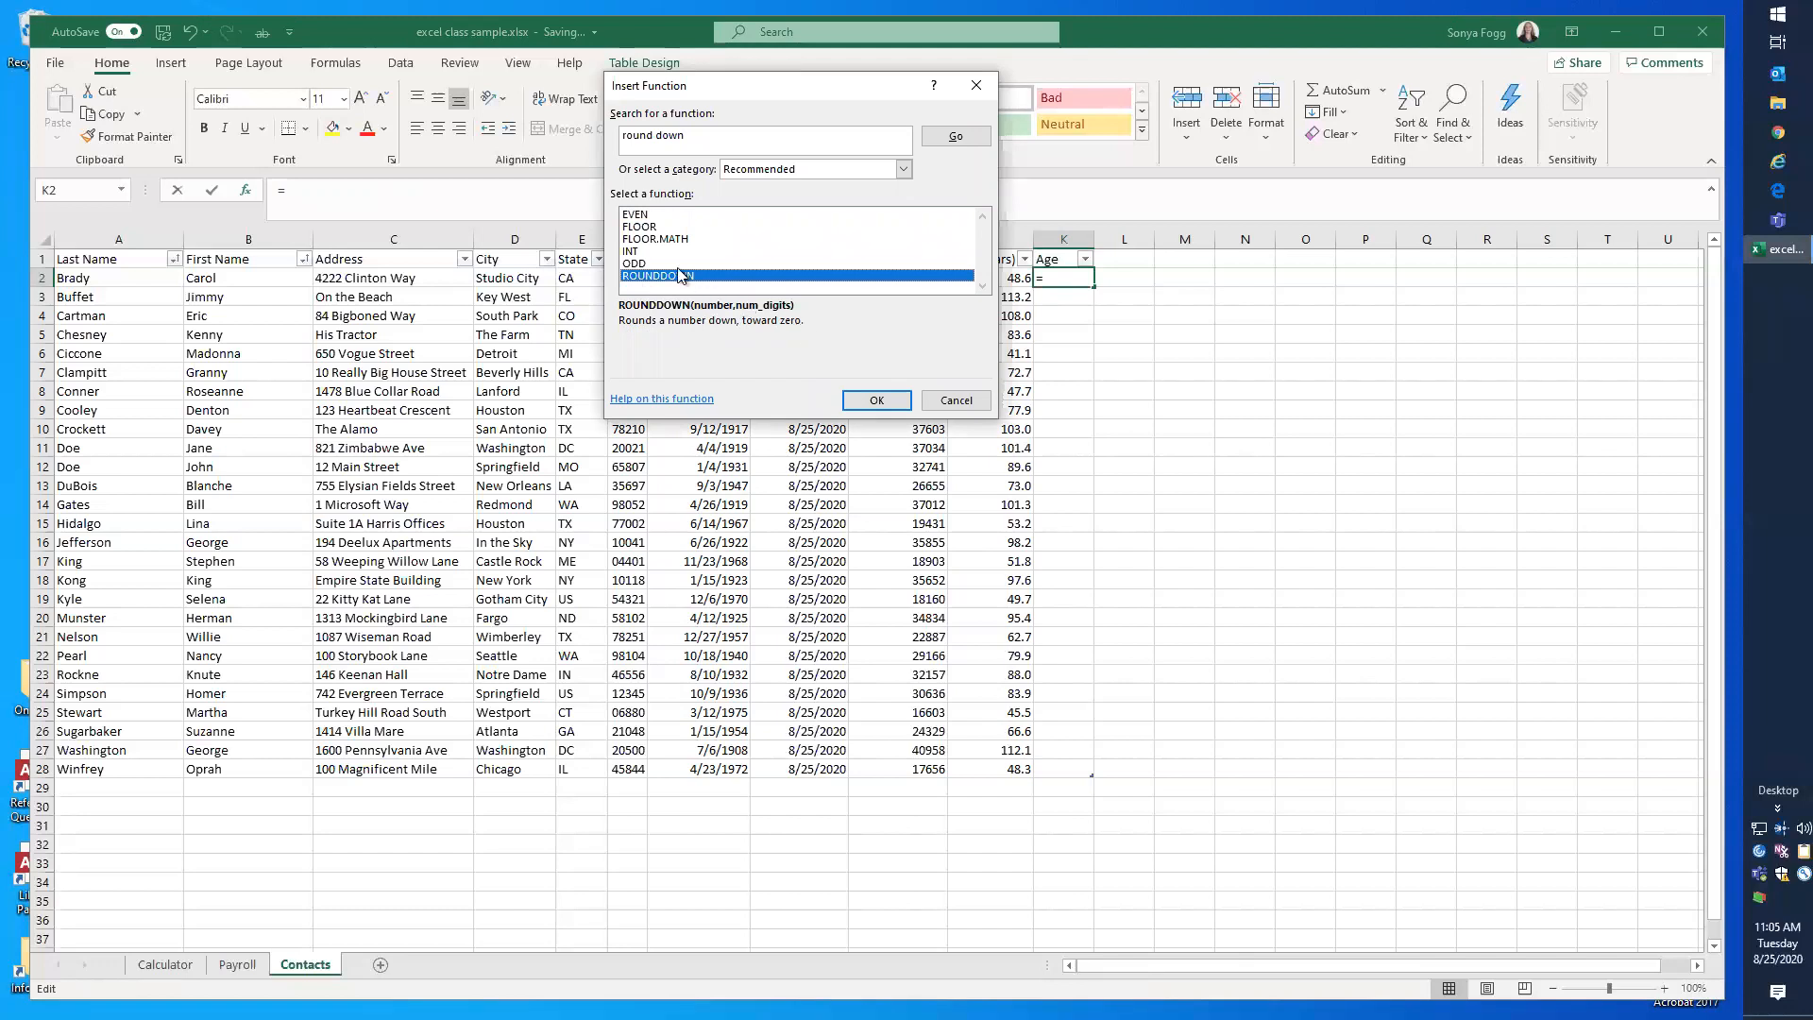
left_click(635, 251)
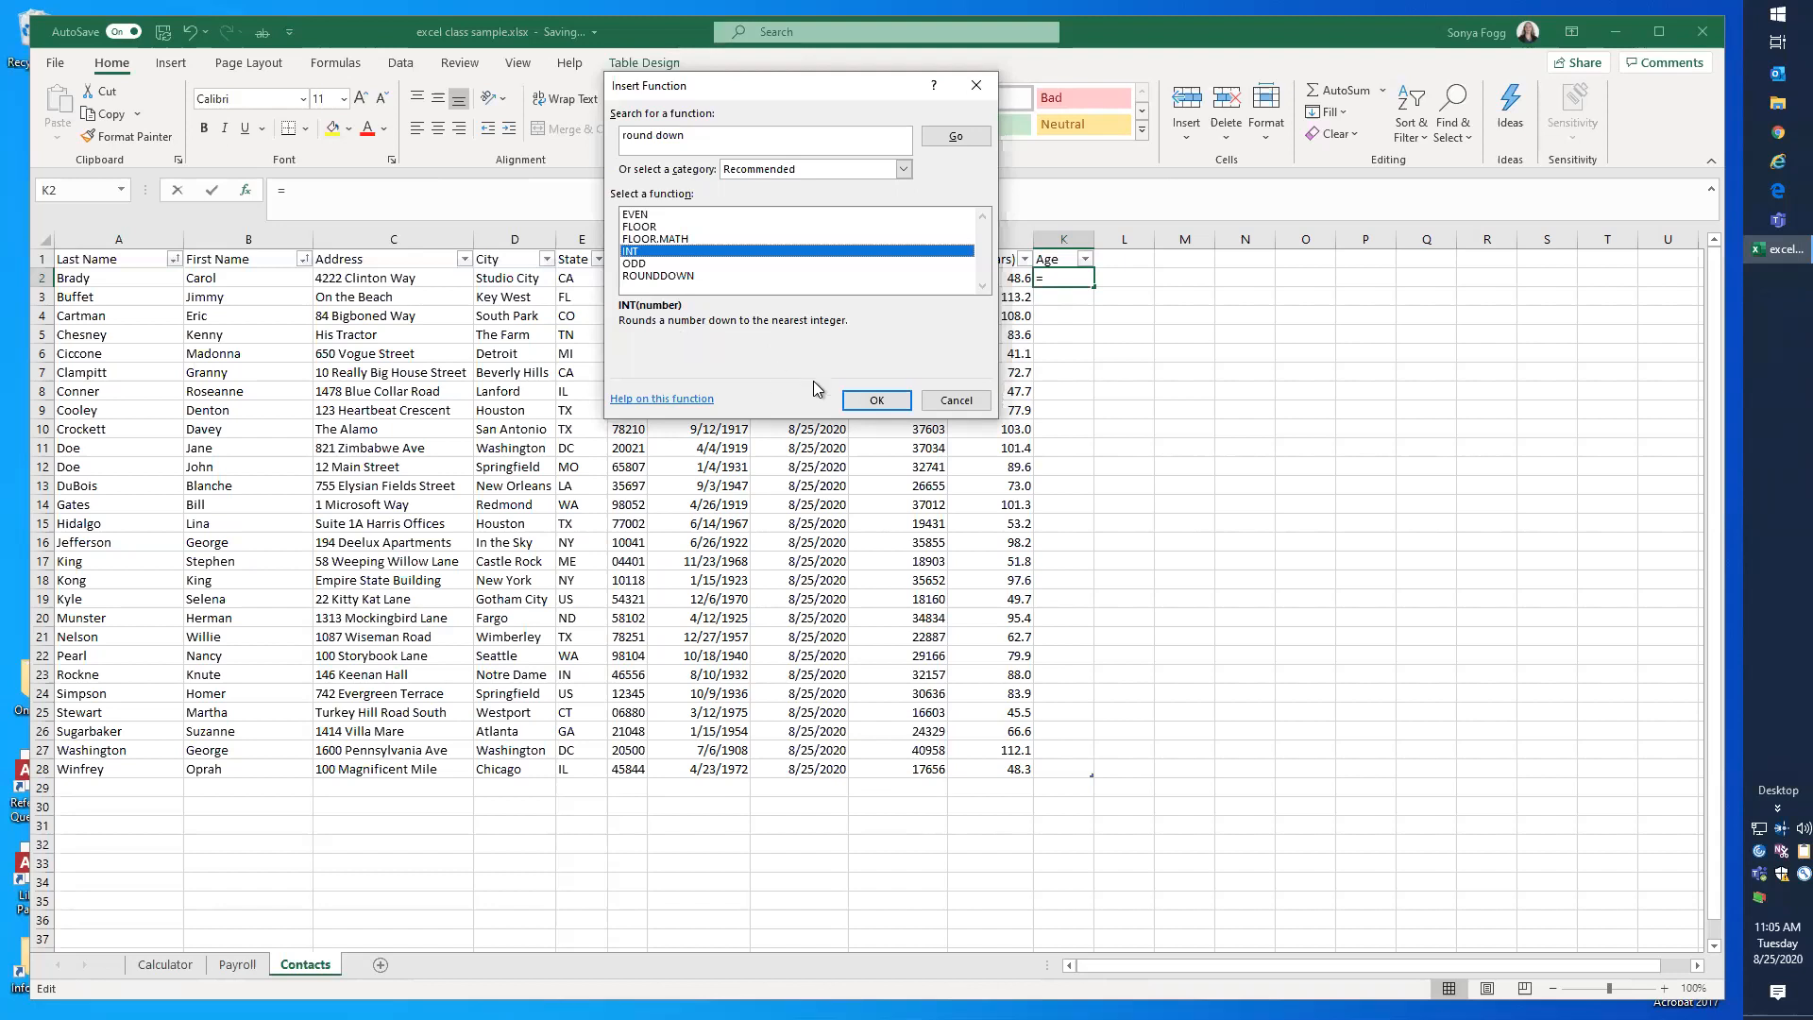
Step: Fill the Age column from K2 with the INT function, using the Age (years) value in J2 as its number
left_click(876, 404)
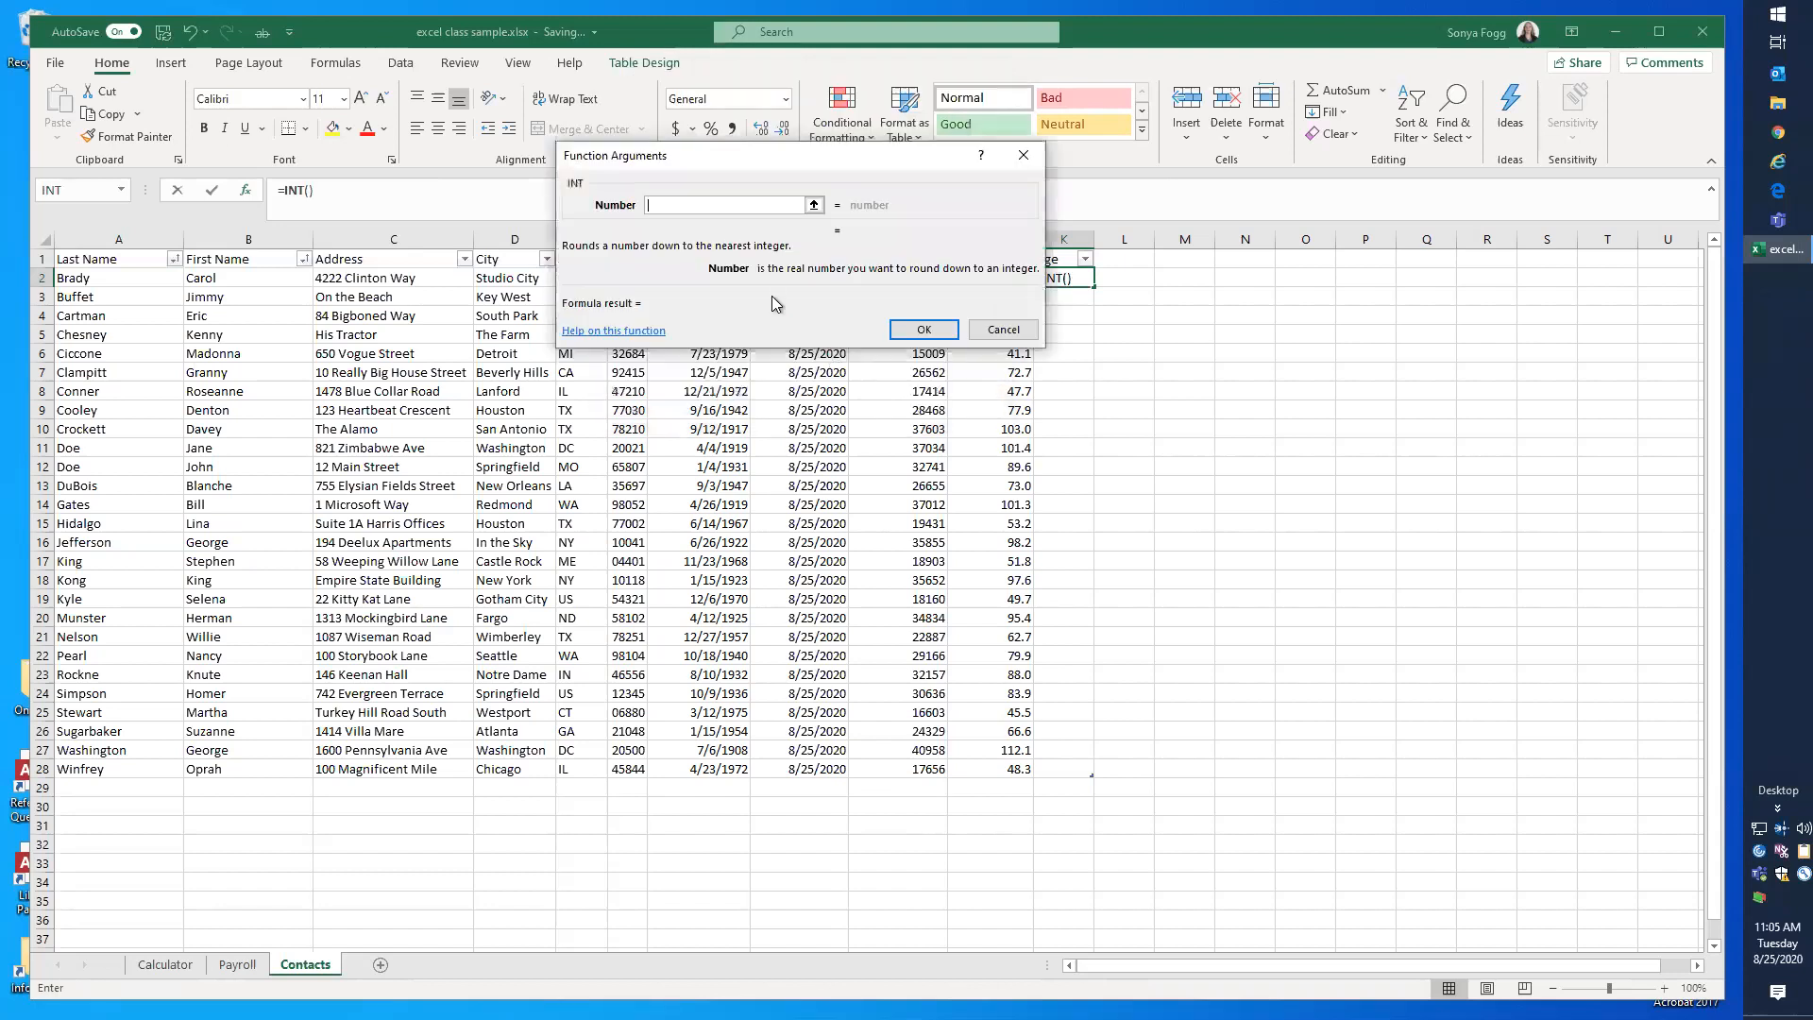
left_click_drag(688, 152, 1140, 332)
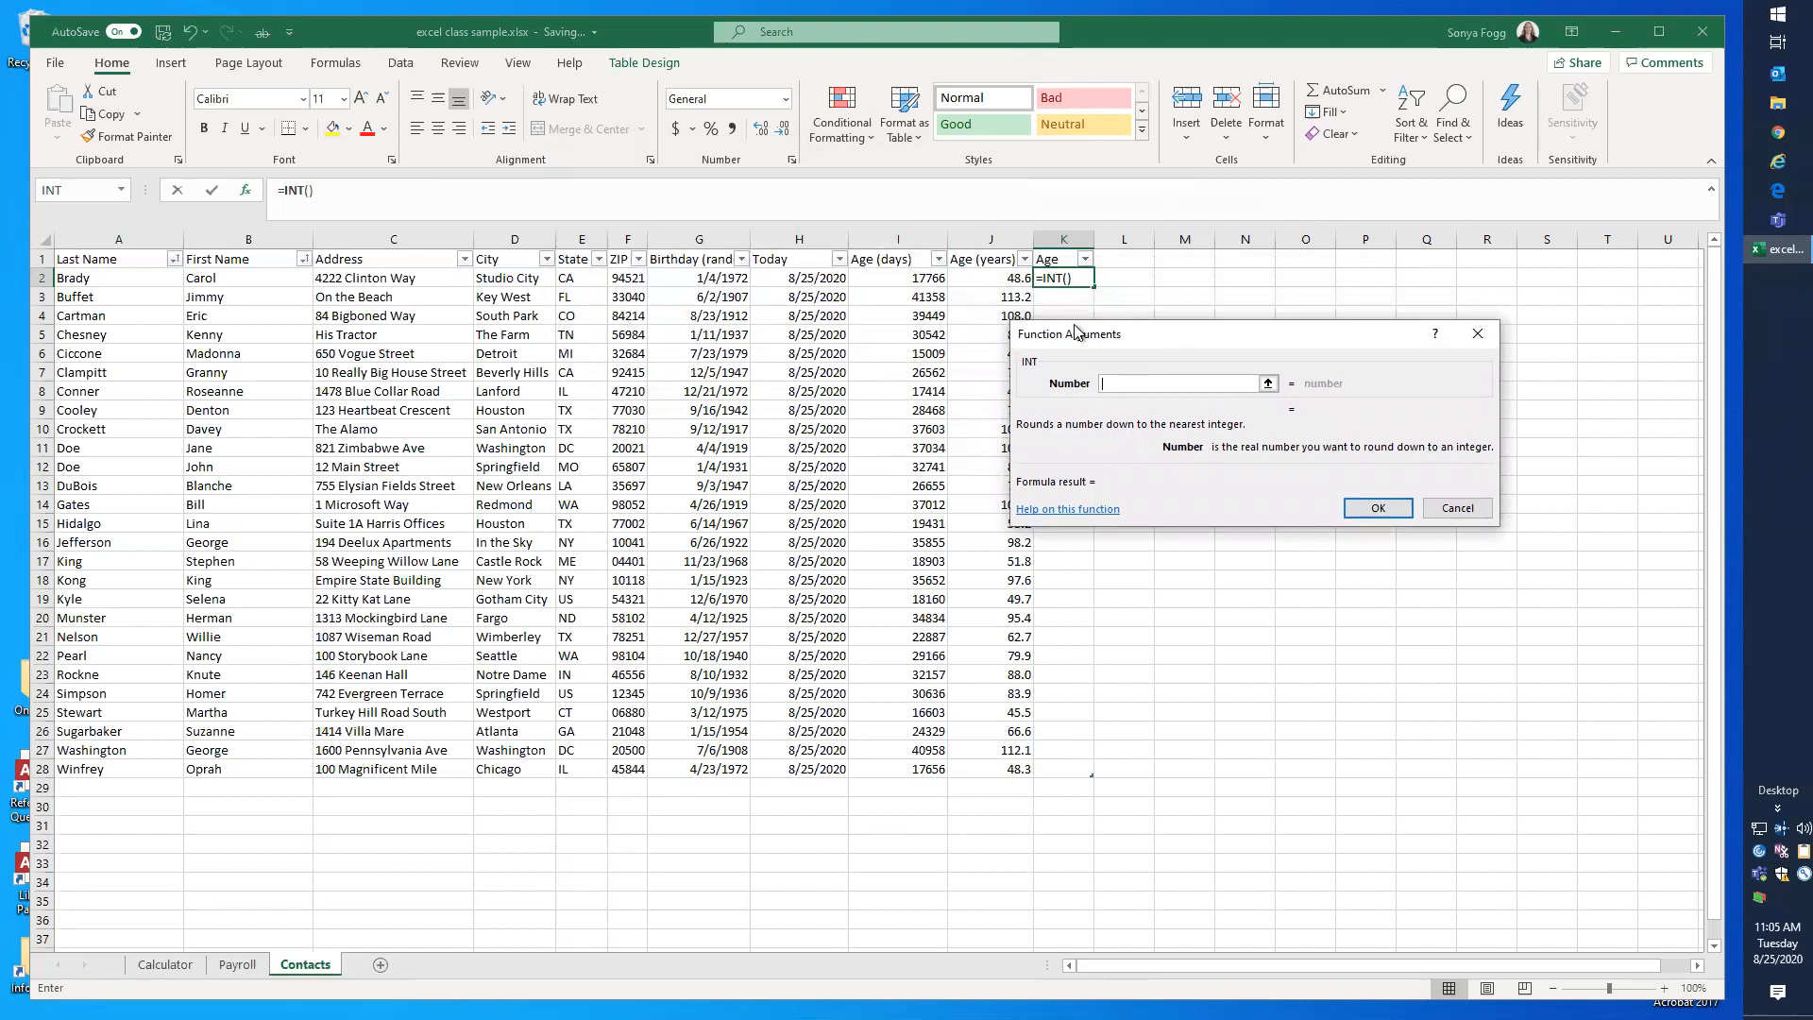
left_click(977, 276)
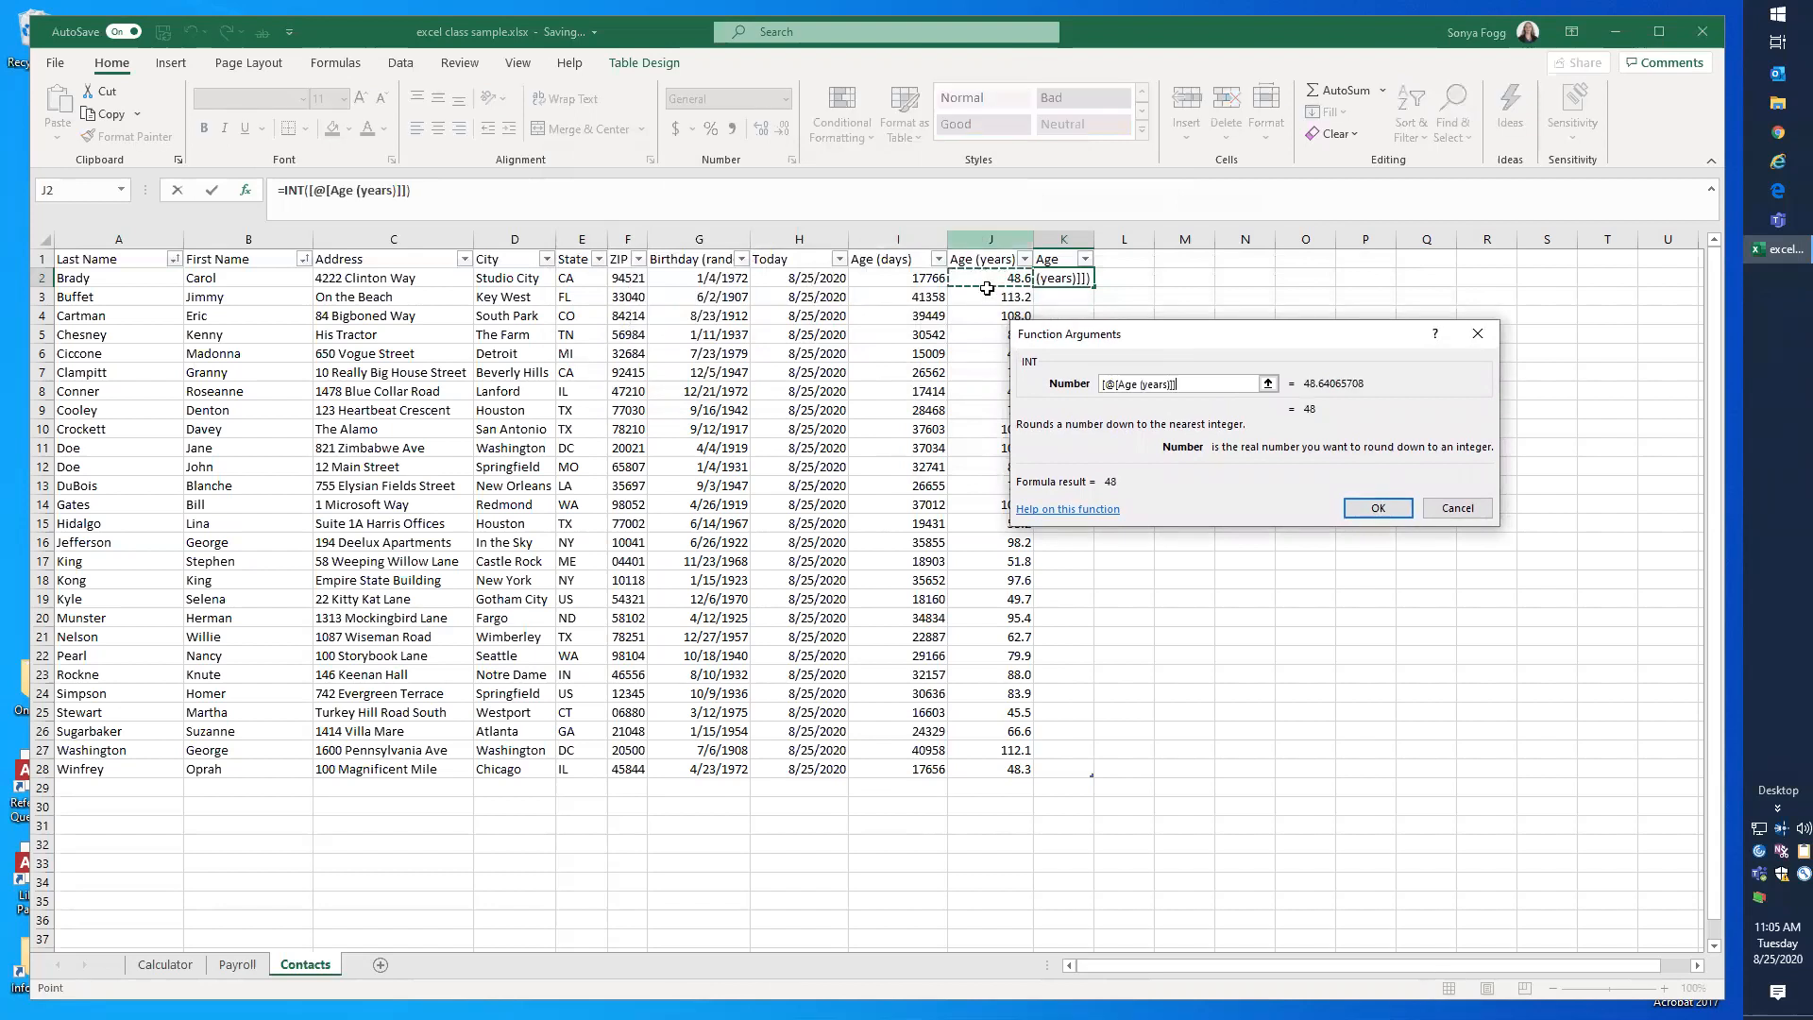
left_click(1374, 509)
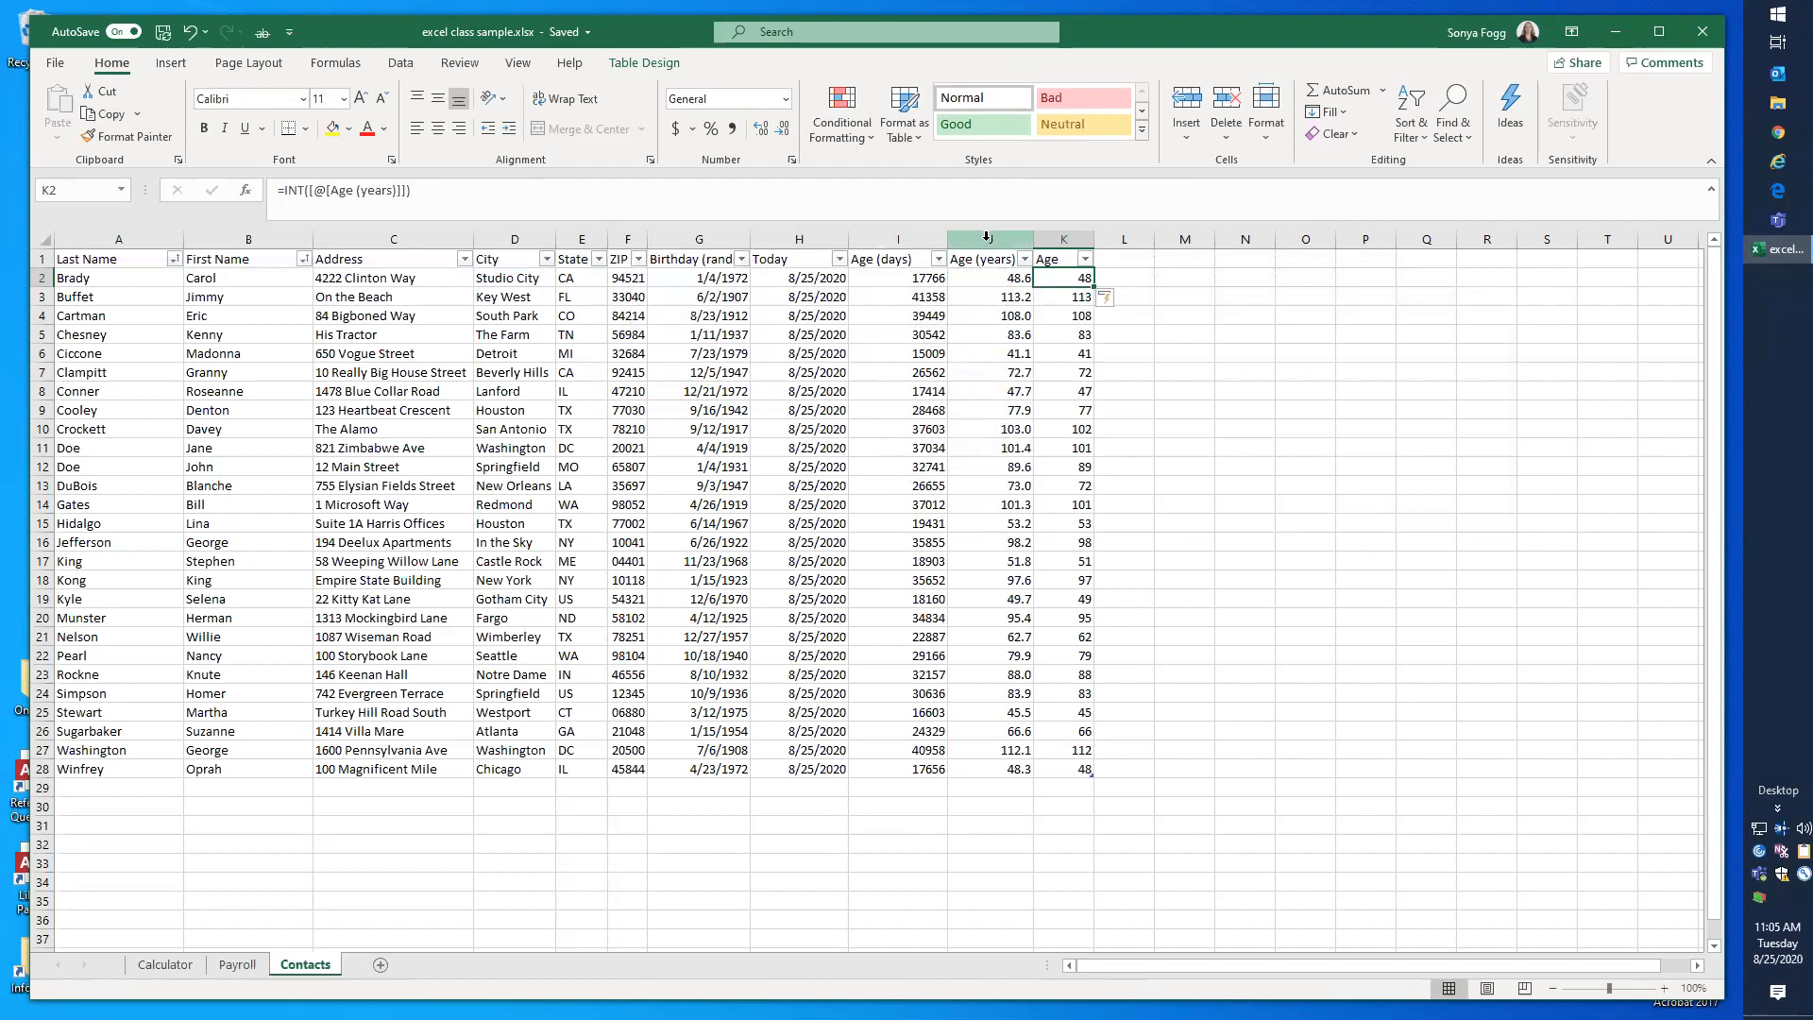
Step: Hide the Today, Age (days) and Age (years) columns, H to J, and select the formula in K2
left_click_drag(987, 236, 802, 234)
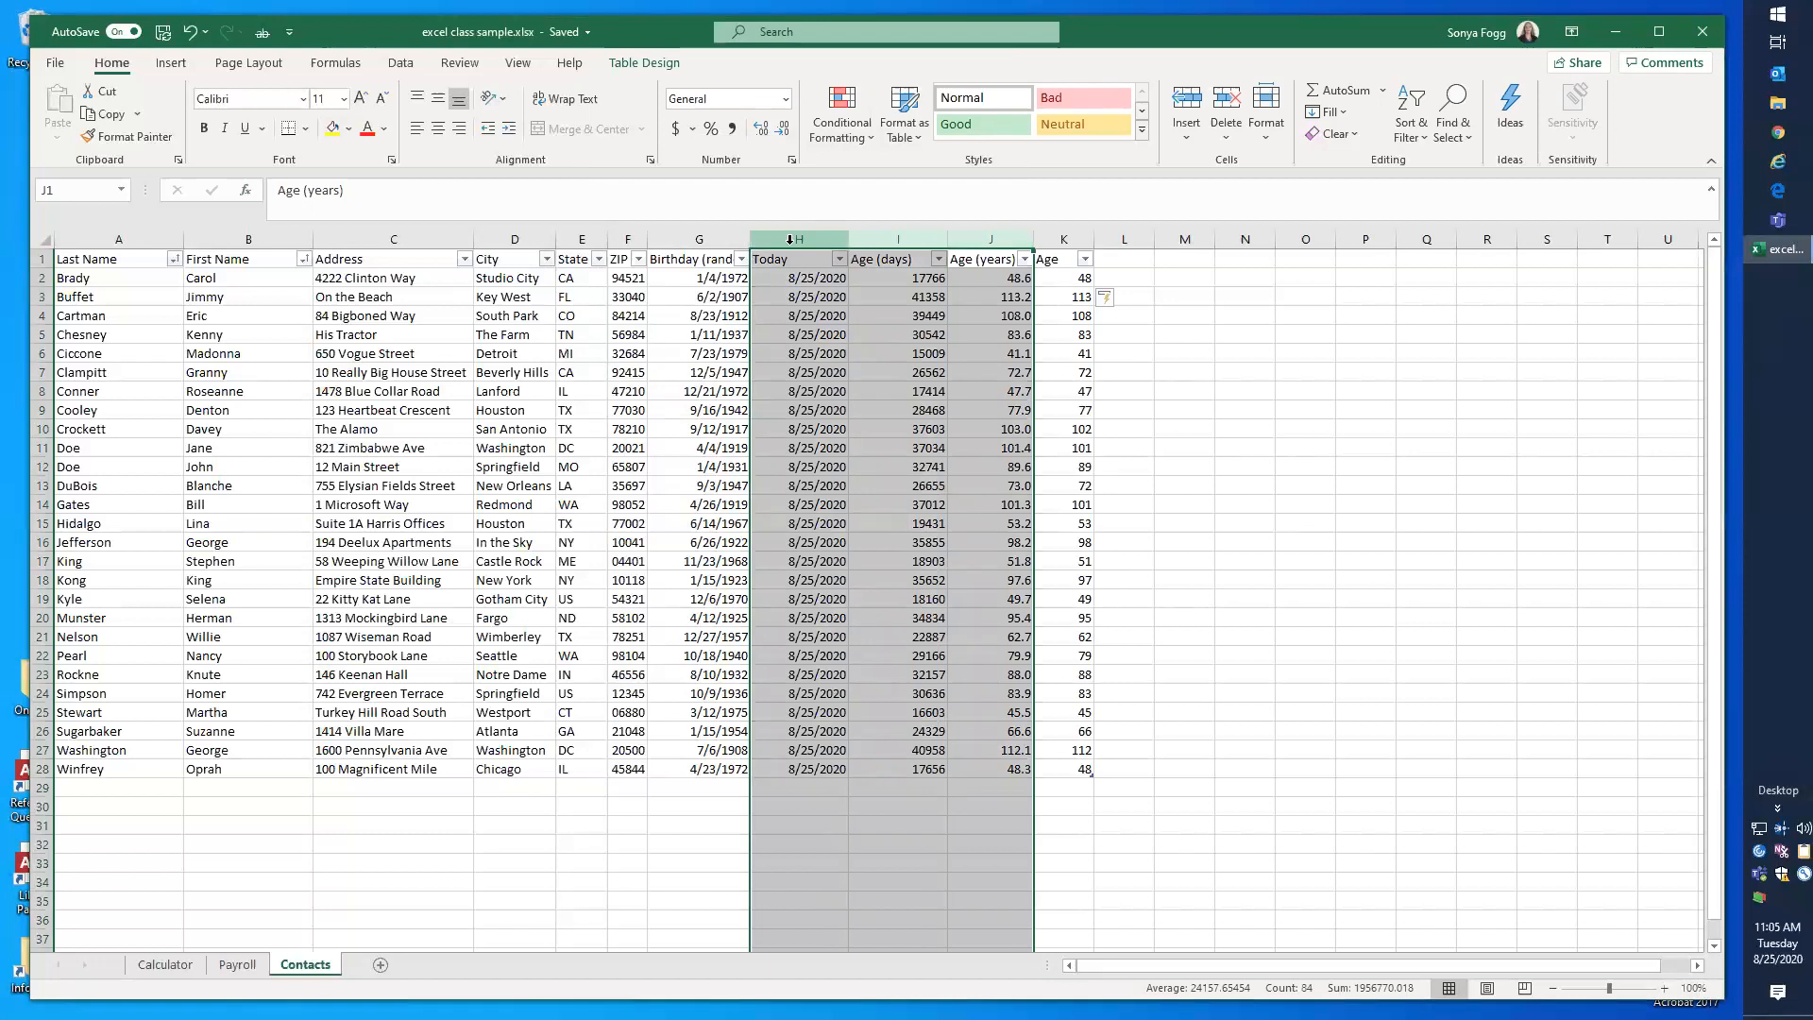
right_click(789, 241)
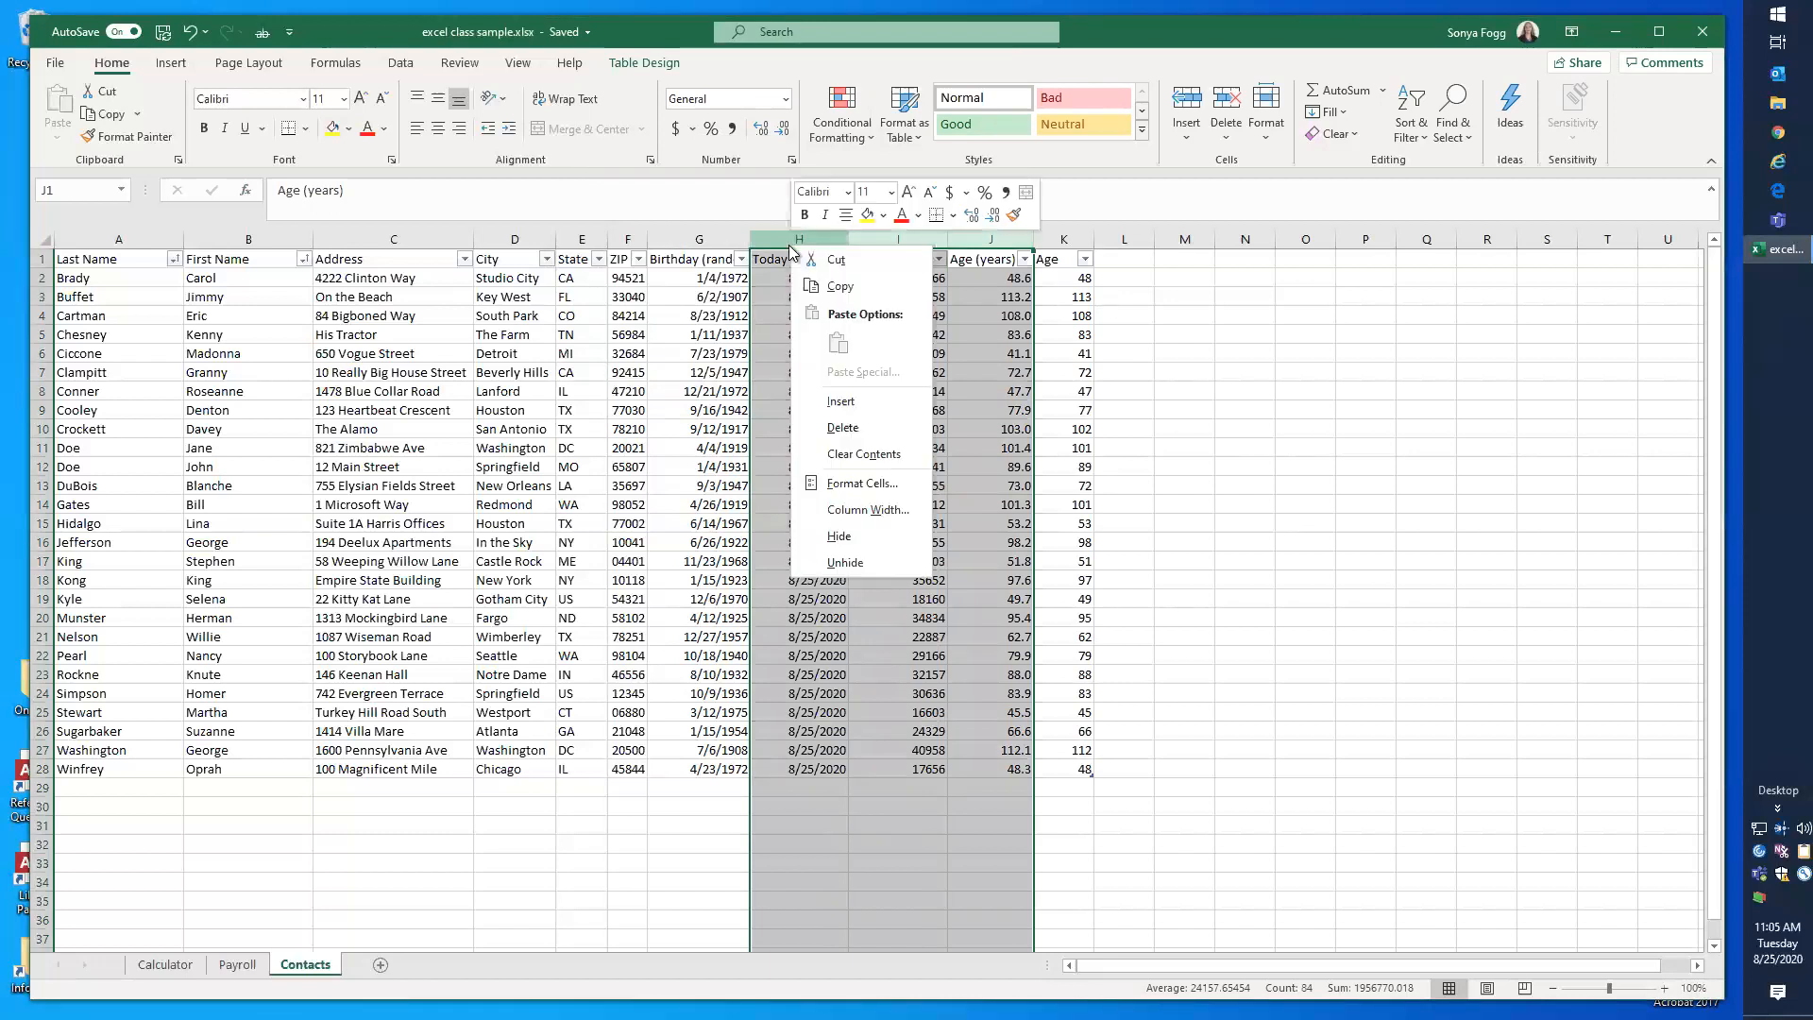
left_click(837, 546)
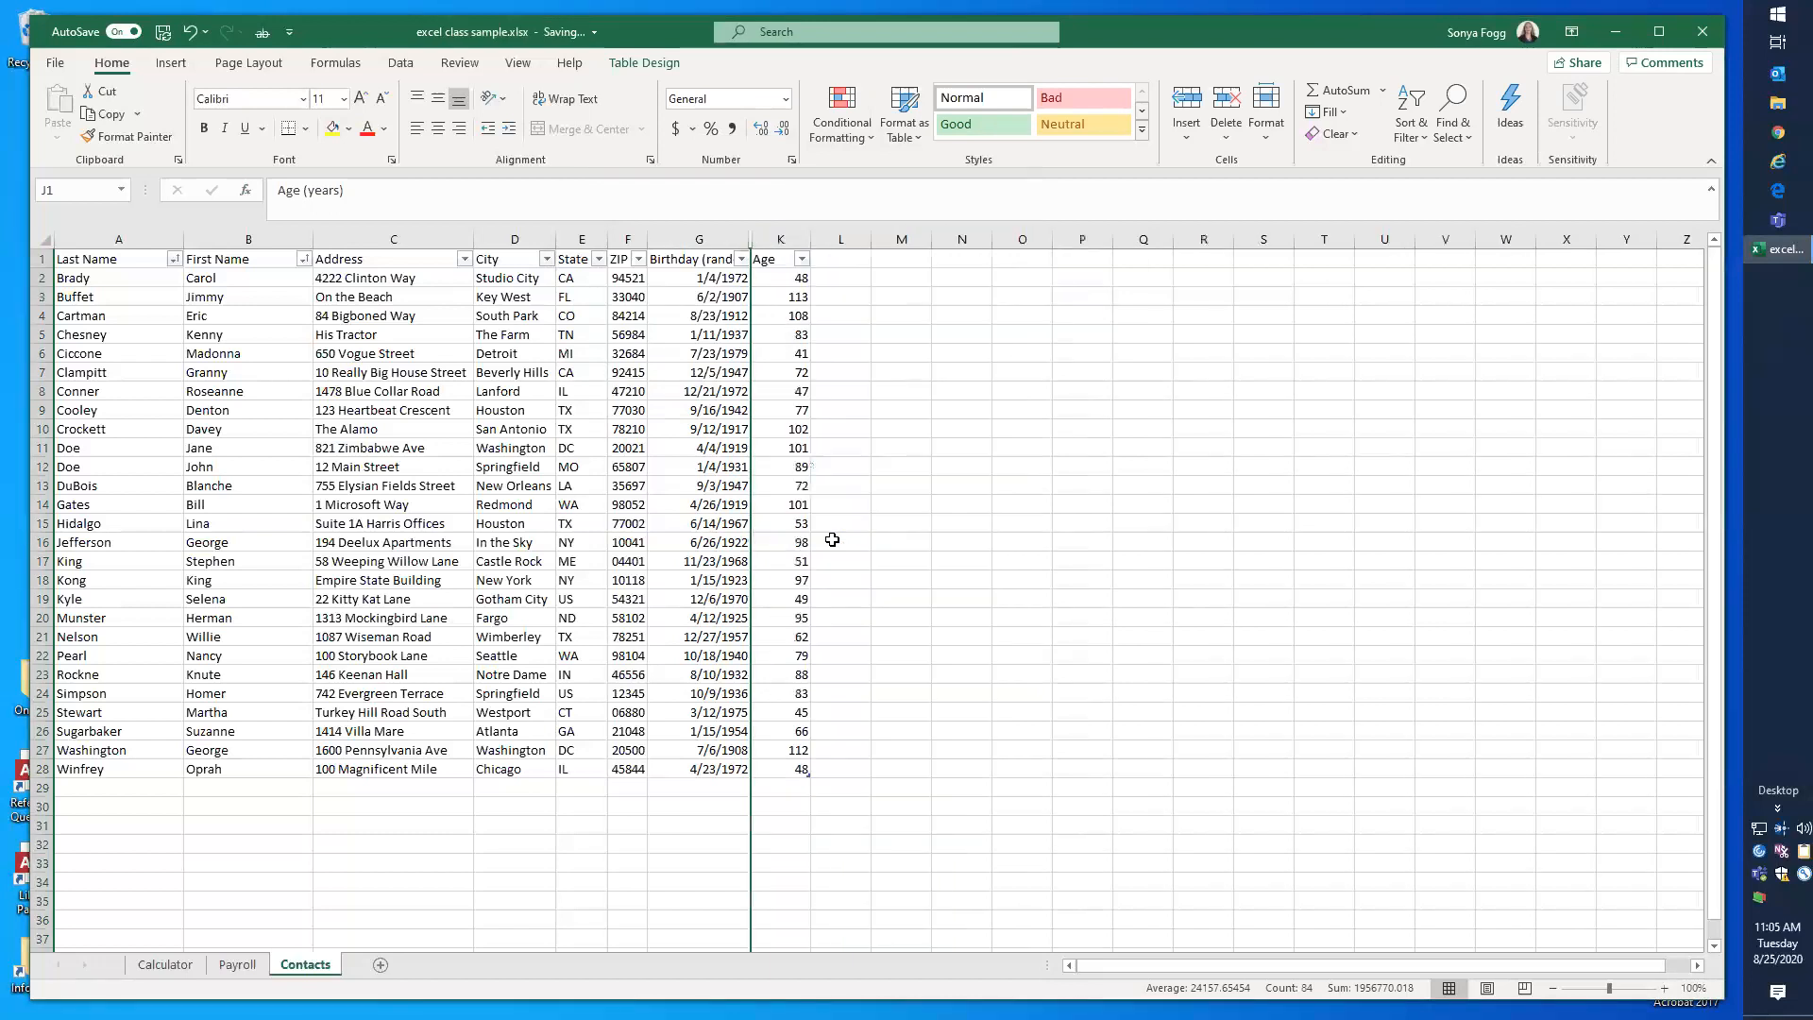
left_click(775, 279)
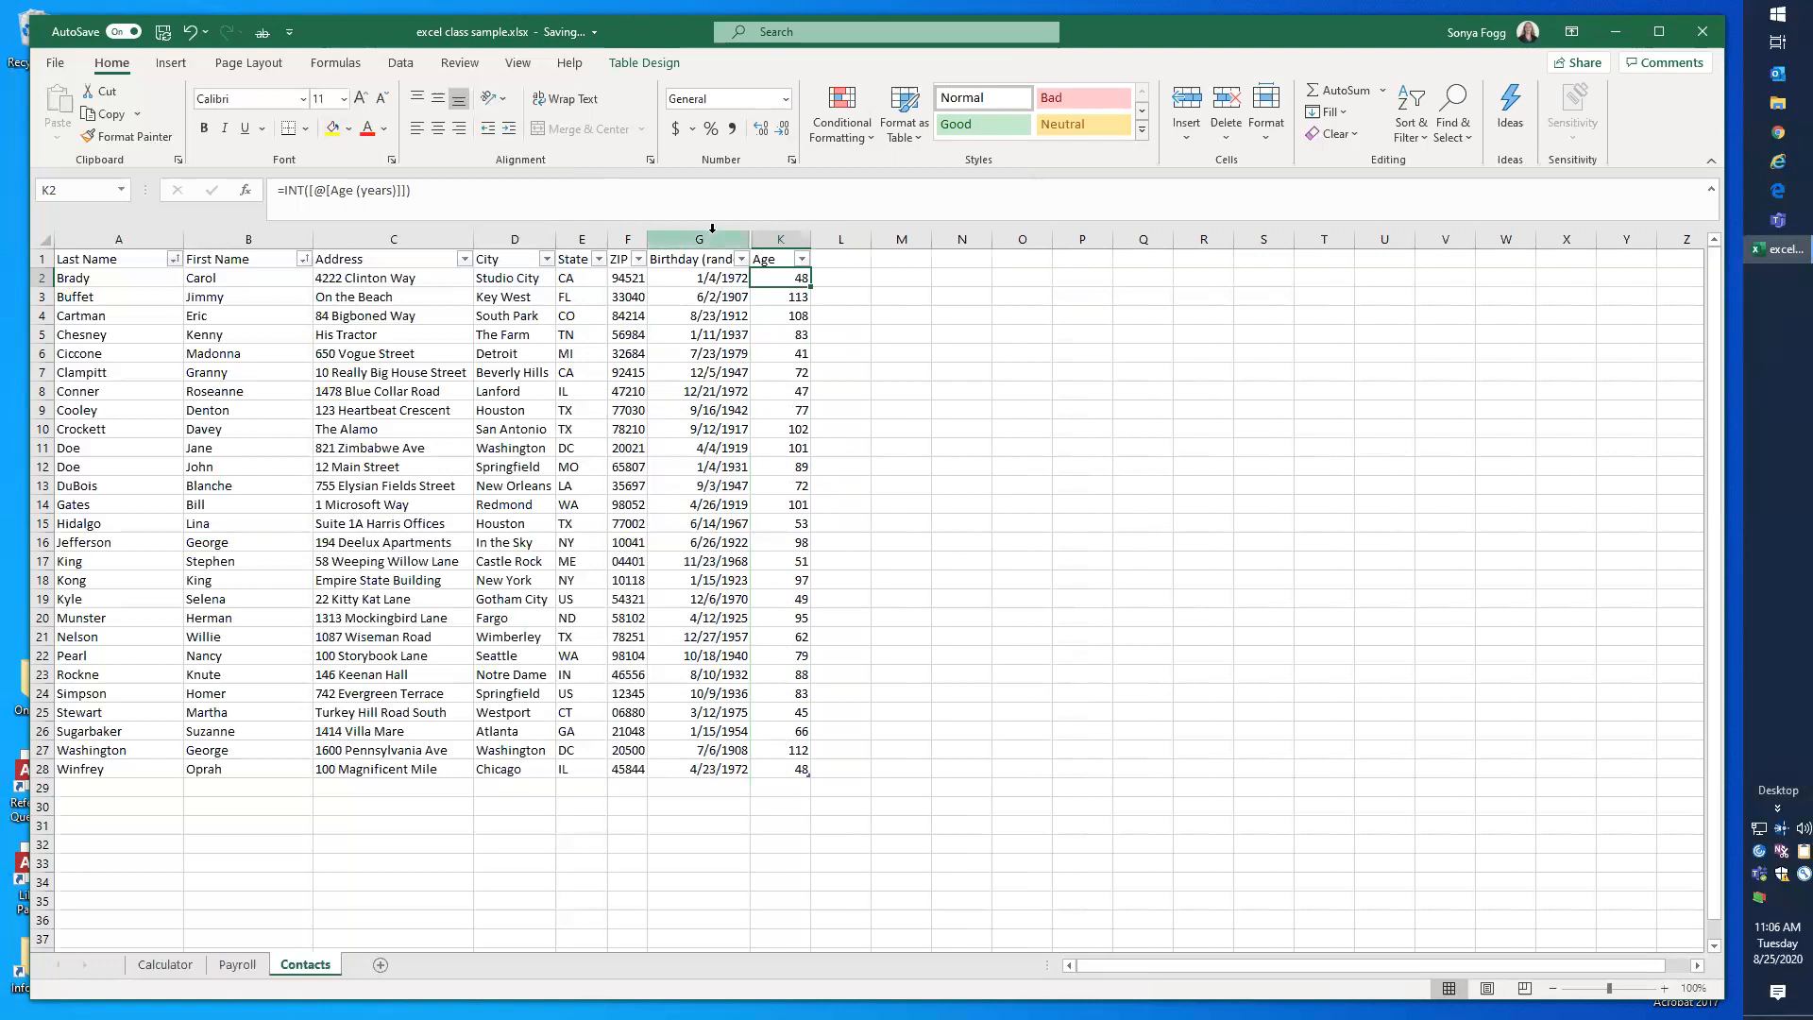
Step: Unhide the hidden columns between G and K
left_click_drag(703, 238, 775, 240)
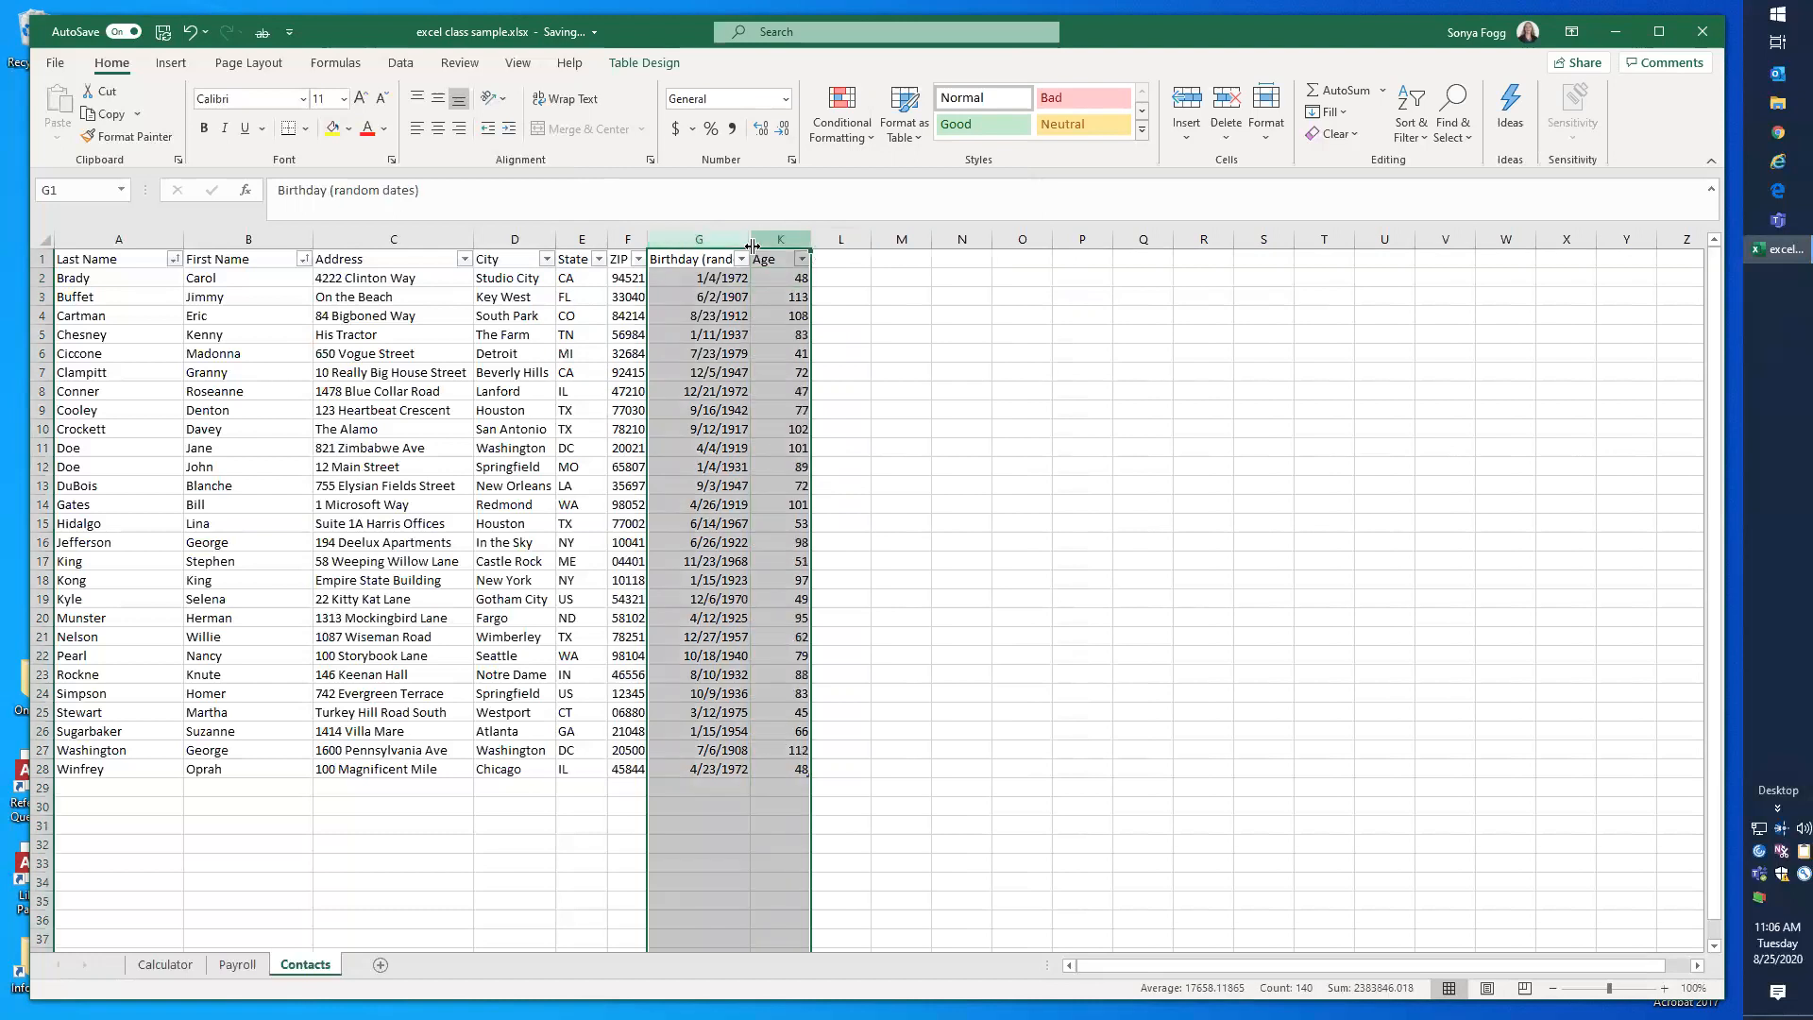
right_click(702, 238)
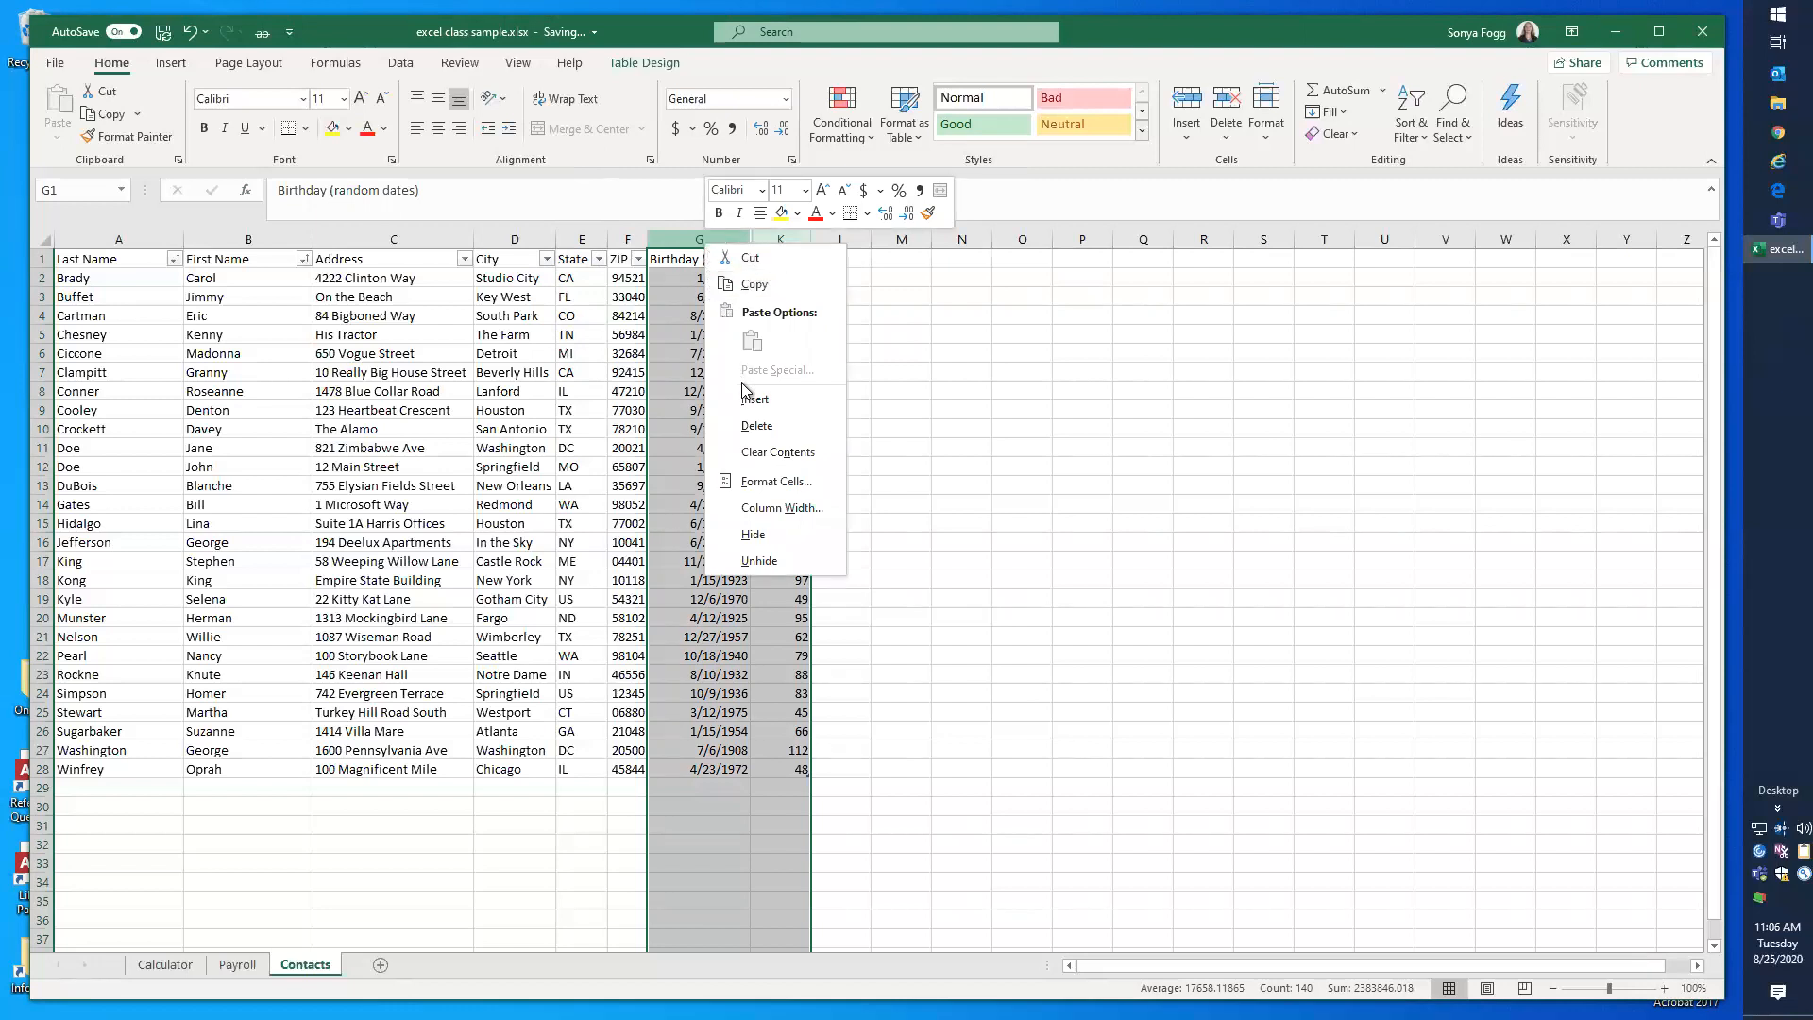
left_click(757, 564)
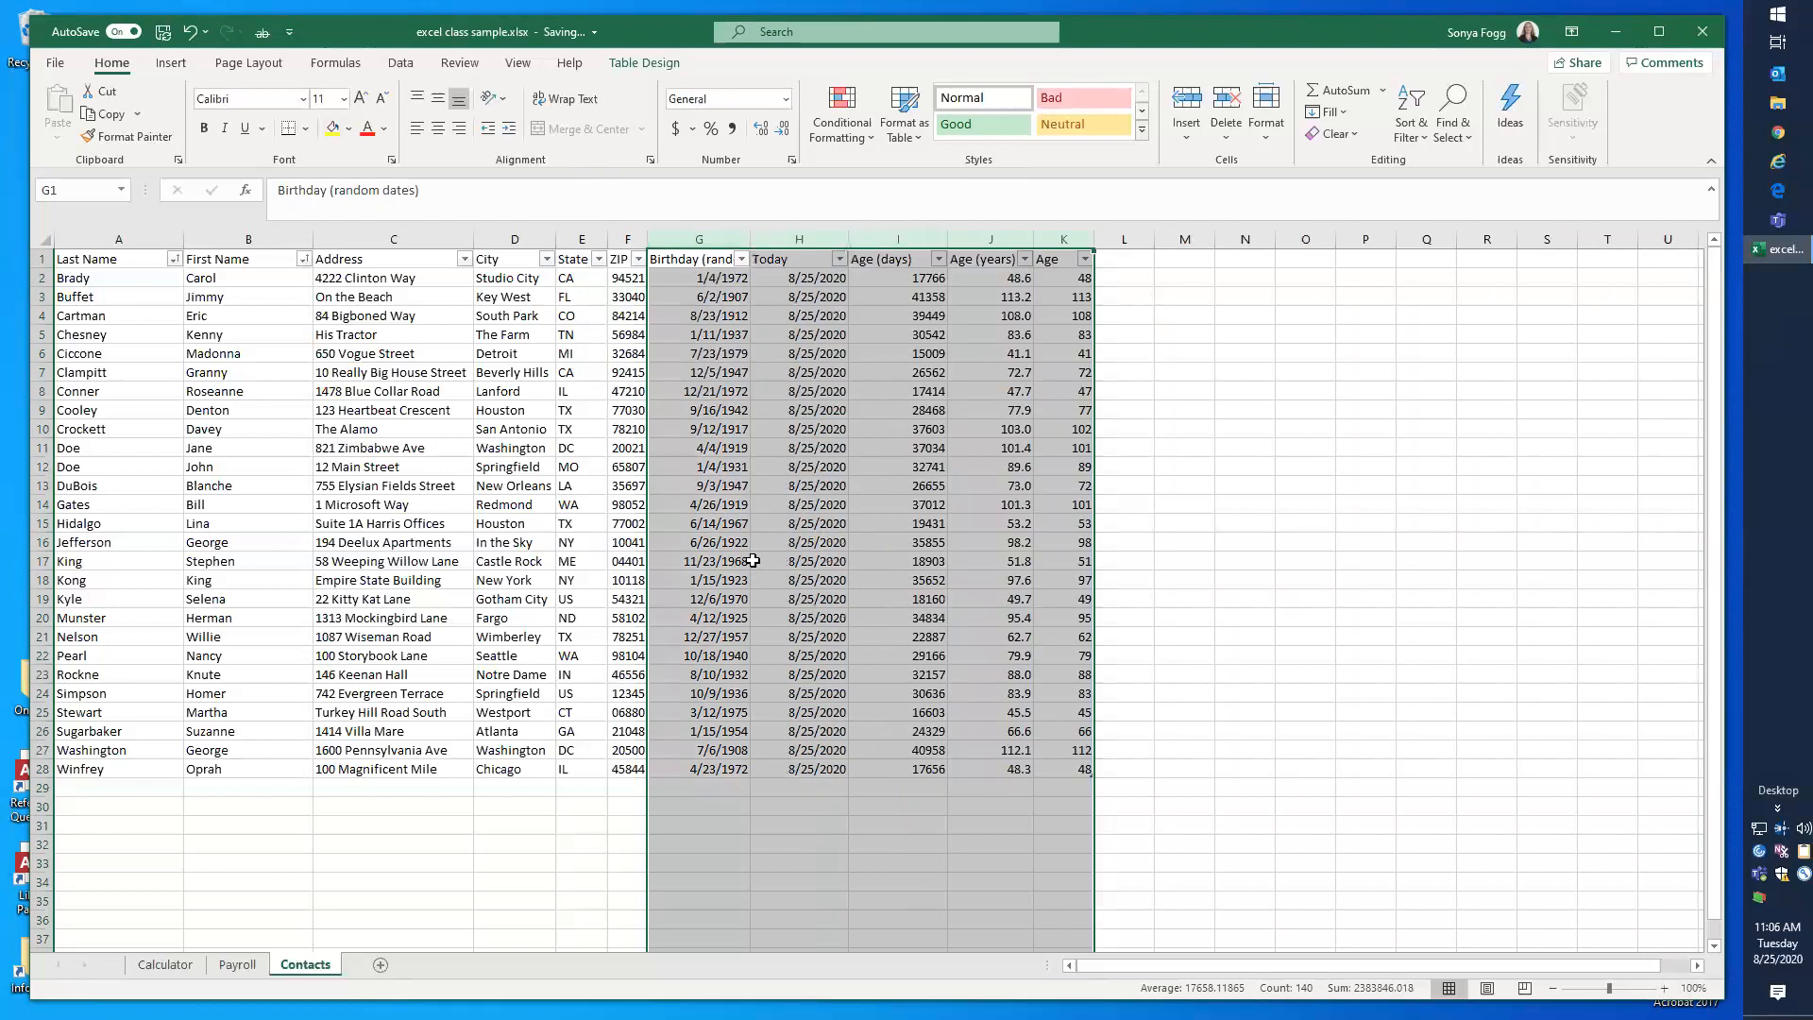
left_click(862, 492)
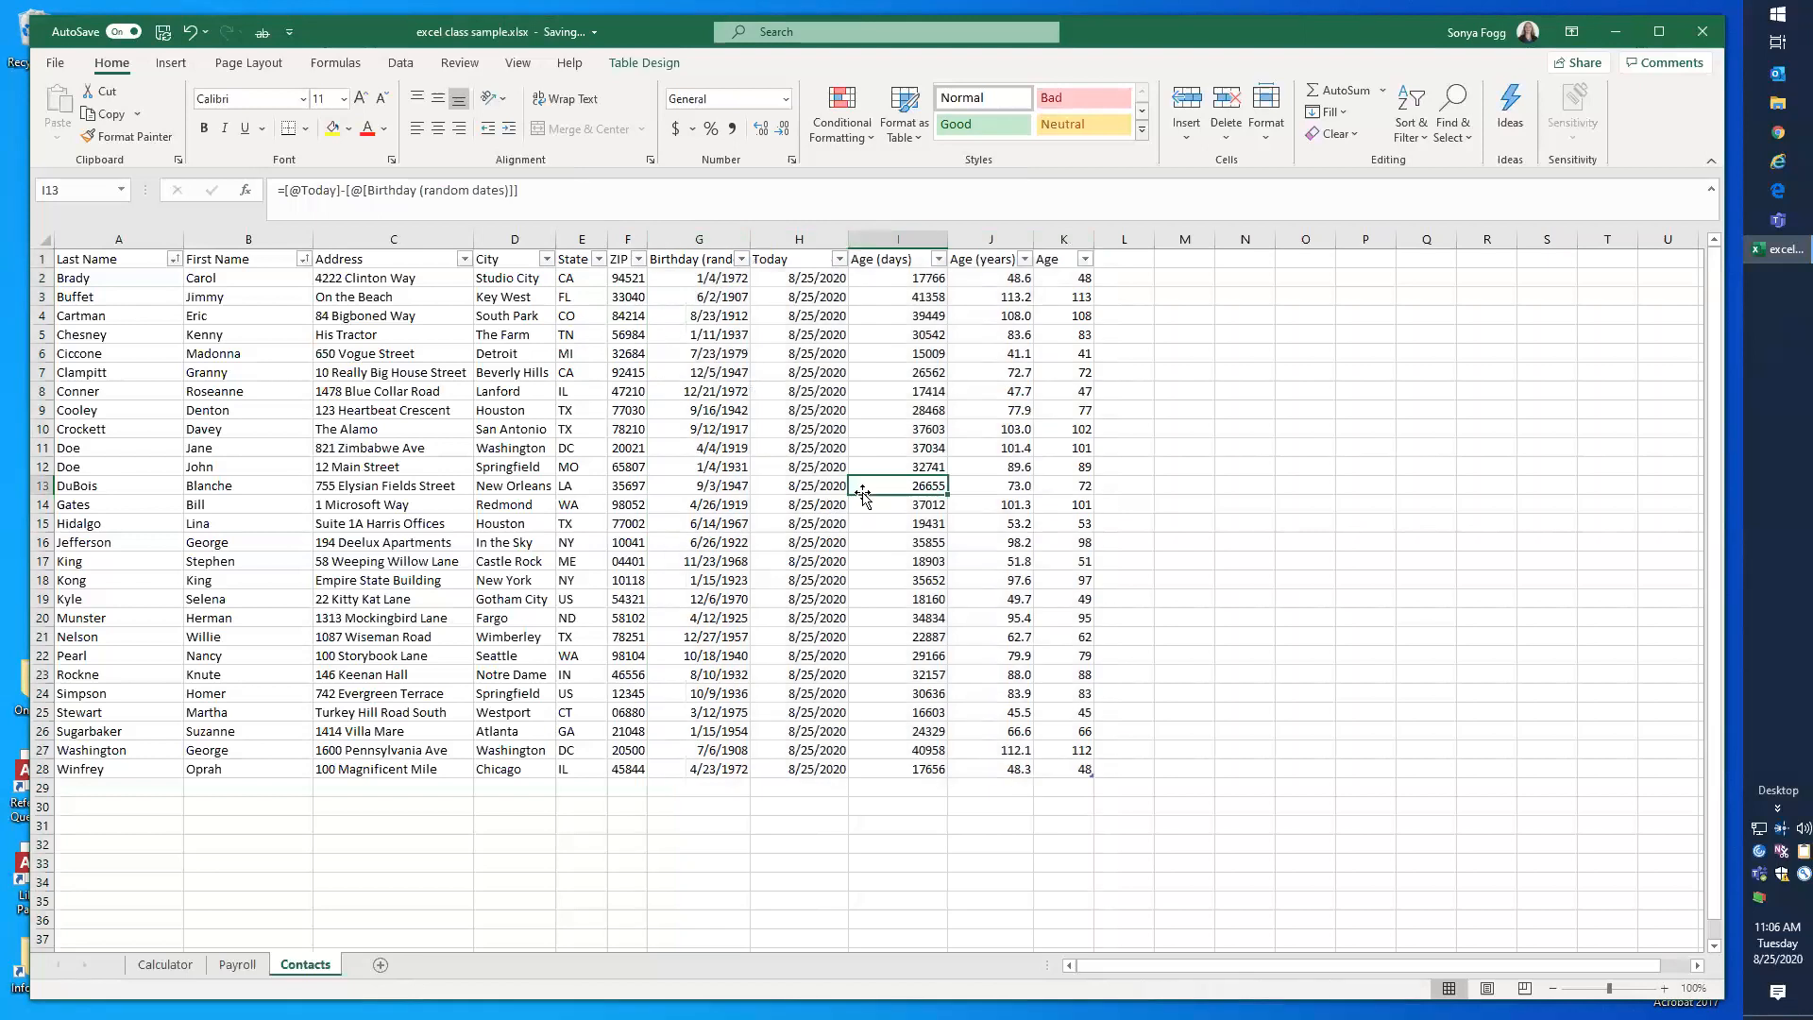
Step: Add a table column with the header "Age (all at once)" in L1 and widen column L to fit it
left_click(1115, 262)
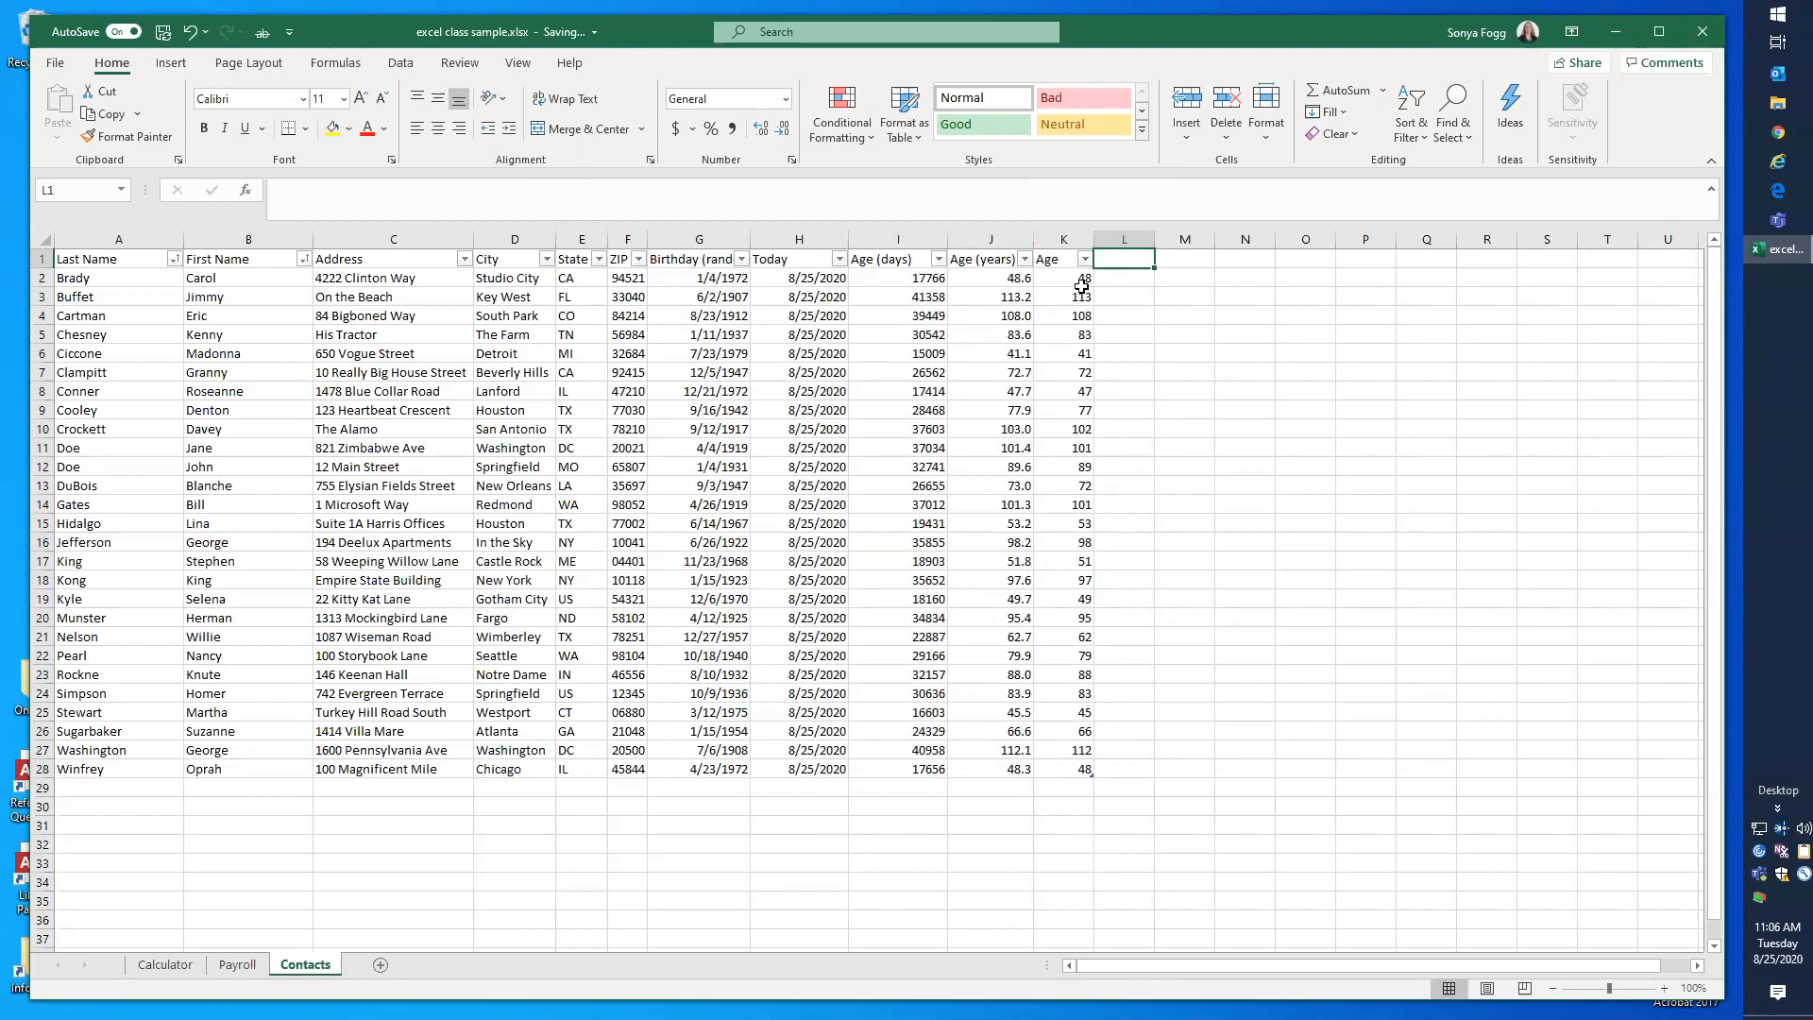
left_click(1109, 280)
left_click(1111, 258)
type("Age")
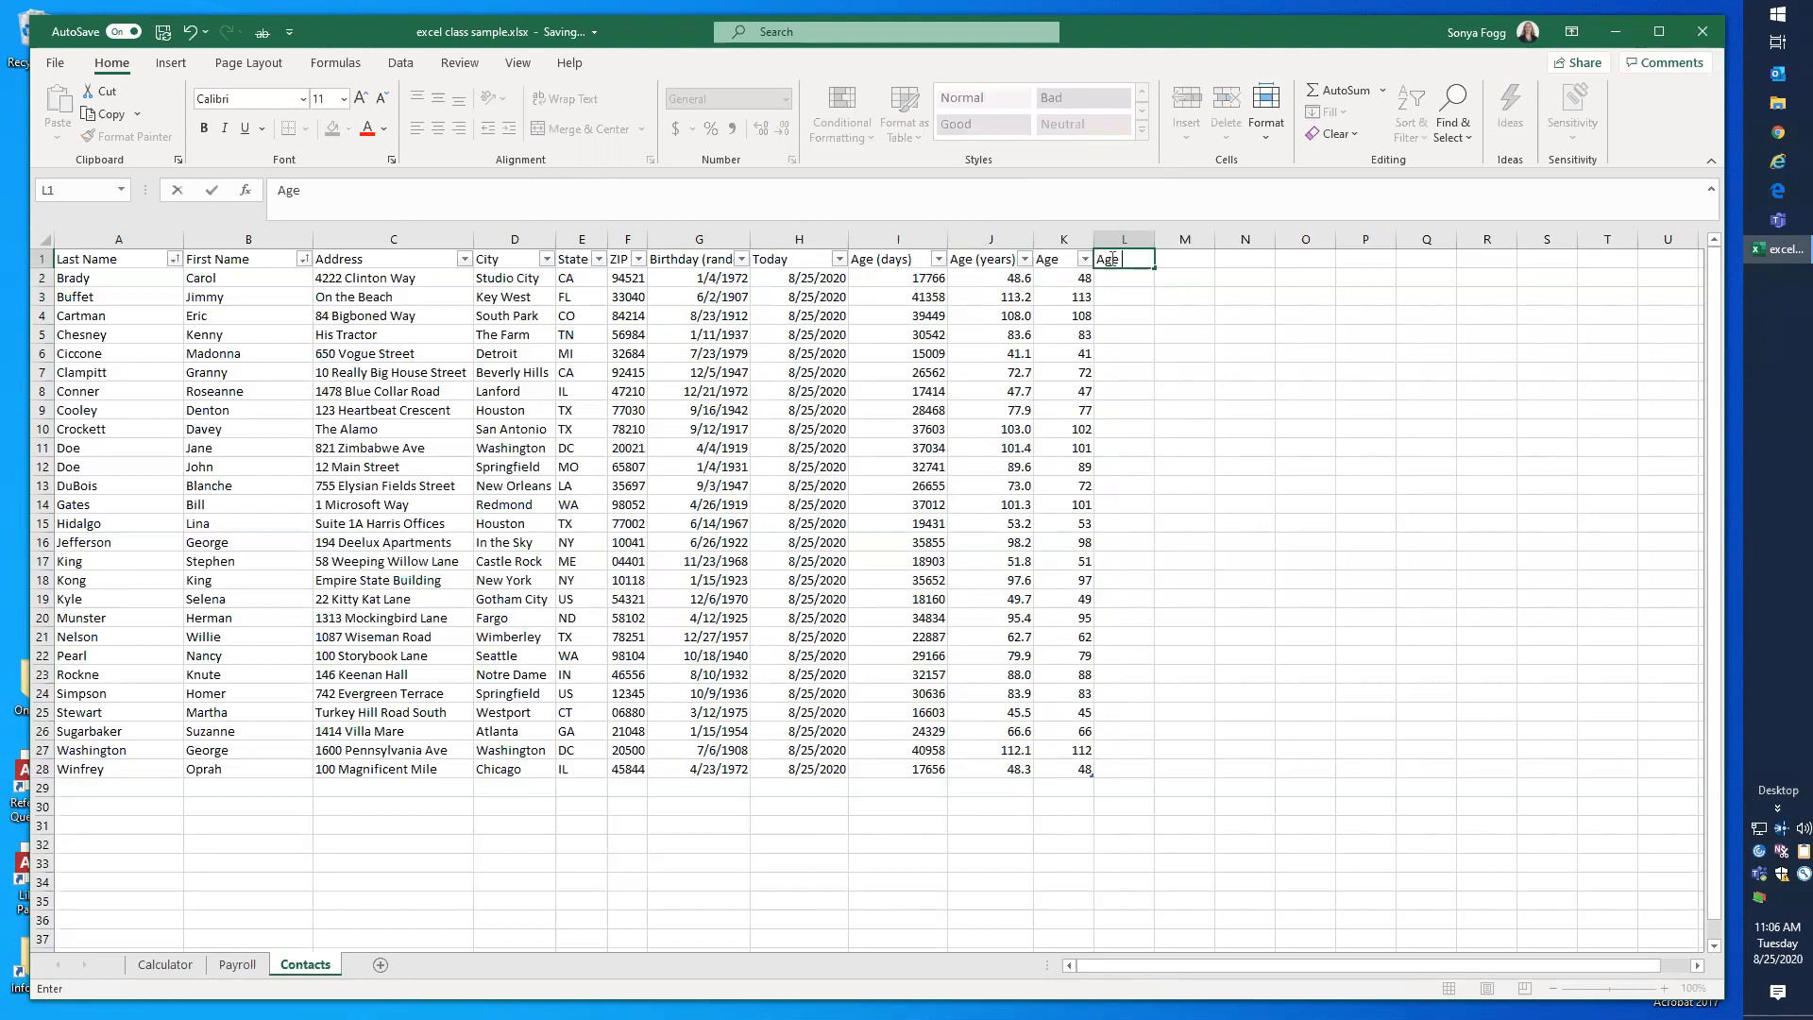
type(" (all at once)")
key("Return")
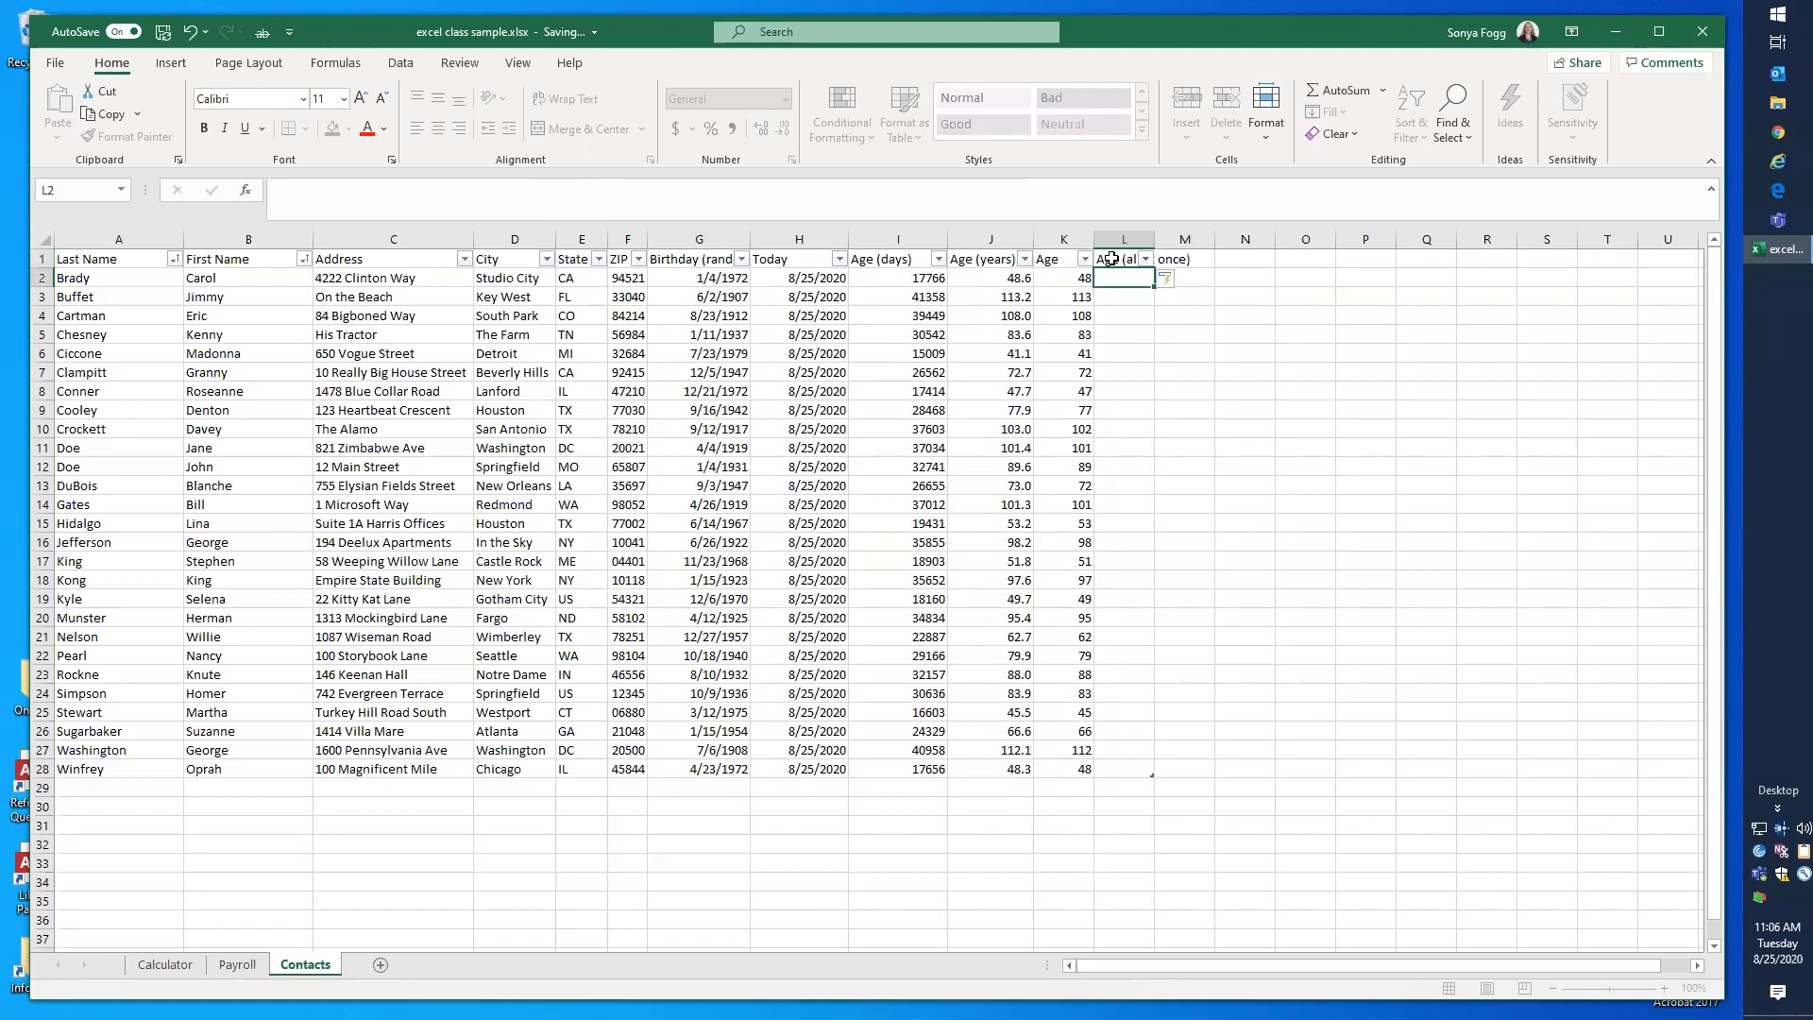
left_click_drag(1154, 240, 1210, 240)
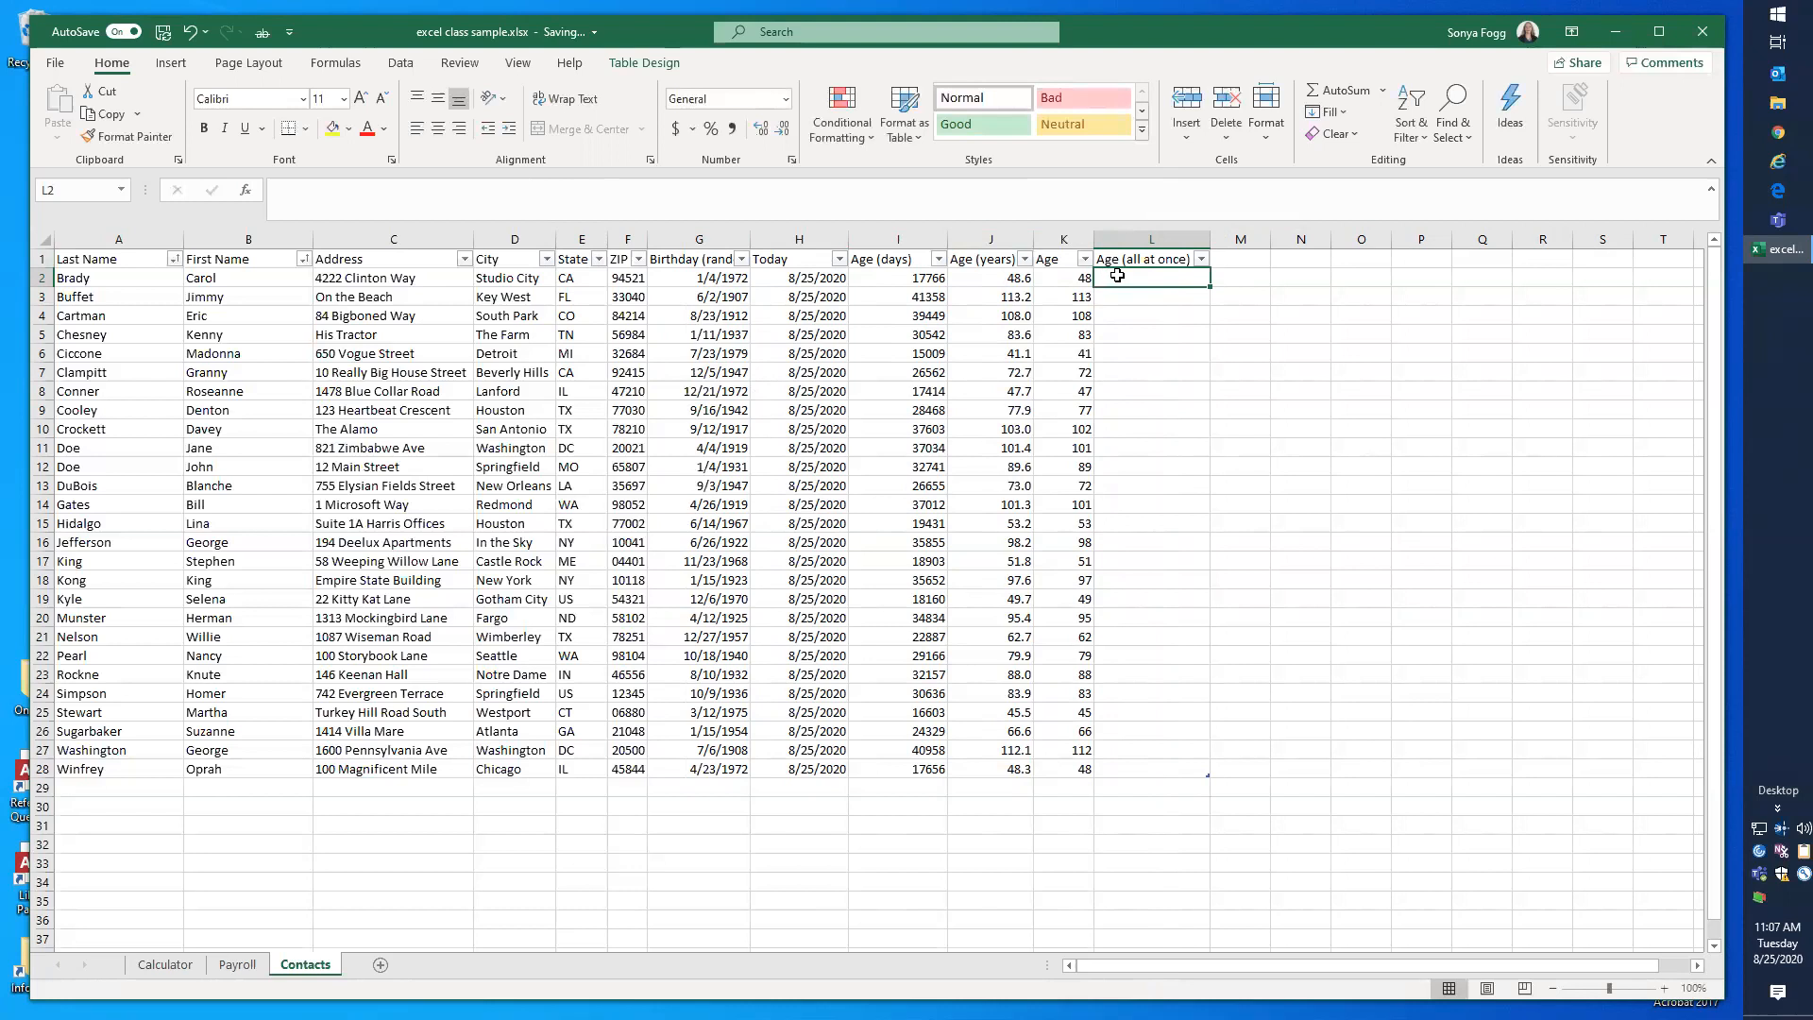
Step: Start a formula in L2 with INT and a bracketed subtraction of the Birthday (random dates) value from TODAY(): =int((today()-[@[Birthday (random dates)]])
type("=")
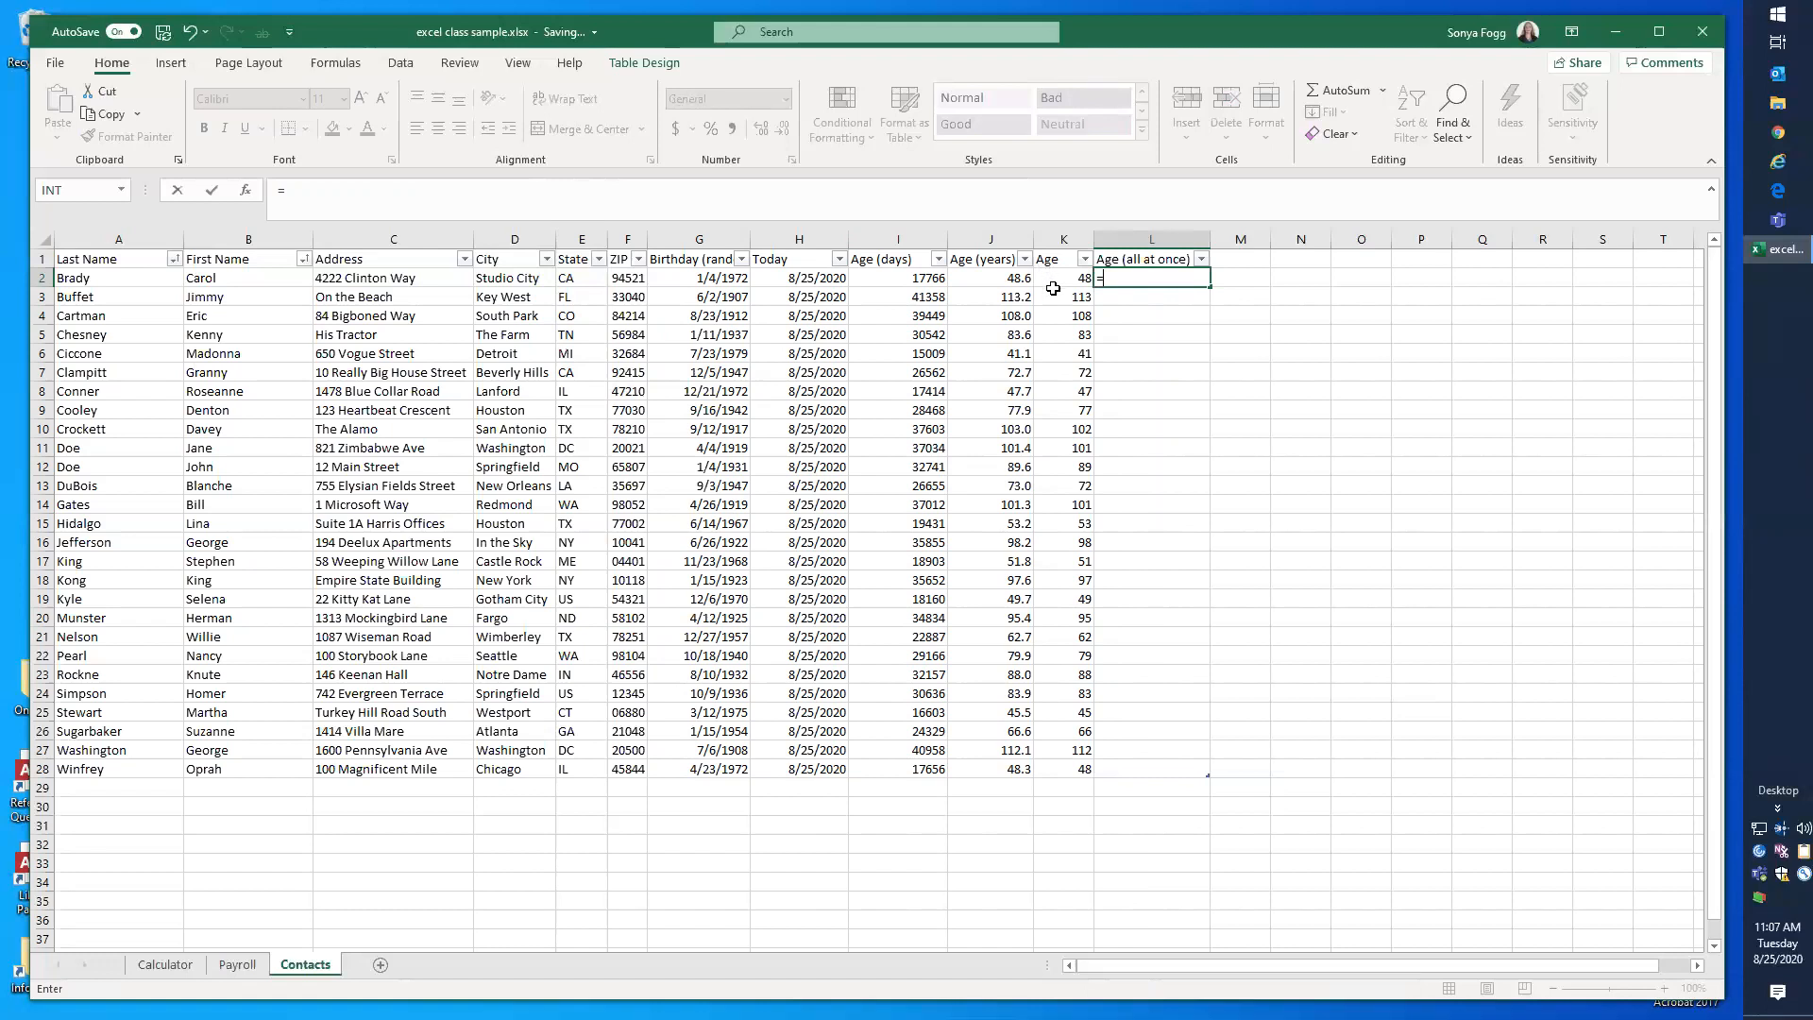
type("int")
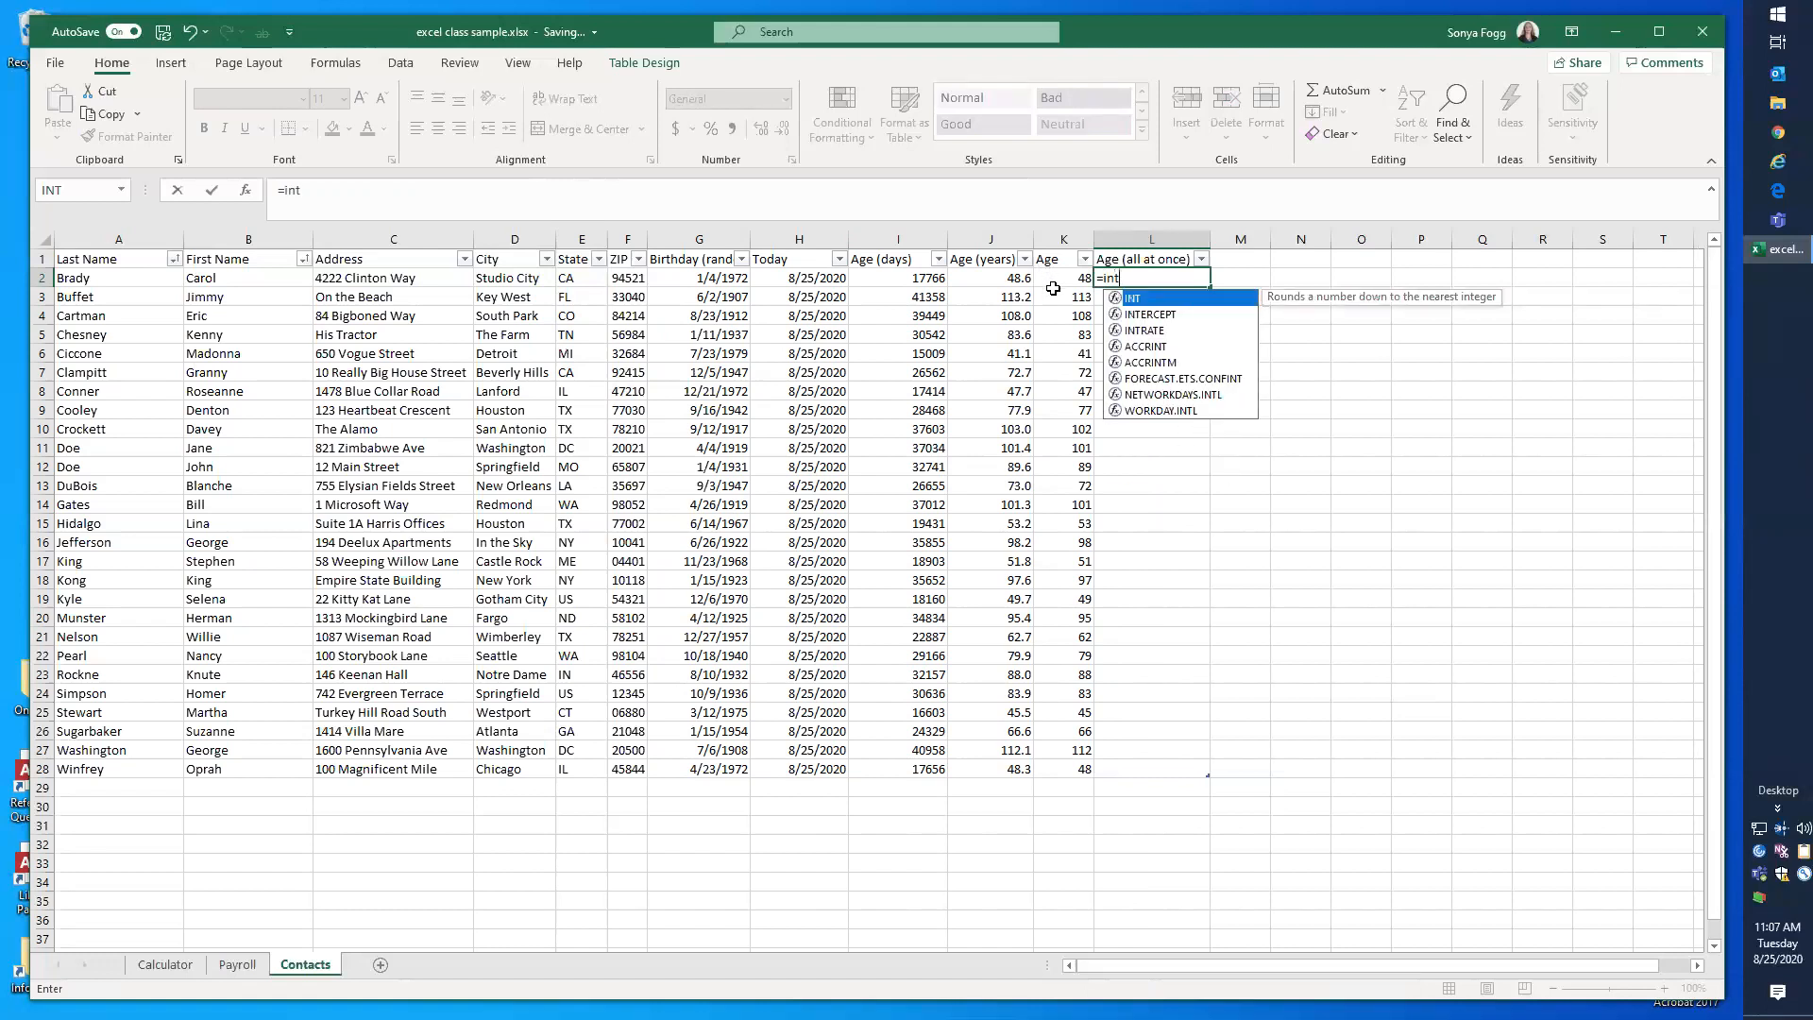
type("(")
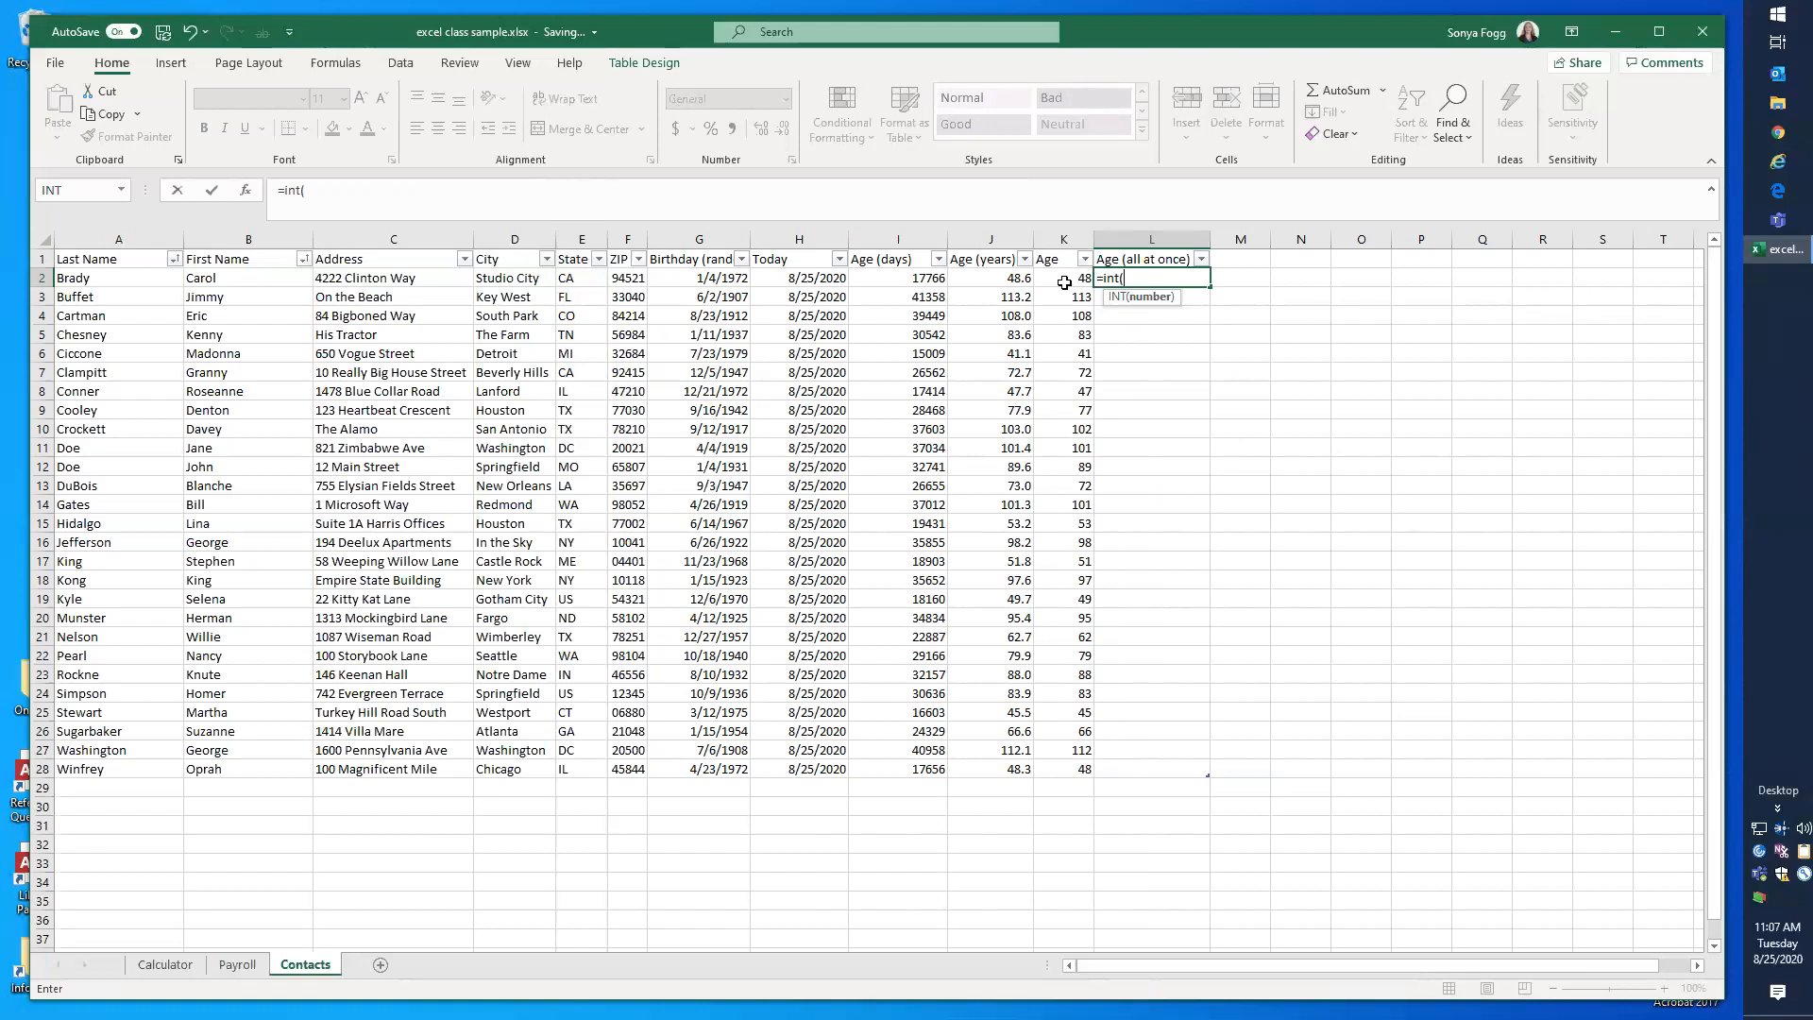
type("(today")
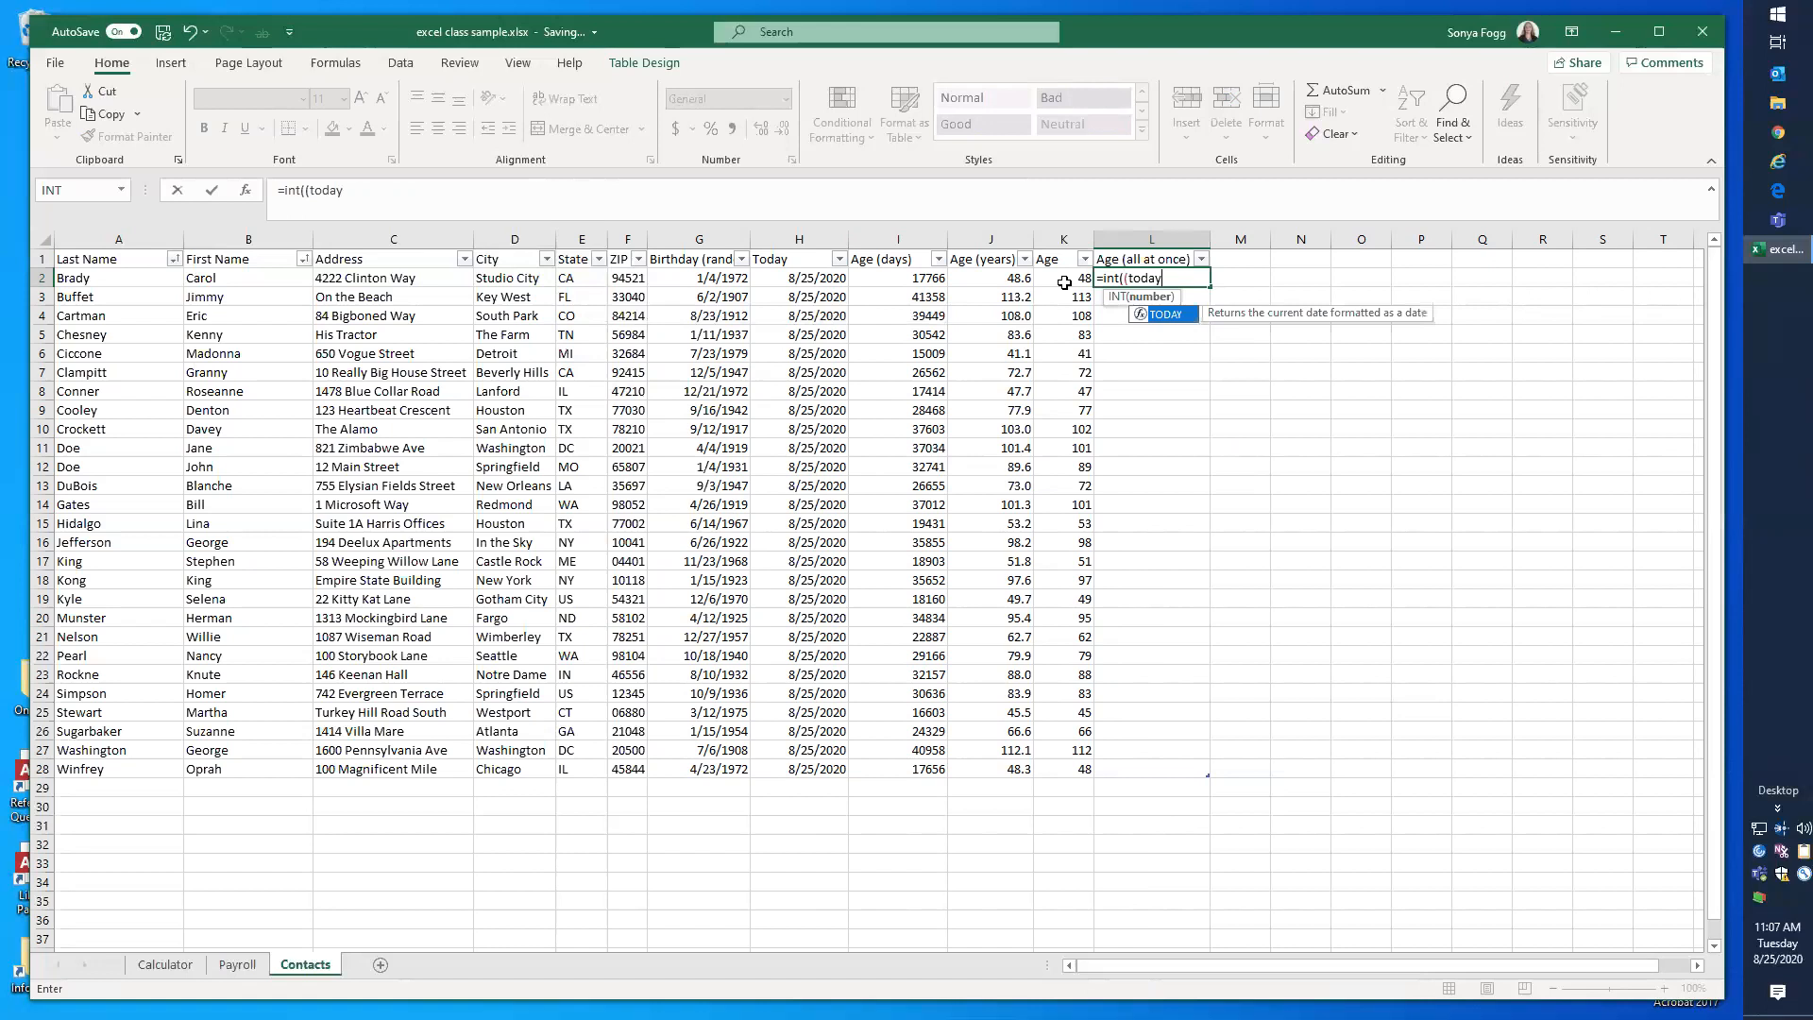
type("()-")
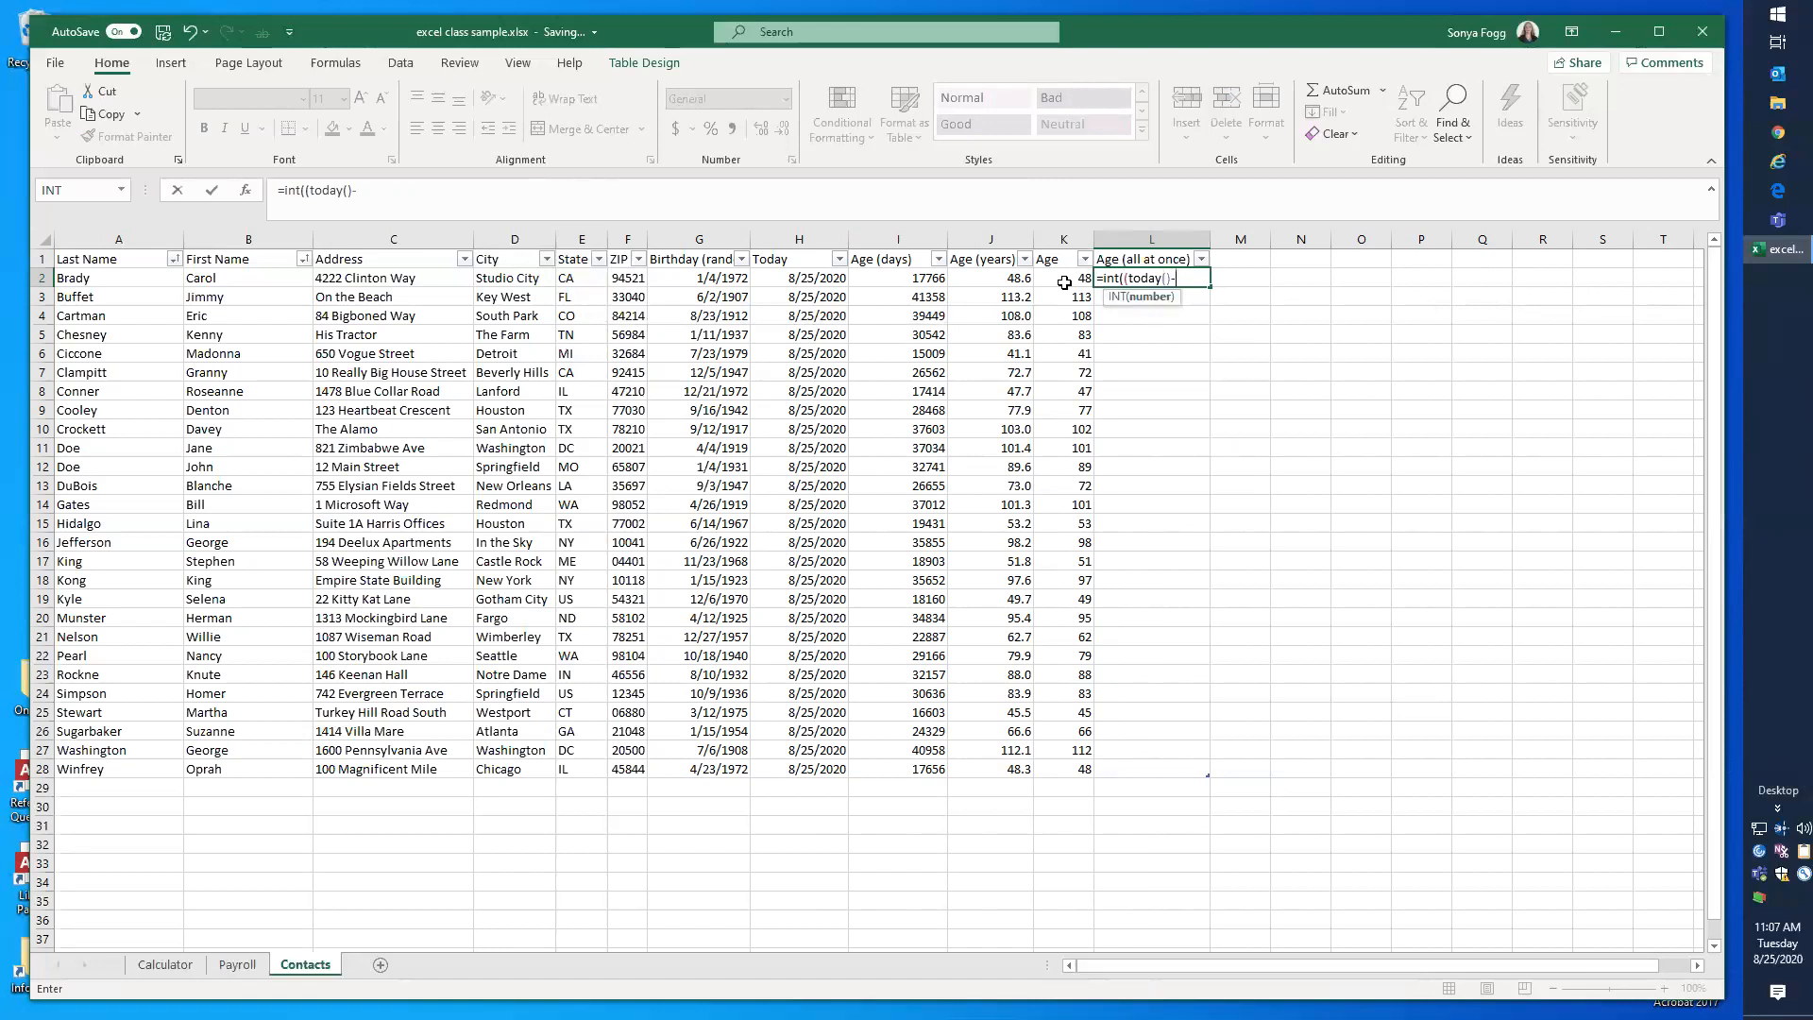
left_click(711, 278)
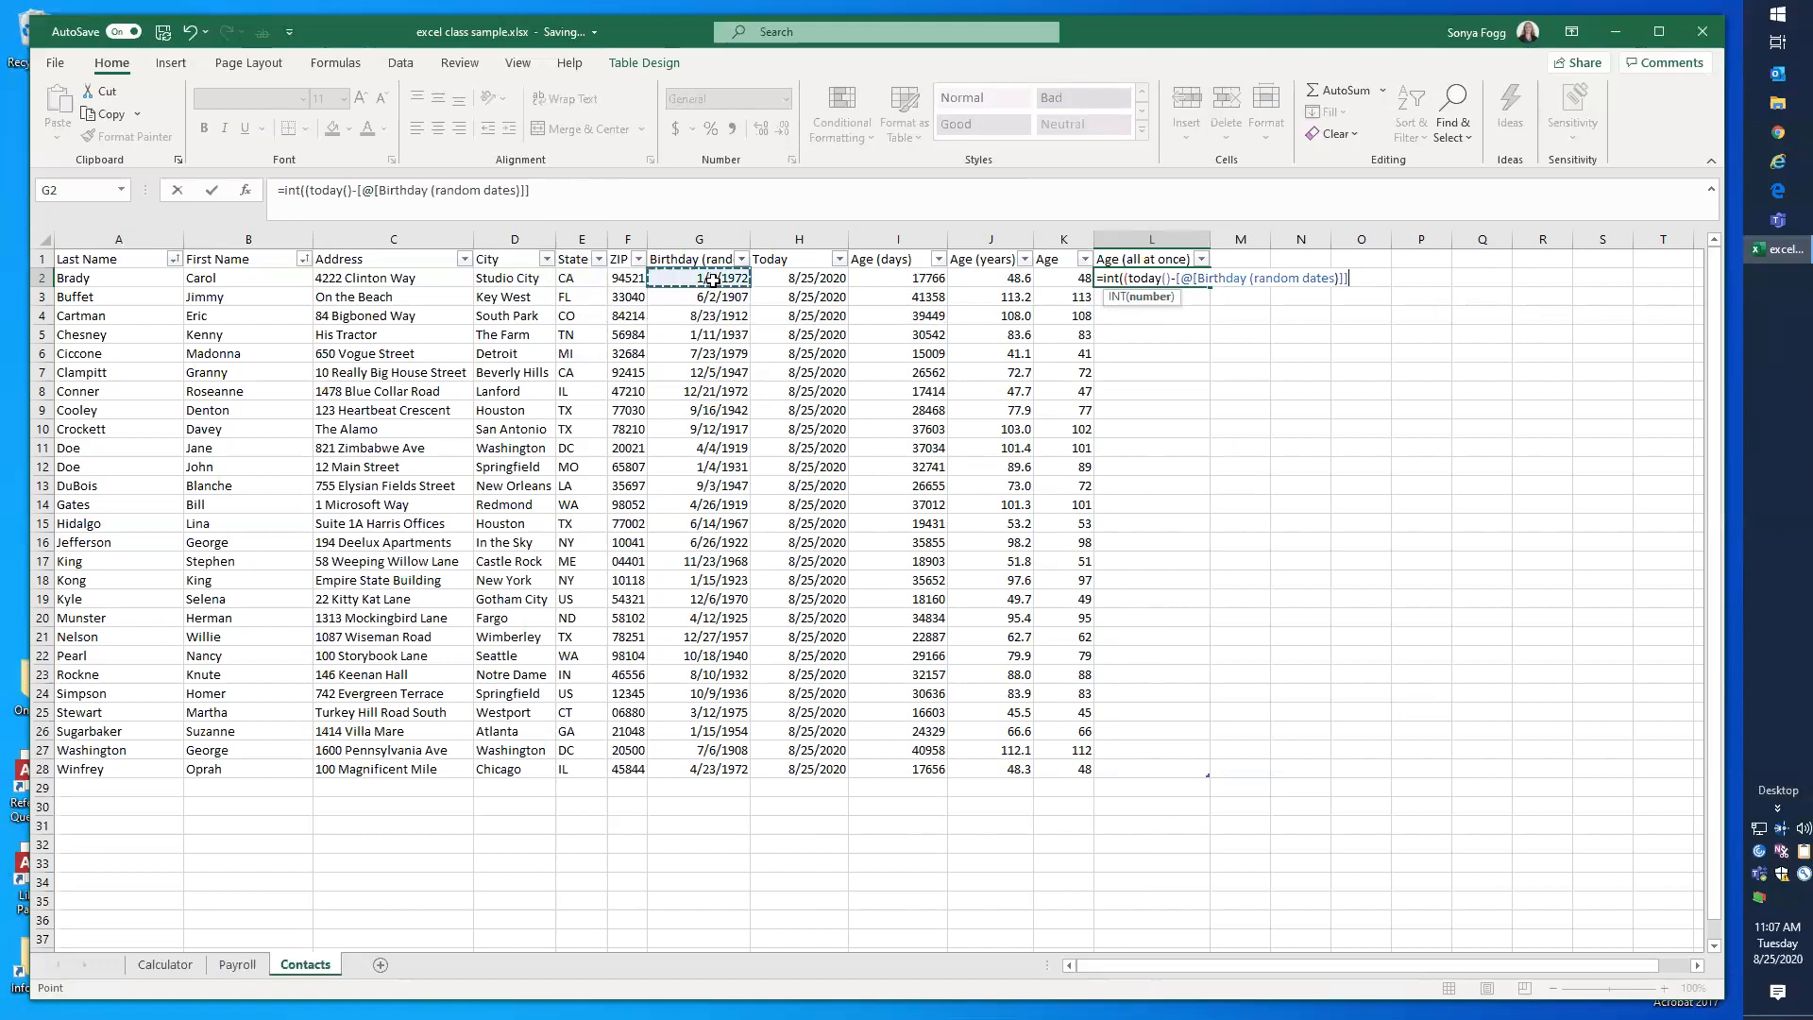
type(")")
left_click(359, 192)
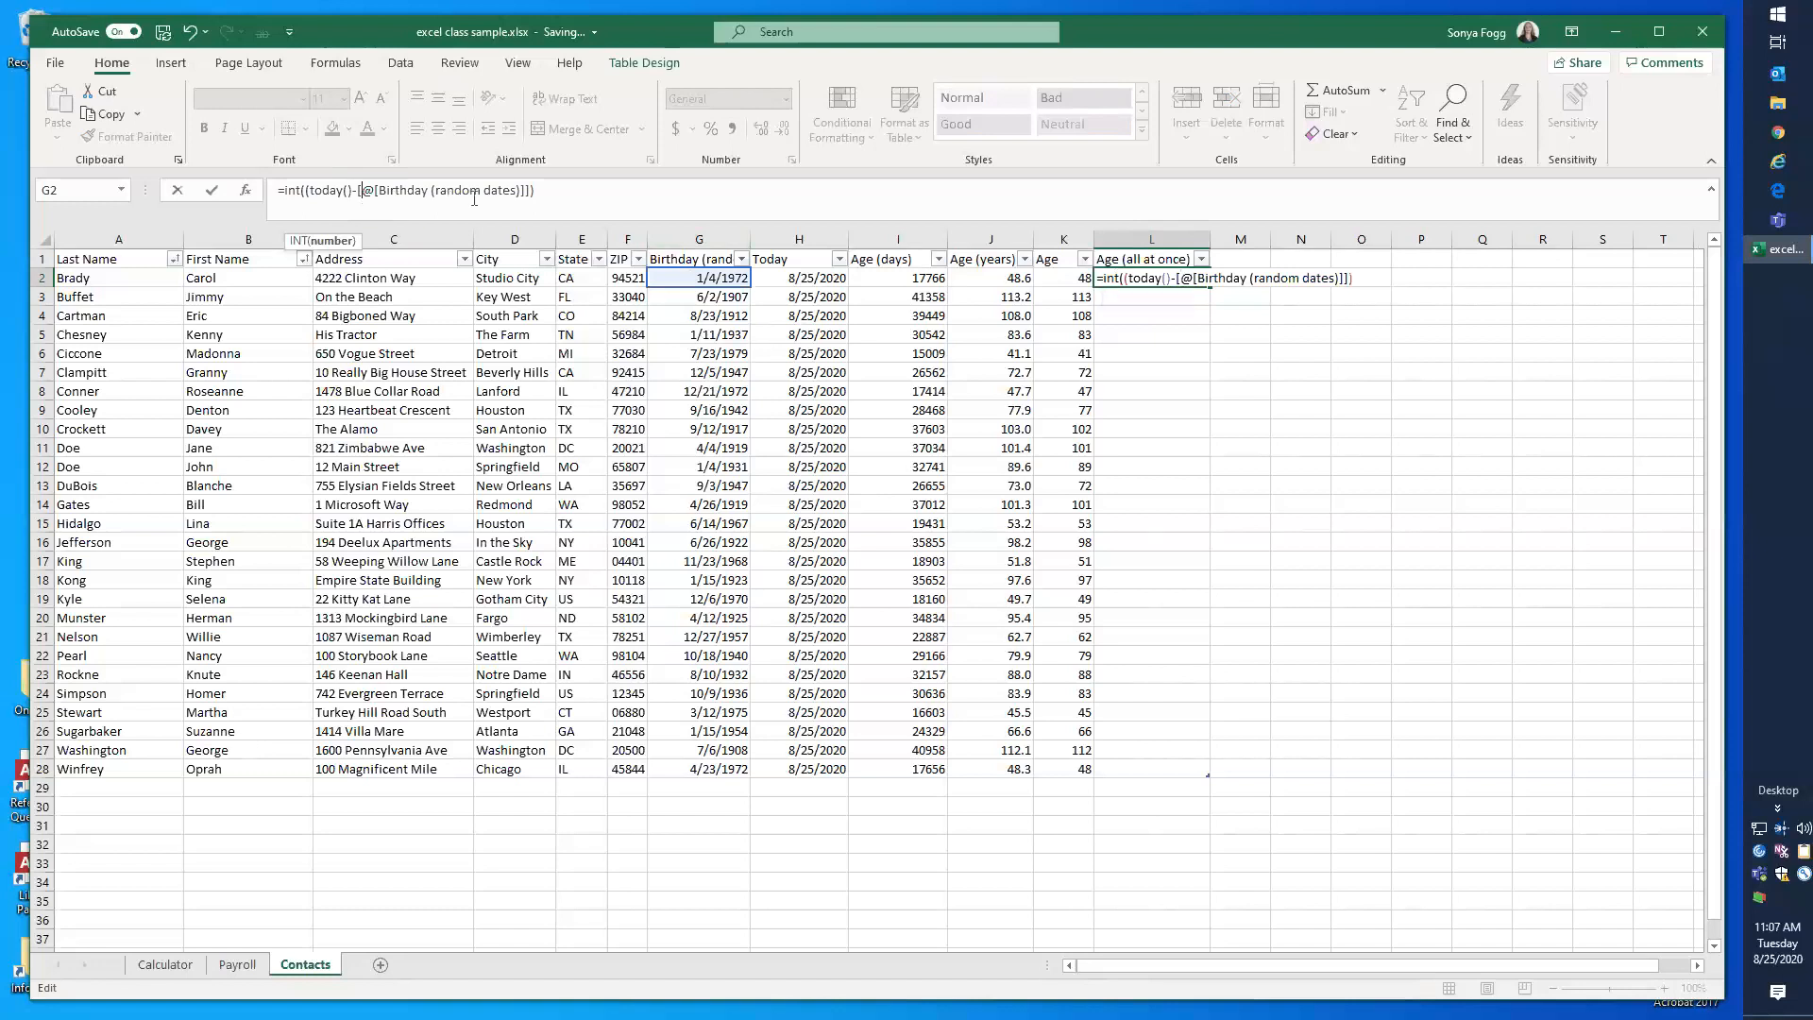
Step: Complete the L2 formula by dividing the date difference by 365.25 inside INT, enter it, and narrow column L
left_click(1177, 278)
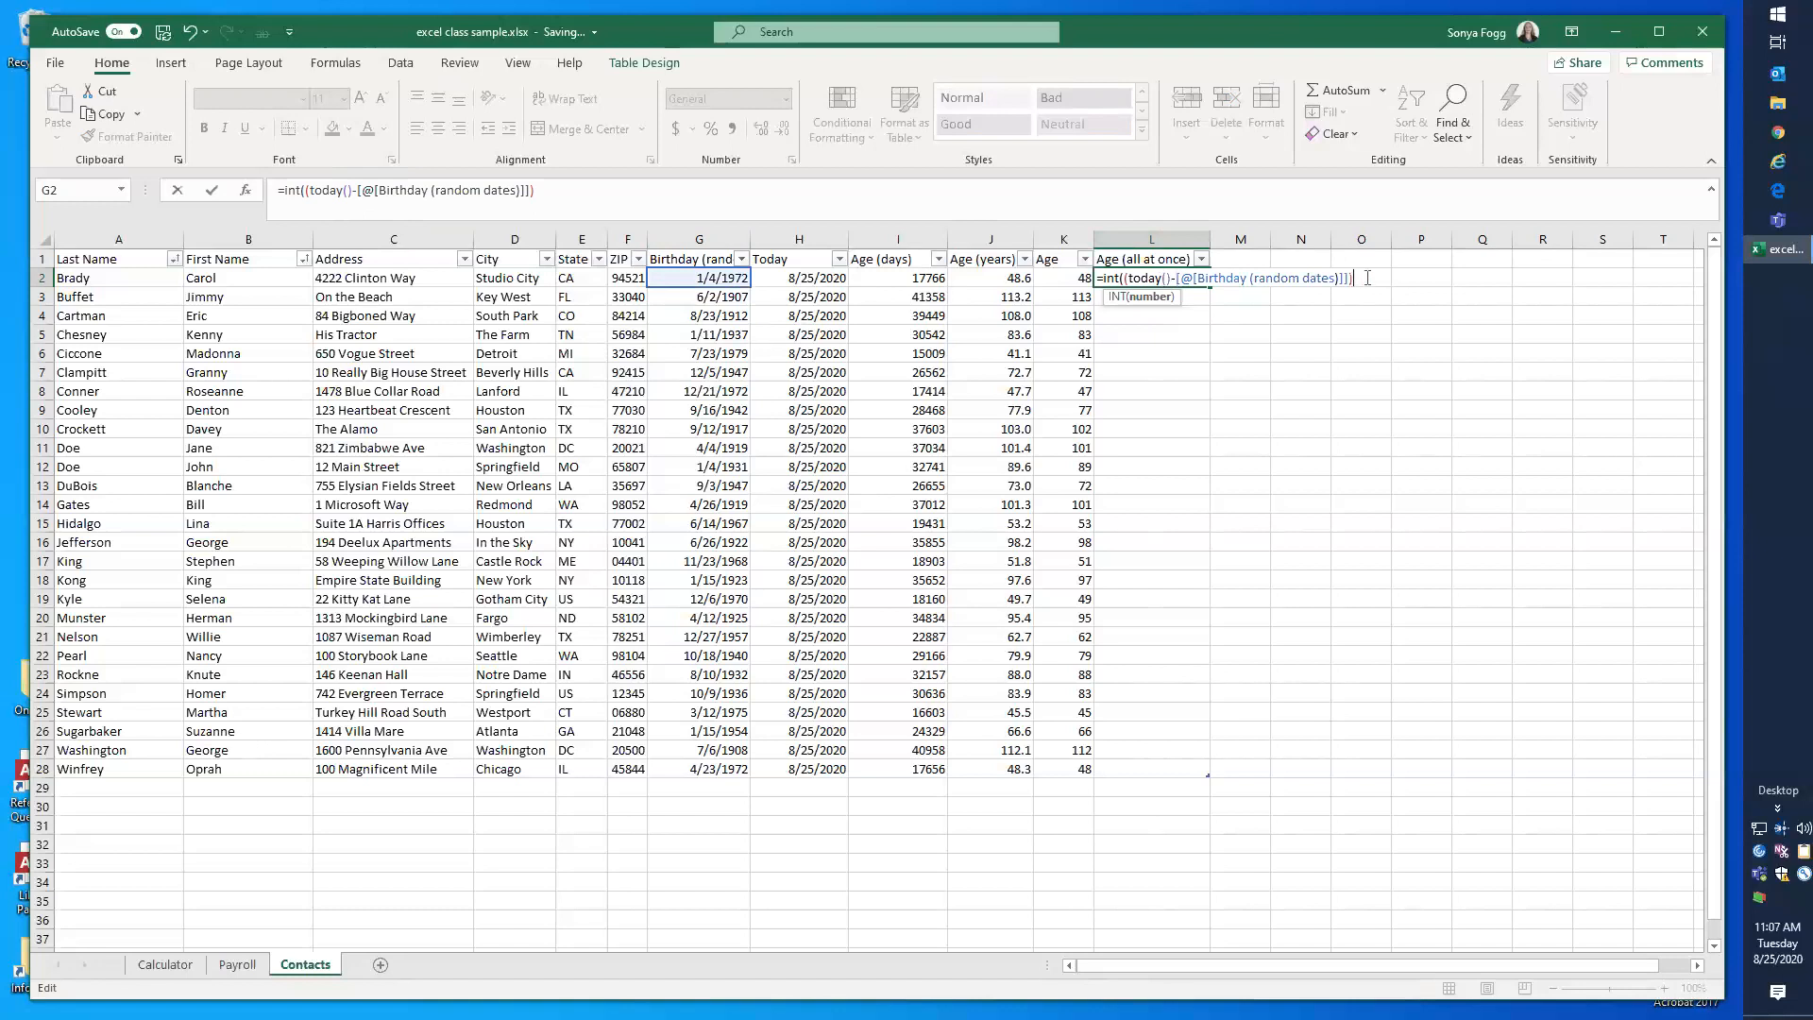
type("/365.25)")
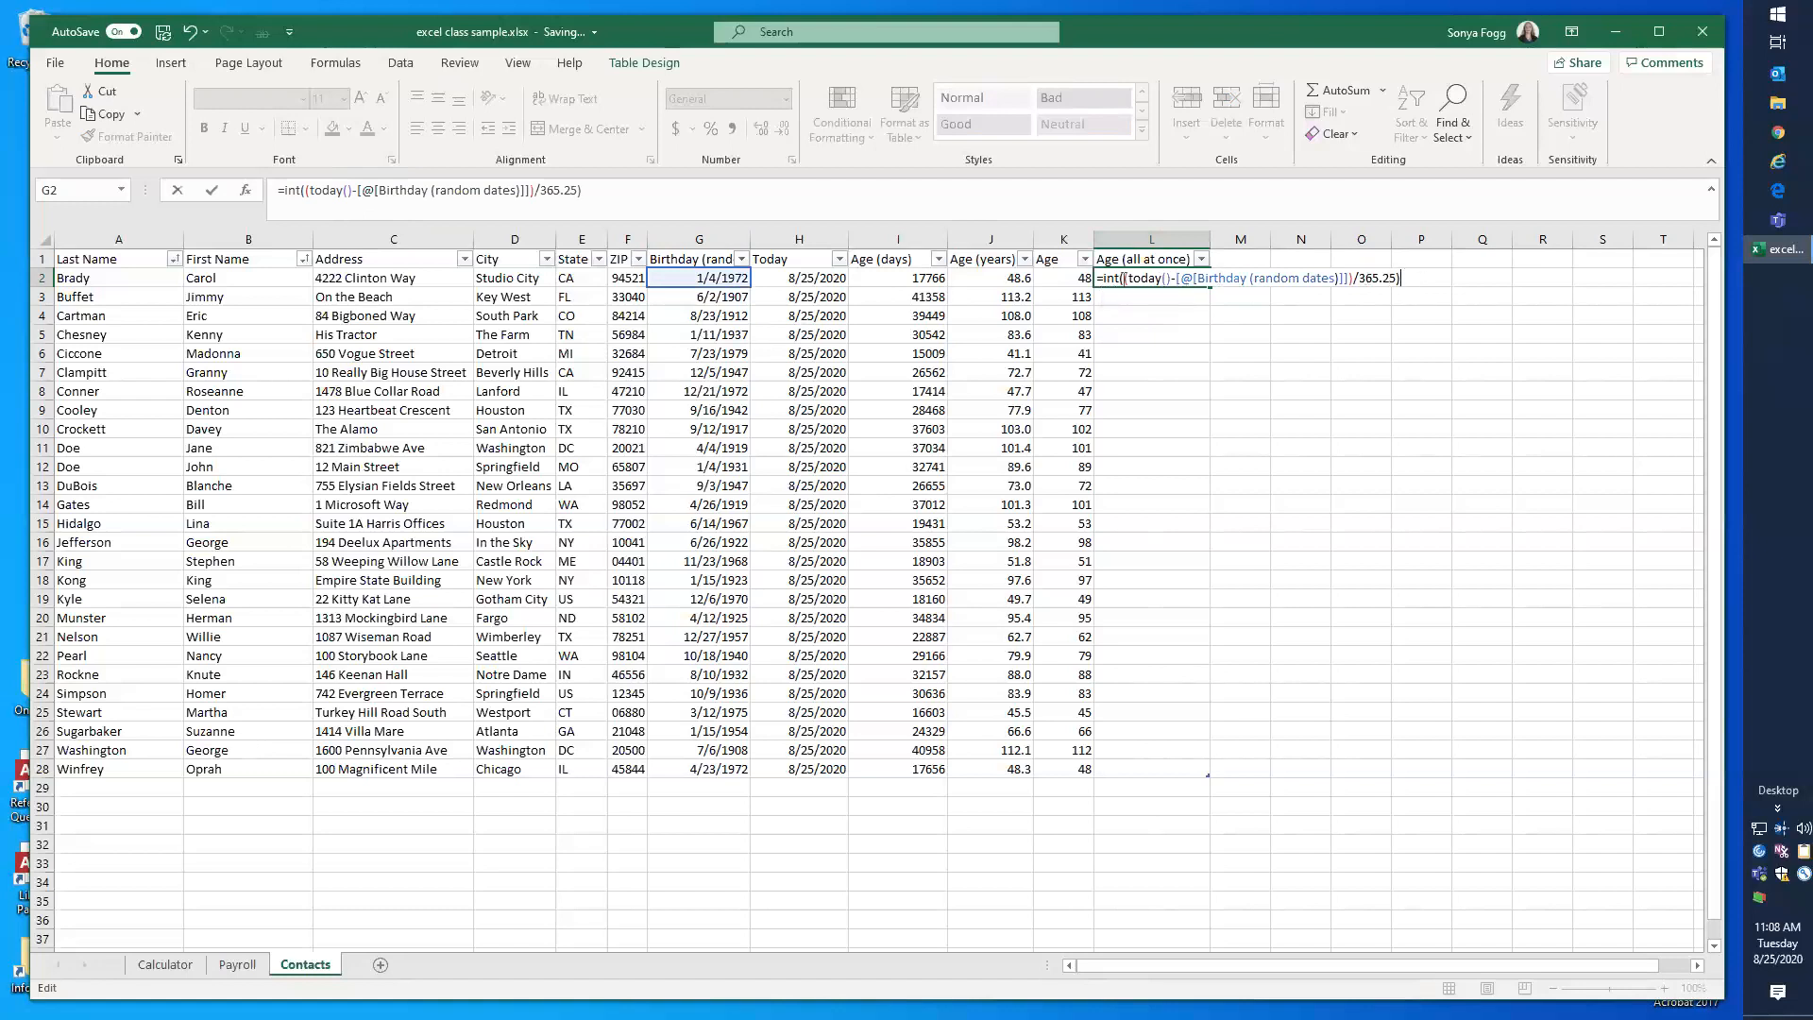
left_click(1121, 278)
left_click_drag(1124, 278, 1391, 278)
left_click(1404, 278)
left_click(1110, 278)
key("Return")
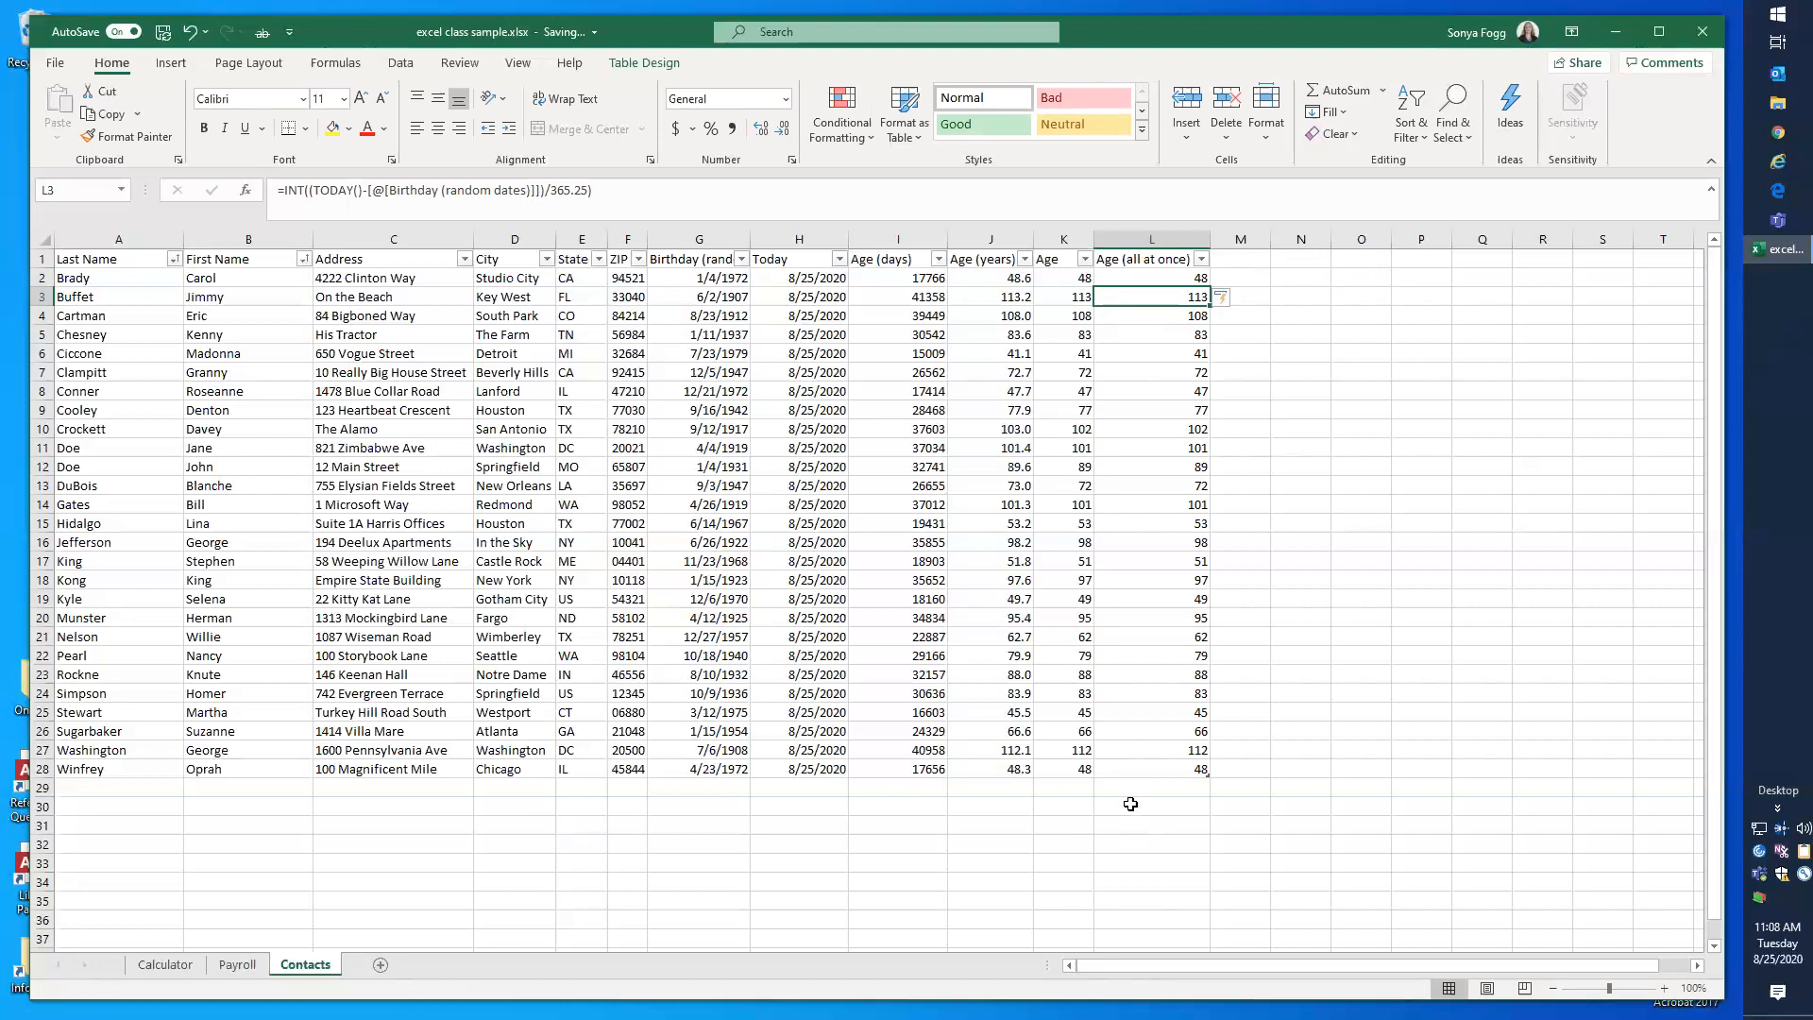
left_click_drag(1209, 237, 1161, 236)
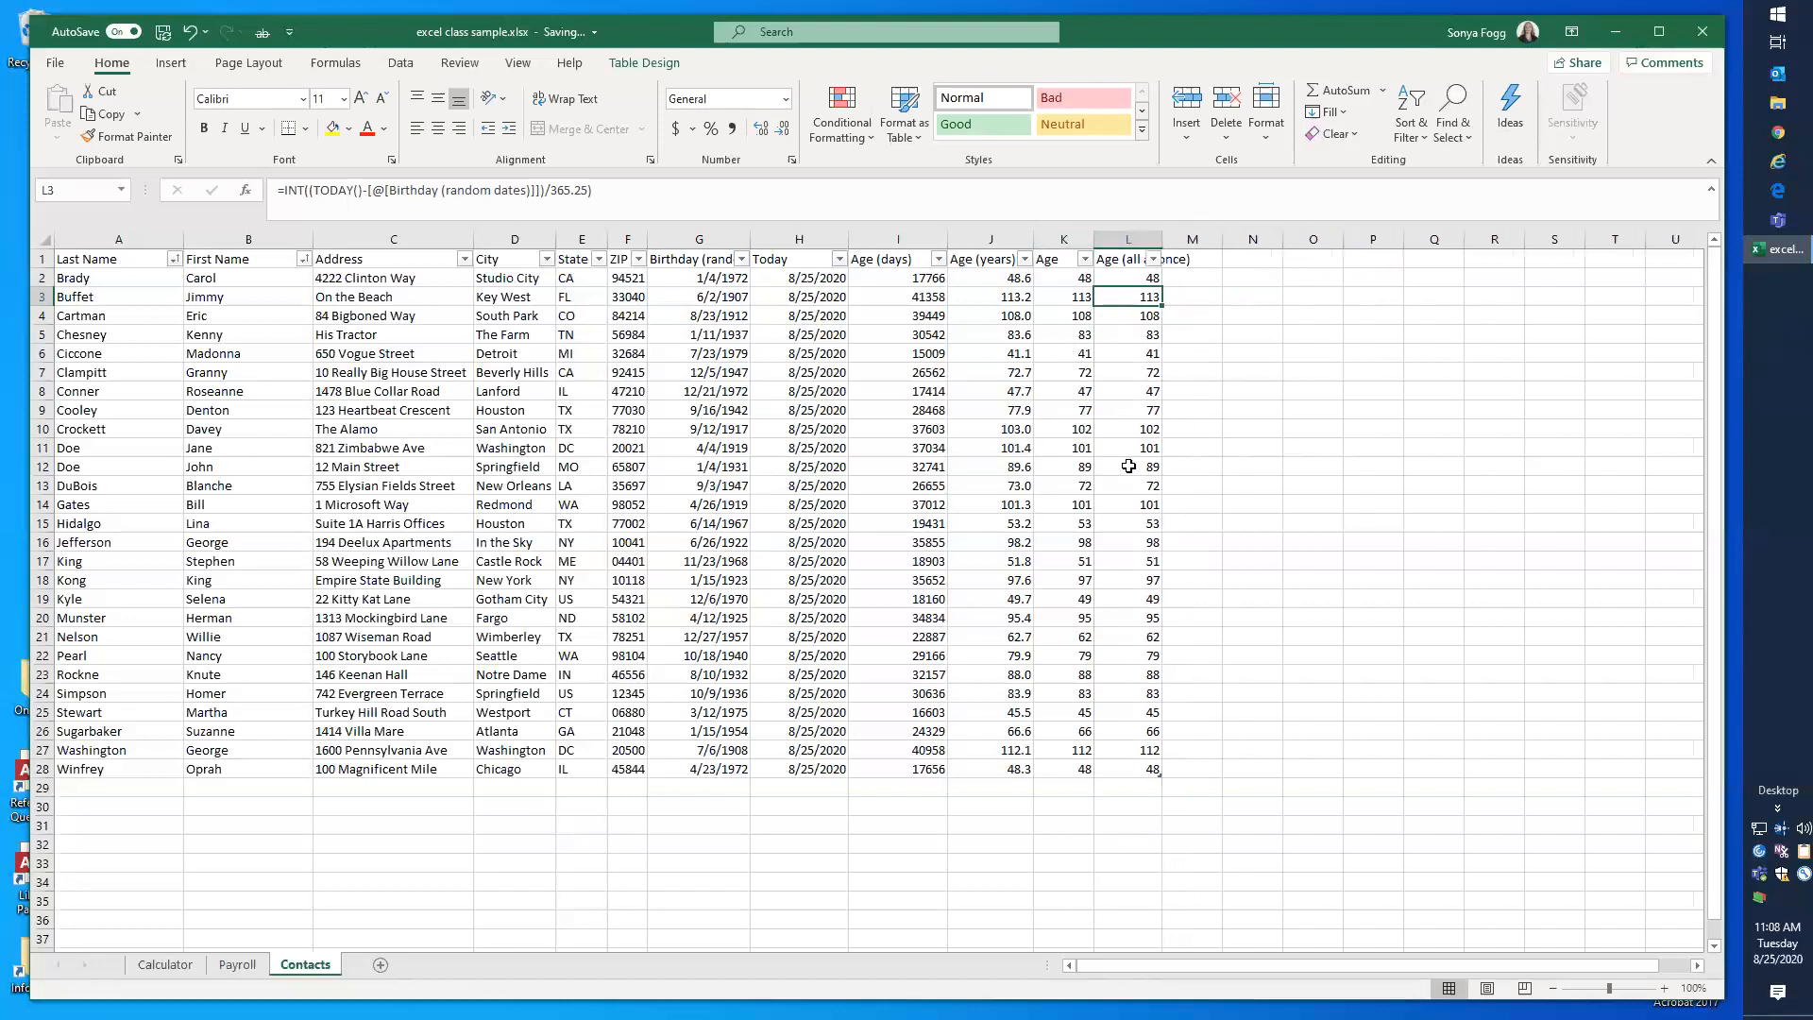